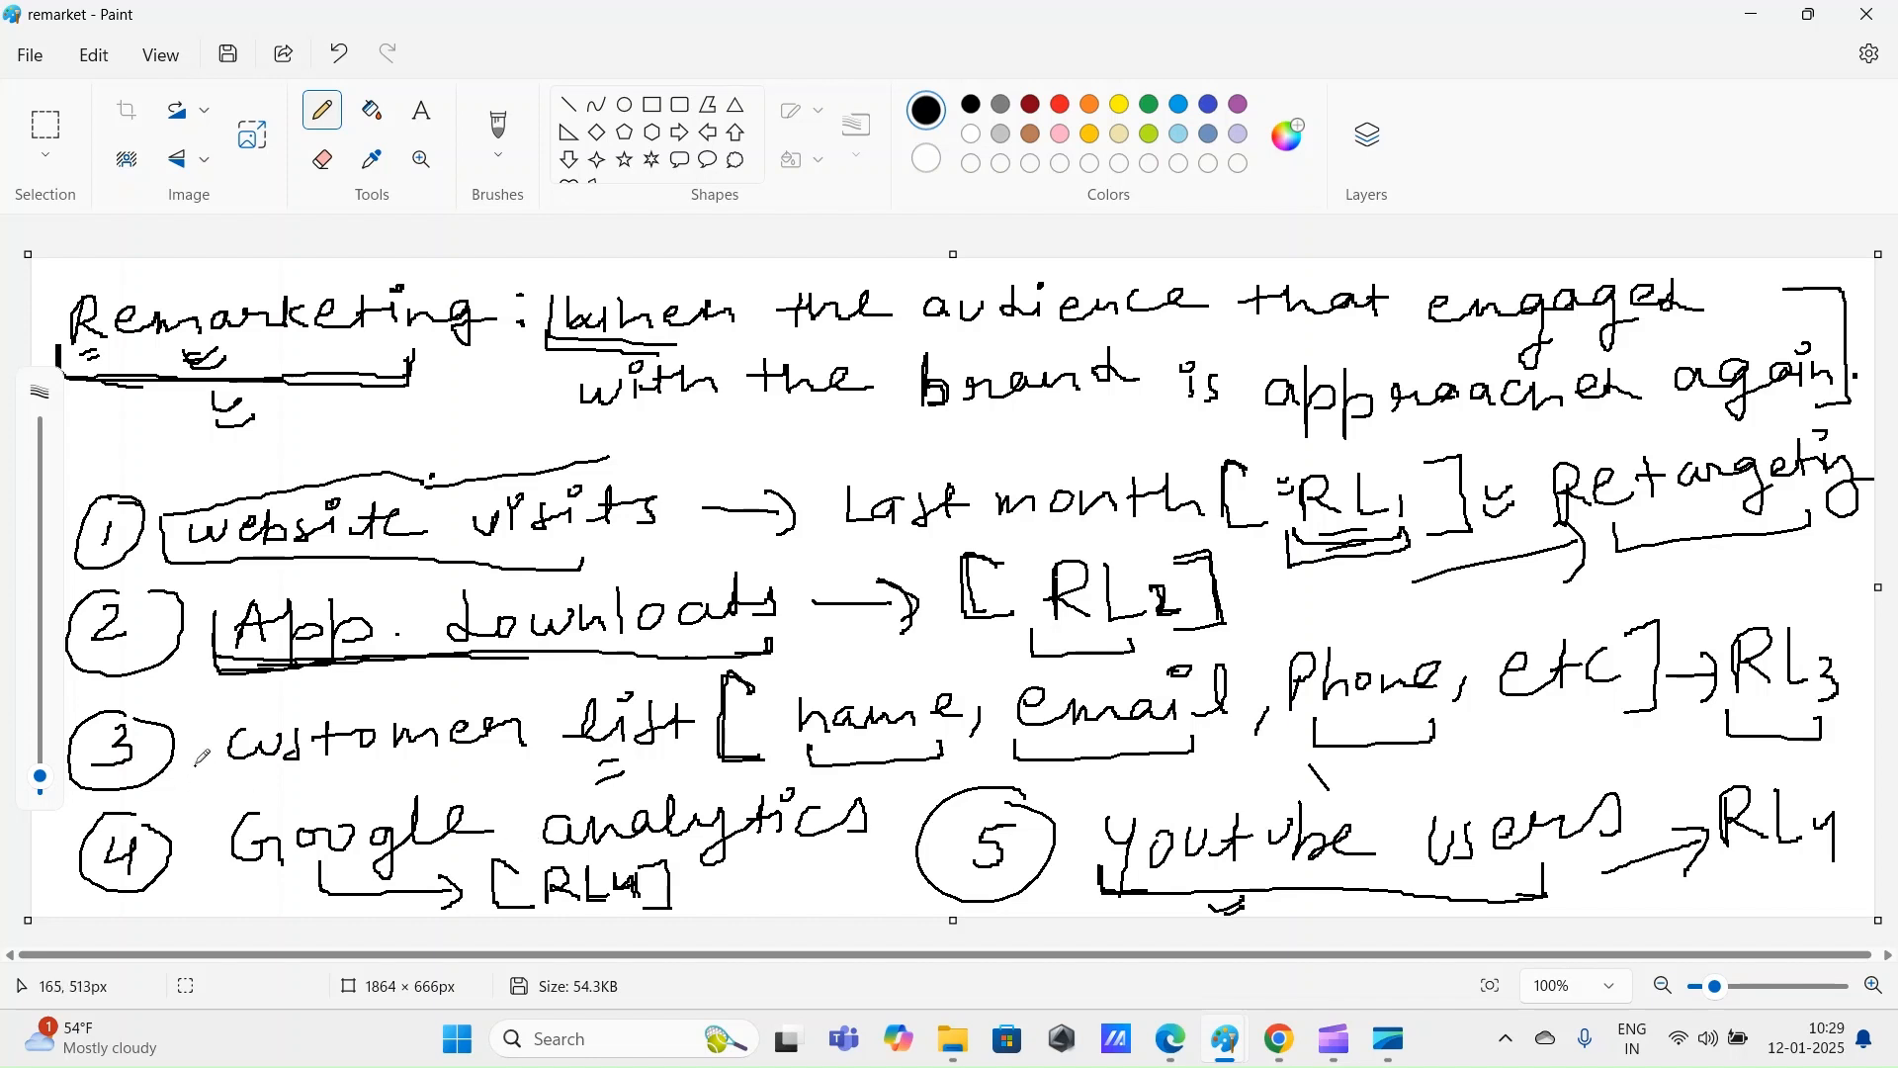
Step: Mark customer list in the remarketing notes and underline Data Sources, Website, App and Customer List in the untitled Paint drawing
drag(195, 764, 194, 782)
mouse_move(1228, 1038)
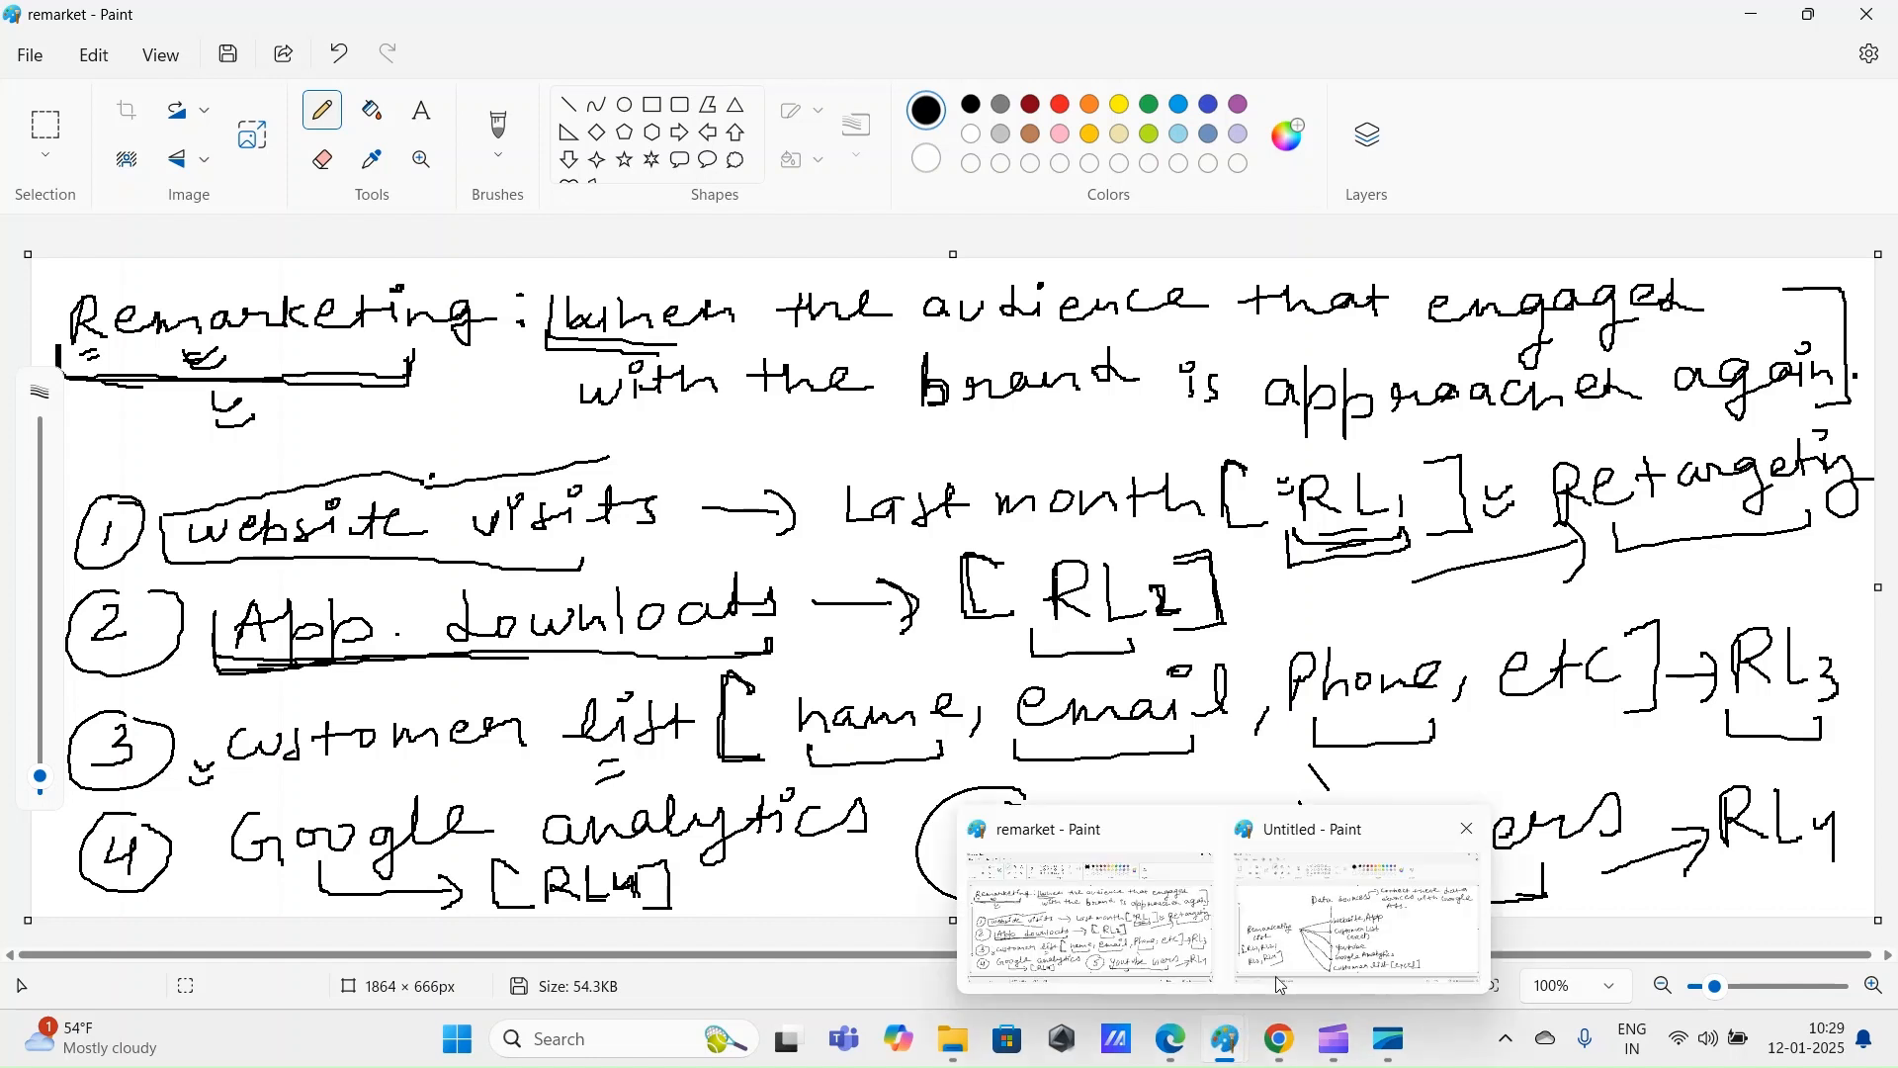
click(1352, 917)
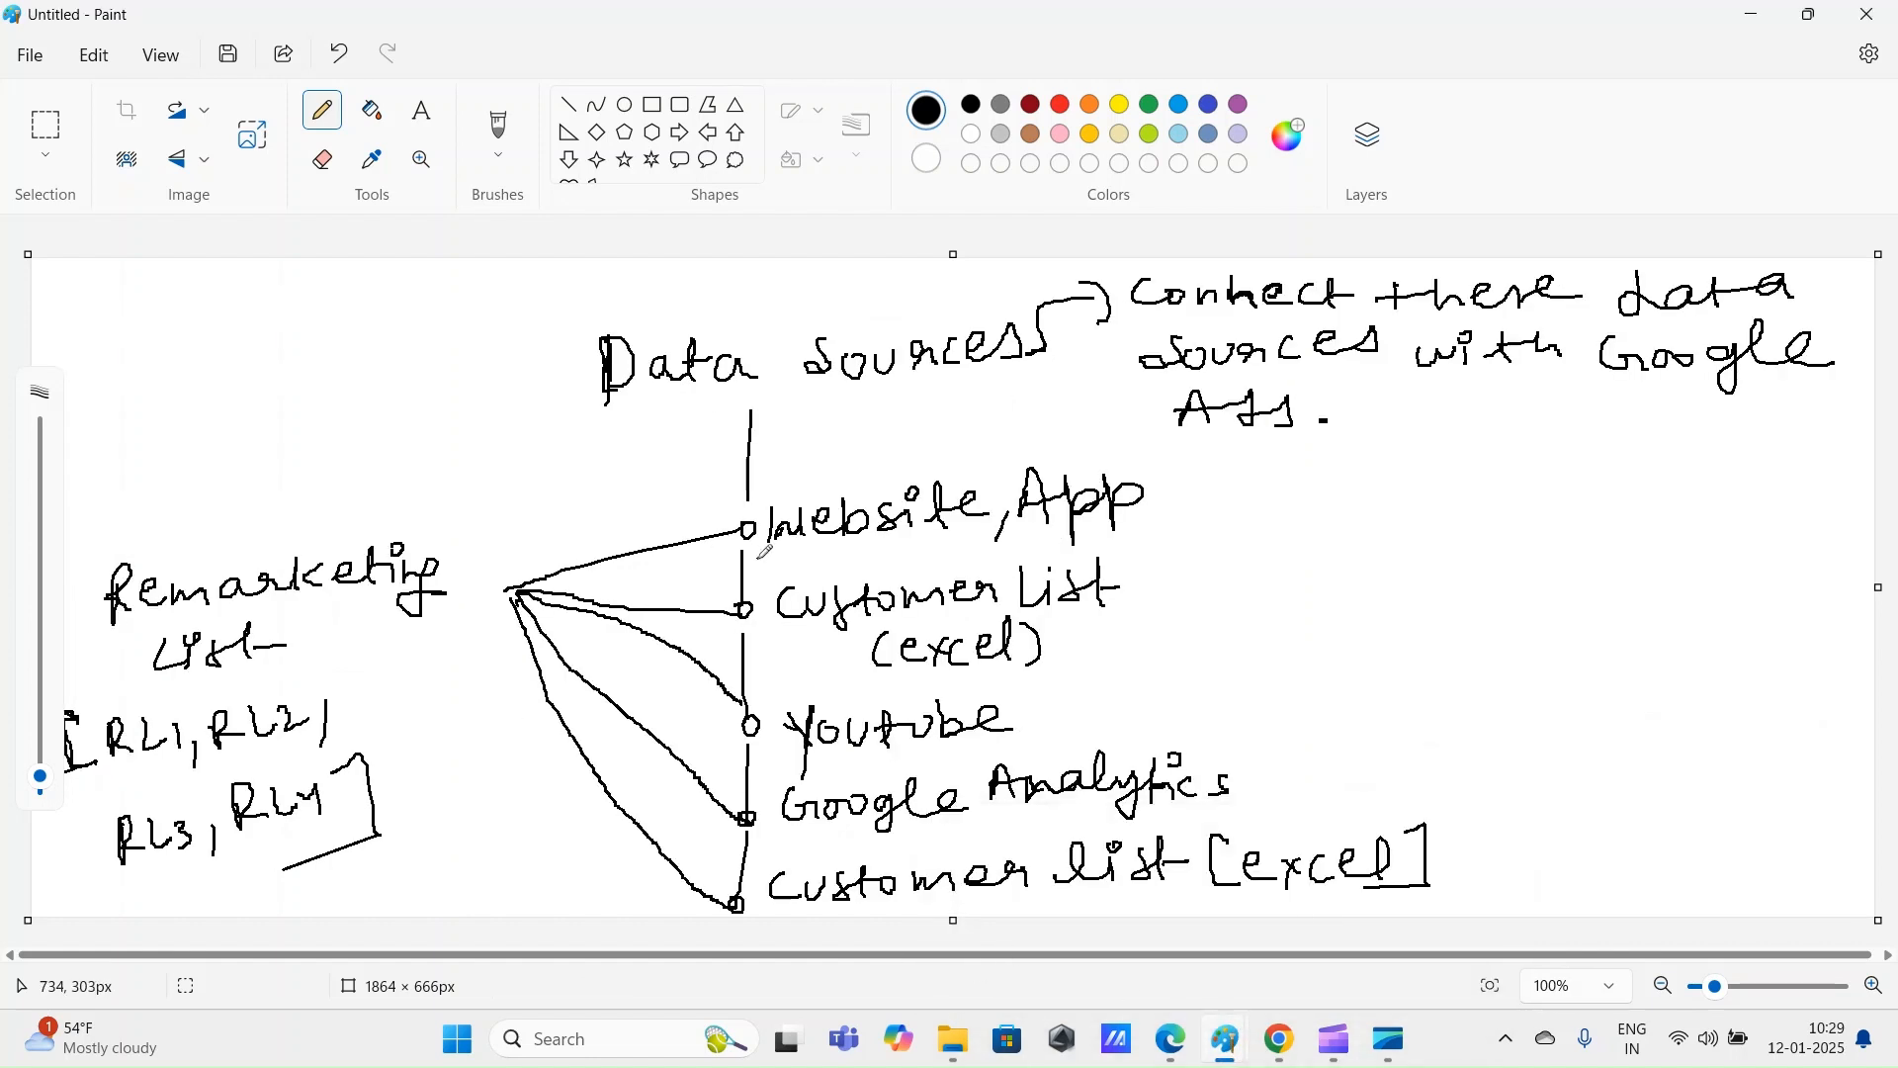
mouse_move(599, 415)
mouse_down()
mouse_move(786, 394)
mouse_move(831, 412)
mouse_move(1007, 381)
mouse_up()
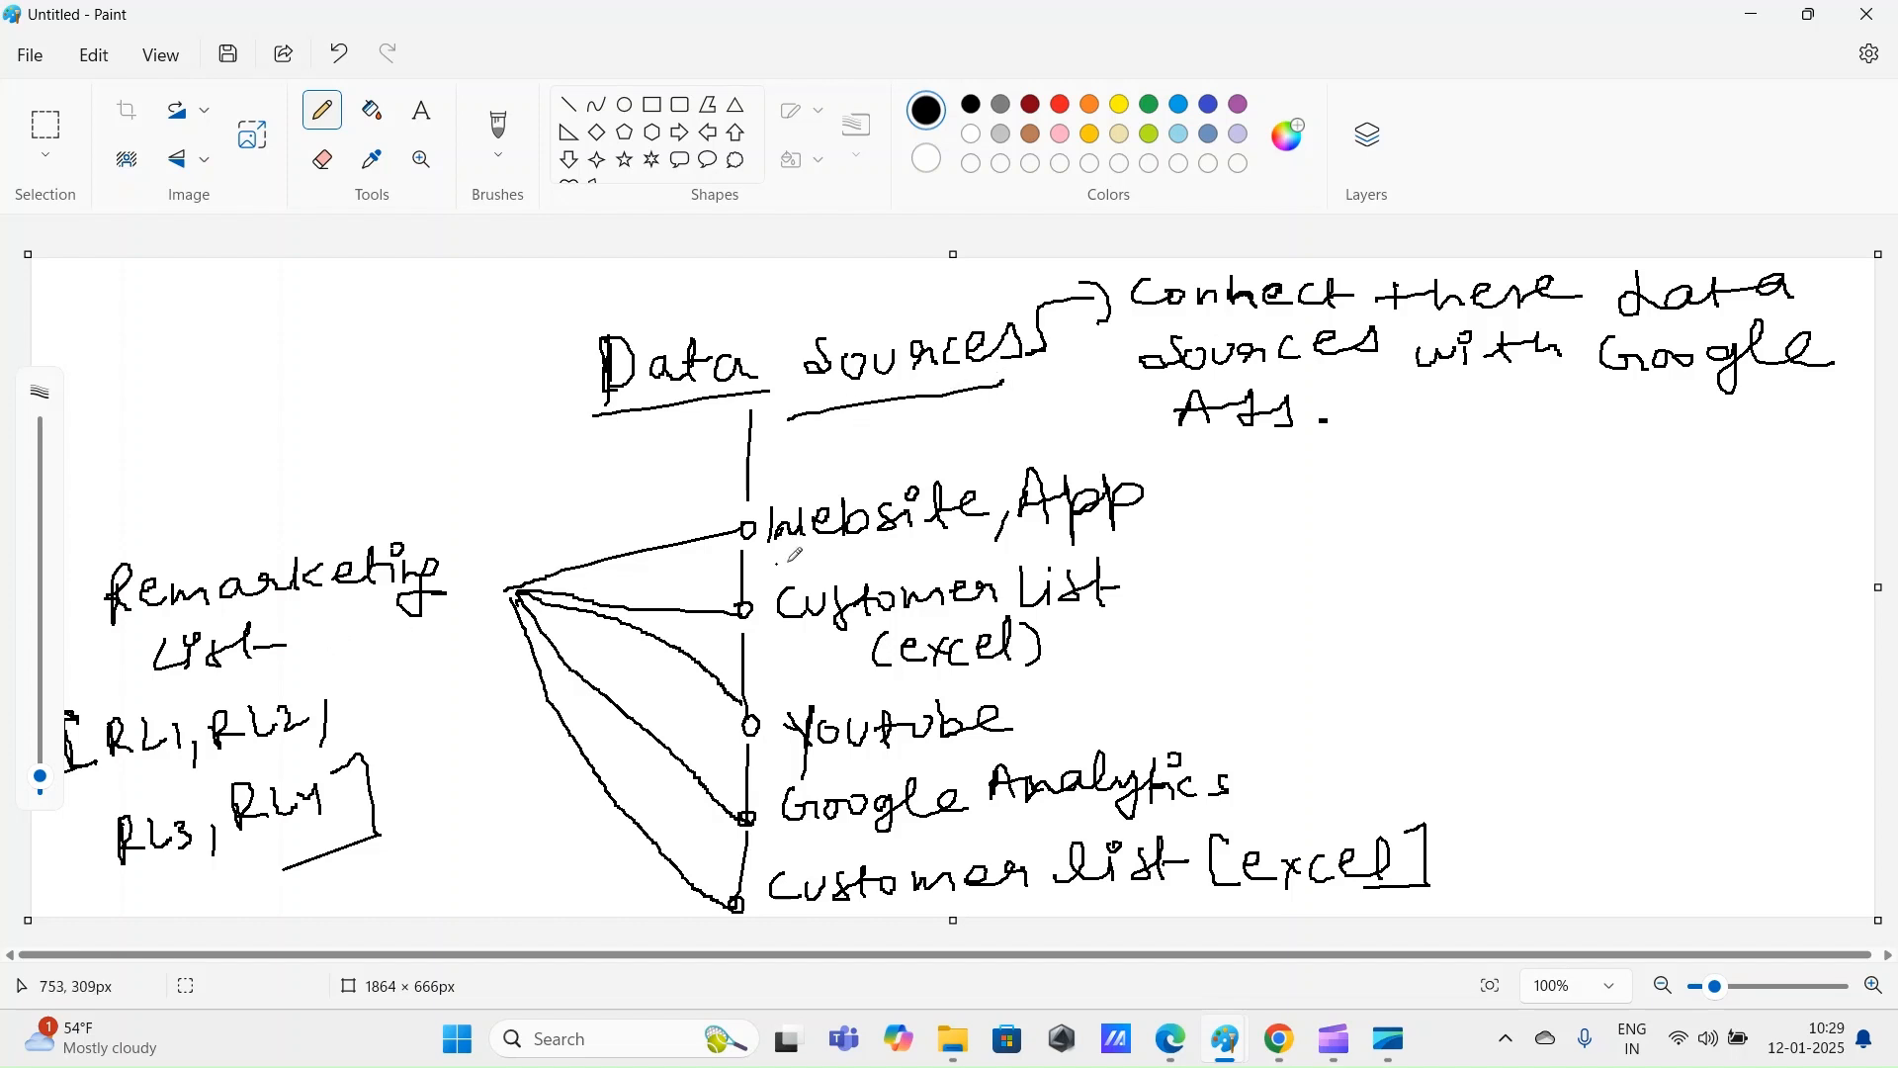
drag(773, 563, 1162, 528)
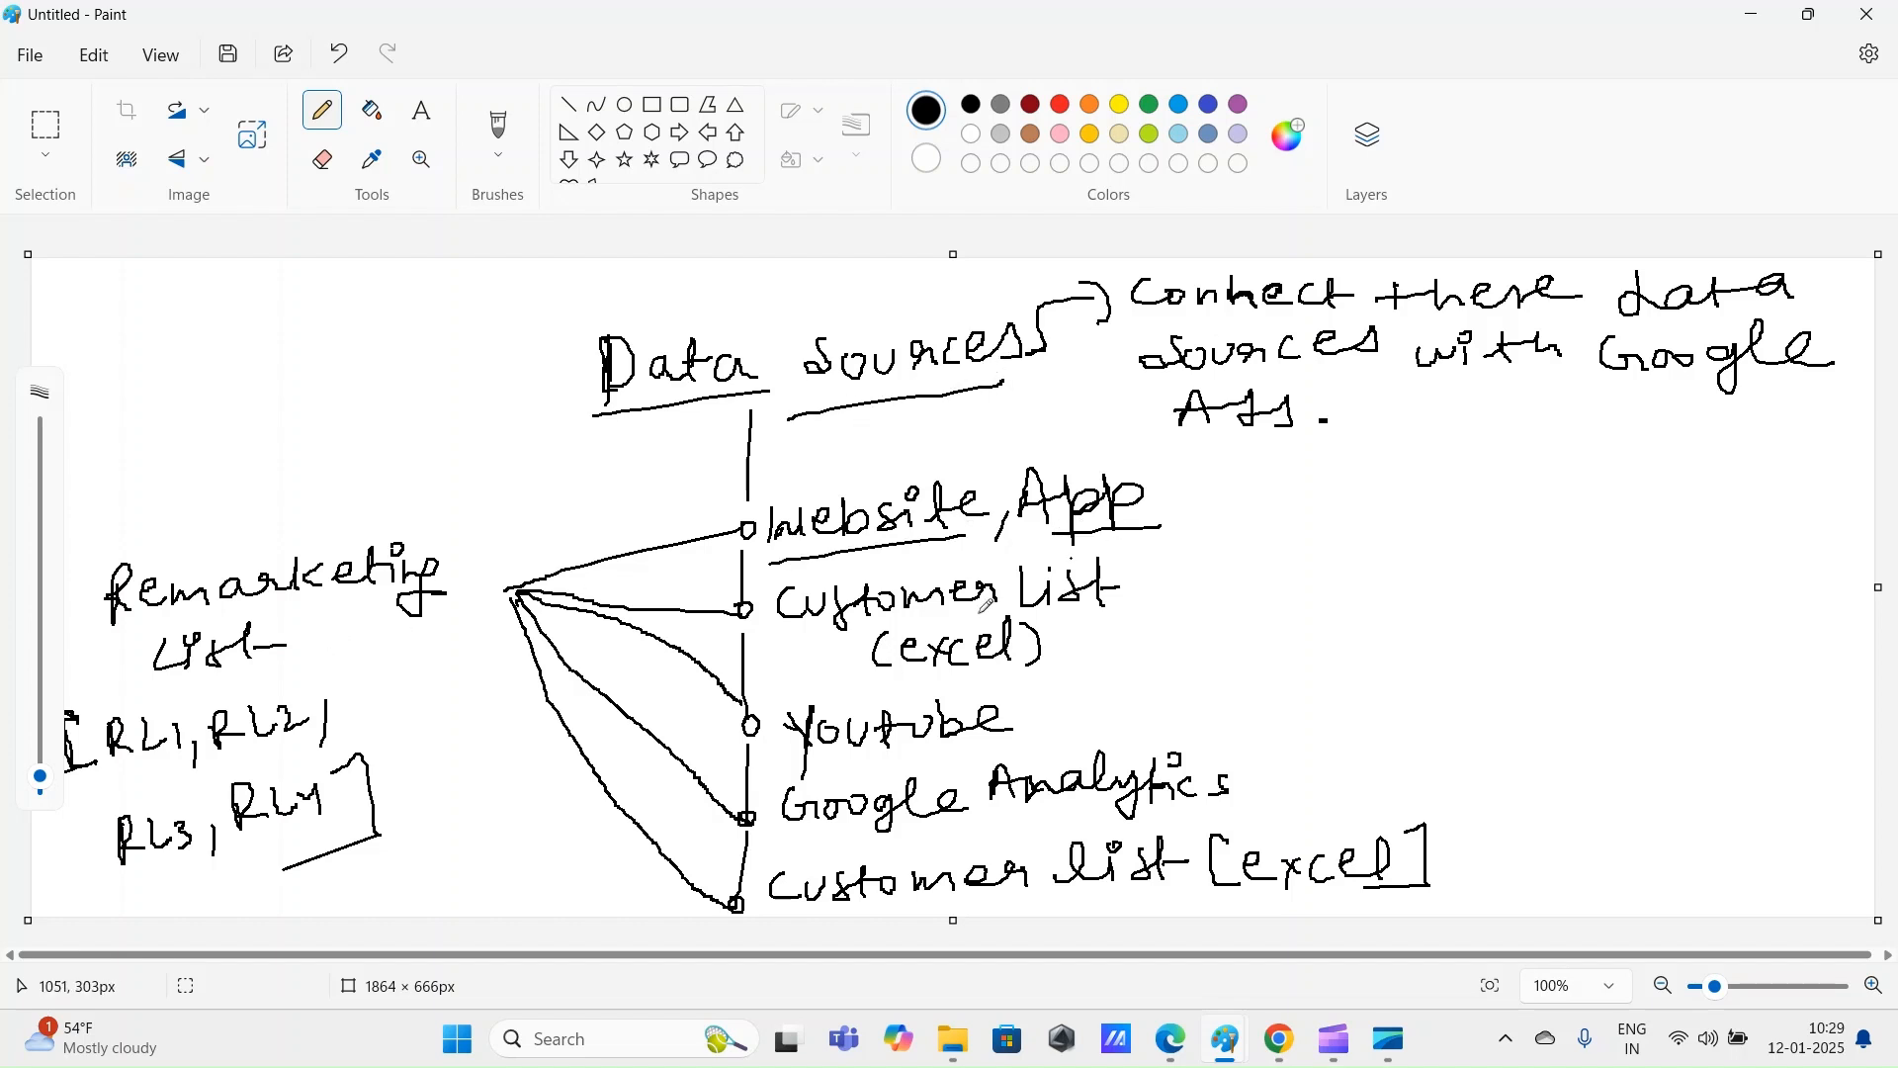
drag(773, 645, 1068, 610)
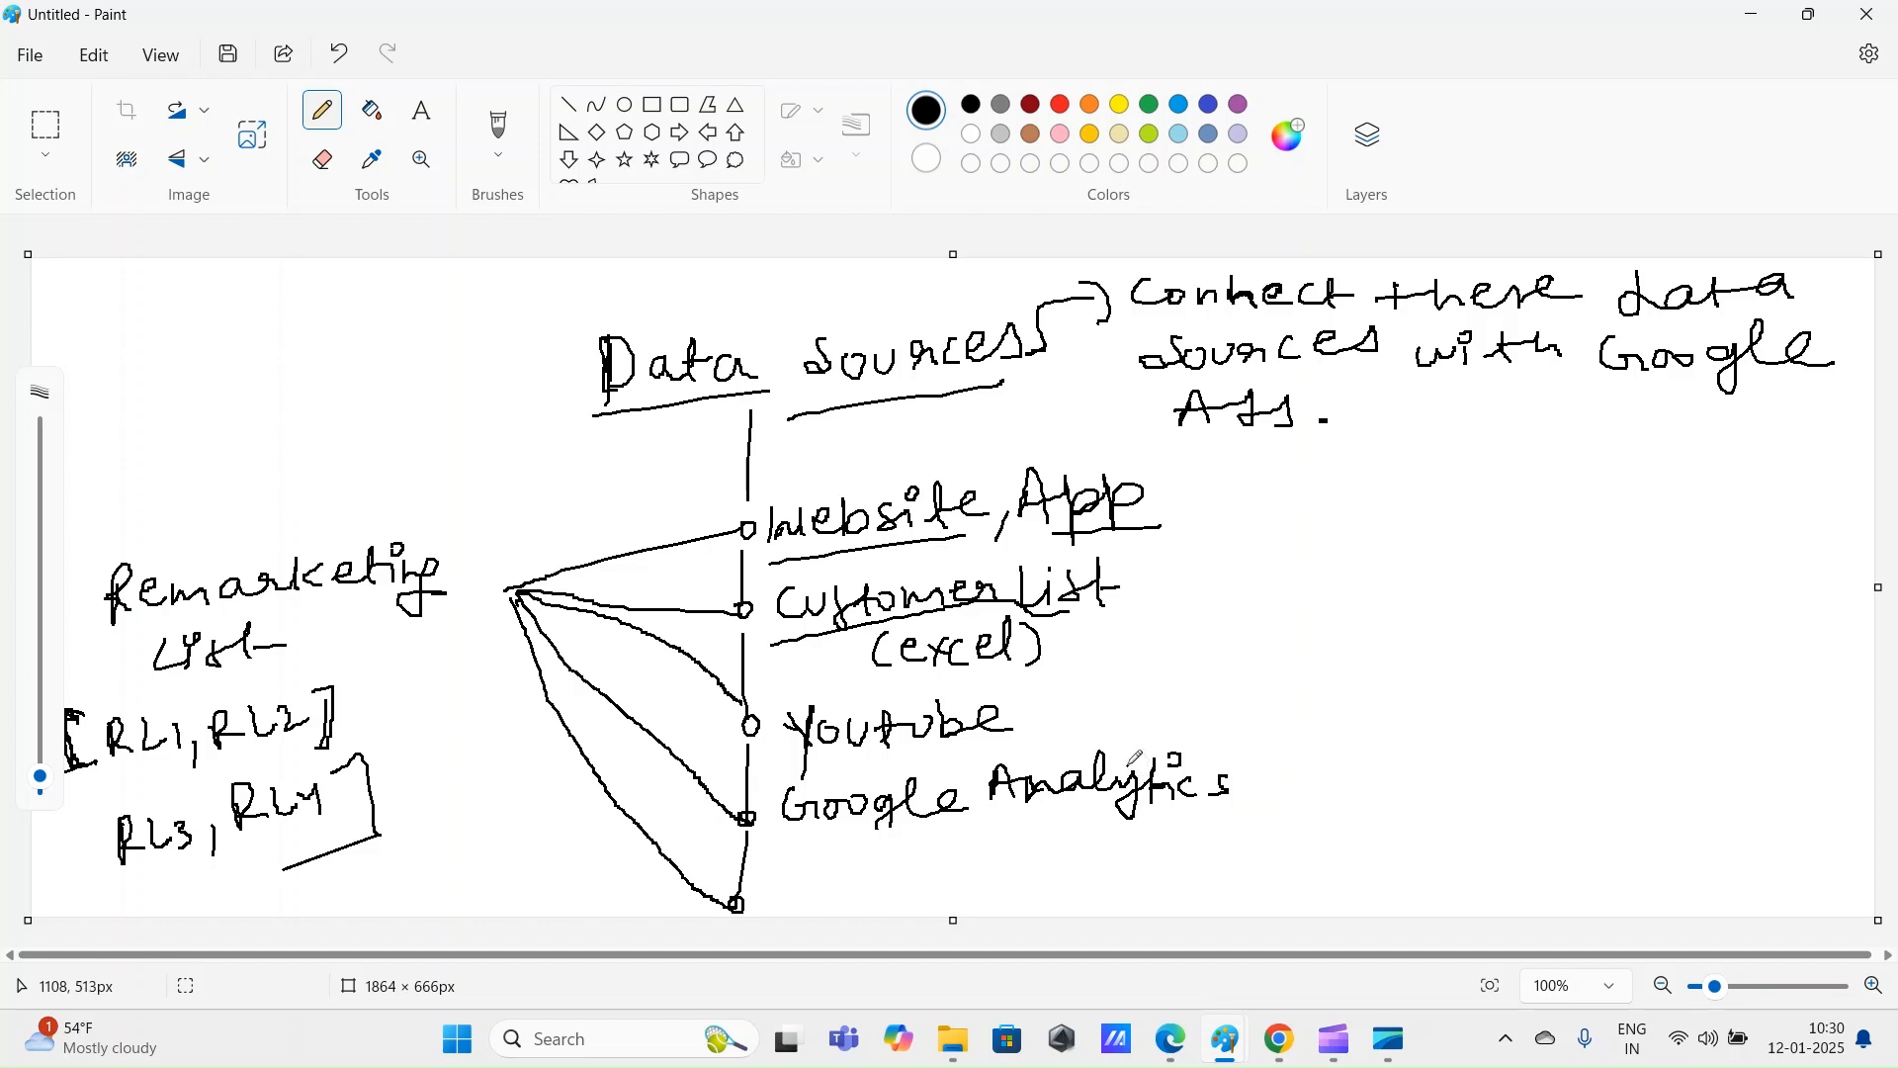
Step: Switch to Google Ads in Chrome and open the Audience manager
click(1288, 1059)
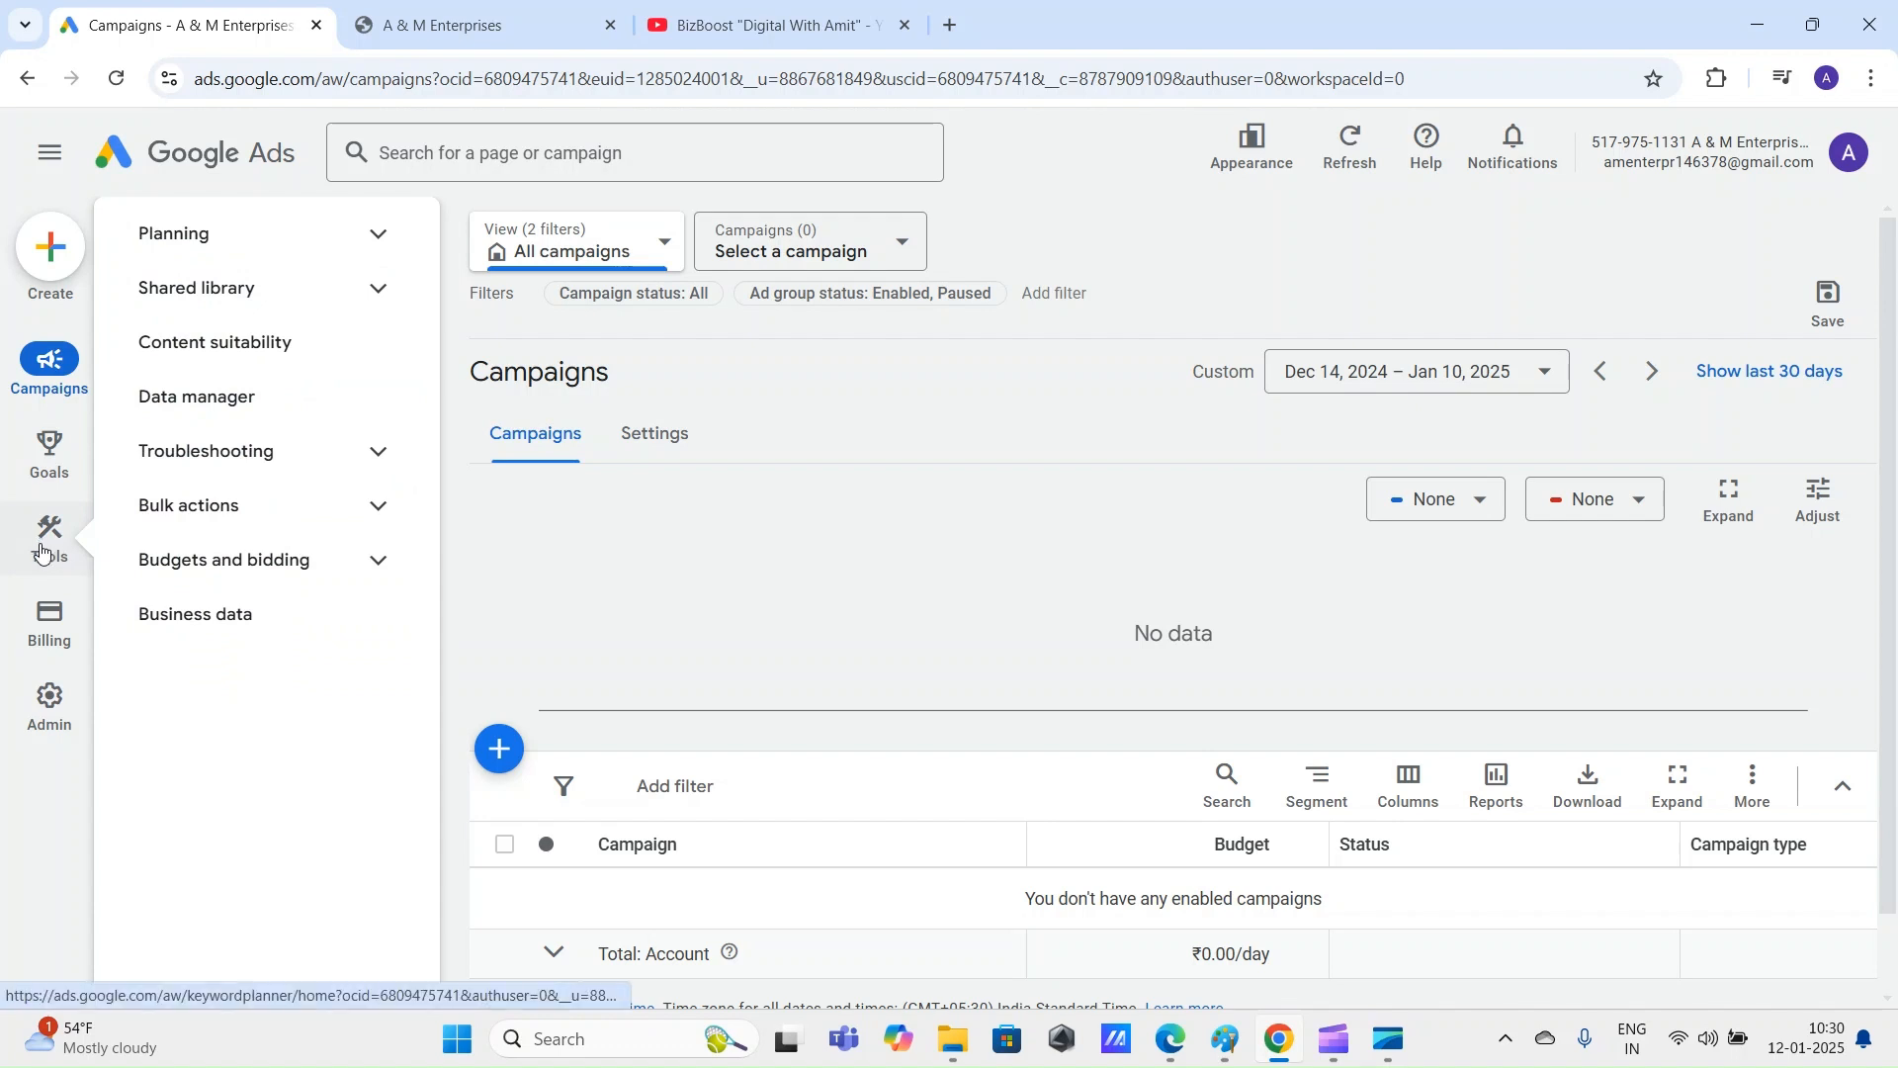
click(45, 551)
click(212, 521)
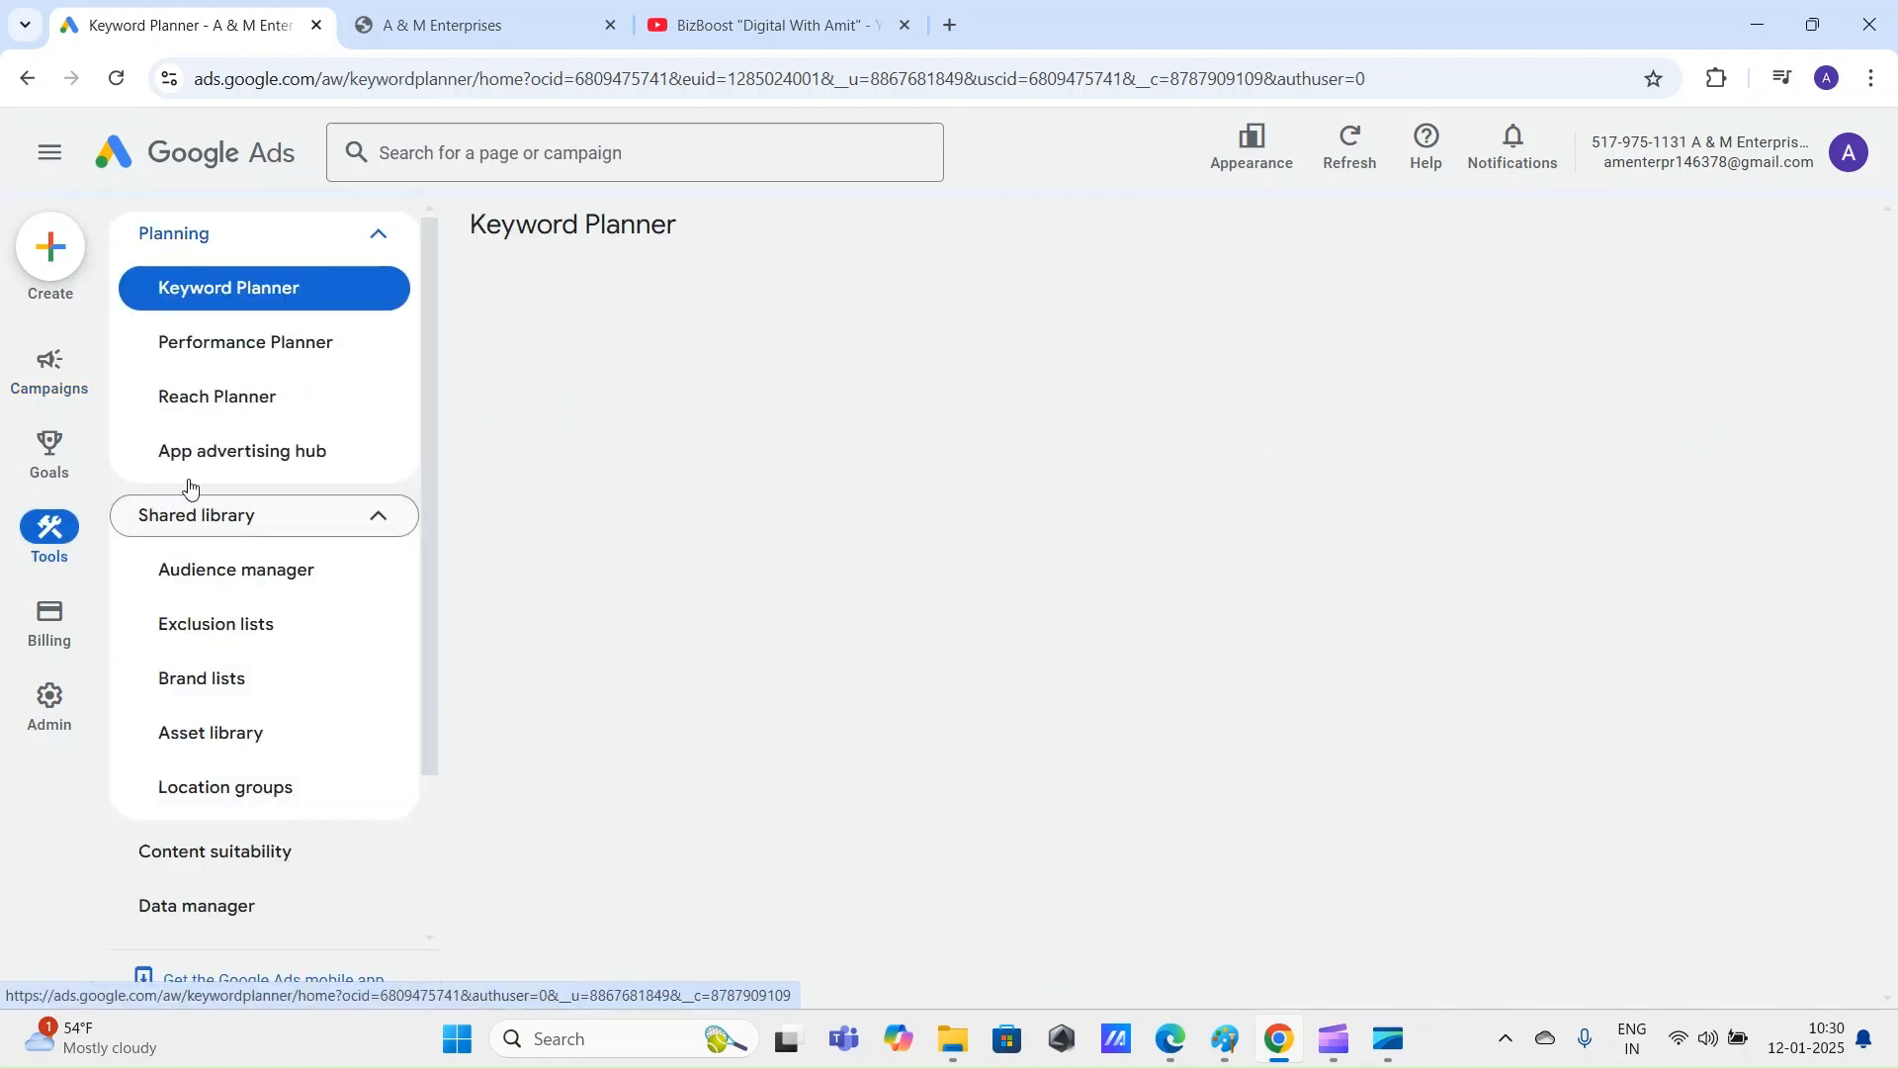
click(217, 570)
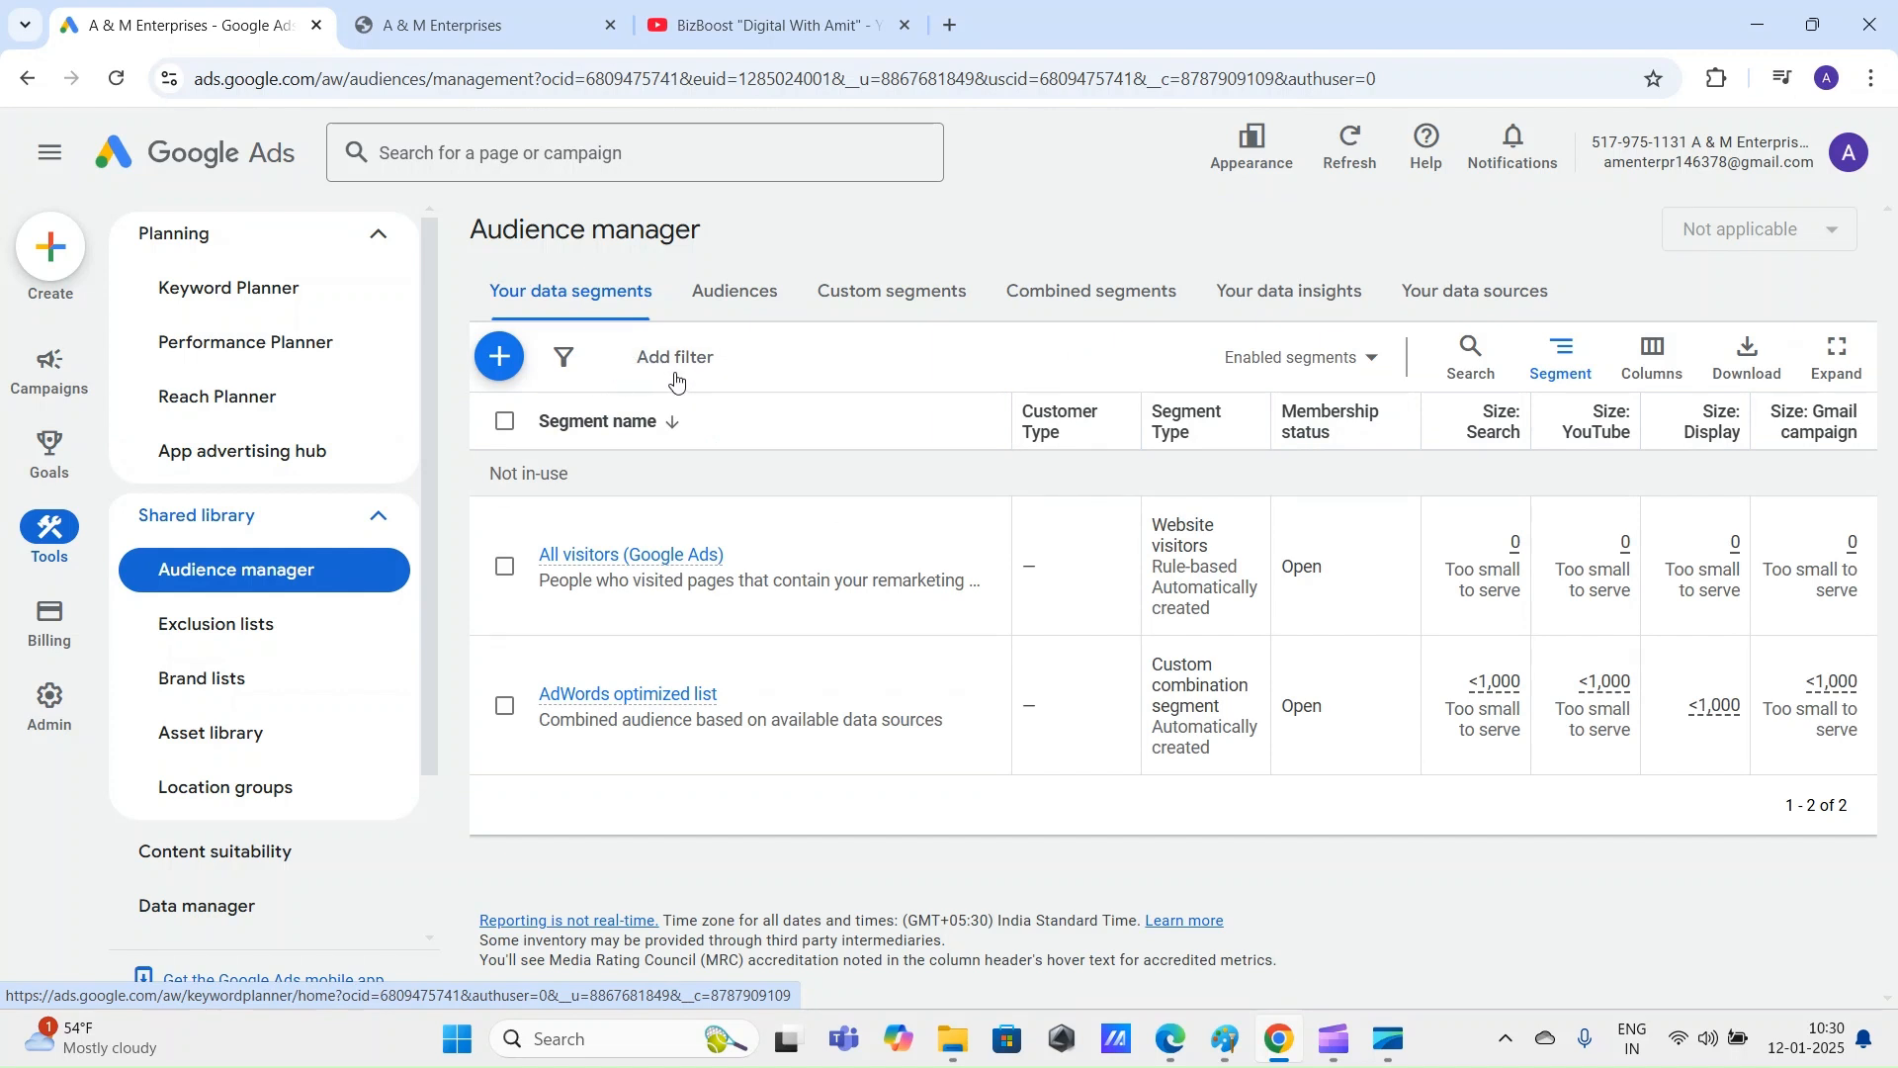
Step: Review the source types offered for a new data segment without creating one
click(499, 360)
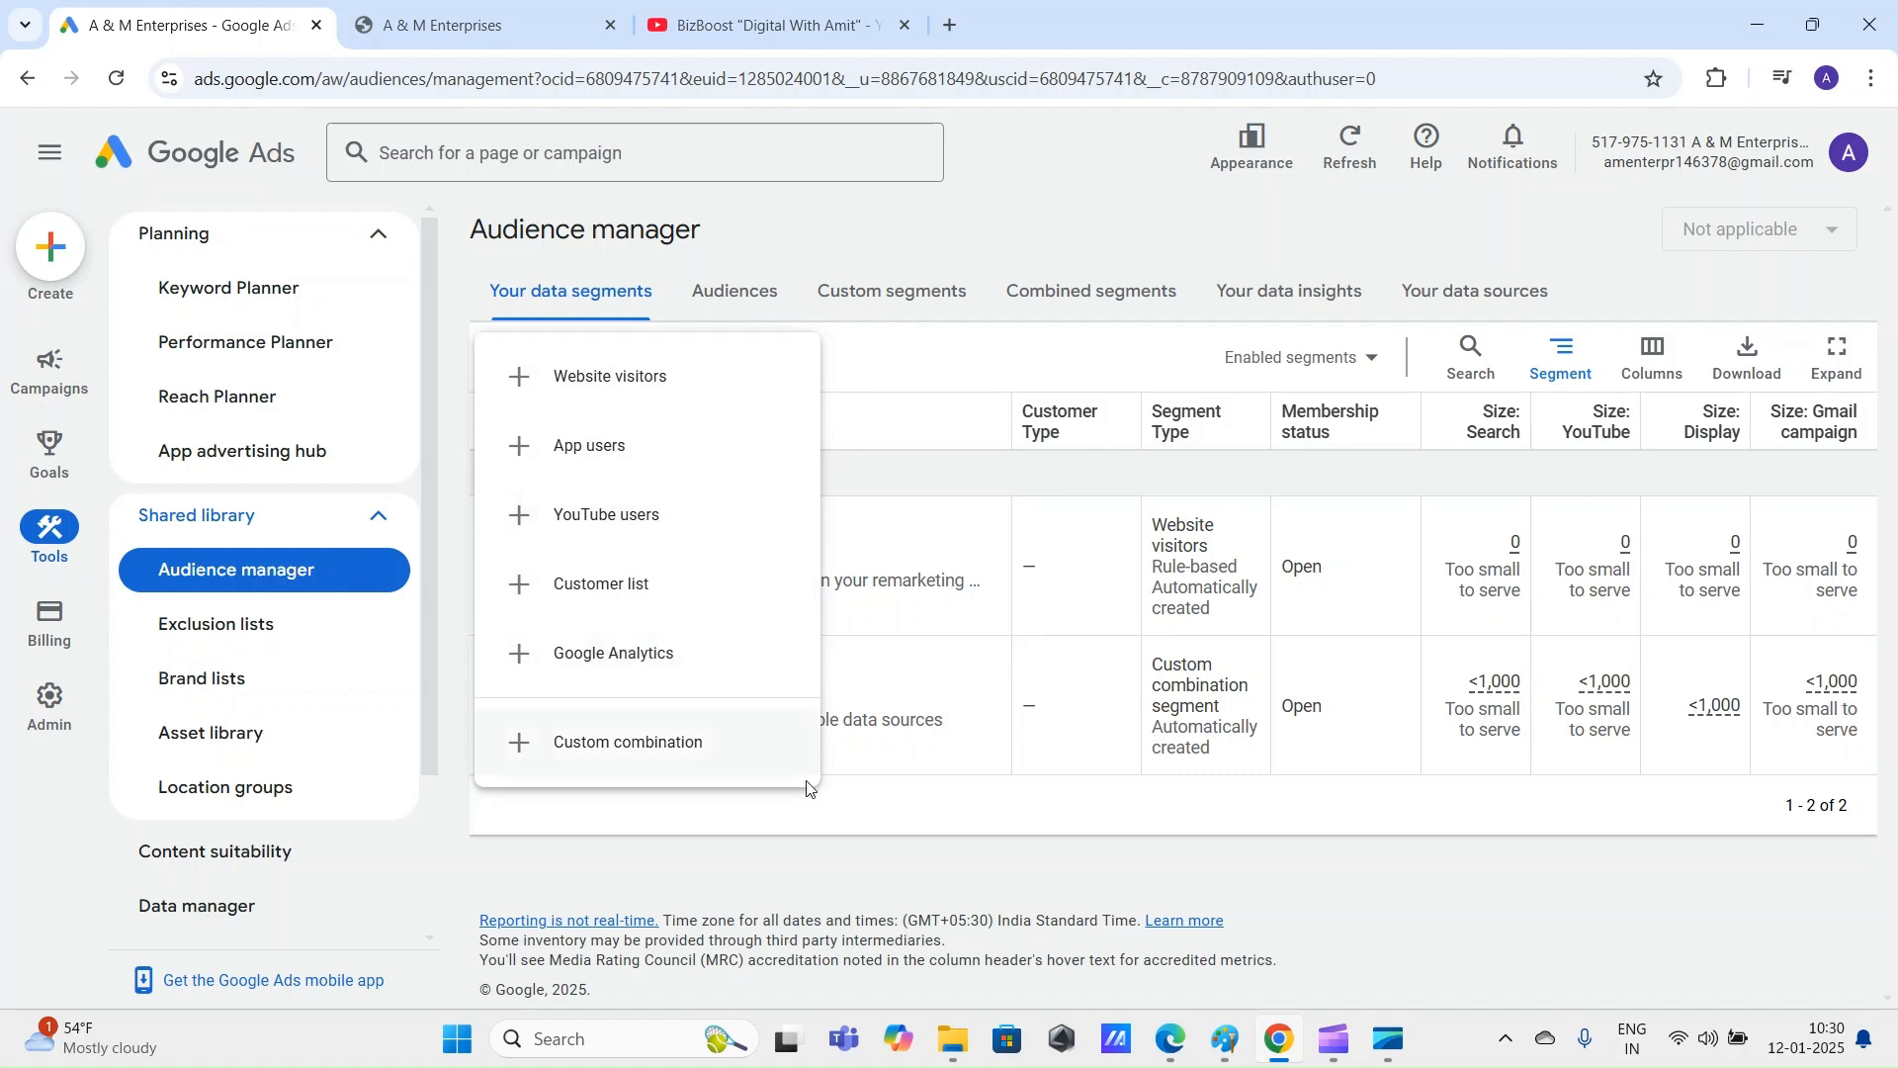
click(821, 835)
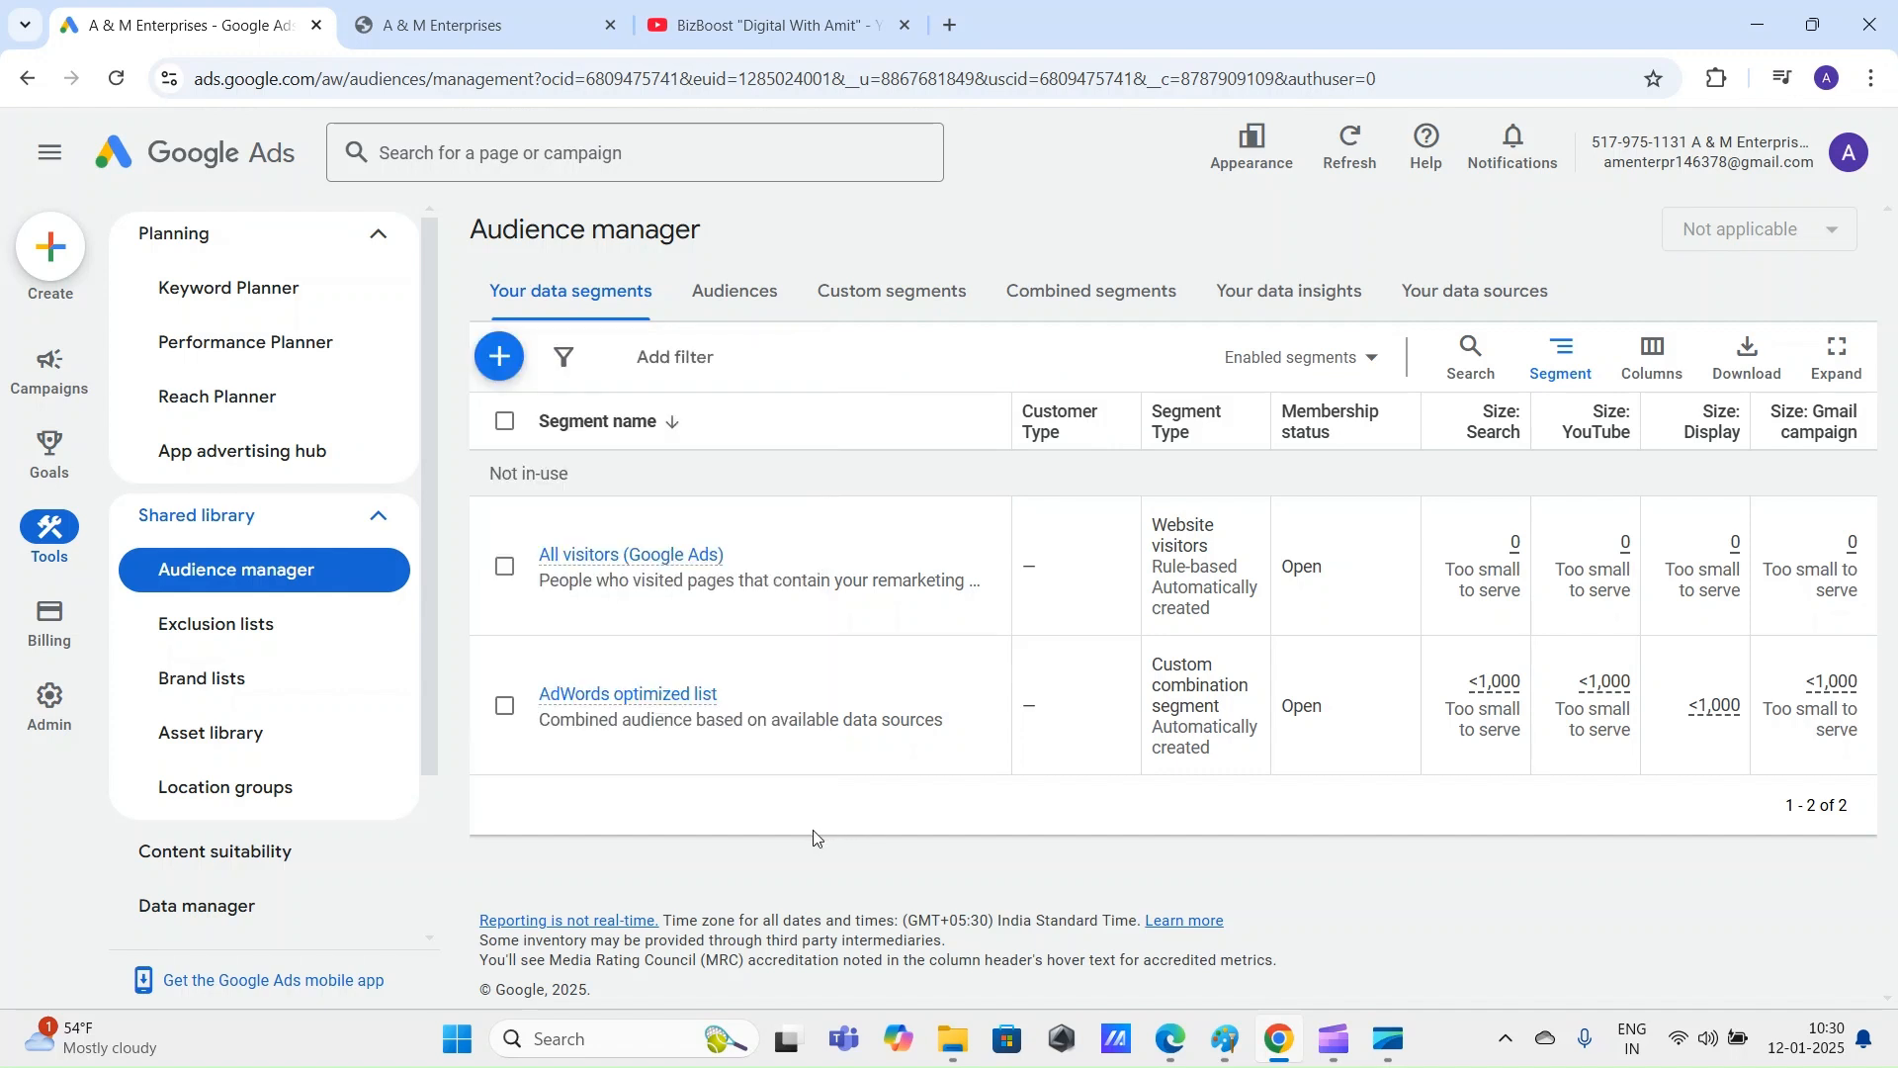
click(497, 370)
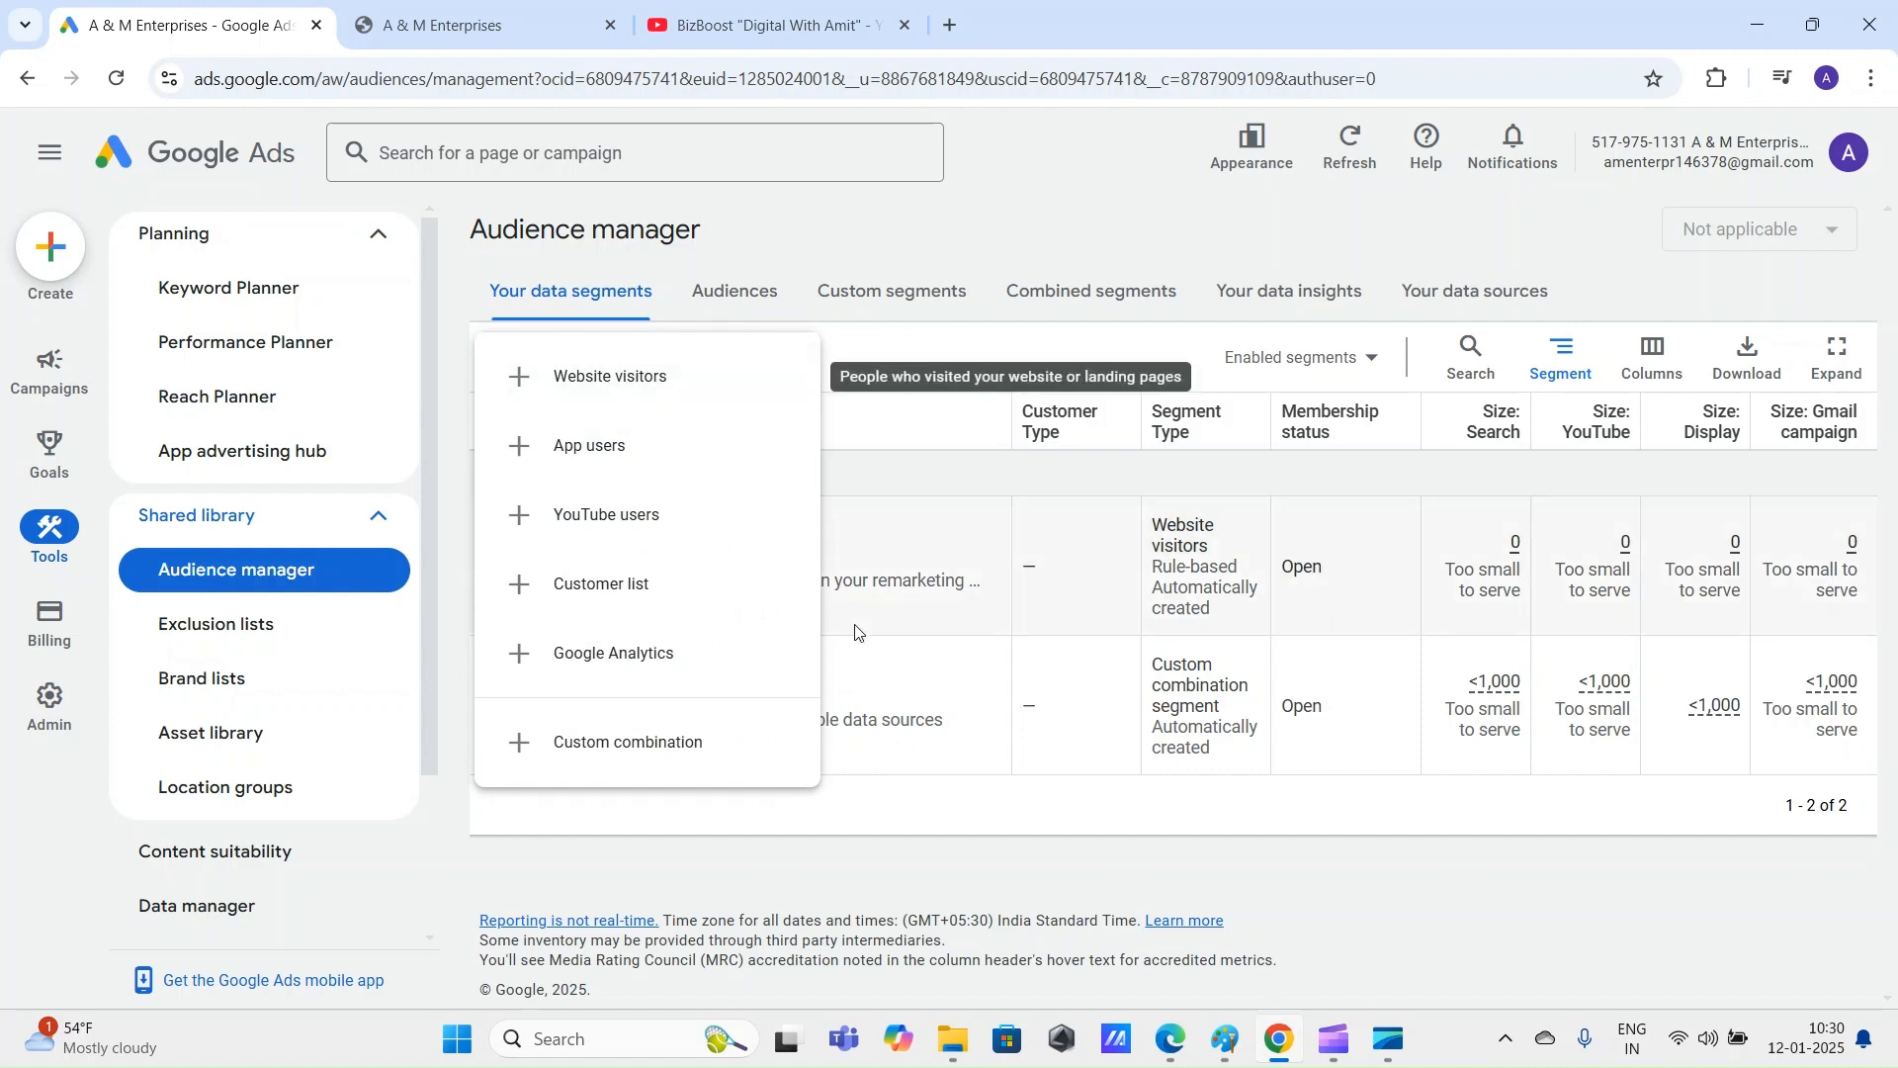
click(944, 796)
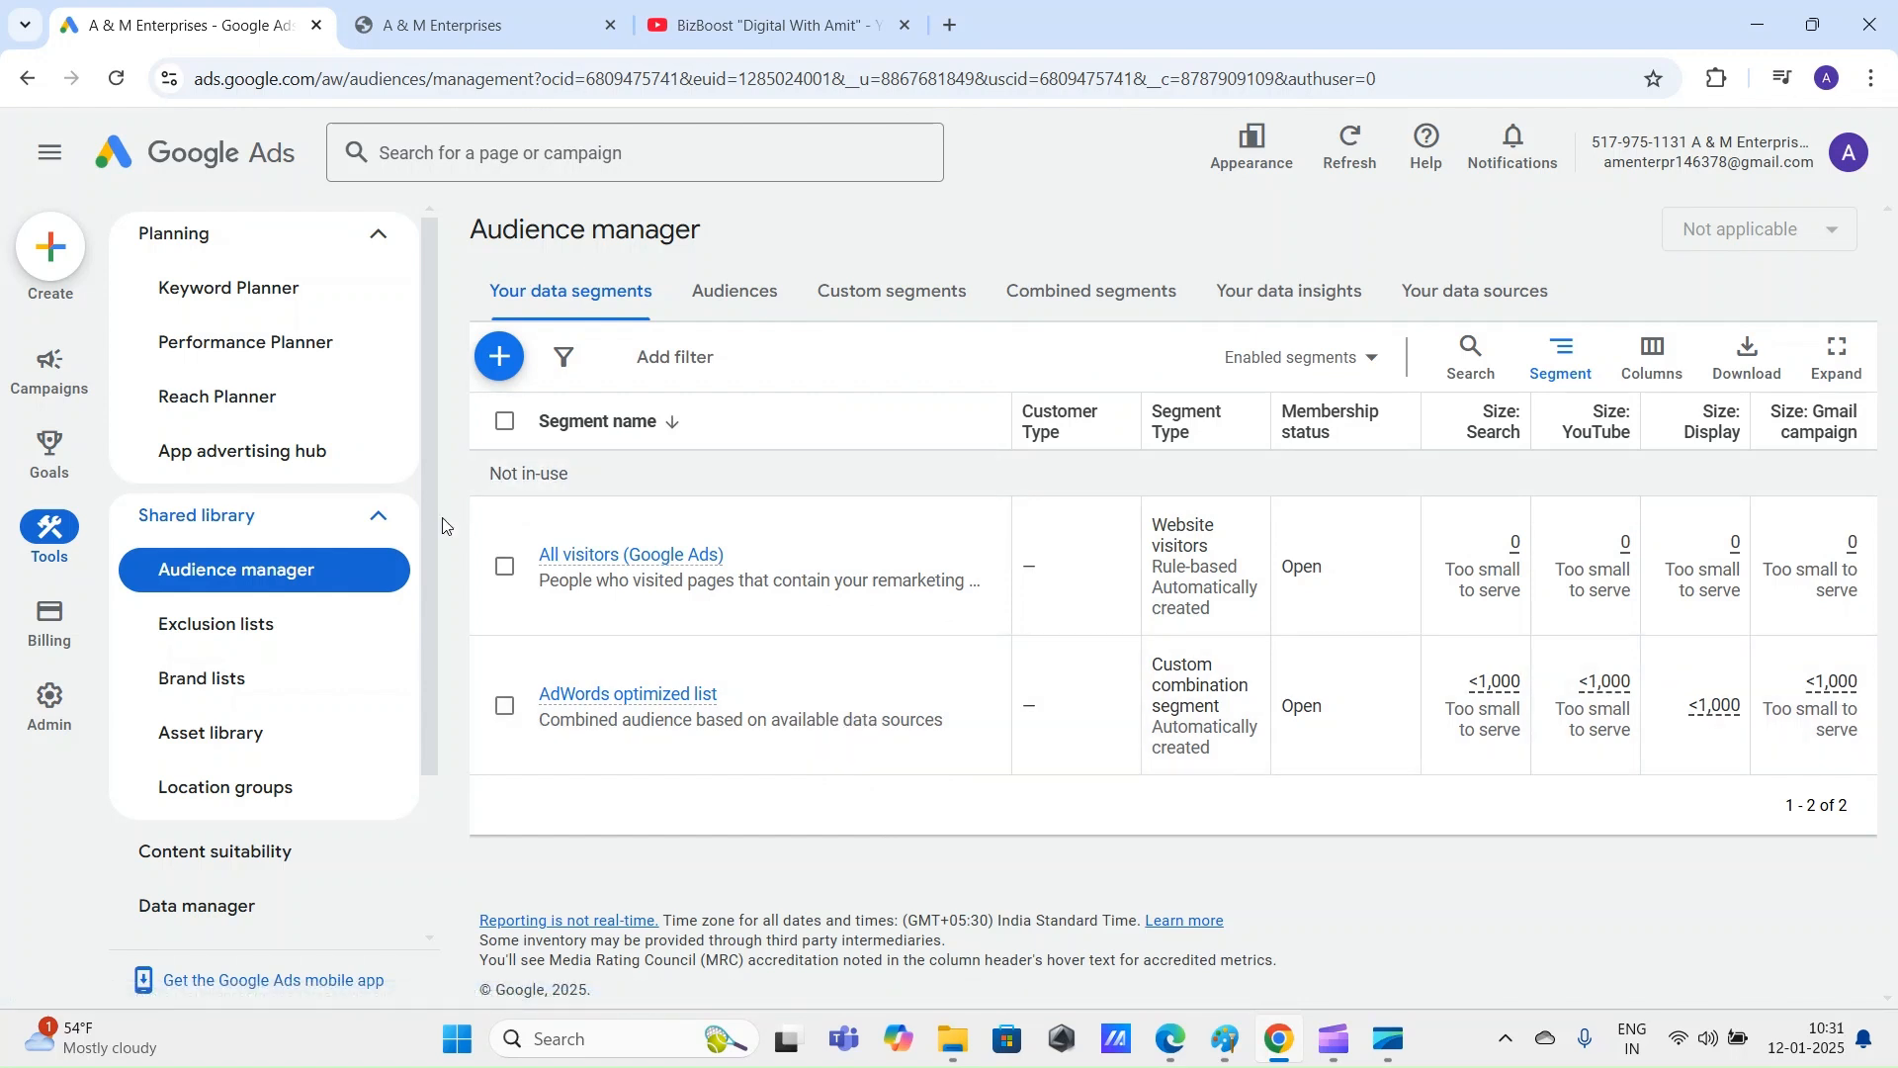
click(500, 376)
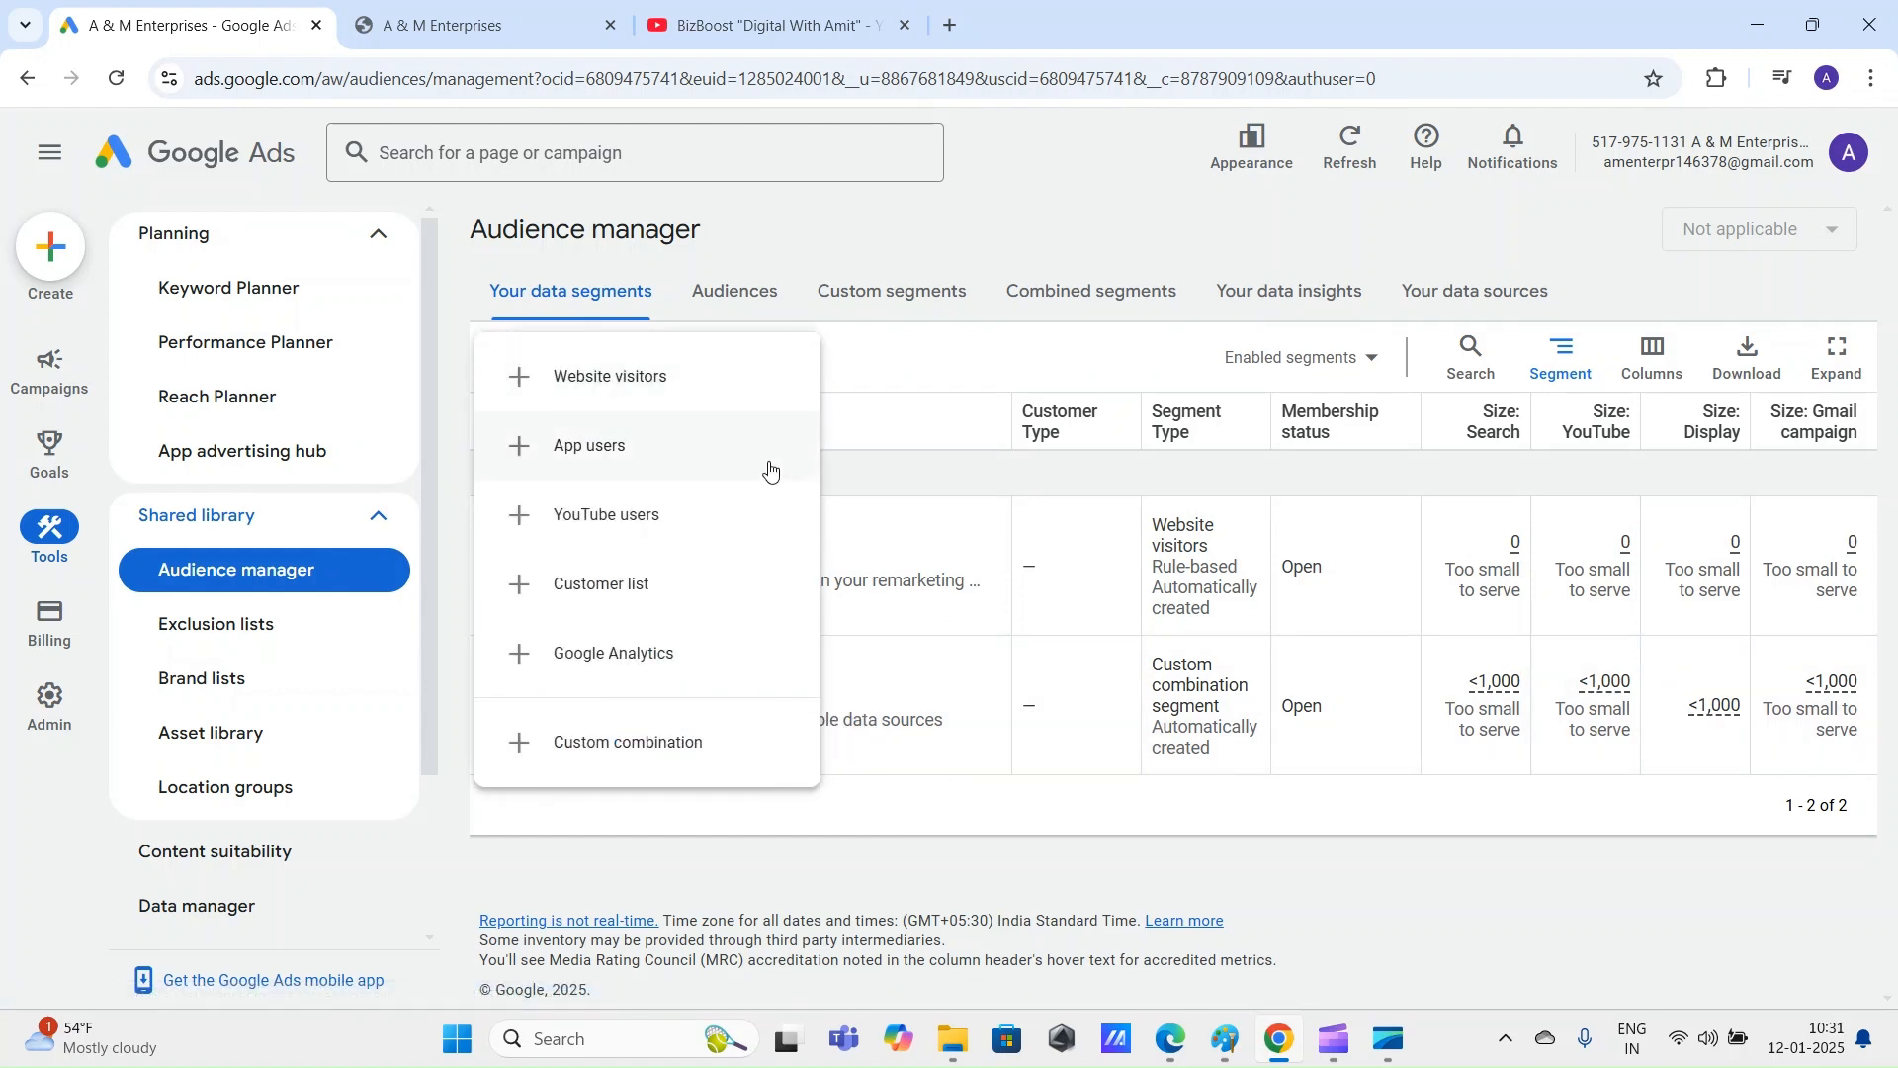
click(955, 796)
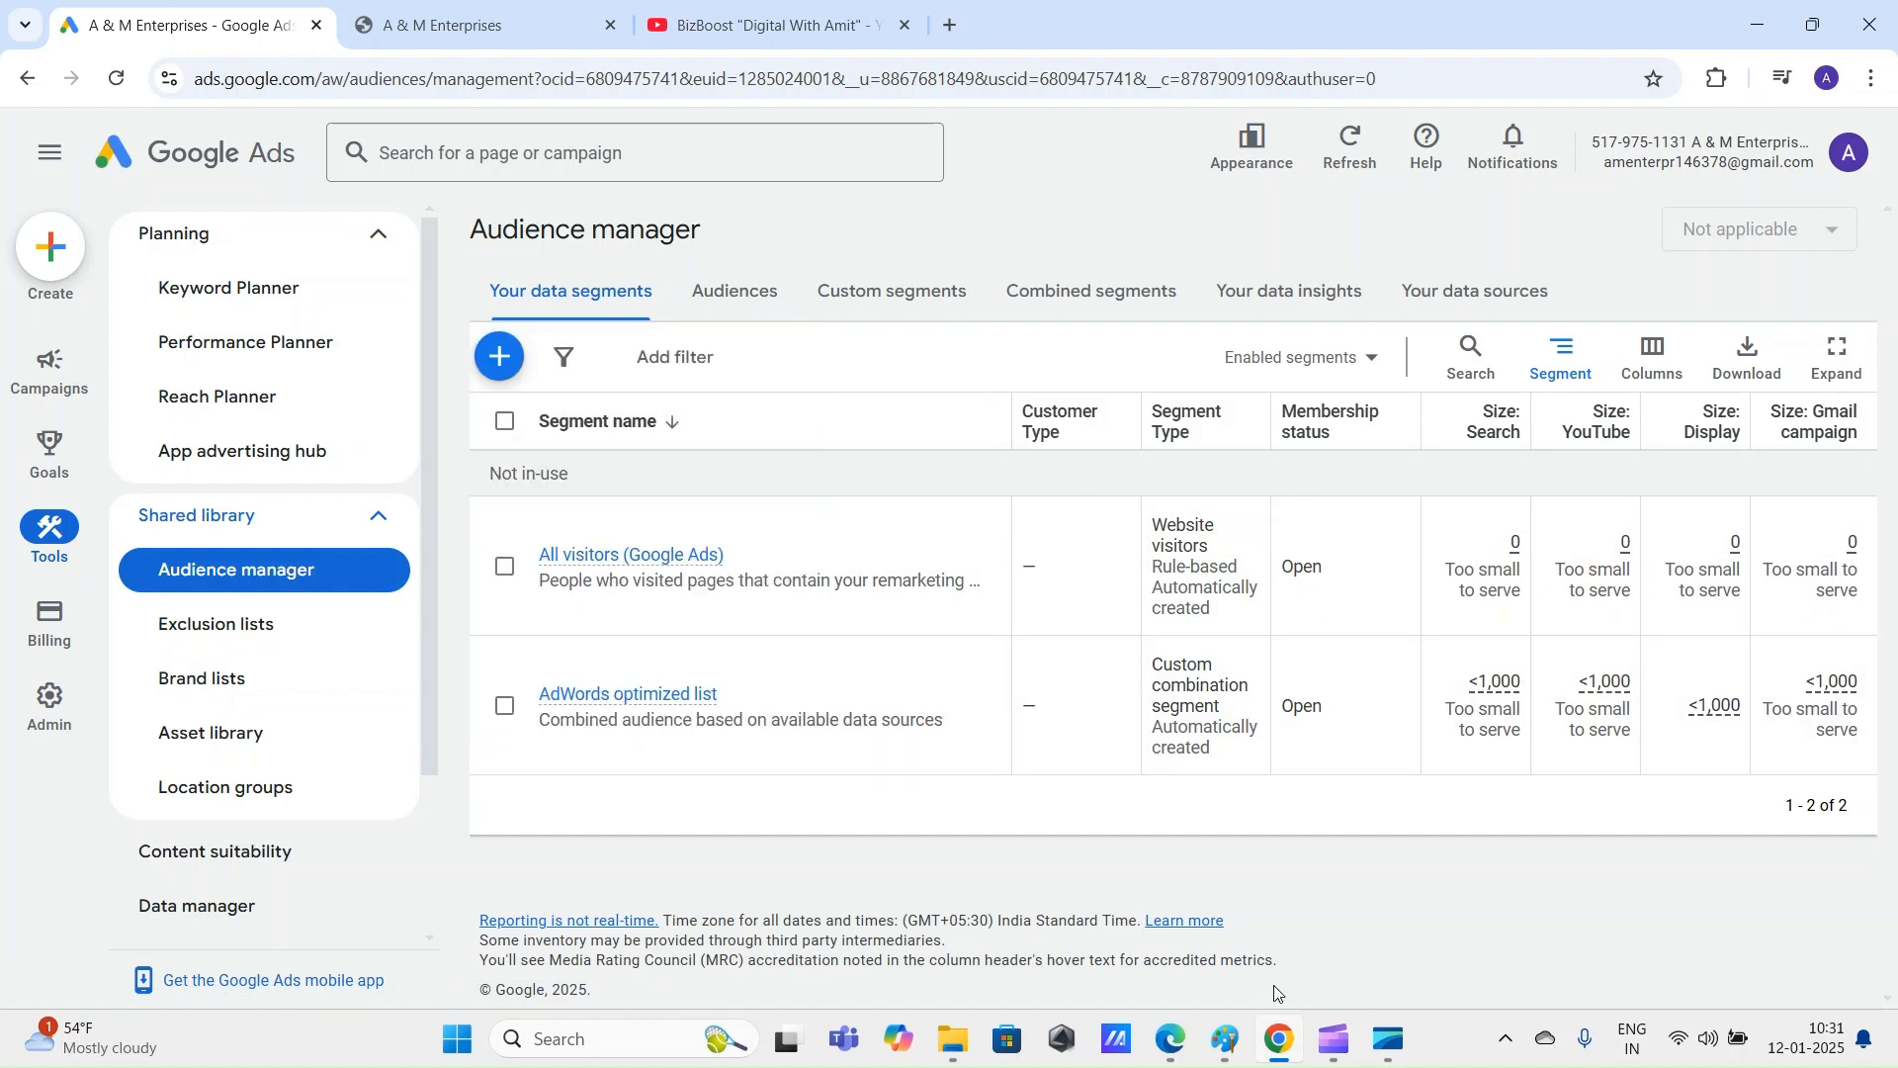
Step: In the untitled Paint drawing, overline Website, add arrows after App and YouTube, and bracket the data sources together
mouse_move(1241, 1043)
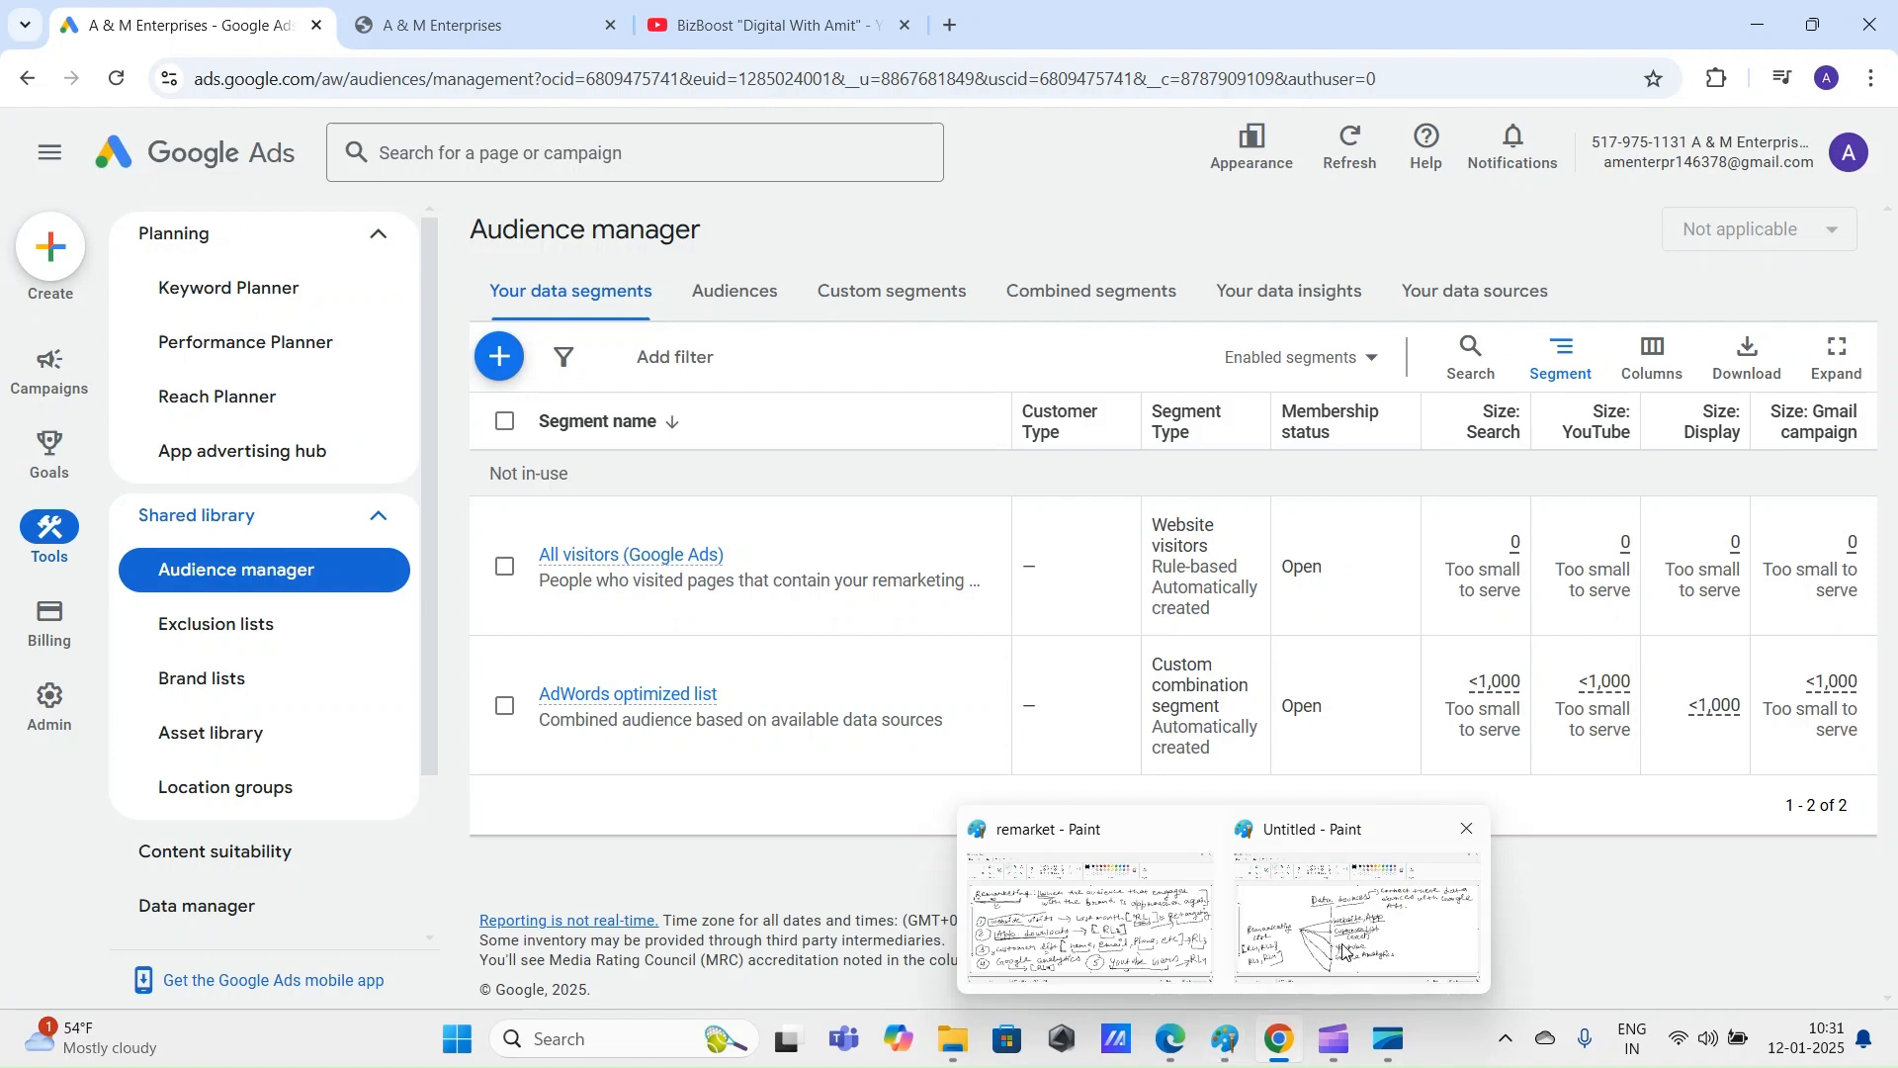
click(1357, 914)
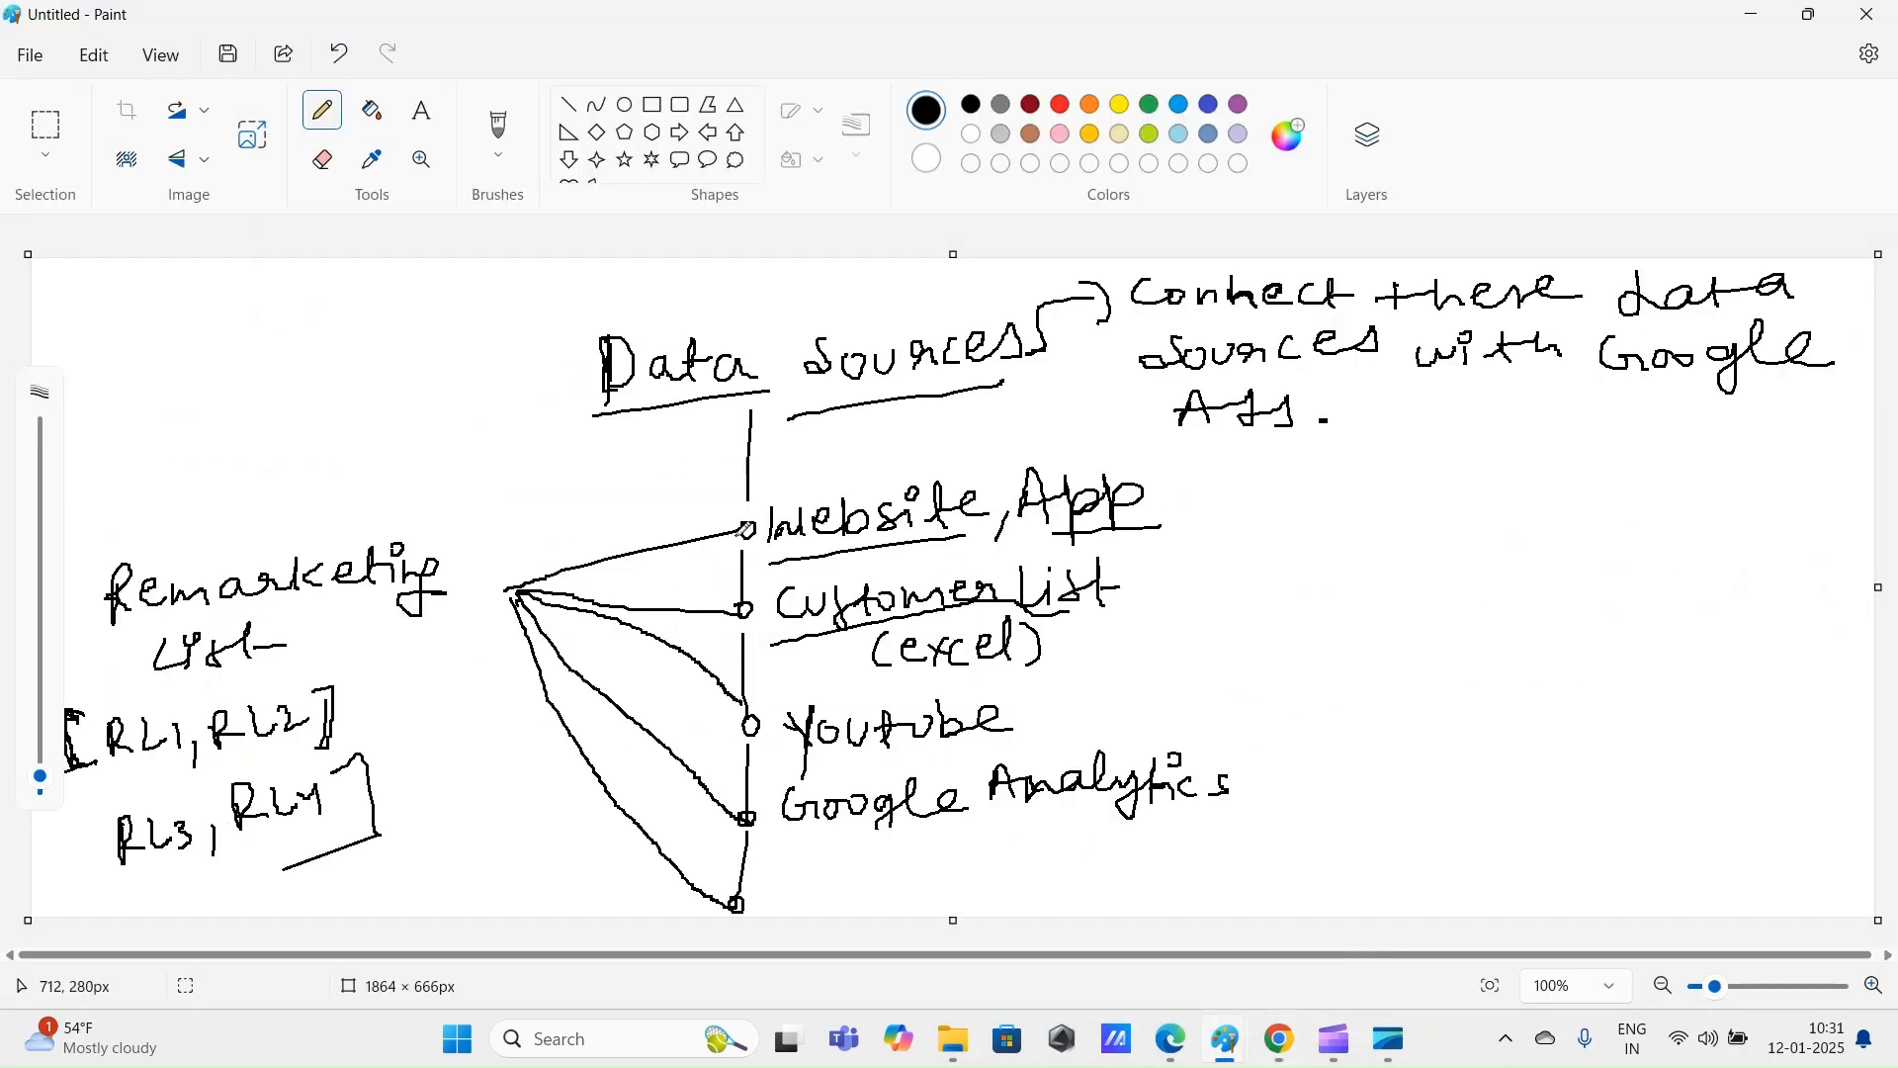
drag(770, 489, 947, 462)
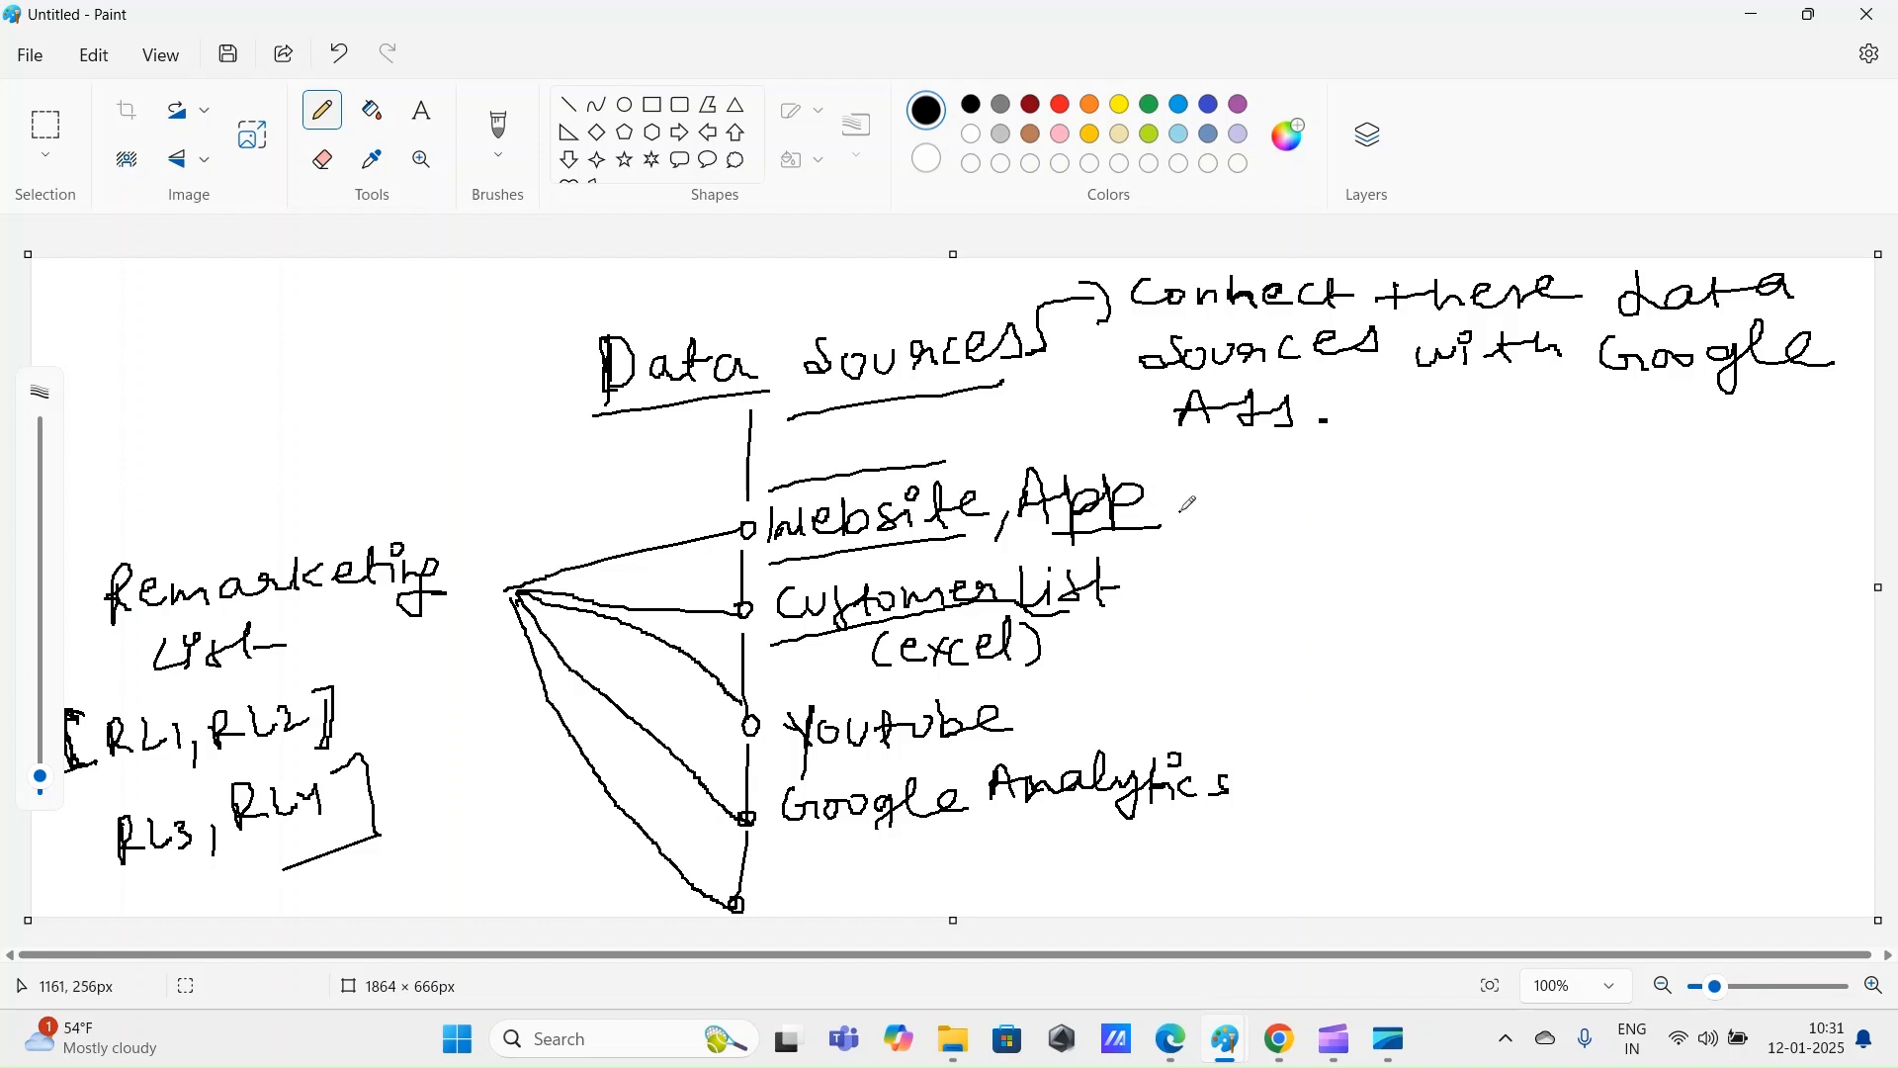
mouse_move(1184, 512)
mouse_down()
mouse_move(1224, 506)
mouse_move(1200, 539)
mouse_up()
mouse_move(1044, 719)
mouse_down()
mouse_move(1125, 706)
mouse_move(1112, 735)
mouse_up()
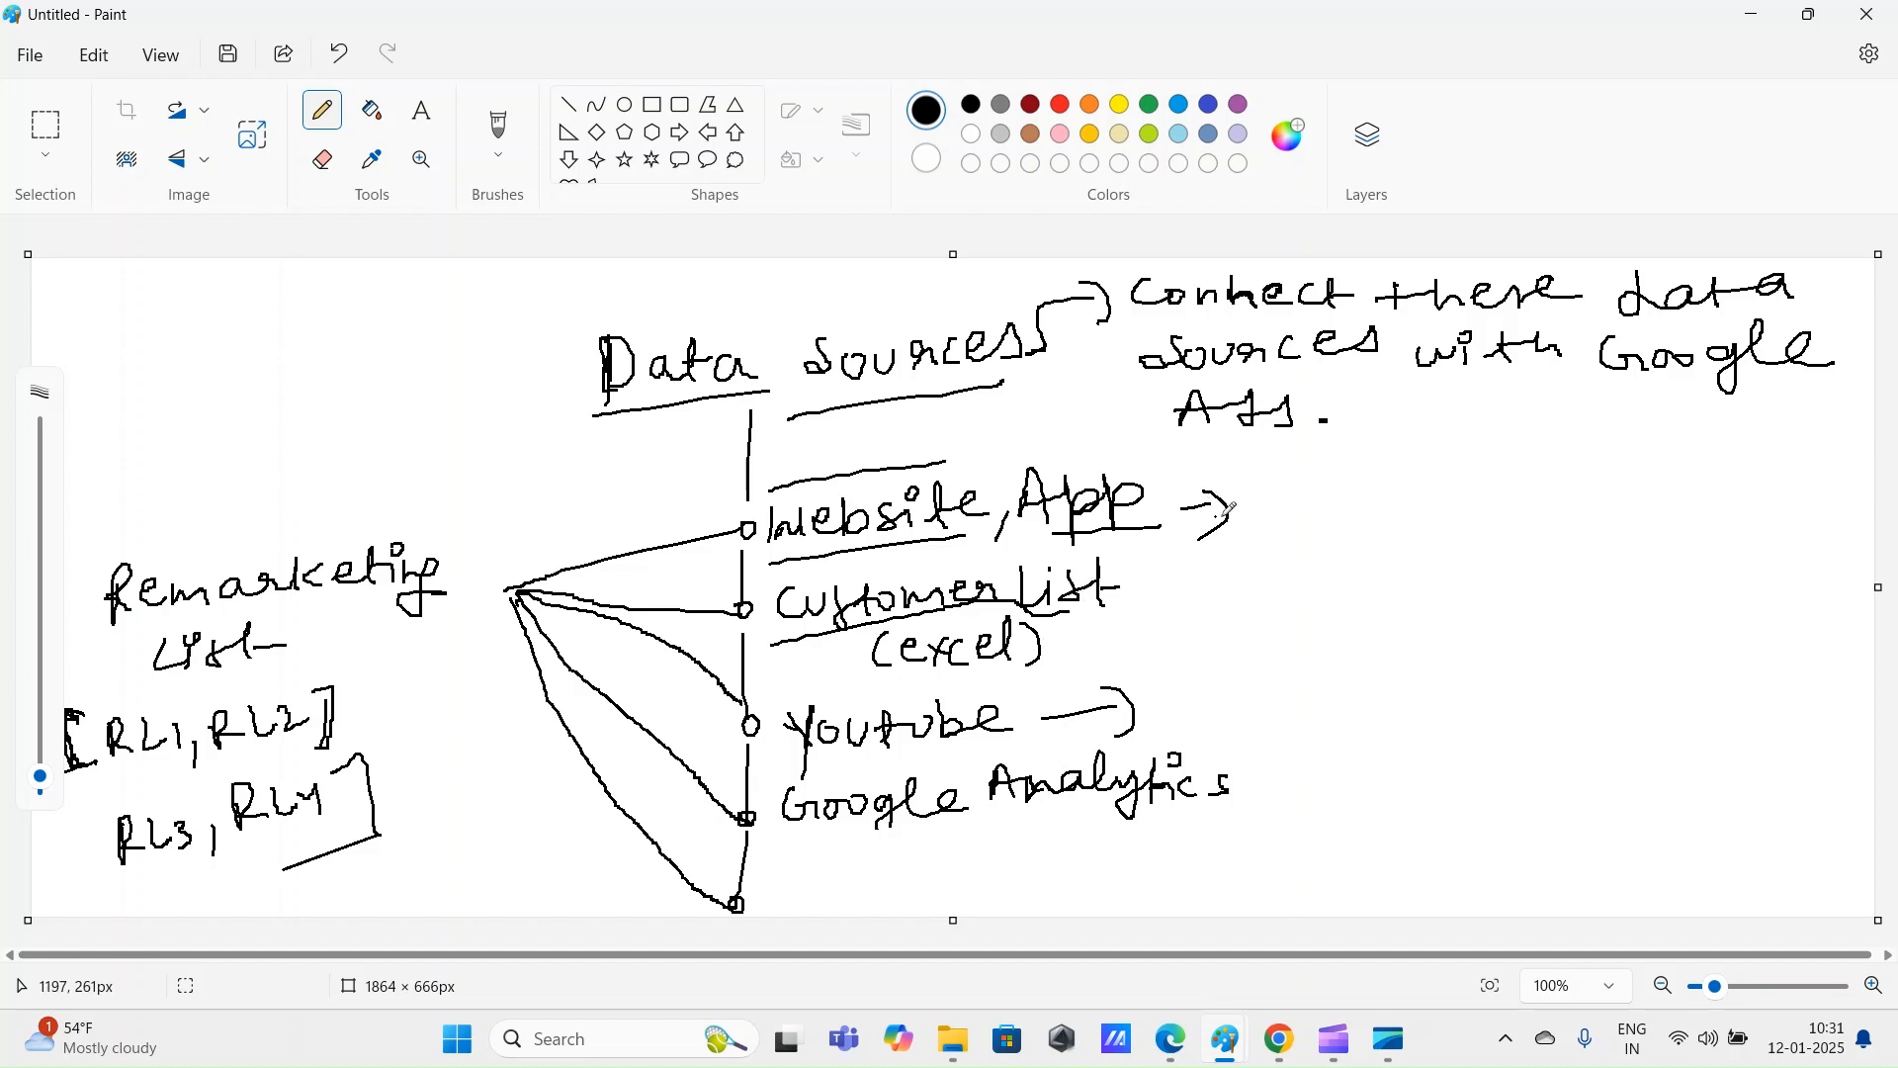
mouse_move(1235, 499)
mouse_down()
mouse_move(1296, 702)
mouse_move(1266, 763)
mouse_up()
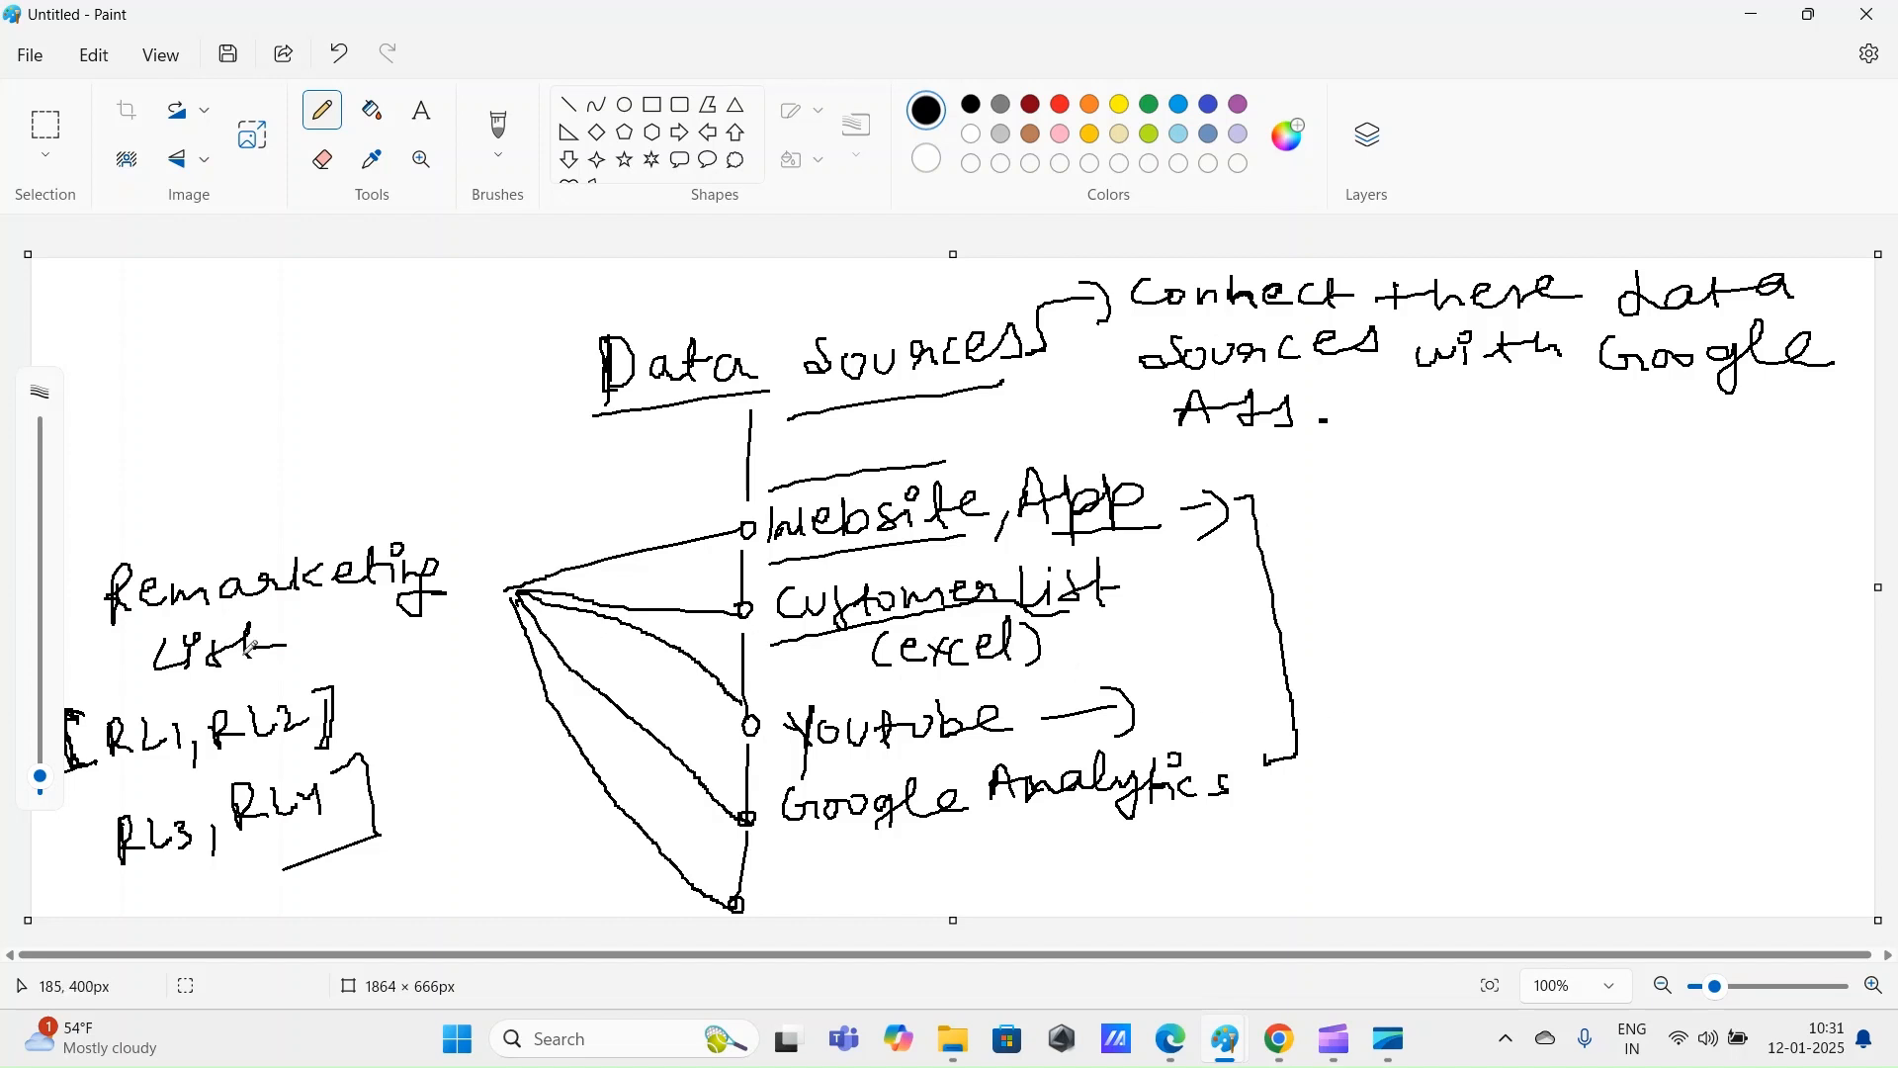
Step: Draw short double underlines beneath RL1, RL2, RL4 and RL3 in the remarketing list
mouse_move(138, 772)
mouse_down()
mouse_move(119, 774)
mouse_move(135, 783)
mouse_up()
mouse_move(262, 742)
mouse_down()
mouse_move(243, 745)
mouse_move(256, 756)
mouse_up()
click(225, 768)
drag(140, 899, 161, 894)
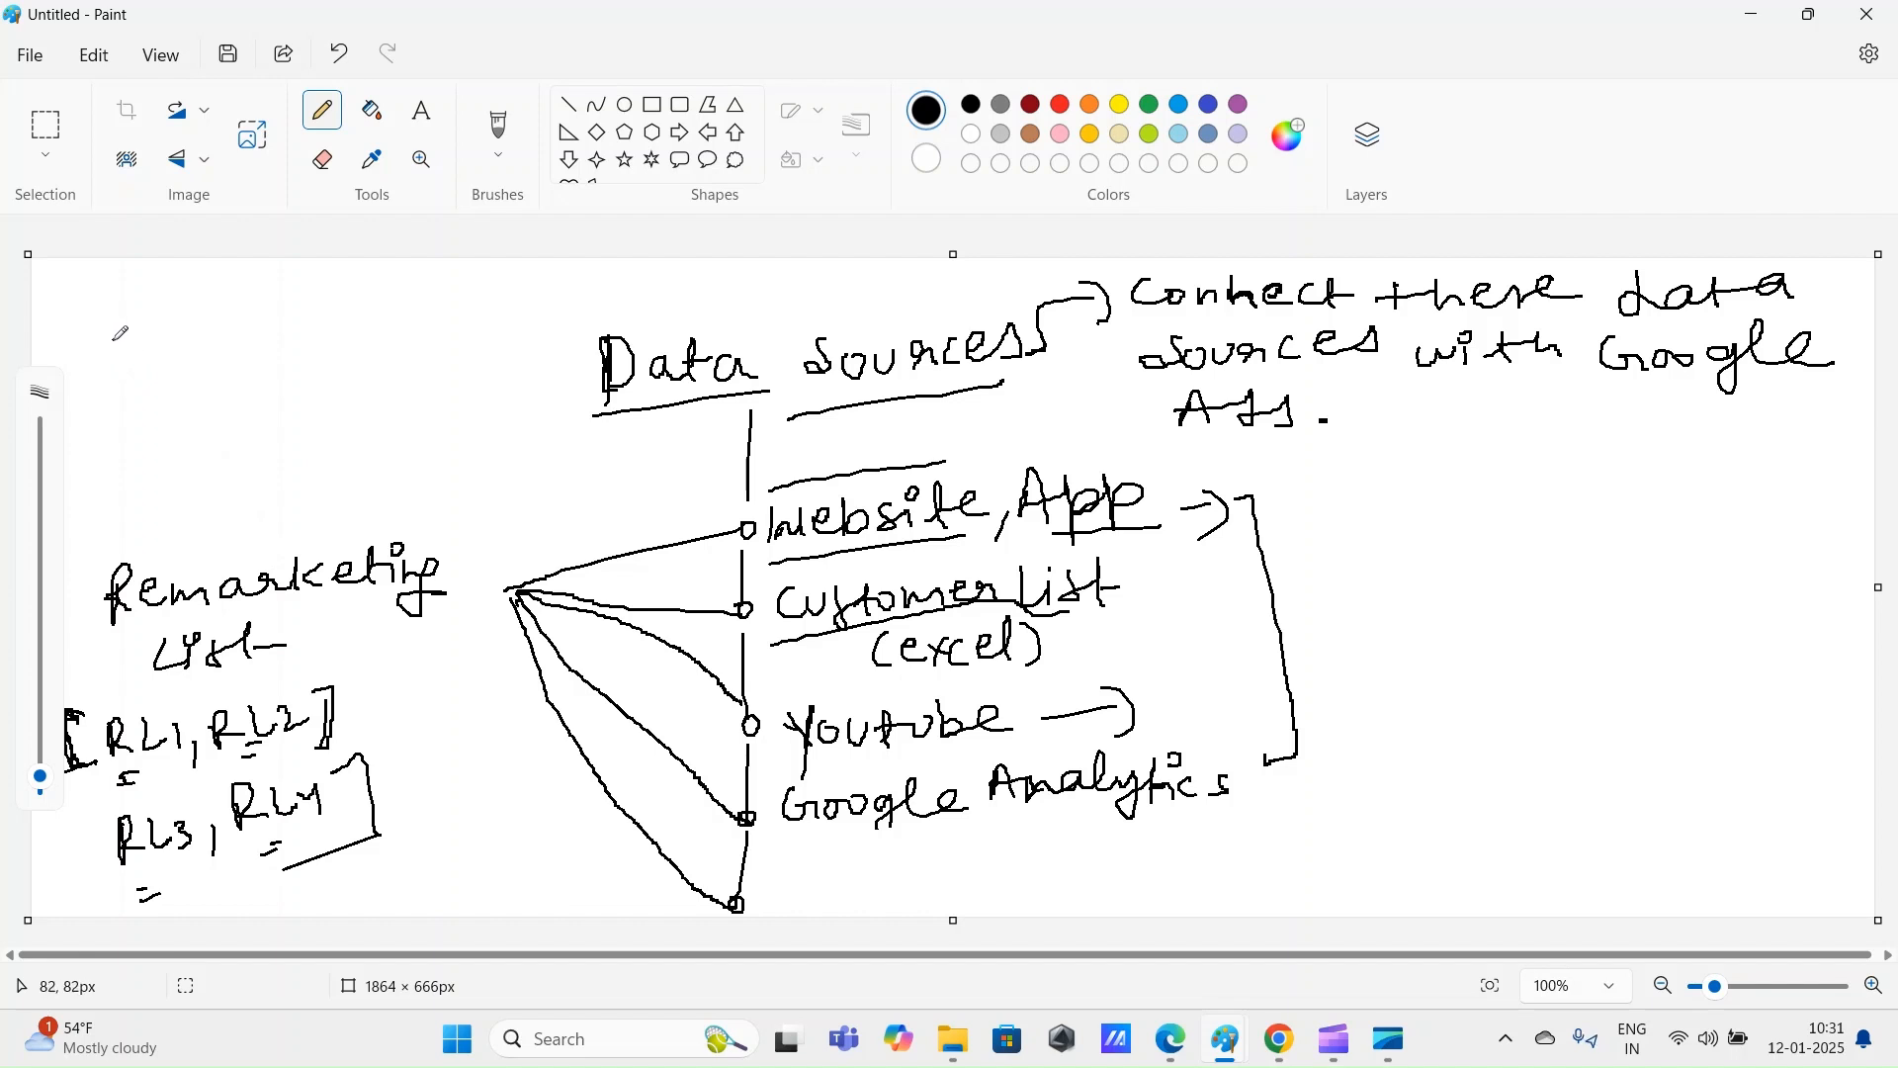
Step: Write "Campaigns" above Remarketing List and draw an arrow from it down to the list
mouse_move(112, 341)
mouse_down()
mouse_move(176, 356)
mouse_move(197, 318)
mouse_move(244, 349)
mouse_move(311, 331)
mouse_move(296, 285)
mouse_move(361, 337)
mouse_move(332, 341)
mouse_up()
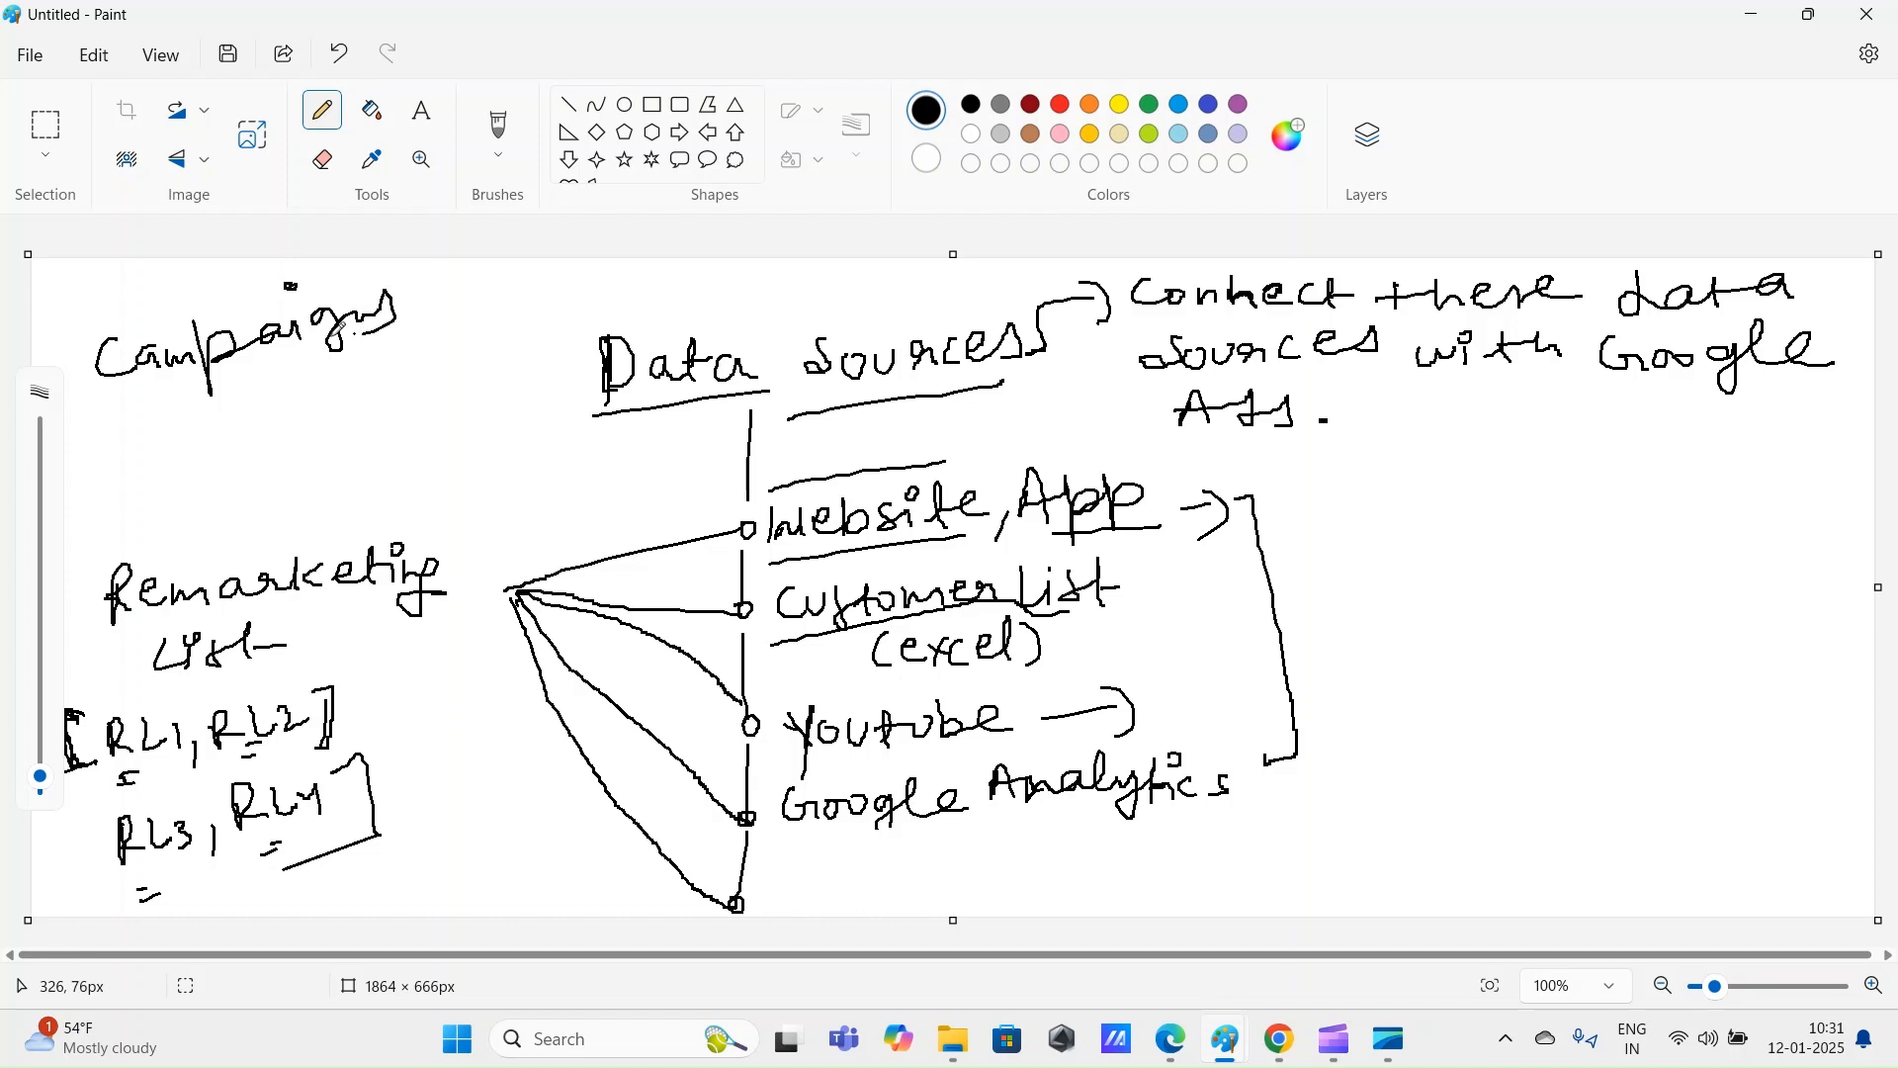
mouse_move(176, 408)
mouse_down()
mouse_move(201, 522)
mouse_move(221, 529)
mouse_up()
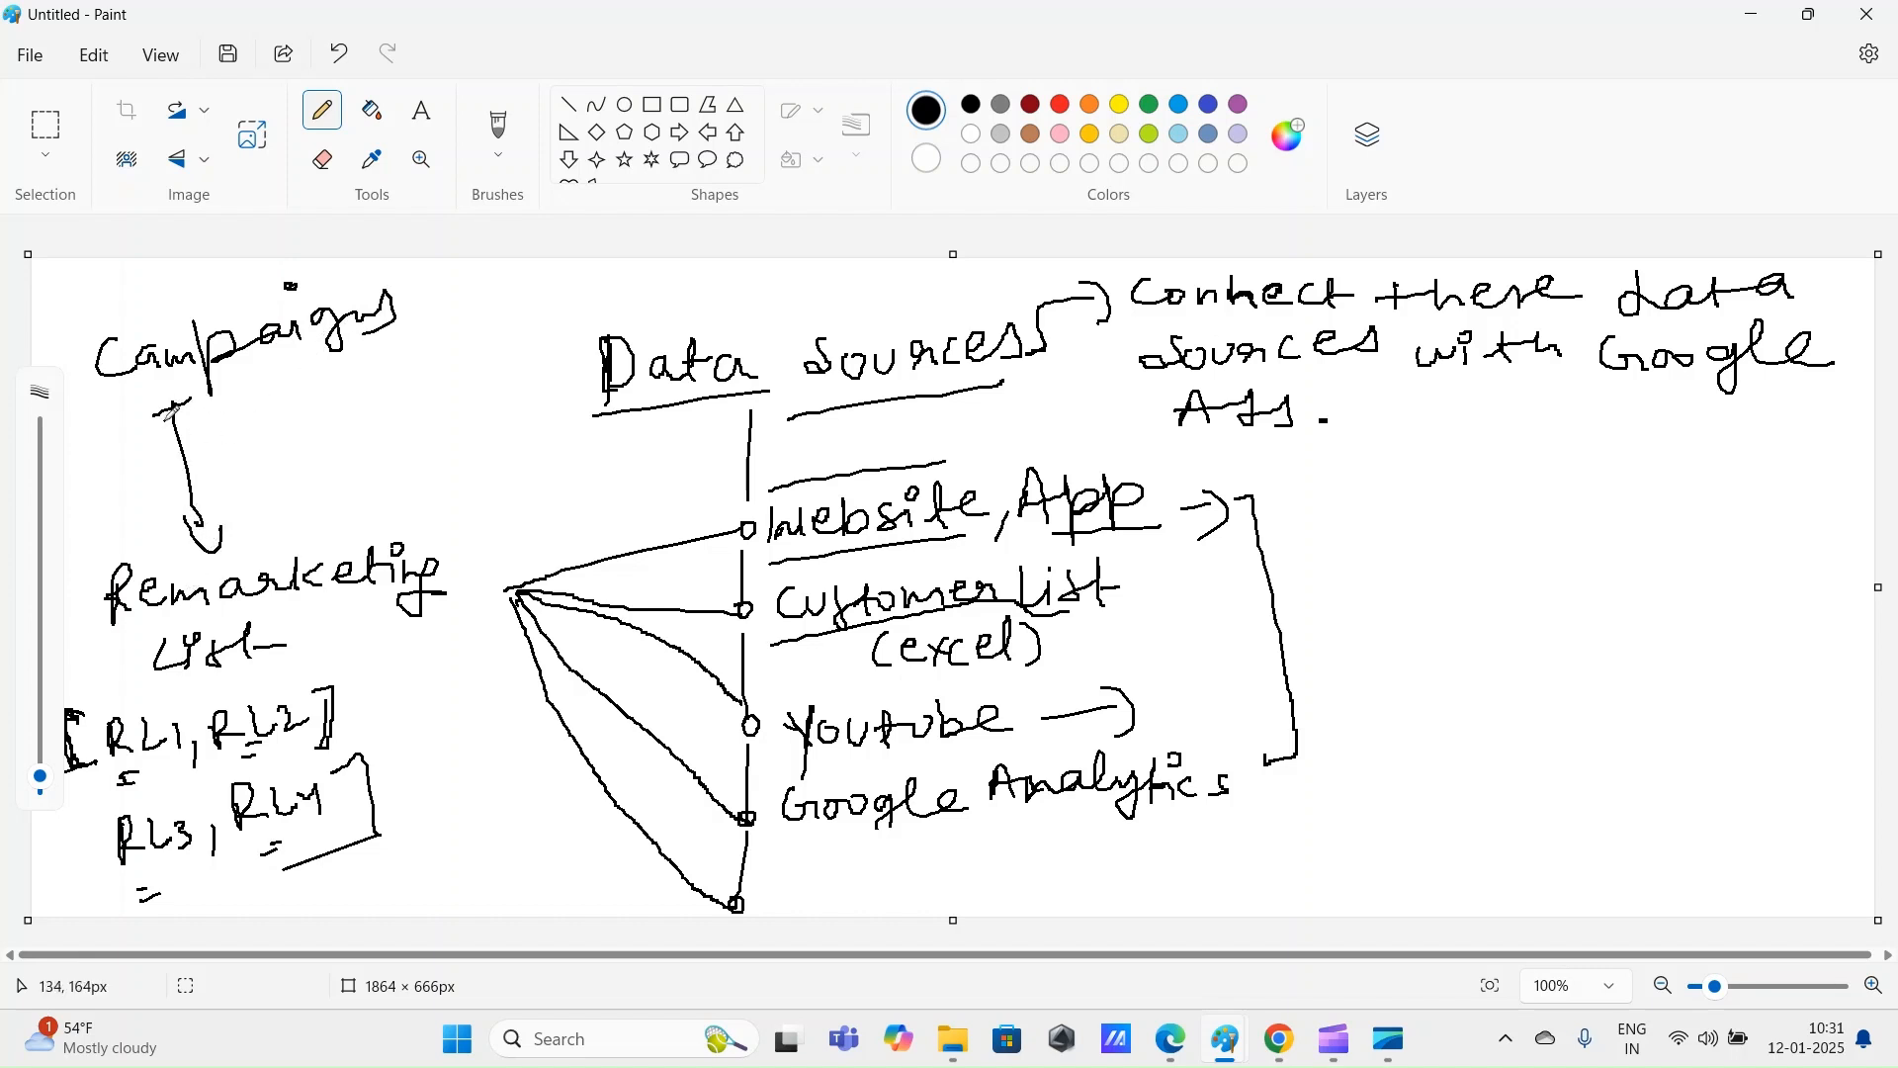
mouse_move(156, 409)
mouse_down()
mouse_move(193, 396)
mouse_move(150, 411)
mouse_up()
Step: Reinforce the marks under RL1, RL2 and RL3 and retrace the vertical line below Data Sources
drag(119, 787, 139, 783)
drag(245, 751, 264, 746)
drag(137, 901, 154, 895)
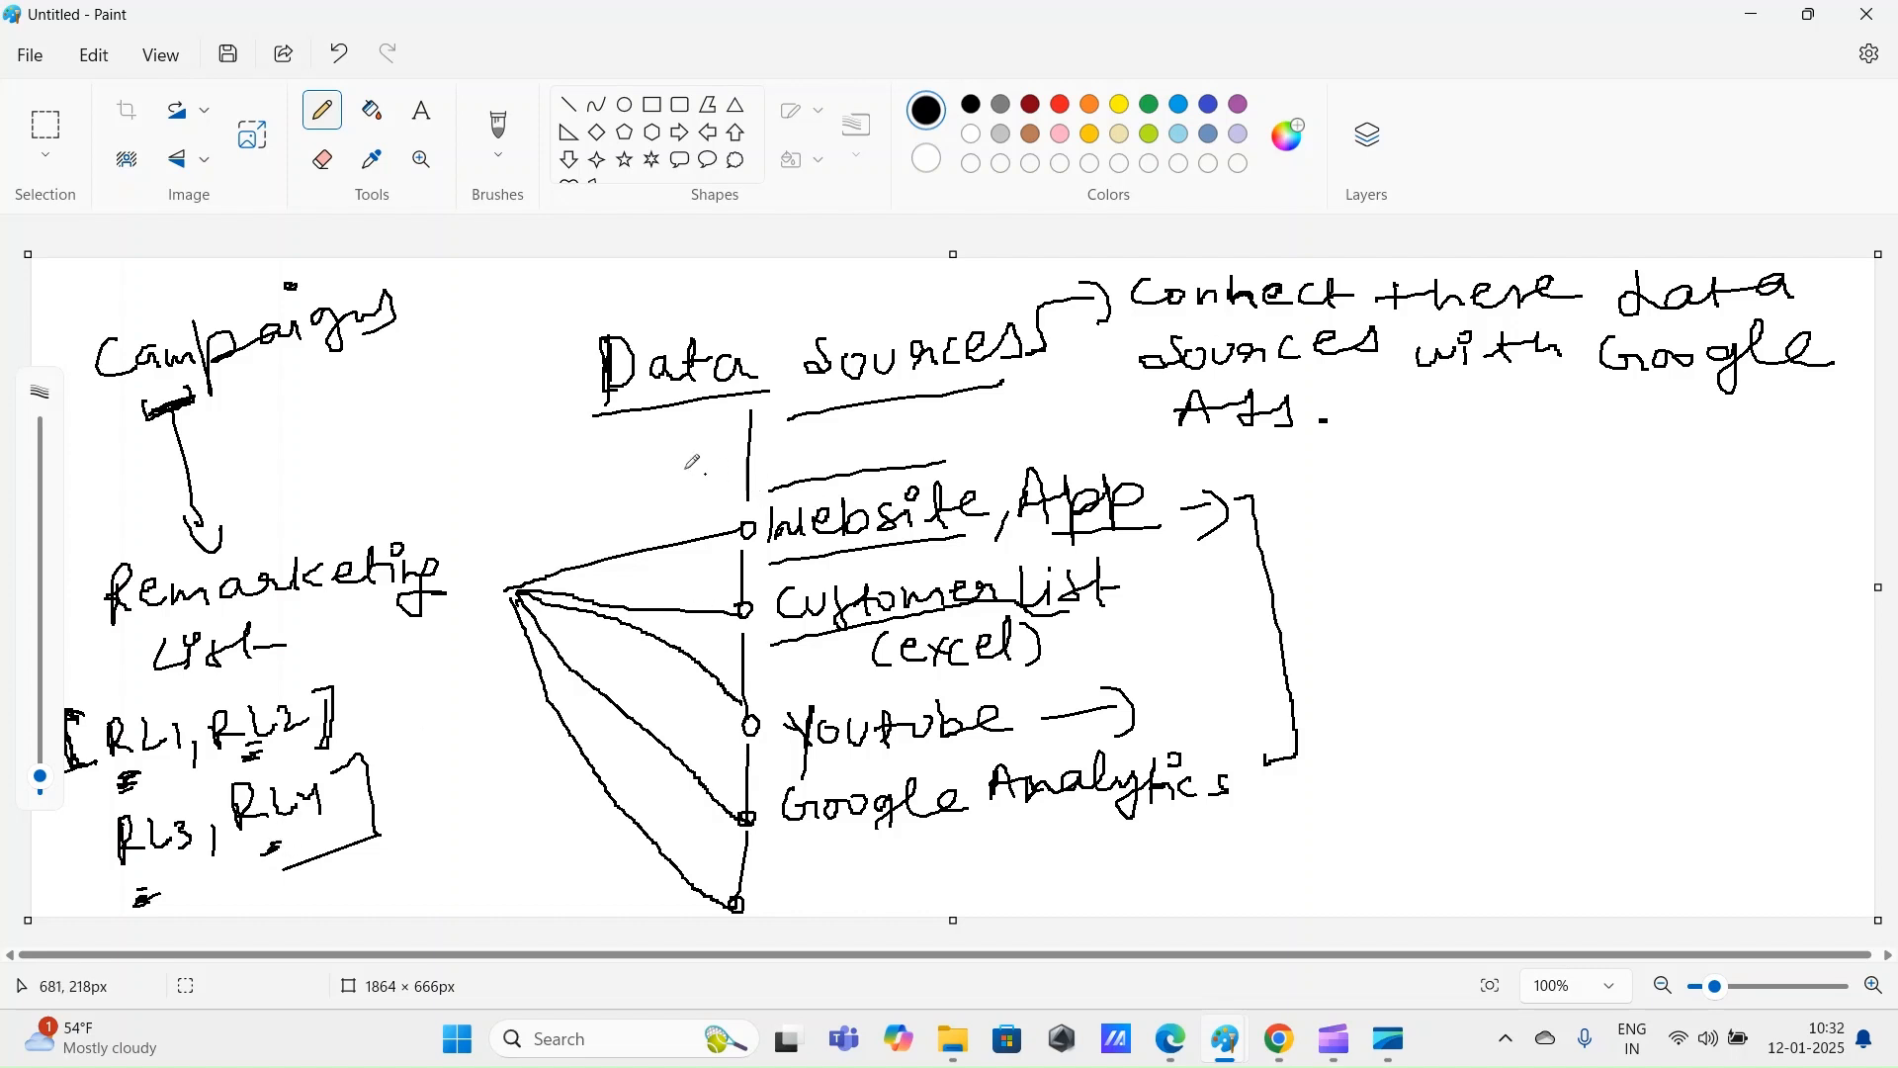
drag(748, 416, 759, 484)
drag(876, 831, 890, 839)
Step: Return to Google Ads in Chrome and open Your data sources in Audience manager to review the available sources
click(1281, 1048)
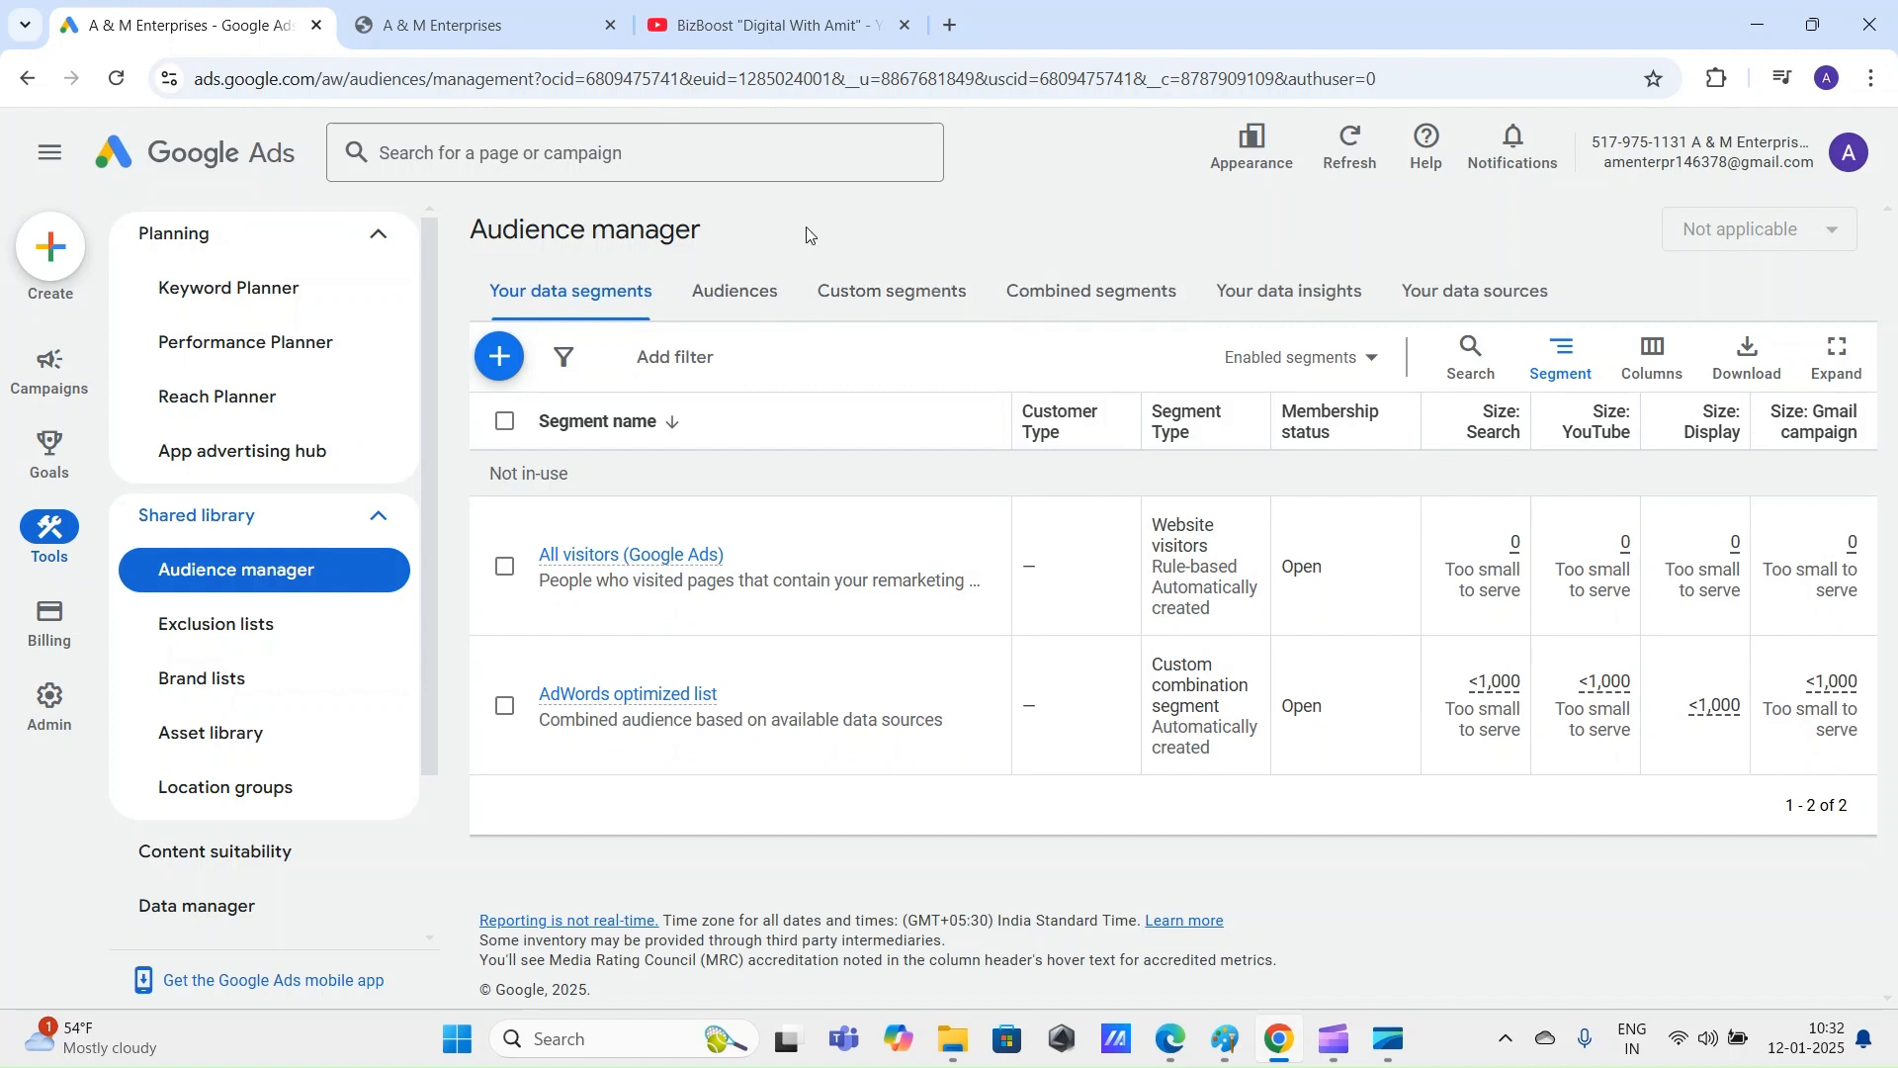
click(1484, 292)
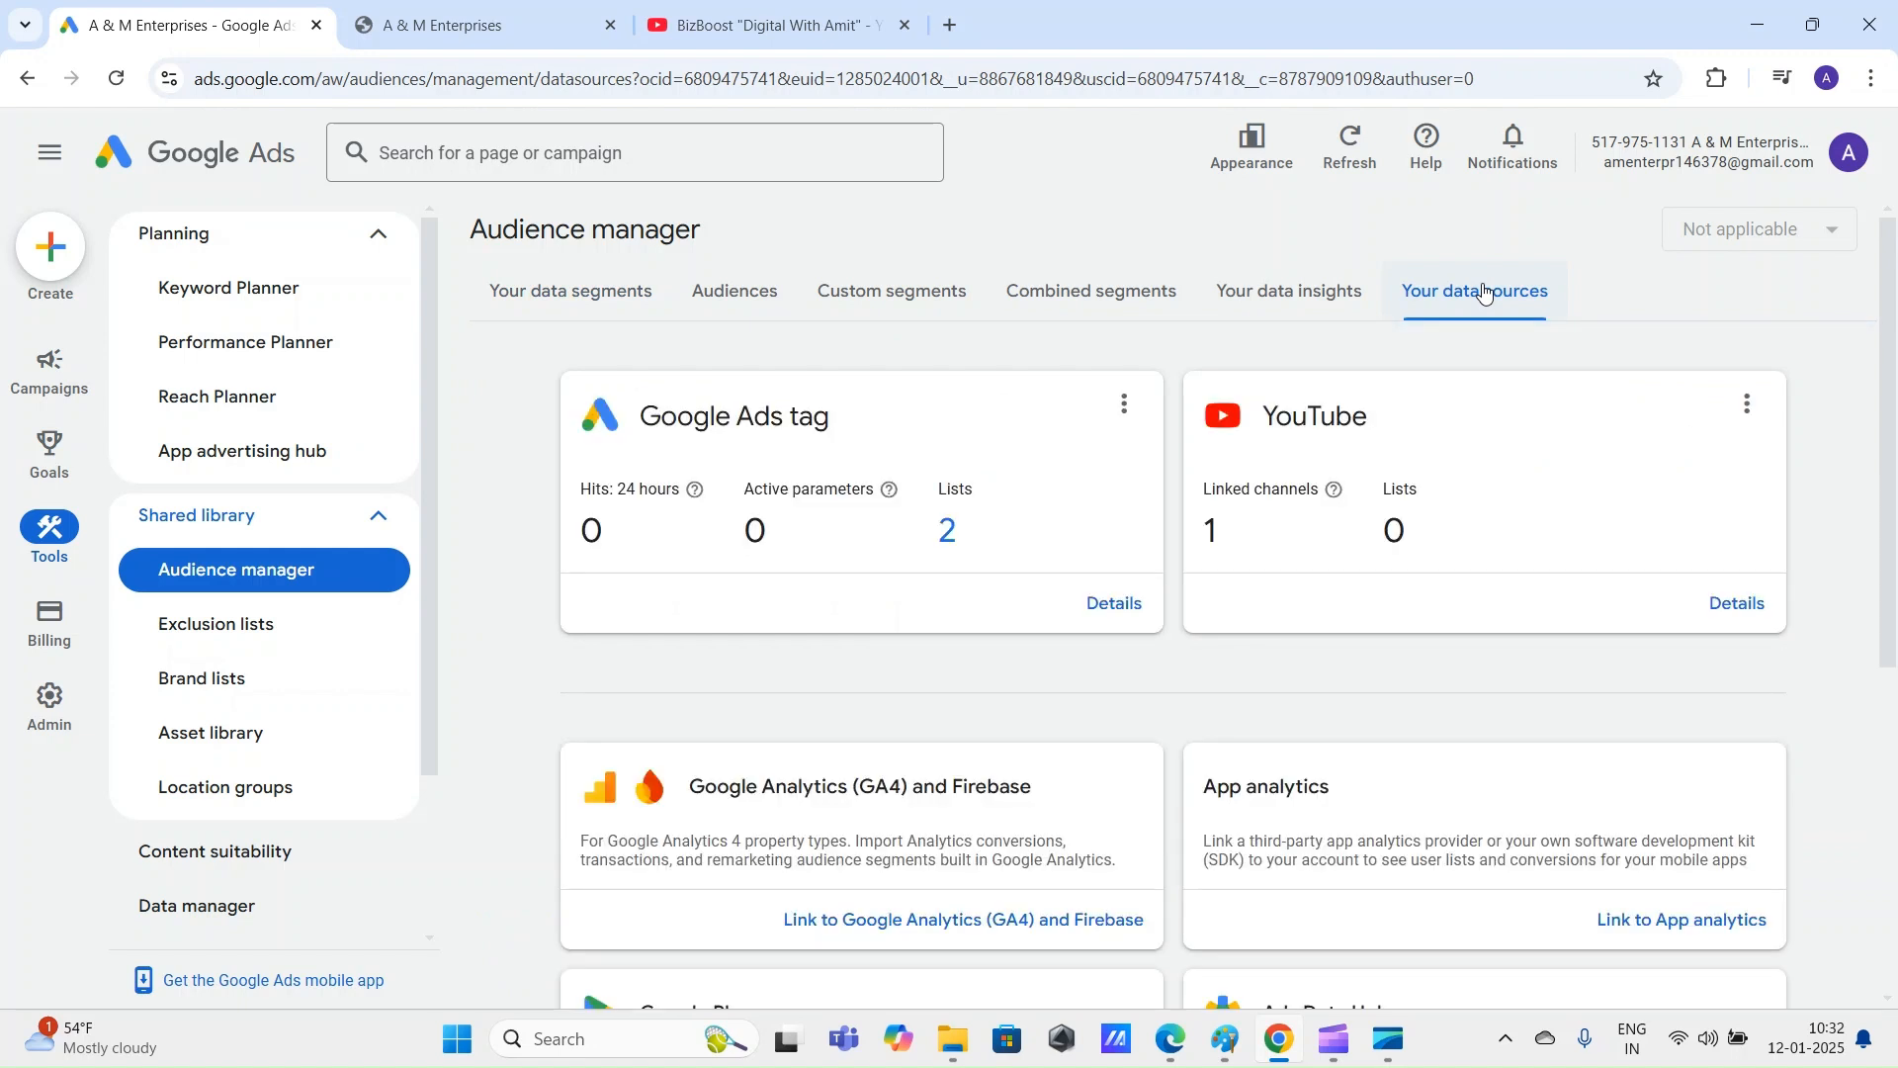
scroll(1892, 356, down, 4)
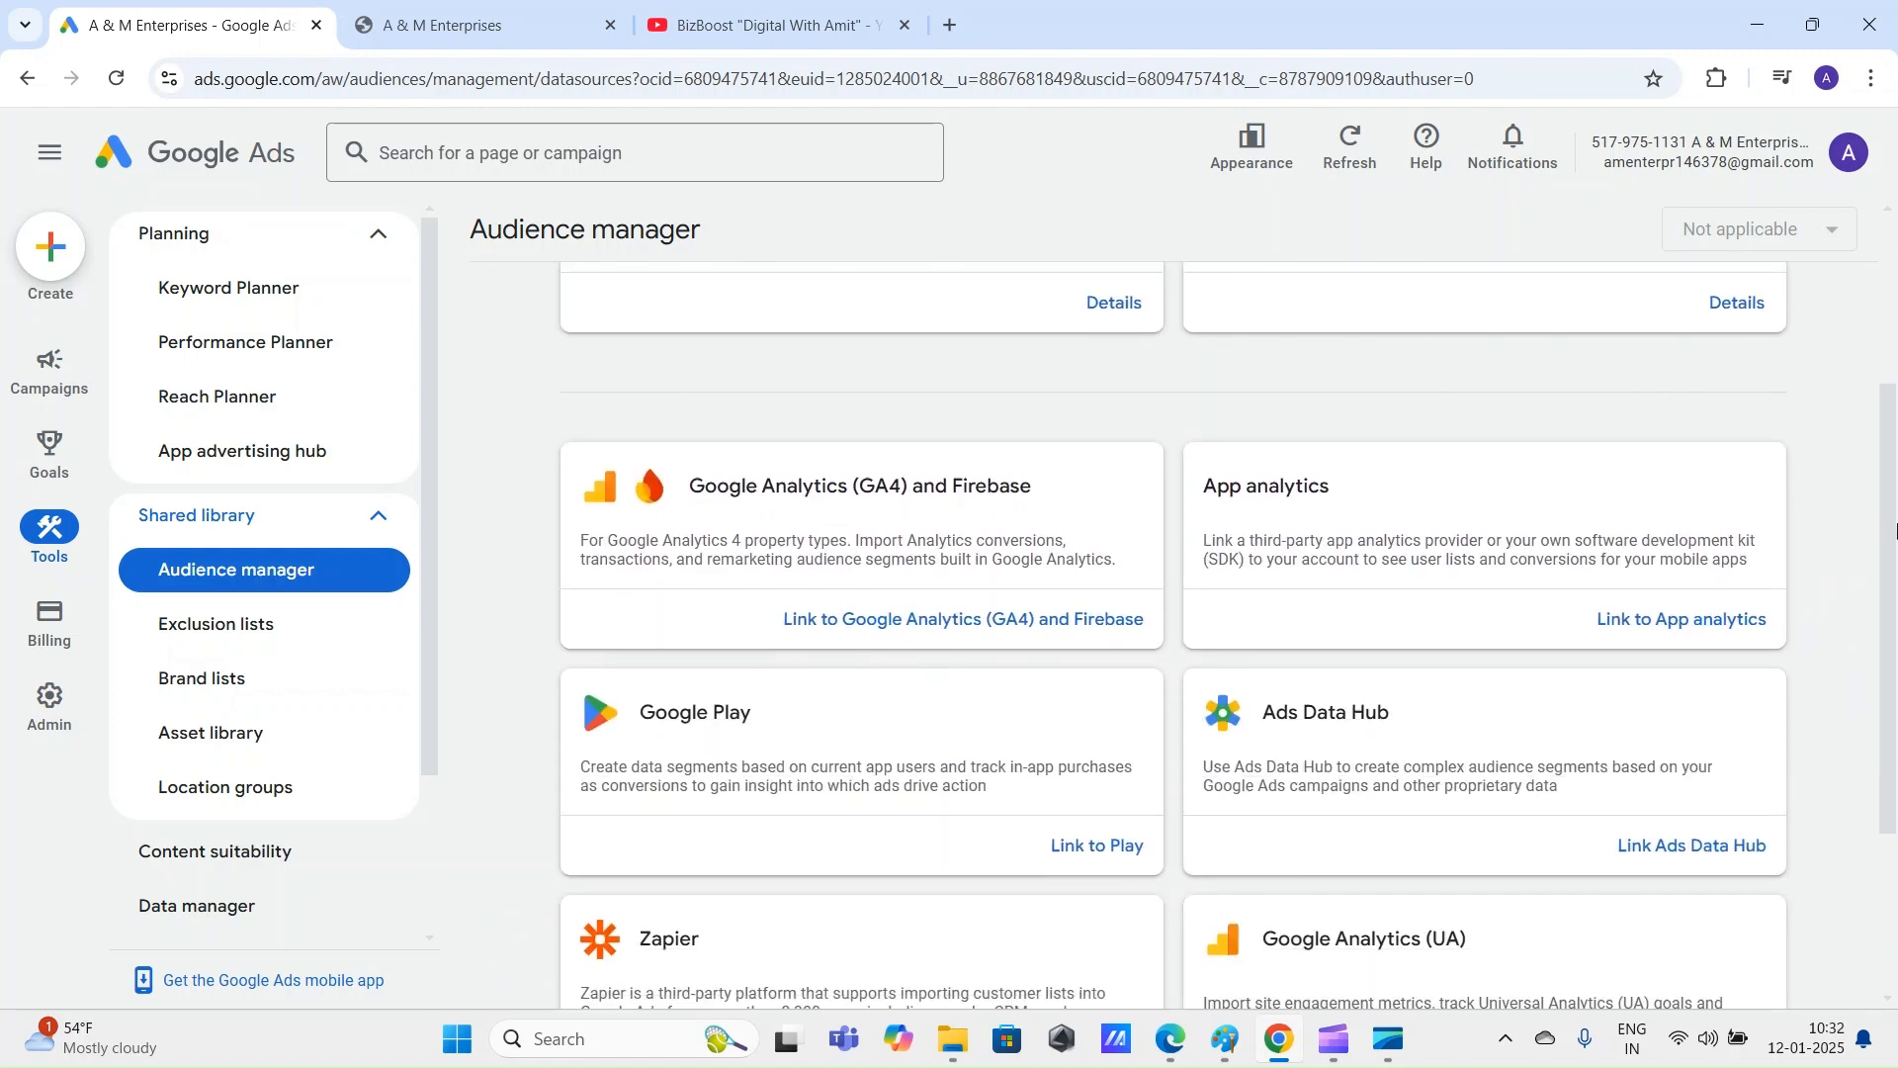
drag(1890, 510, 1894, 342)
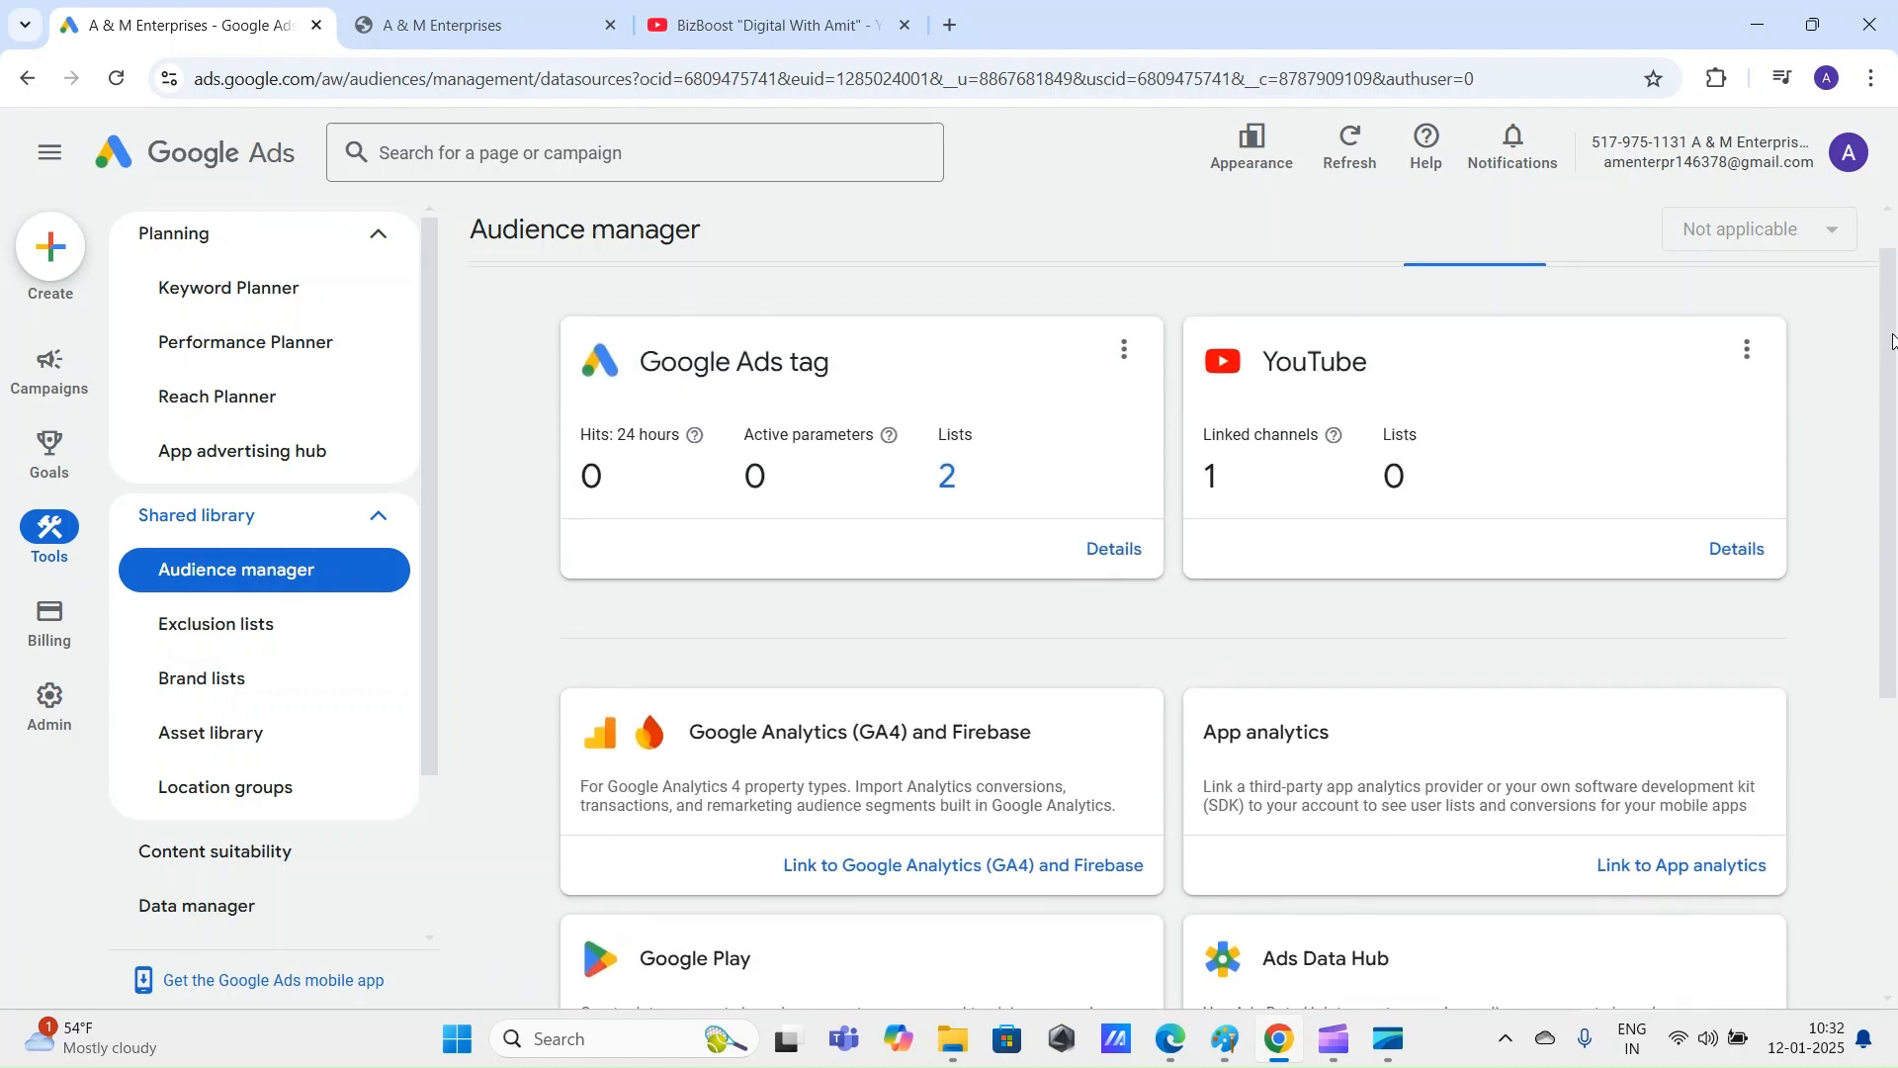
Step: Check the options available for the YouTube and Google Ads tag data sources
click(1752, 354)
click(1562, 435)
click(1124, 351)
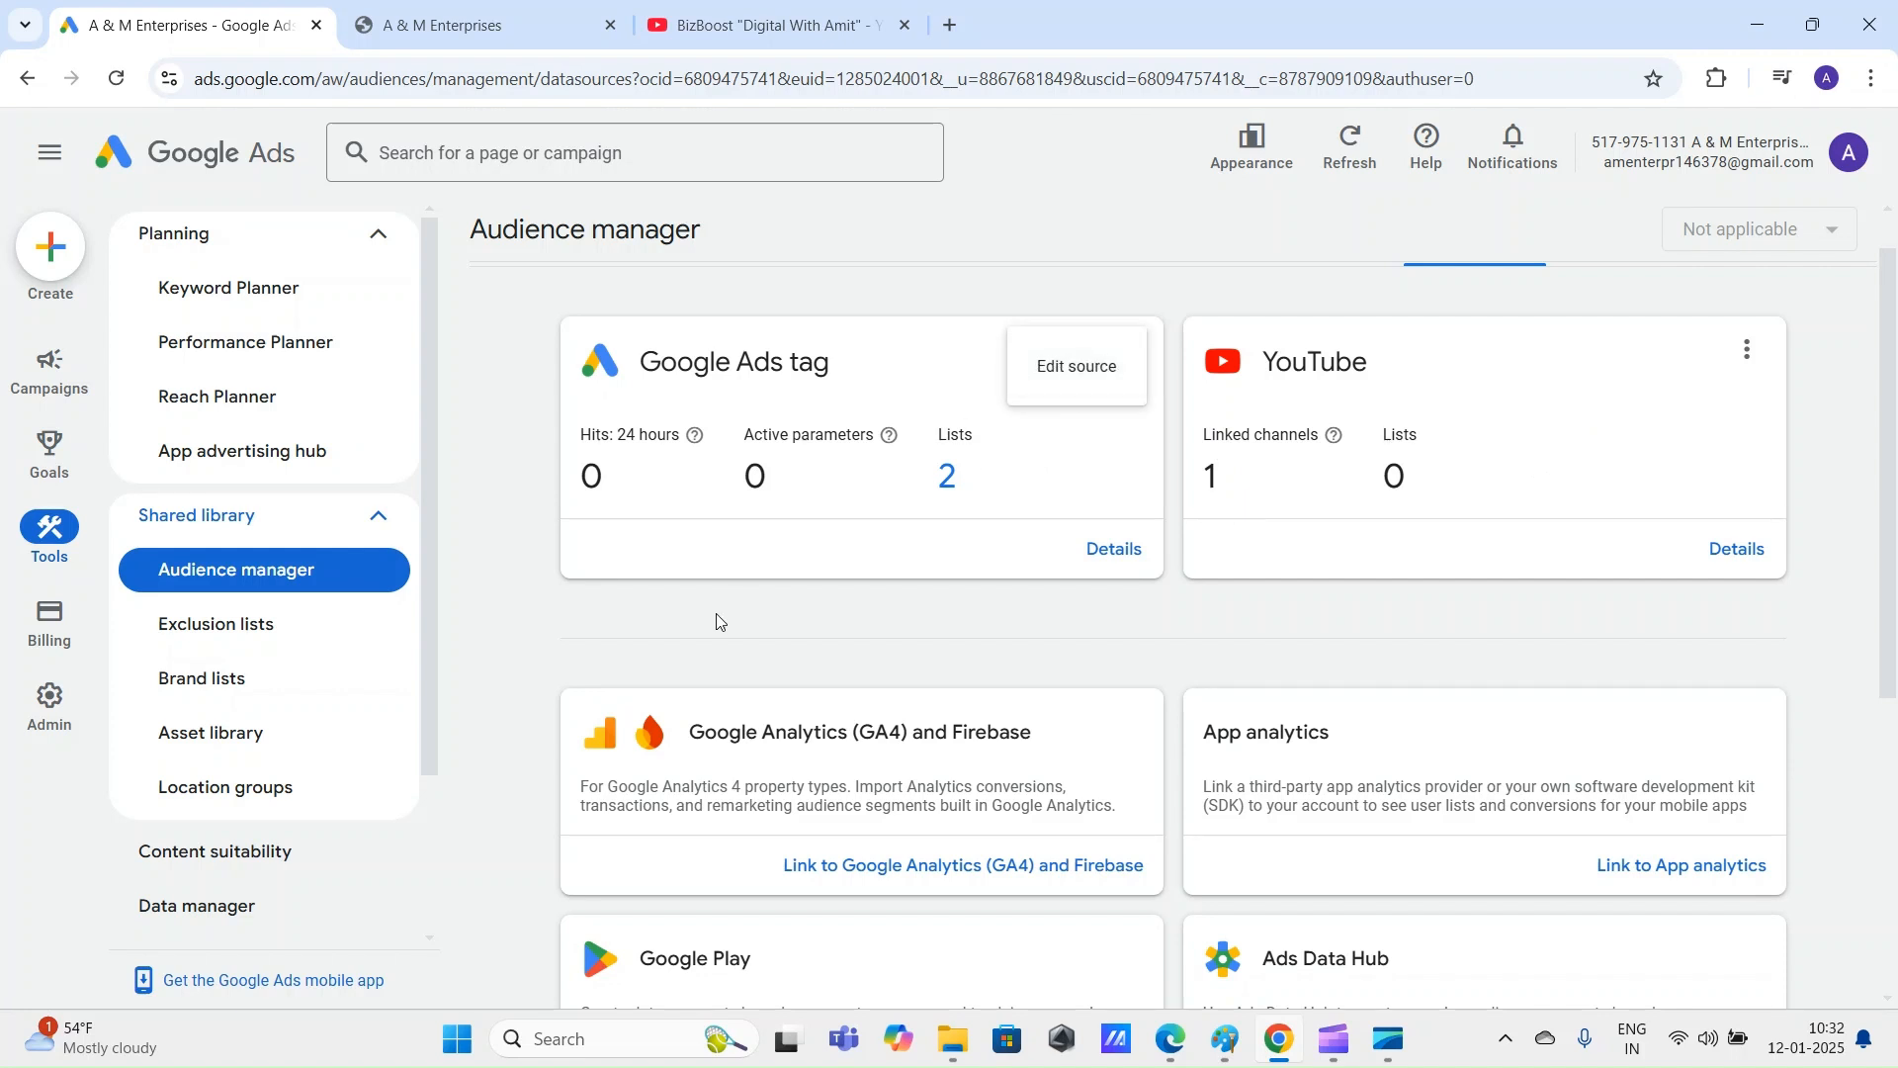
click(736, 593)
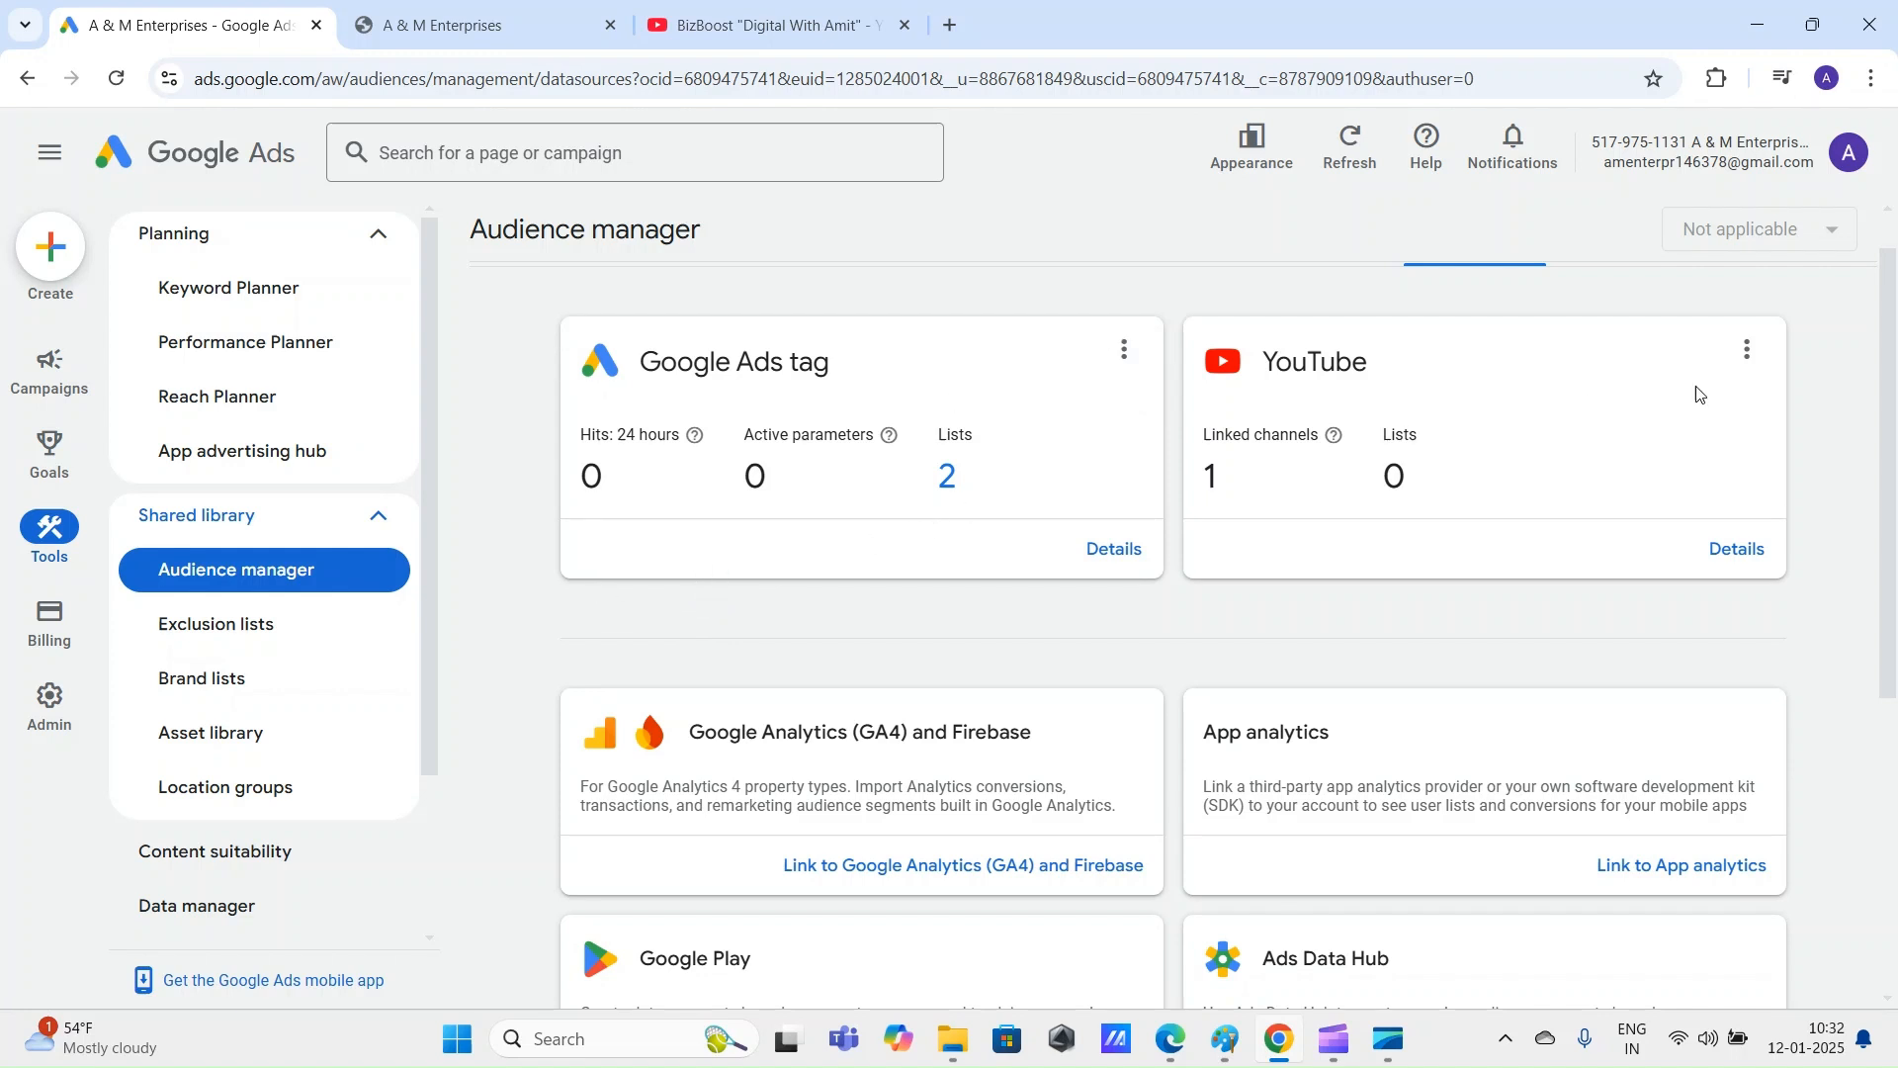
drag(1878, 410, 1896, 344)
click(1893, 435)
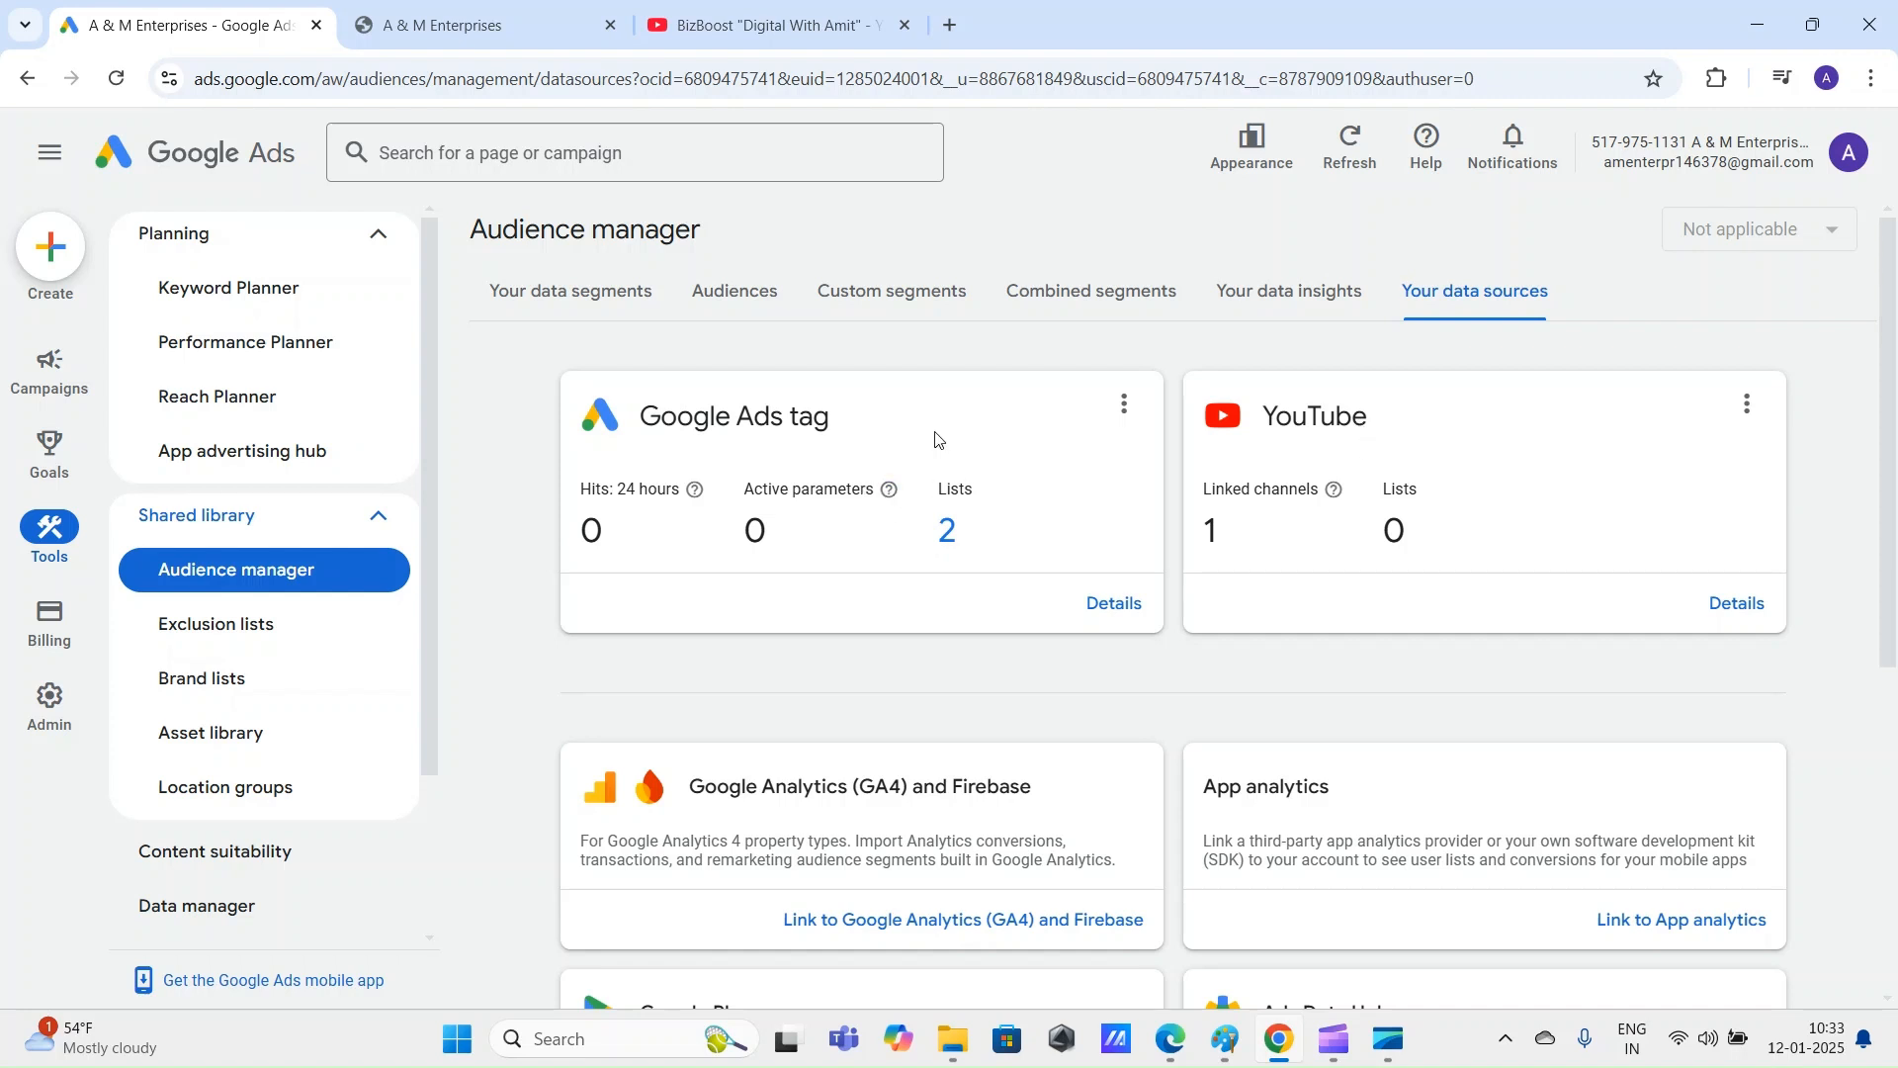
Step: Look through the home page of the A & M Enterprises website and return to Google Ads
click(444, 25)
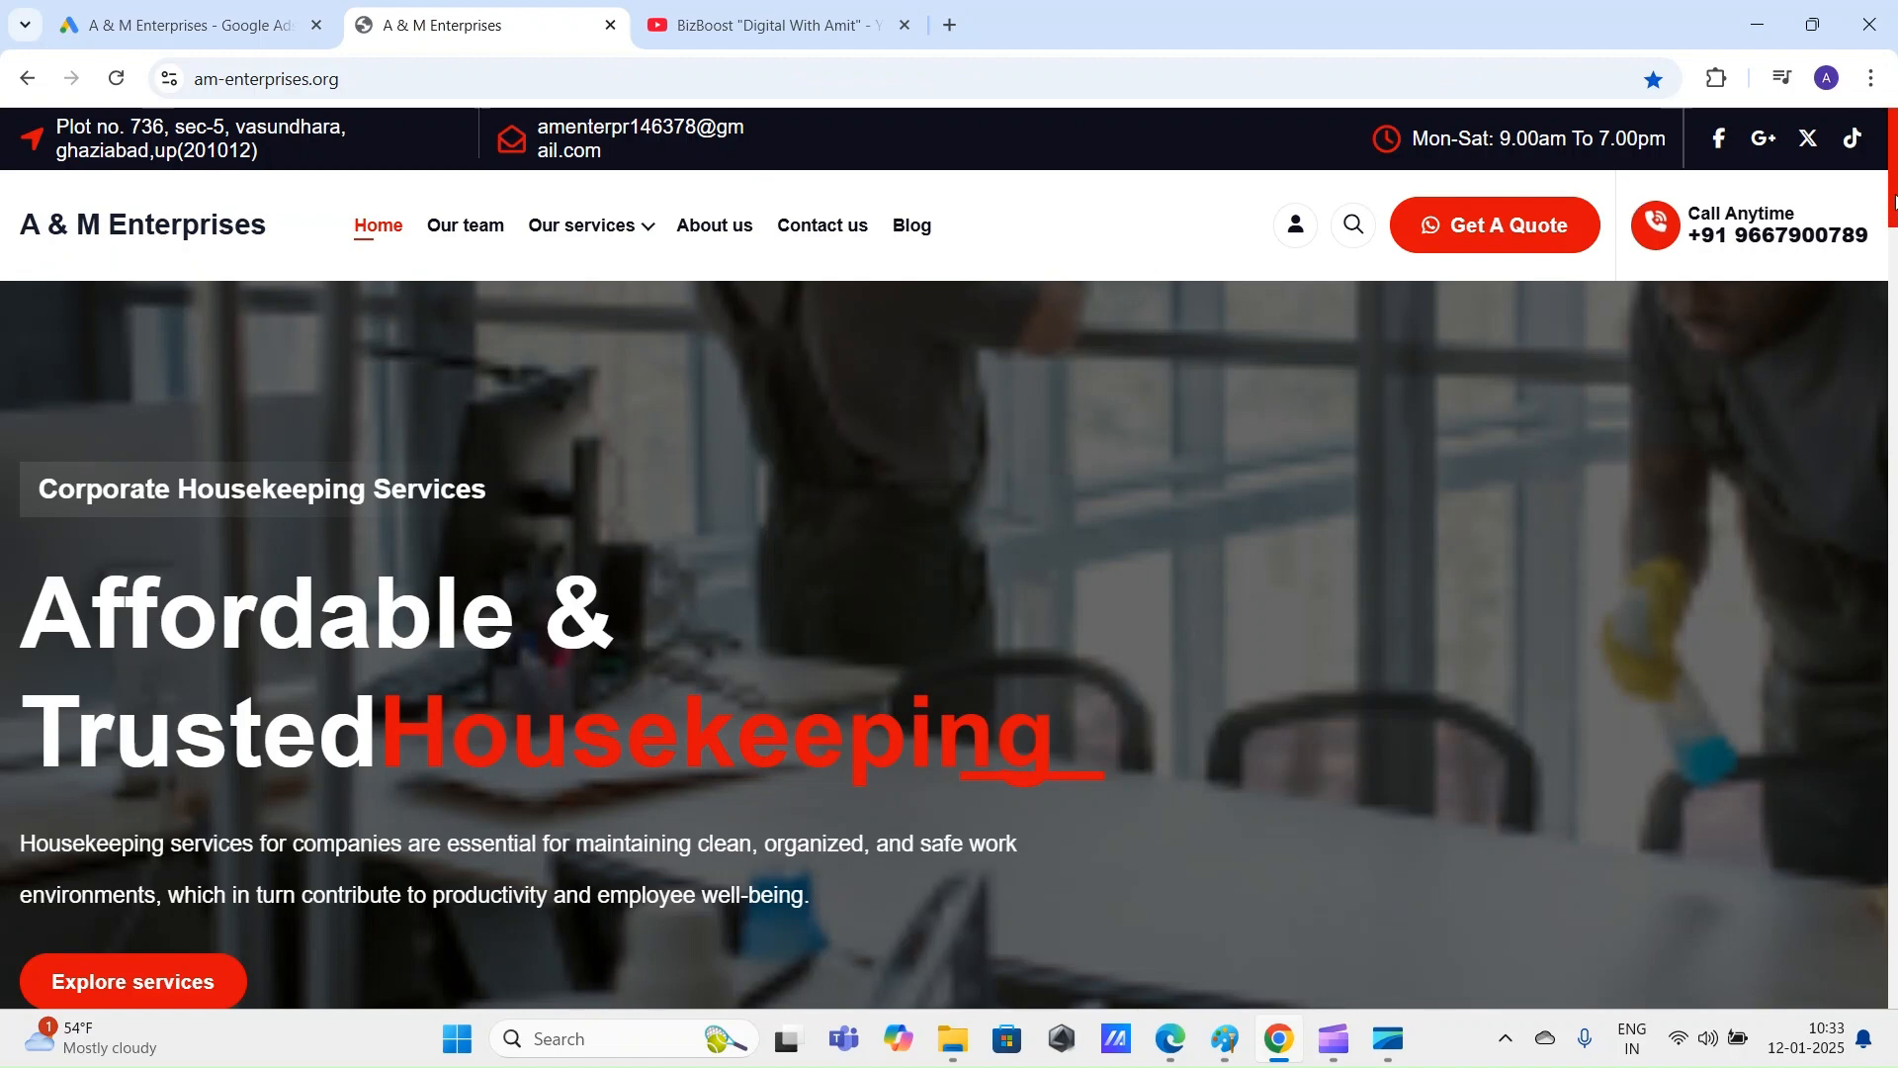
scroll(1636, 208, down, 5)
scroll(1807, 338, down, 8)
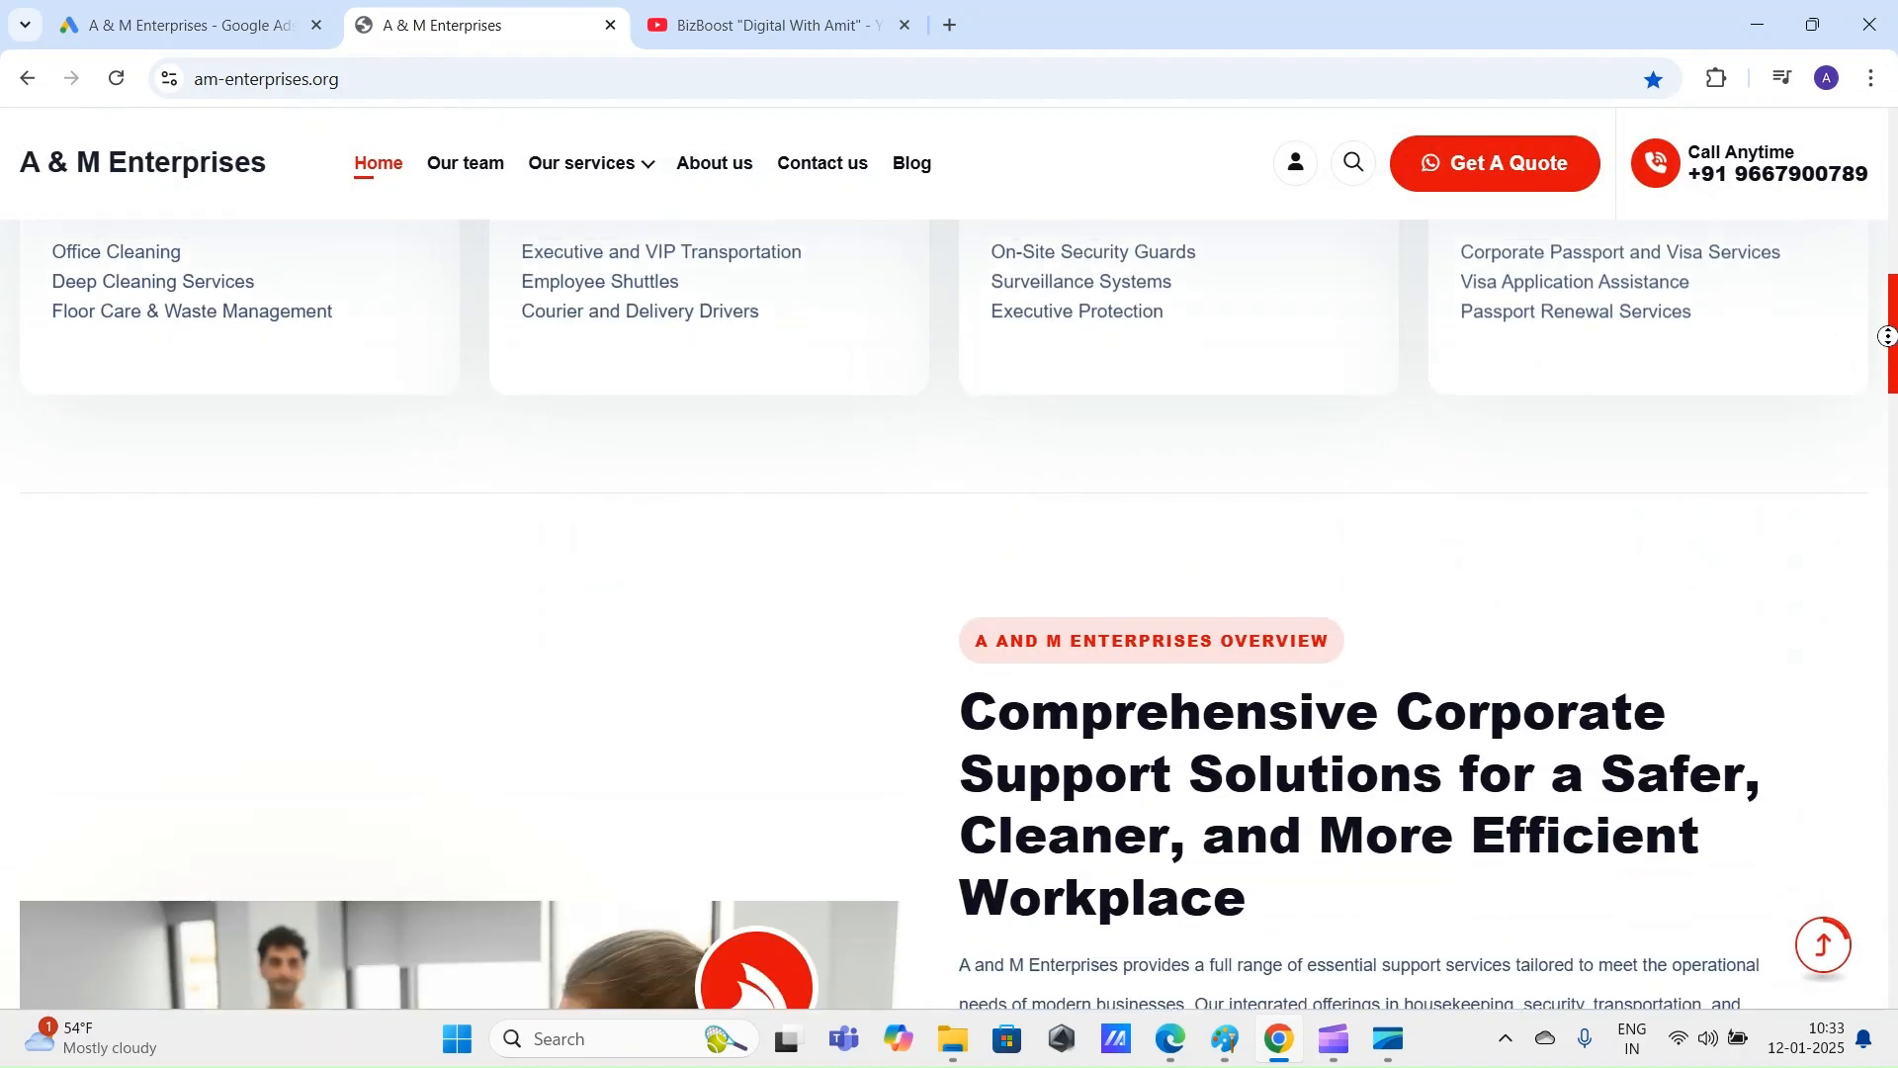
scroll(1808, 338, down, 2)
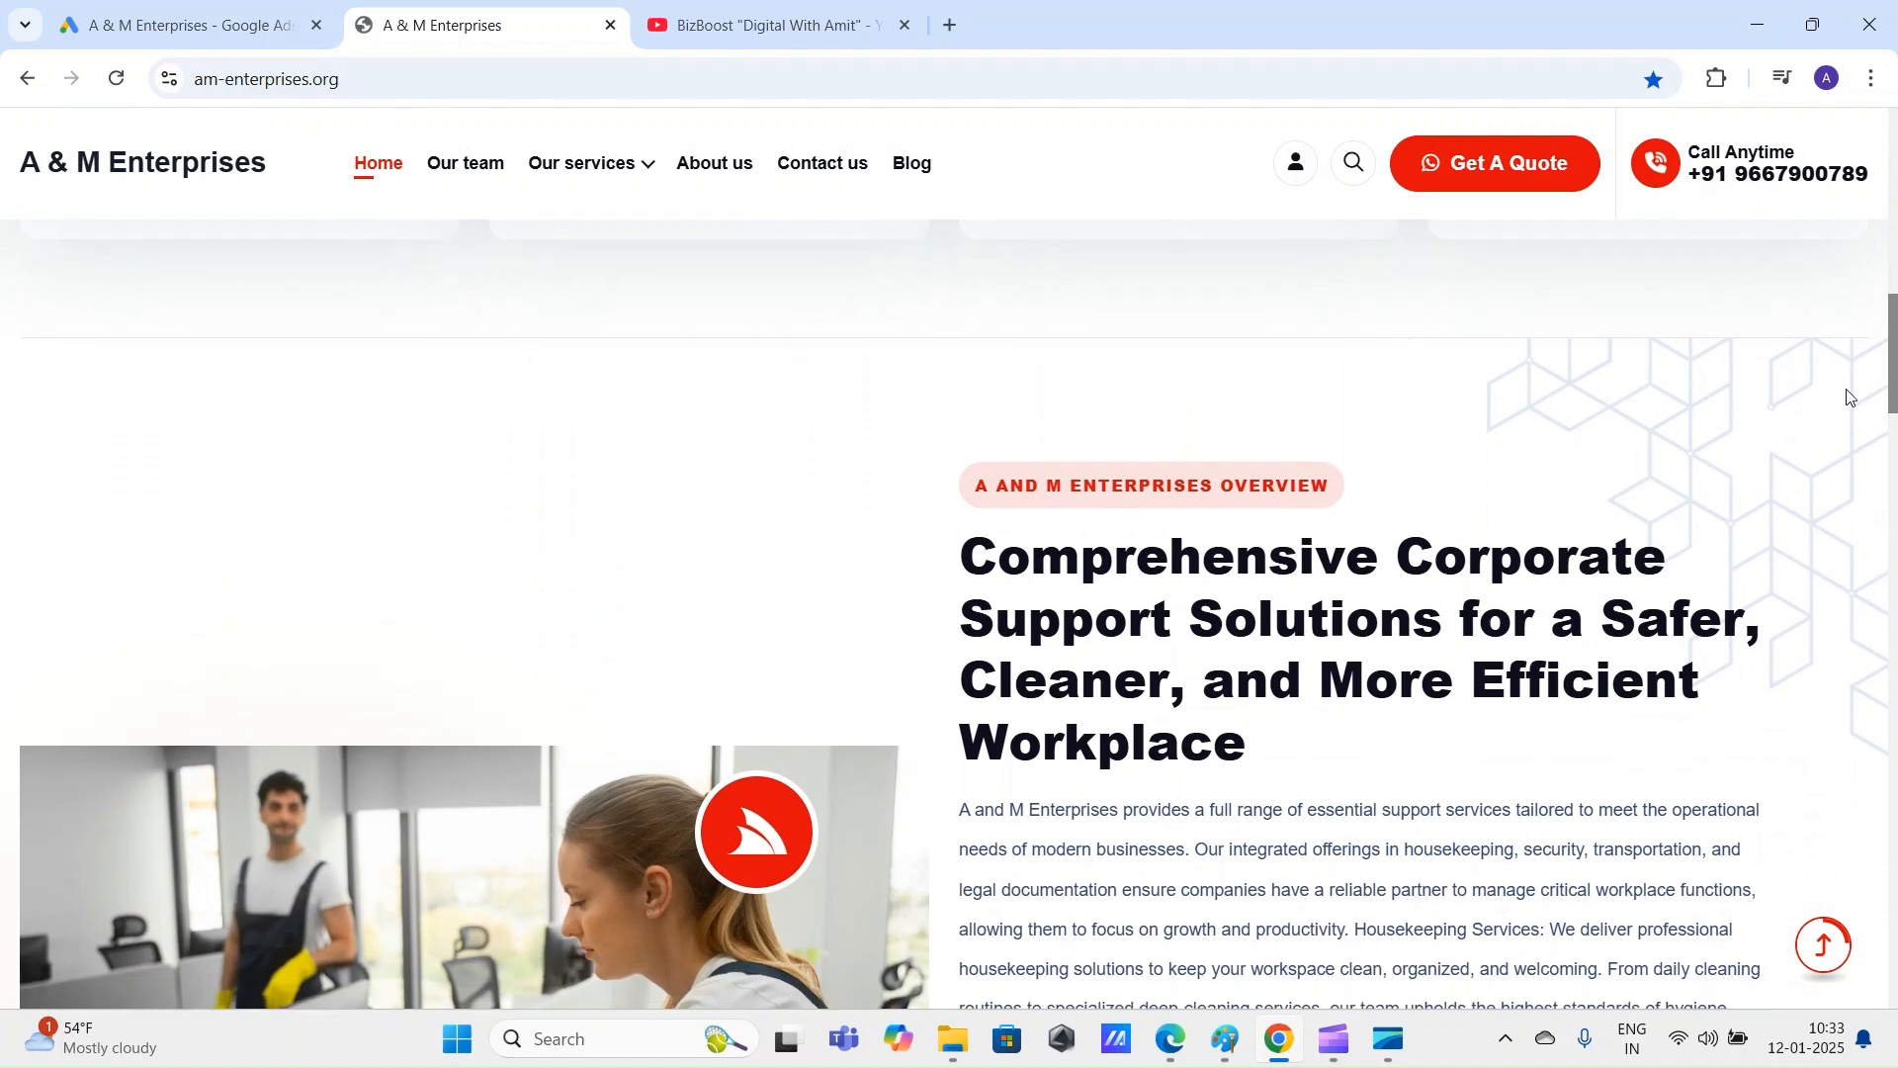
mouse_move(1894, 348)
mouse_down()
mouse_move(1894, 786)
mouse_move(1894, 345)
mouse_up()
drag(1206, 163, 745, 57)
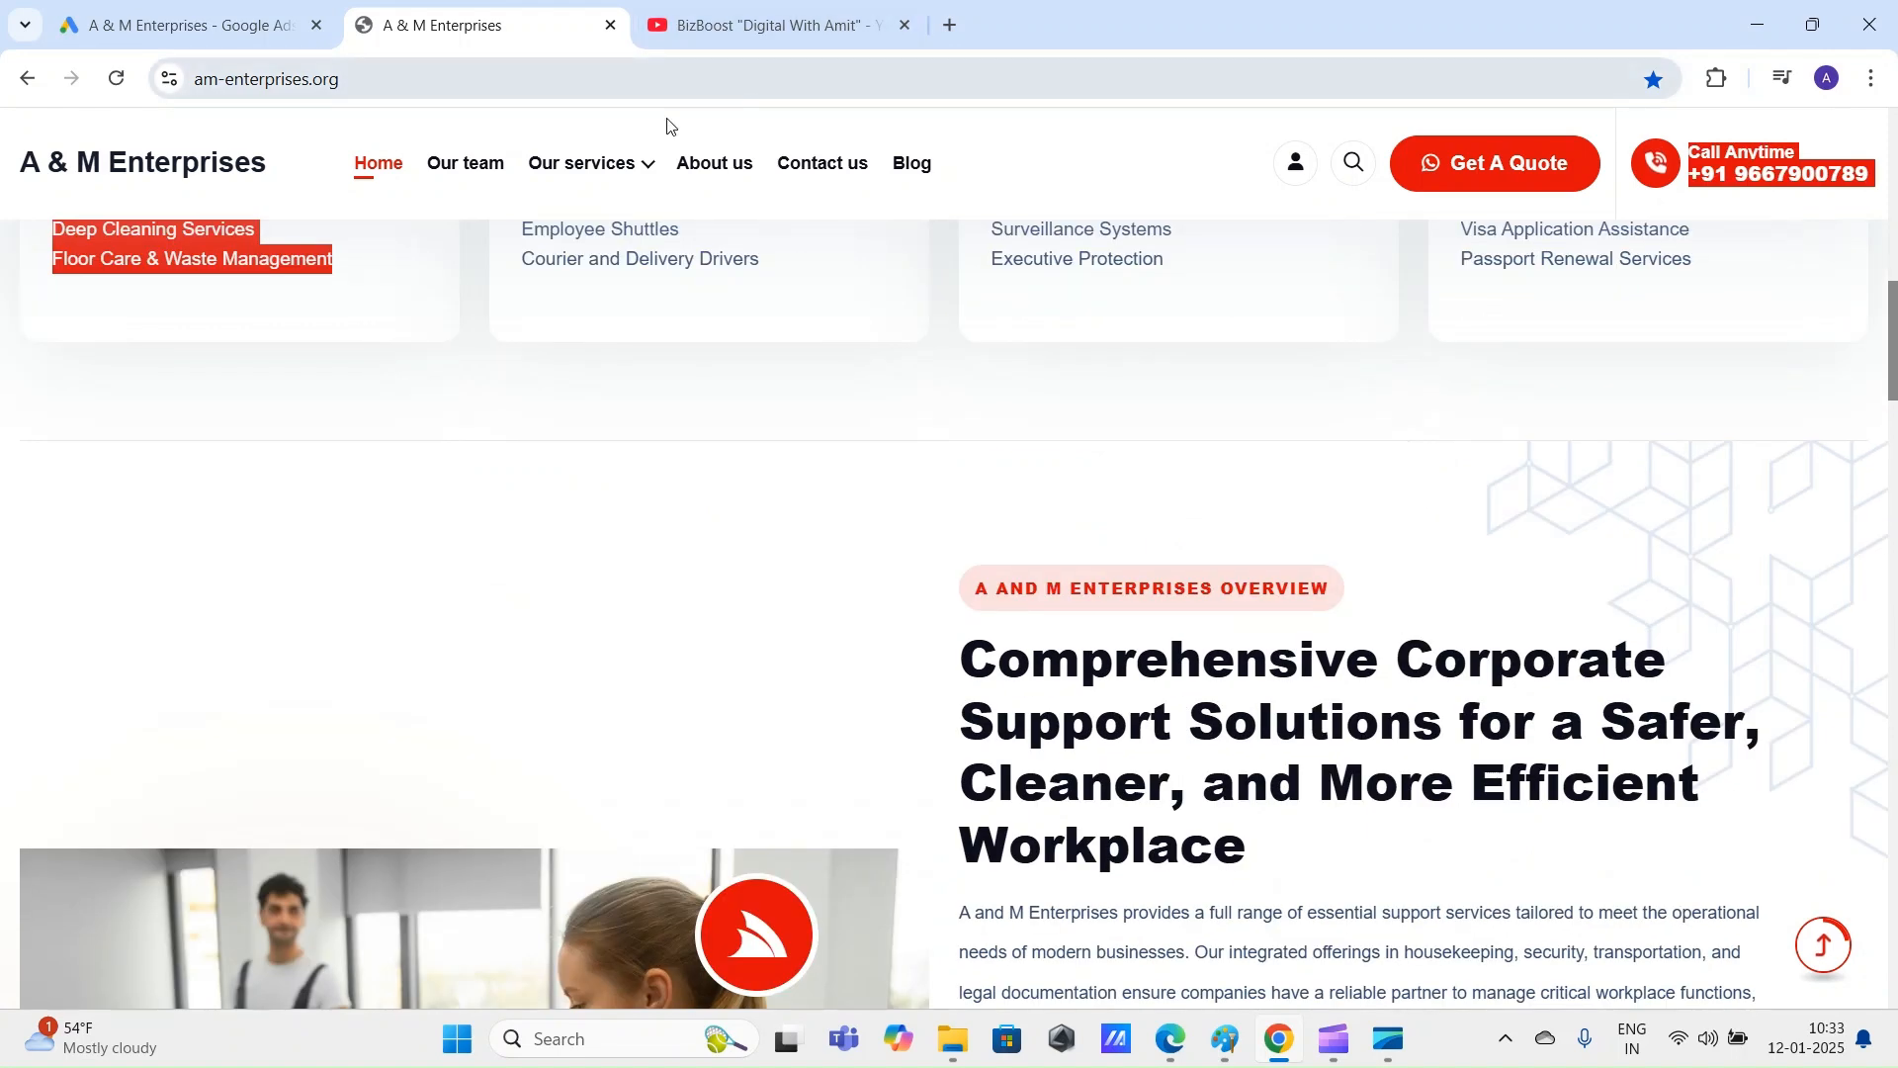
click(208, 12)
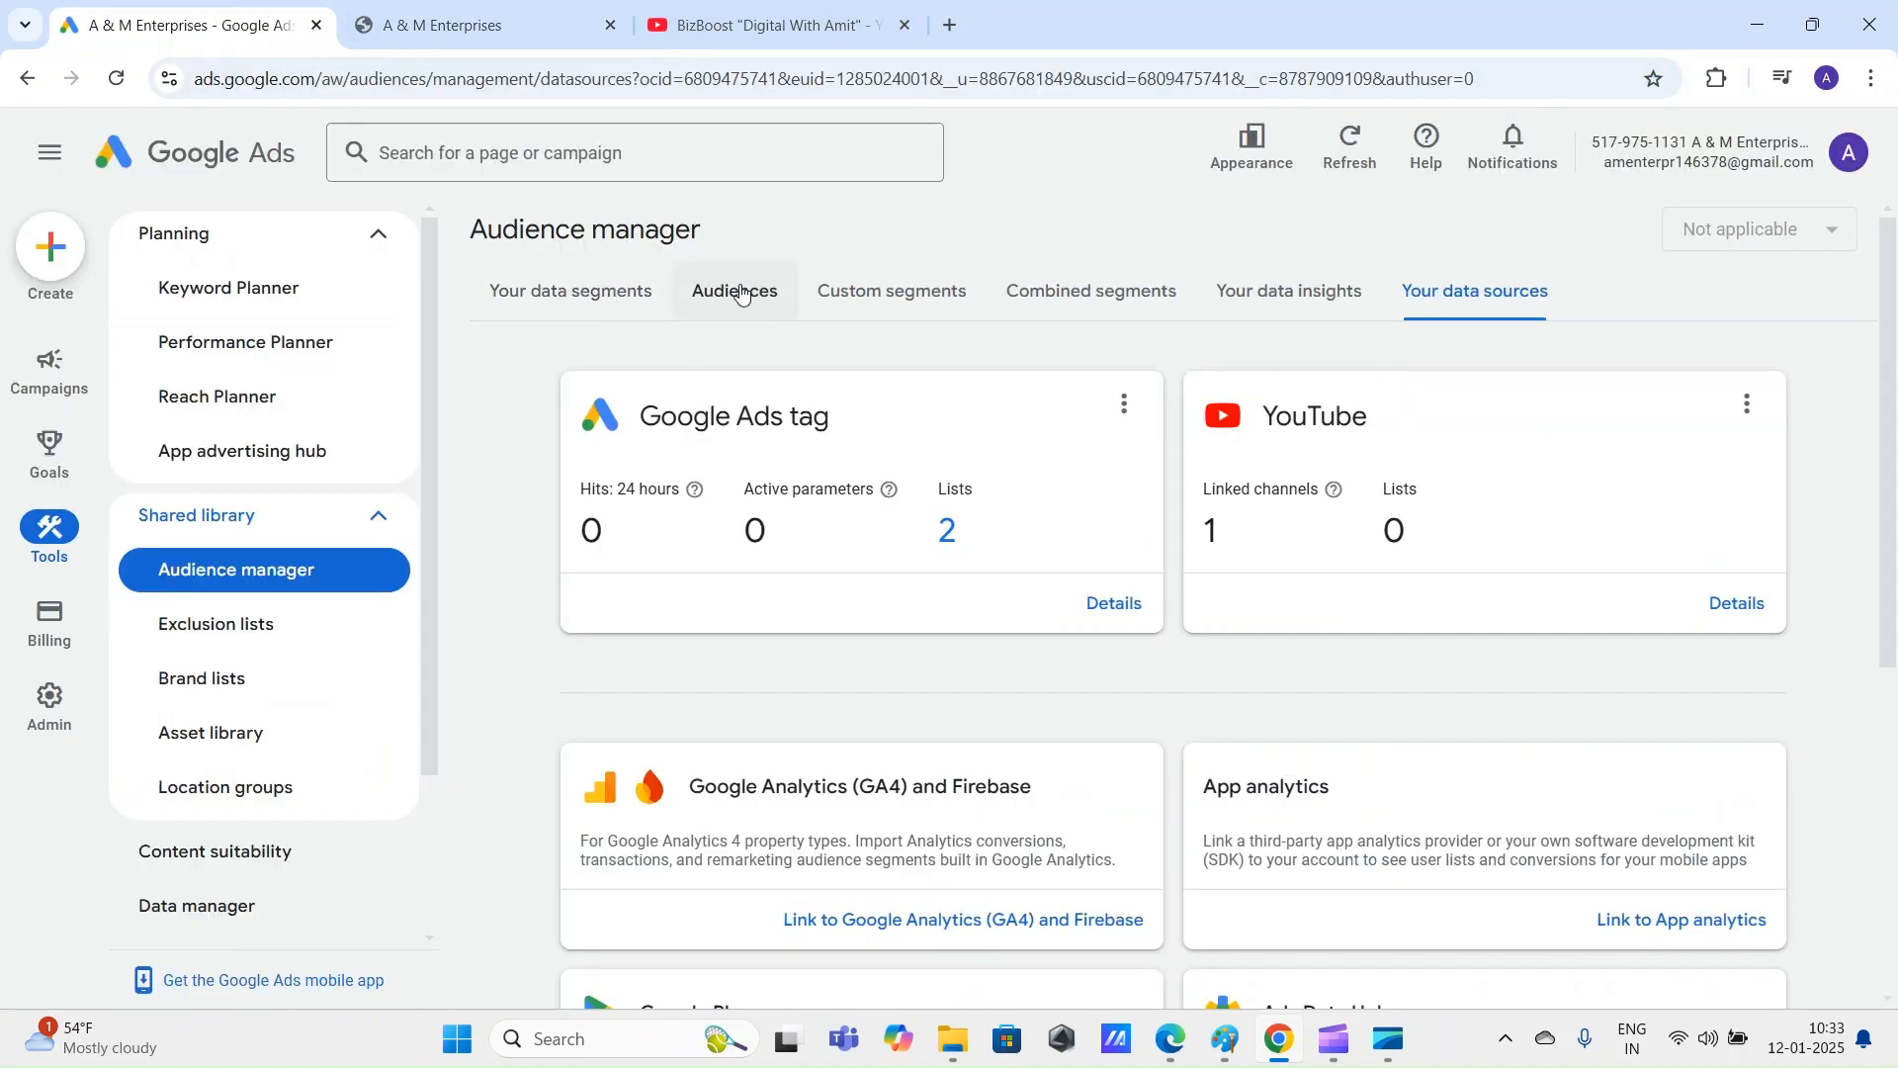
Step: Look over the A & M Enterprises home page and its web address, and return to Google Ads
click(461, 20)
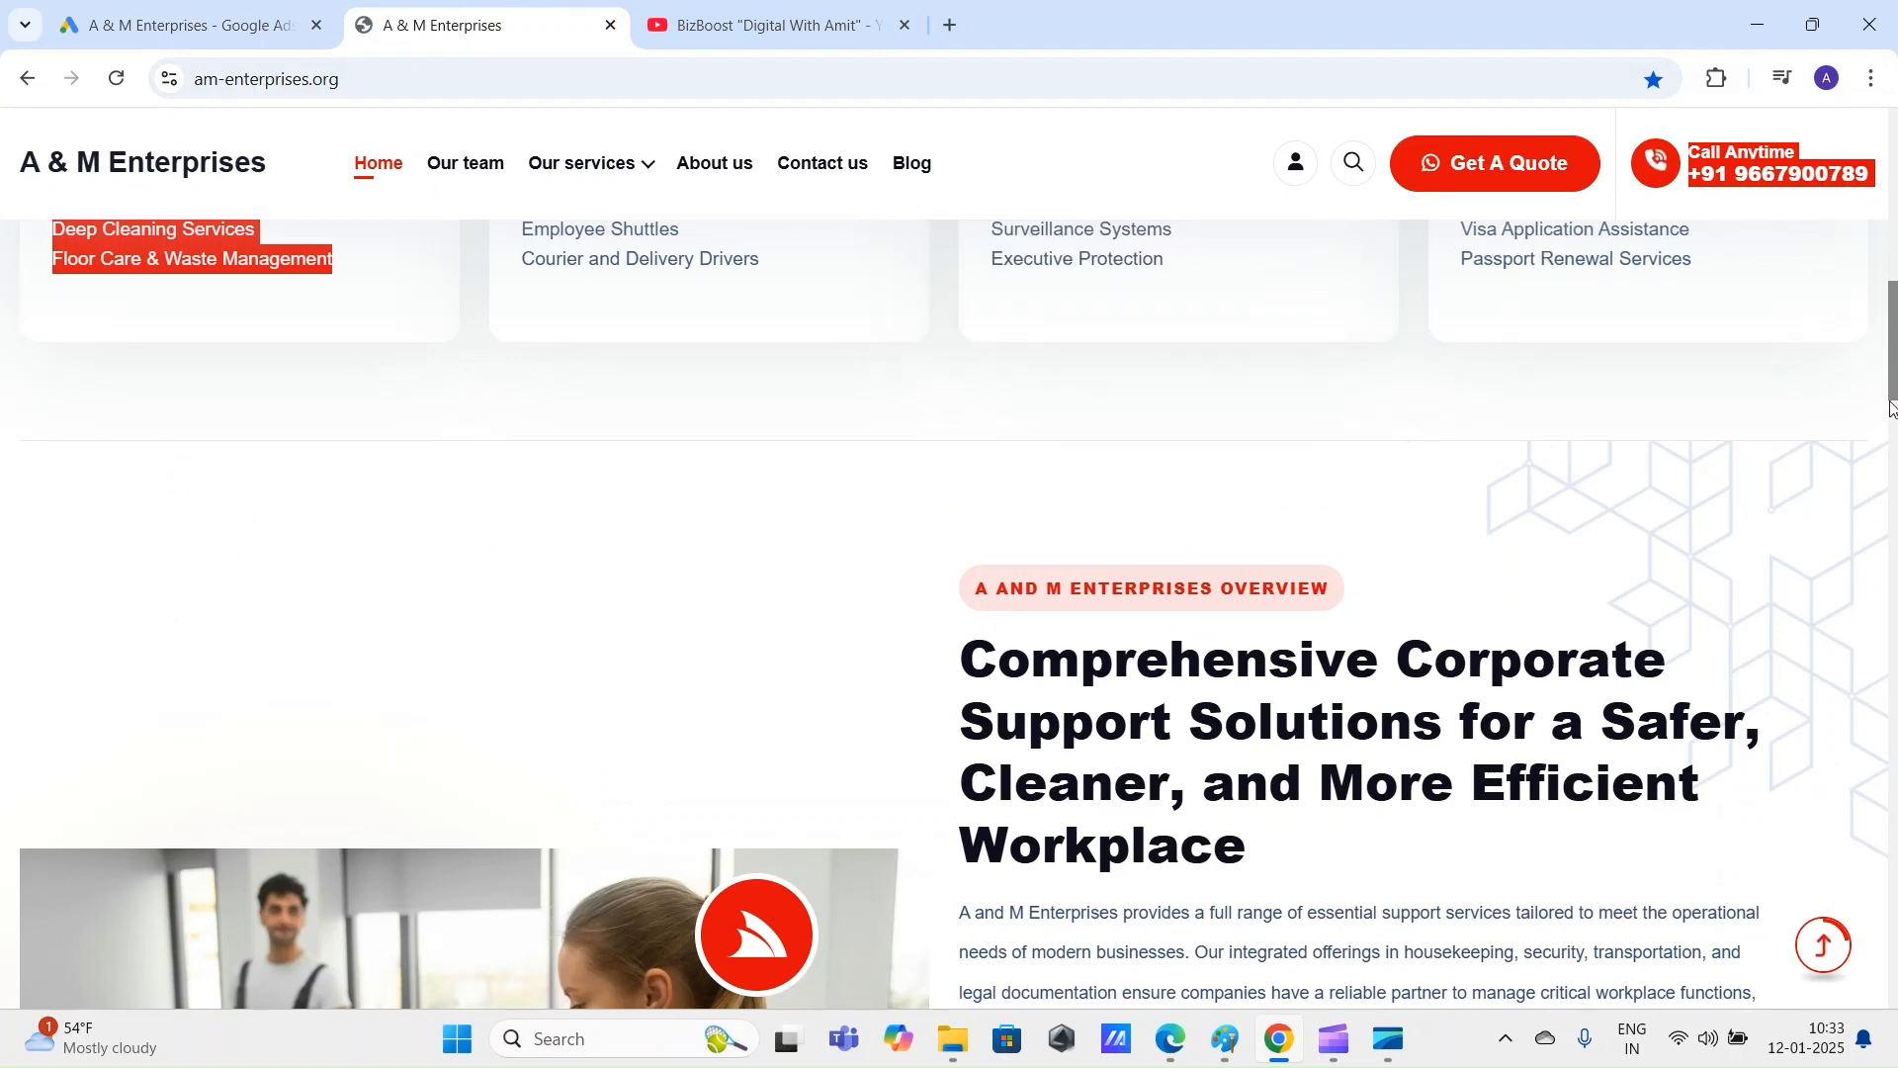
drag(1895, 346, 1895, 178)
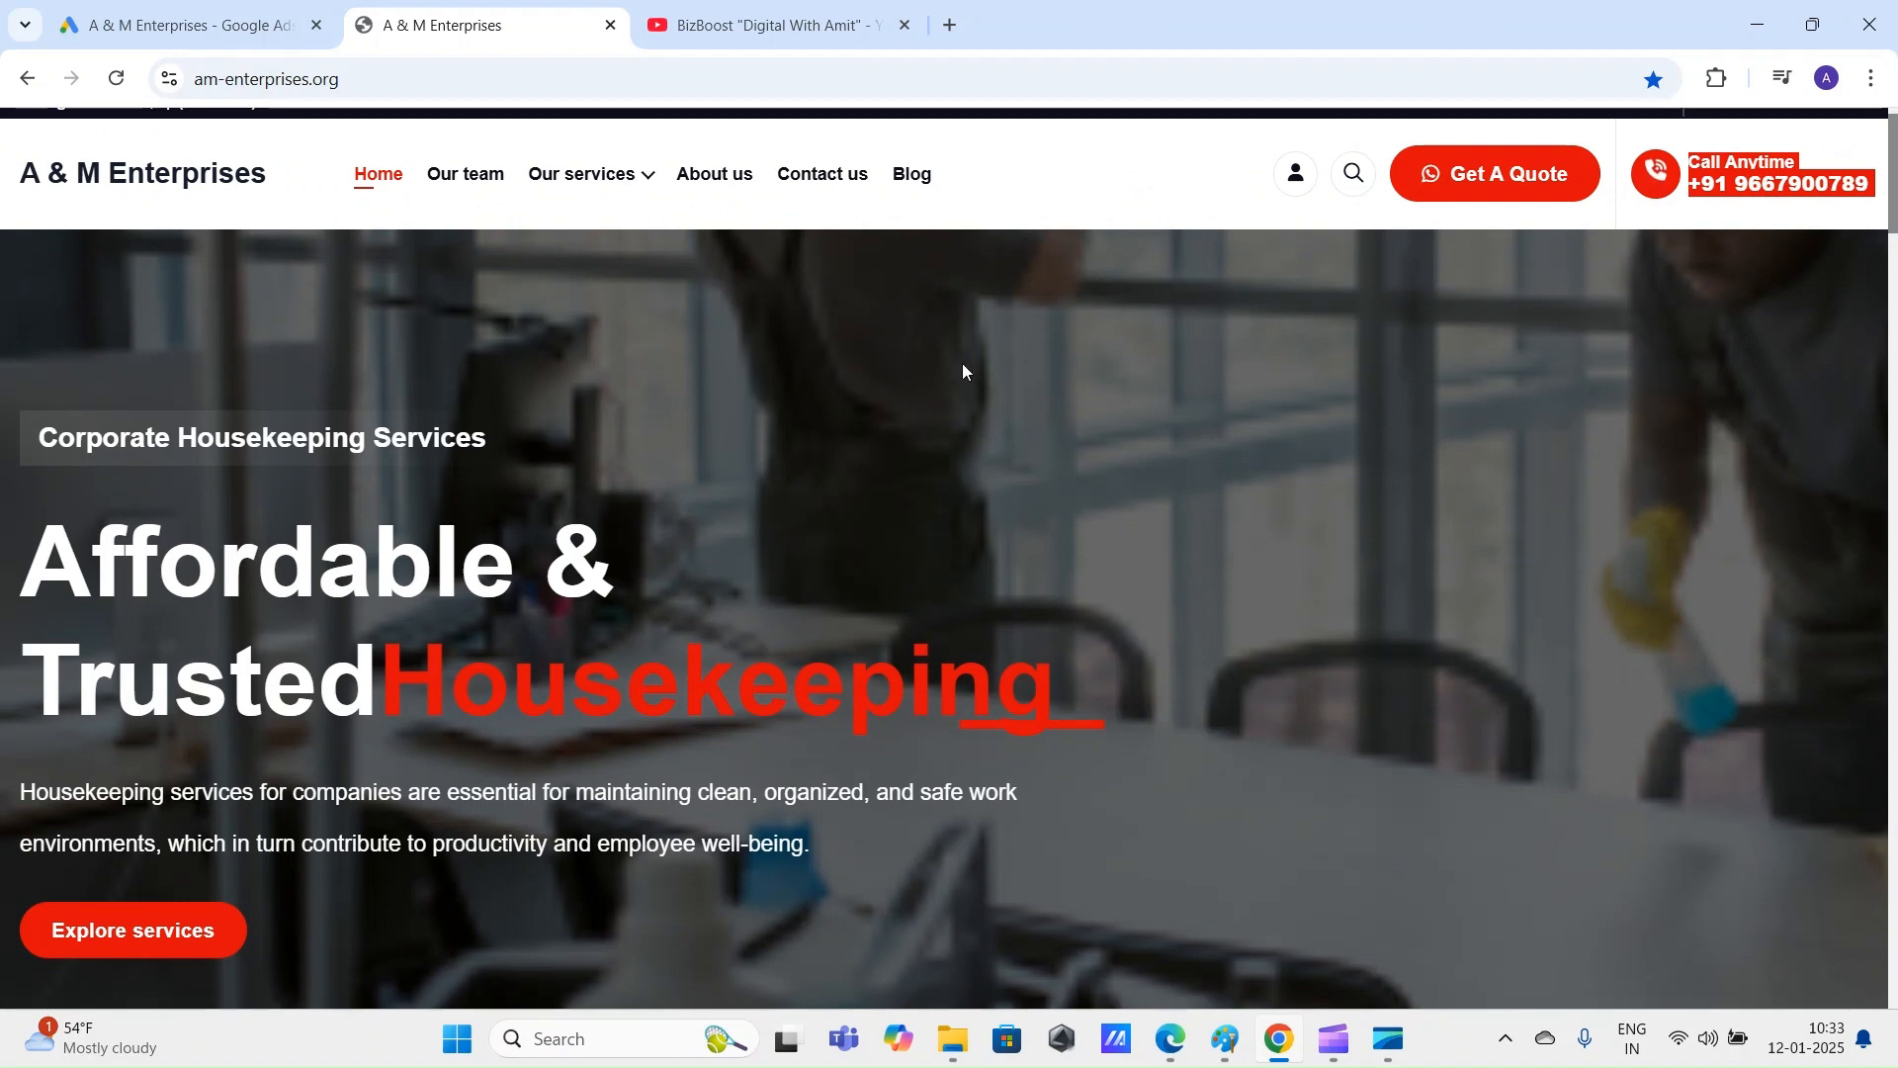
click(420, 88)
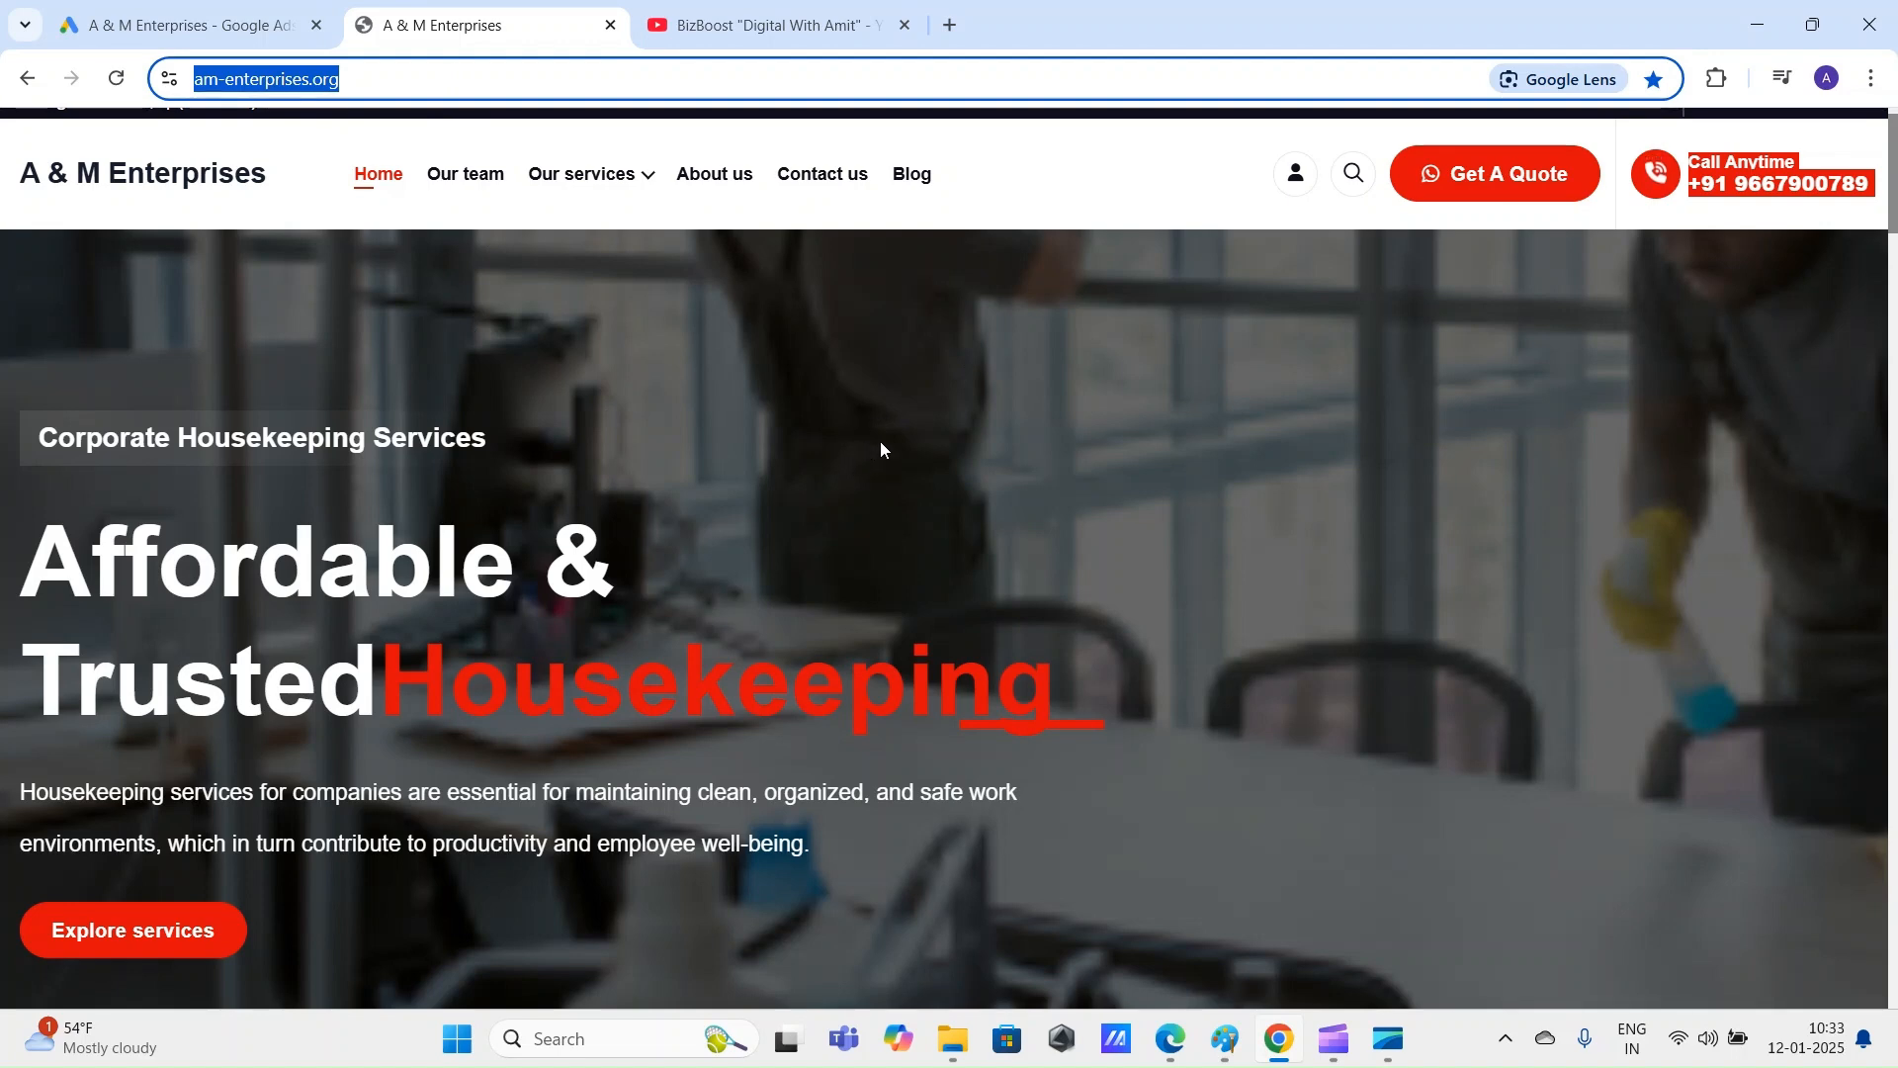
click(199, 5)
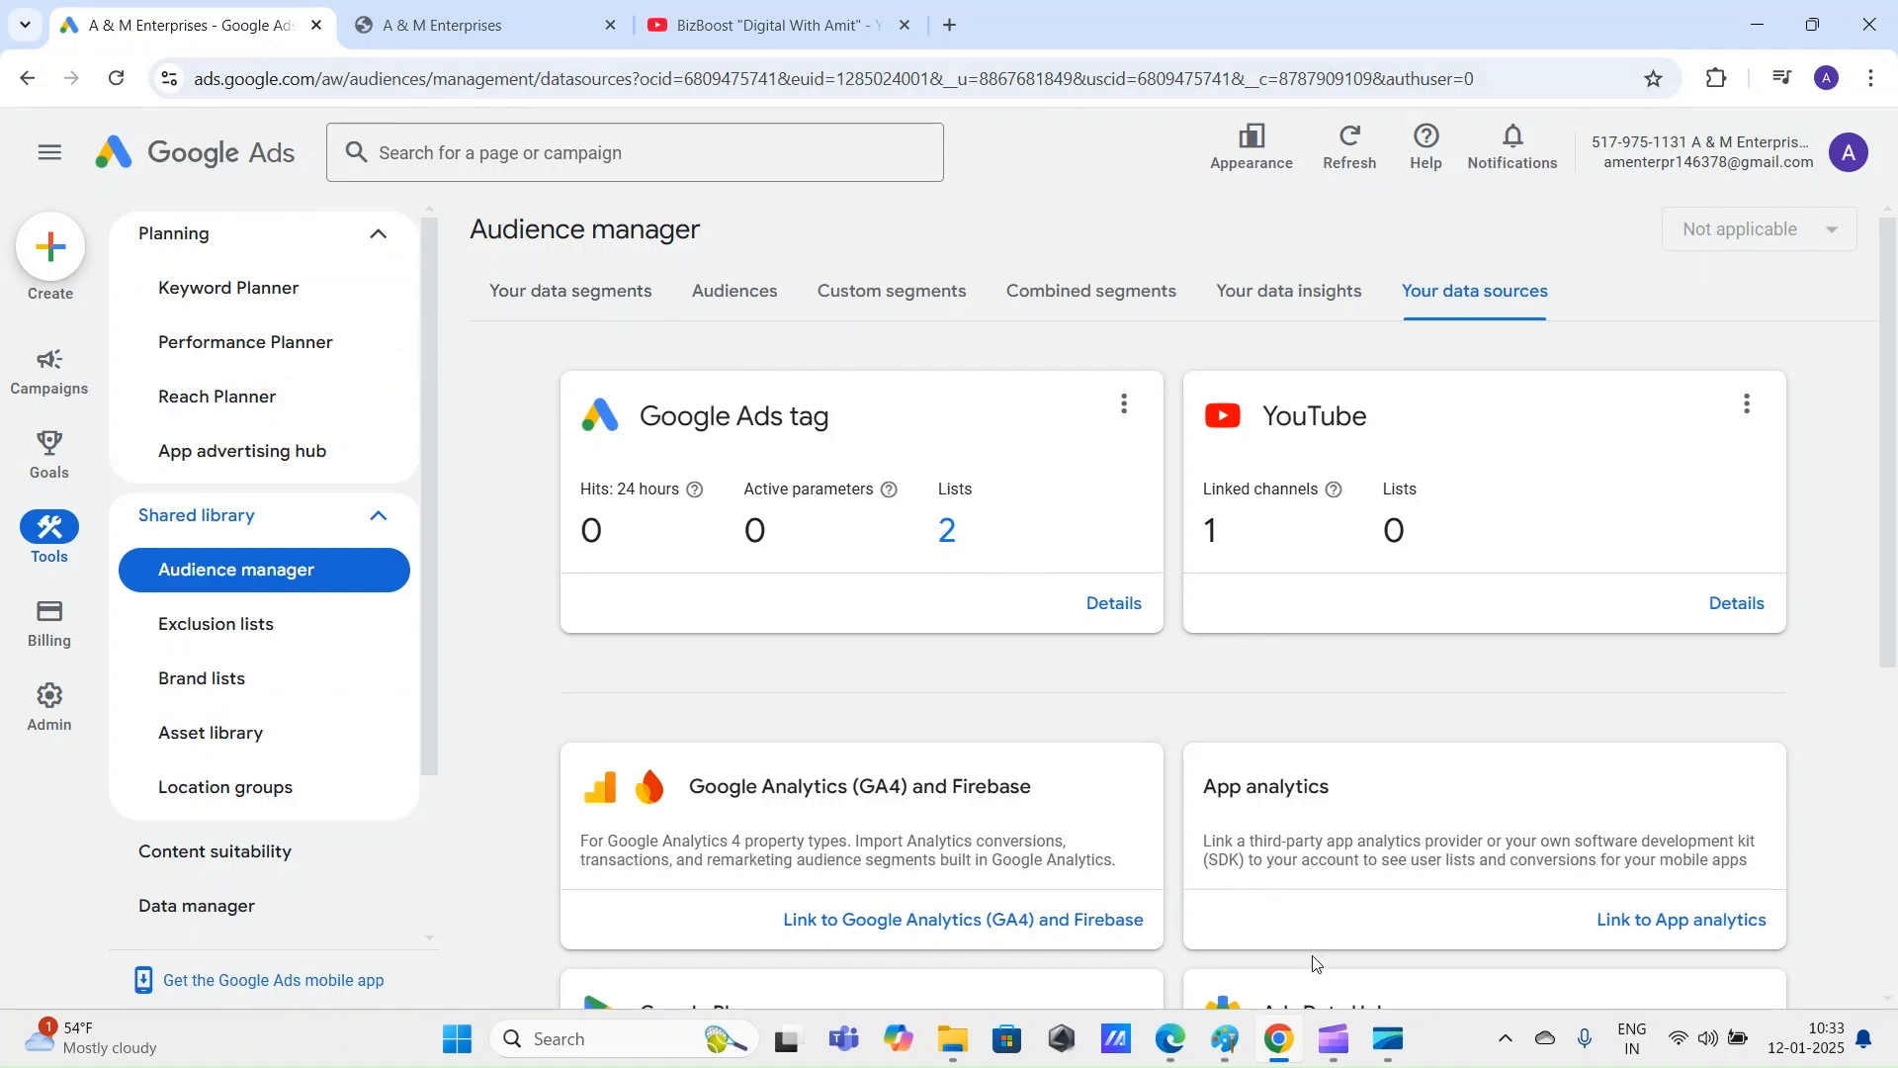
Step: Switch to the untitled Paint notes, handwrite "Google Tag manager" beside the data source list and underline the words
mouse_move(1233, 1048)
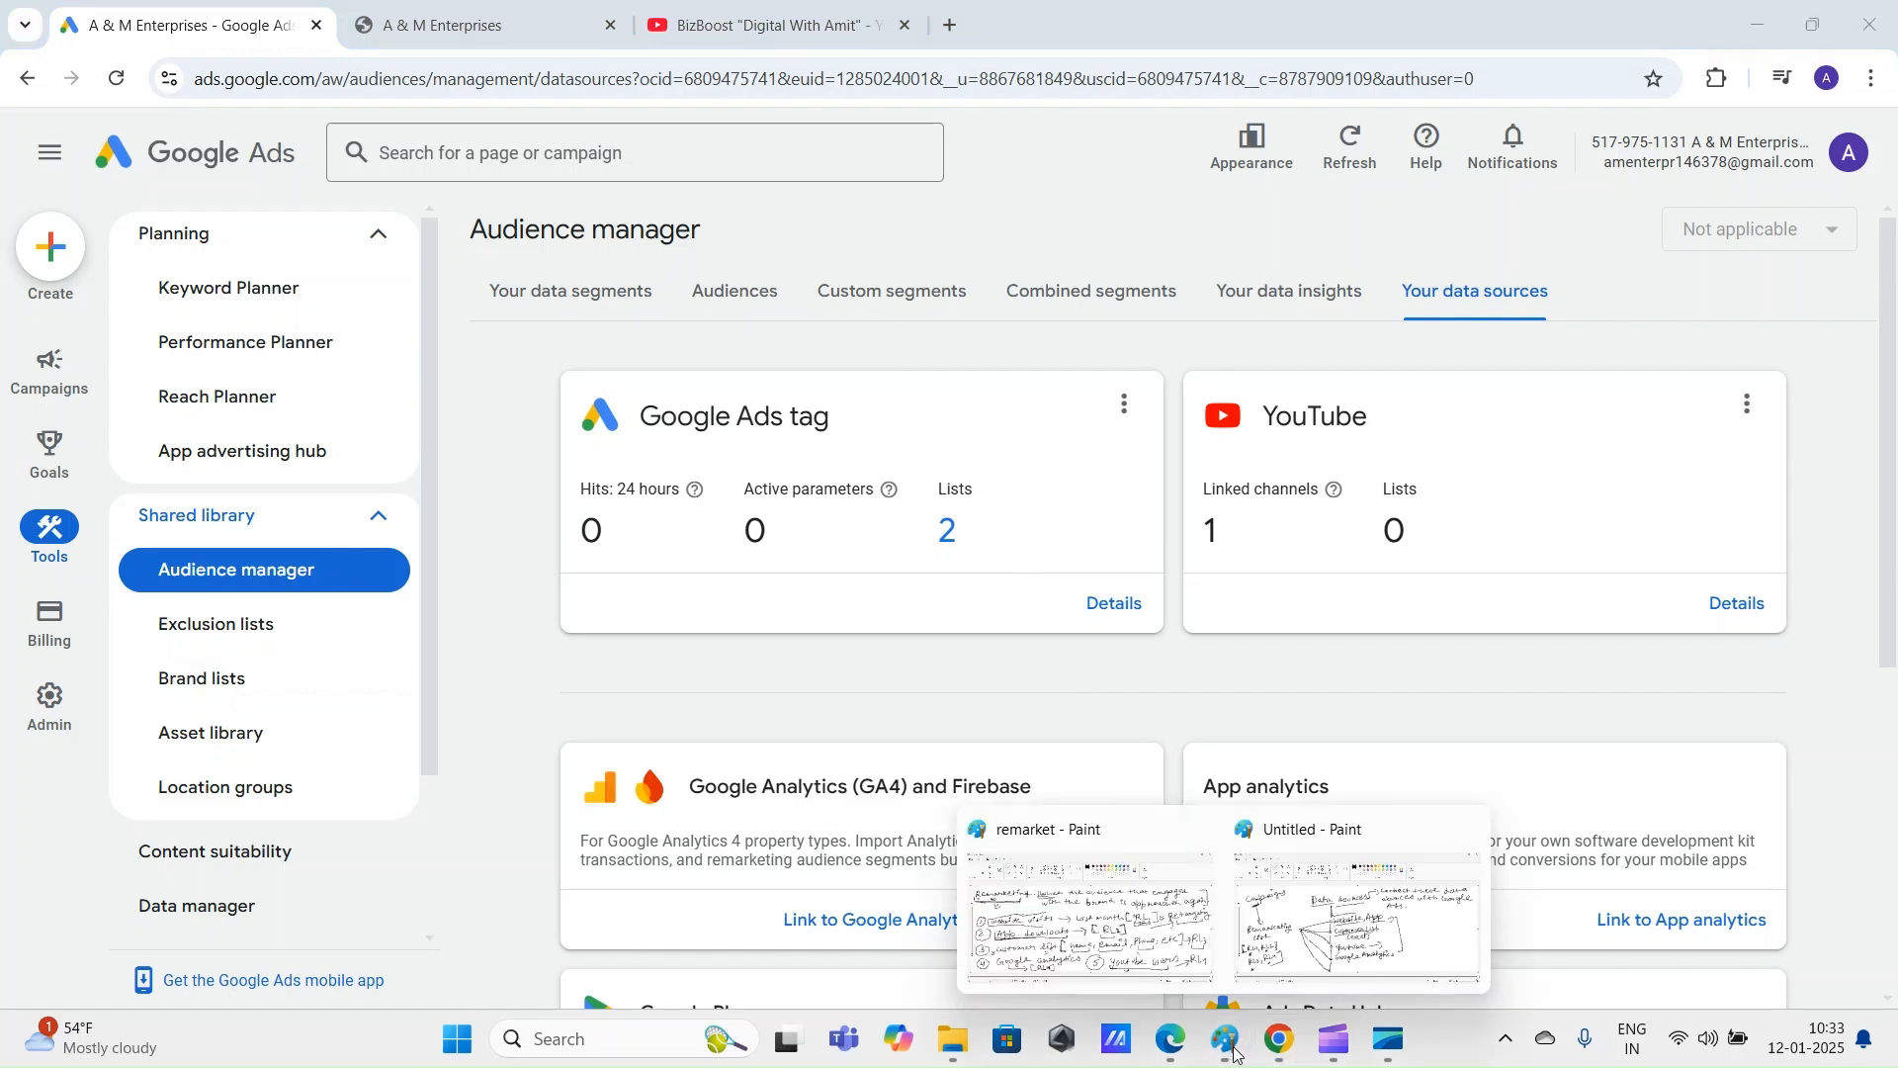
click(1346, 924)
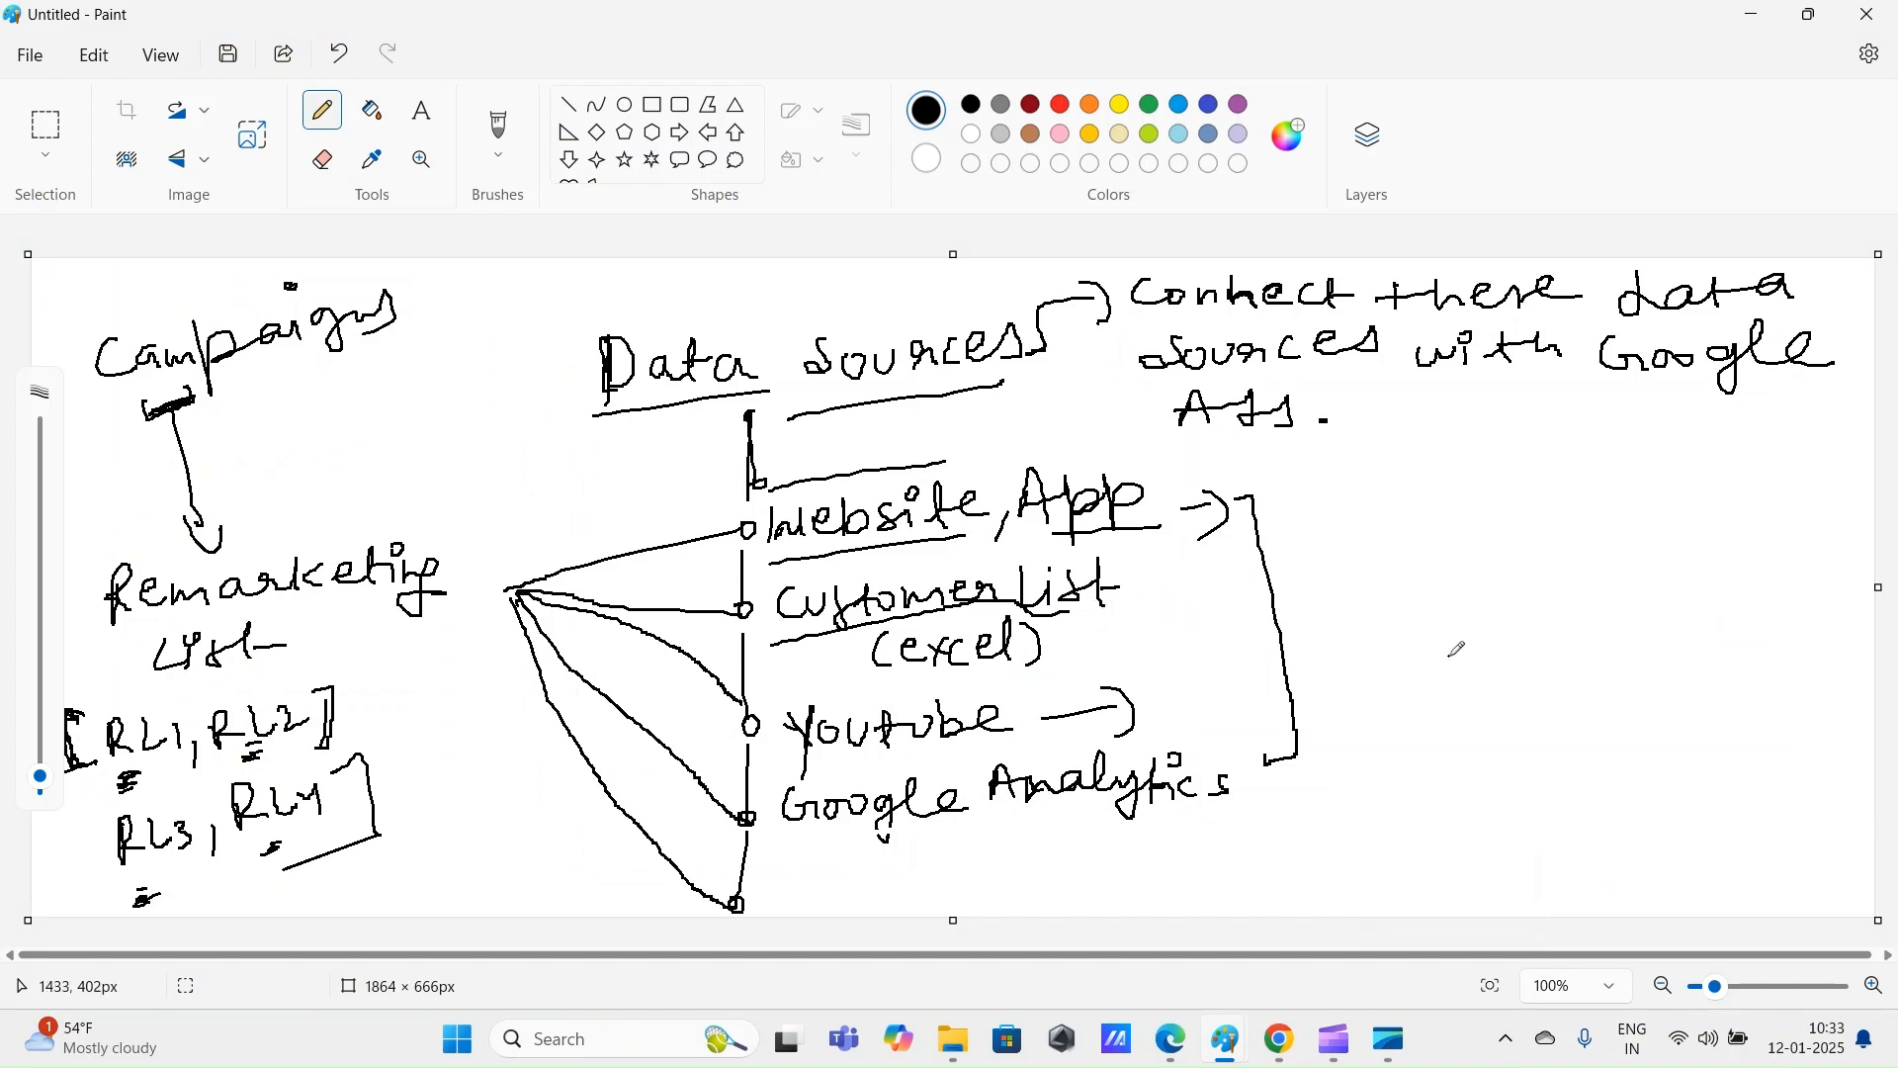
mouse_move(1454, 618)
mouse_down()
mouse_move(1458, 598)
mouse_move(1562, 593)
mouse_move(1549, 635)
mouse_move(1646, 574)
mouse_move(1708, 600)
mouse_move(1725, 550)
mouse_move(1807, 582)
mouse_up()
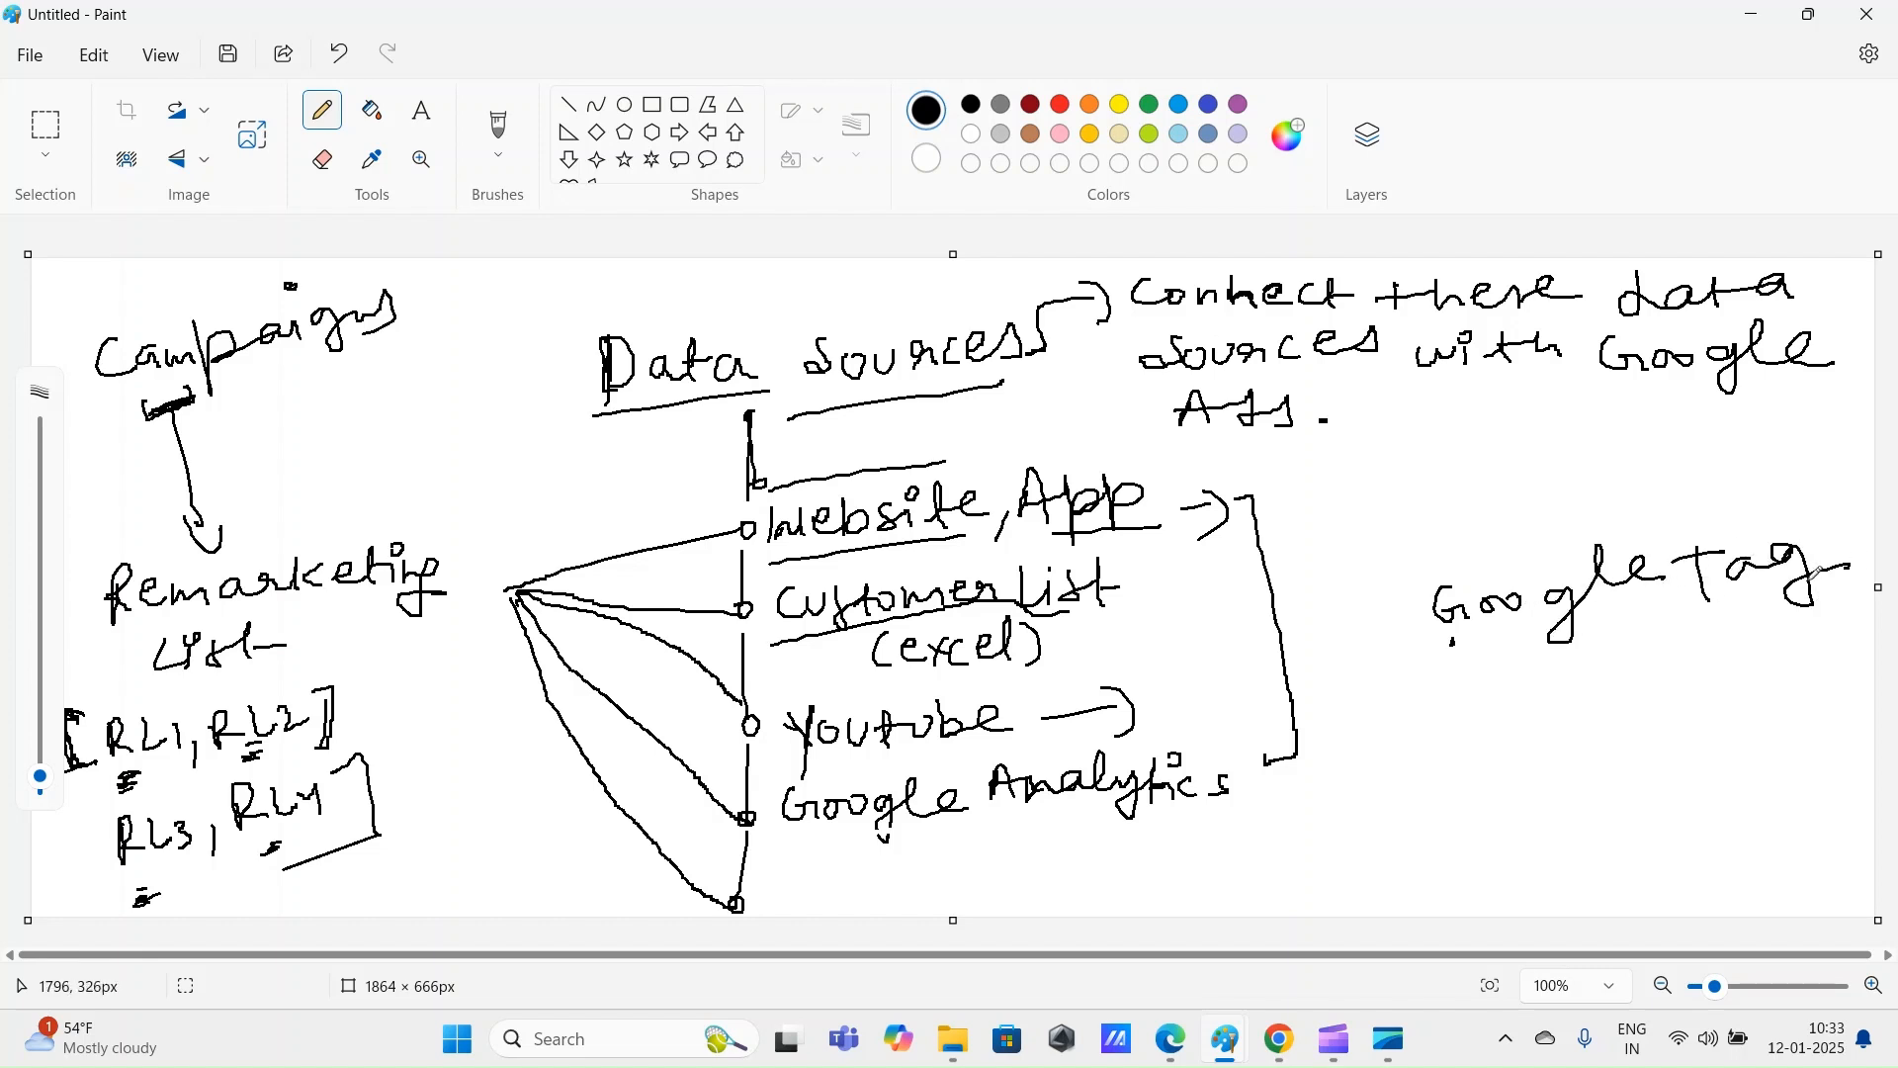
mouse_move(1478, 692)
mouse_down()
mouse_move(1641, 672)
mouse_move(1670, 689)
mouse_move(1735, 641)
mouse_move(1750, 656)
mouse_up()
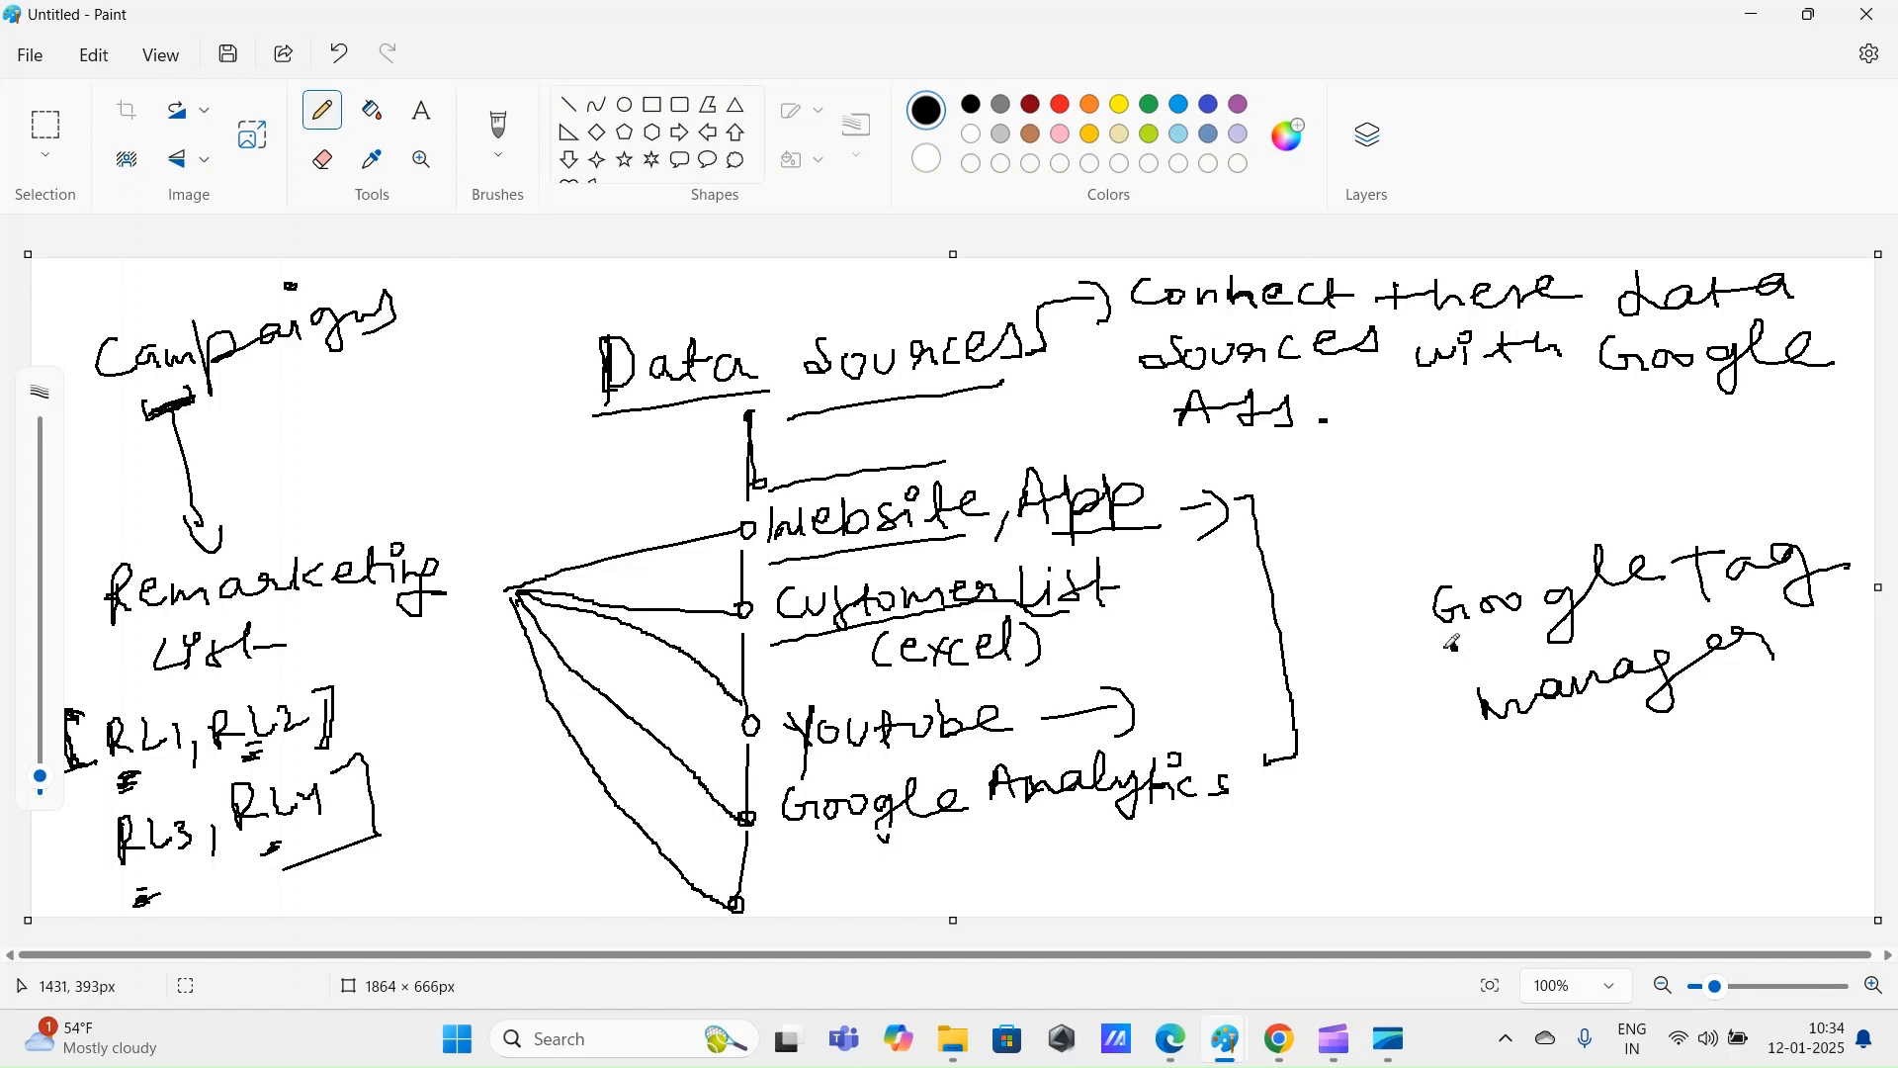
drag(1477, 642, 1687, 605)
drag(1489, 750, 1767, 683)
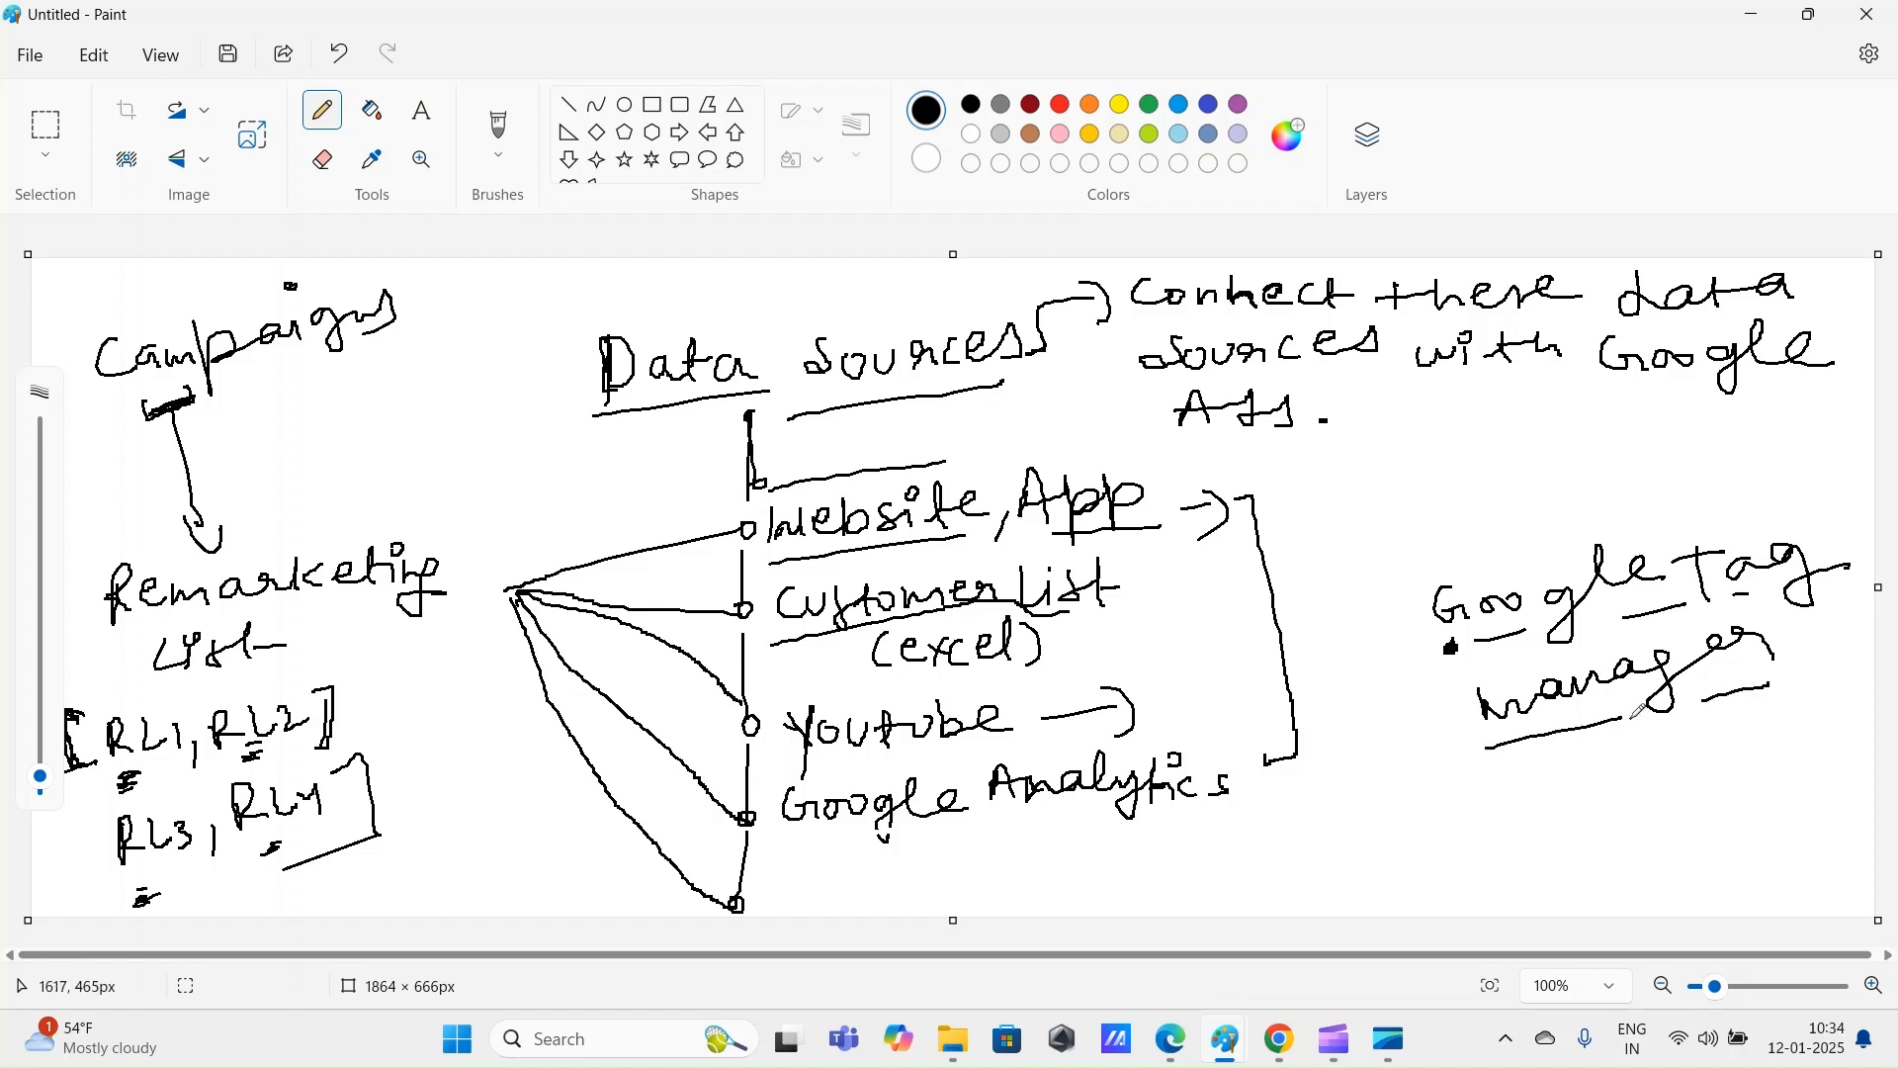
drag(1484, 699, 1489, 749)
Step: Return to Google Ads in Chrome, review the edit settings of the Google Ads tag data source and close them unchanged
mouse_move(1279, 1038)
click(1139, 852)
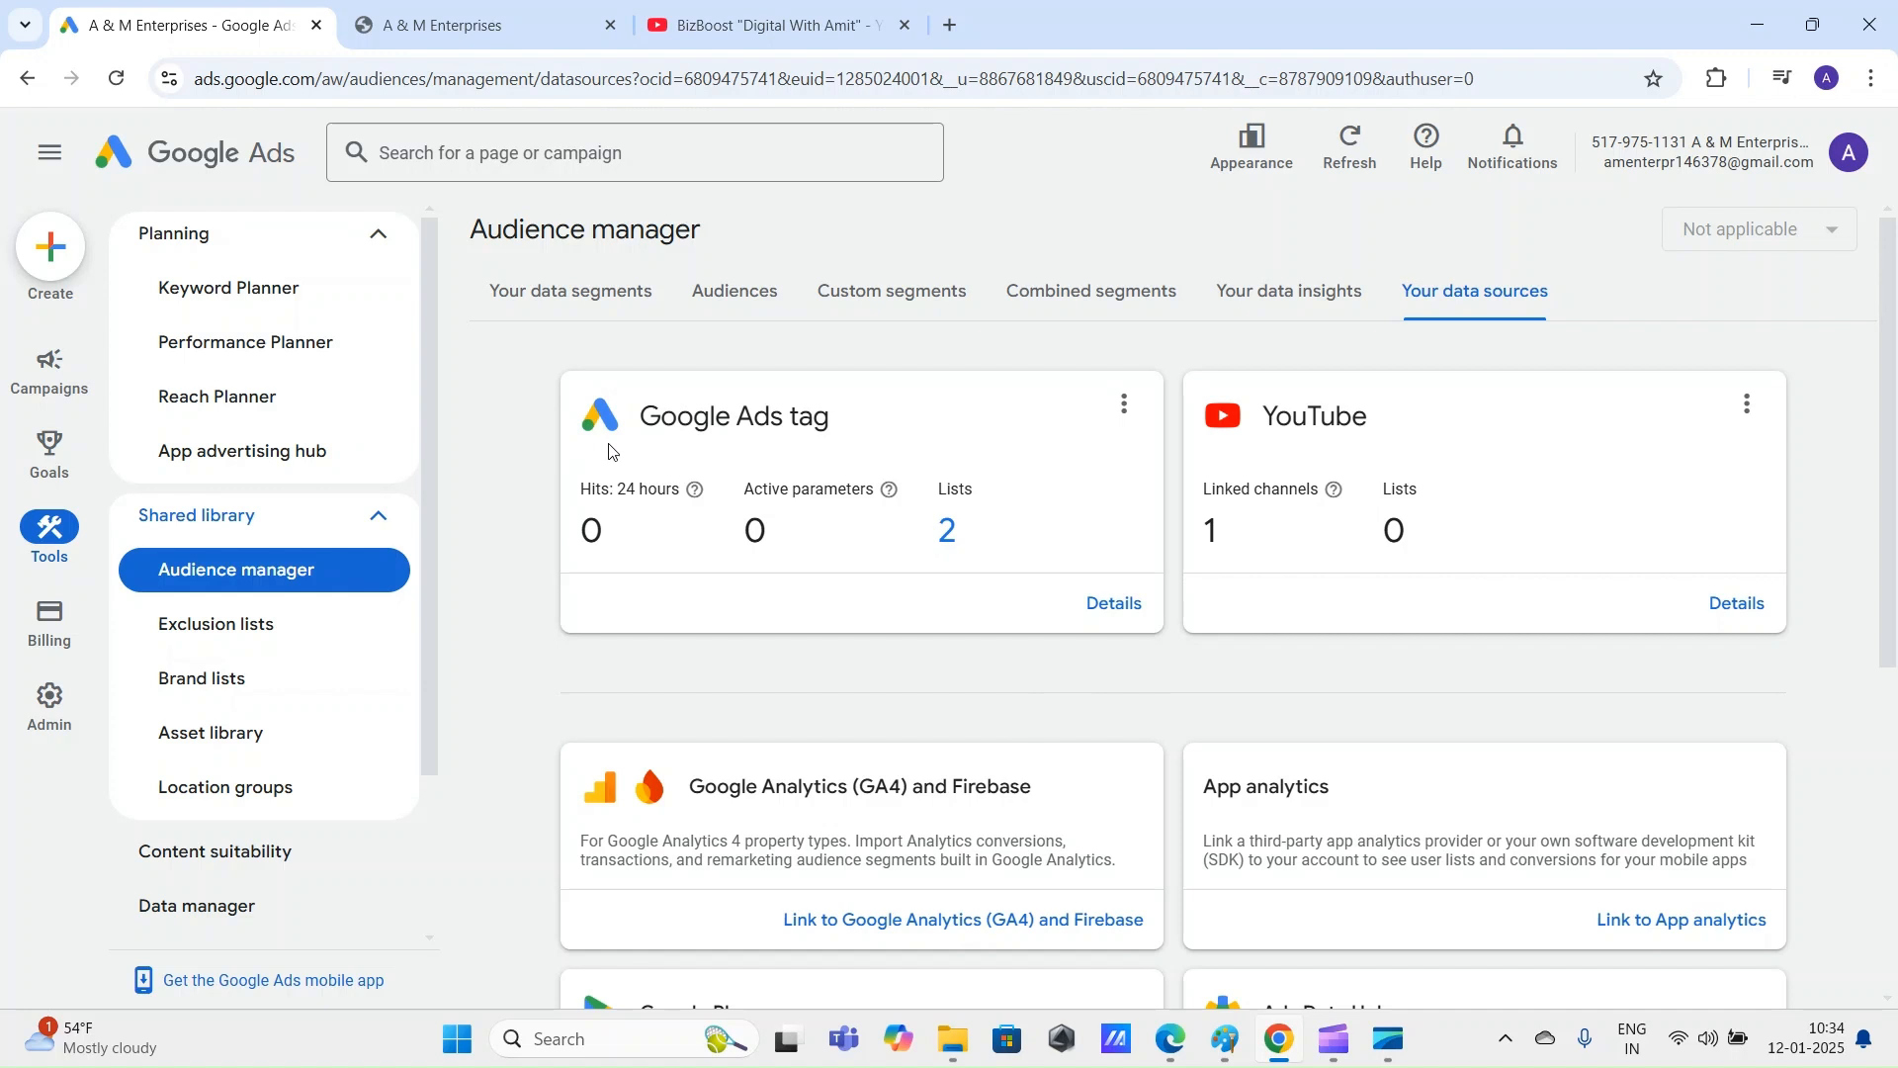
mouse_move(638, 449)
mouse_down()
mouse_move(830, 458)
mouse_move(635, 447)
mouse_up()
click(1125, 404)
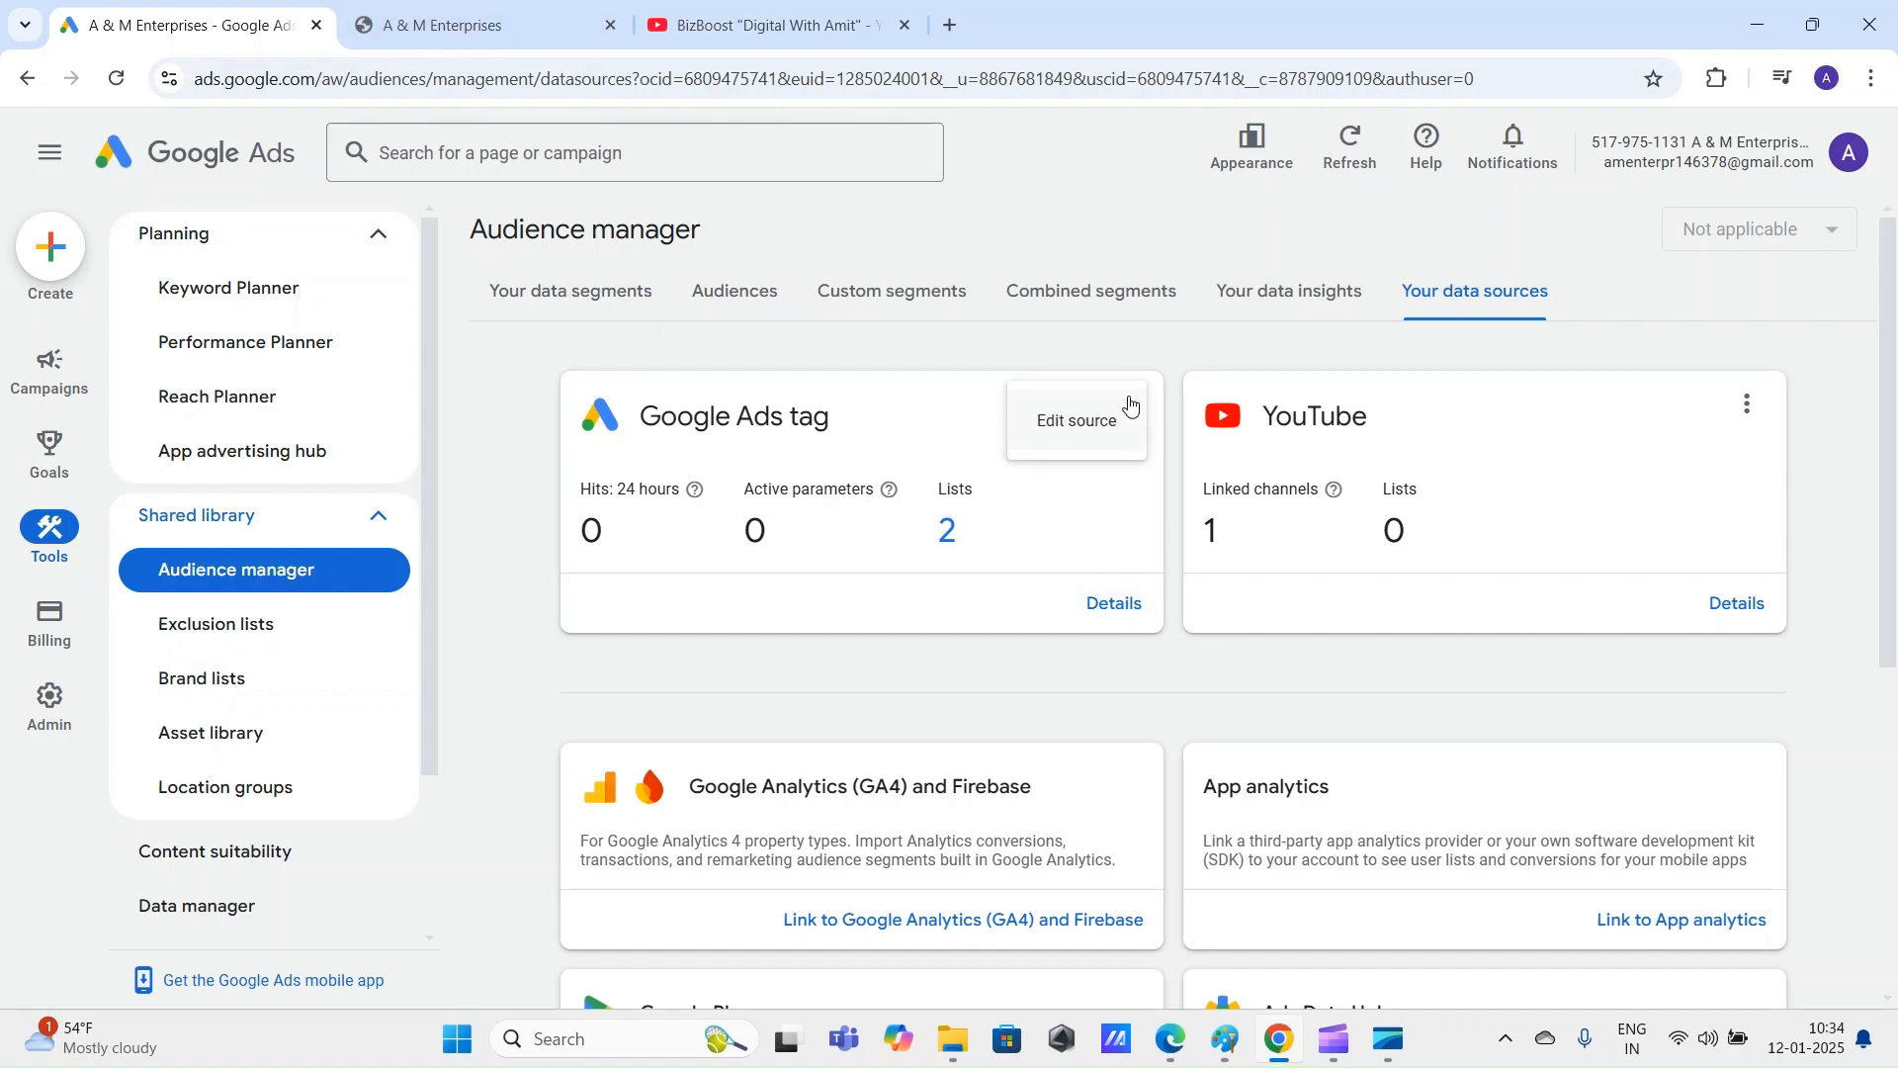
click(1080, 423)
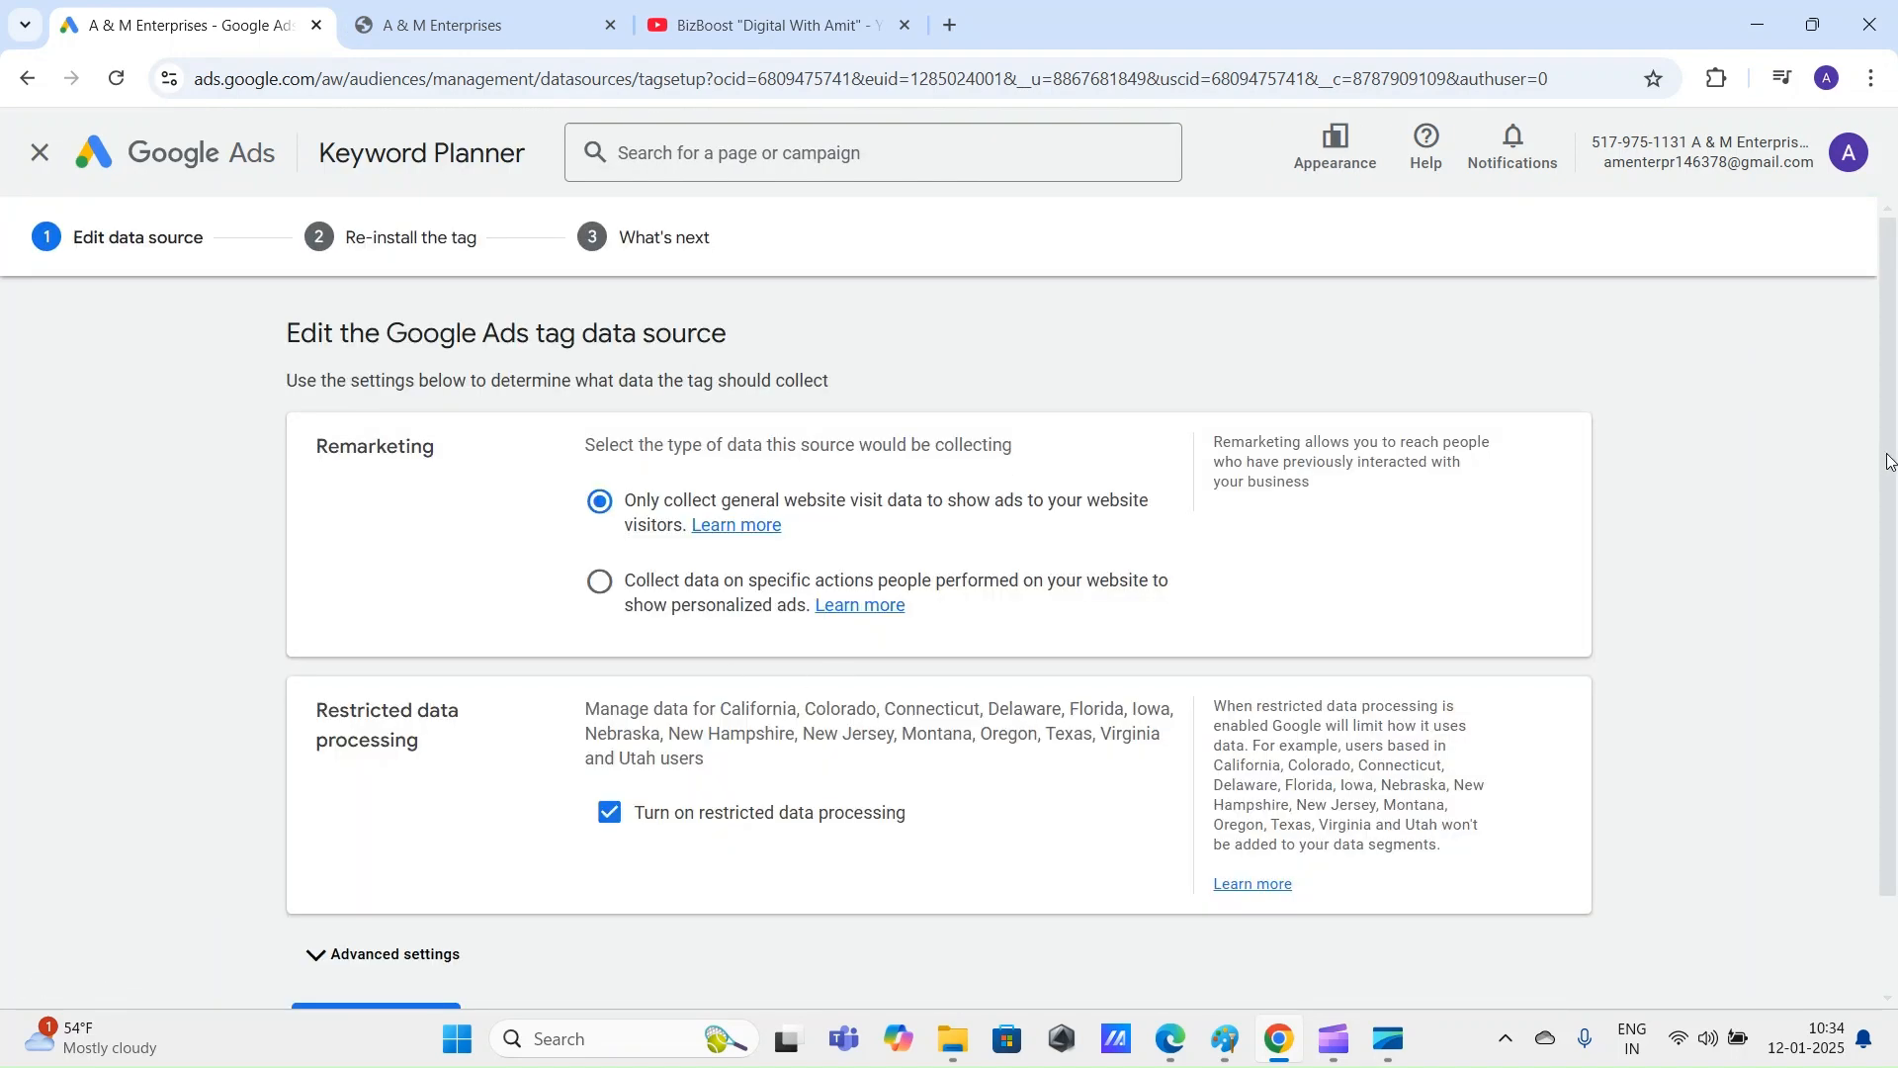
scroll(1895, 425, down, 2)
scroll(1894, 420, up, 2)
scroll(1891, 417, down, 2)
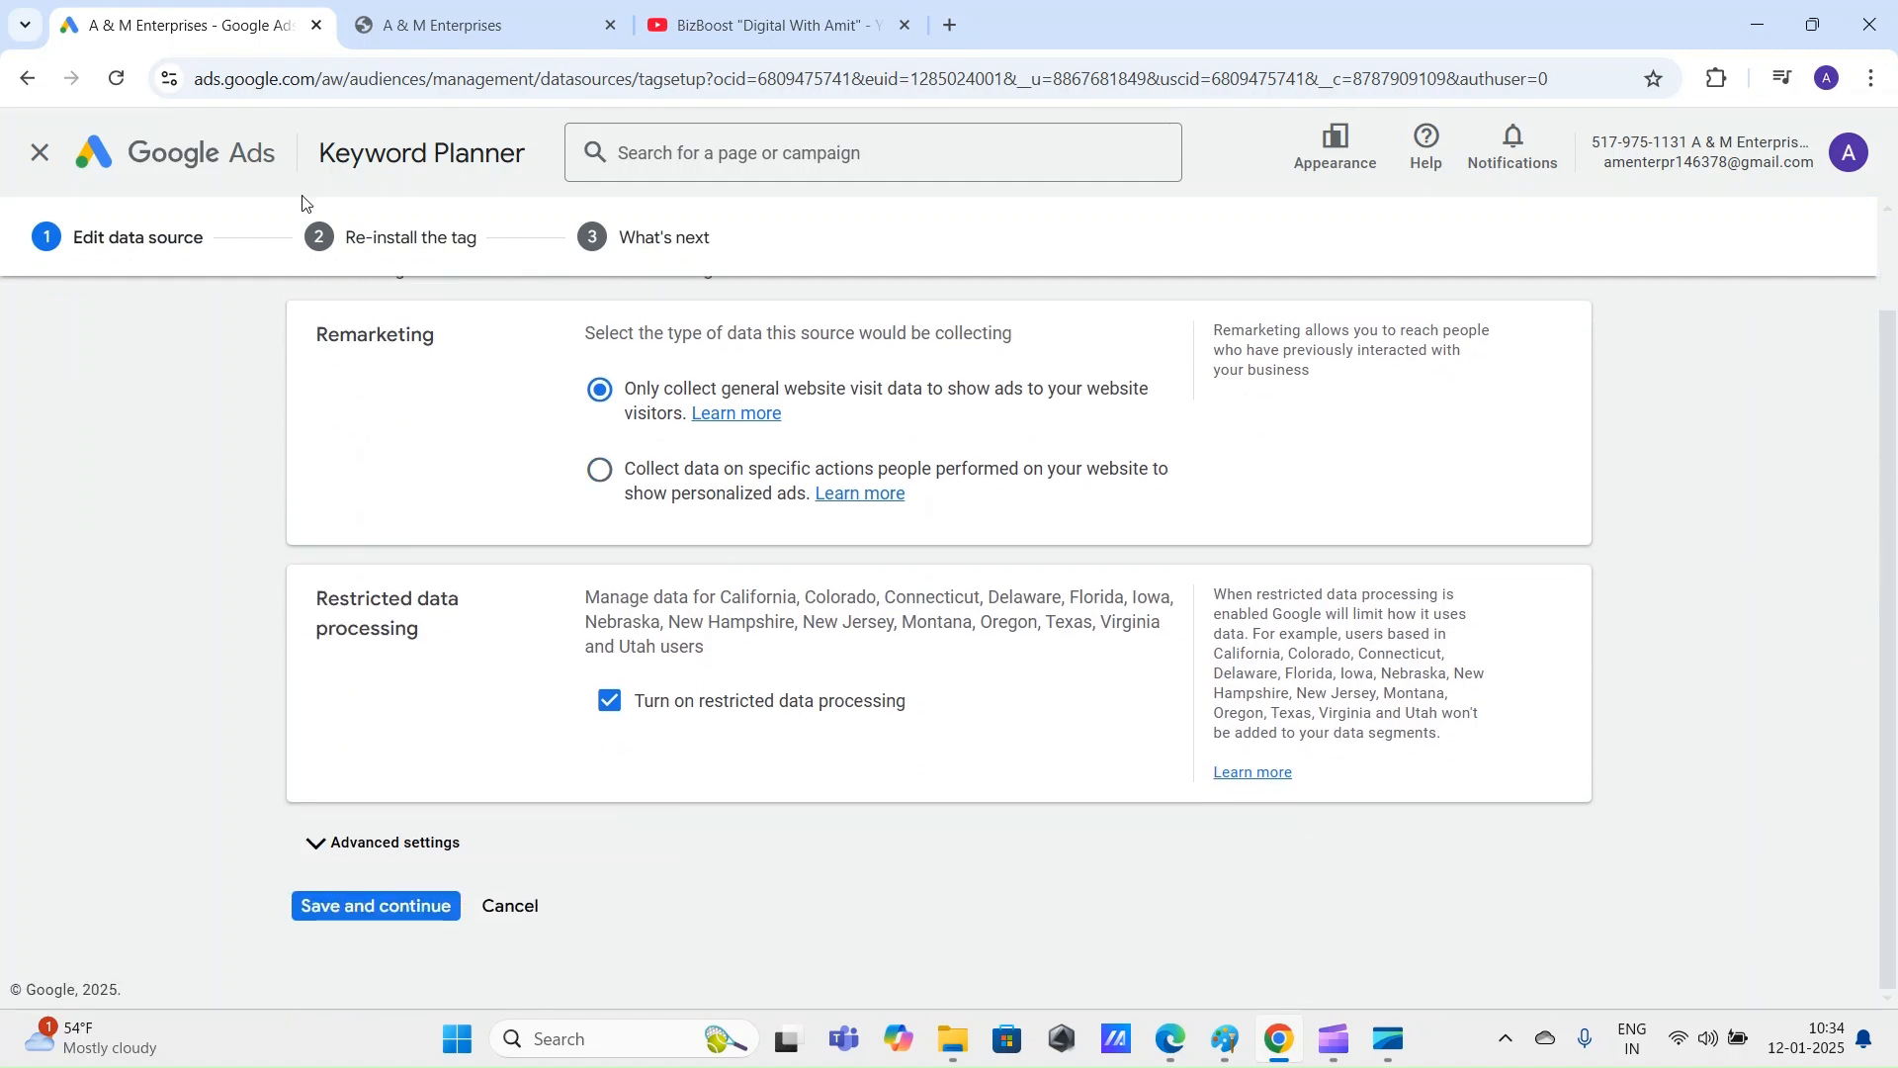
click(41, 155)
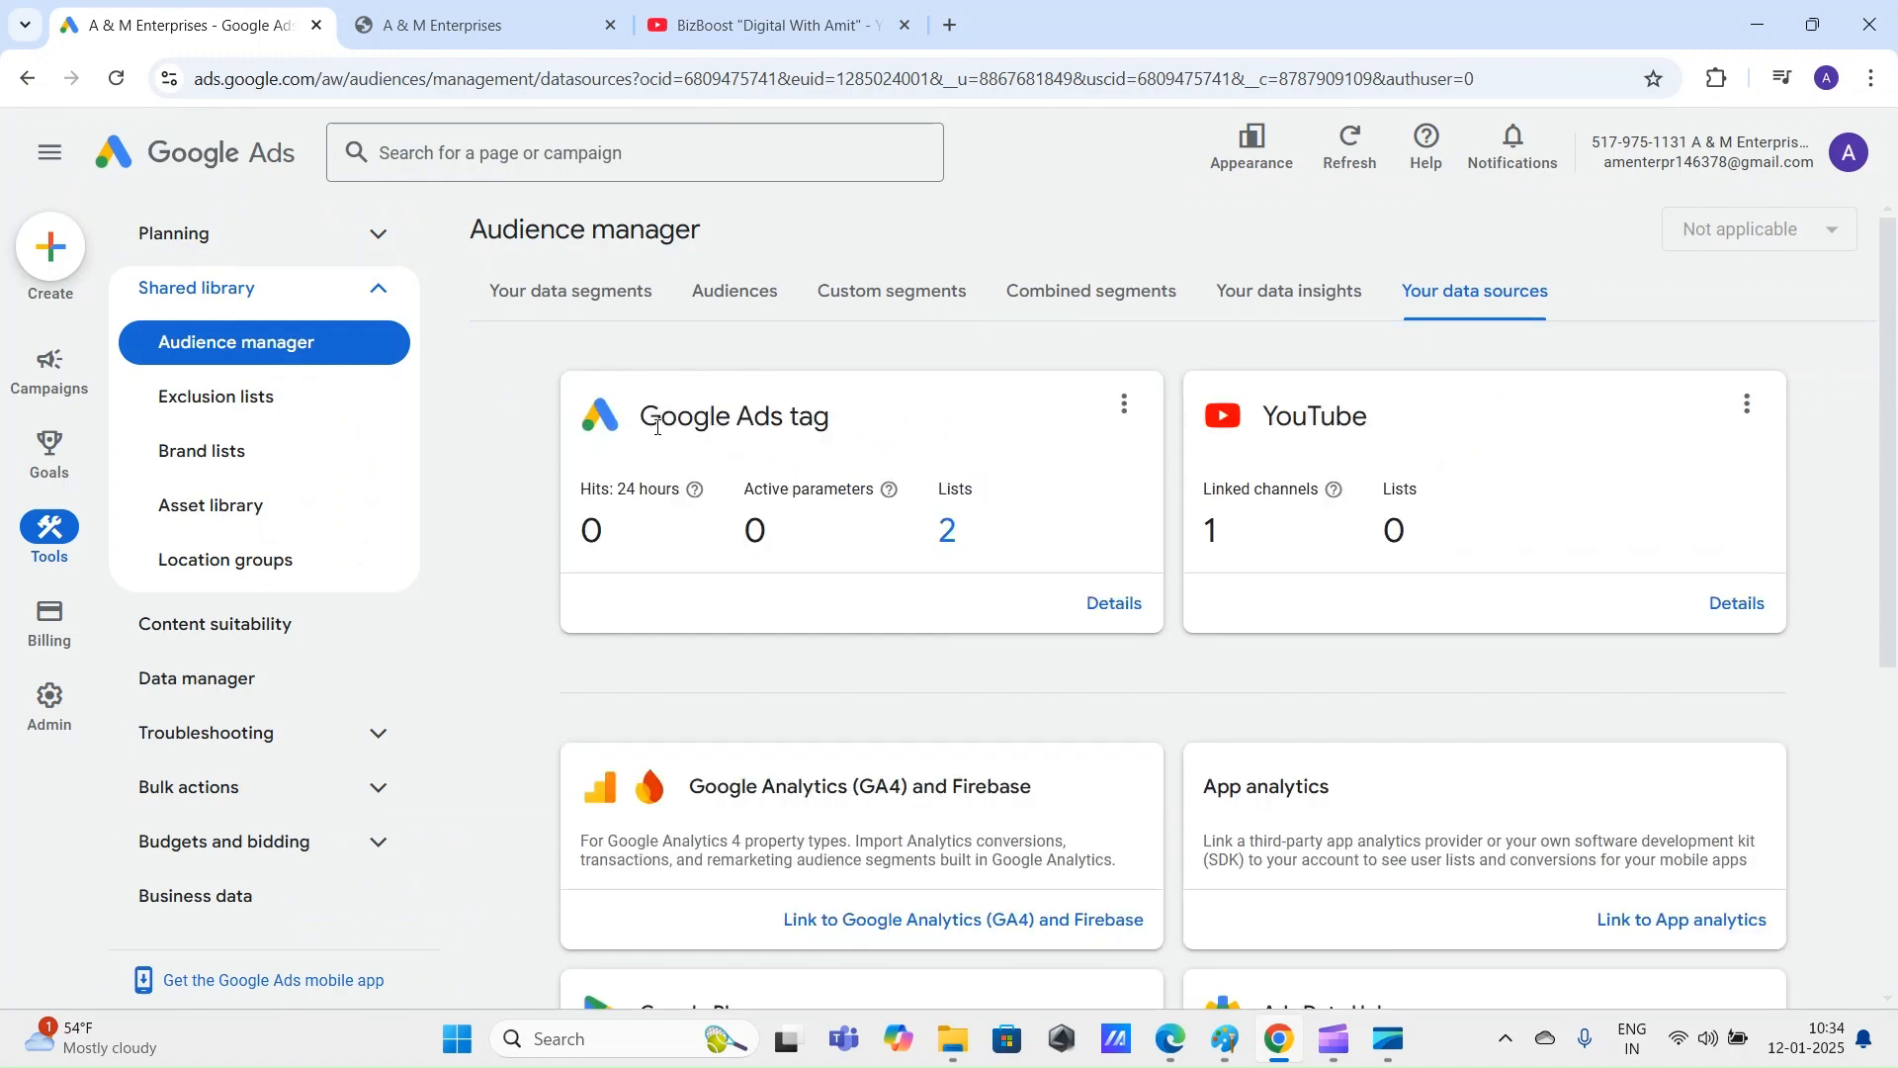
Step: Open the Google Ads tag source for editing again and examine its Remarketing data collection options
drag(659, 427, 816, 424)
mouse_move(587, 489)
mouse_down()
mouse_move(989, 499)
mouse_move(590, 491)
mouse_up()
click(510, 492)
drag(617, 420, 846, 485)
click(1093, 504)
click(1124, 404)
click(1118, 417)
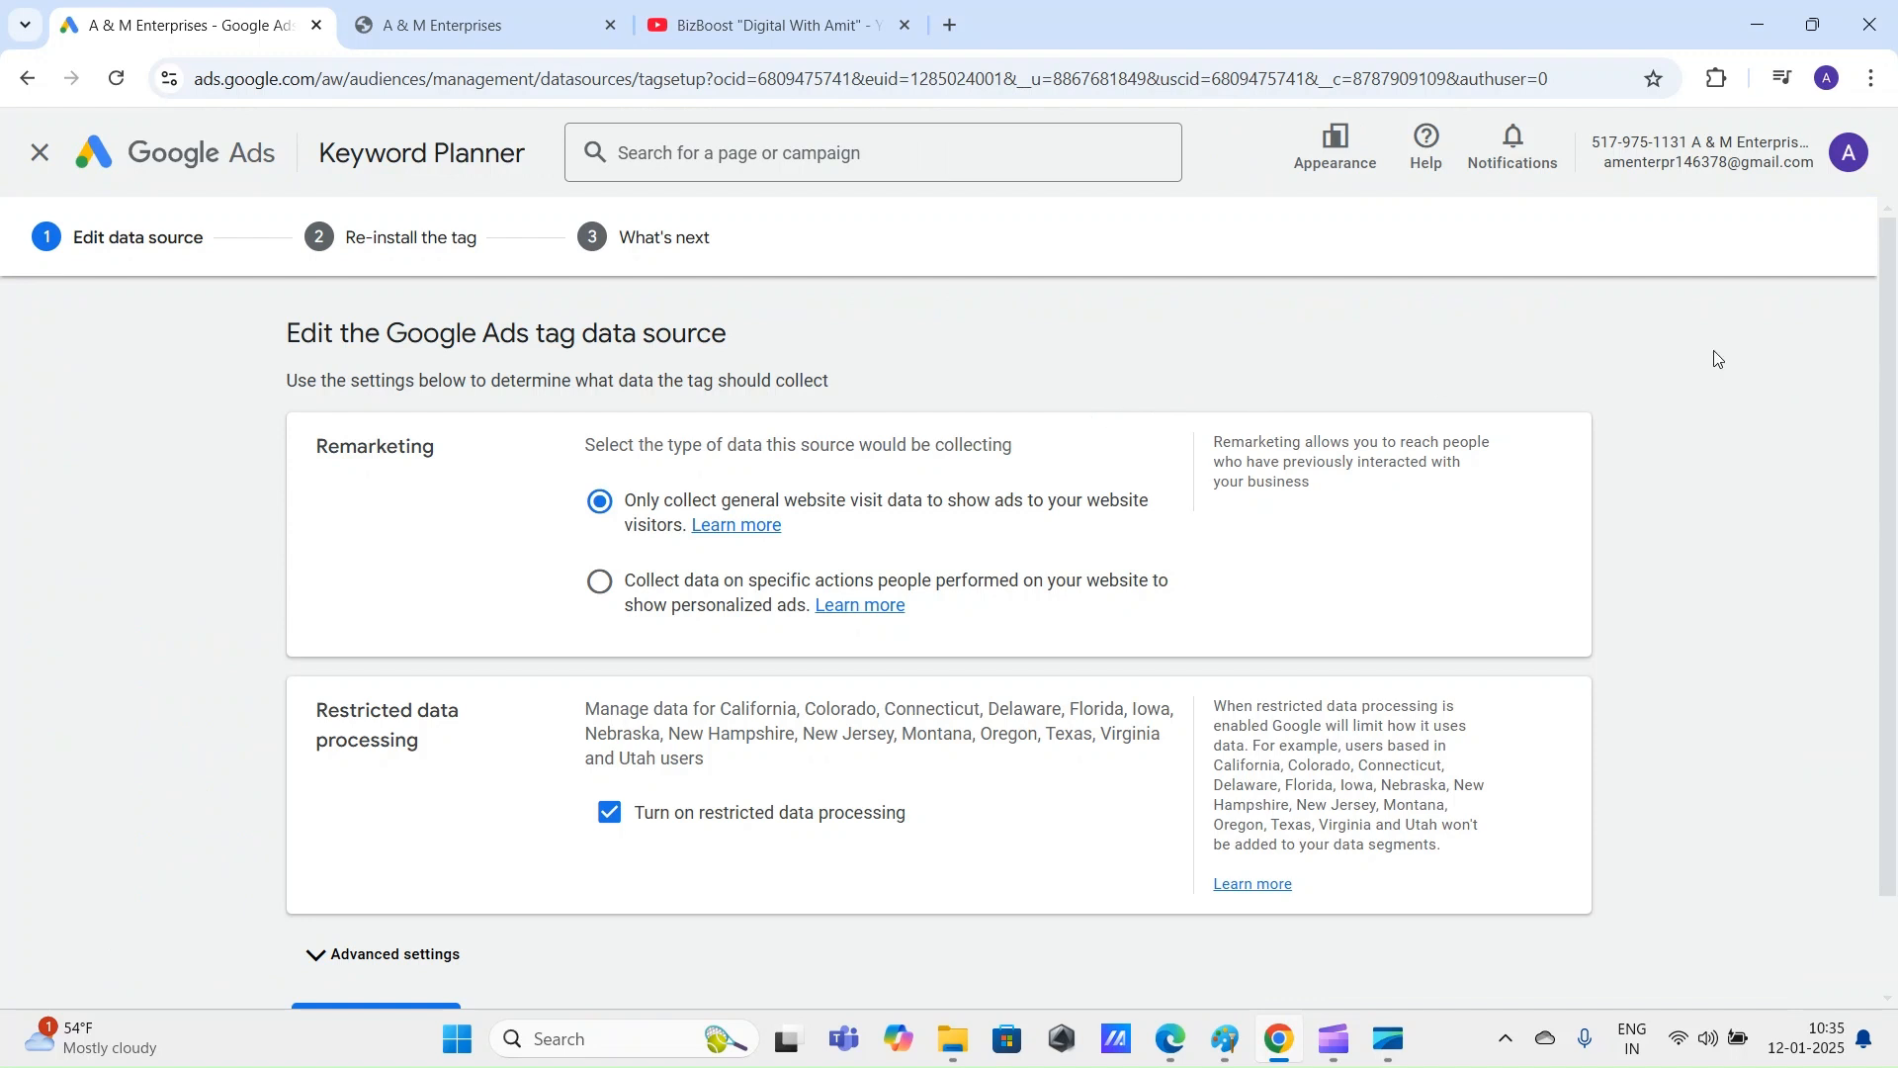
scroll(1892, 356, down, 1)
double_click(330, 436)
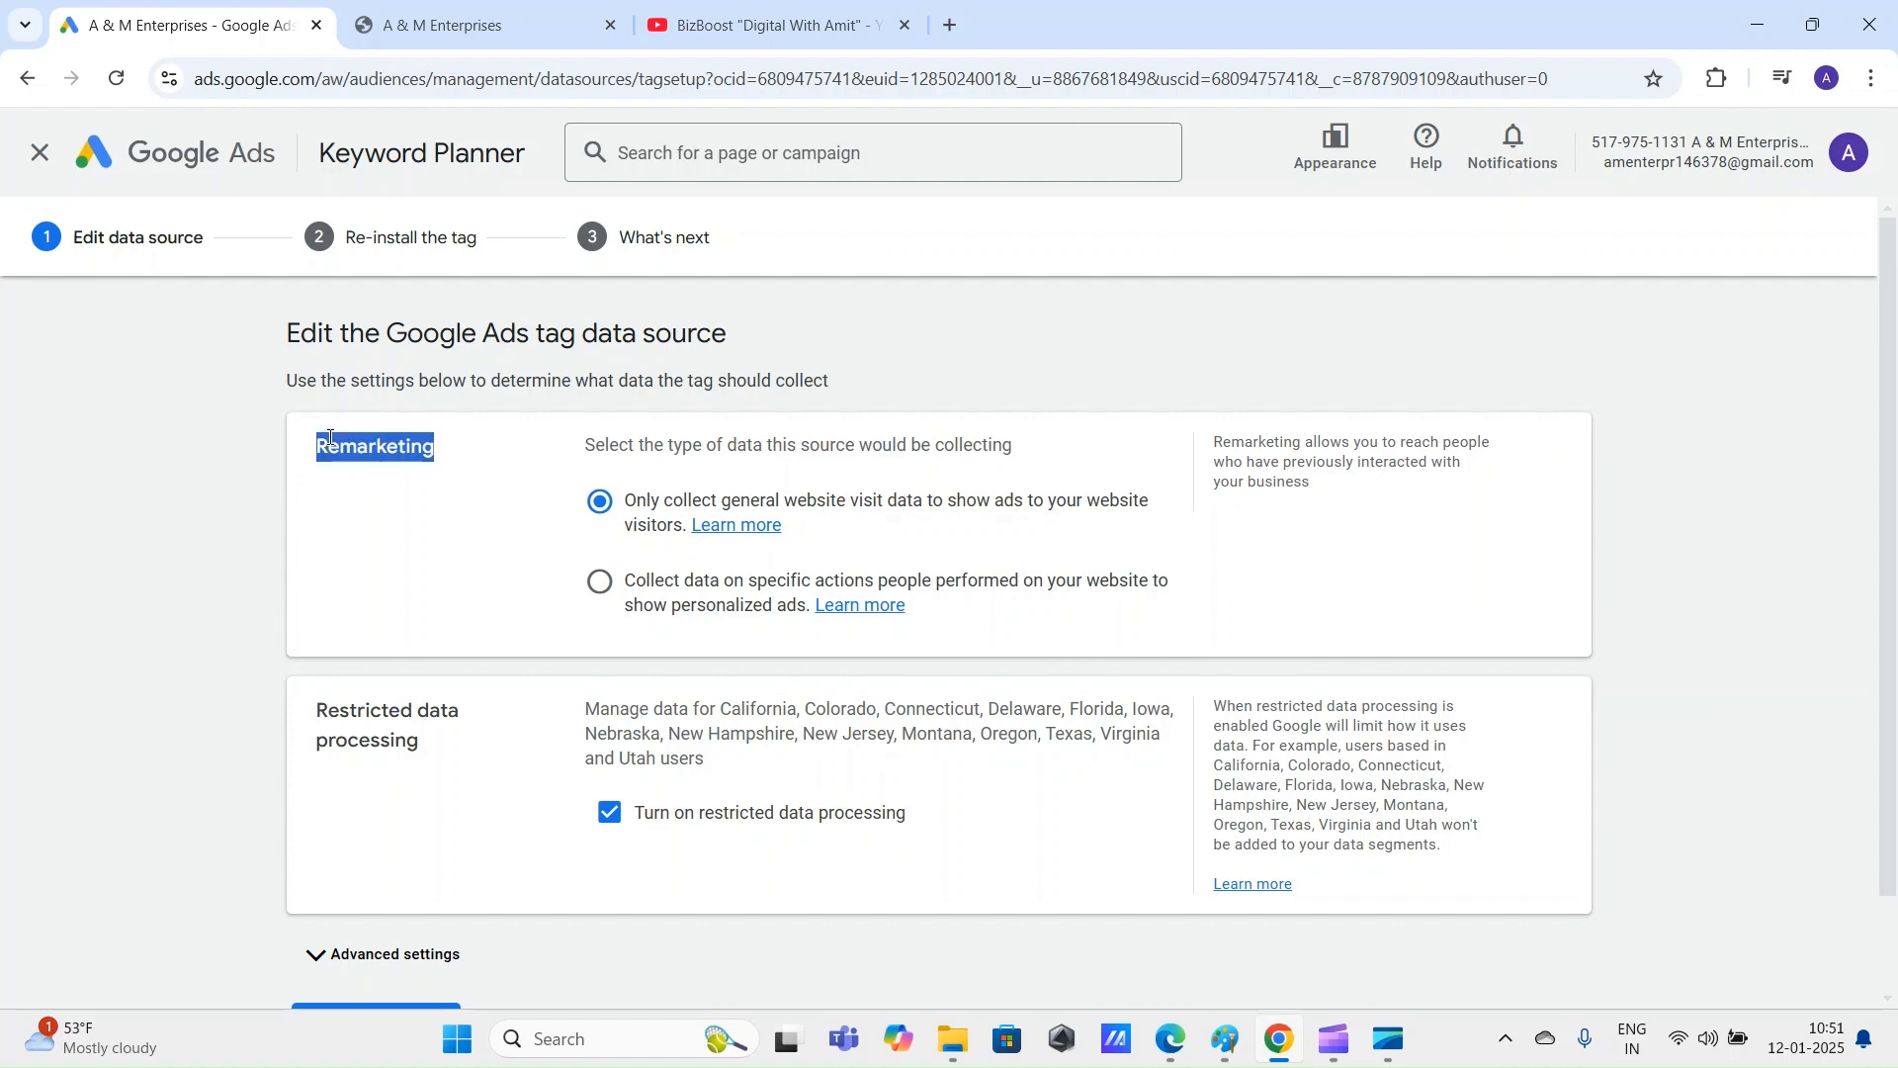
click(1738, 493)
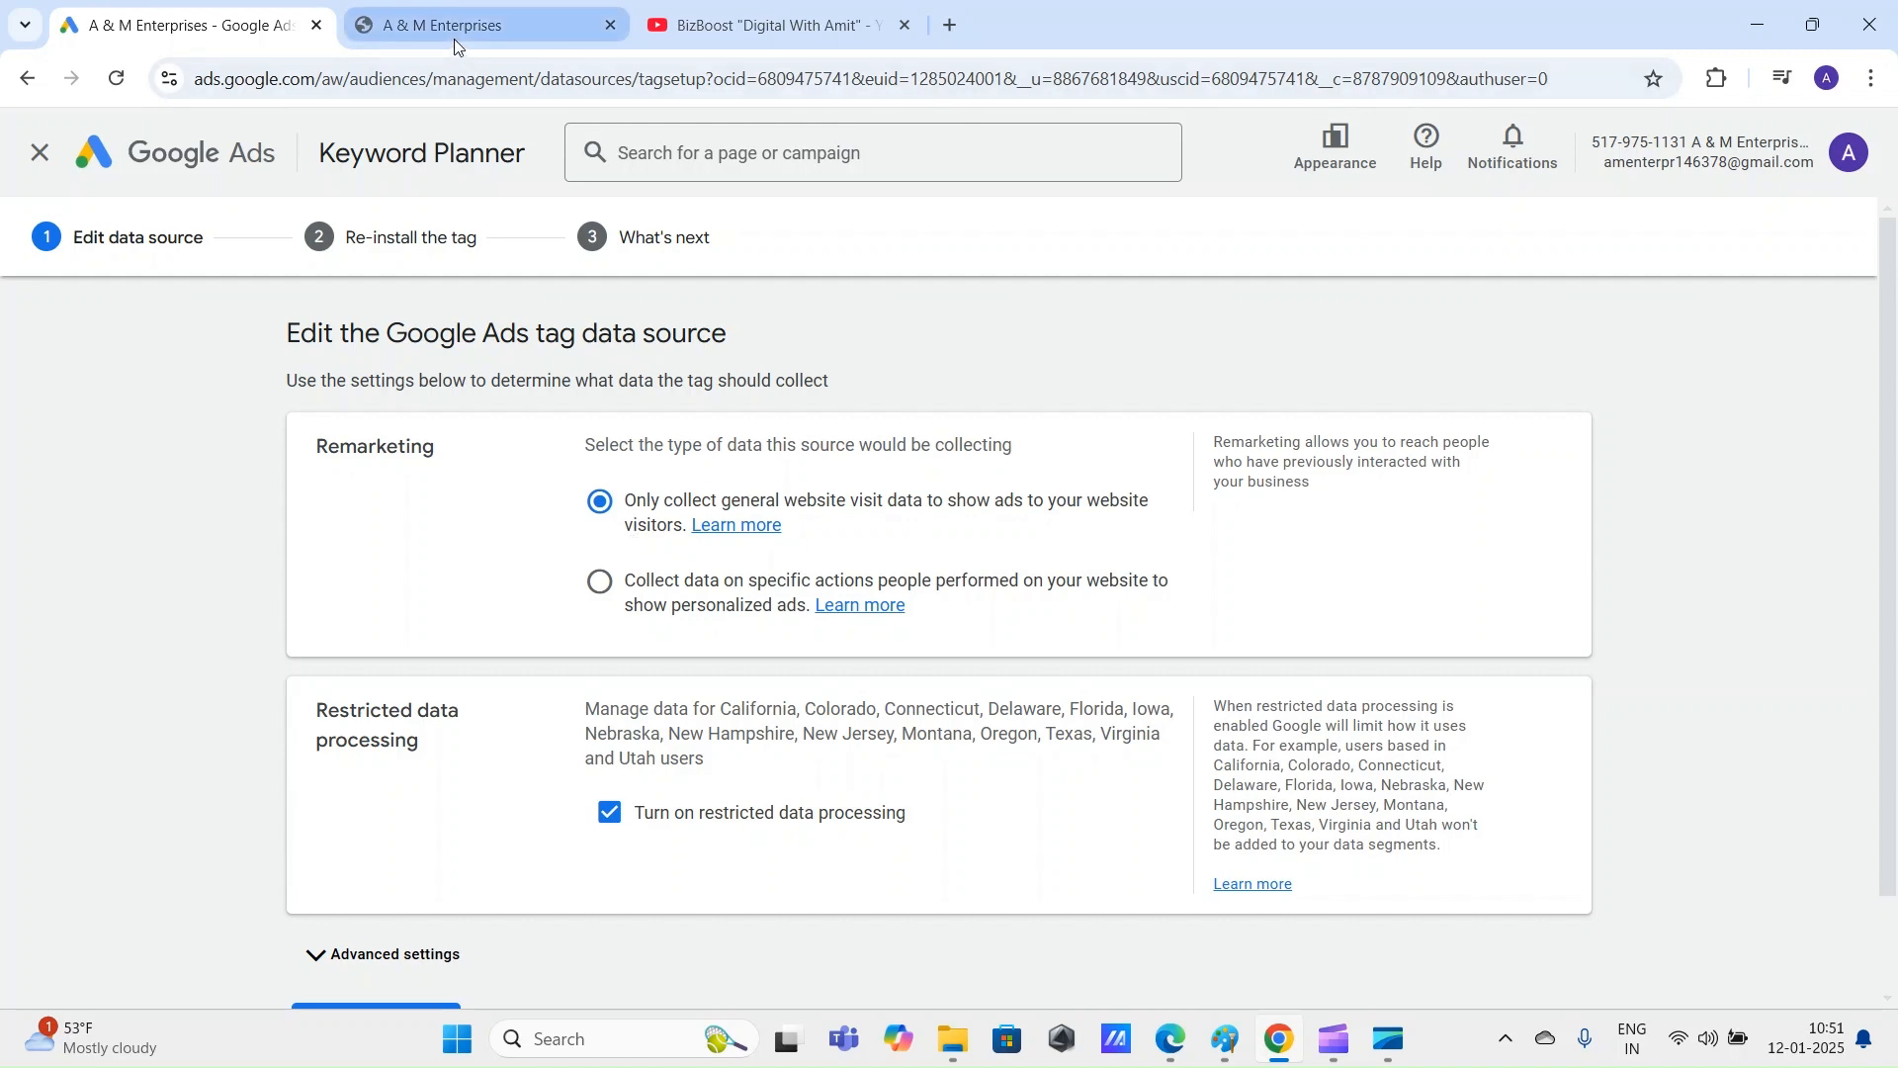
Step: Look through the A & M Enterprises home page, including its web address, services list and footer
click(546, 10)
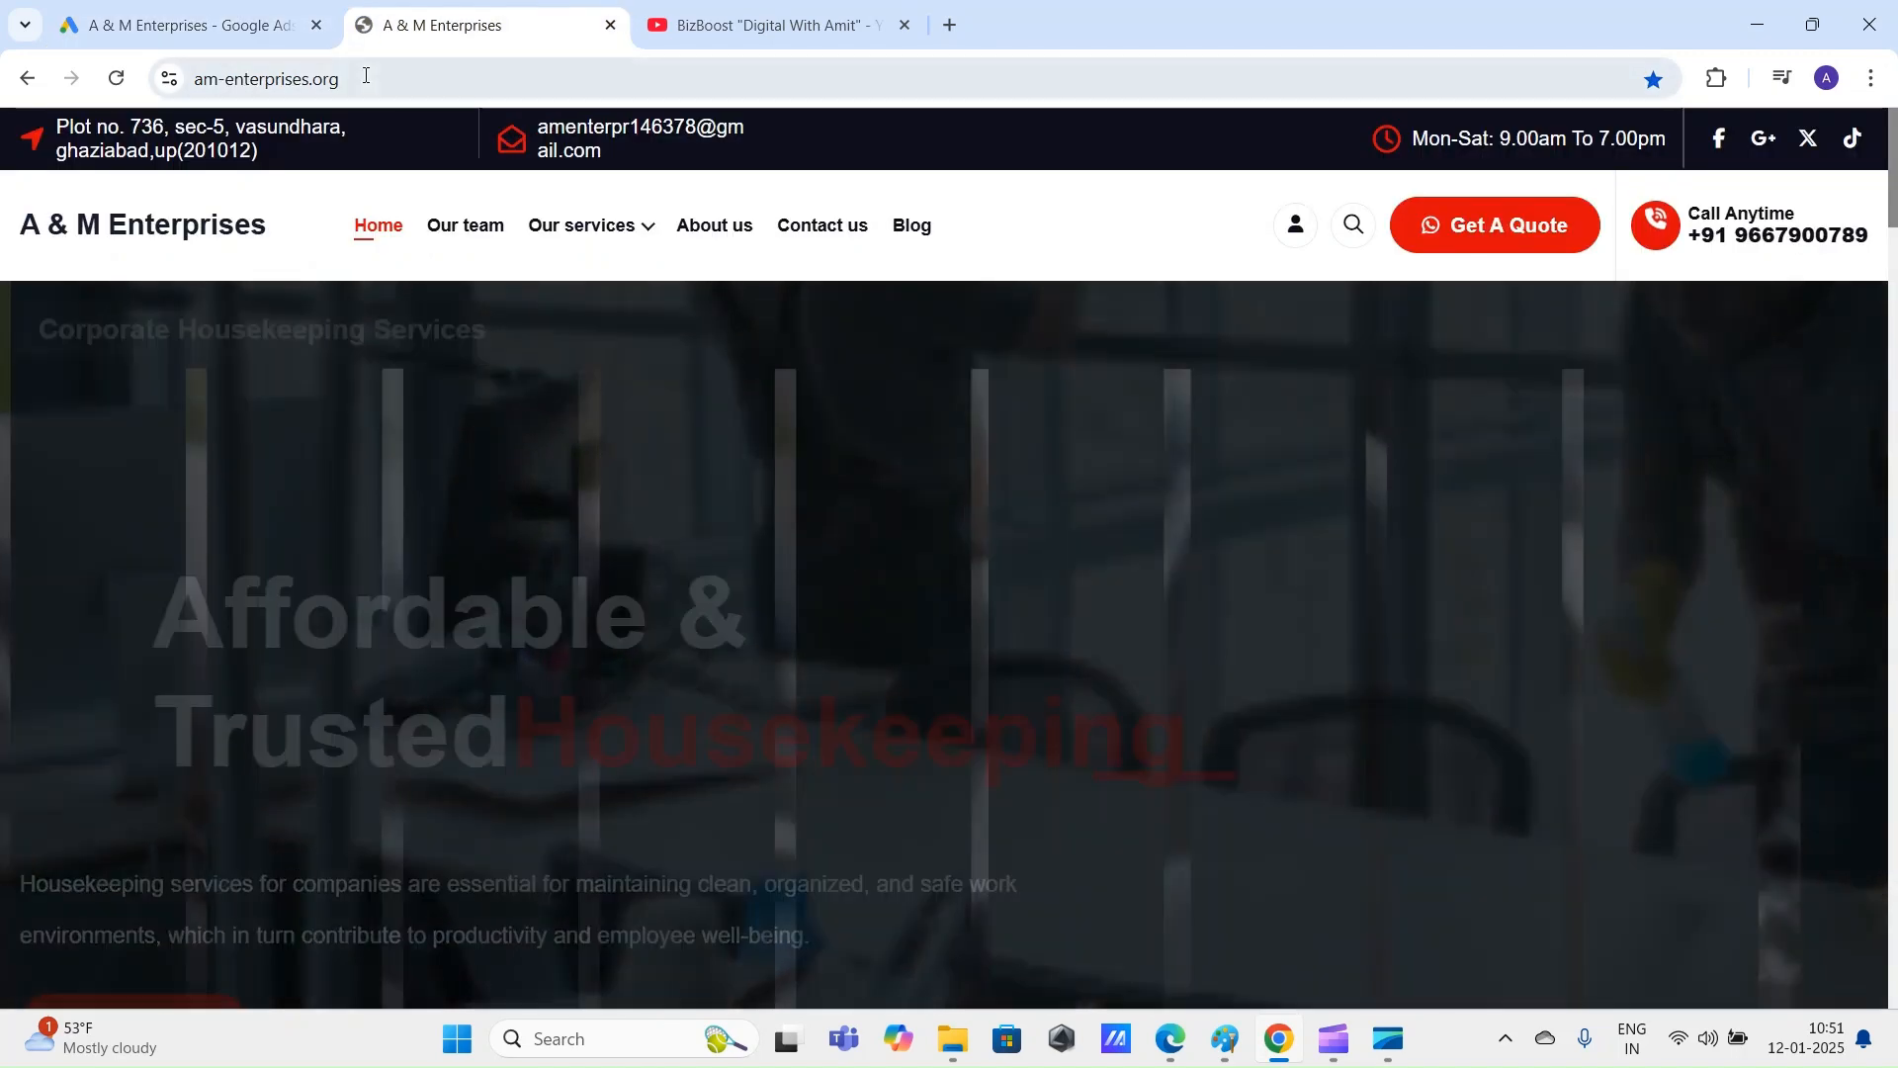
click(367, 76)
scroll(679, 514, down, 2)
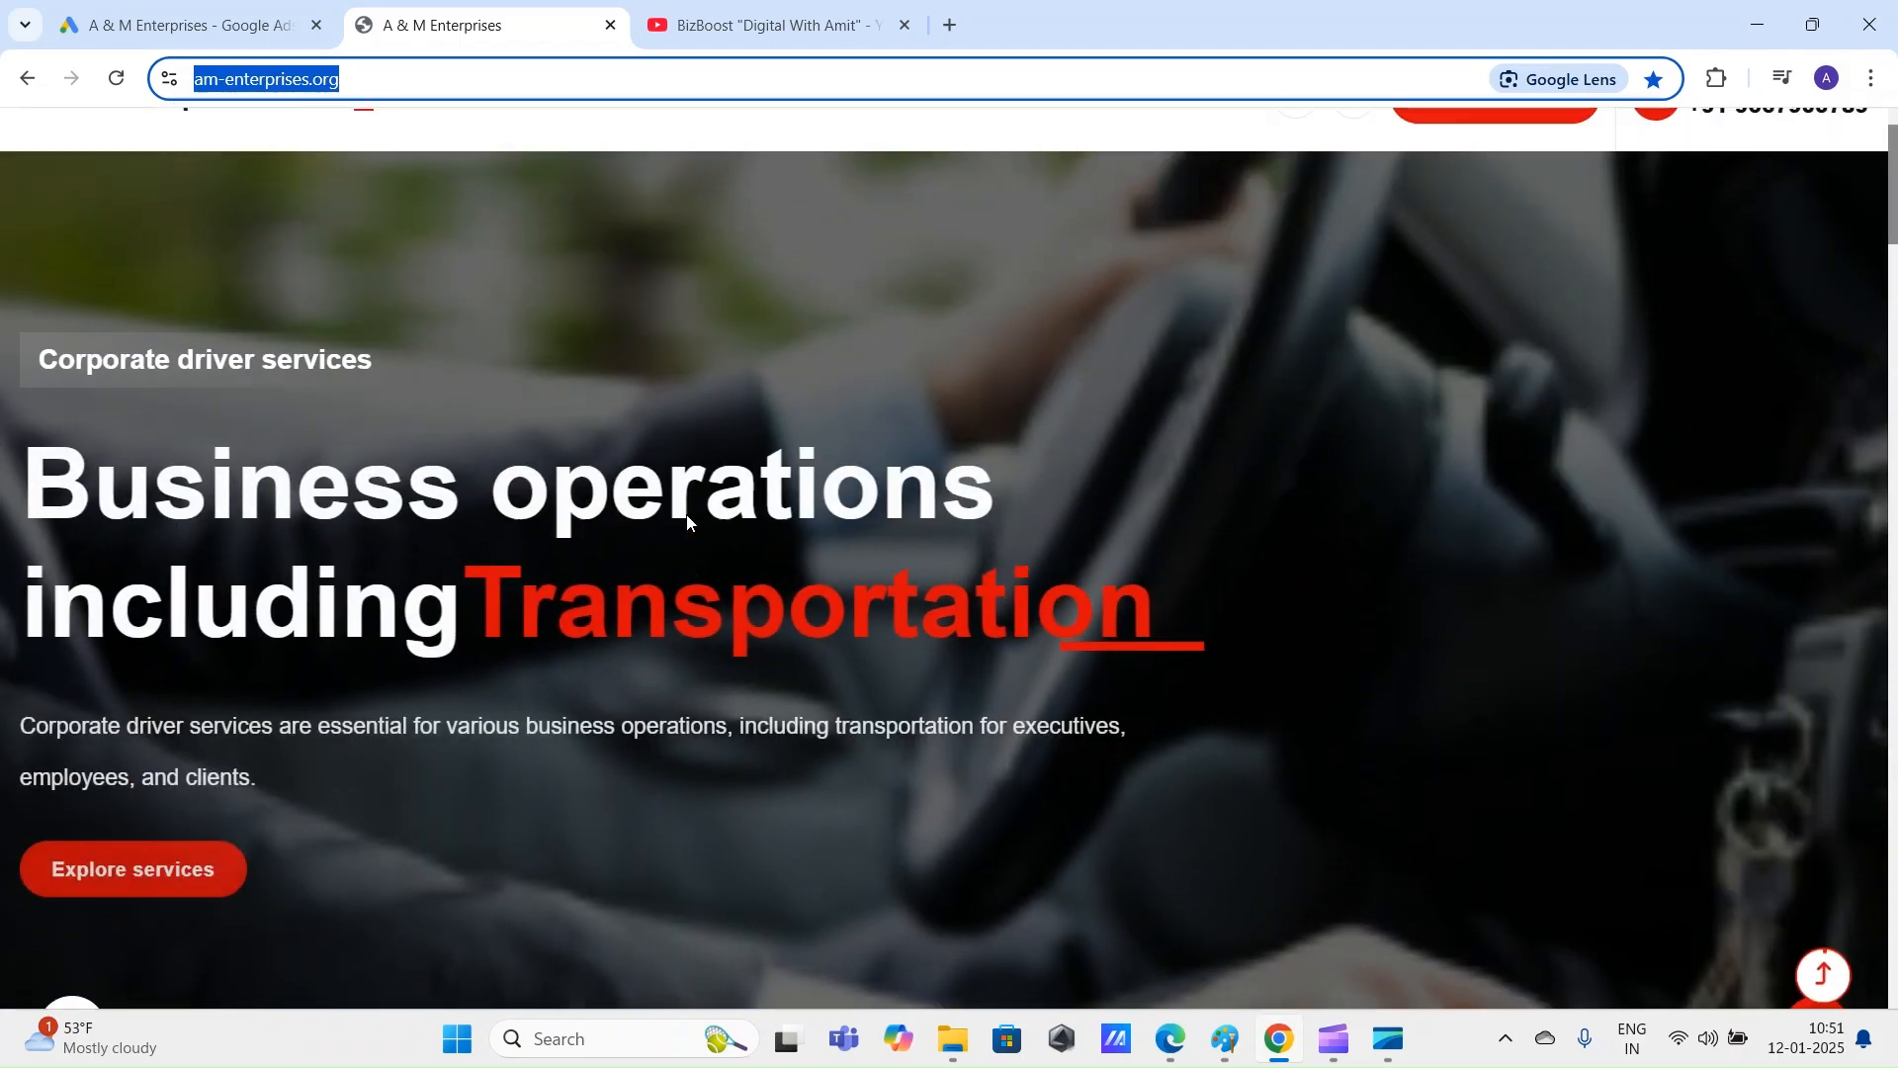
scroll(687, 519, up, 2)
mouse_move(603, 208)
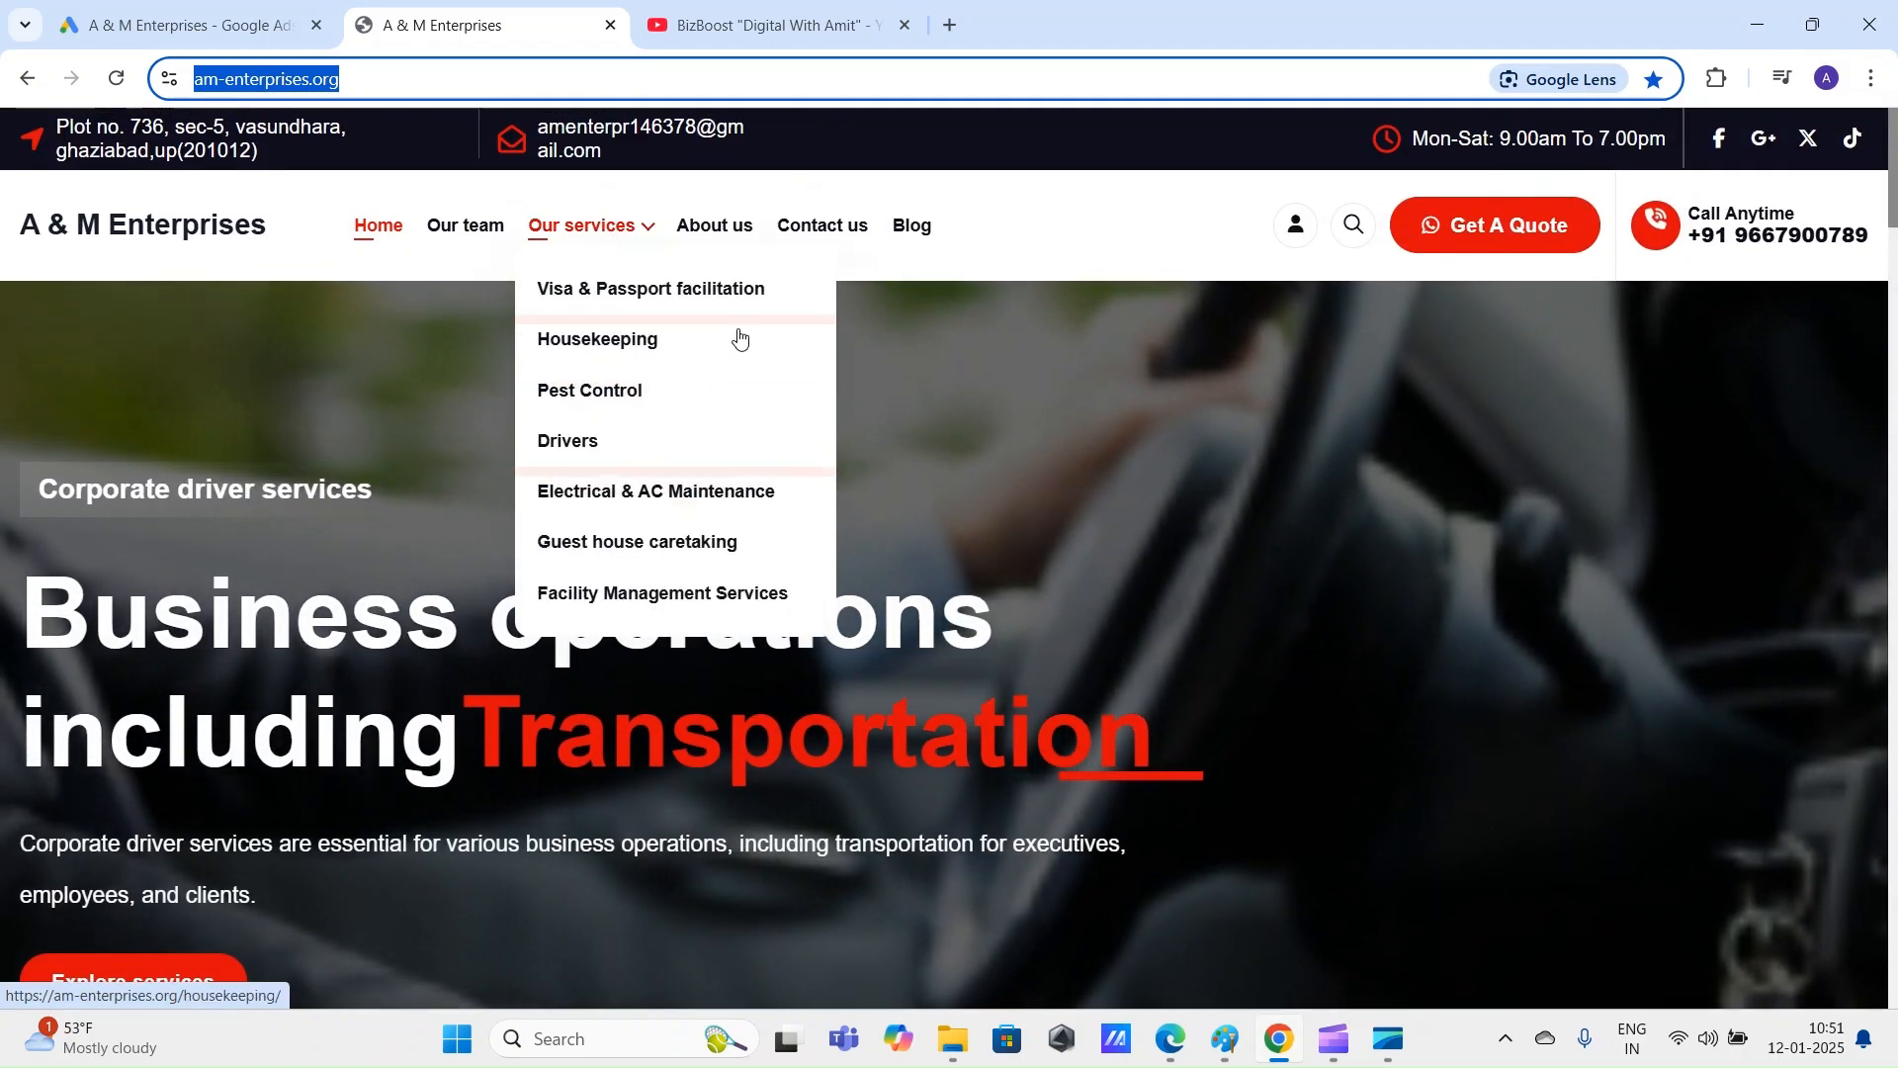
drag(1894, 170, 1897, 1029)
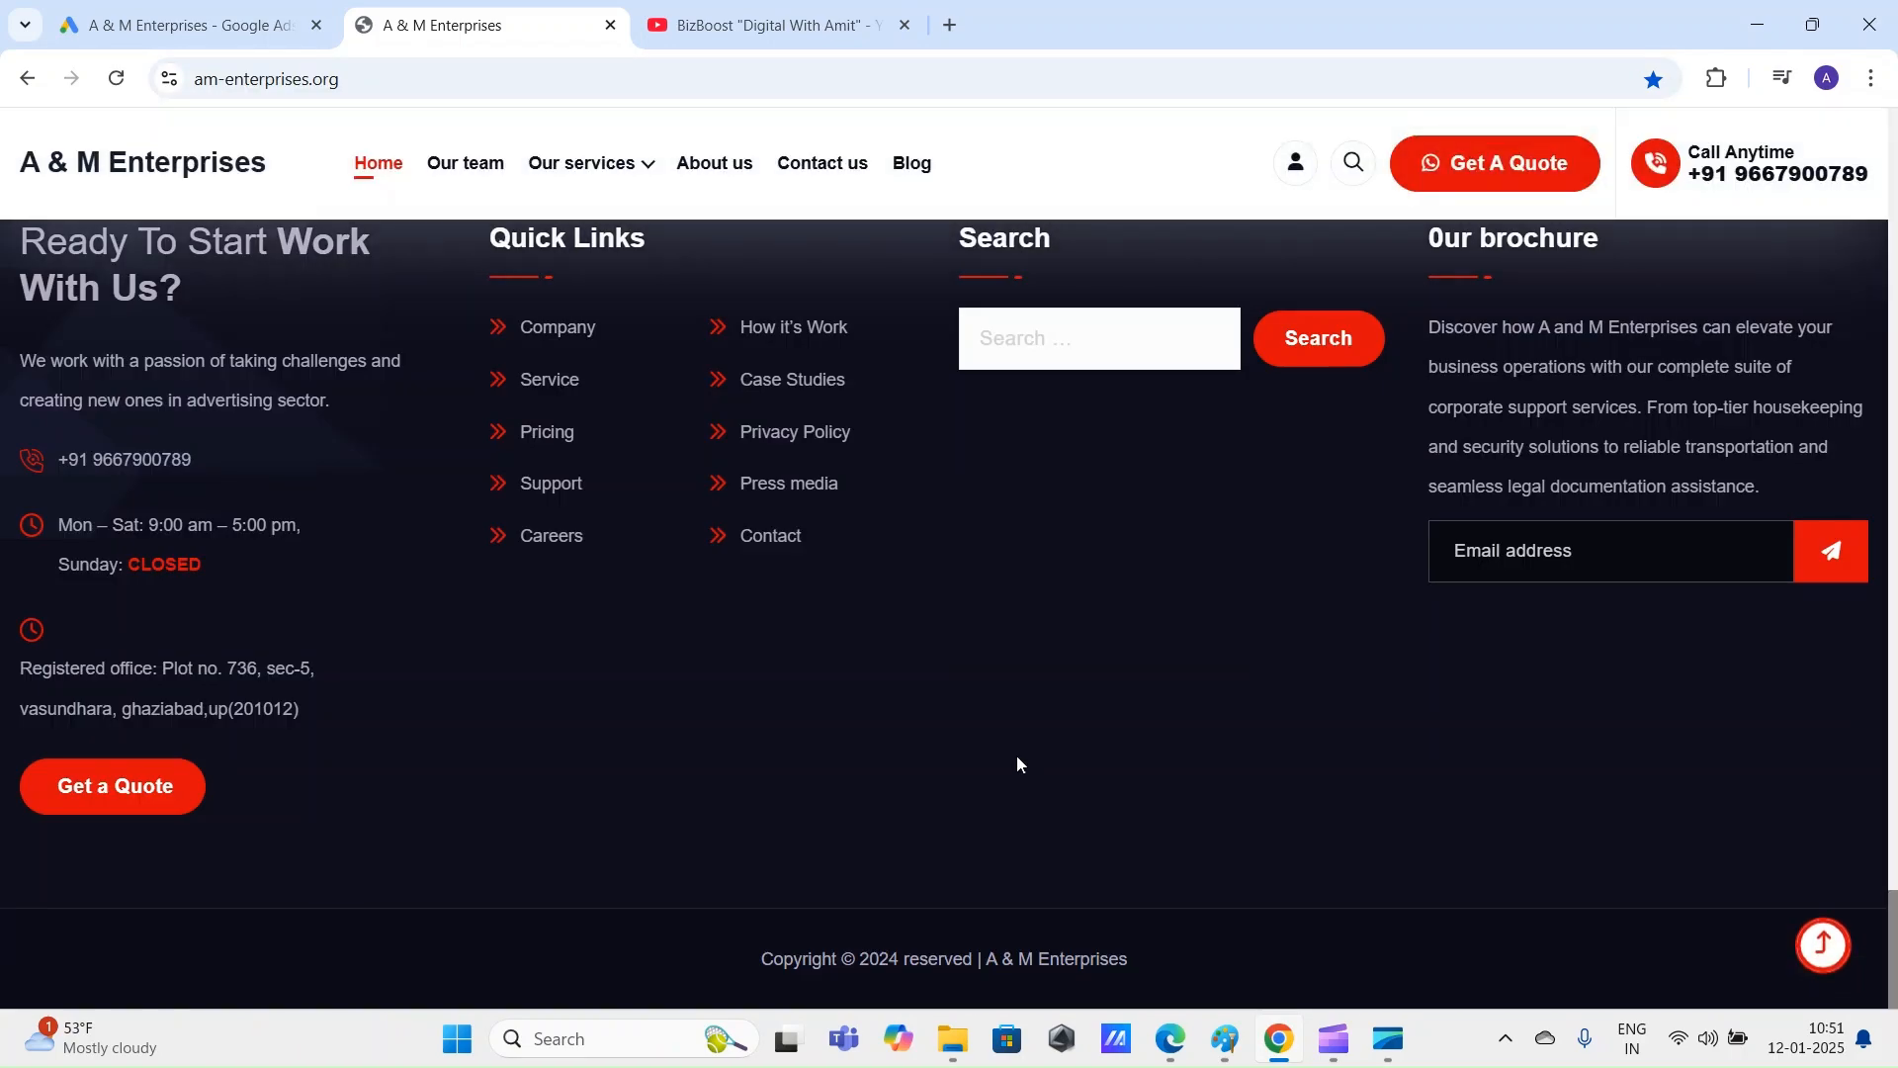
scroll(1016, 755, up, 10)
Step: Open the article on housekeeping services for companies, look through its address and content, and return to Google Ads
click(285, 850)
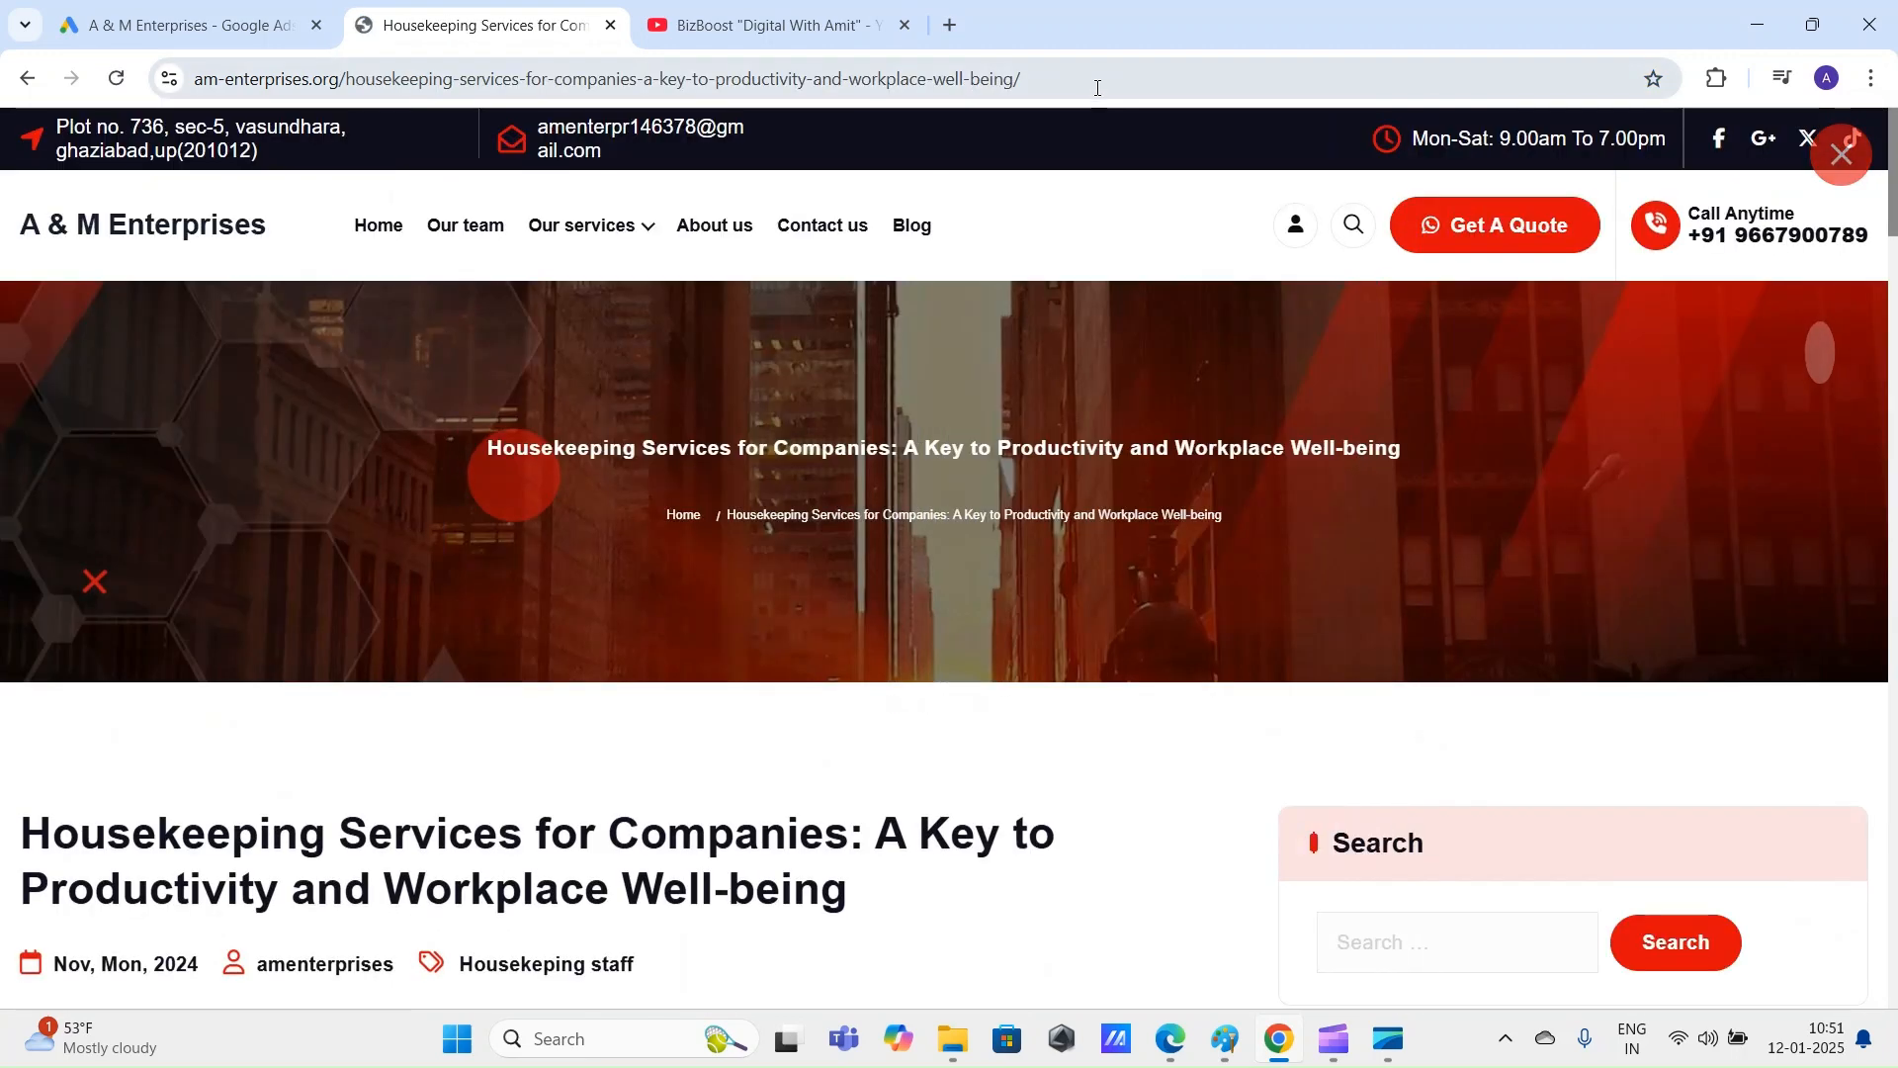
click(1003, 79)
click(366, 617)
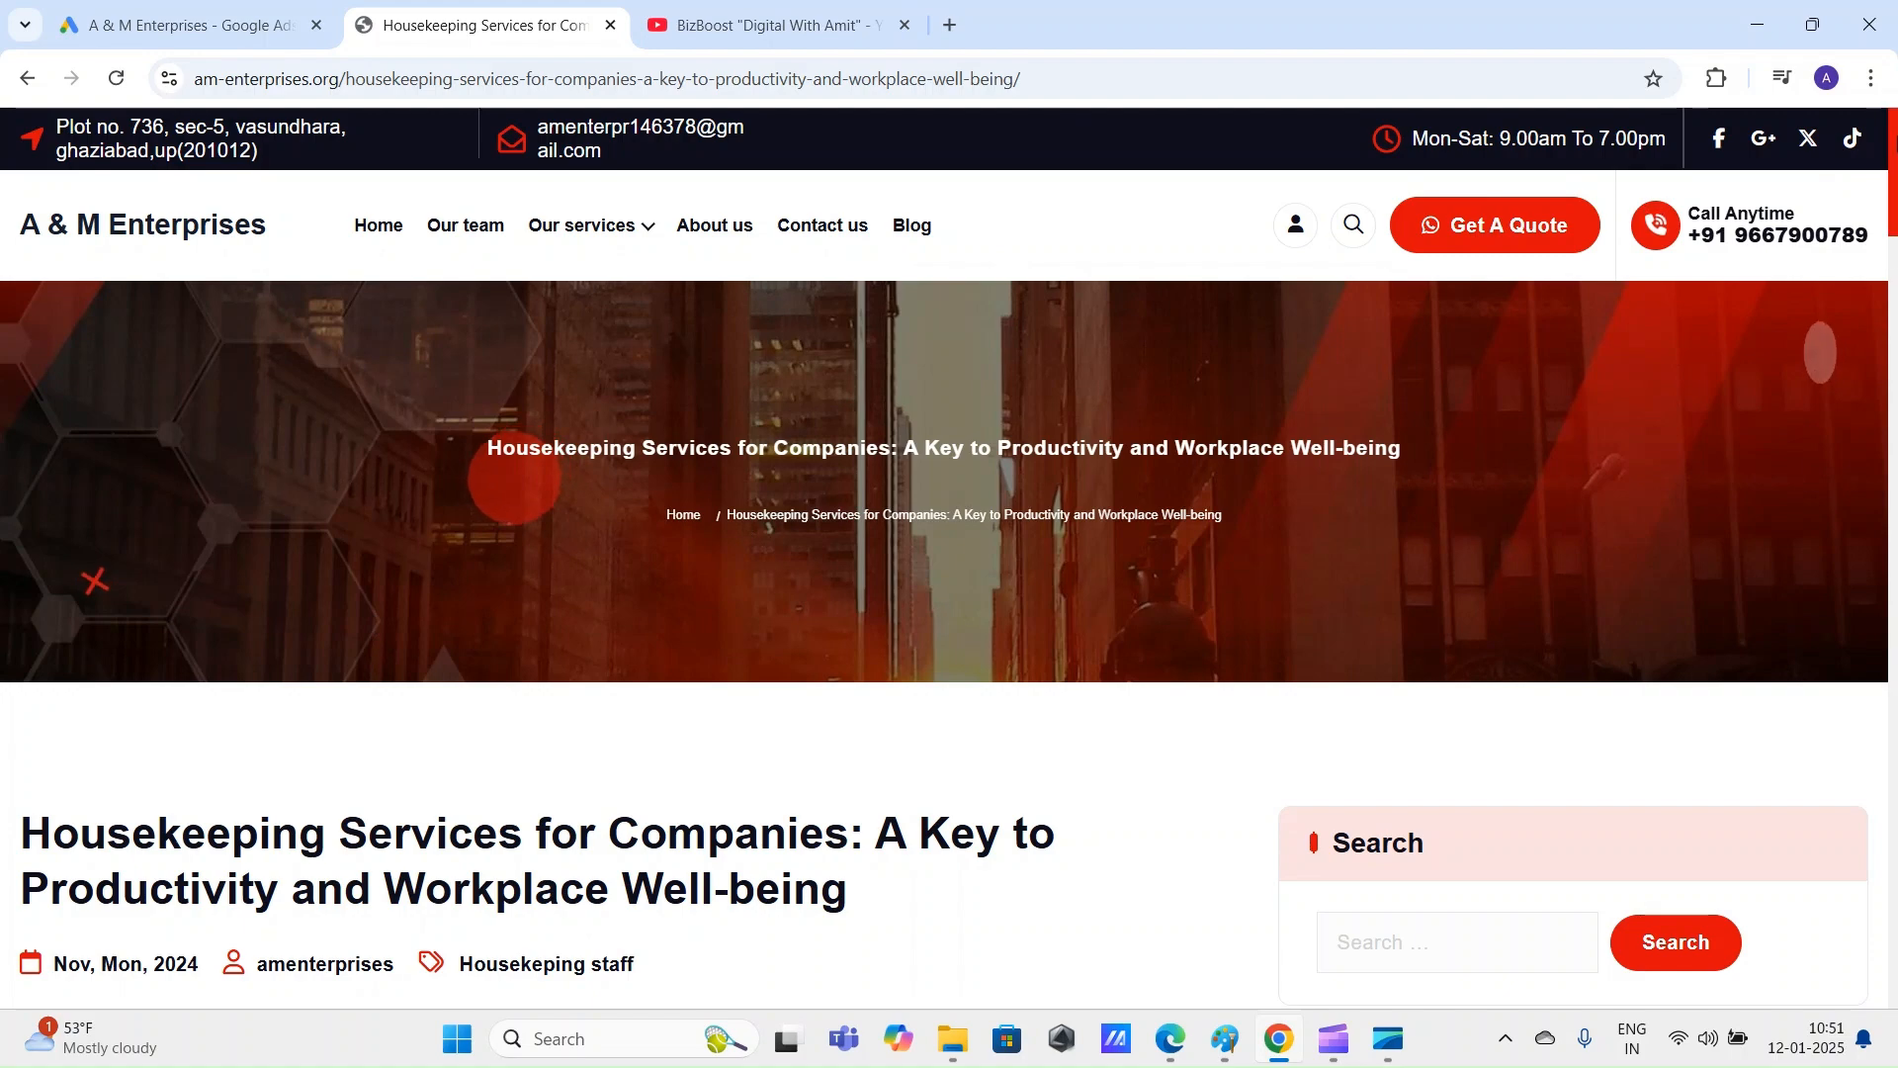
drag(1894, 148, 1629, 501)
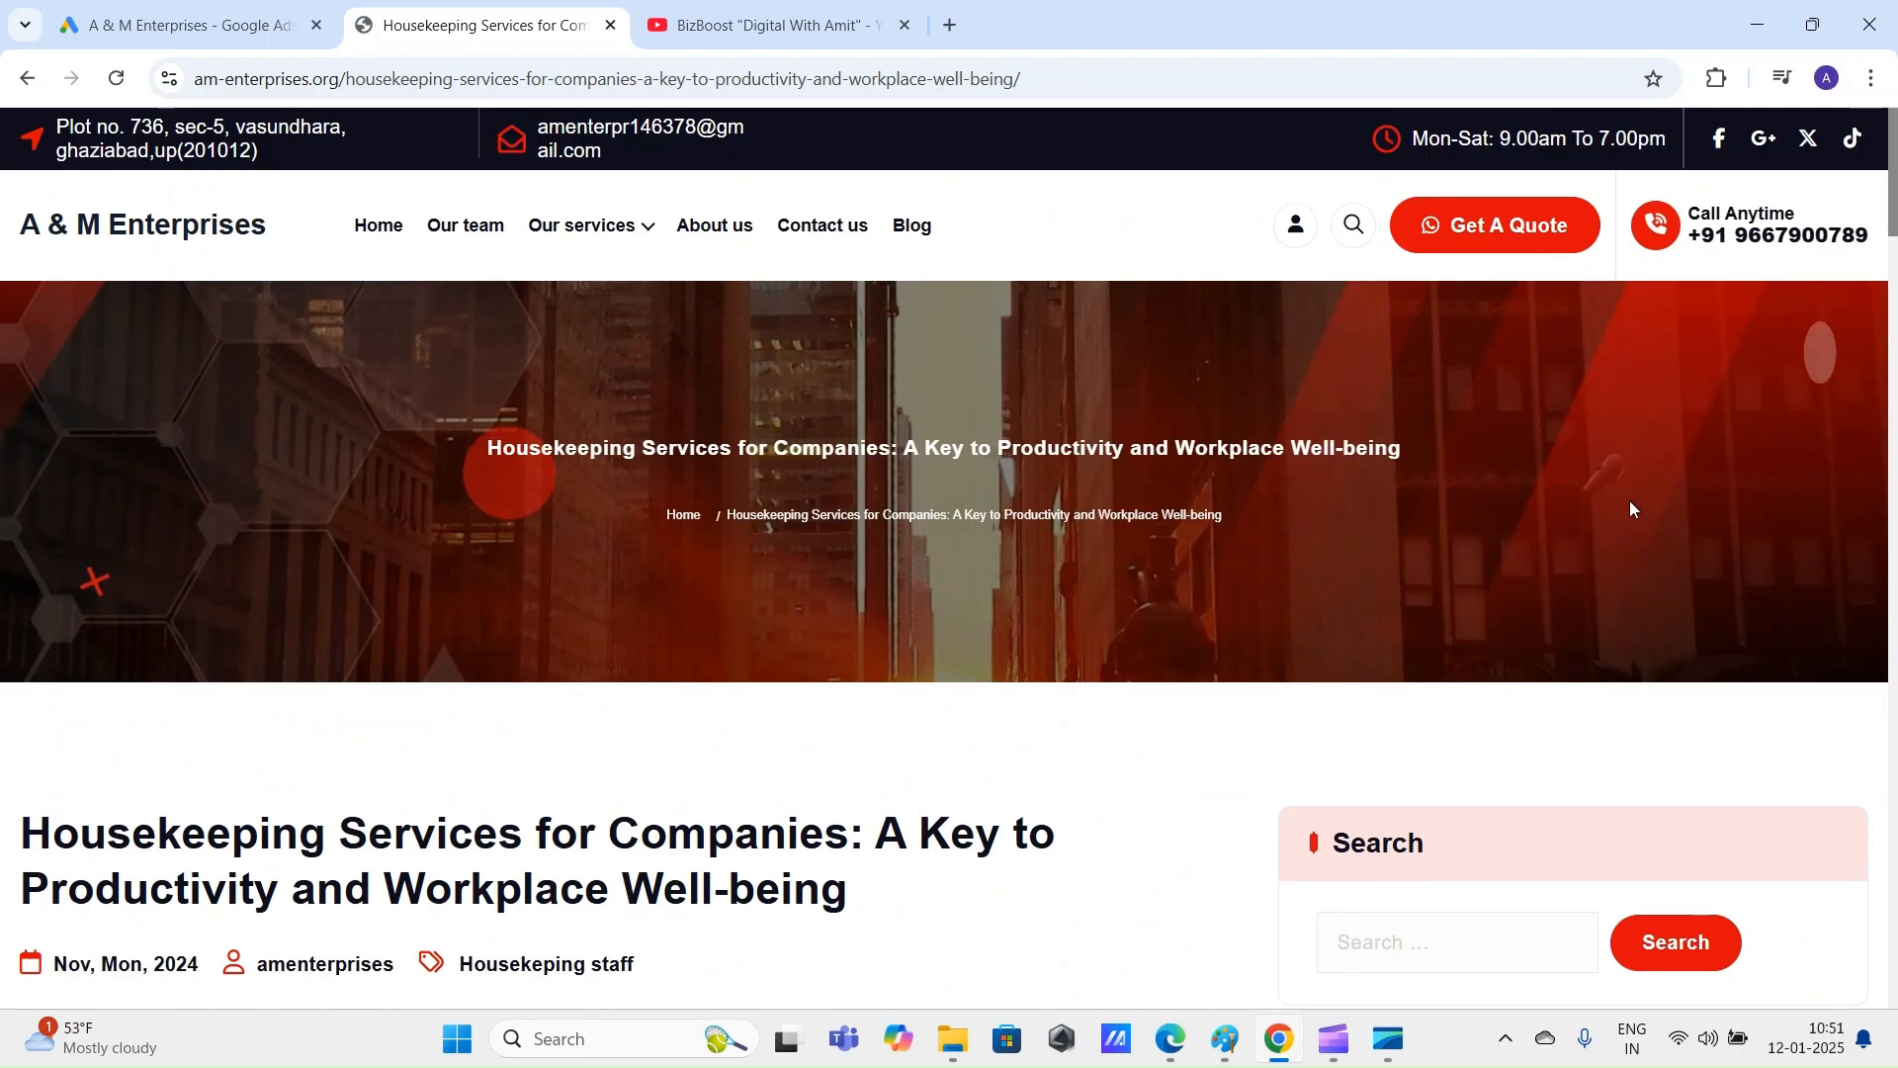
scroll(1632, 491, down, 5)
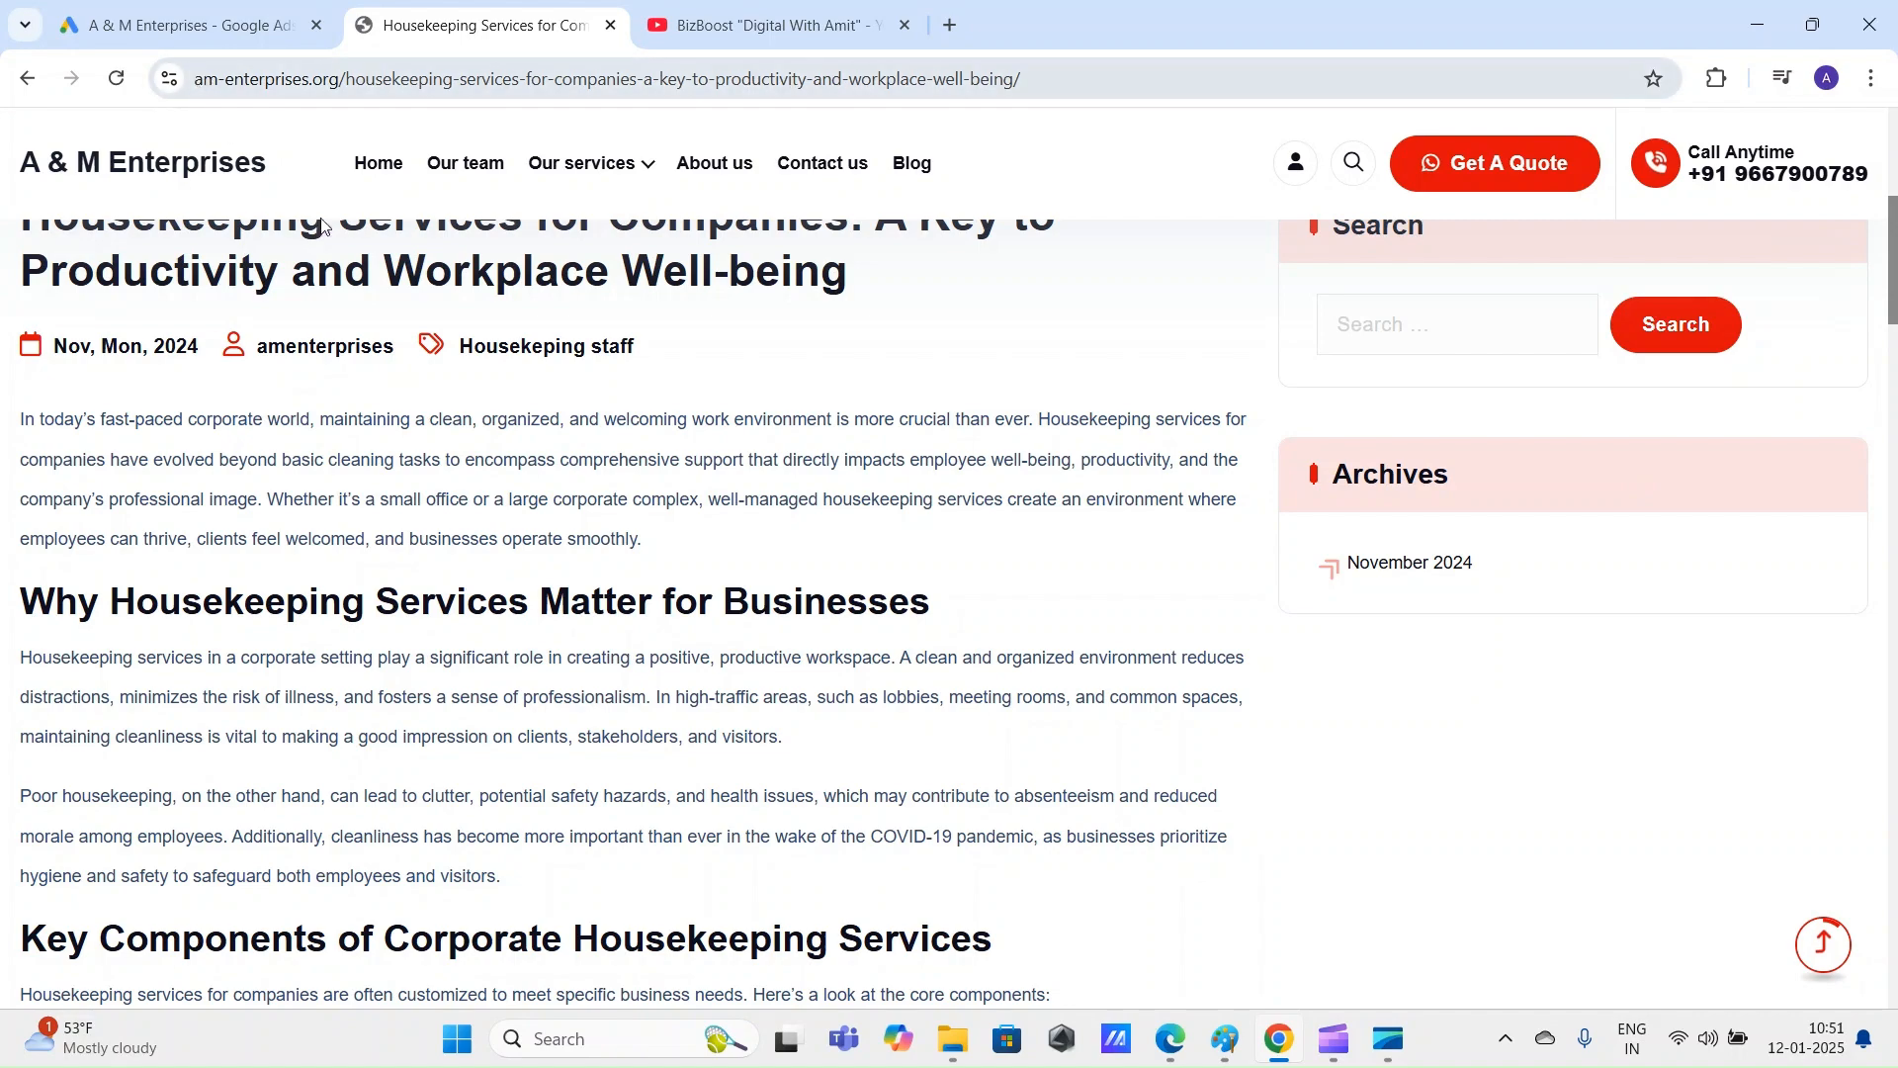
scroll(1051, 620, up, 5)
scroll(1054, 619, up, 2)
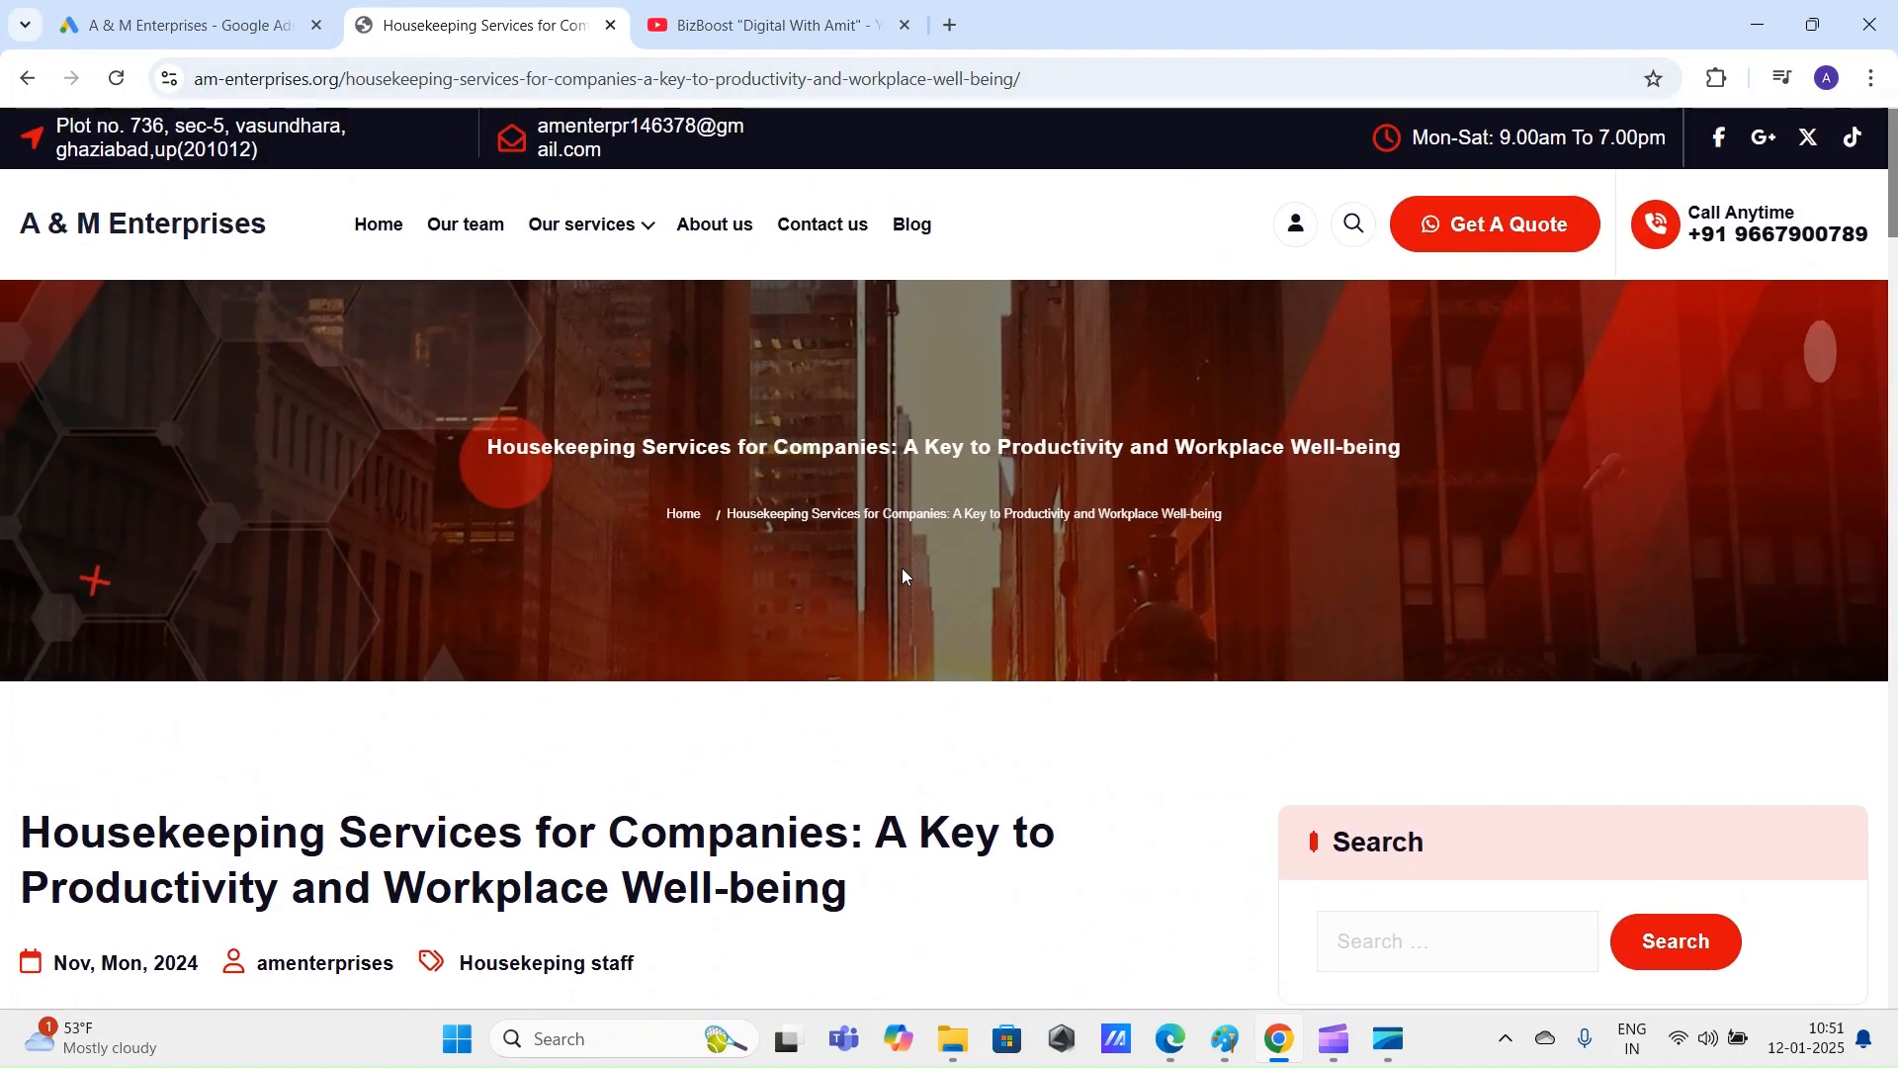
scroll(902, 567, down, 6)
scroll(904, 576, down, 15)
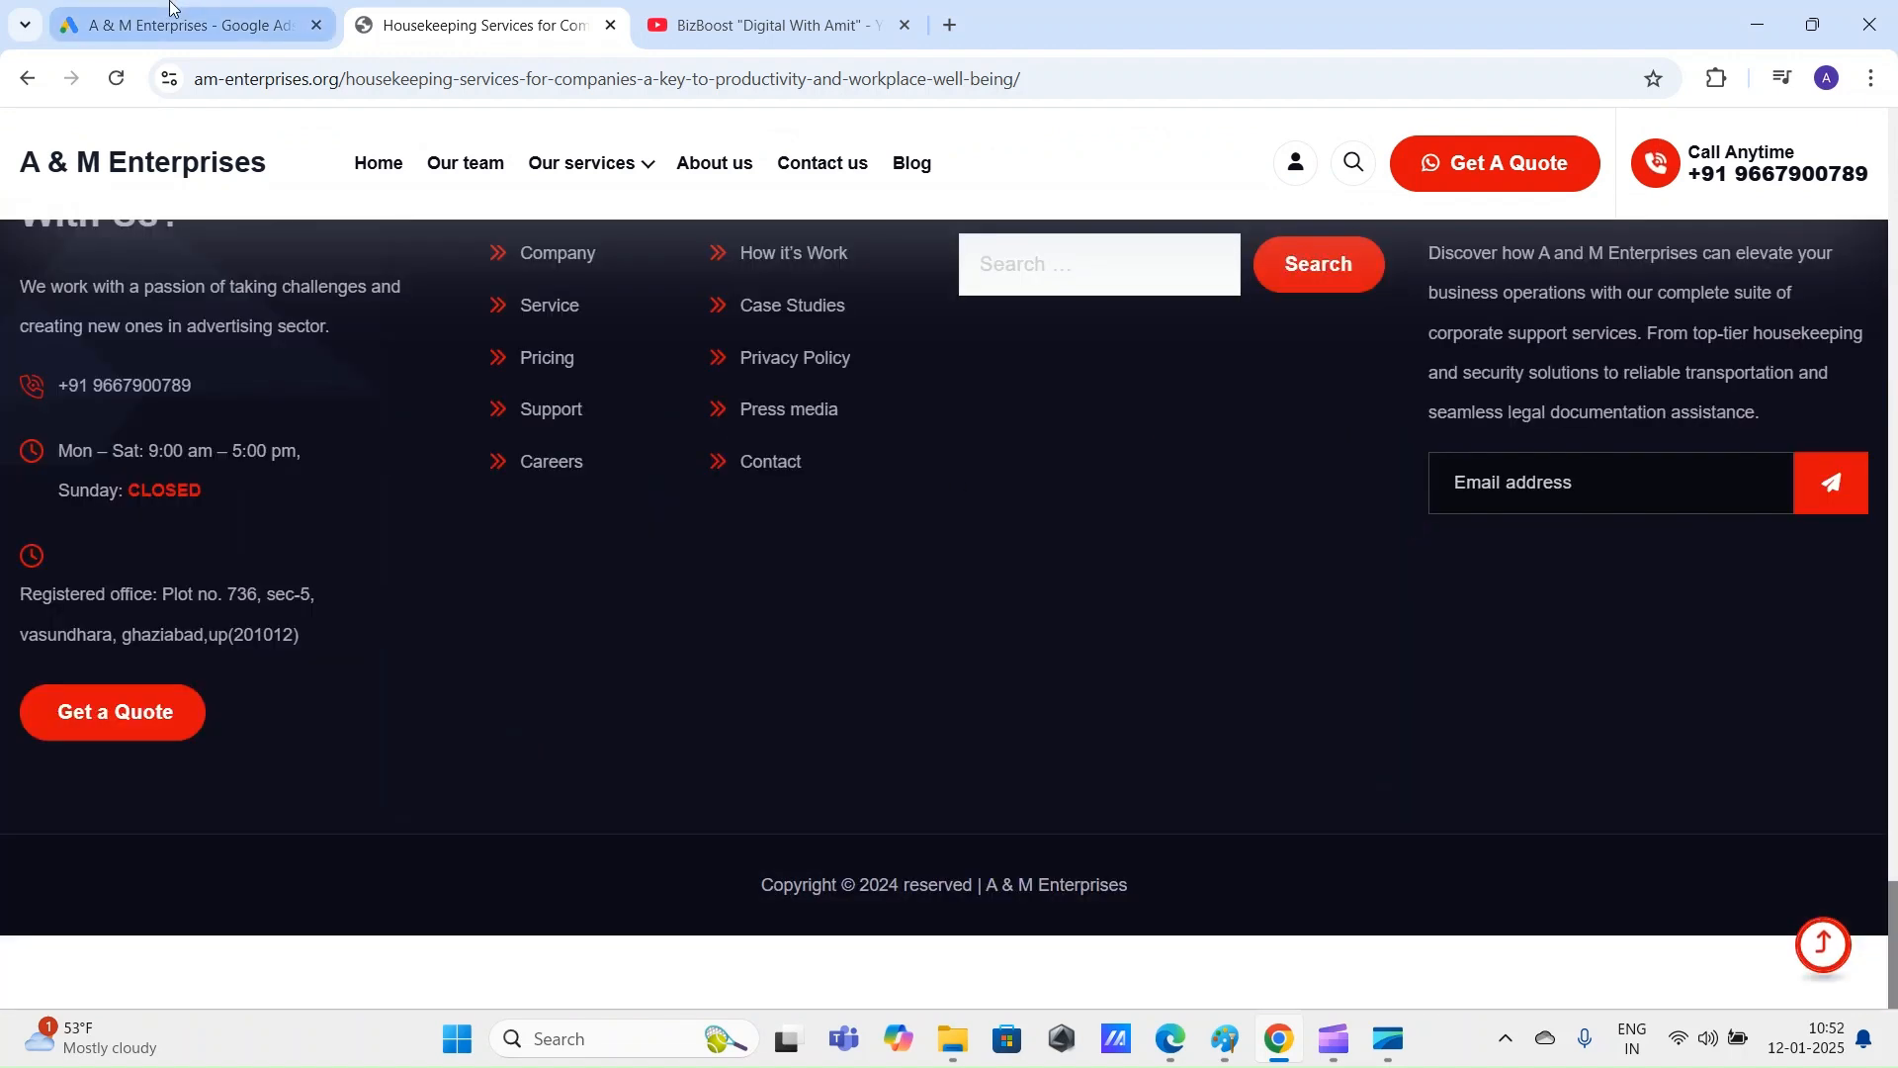
click(171, 8)
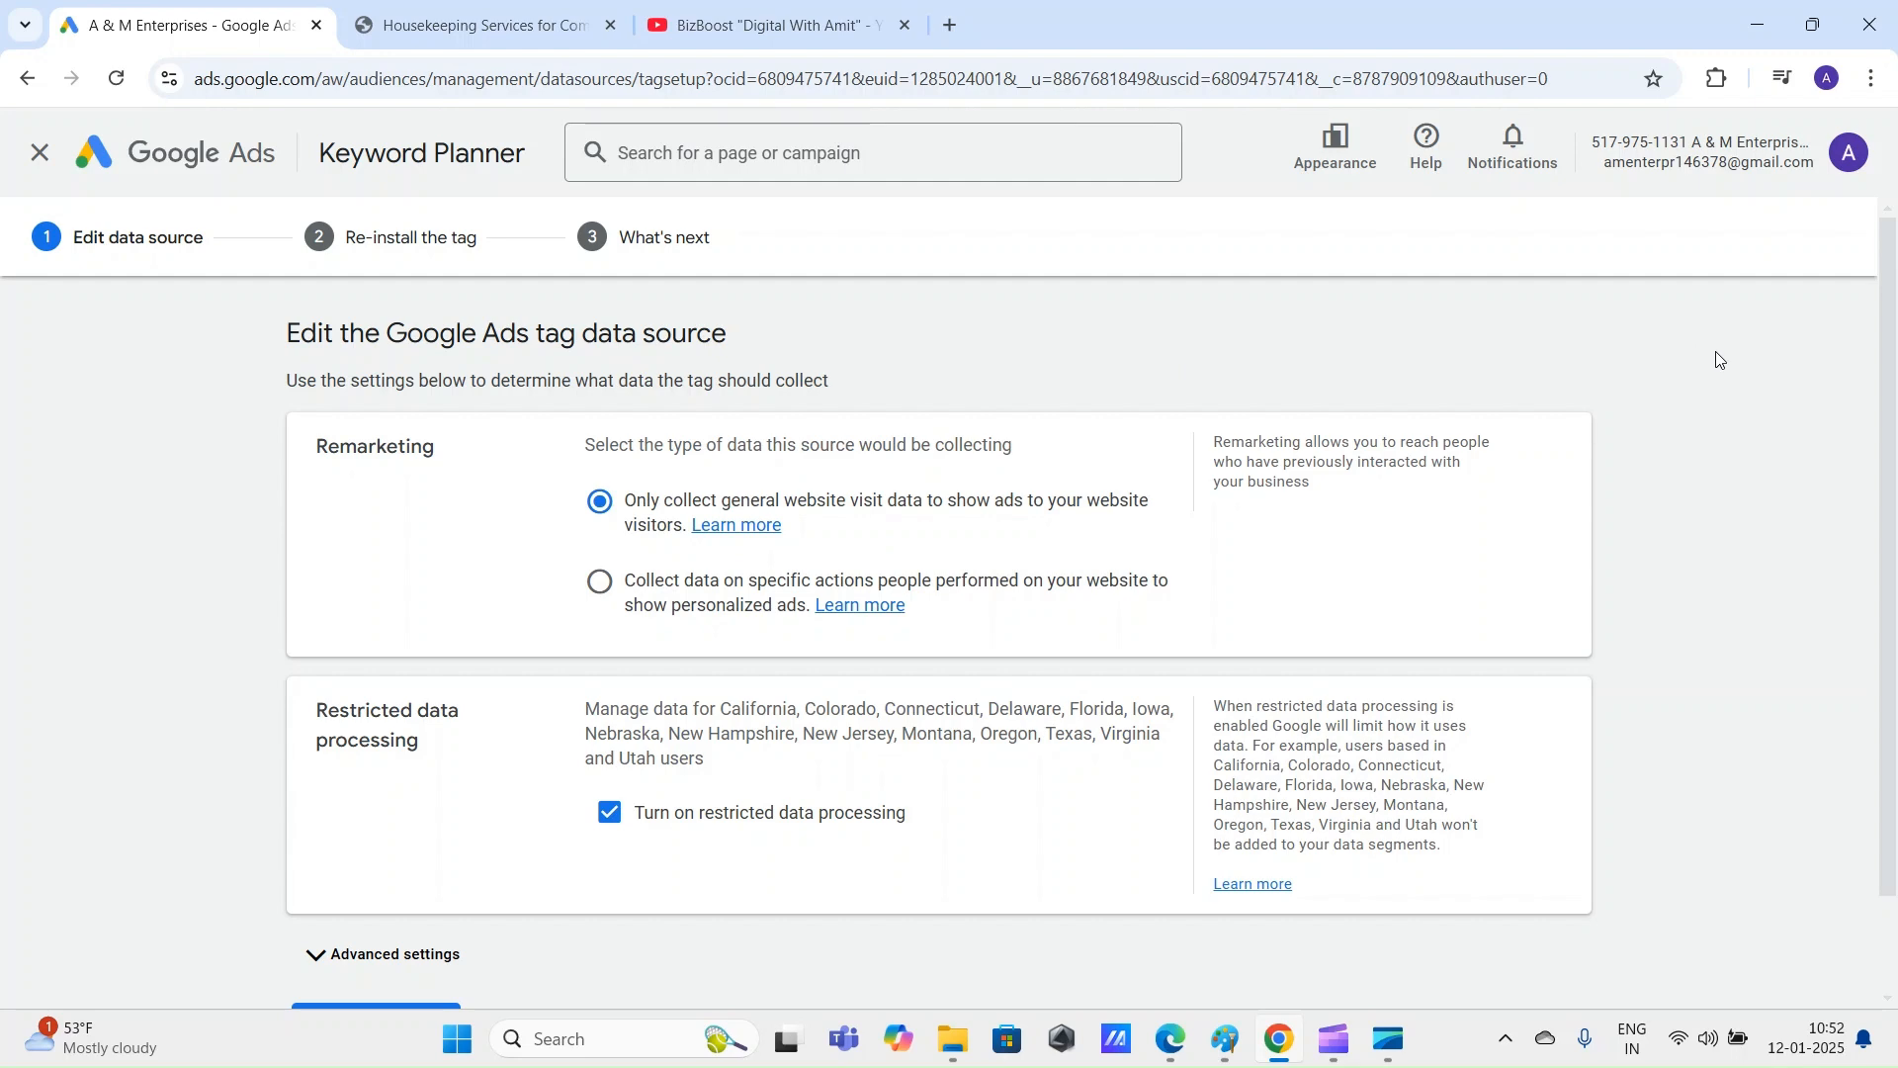
Step: Revisit the housekeeping article to check its footer search box and reply form, and return to the tag settings
click(474, 25)
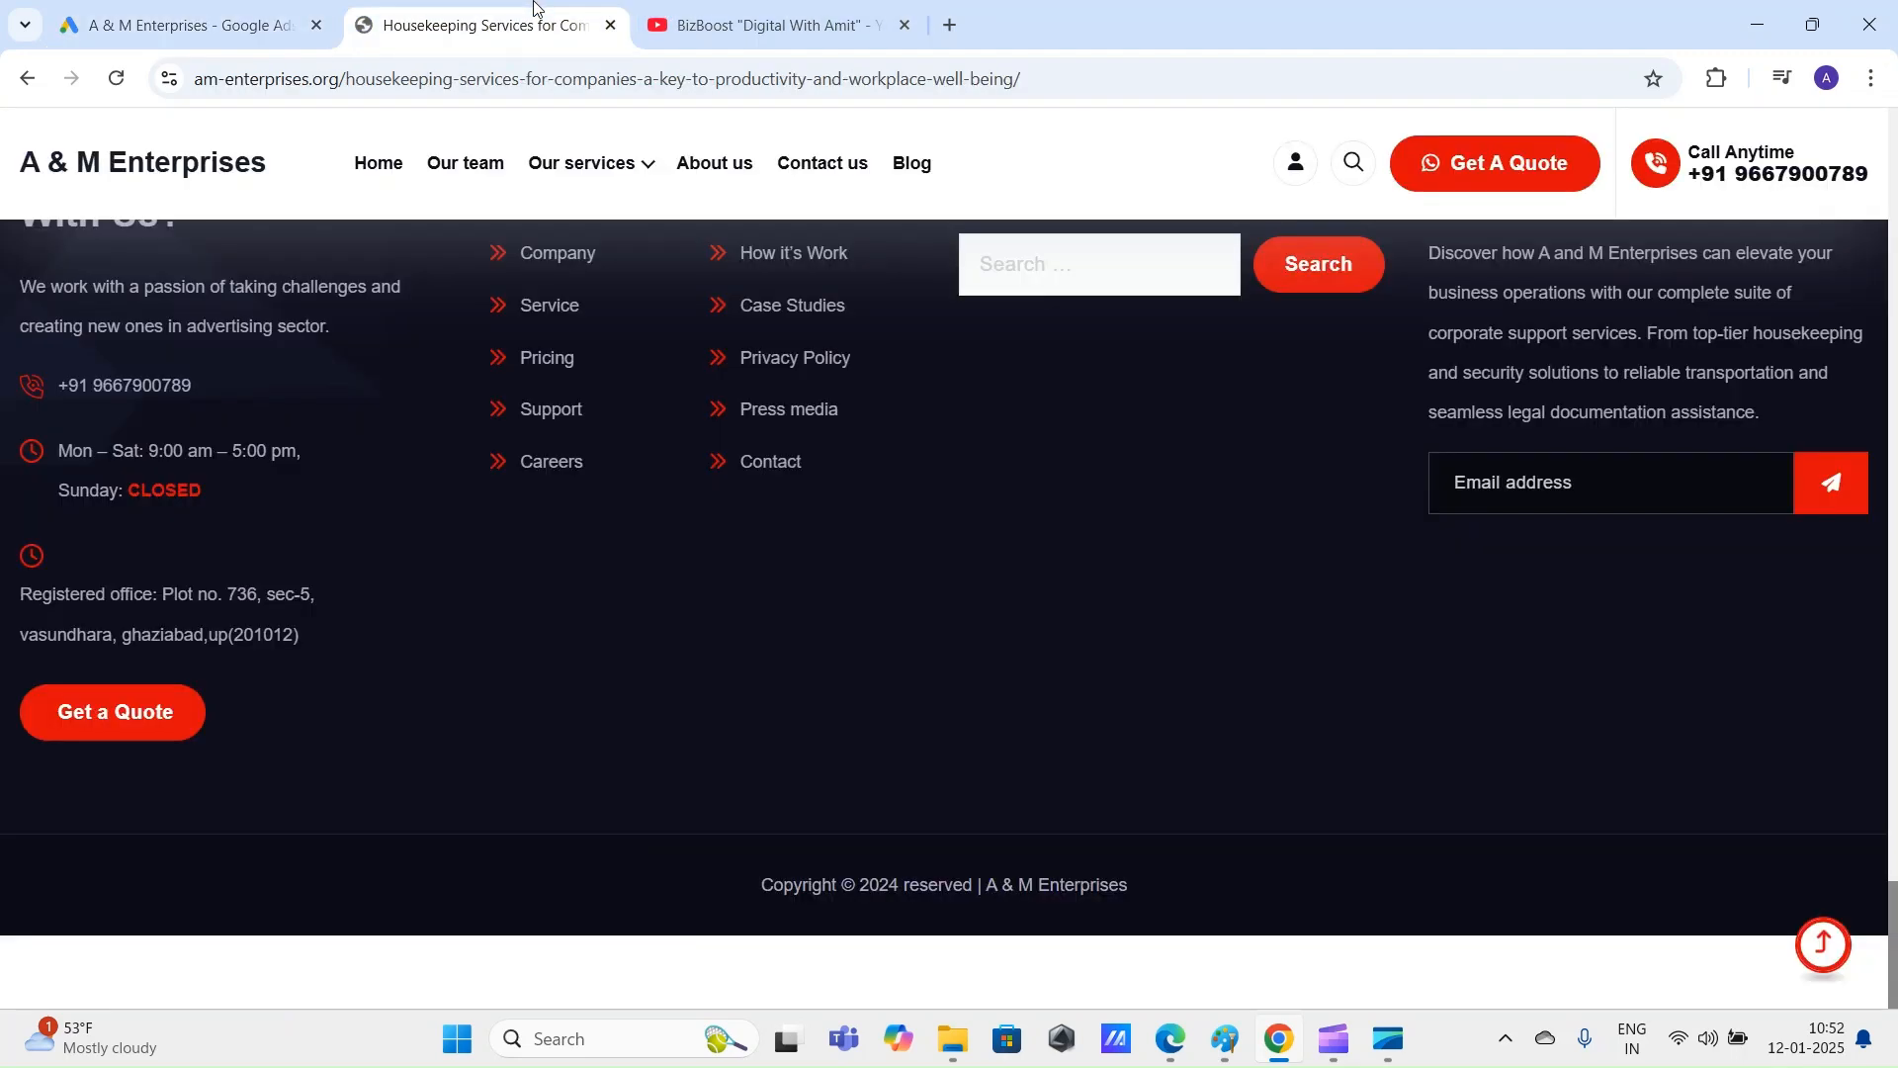
scroll(1093, 540, up, 2)
click(1093, 633)
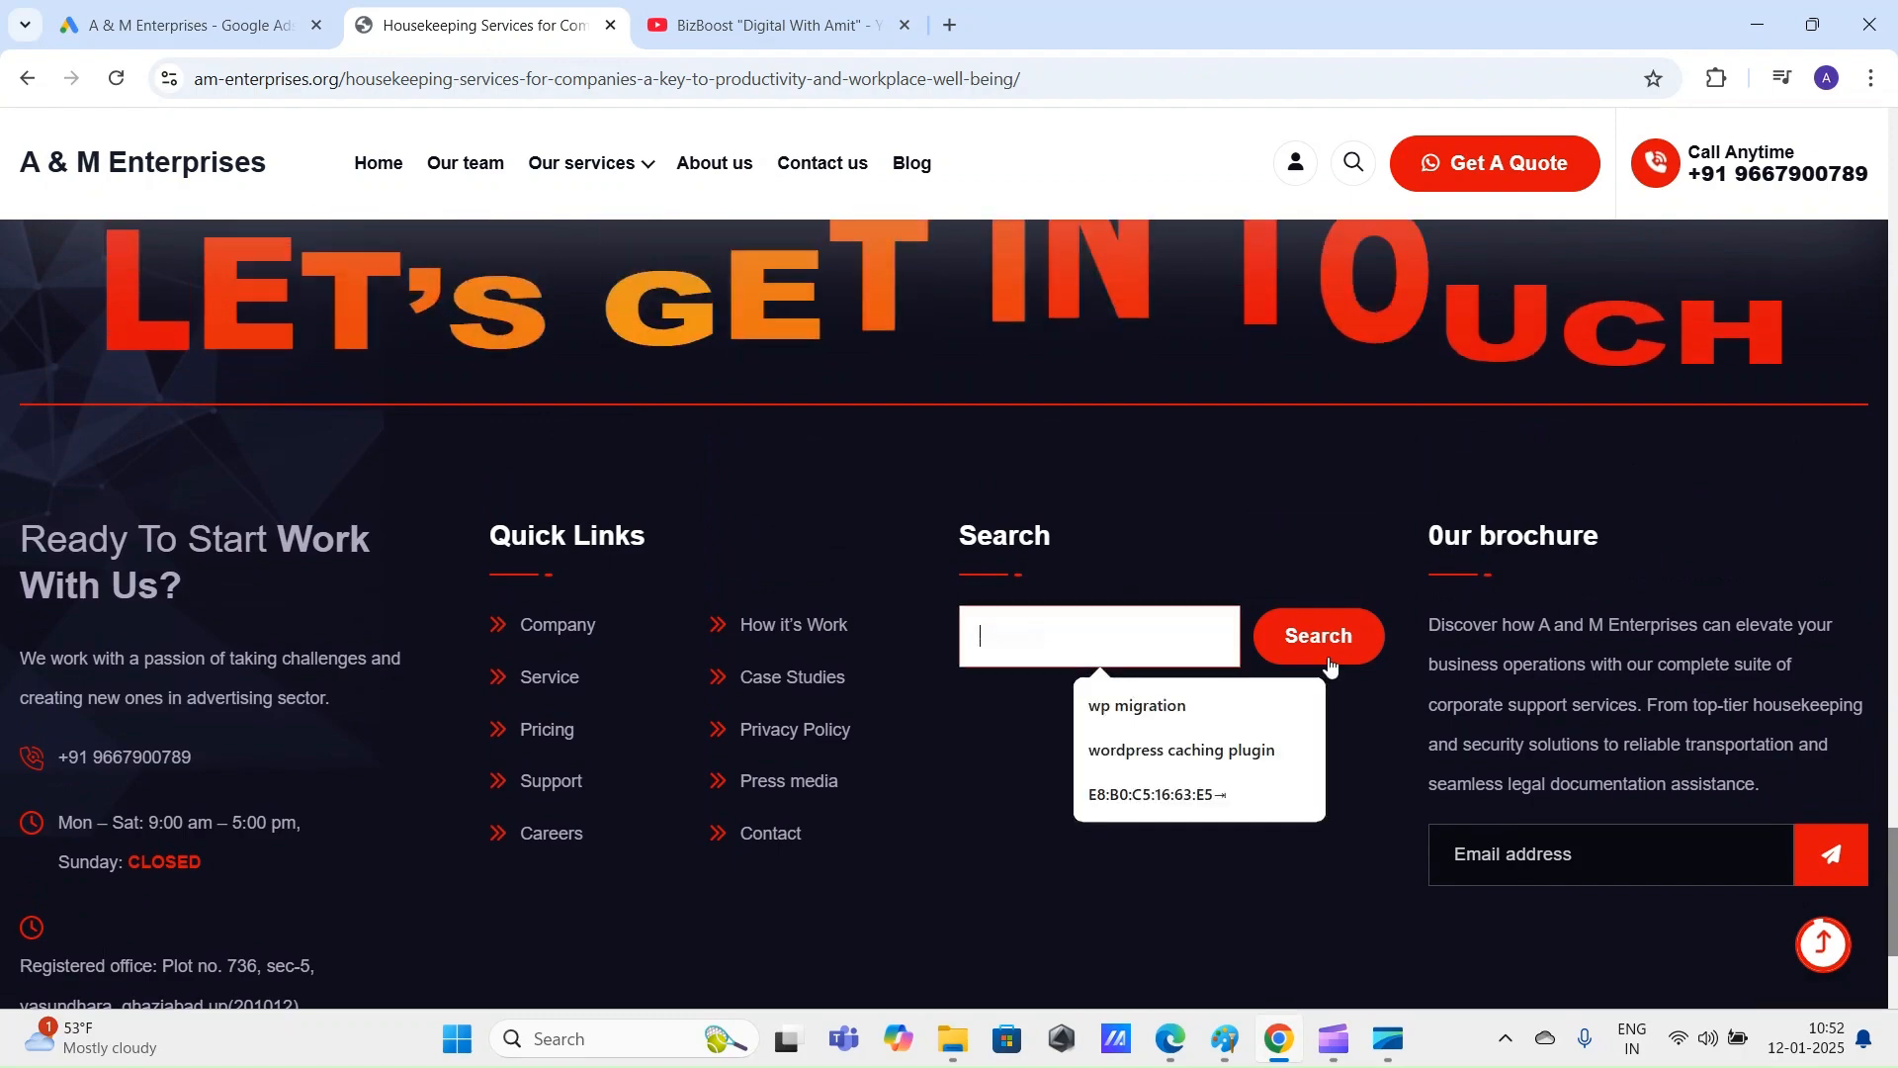
click(1331, 736)
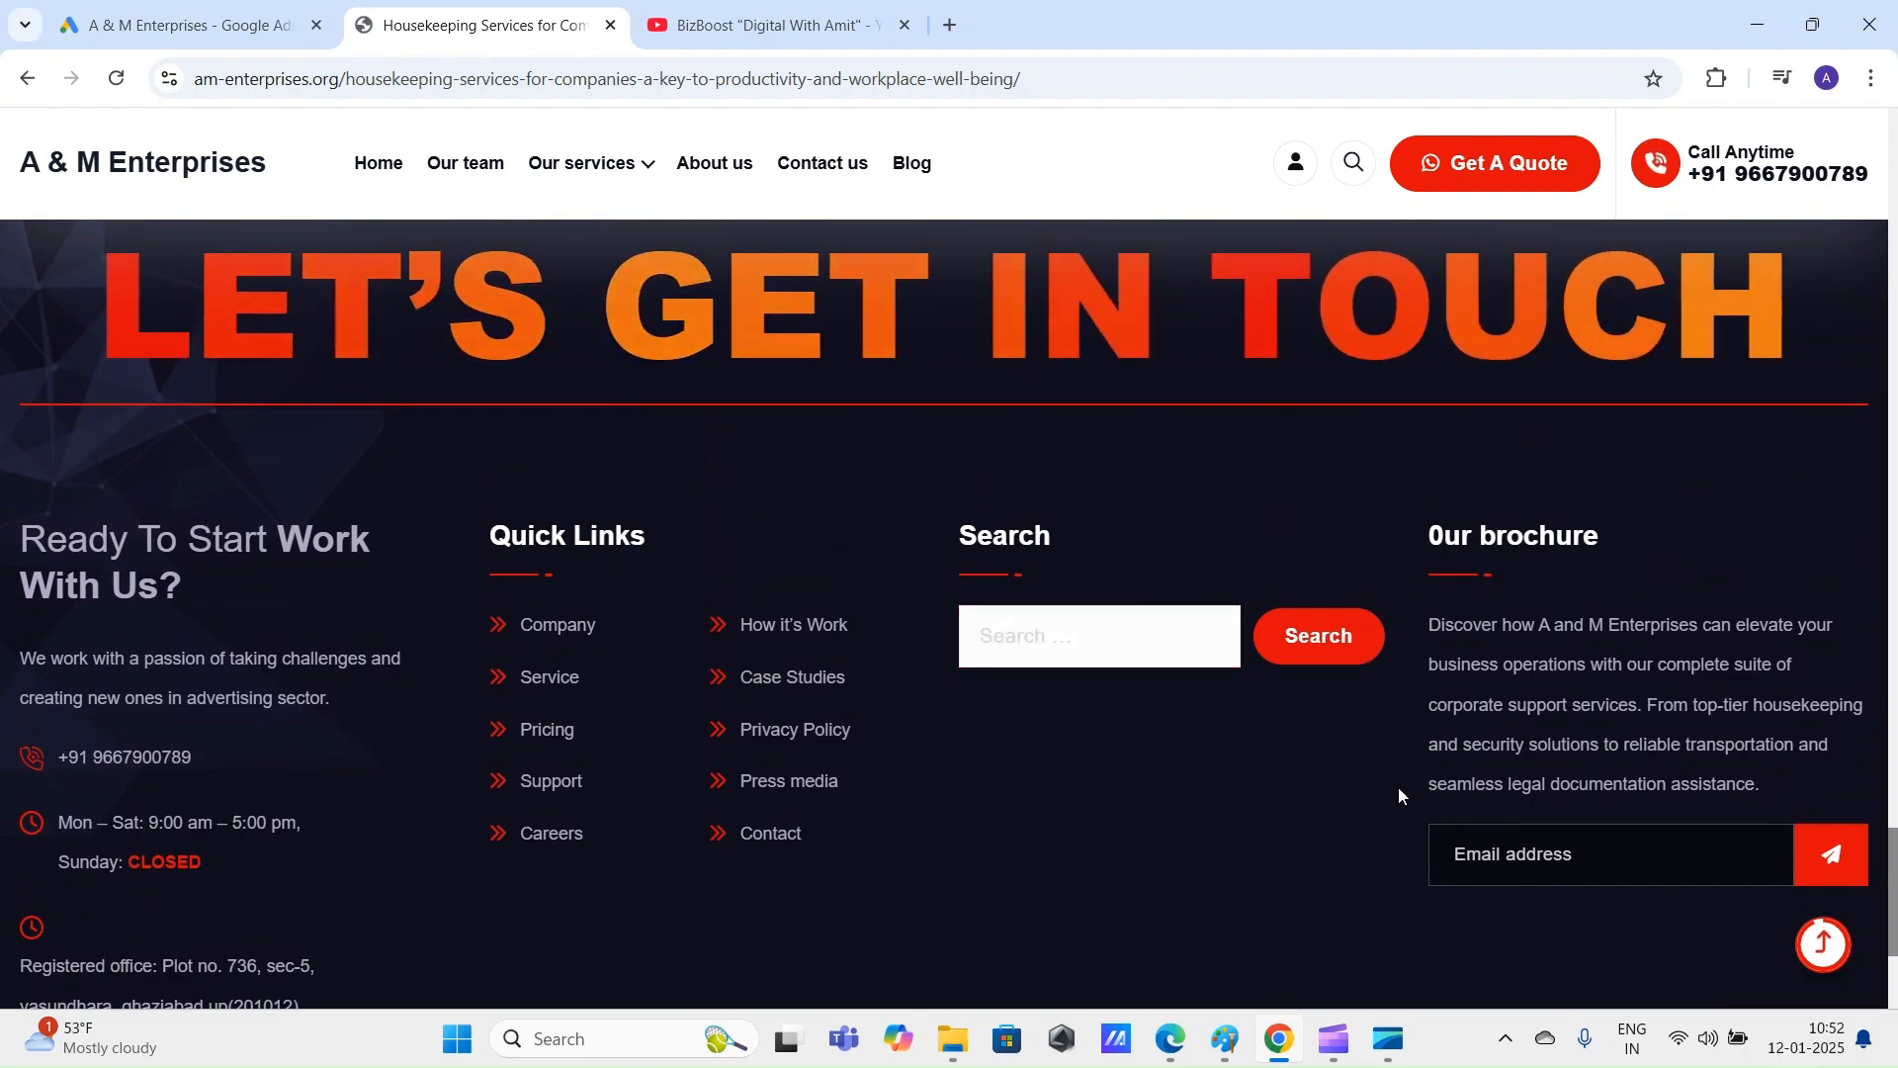
scroll(1416, 757, down, 2)
scroll(1421, 740, up, 15)
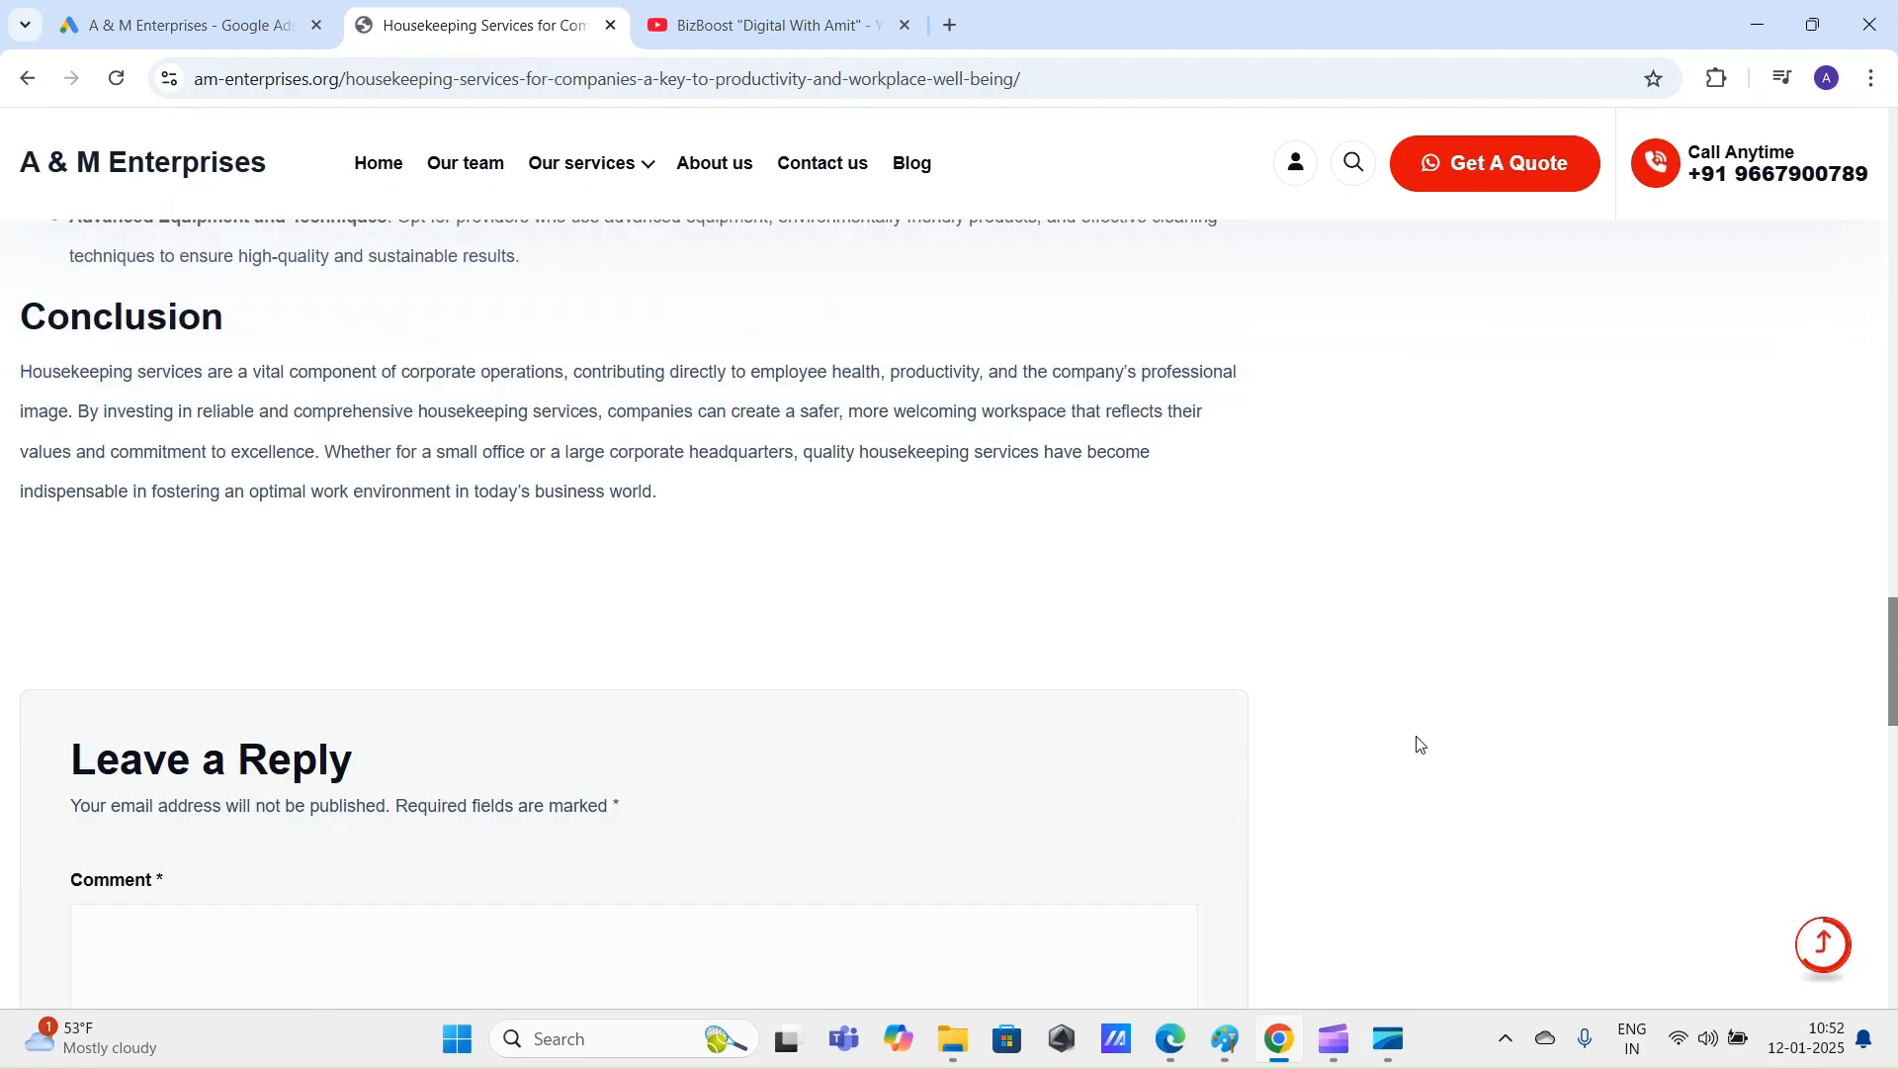
click(163, 12)
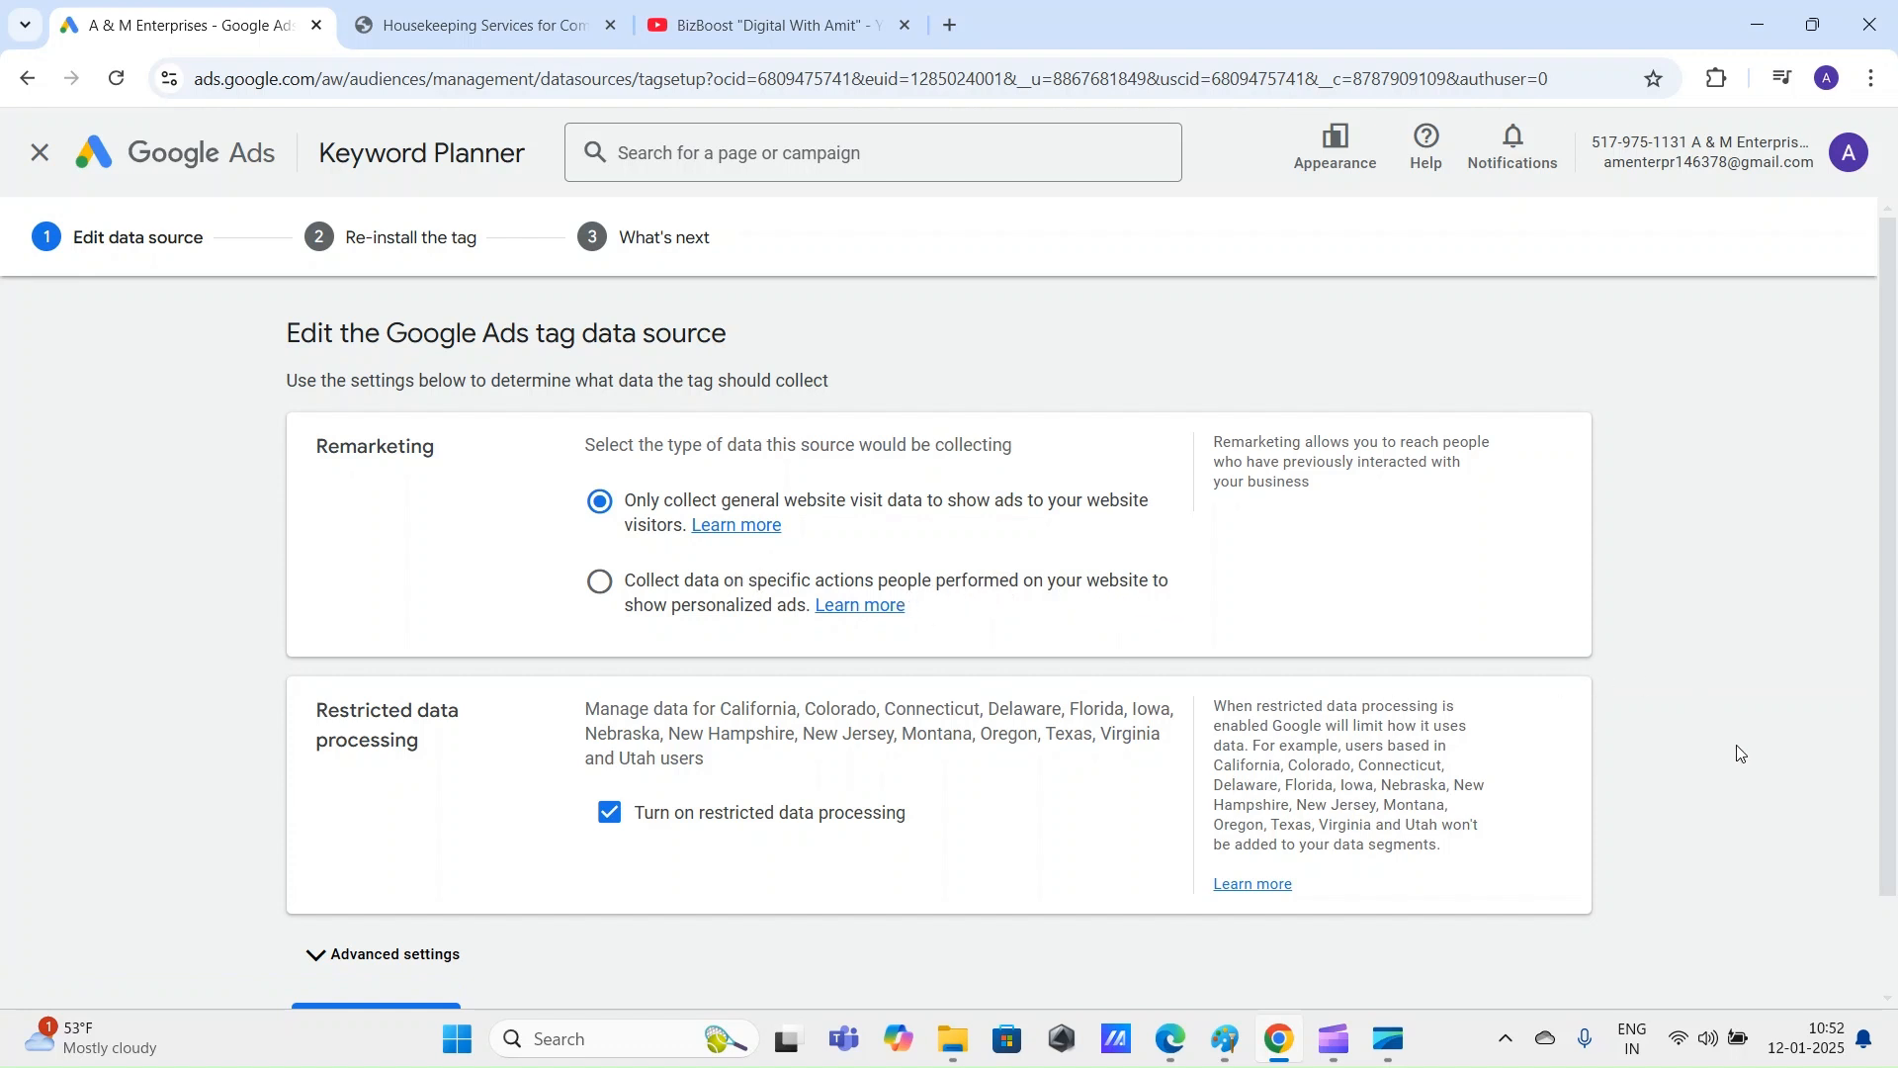
Step: Examine the Restricted data processing section of the tag source, highlighting its heading and the list of covered US states
scroll(1737, 756, down, 1)
scroll(1737, 757, up, 1)
scroll(1686, 622, down, 2)
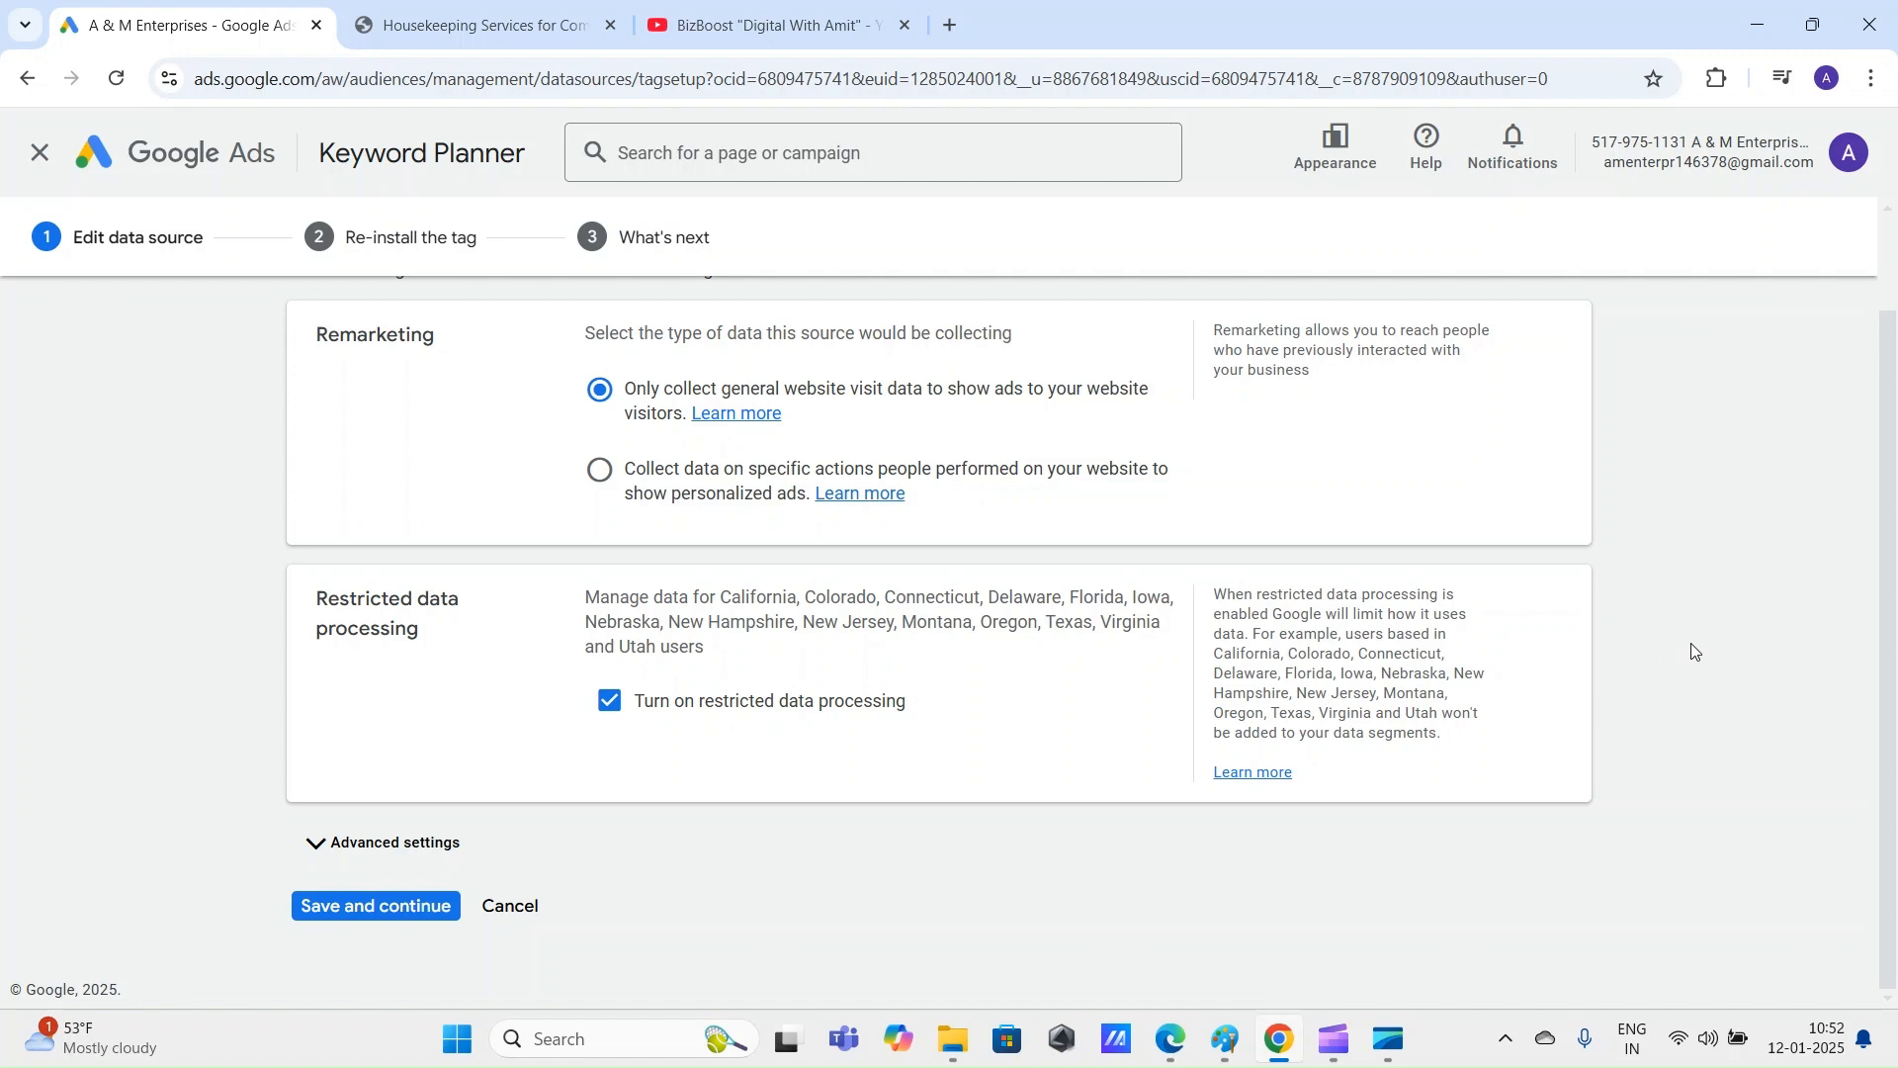
scroll(1690, 643, up, 2)
scroll(1691, 643, down, 2)
drag(316, 598, 441, 630)
click(1706, 621)
drag(586, 599, 725, 656)
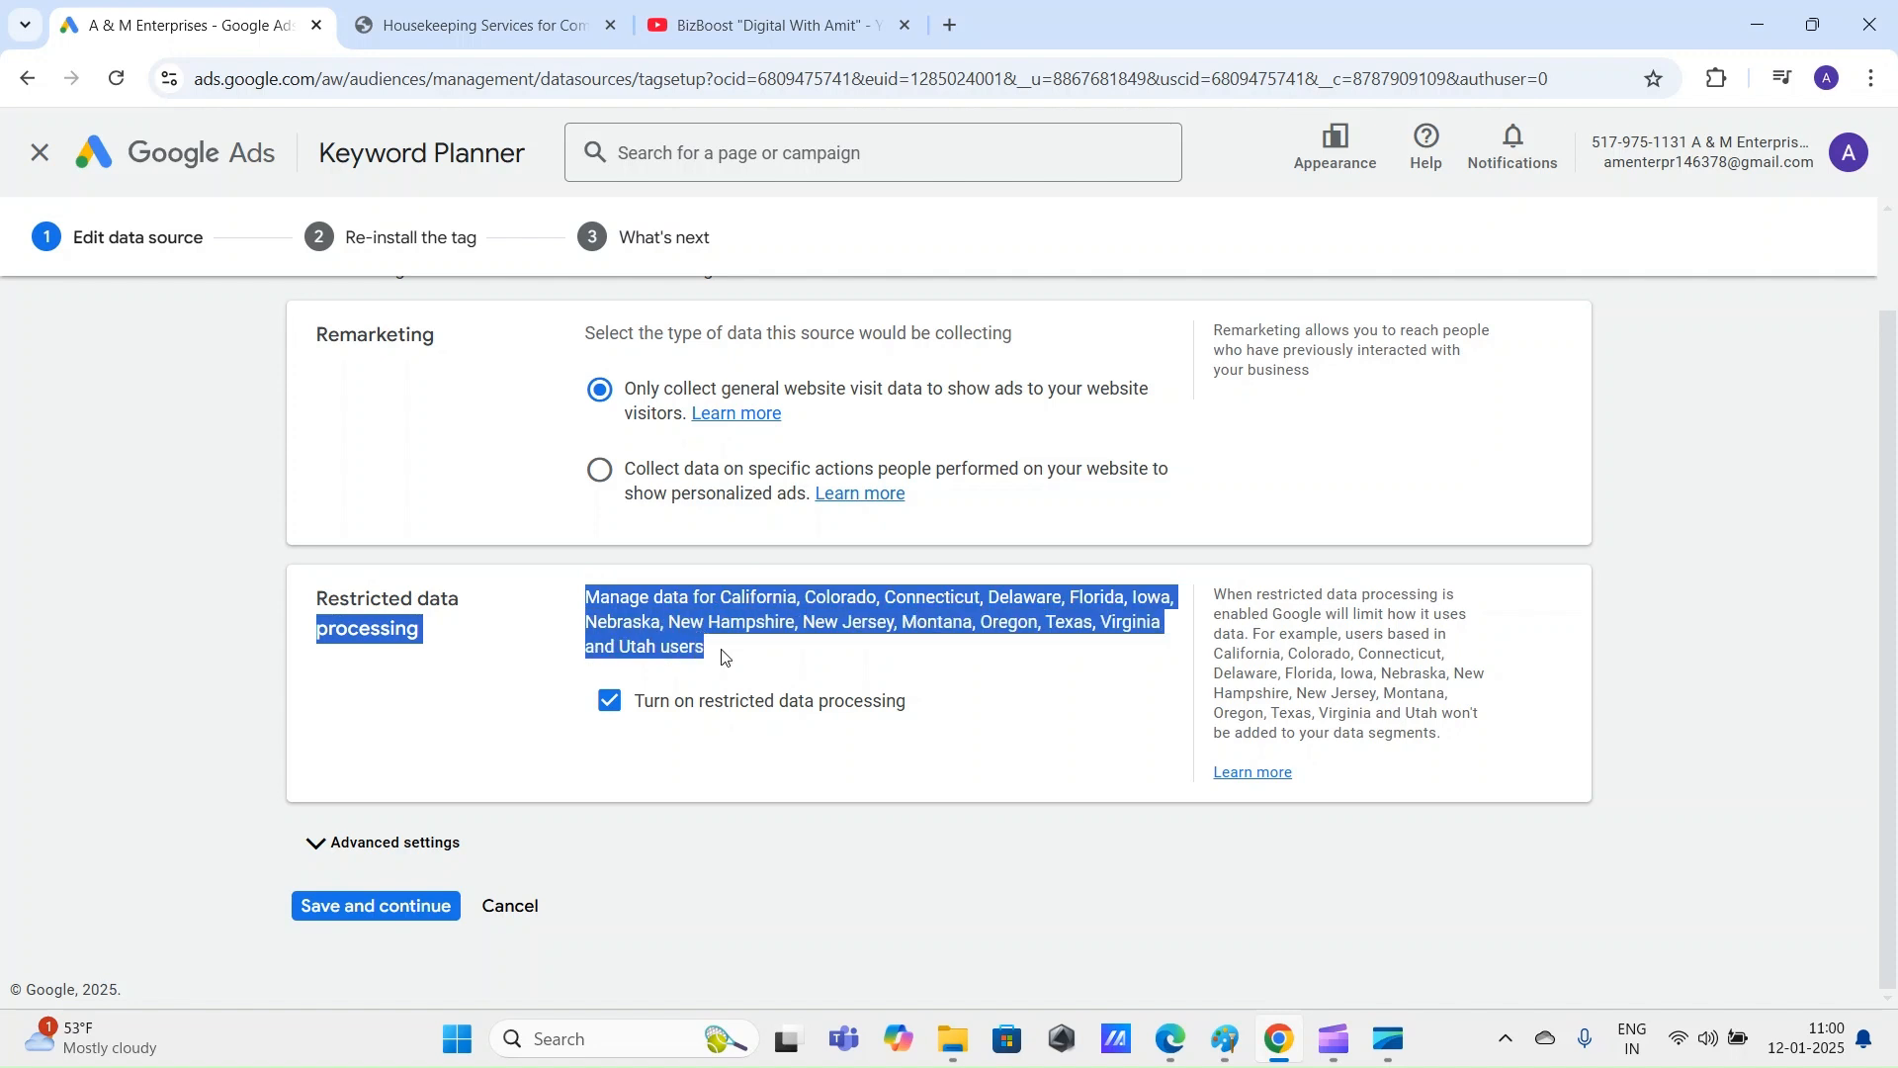
Step: Examine the US states covered by Restricted data processing, highlighting California, Colorado and the rest of the list
click(903, 661)
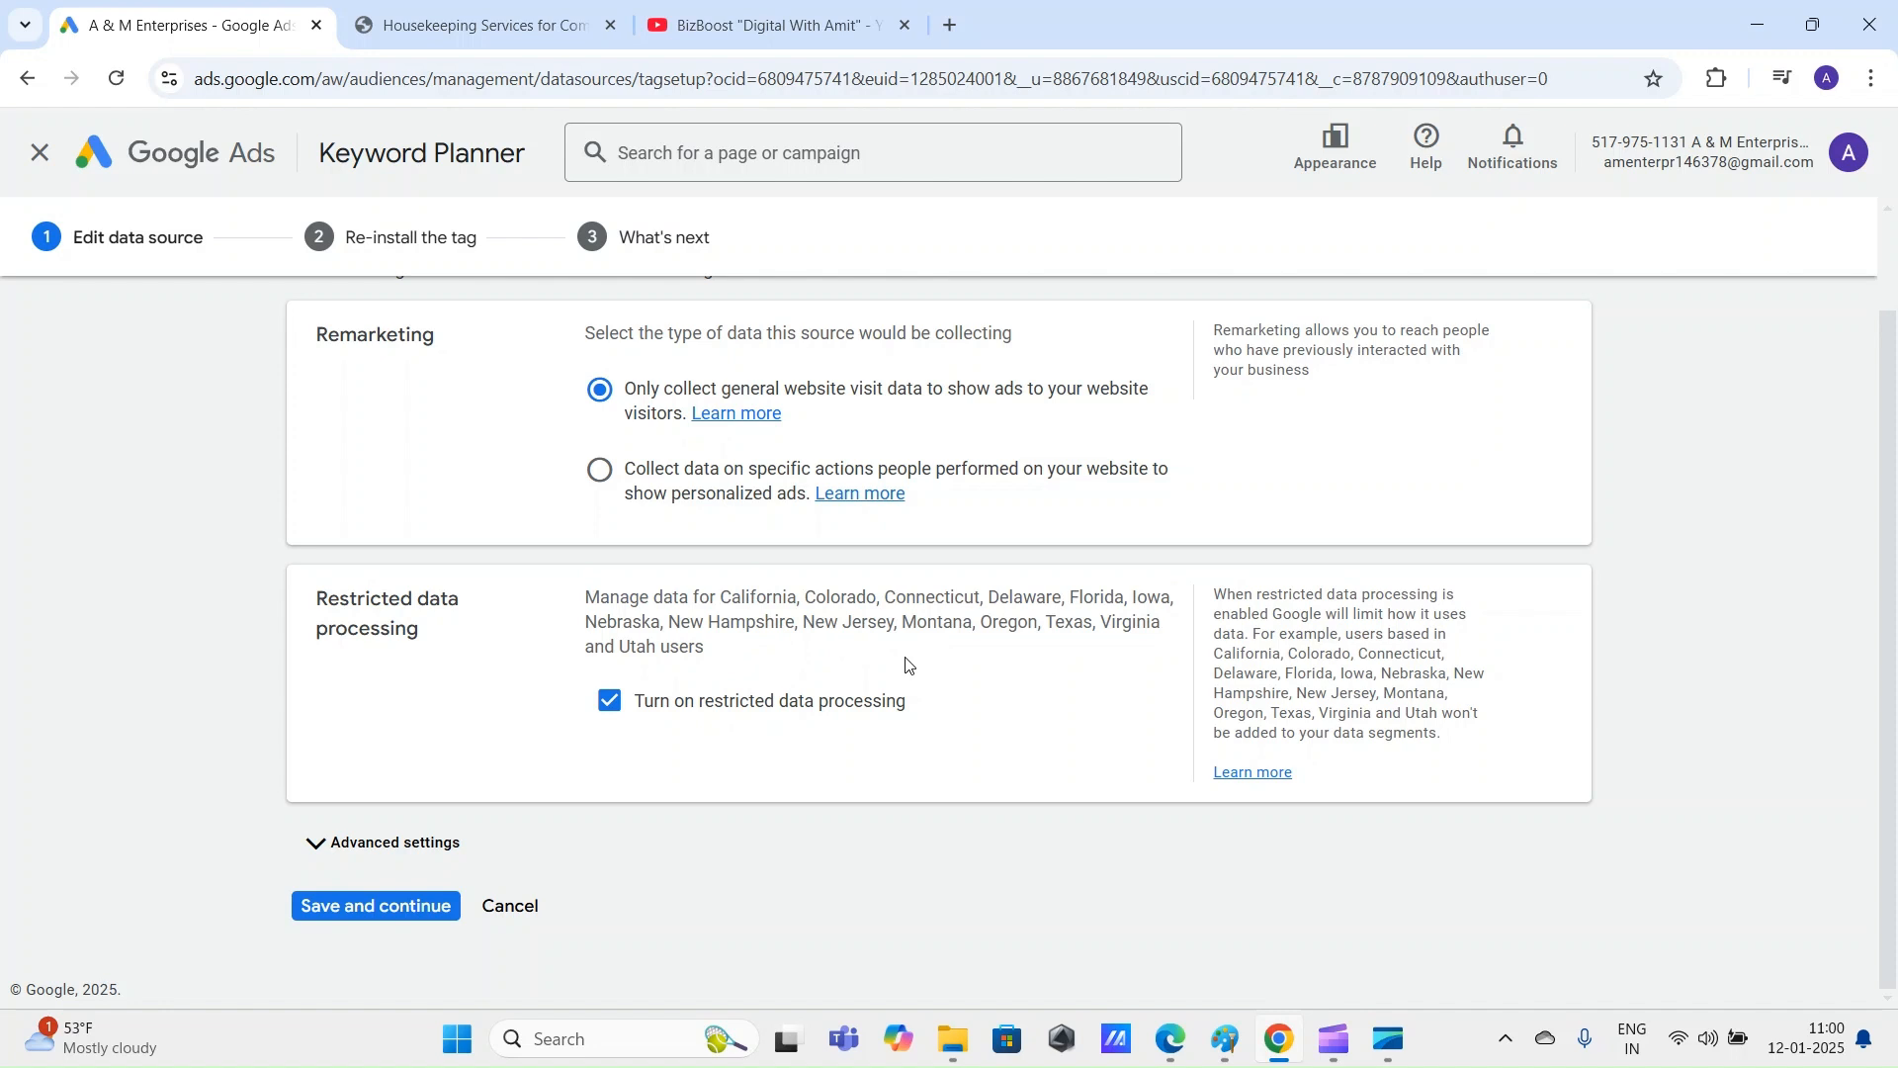
double_click(744, 599)
click(853, 598)
double_click(946, 606)
drag(831, 653, 326, 633)
click(1774, 598)
Step: Review and save the Google Ads tag data source settings, continue to reinstalling the tag, and highlight the Tag setup heading
scroll(1787, 638, up, 2)
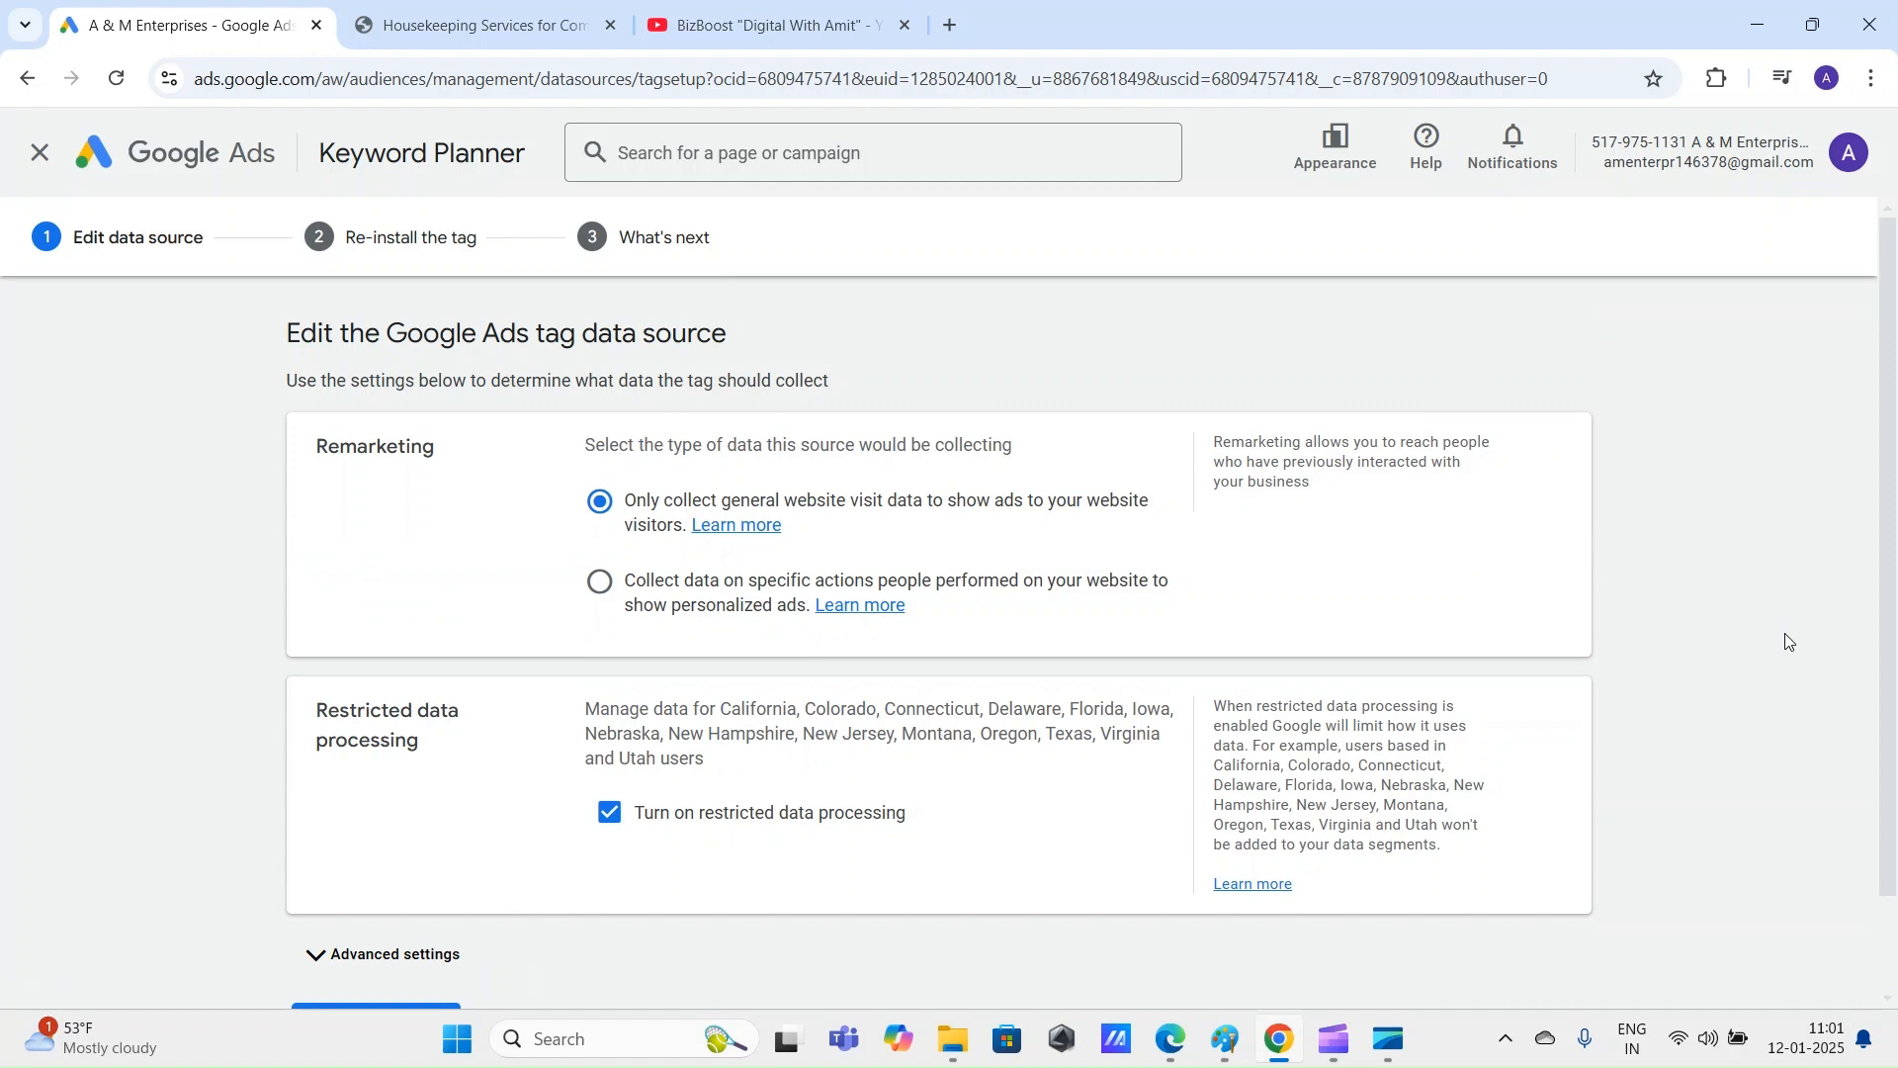
scroll(1788, 640, down, 2)
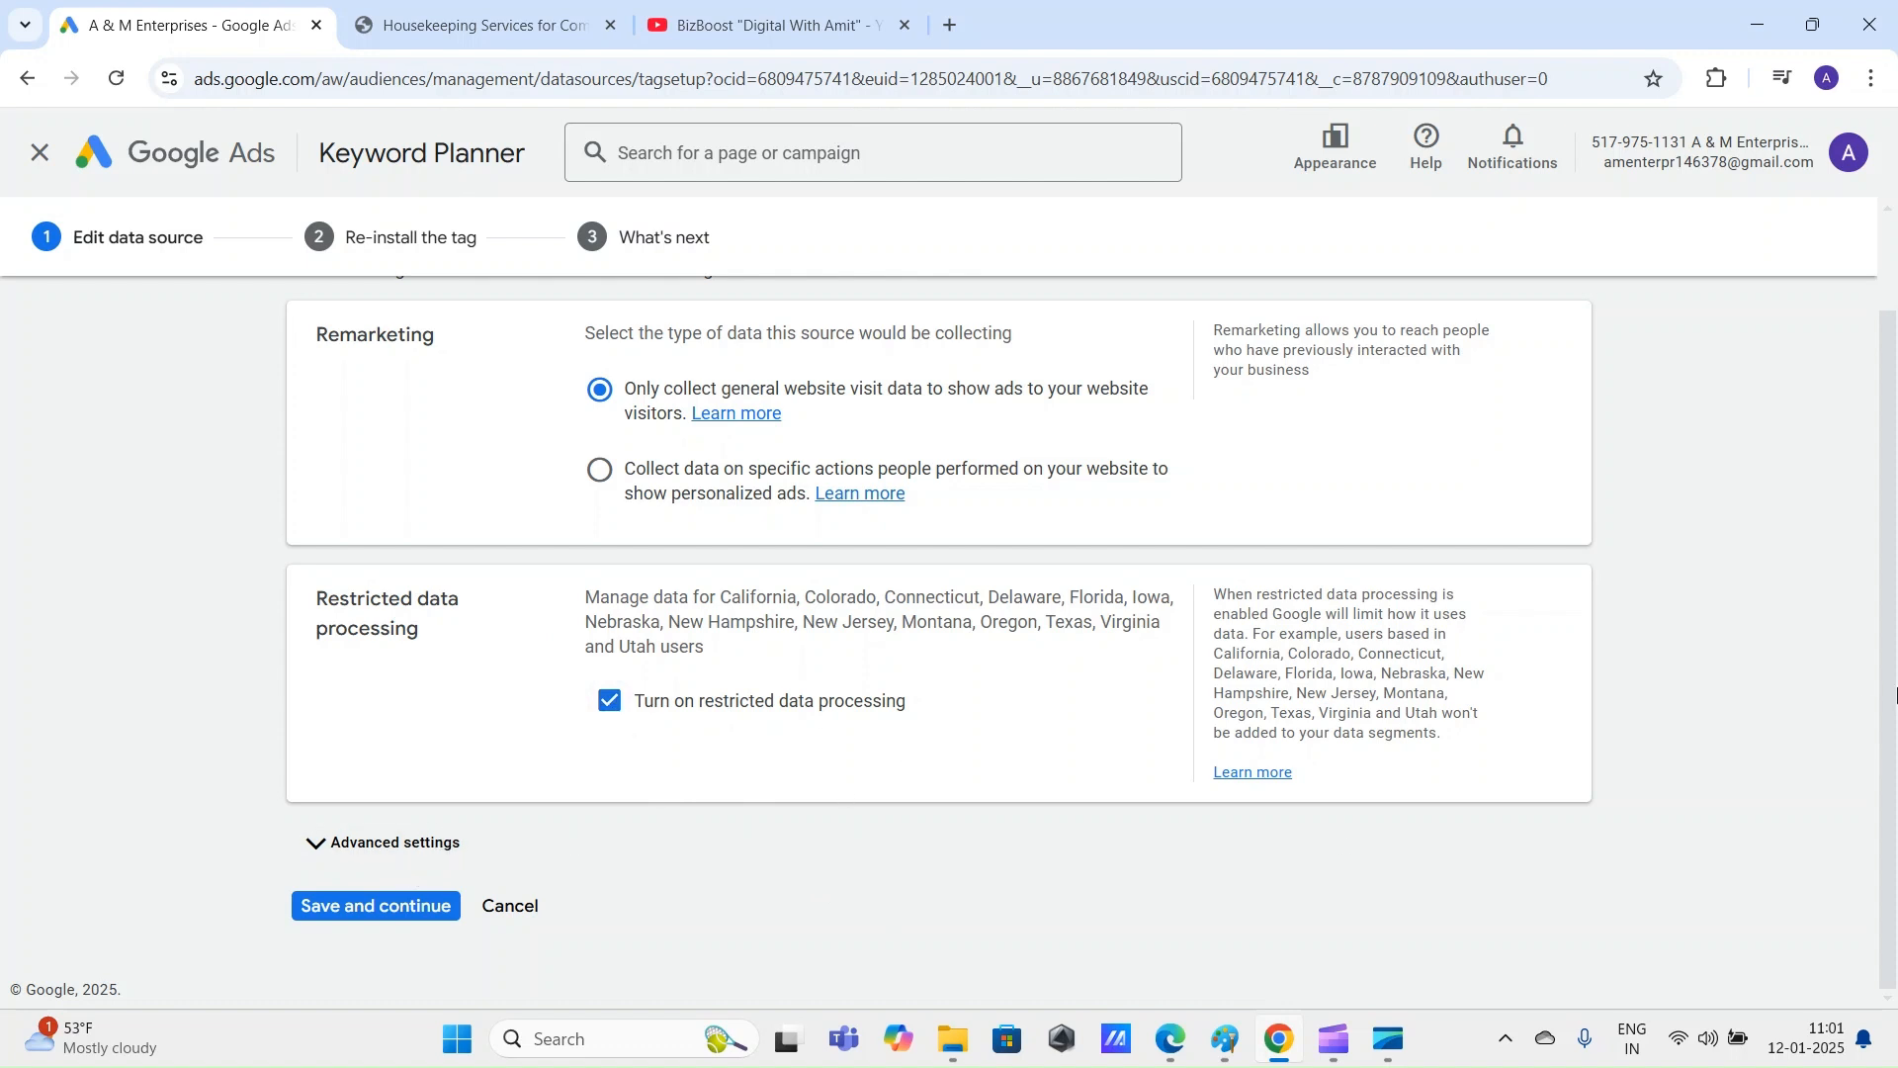
scroll(408, 626, up, 1)
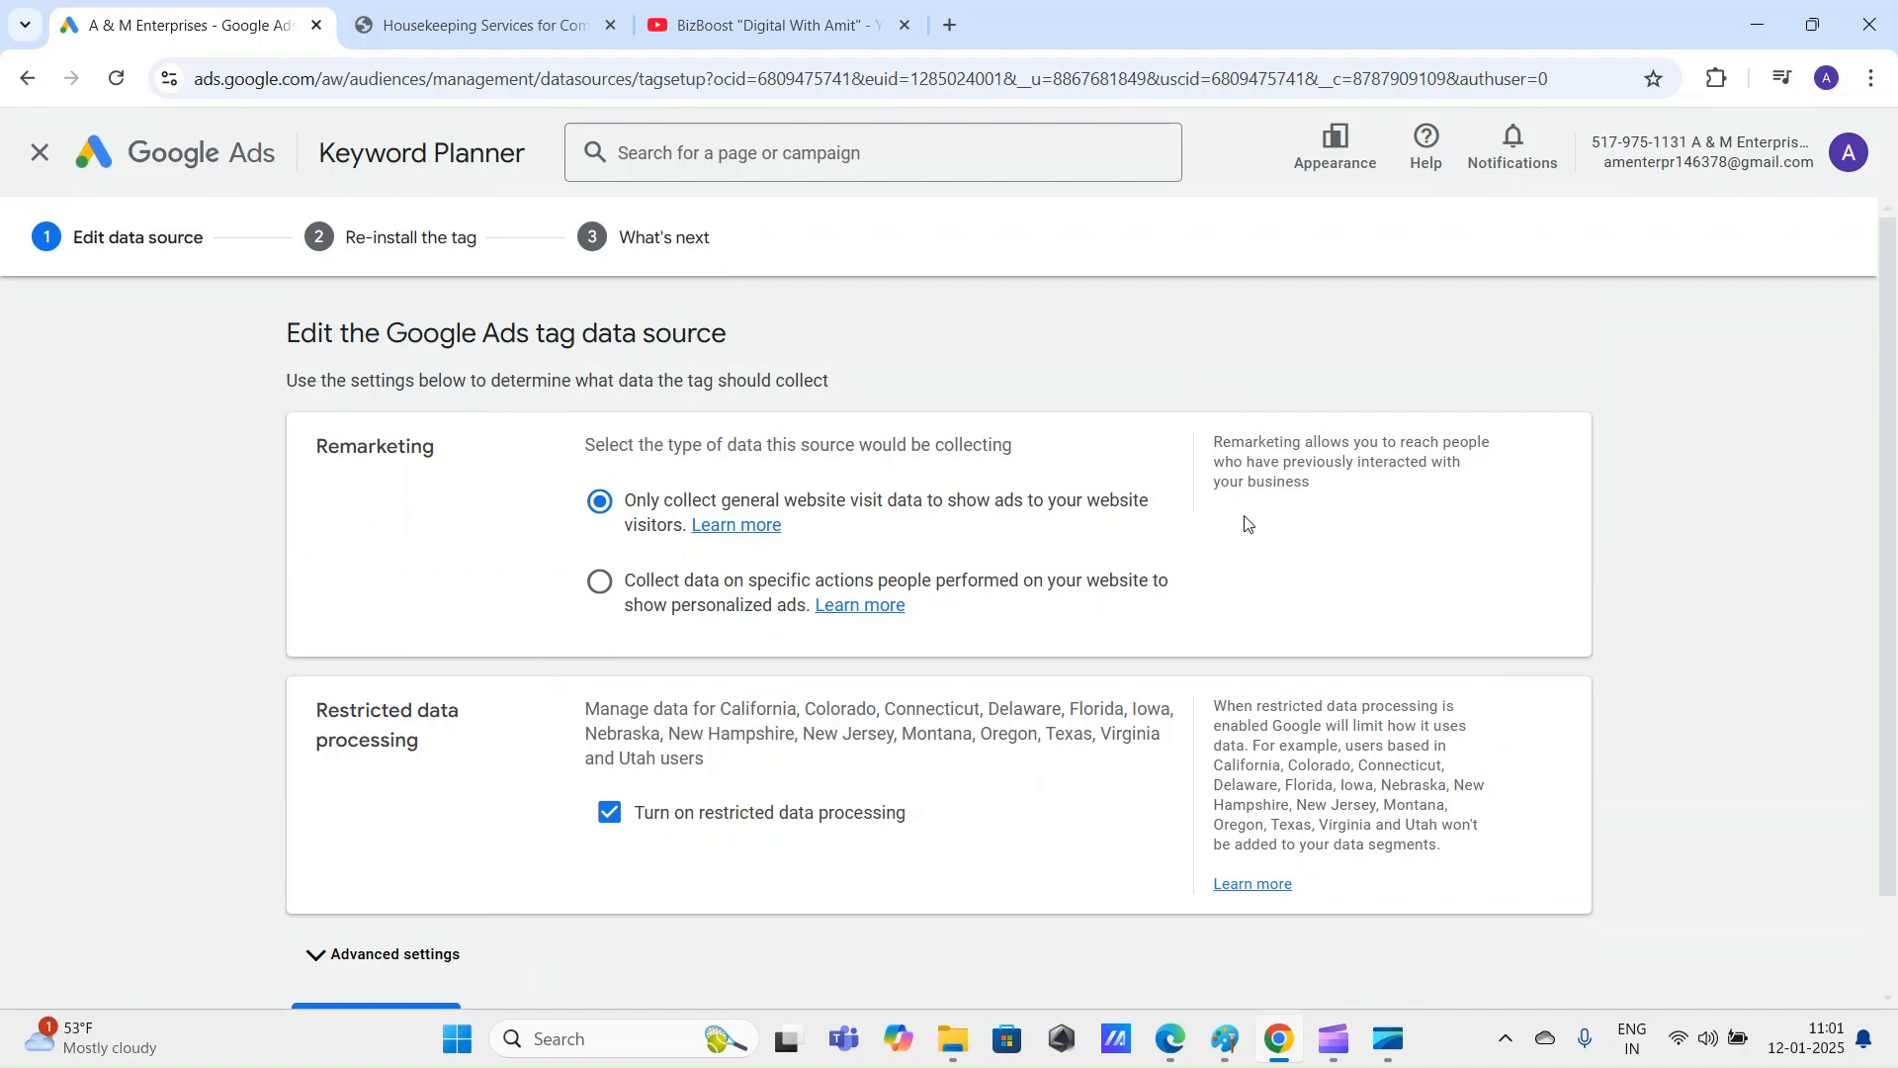
scroll(993, 702, down, 1)
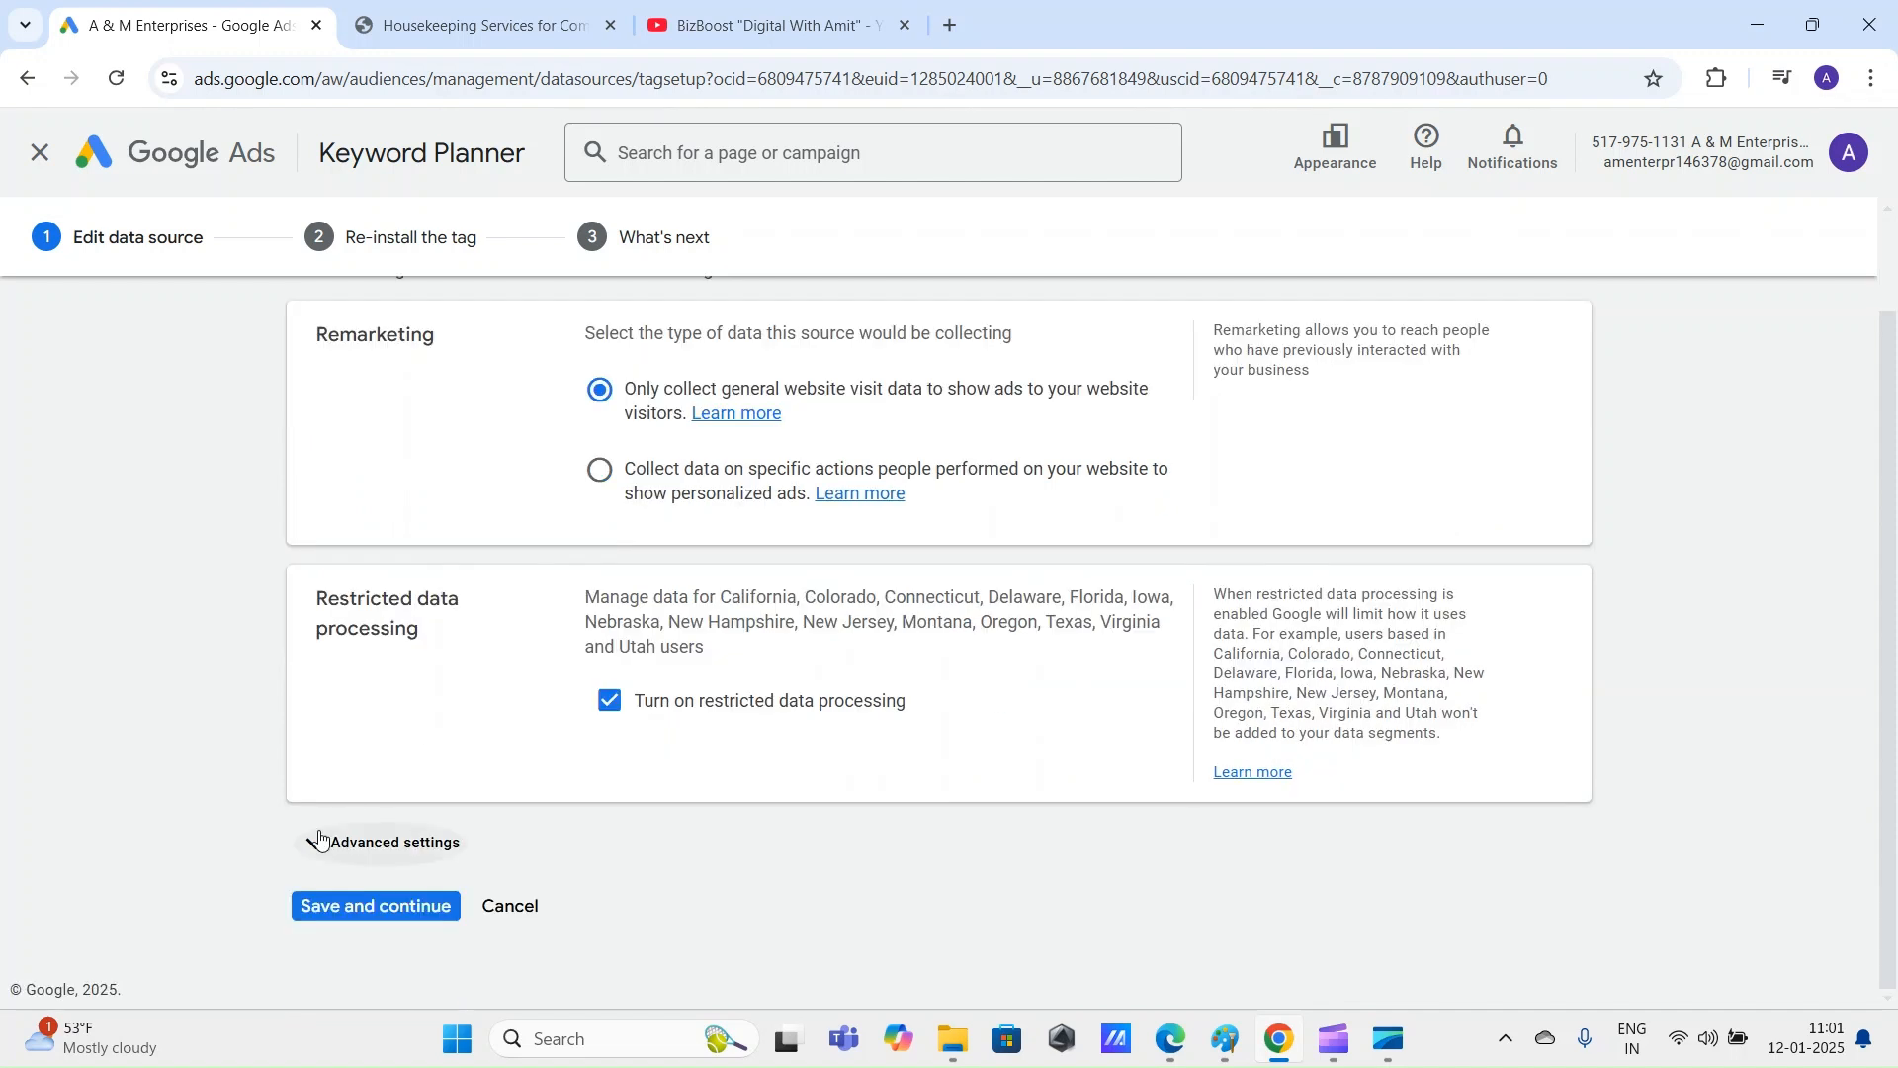
click(397, 906)
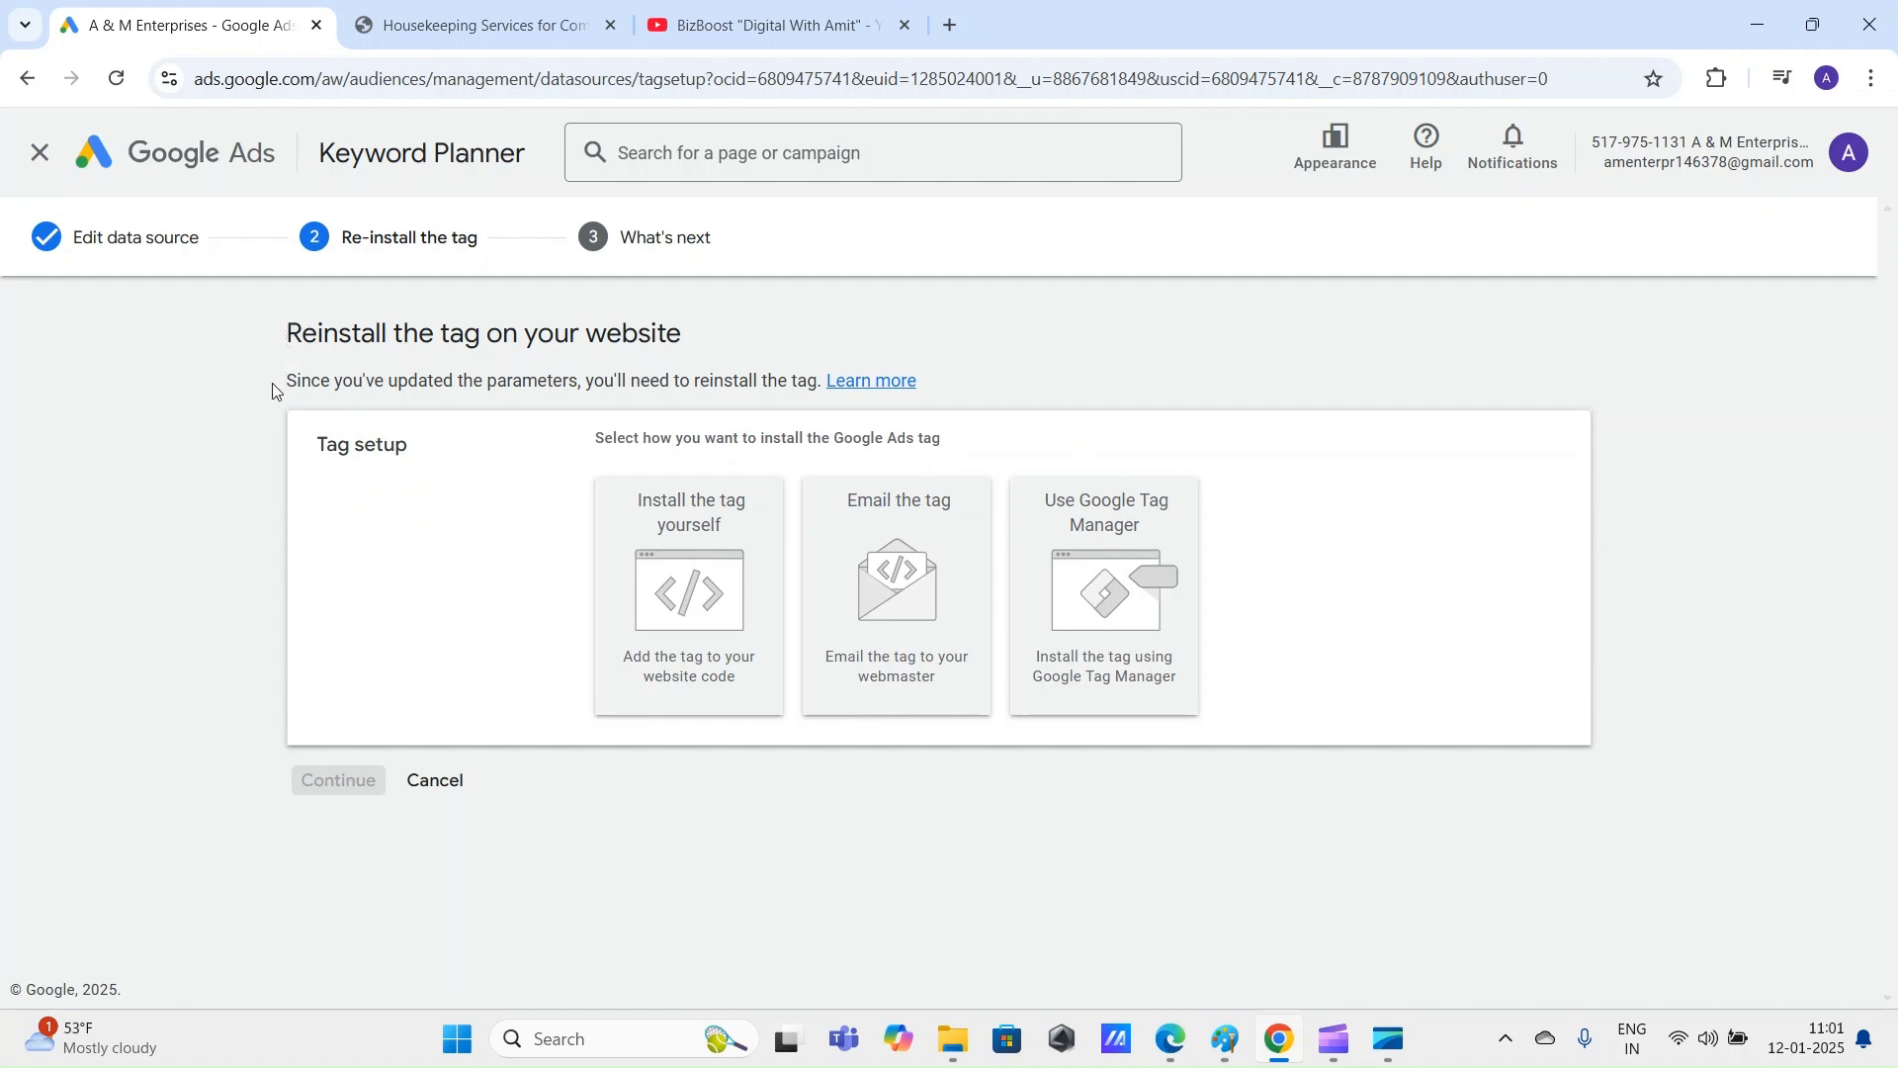
drag(317, 445, 419, 530)
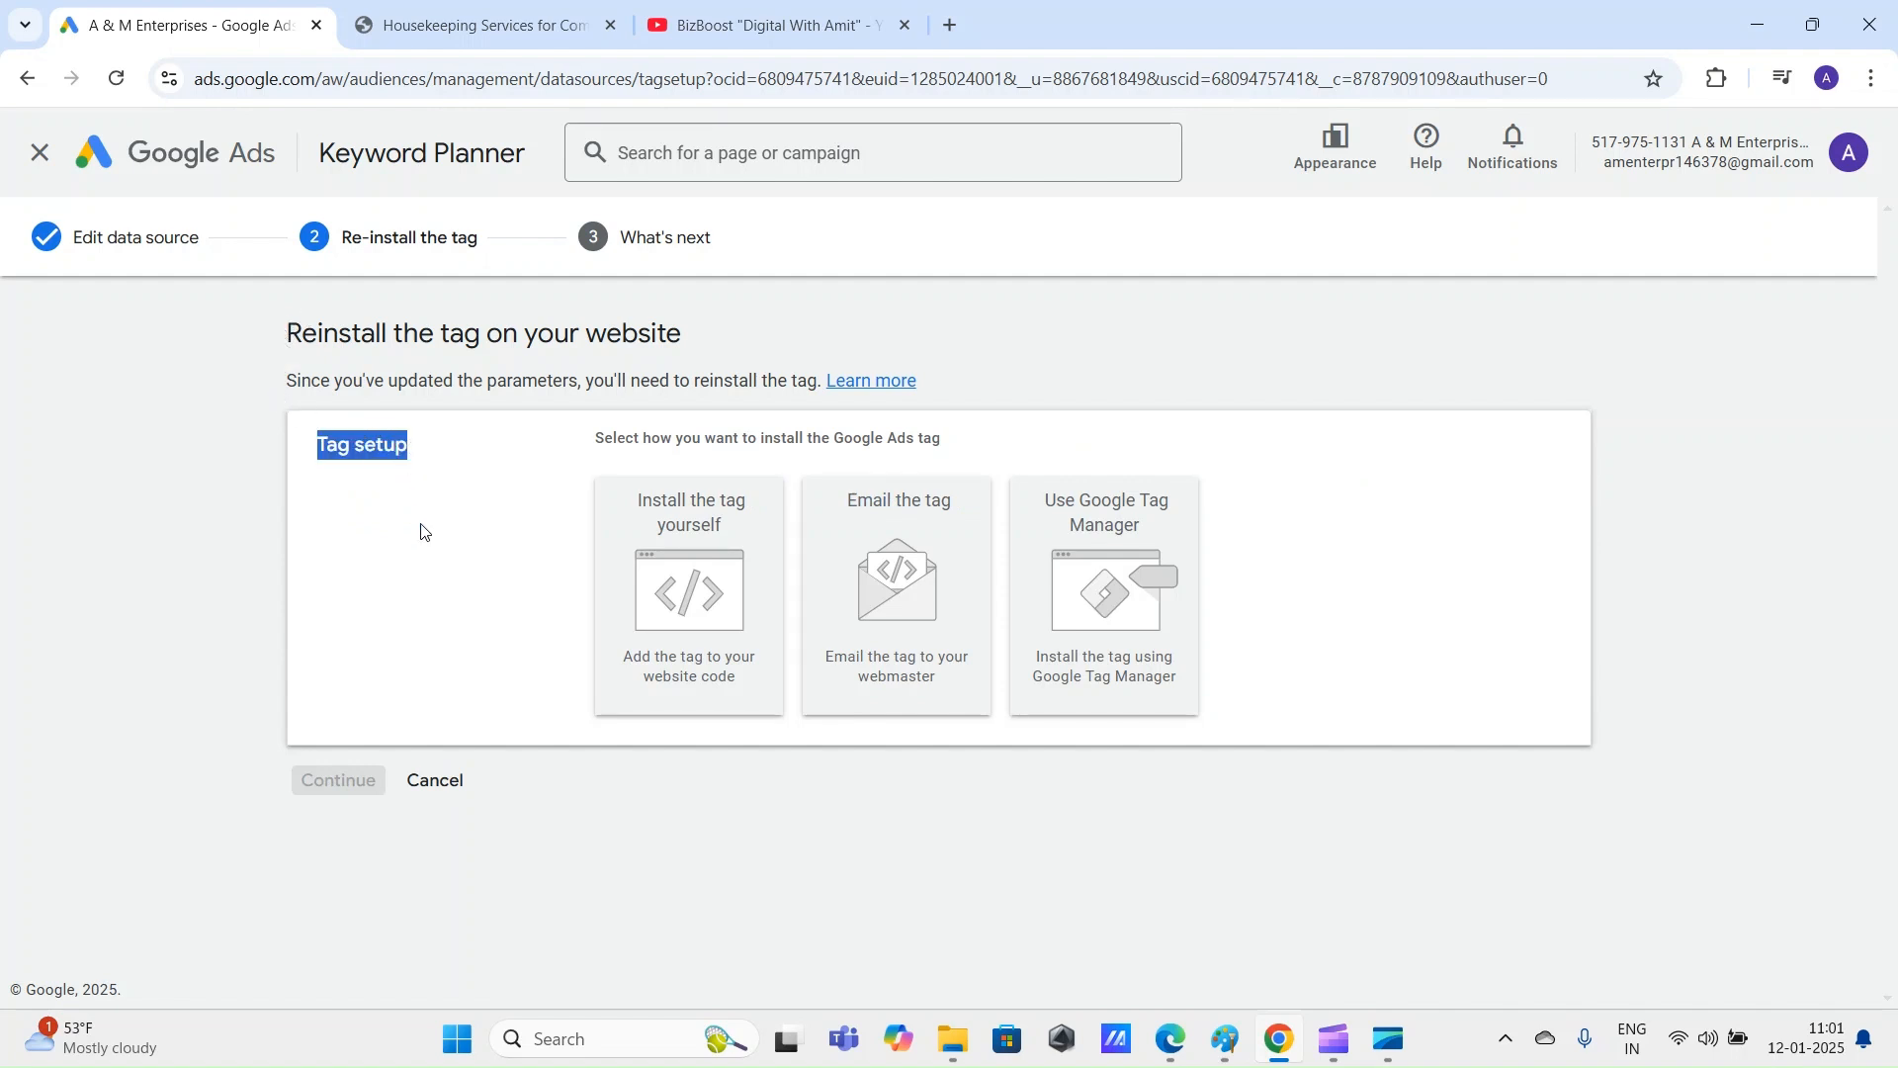
click(420, 529)
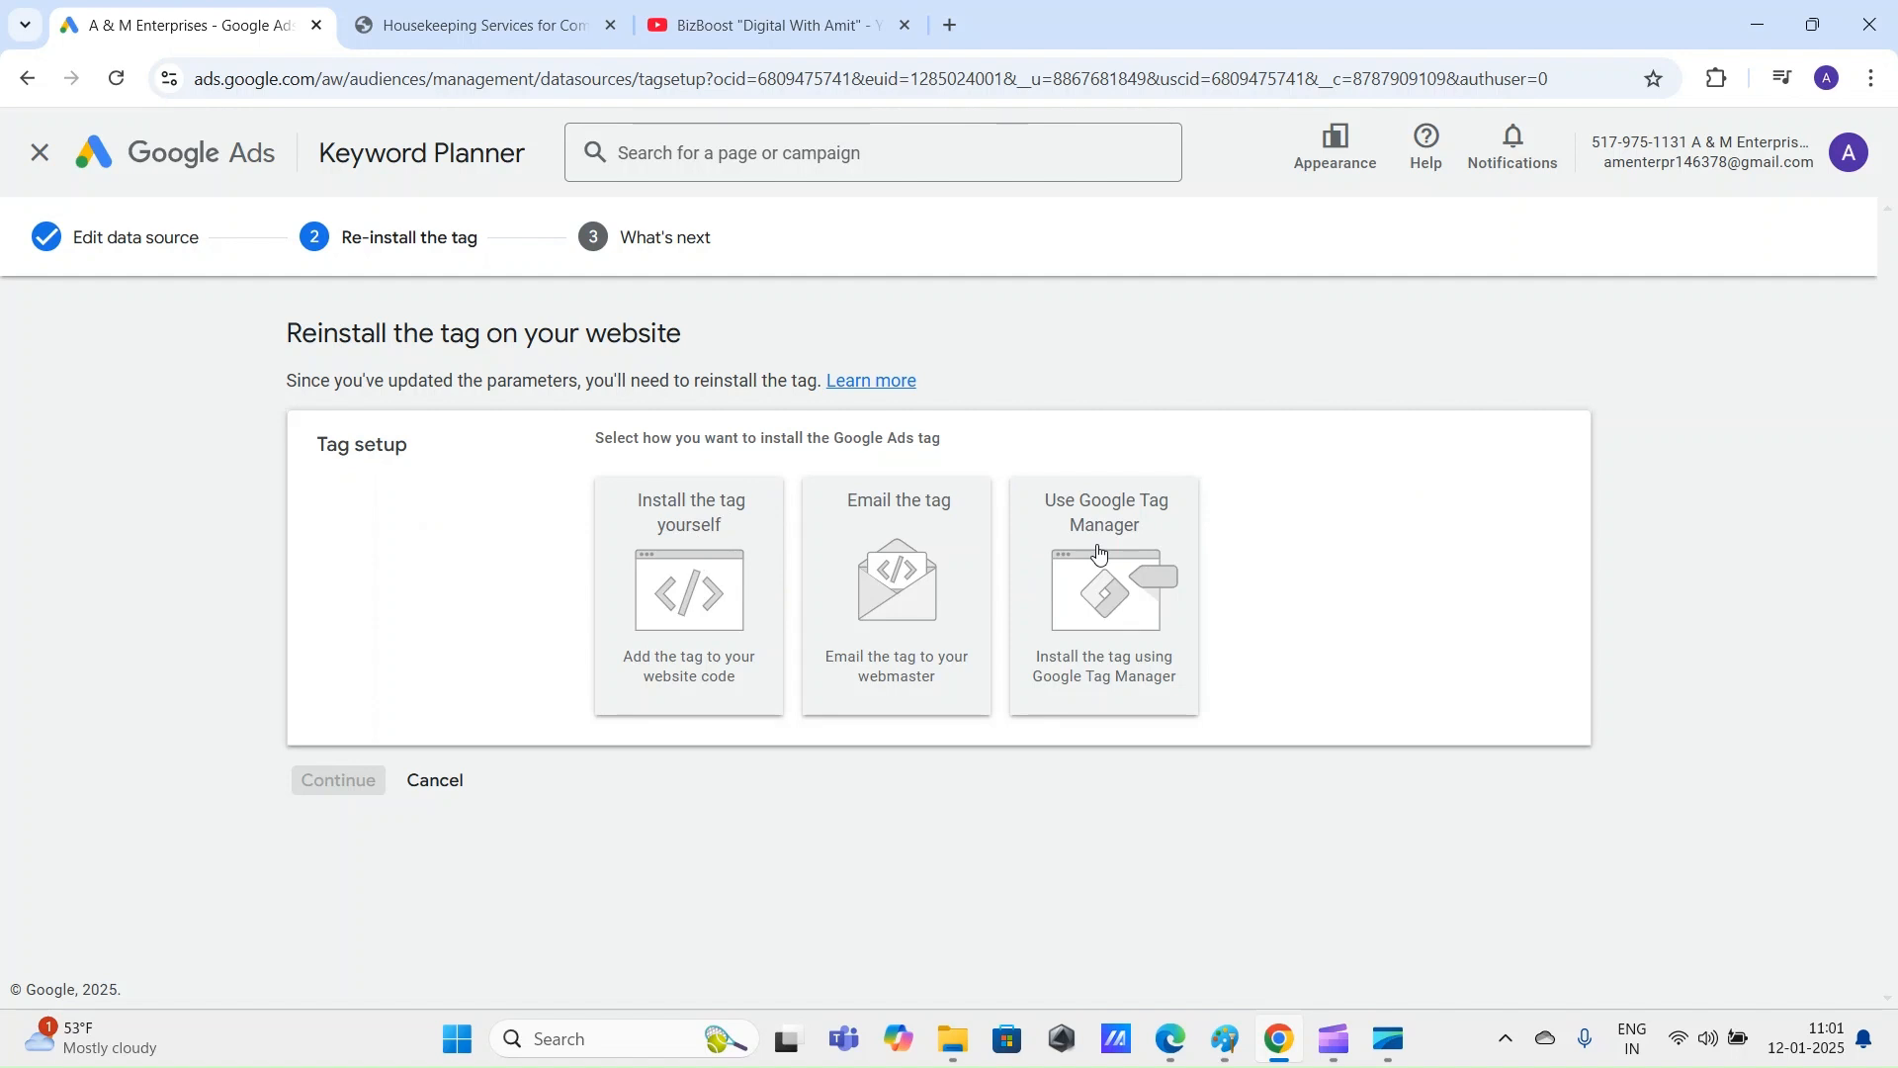
Step: Switch to the untitled Paint drawing and draw short strokes between the data sources bracket and the Google Tag Manager note
mouse_move(1226, 1040)
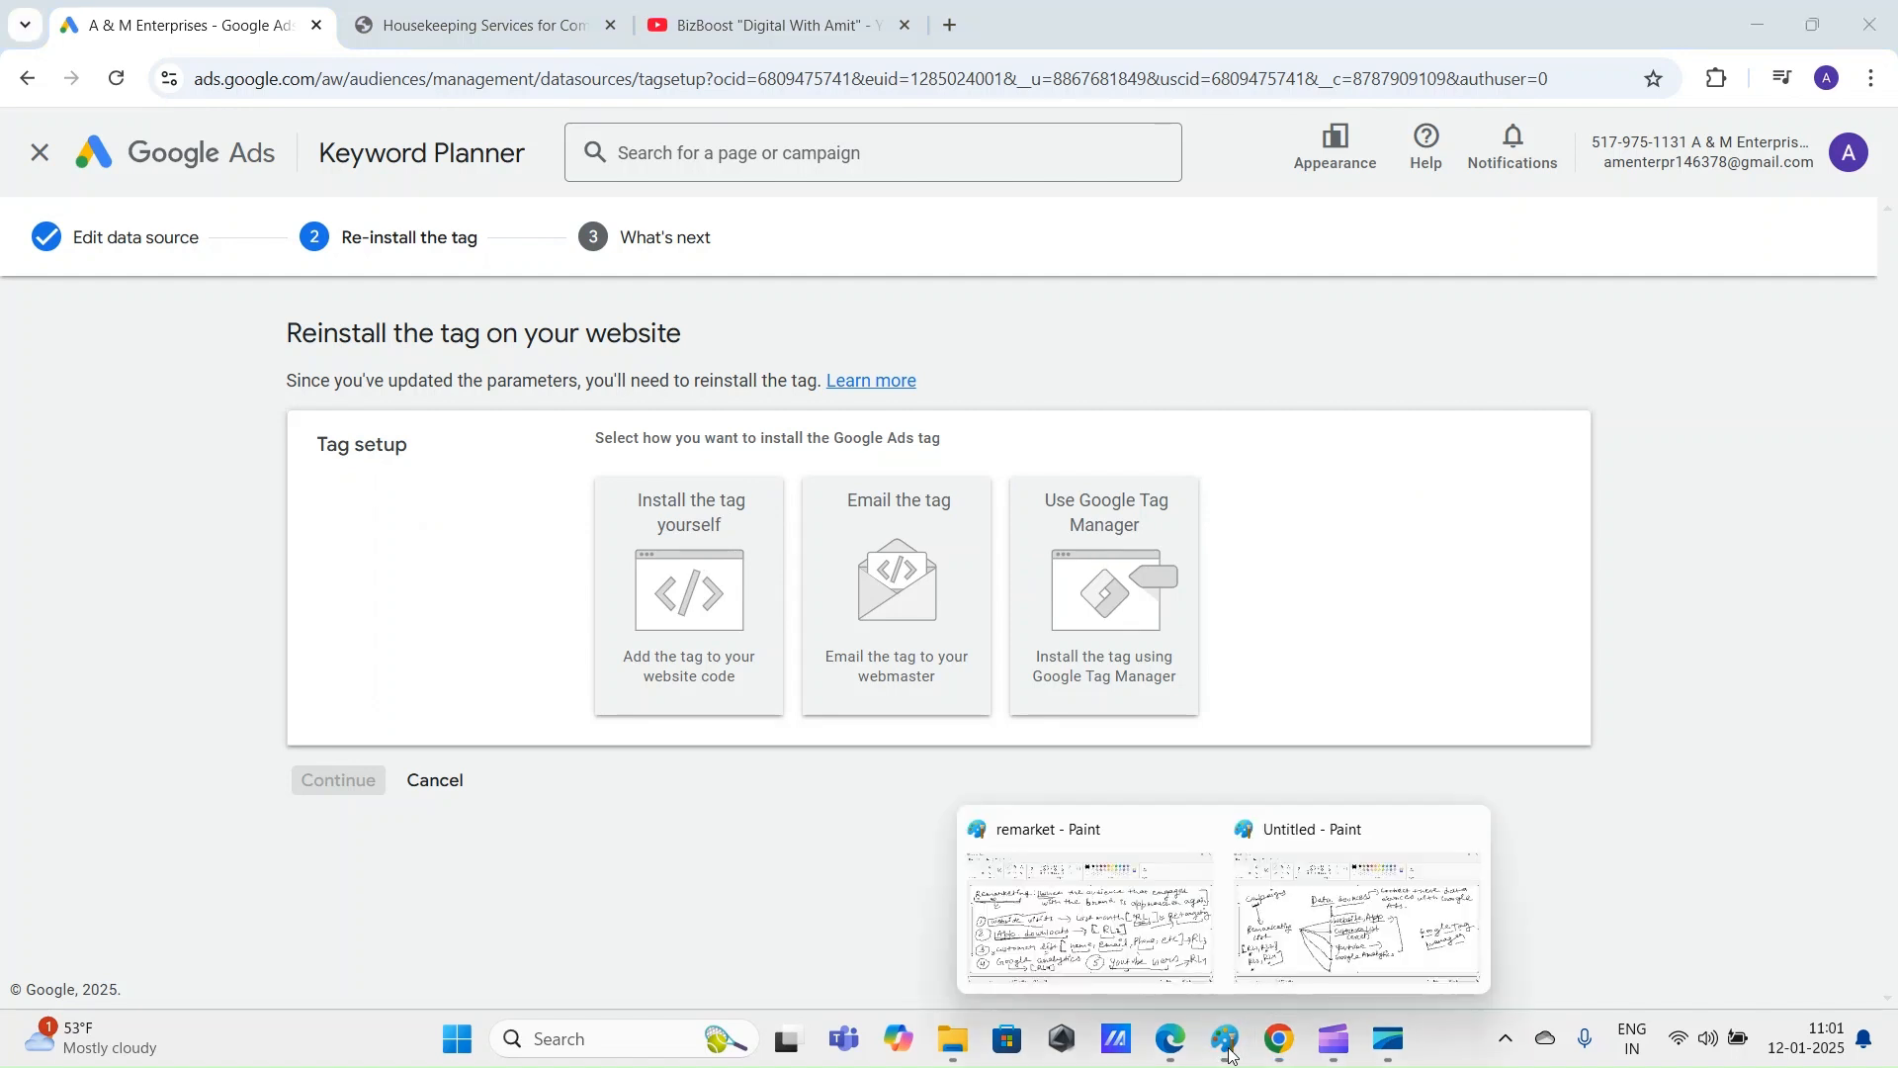
click(1384, 907)
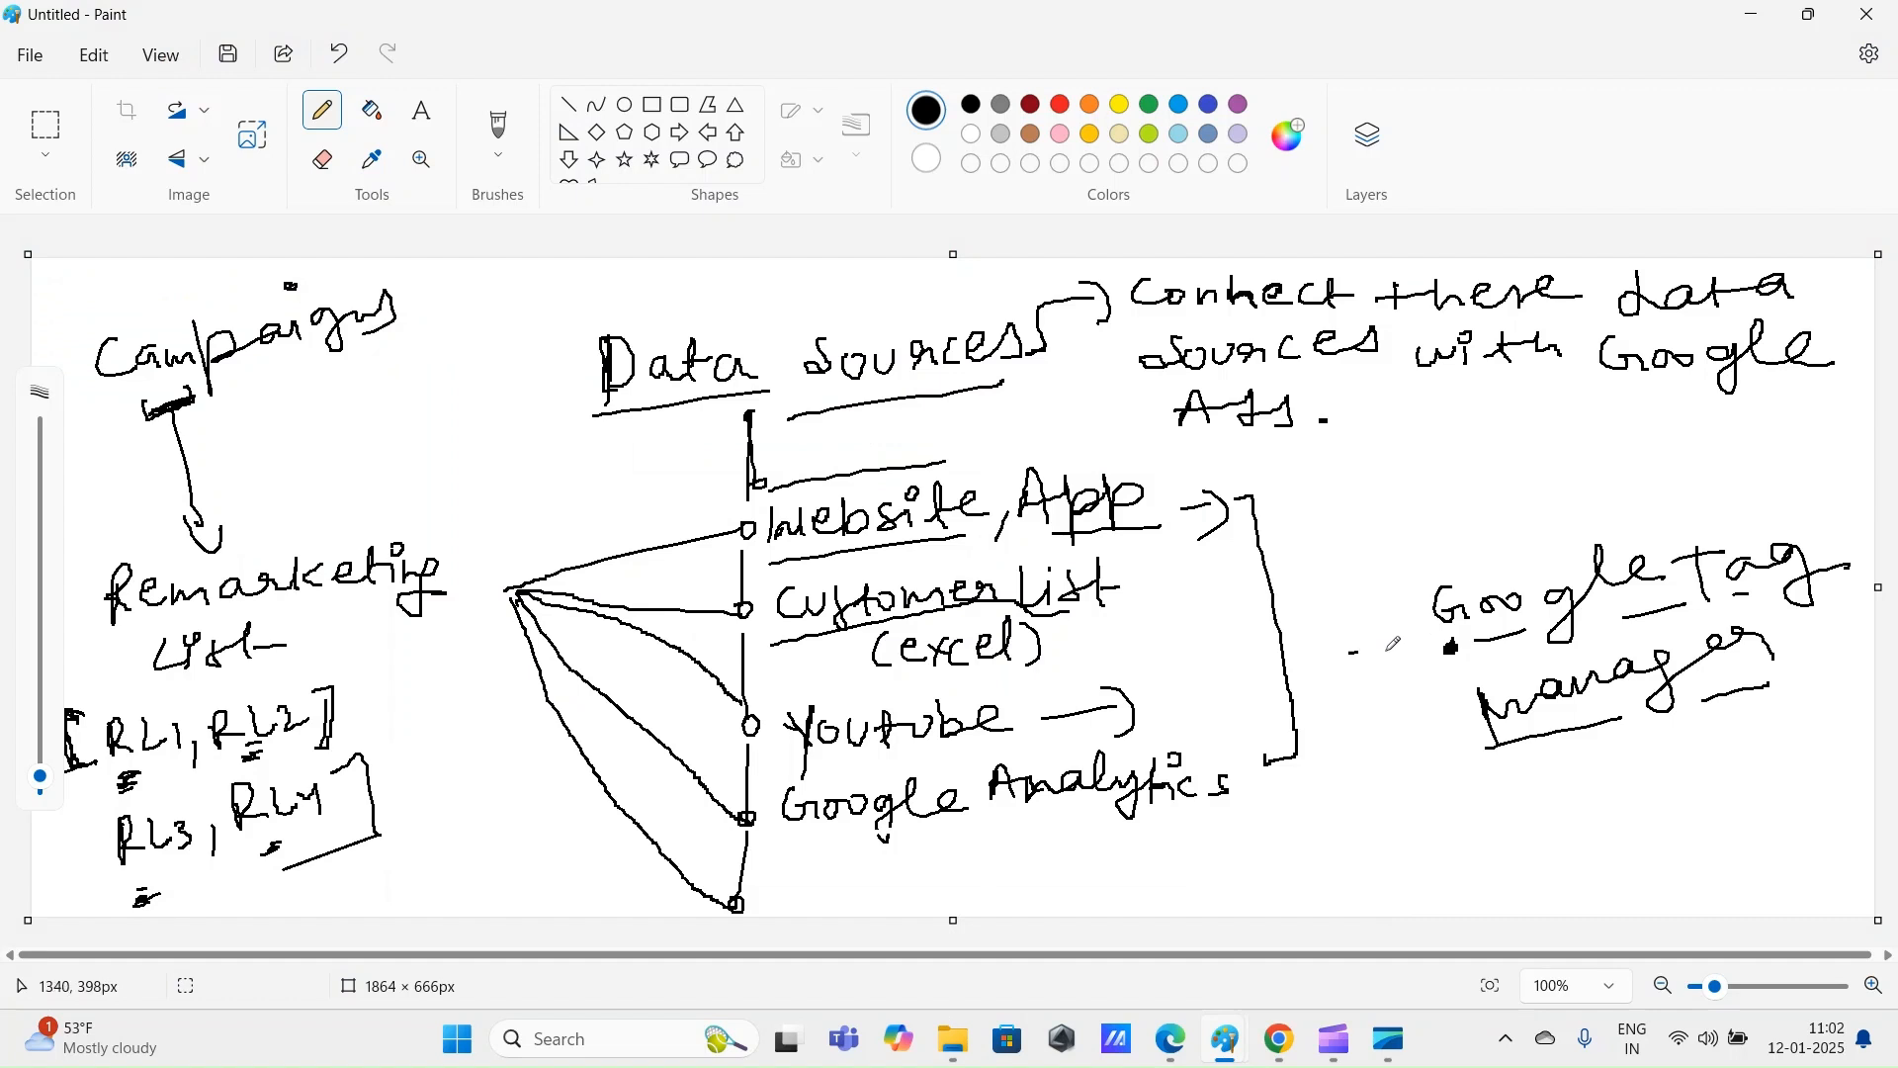
drag(1357, 652, 1436, 652)
mouse_move(1384, 623)
mouse_down()
mouse_move(1449, 658)
mouse_move(1399, 680)
mouse_up()
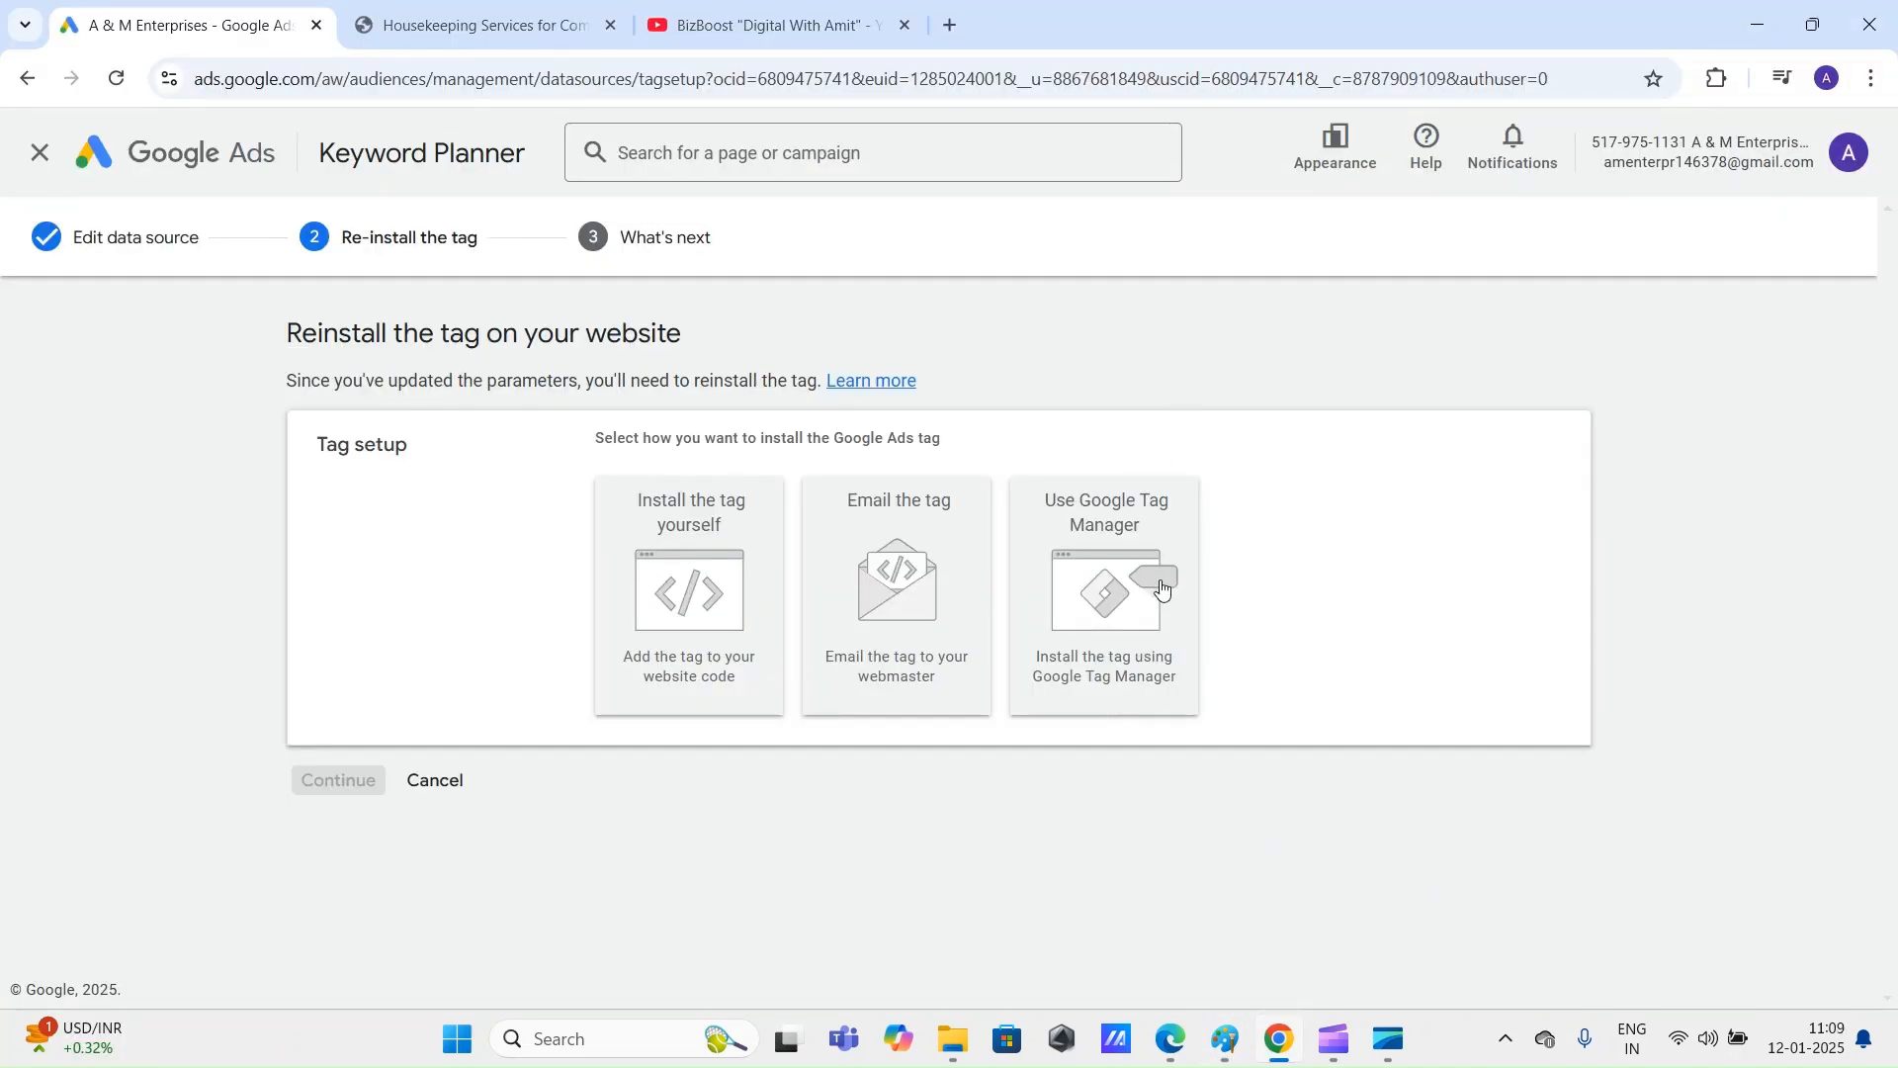
Step: Choose Google Tag Manager as the tag installation method in Google Ads, and look over the housekeeping article before returning
click(1143, 542)
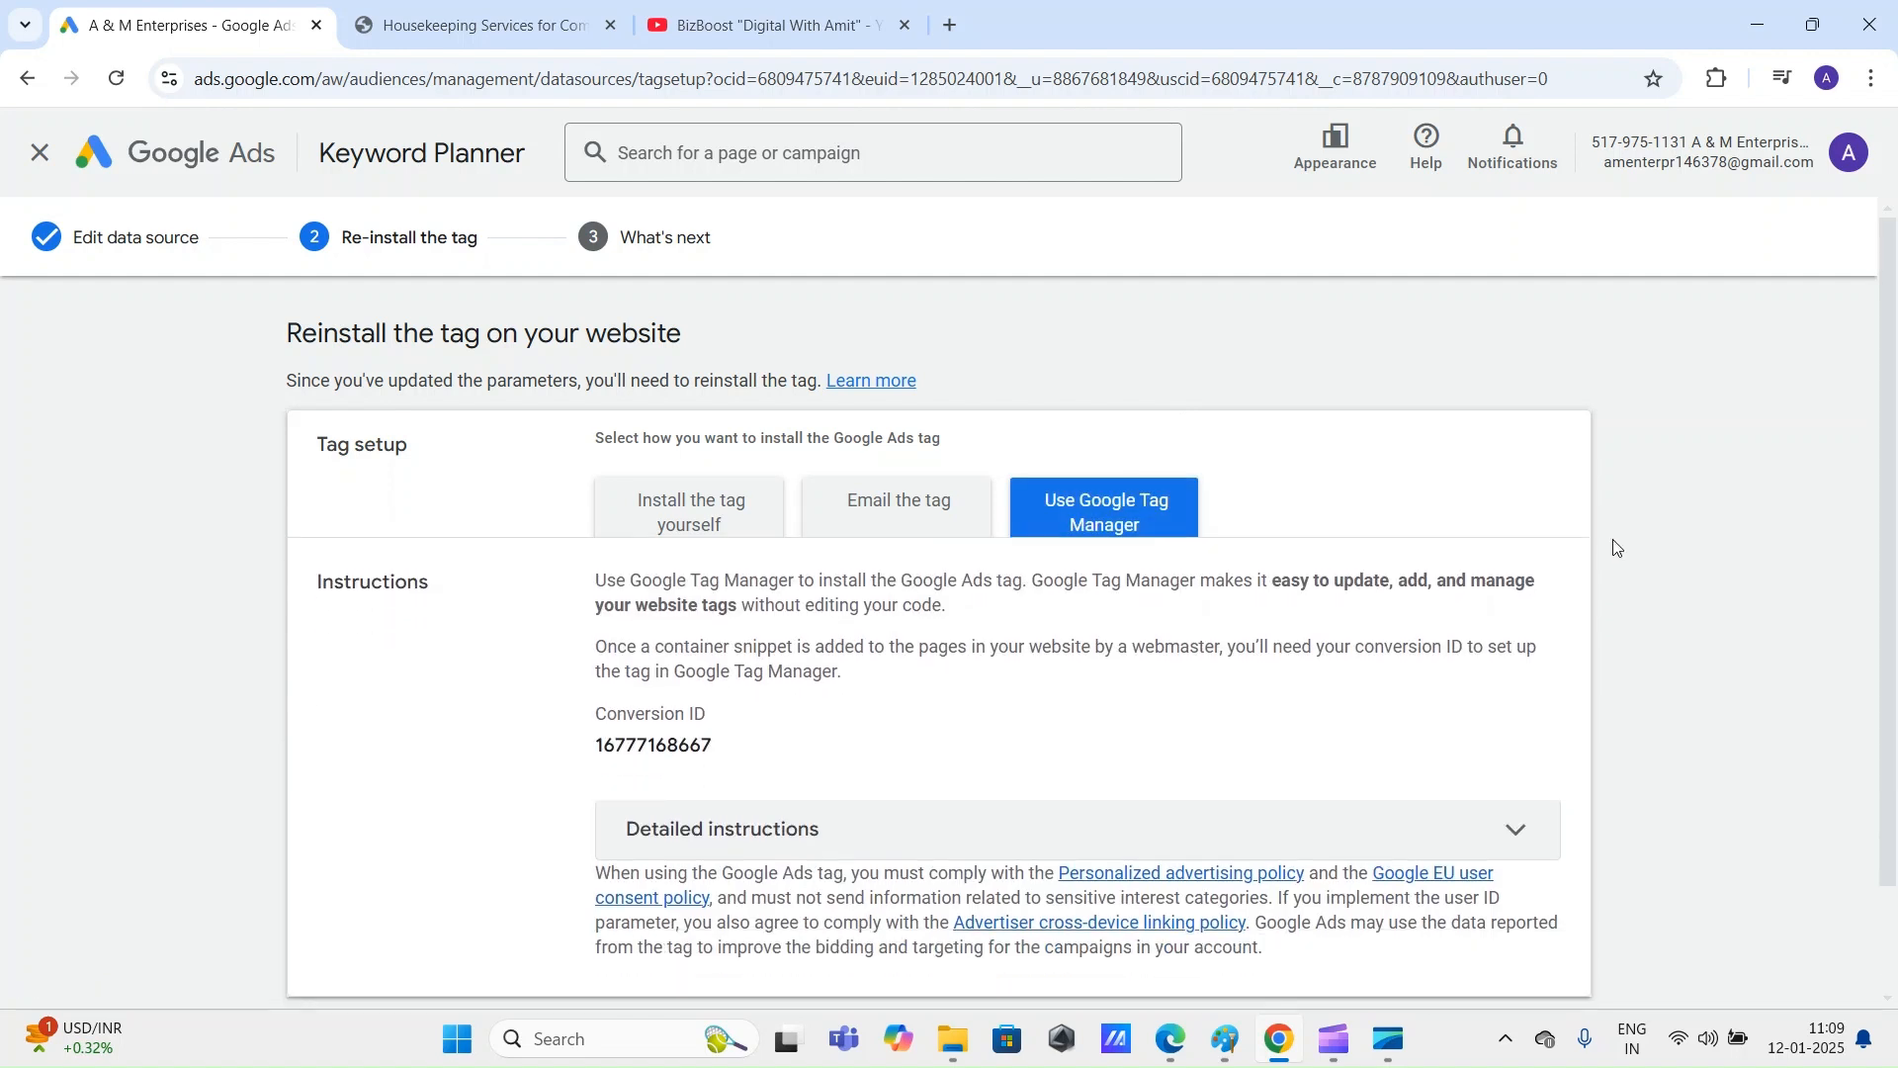
click(480, 25)
scroll(752, 311, down, 3)
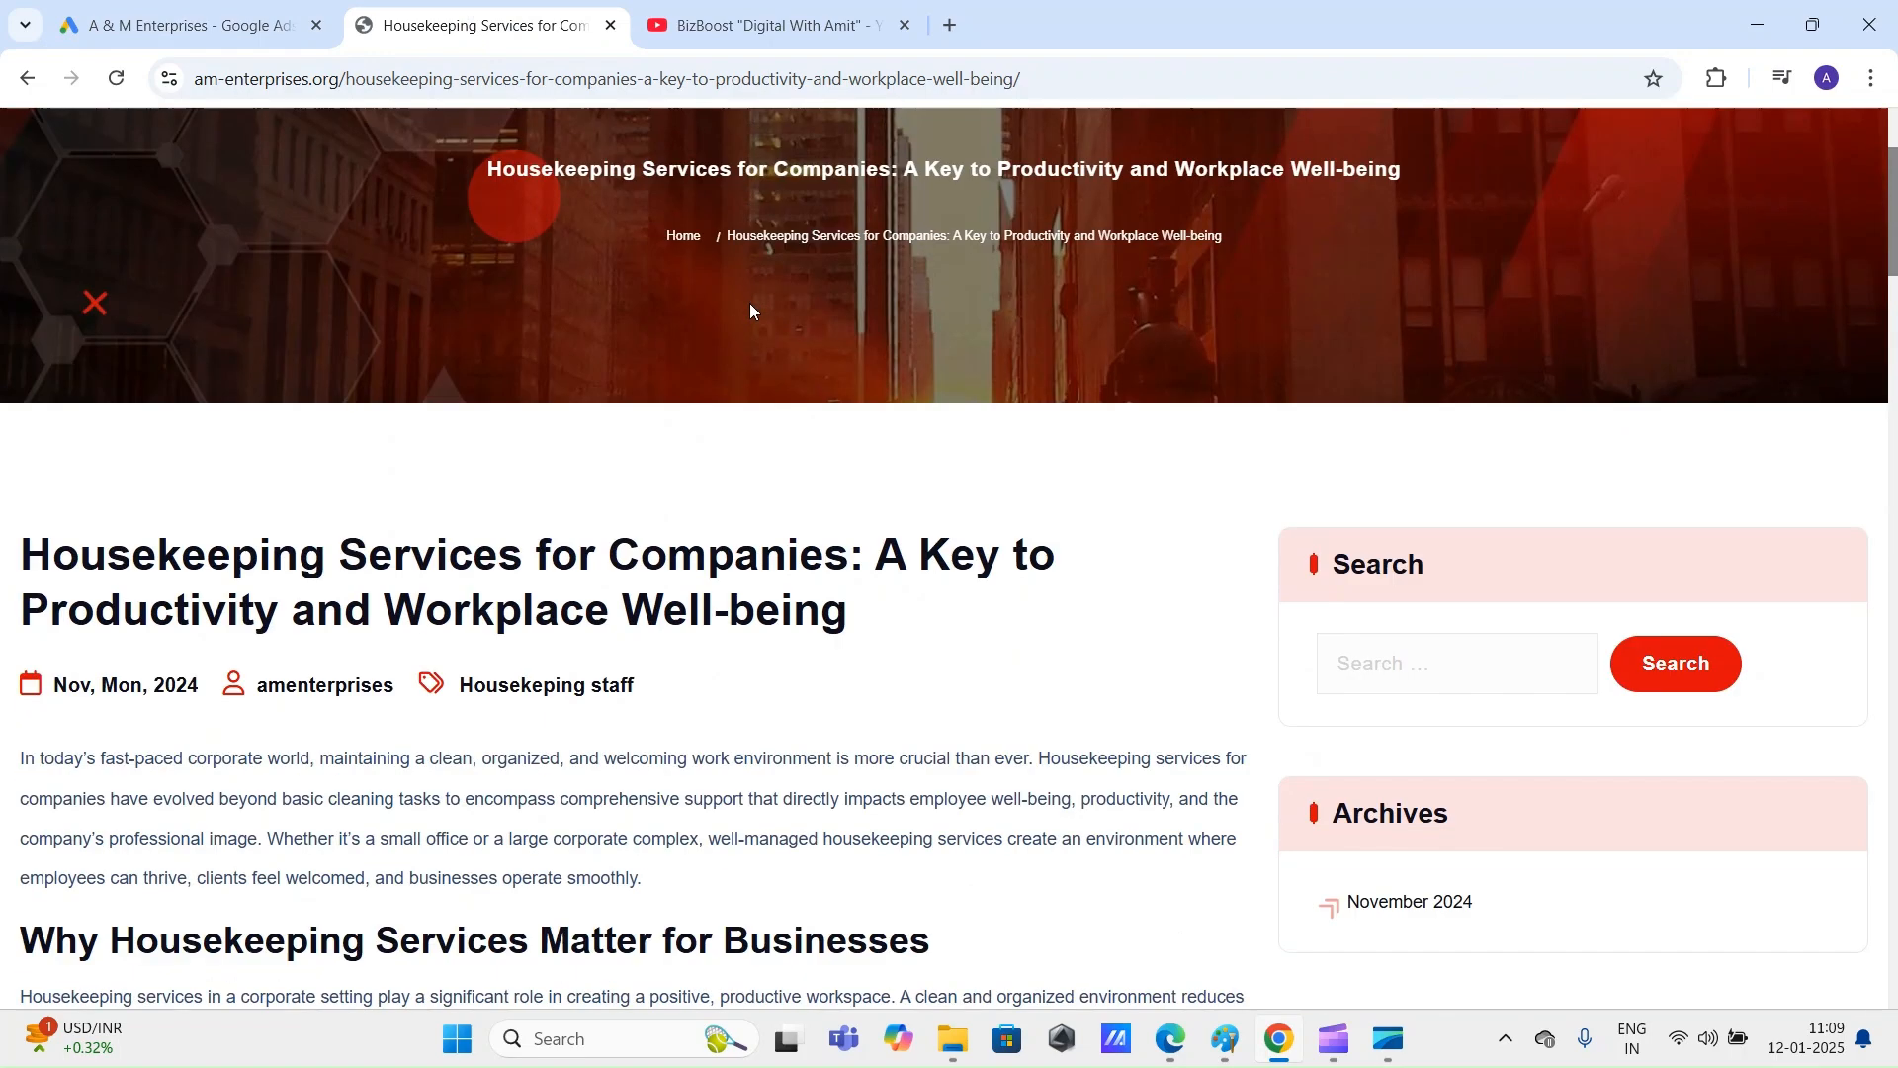
scroll(750, 304, down, 5)
scroll(749, 305, up, 8)
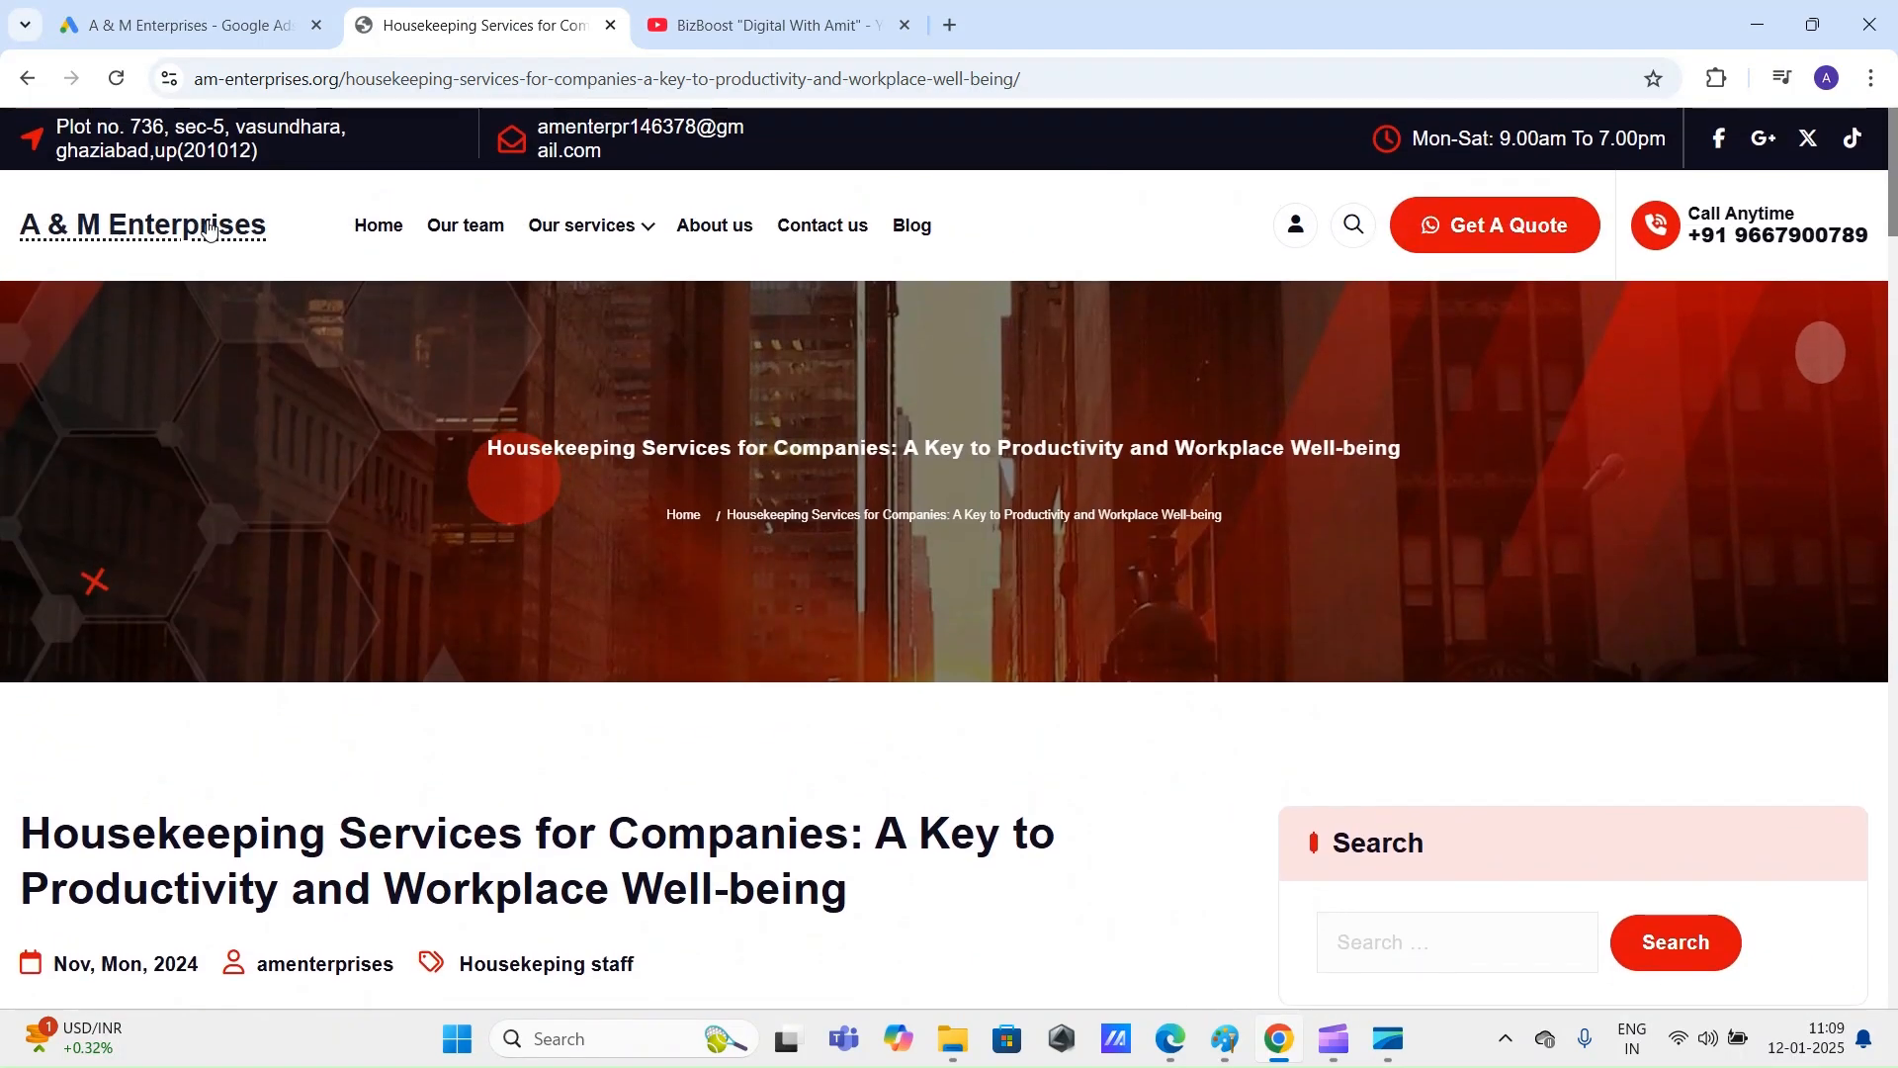
click(187, 25)
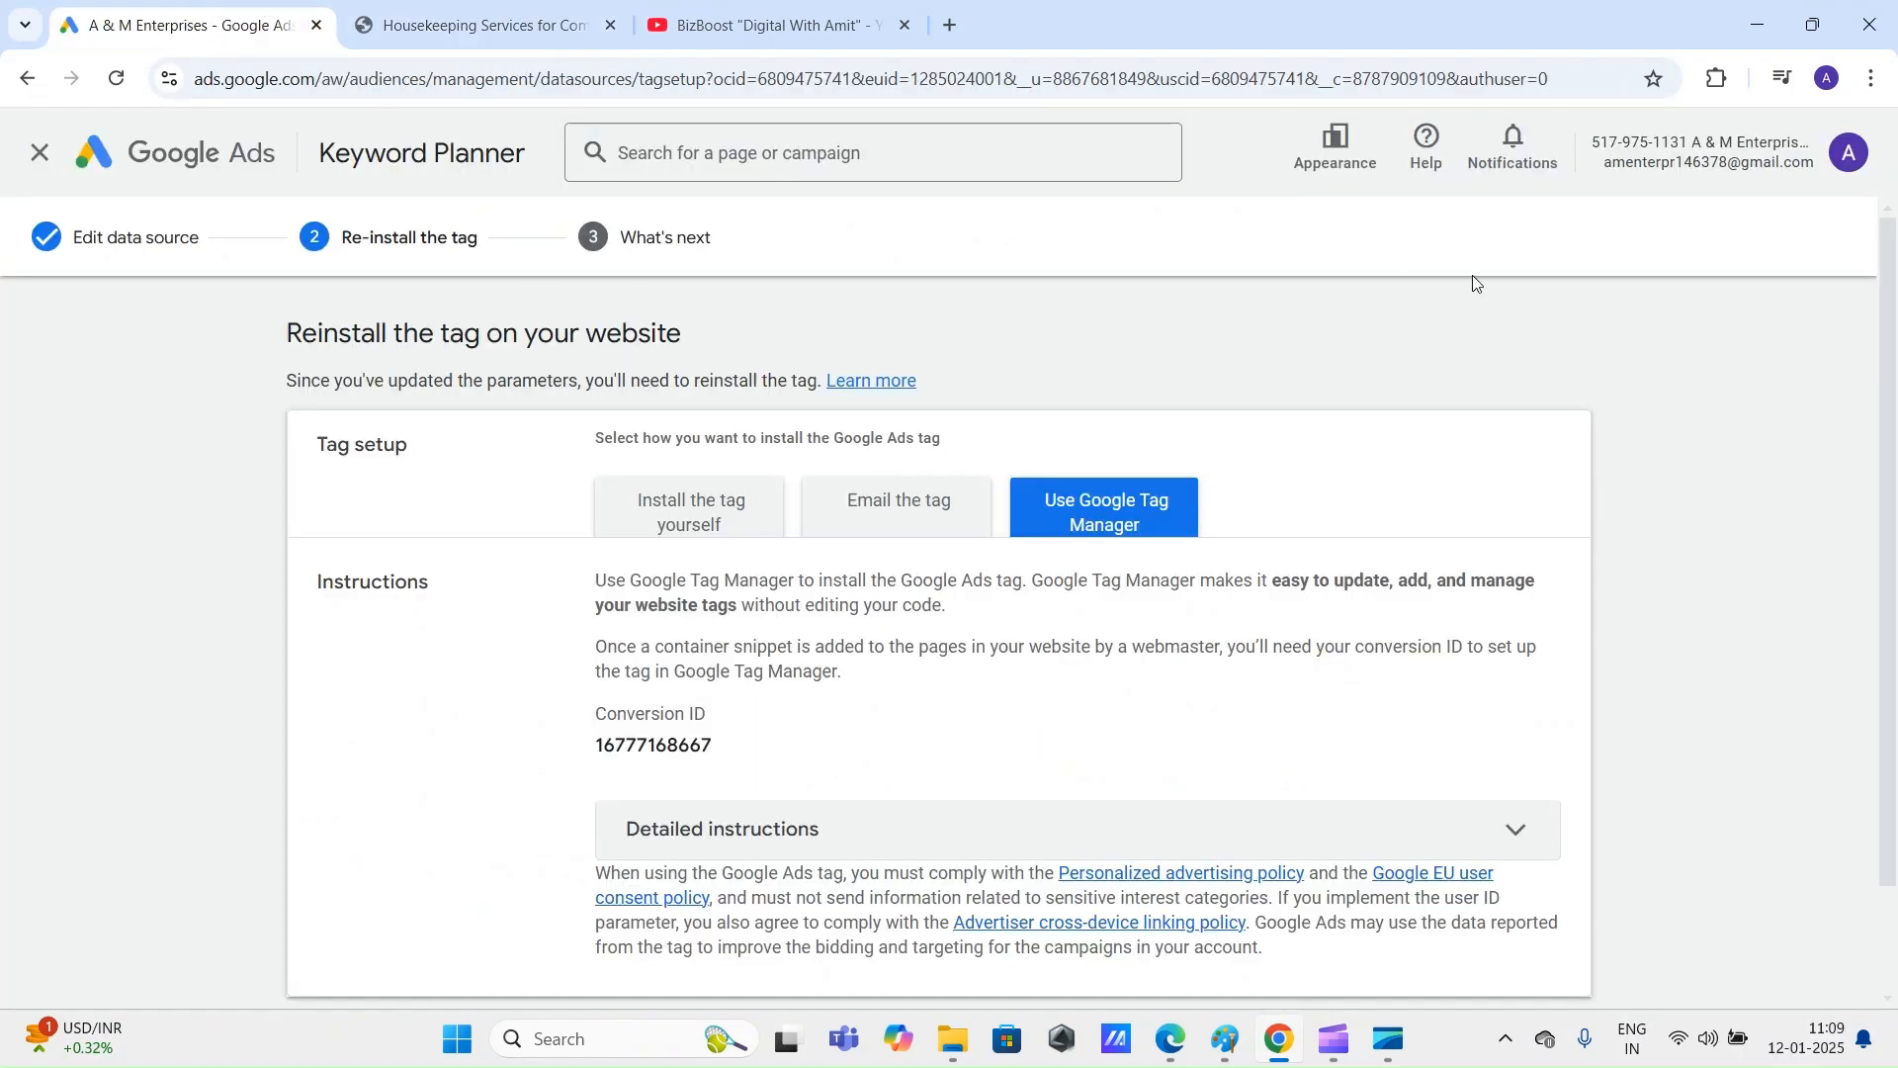
Step: Examine the Google Tag Manager instructions and highlight the conversion ID
scroll(1629, 447, down, 2)
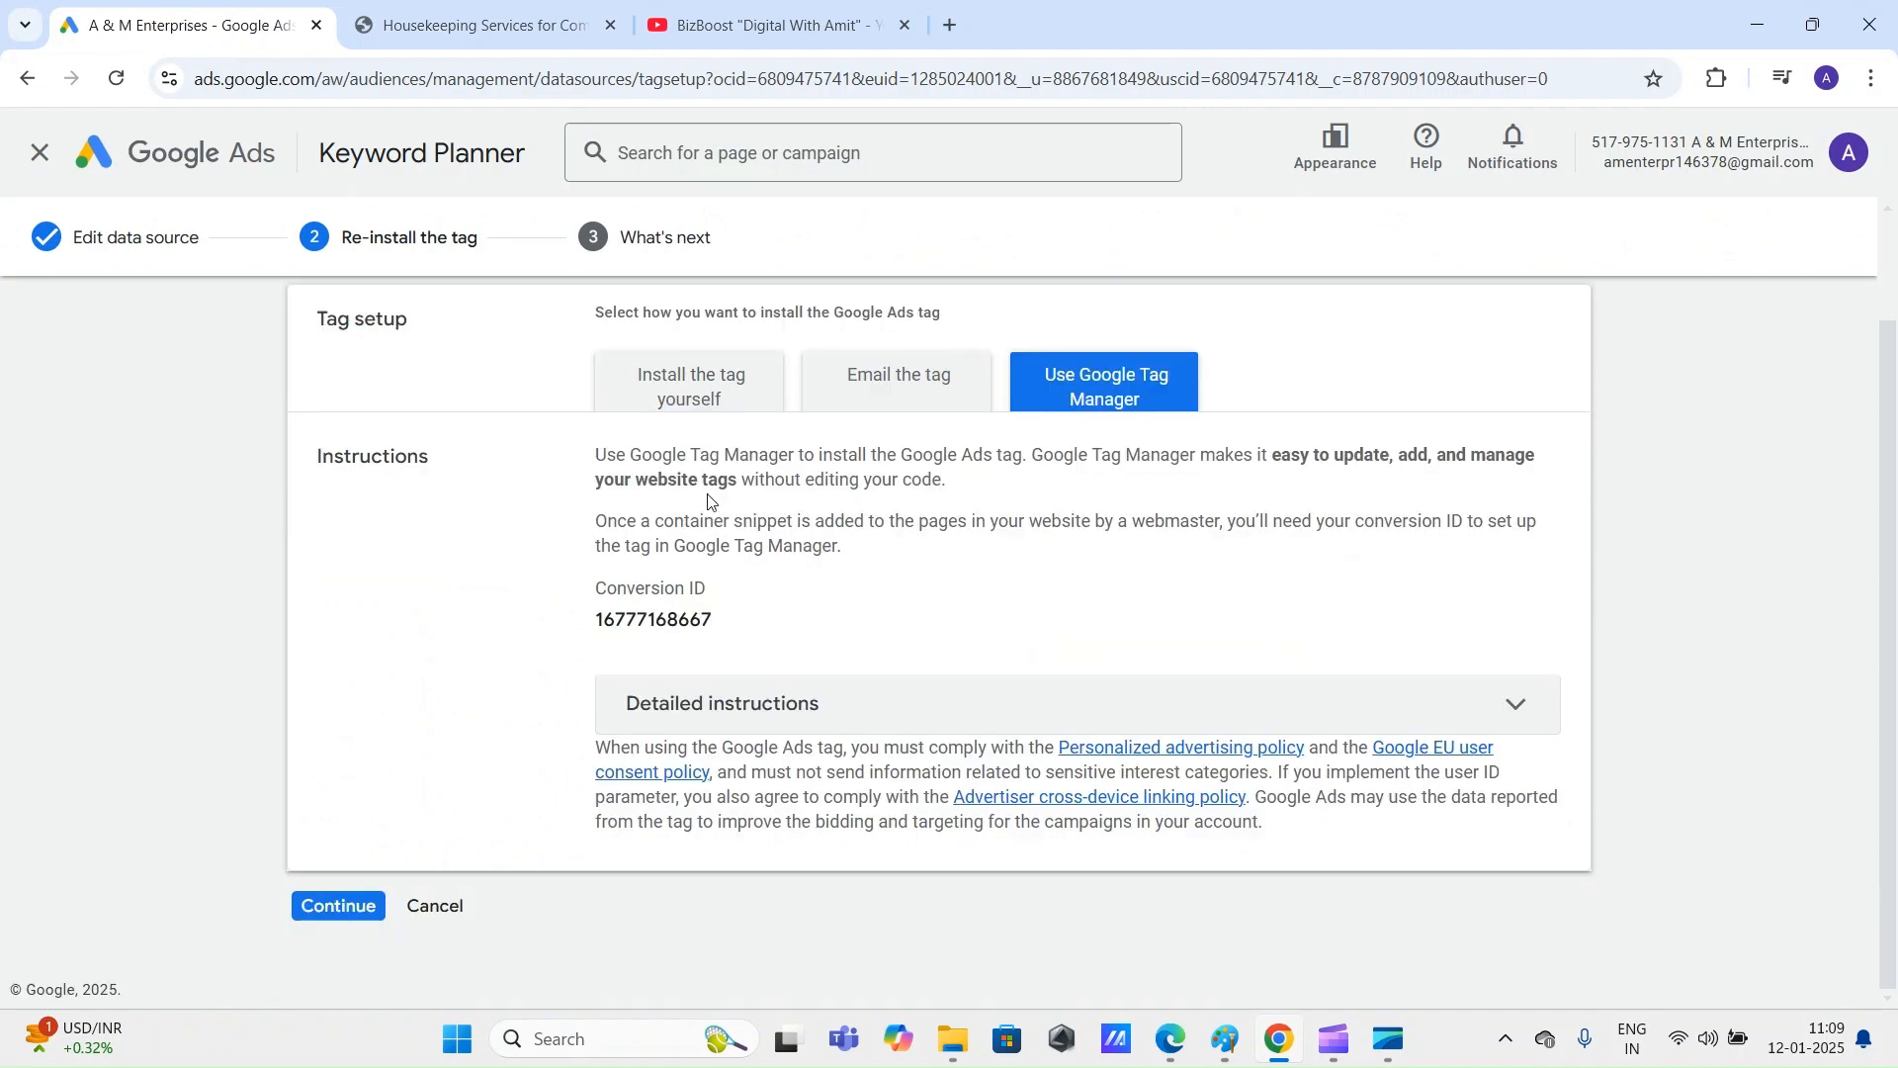
double_click(649, 620)
click(1730, 561)
double_click(656, 623)
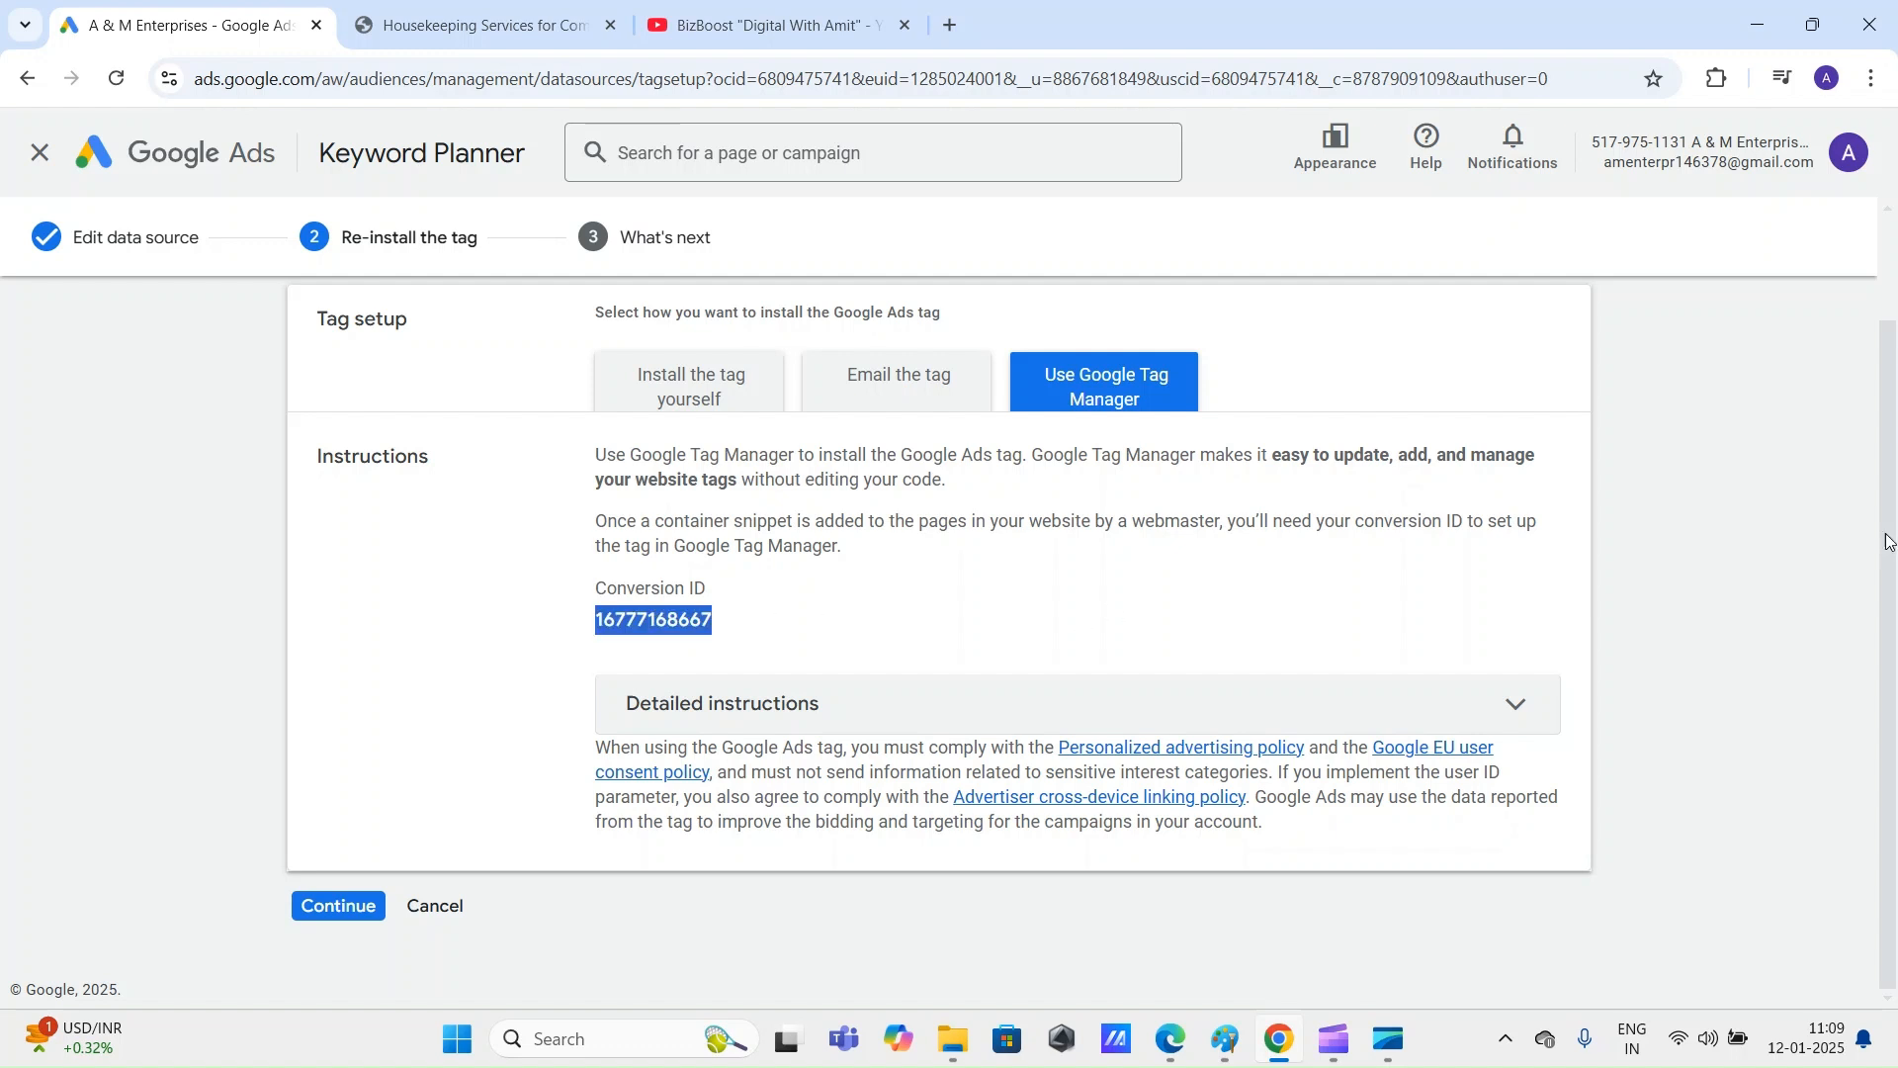
click(1800, 512)
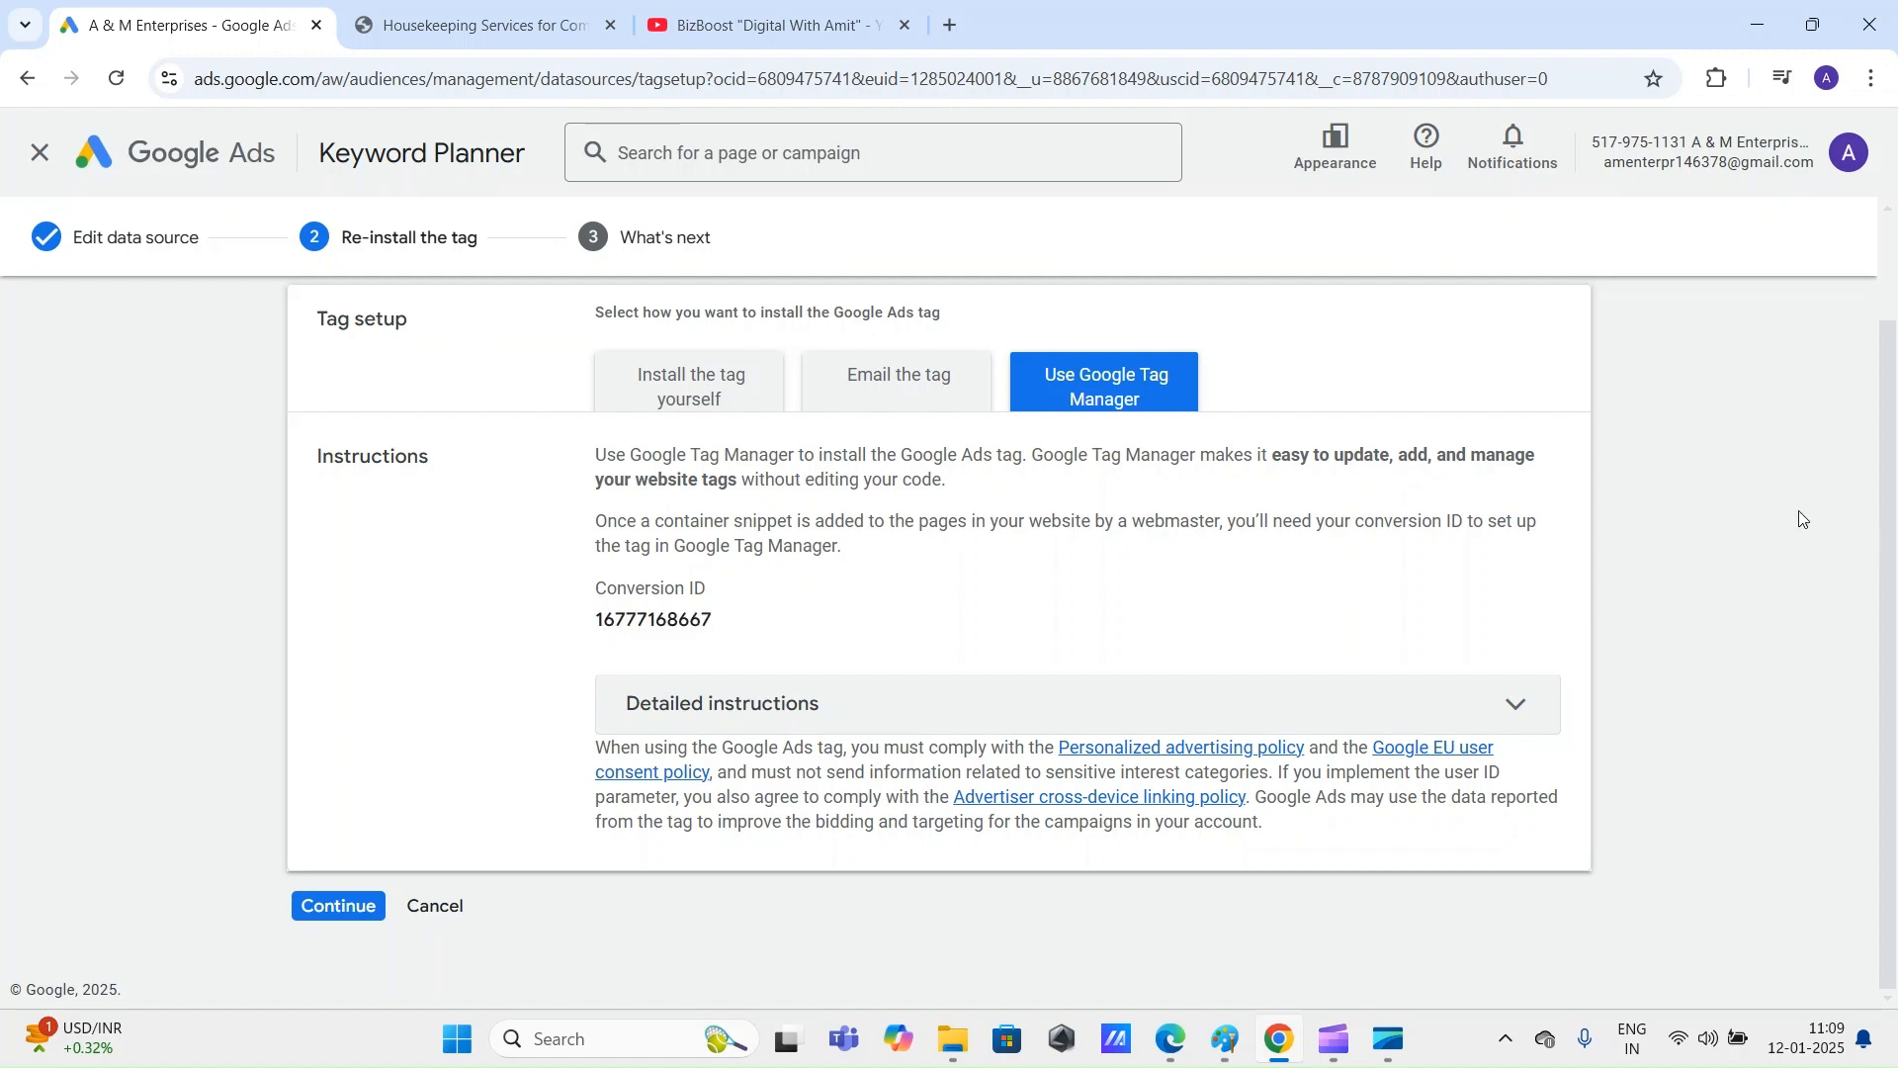
Step: Expand the detailed instructions and read through them, highlighting the existing container note and the create-an-account step for Google Tag Manager
click(1523, 705)
scroll(1552, 682, down, 3)
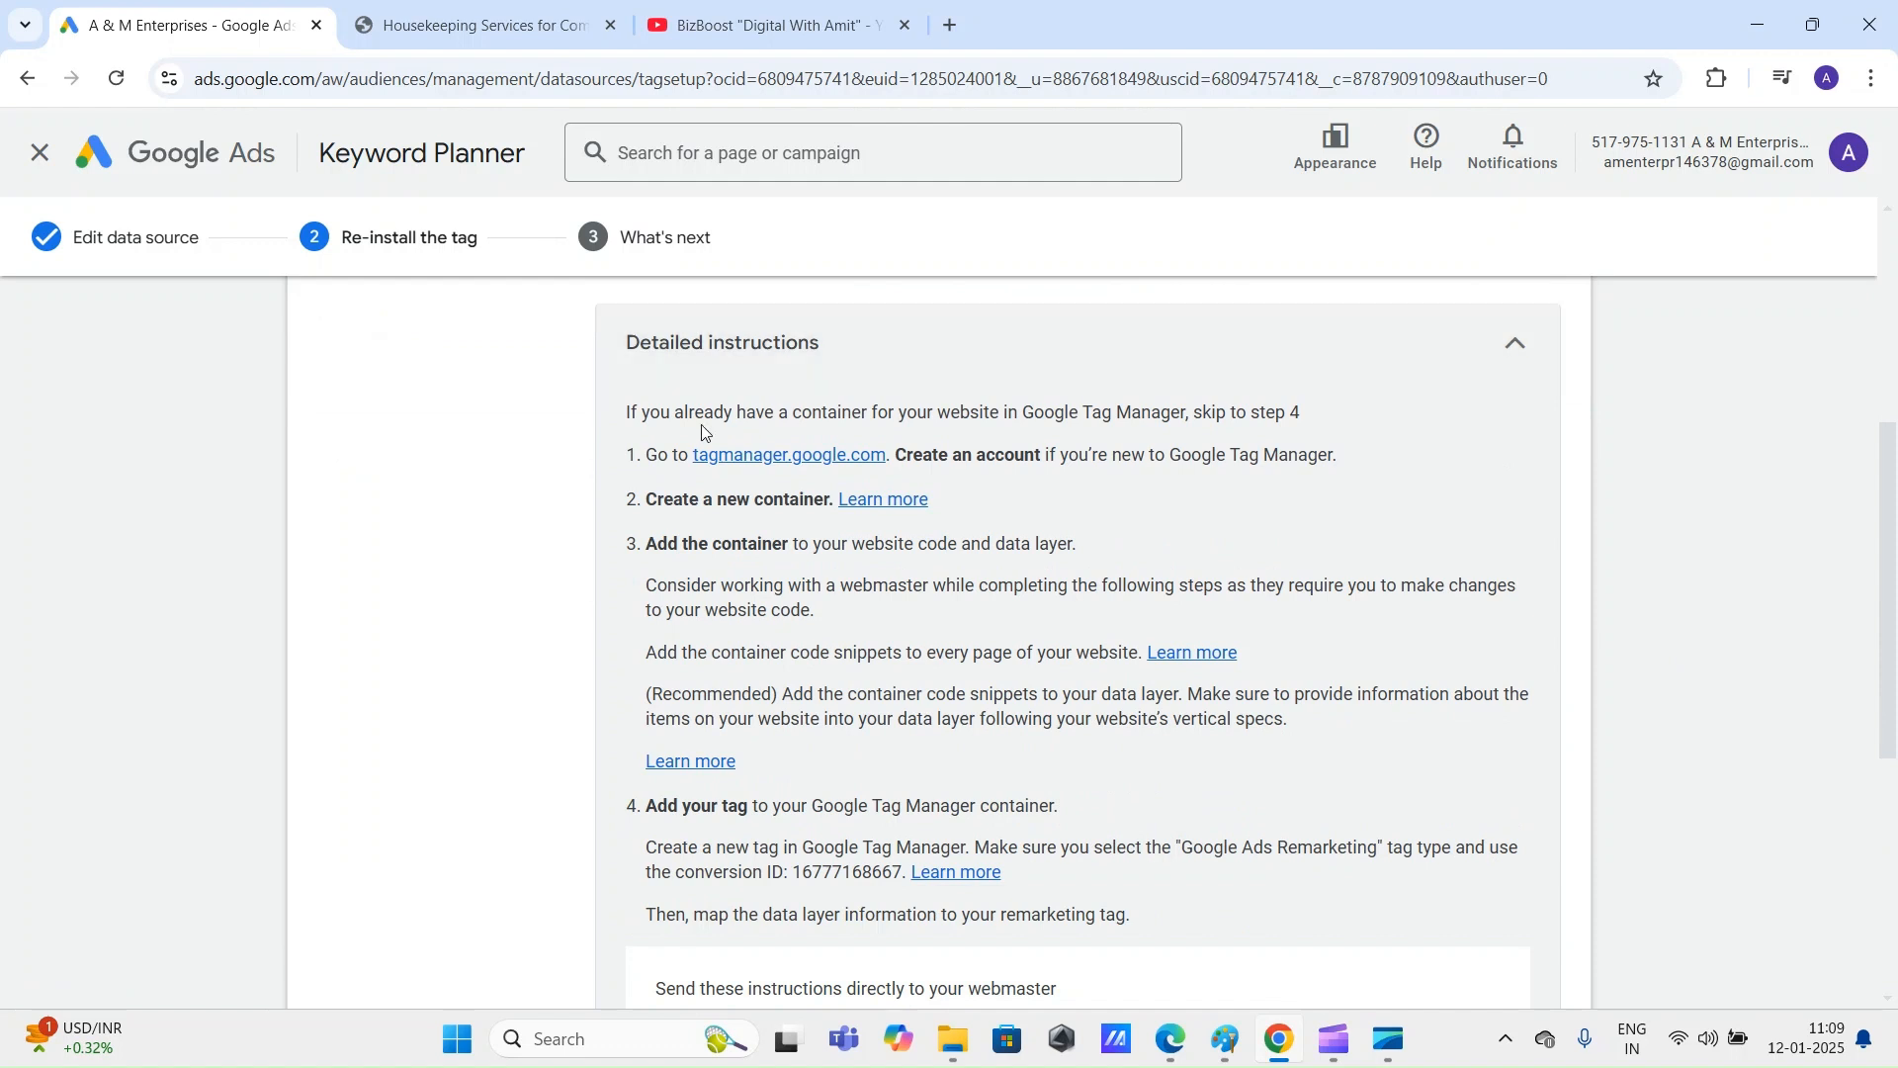
drag(624, 413, 1123, 440)
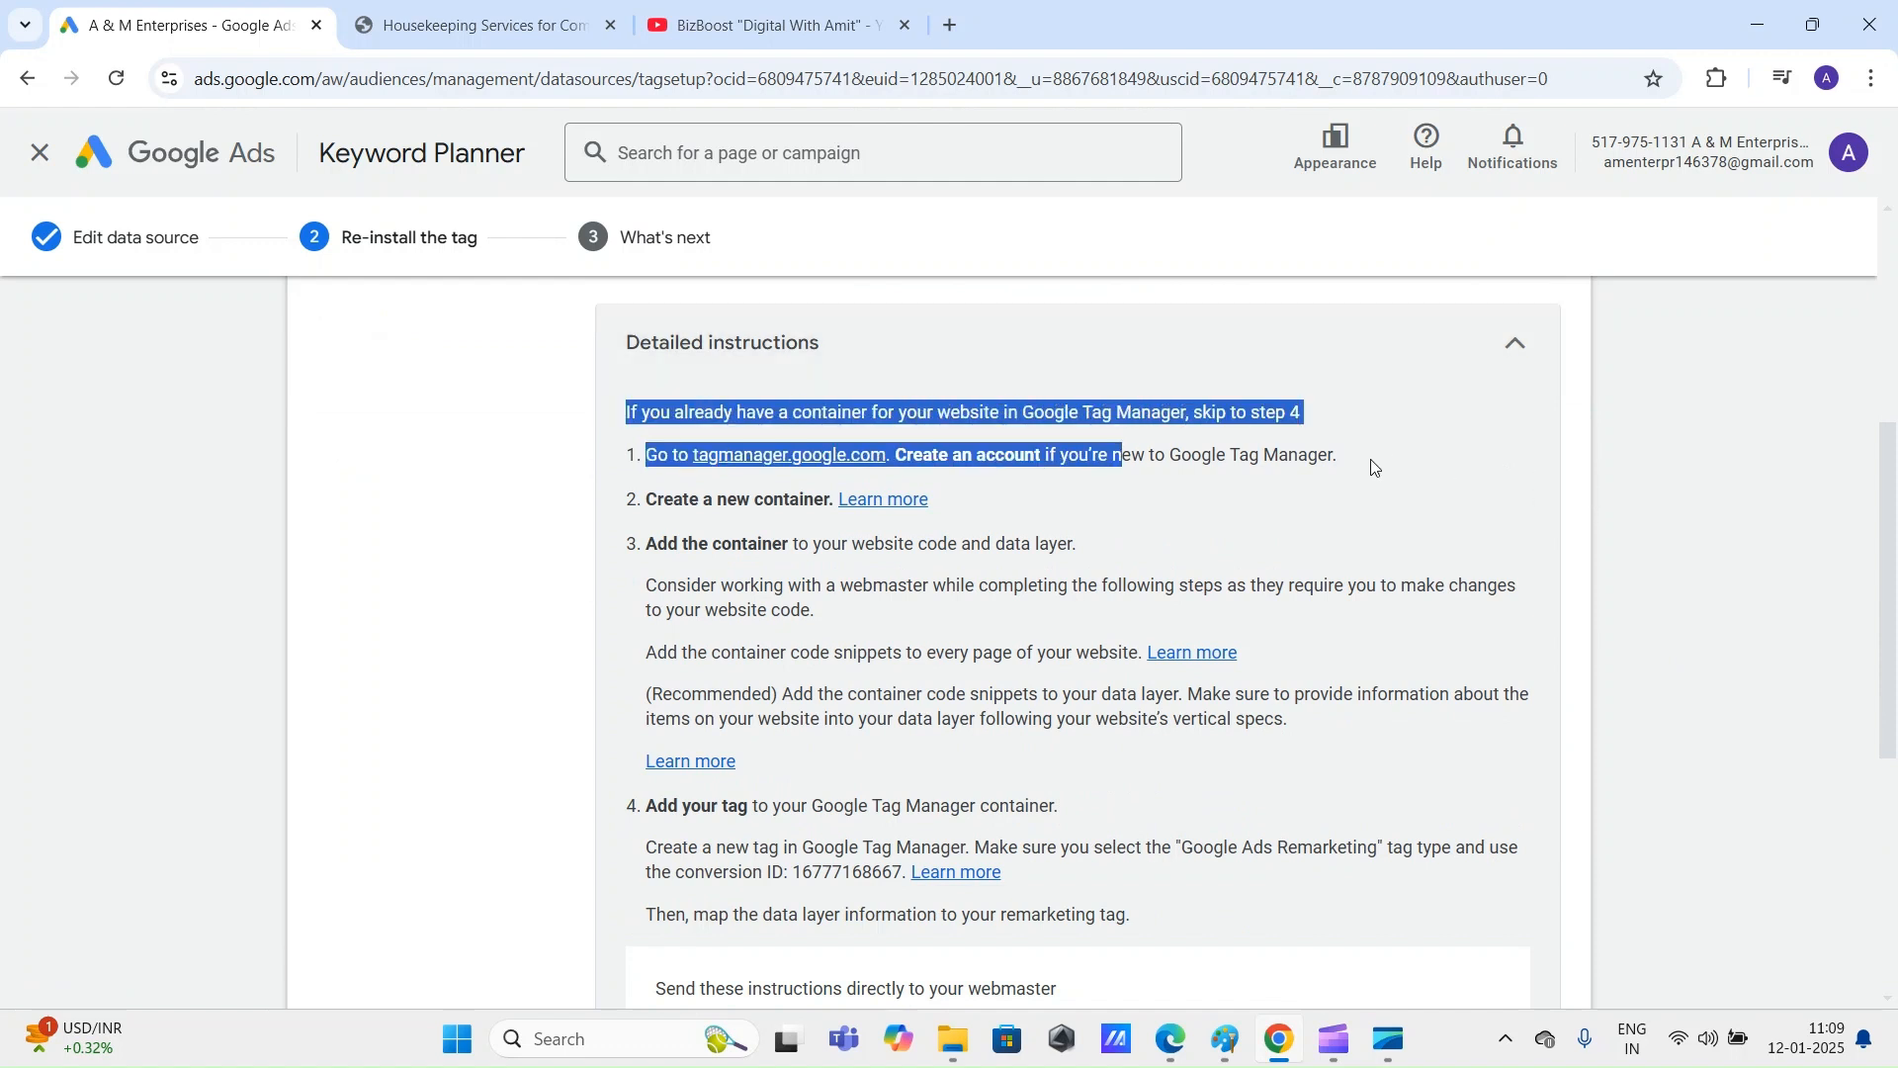
click(1038, 503)
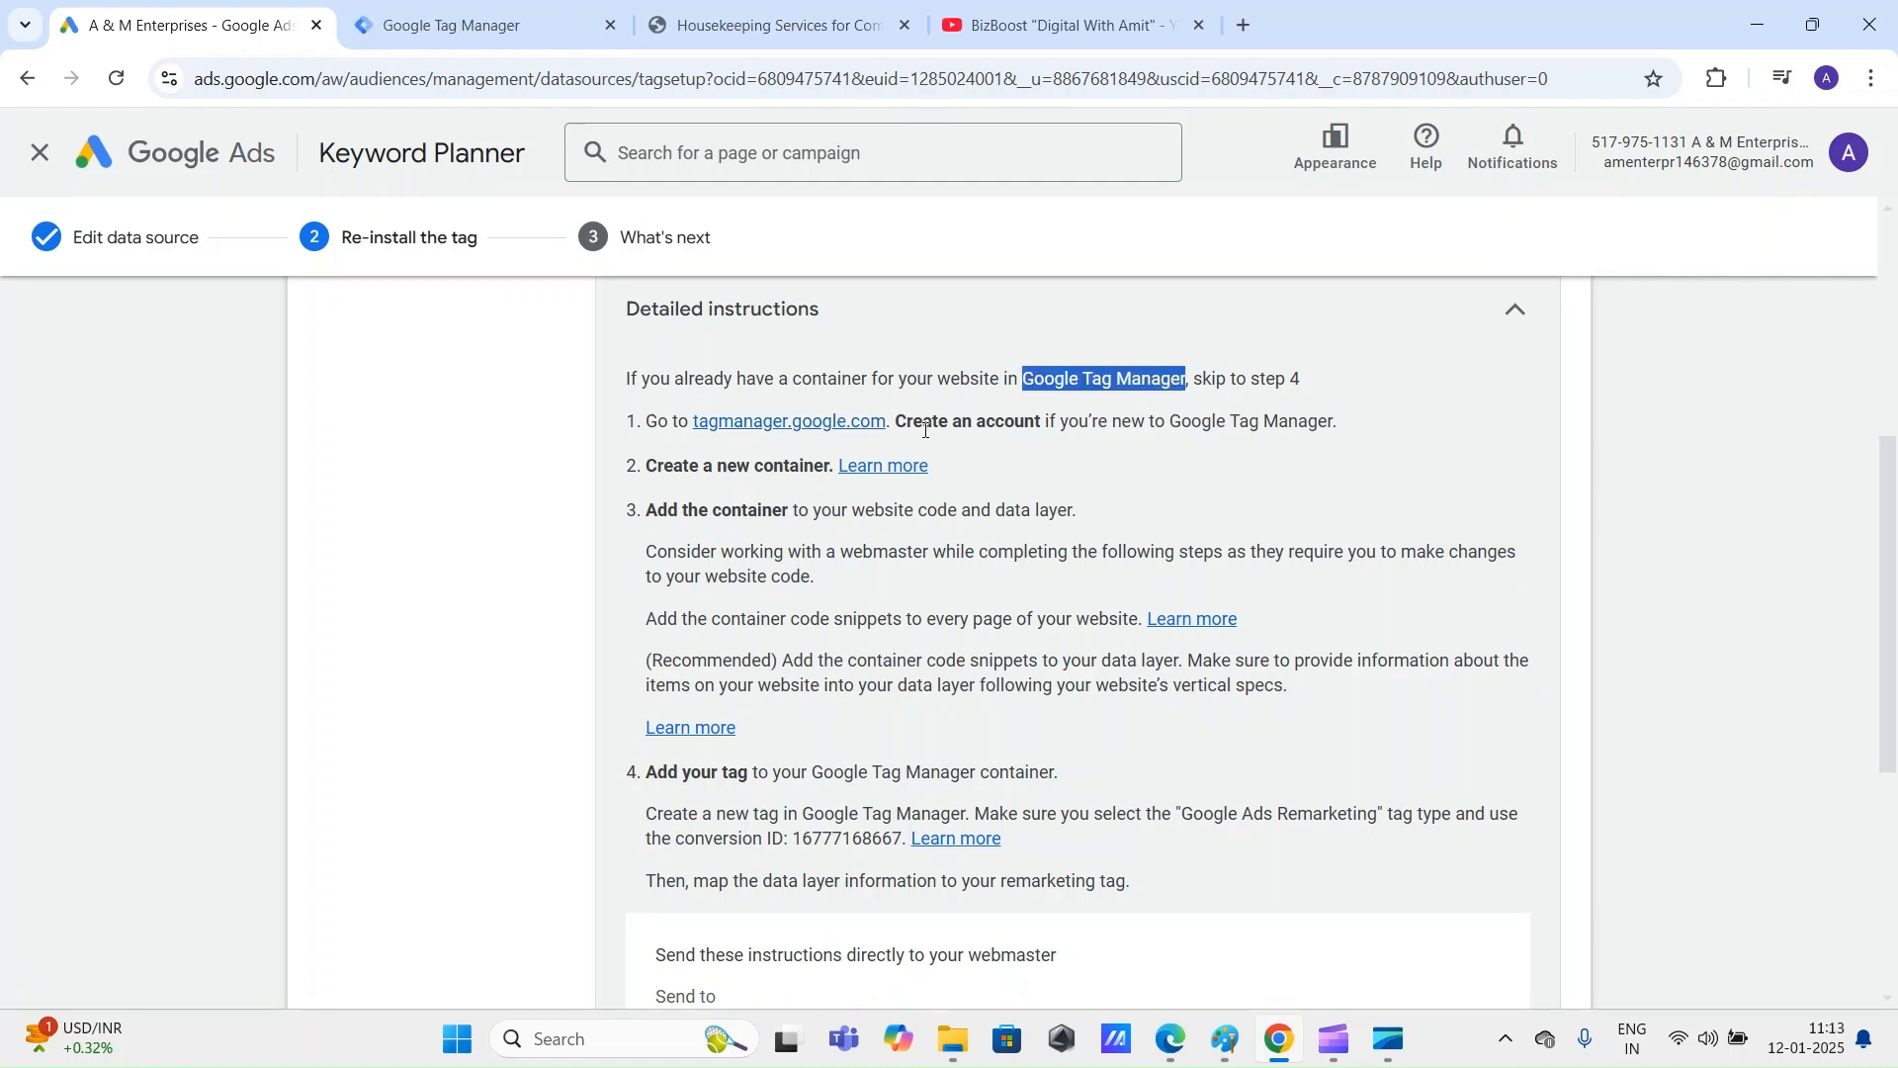
click(918, 422)
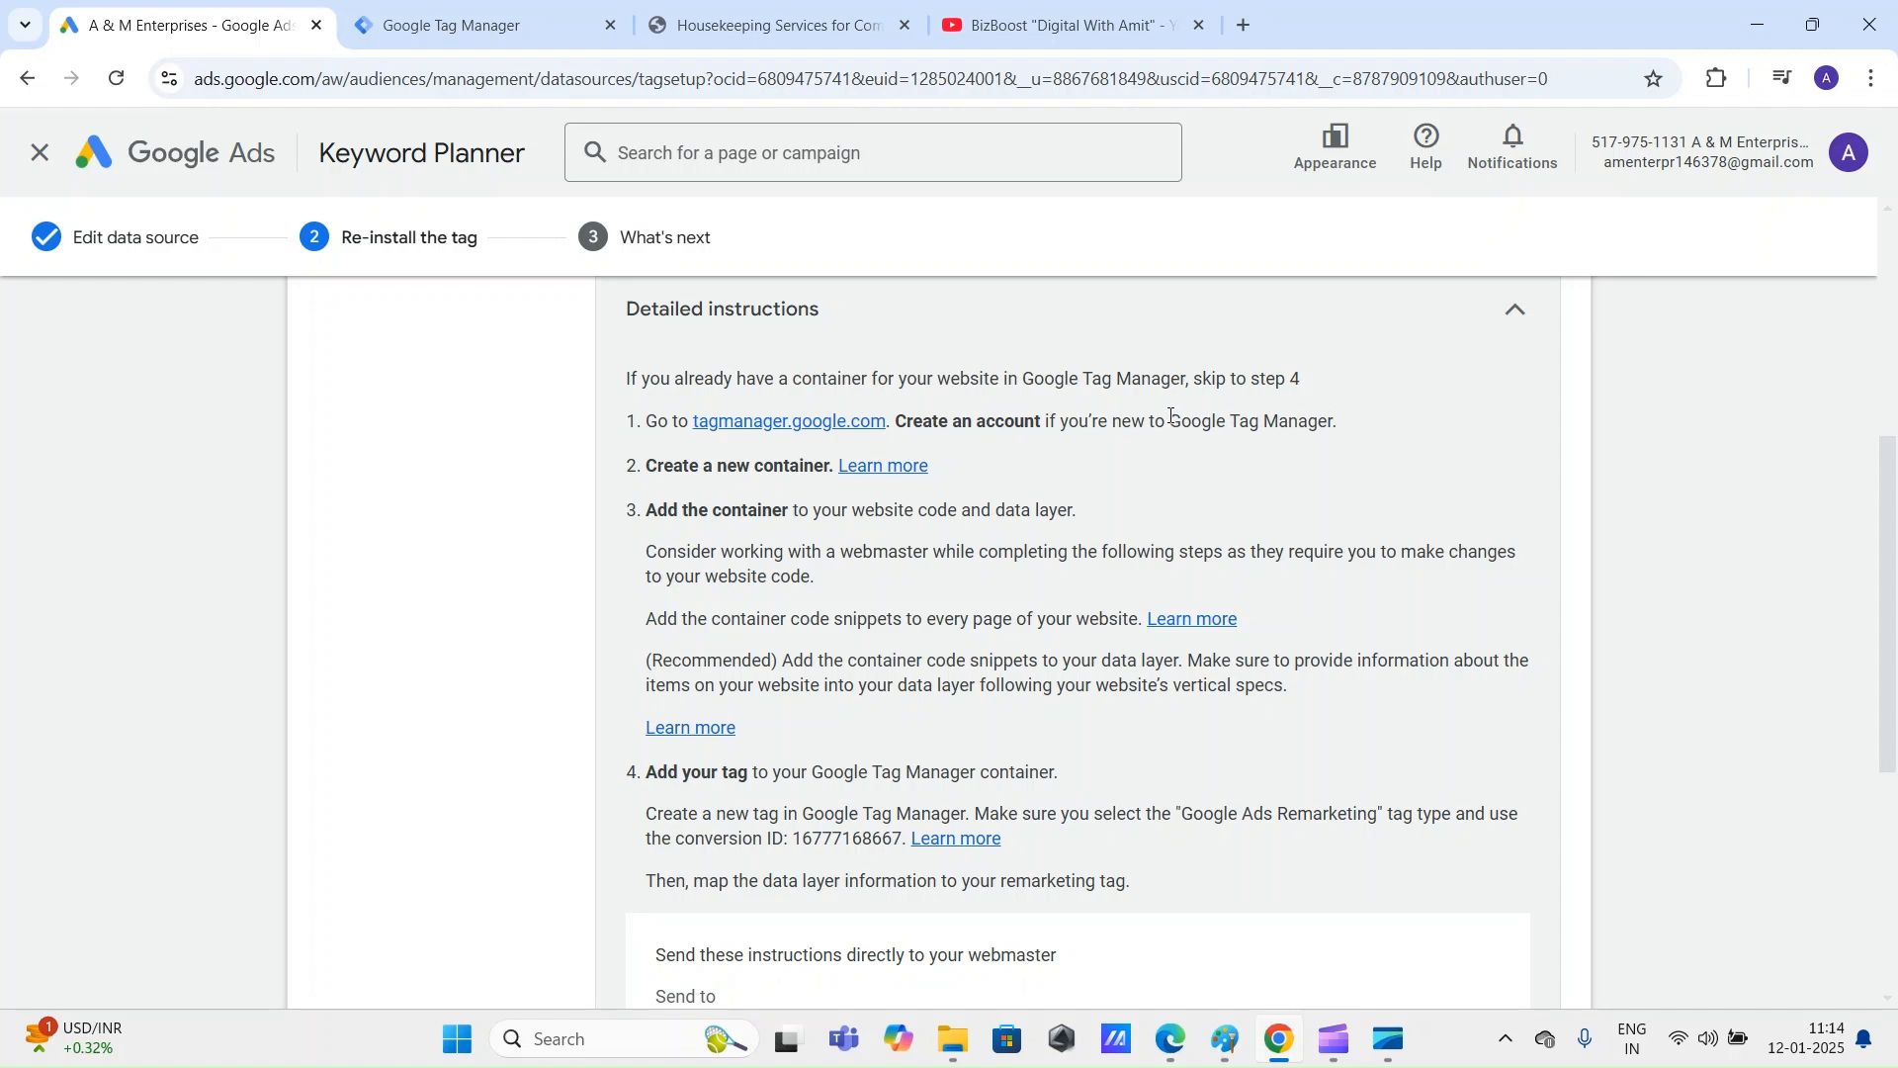
drag(1171, 416, 1339, 418)
click(1745, 494)
scroll(1789, 549, down, 3)
scroll(1789, 549, up, 8)
Step: Look at the Tag Manager accounts page, return to the Google Ads instructions, and highlight the create-an-account step
click(465, 25)
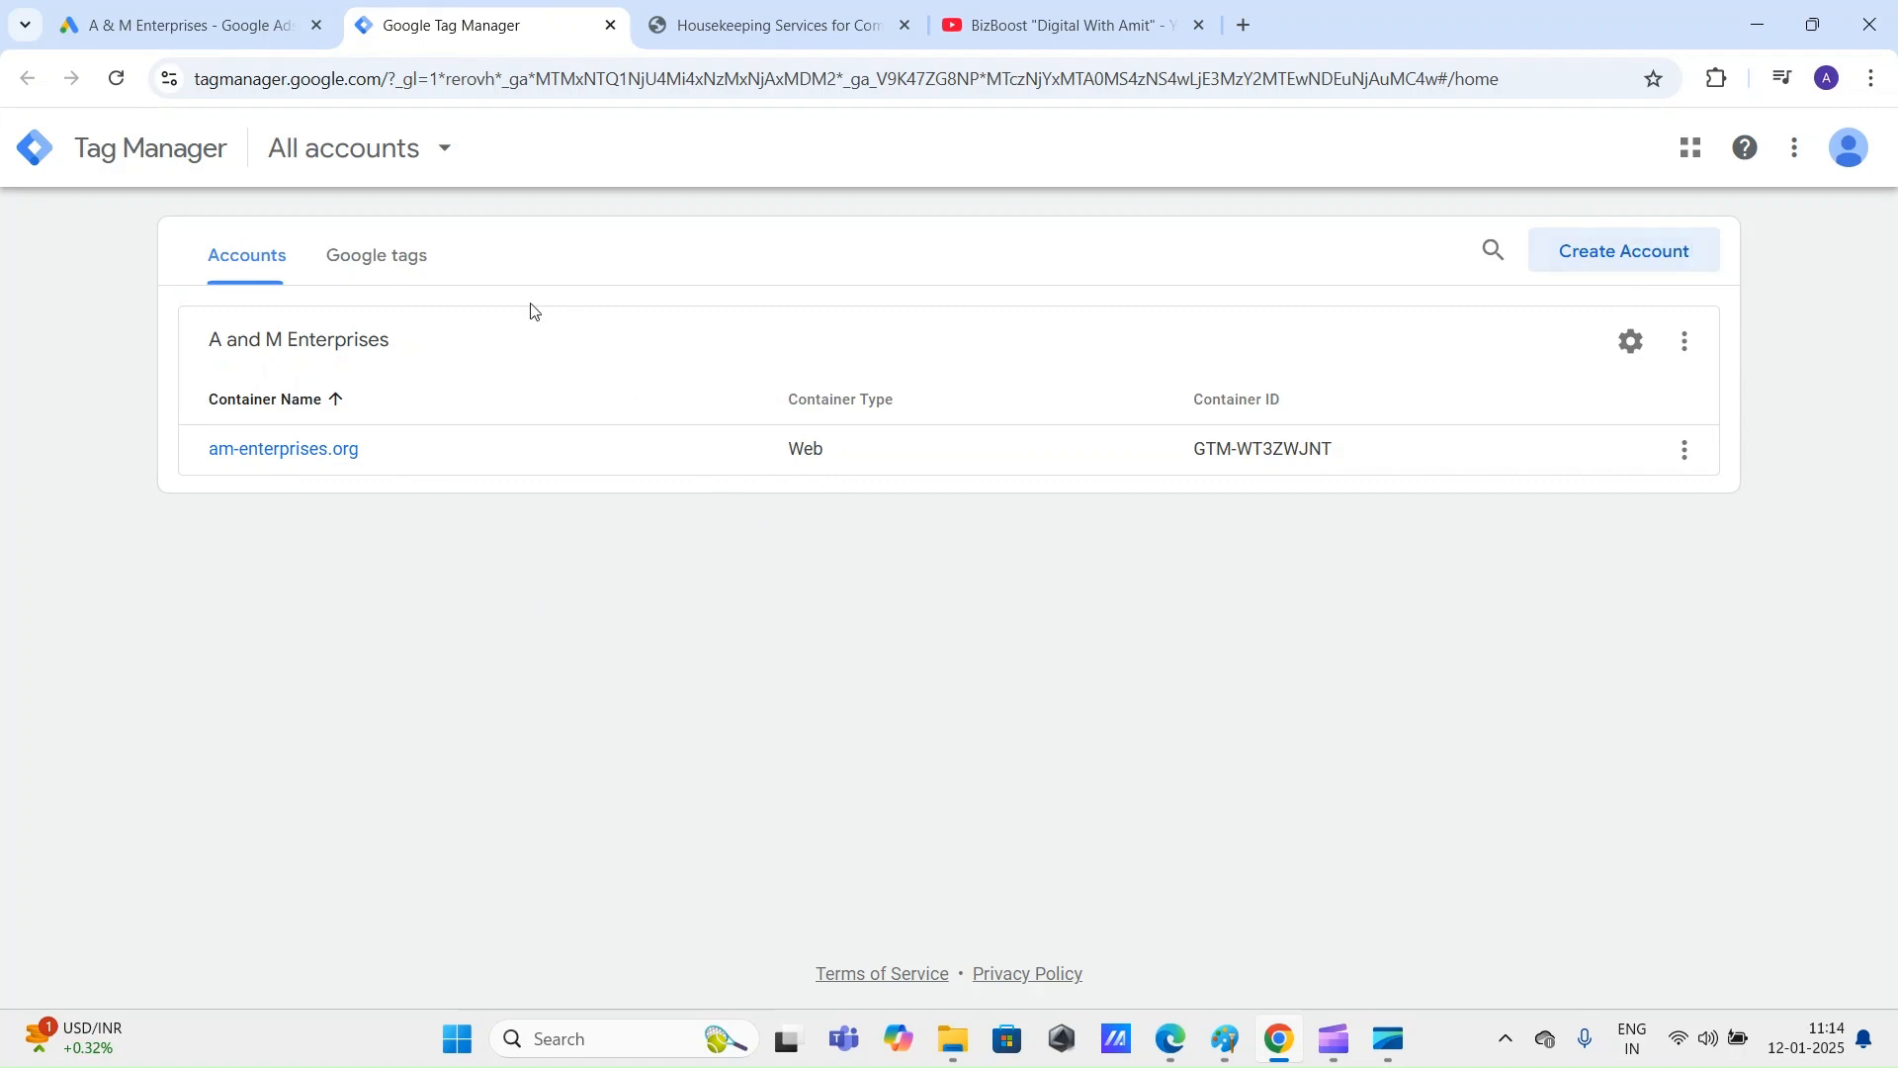
click(233, 8)
scroll(1215, 695, down, 2)
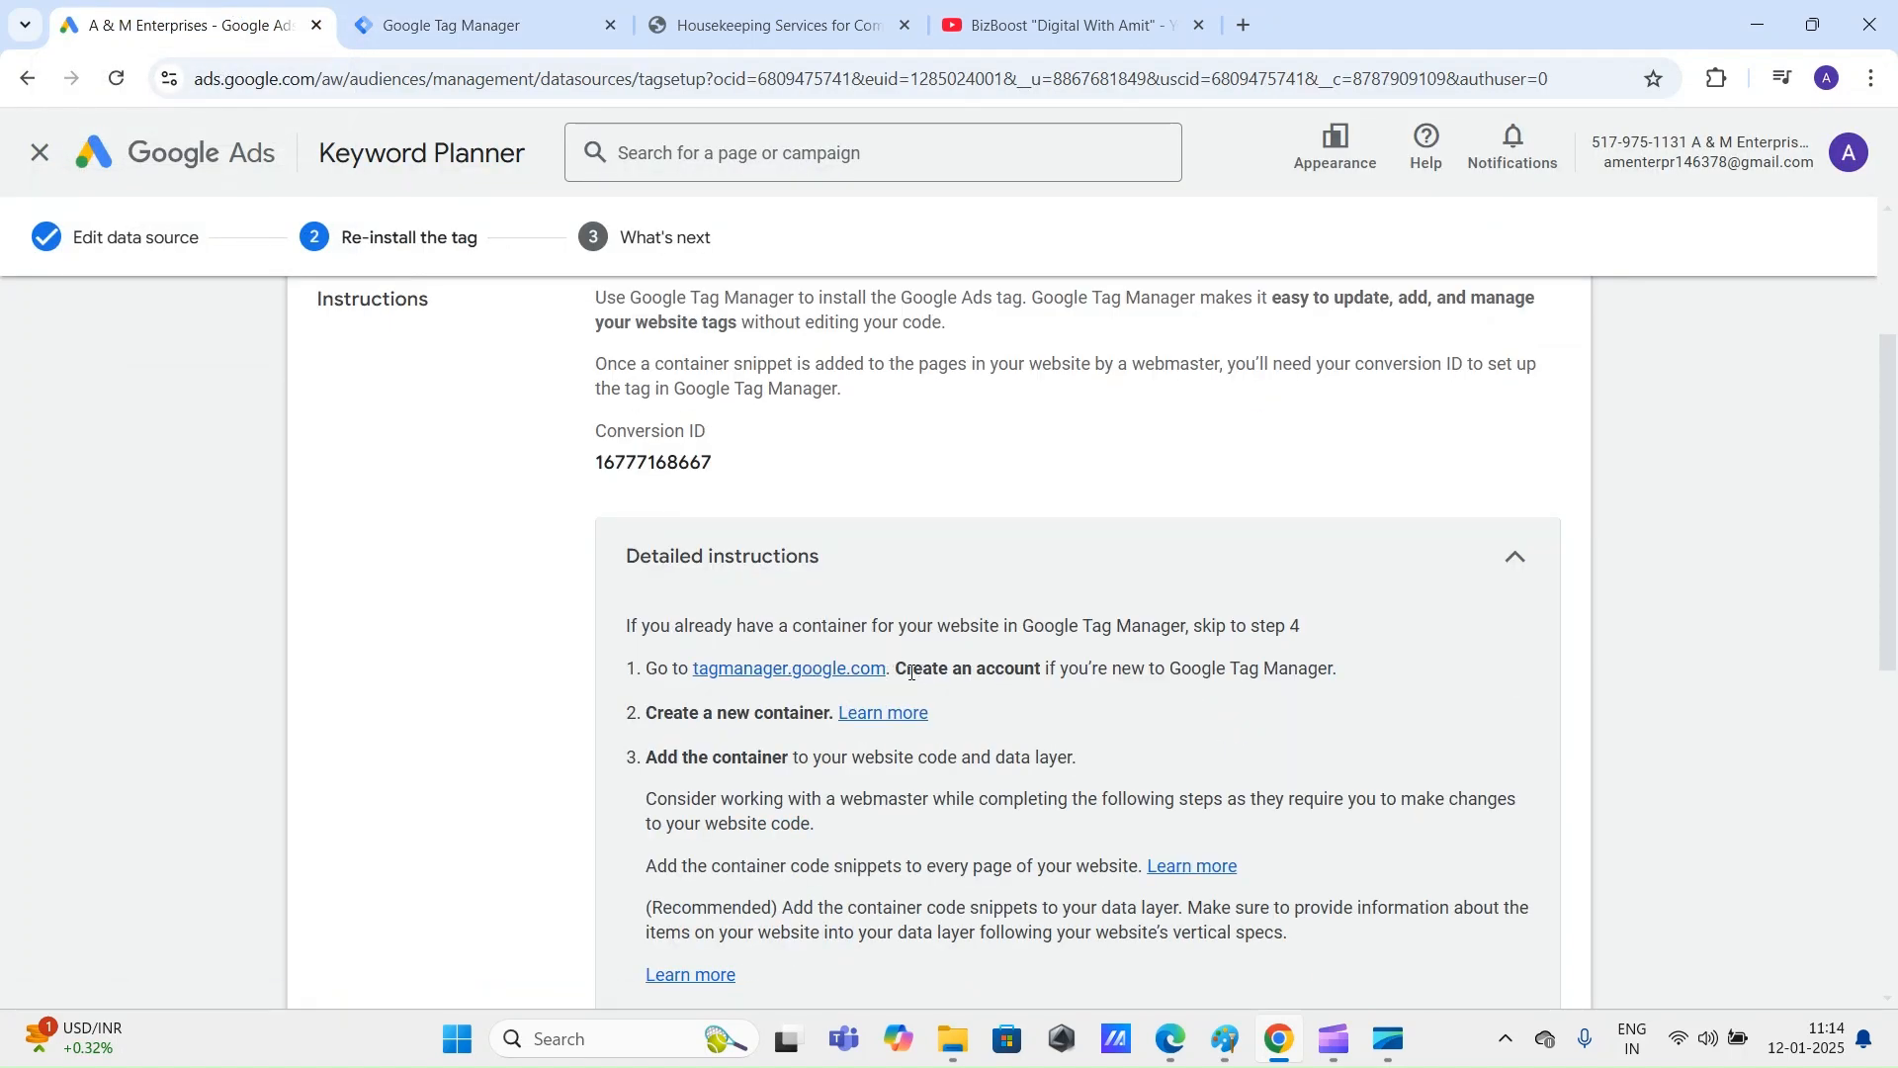
drag(905, 670, 1153, 659)
click(1606, 696)
Step: Switch to Google Tag Manager, start adding a new account, and open its account name for editing
click(524, 21)
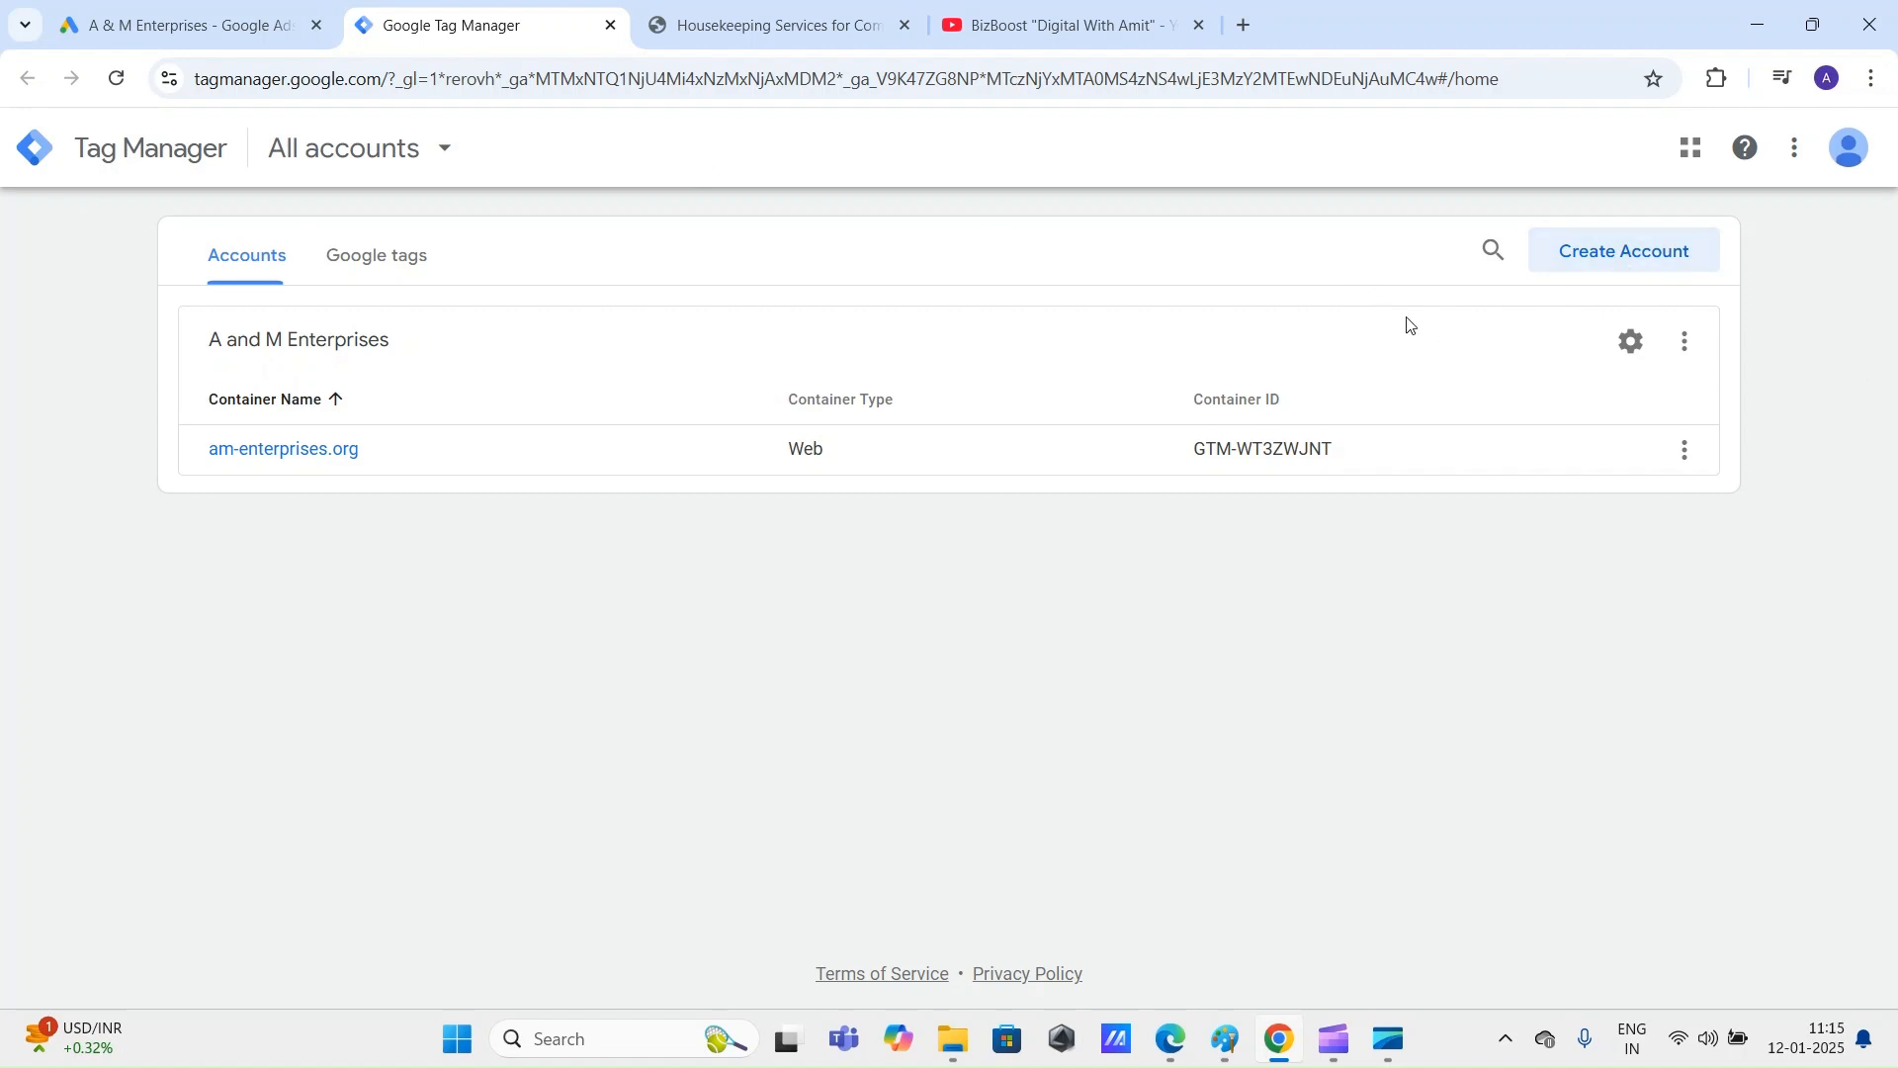
click(1625, 259)
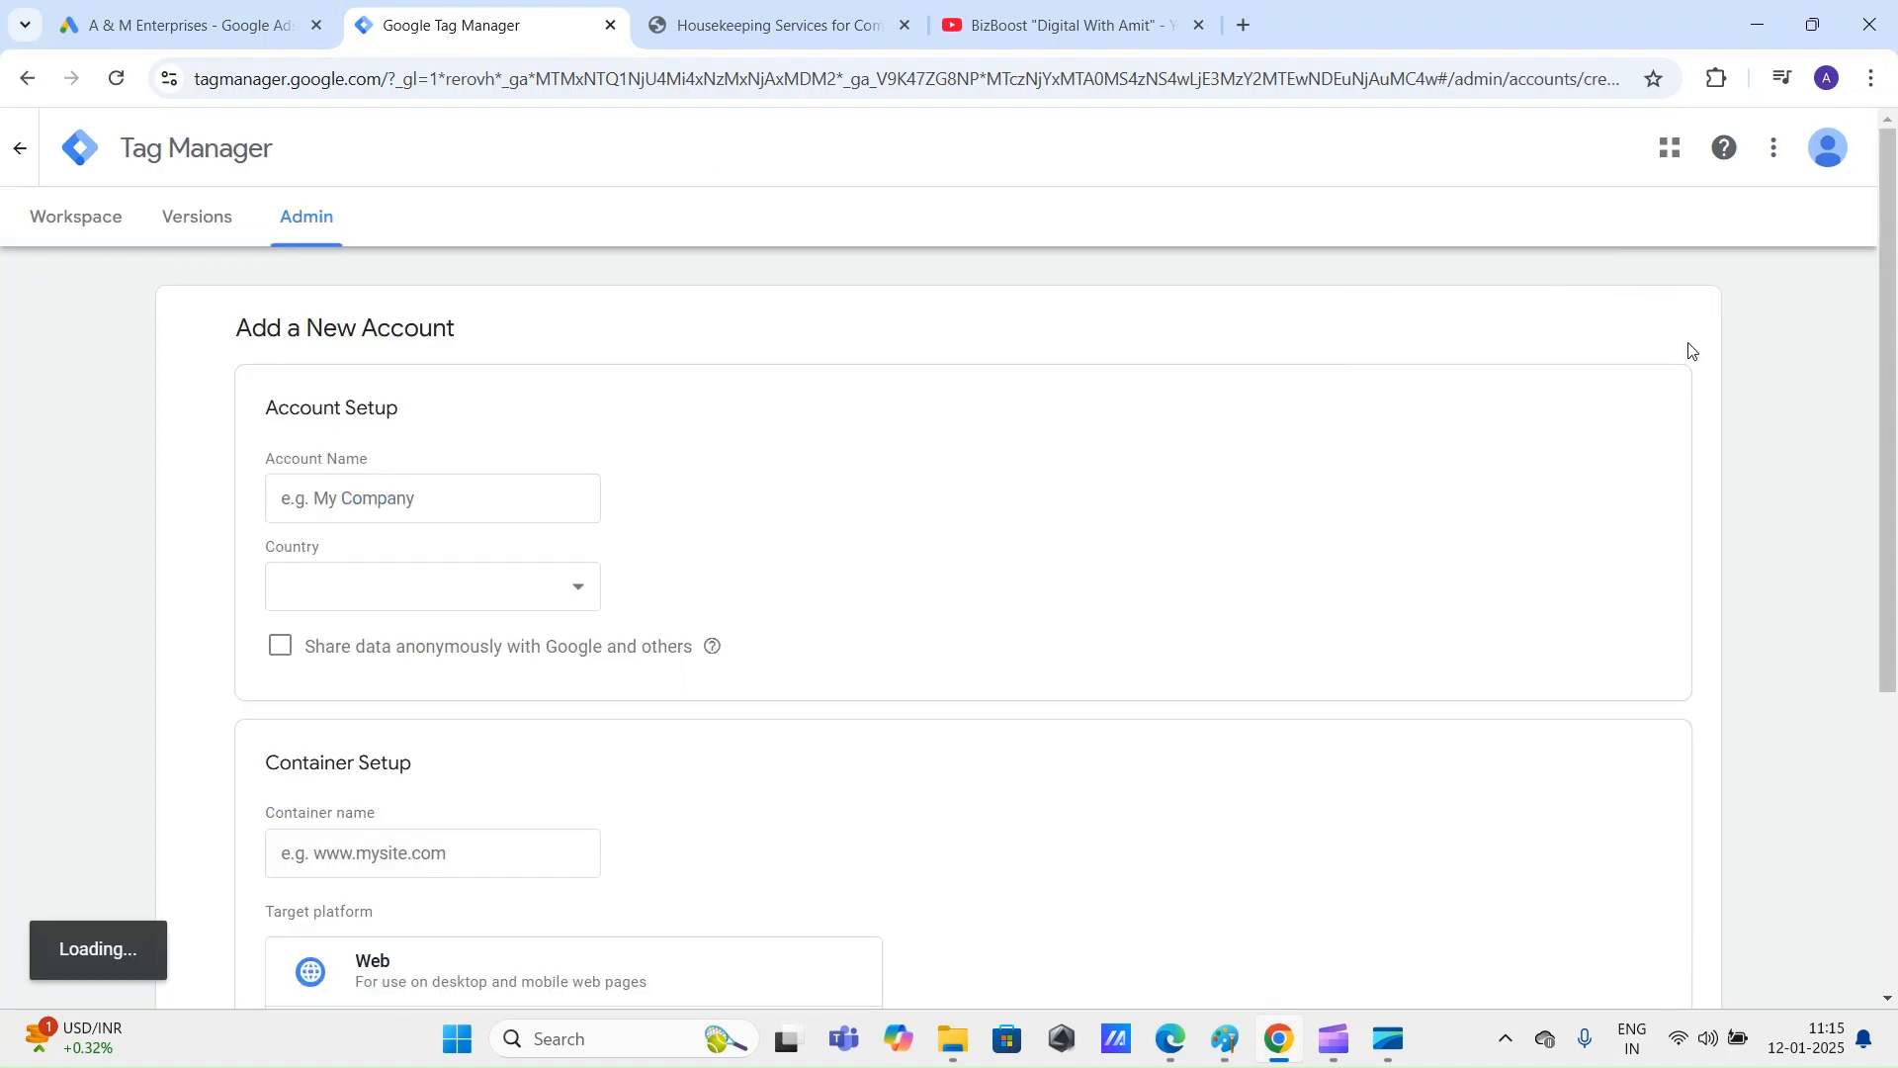
scroll(421, 315, down, 3)
click(446, 229)
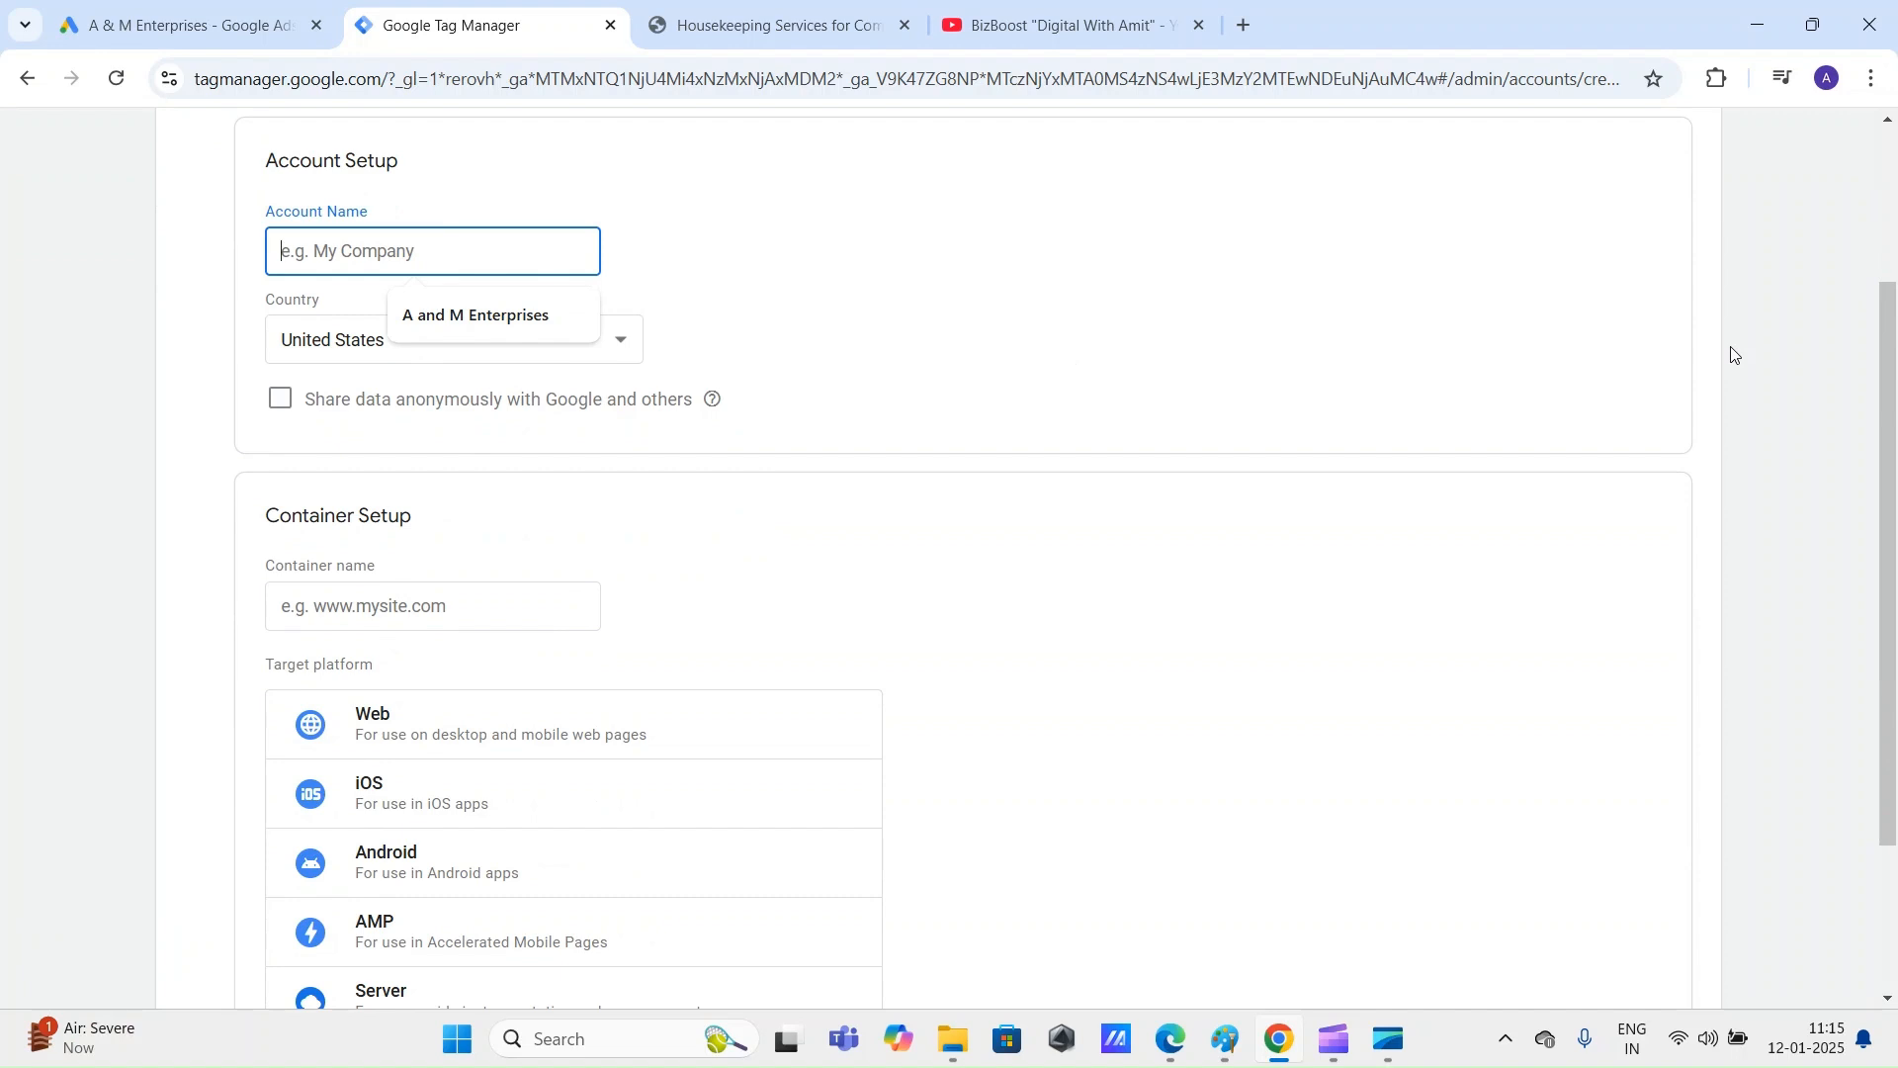
text(P)
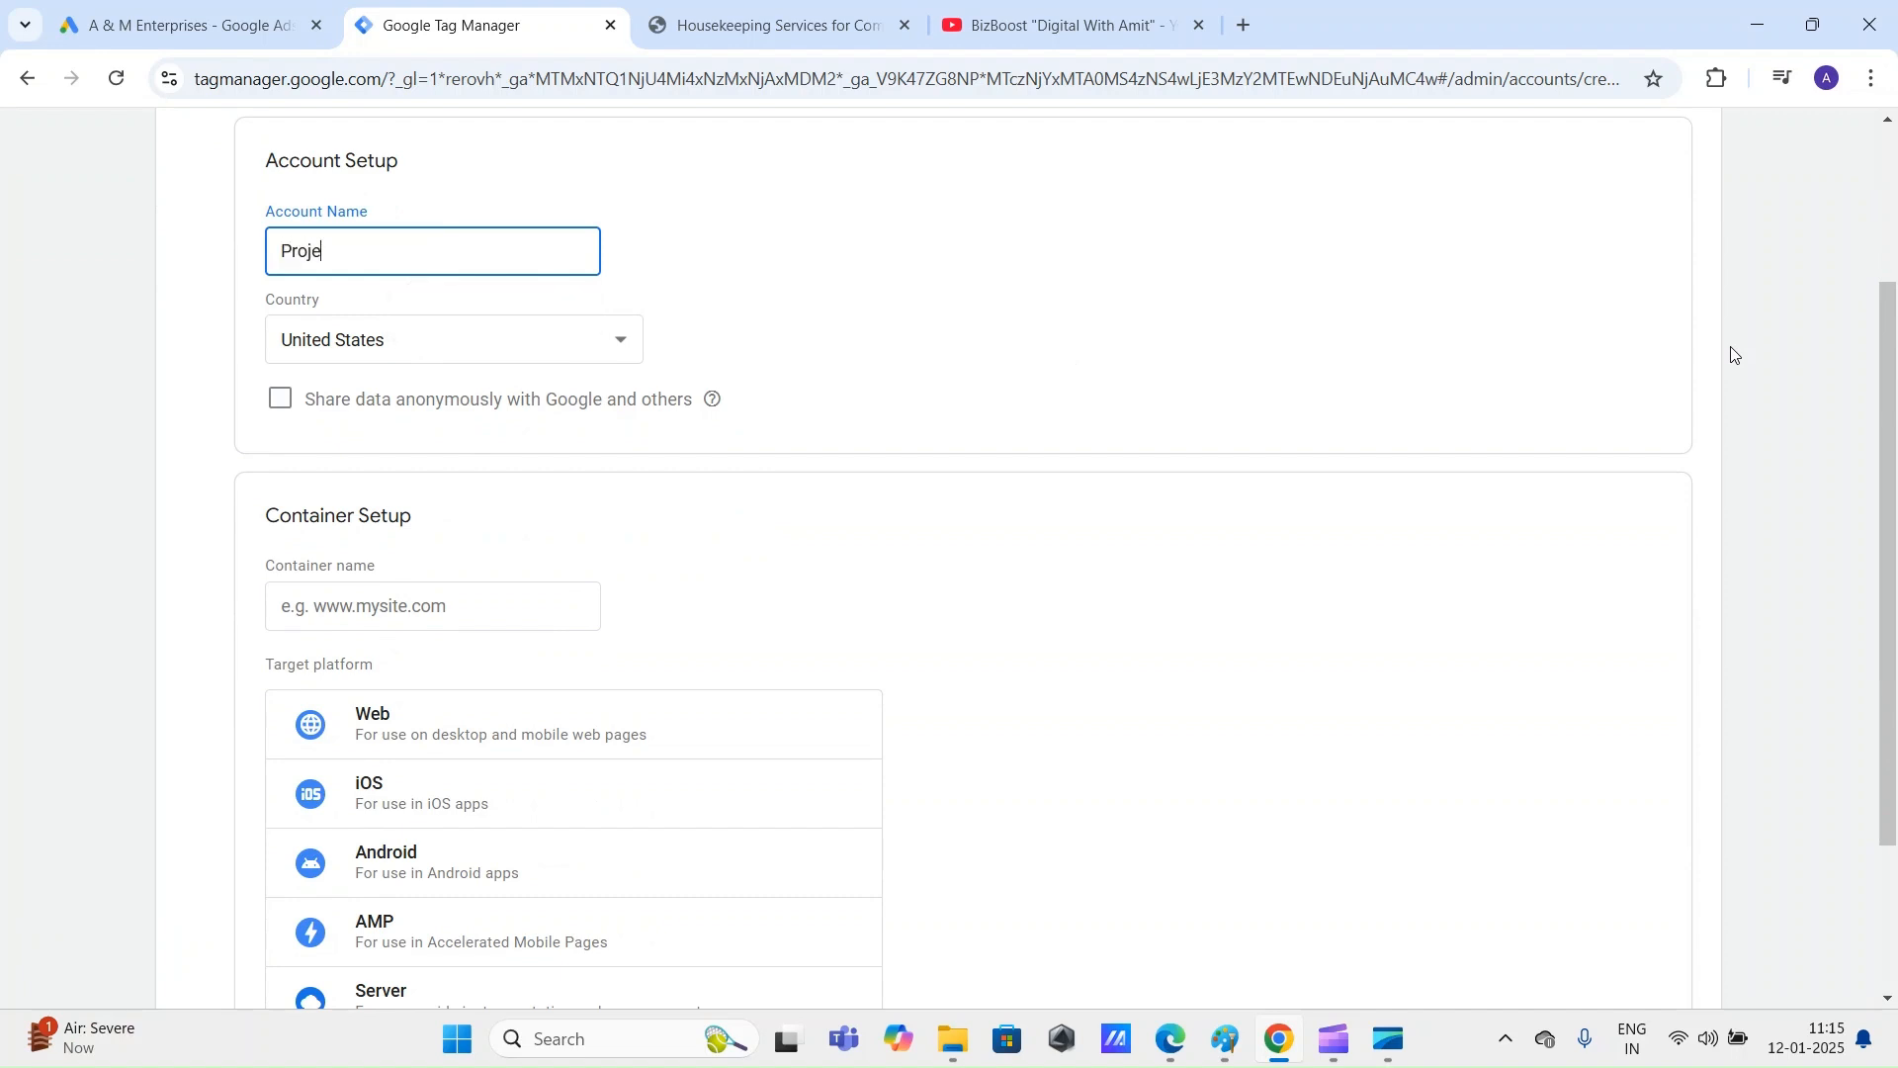
text(roje)
key(BackSpace)
key(BackSpace)
key(BackSpace)
key(BackSpace)
key(BackSpace)
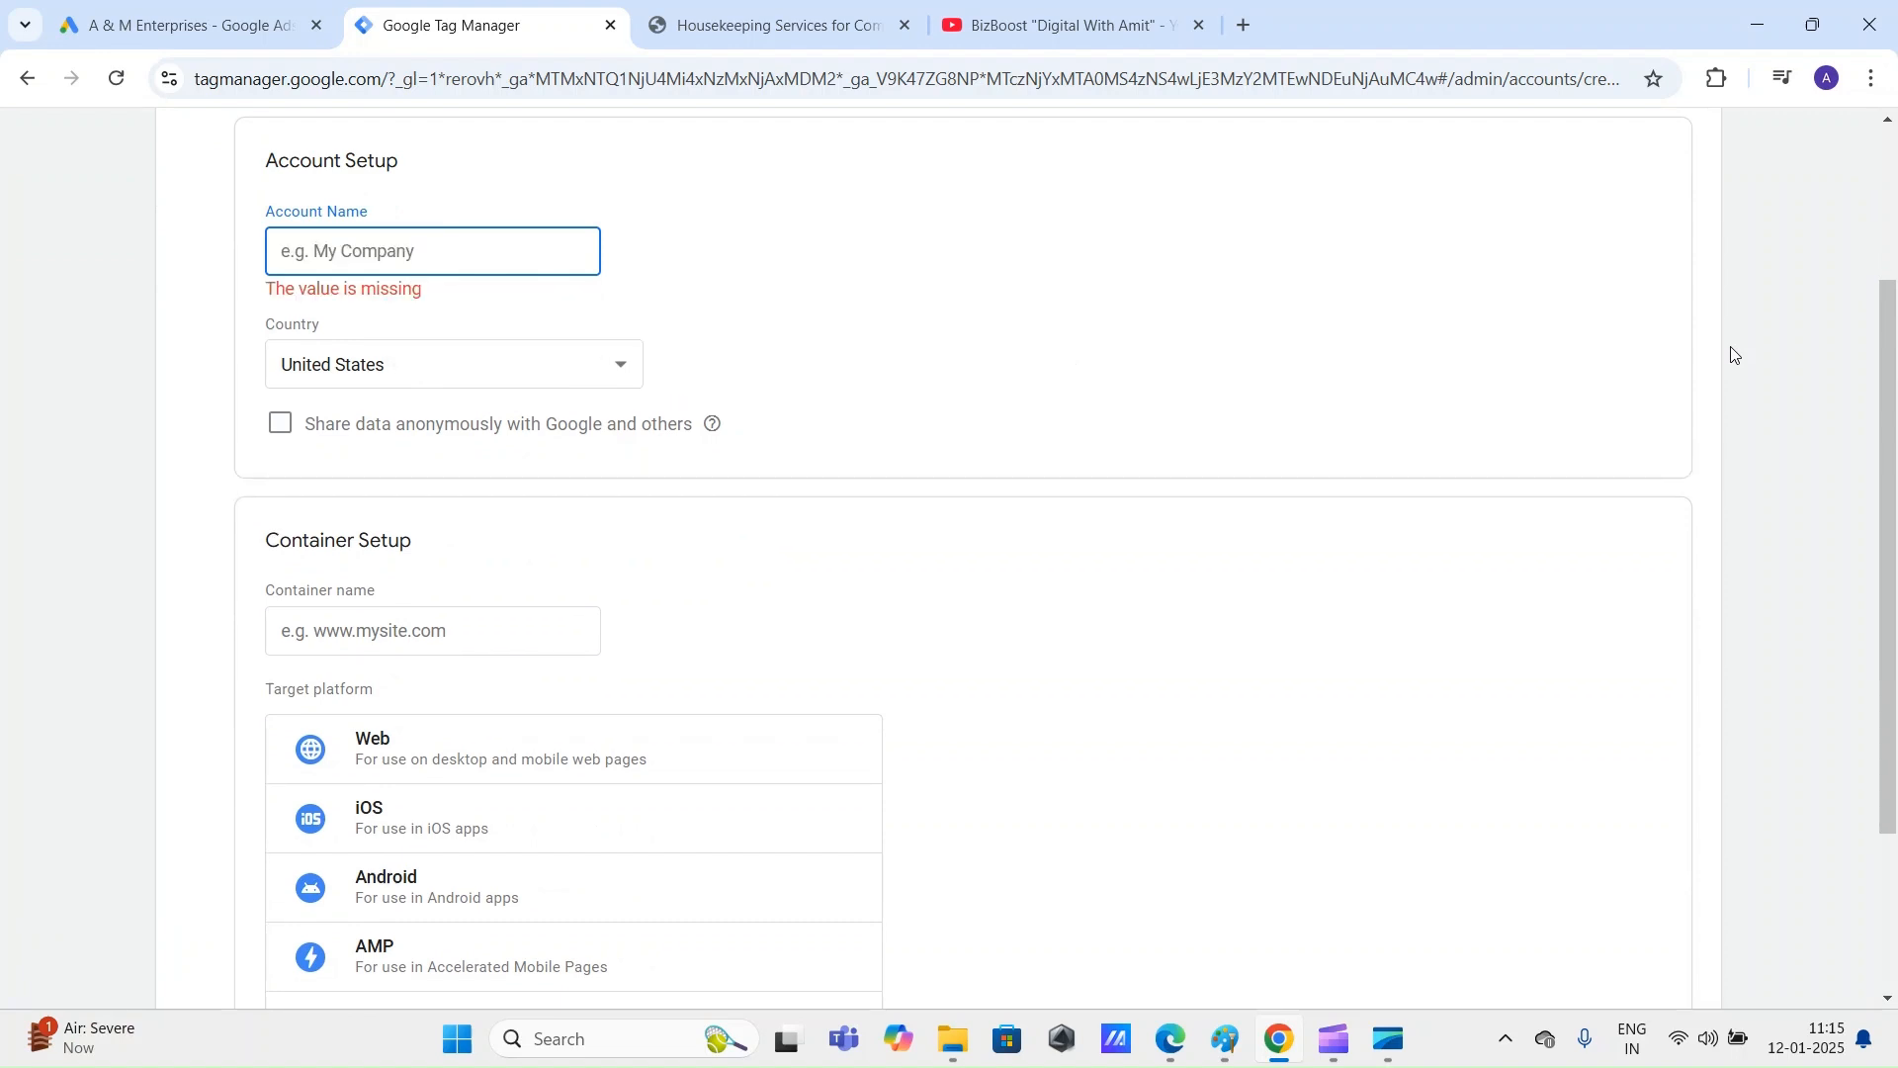
Step: Name the new account a-m enterprises and set its country to India
text(a-m)
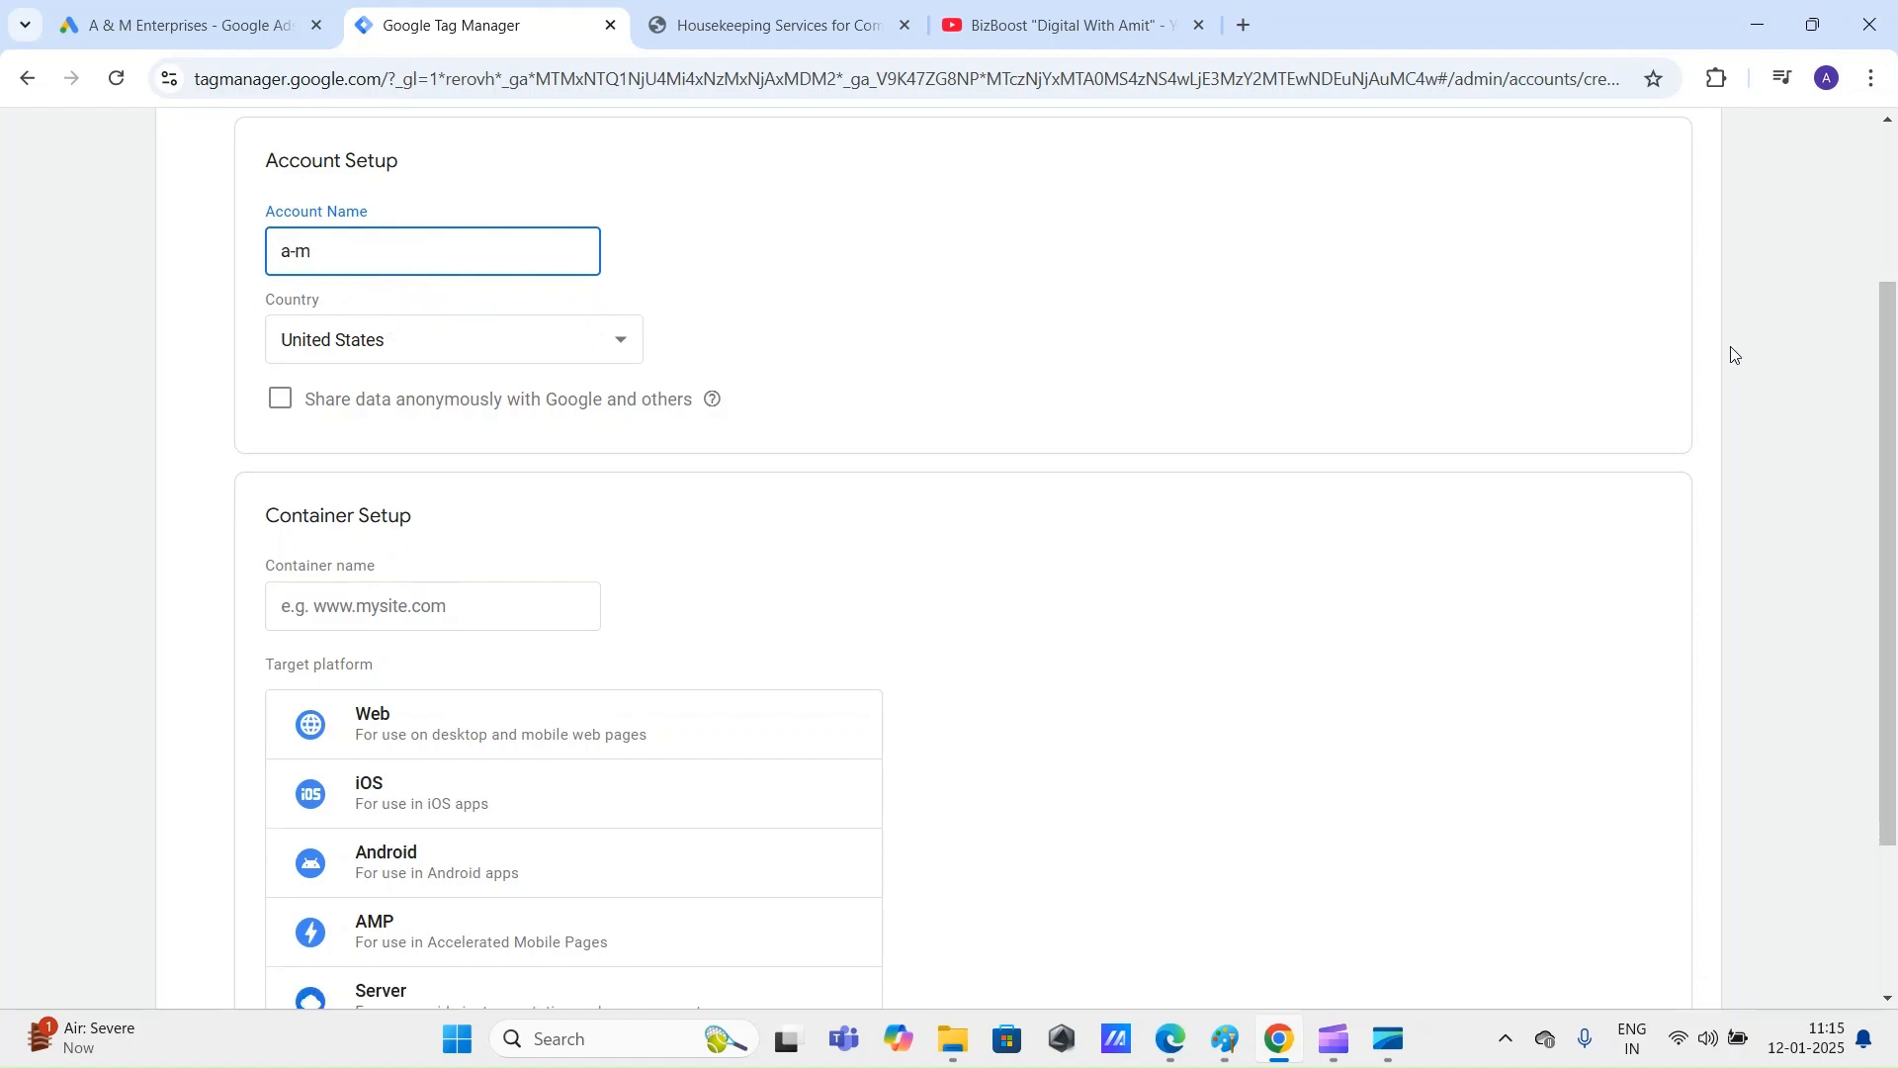
text( enterprises)
click(1621, 371)
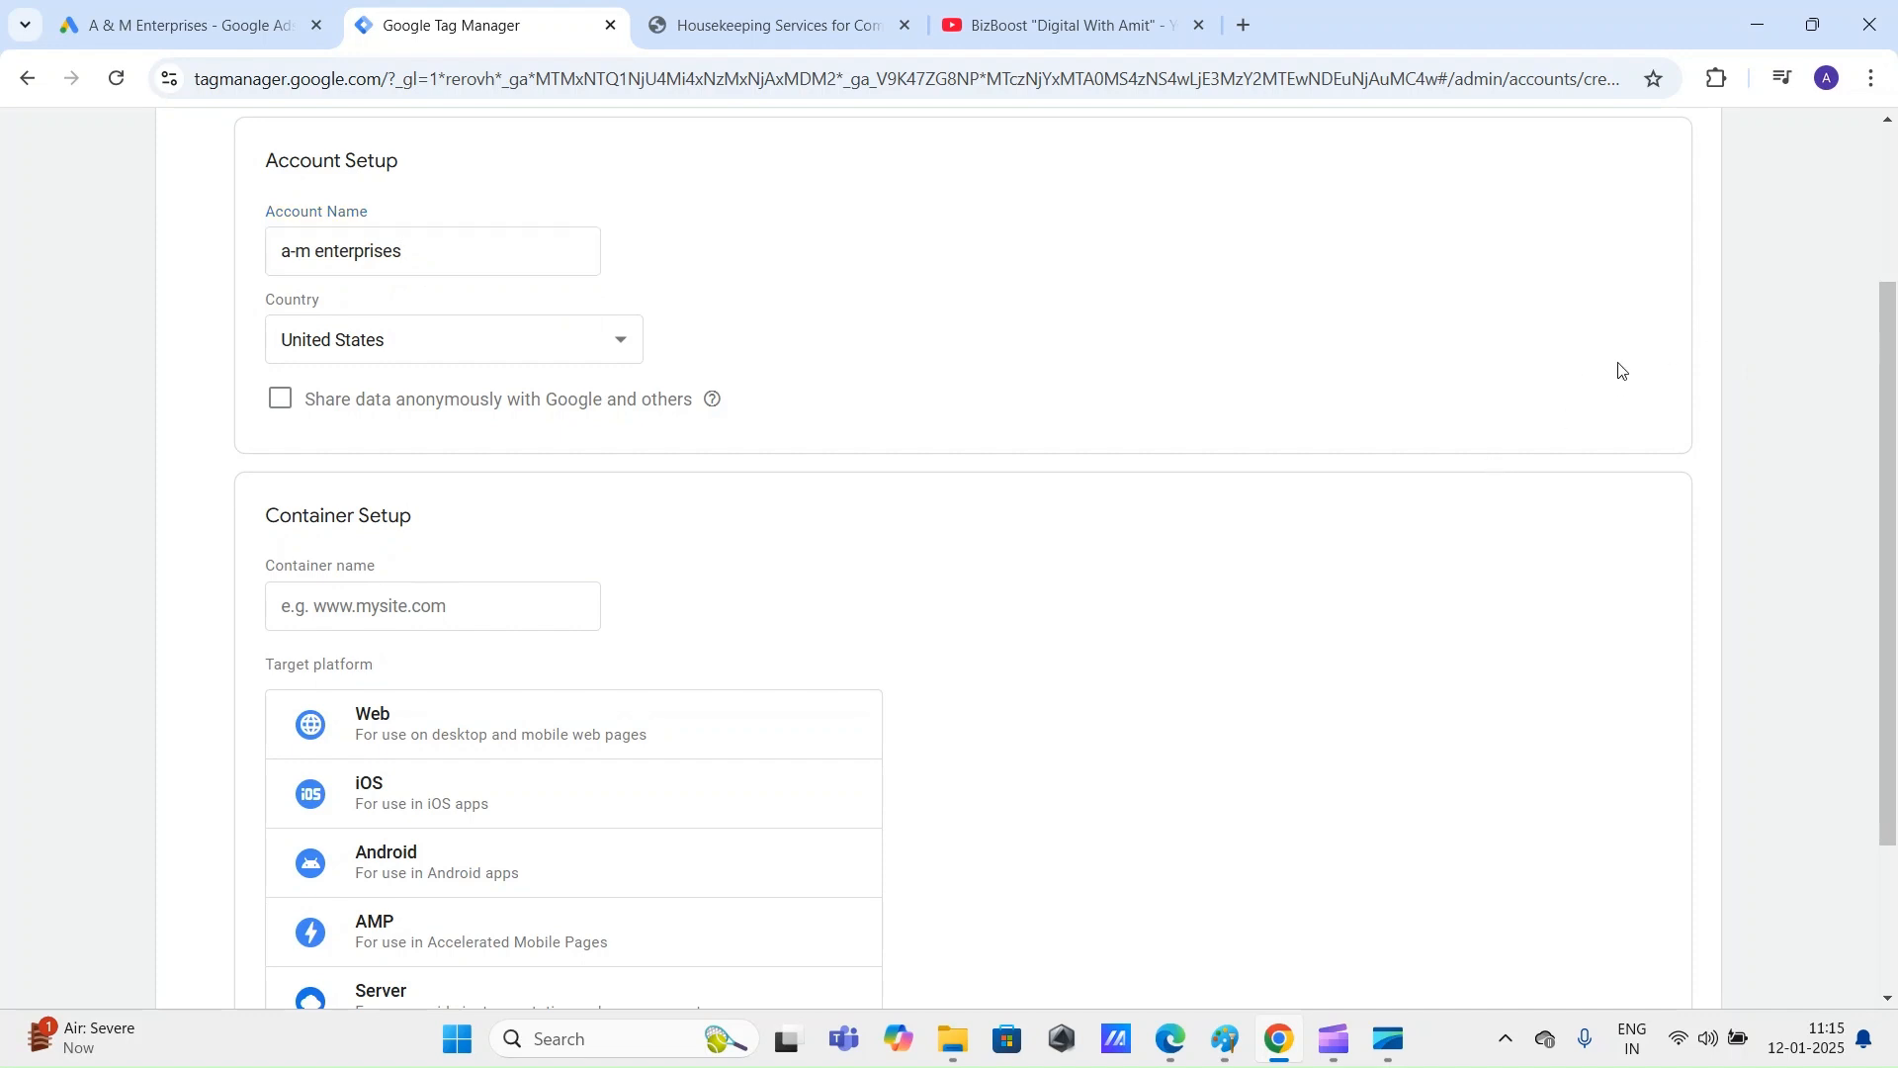
click(504, 332)
text(in)
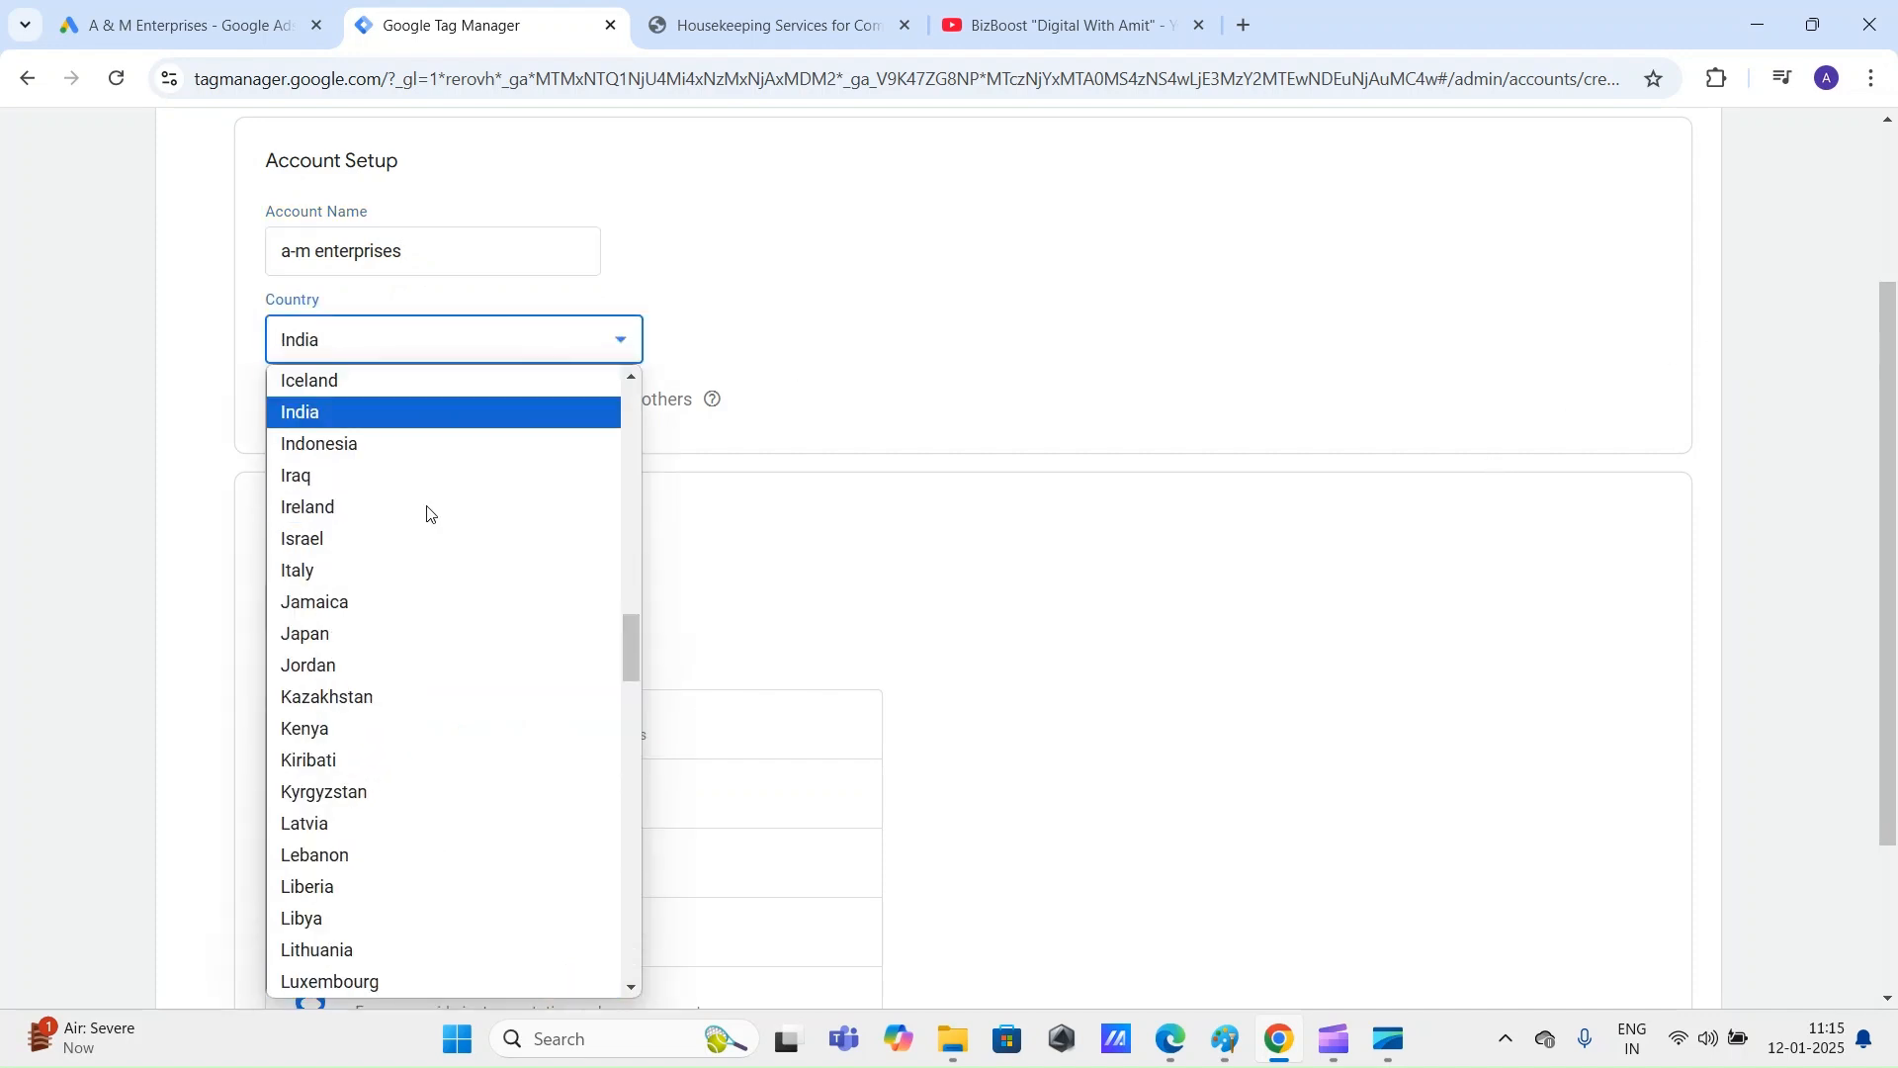
click(351, 411)
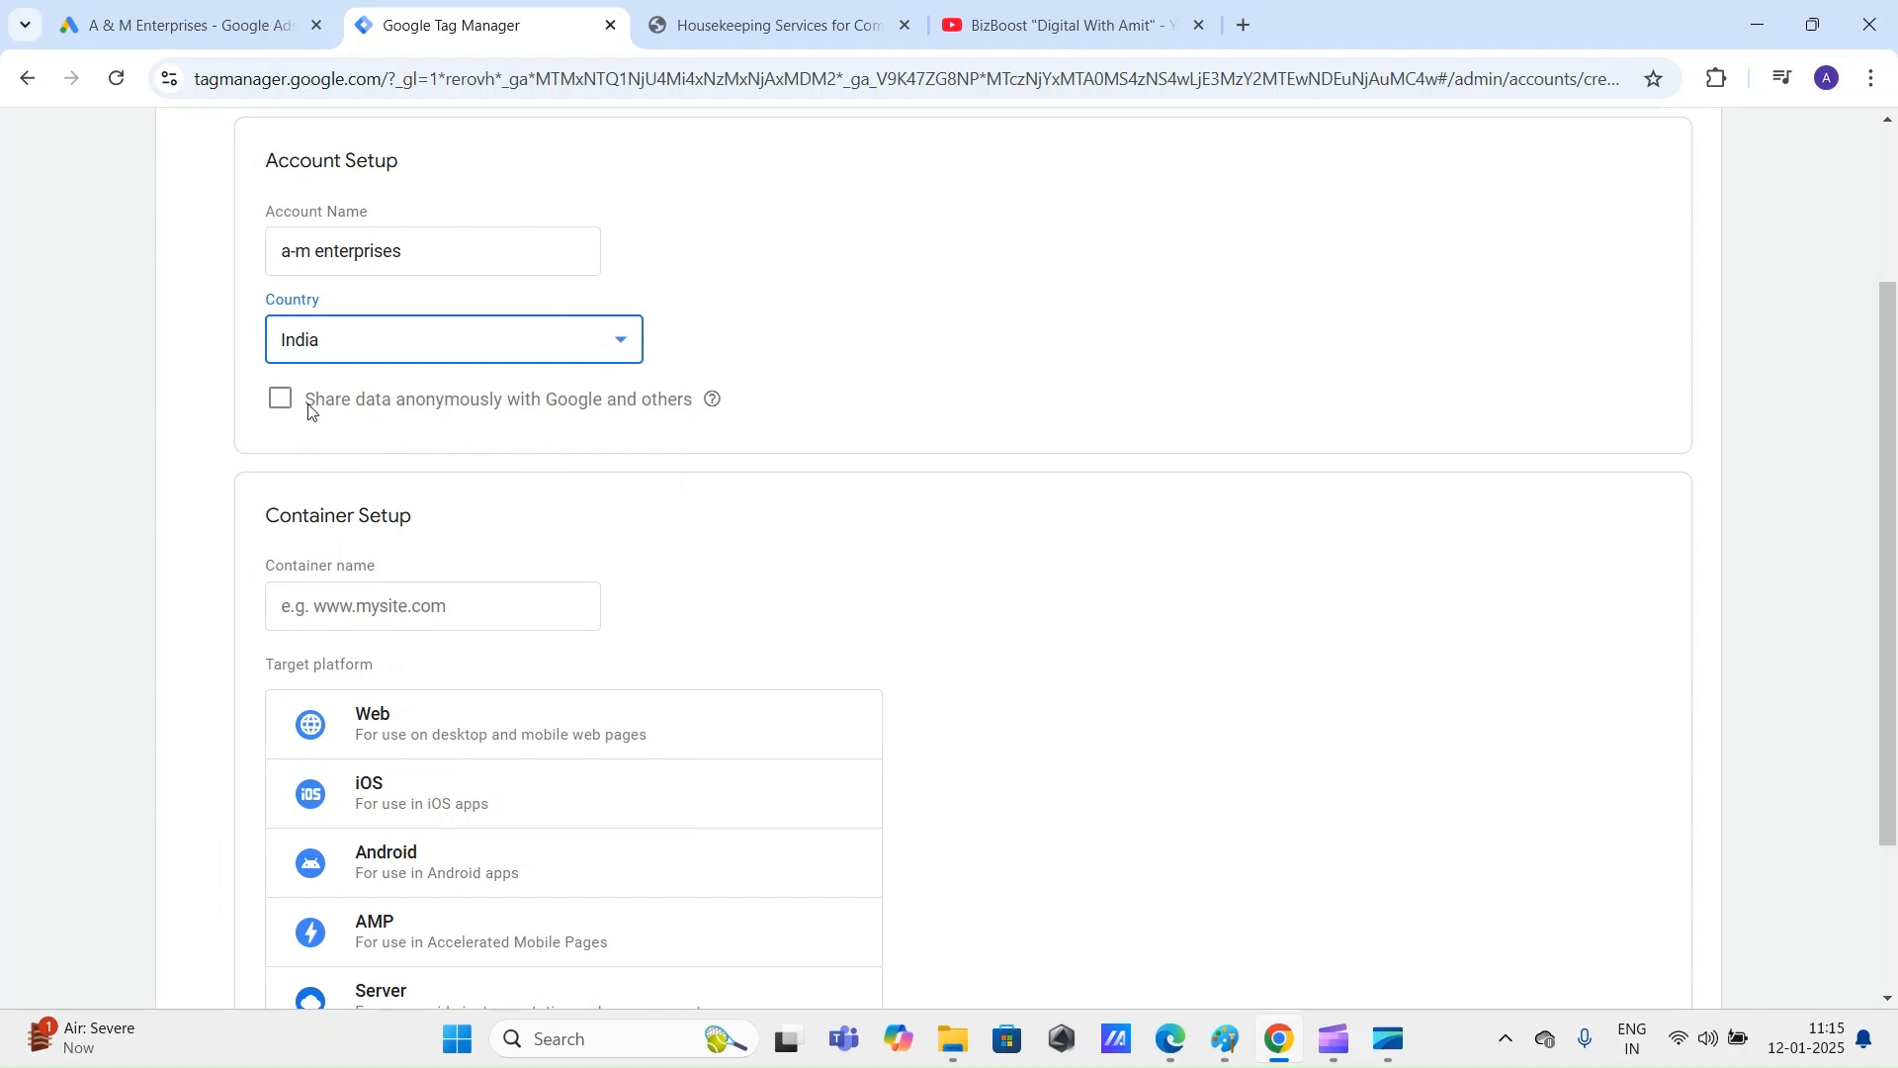
Step: Enable sharing data anonymously with Google and others, and open the container name for editing
drag(308, 404, 411, 416)
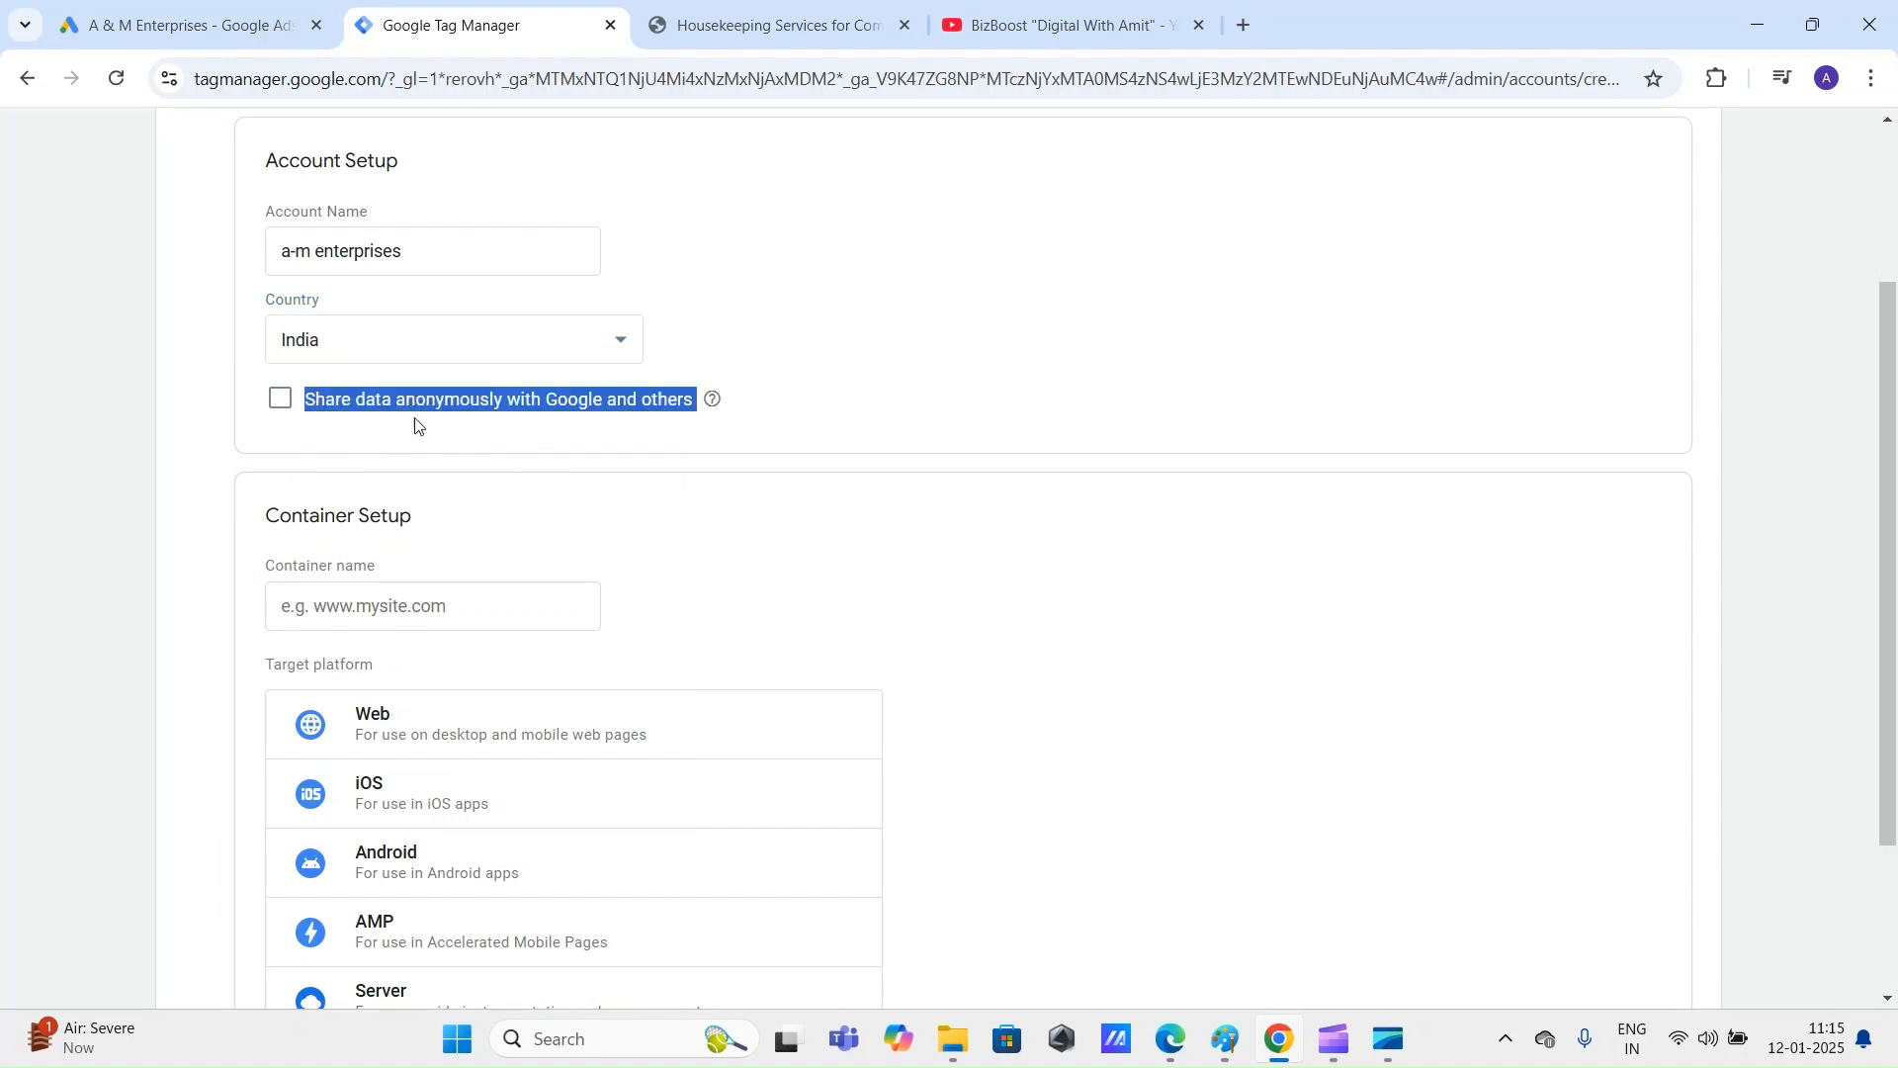
click(281, 399)
scroll(411, 417, down, 2)
click(433, 377)
scroll(870, 495, up, 4)
scroll(423, 425, down, 5)
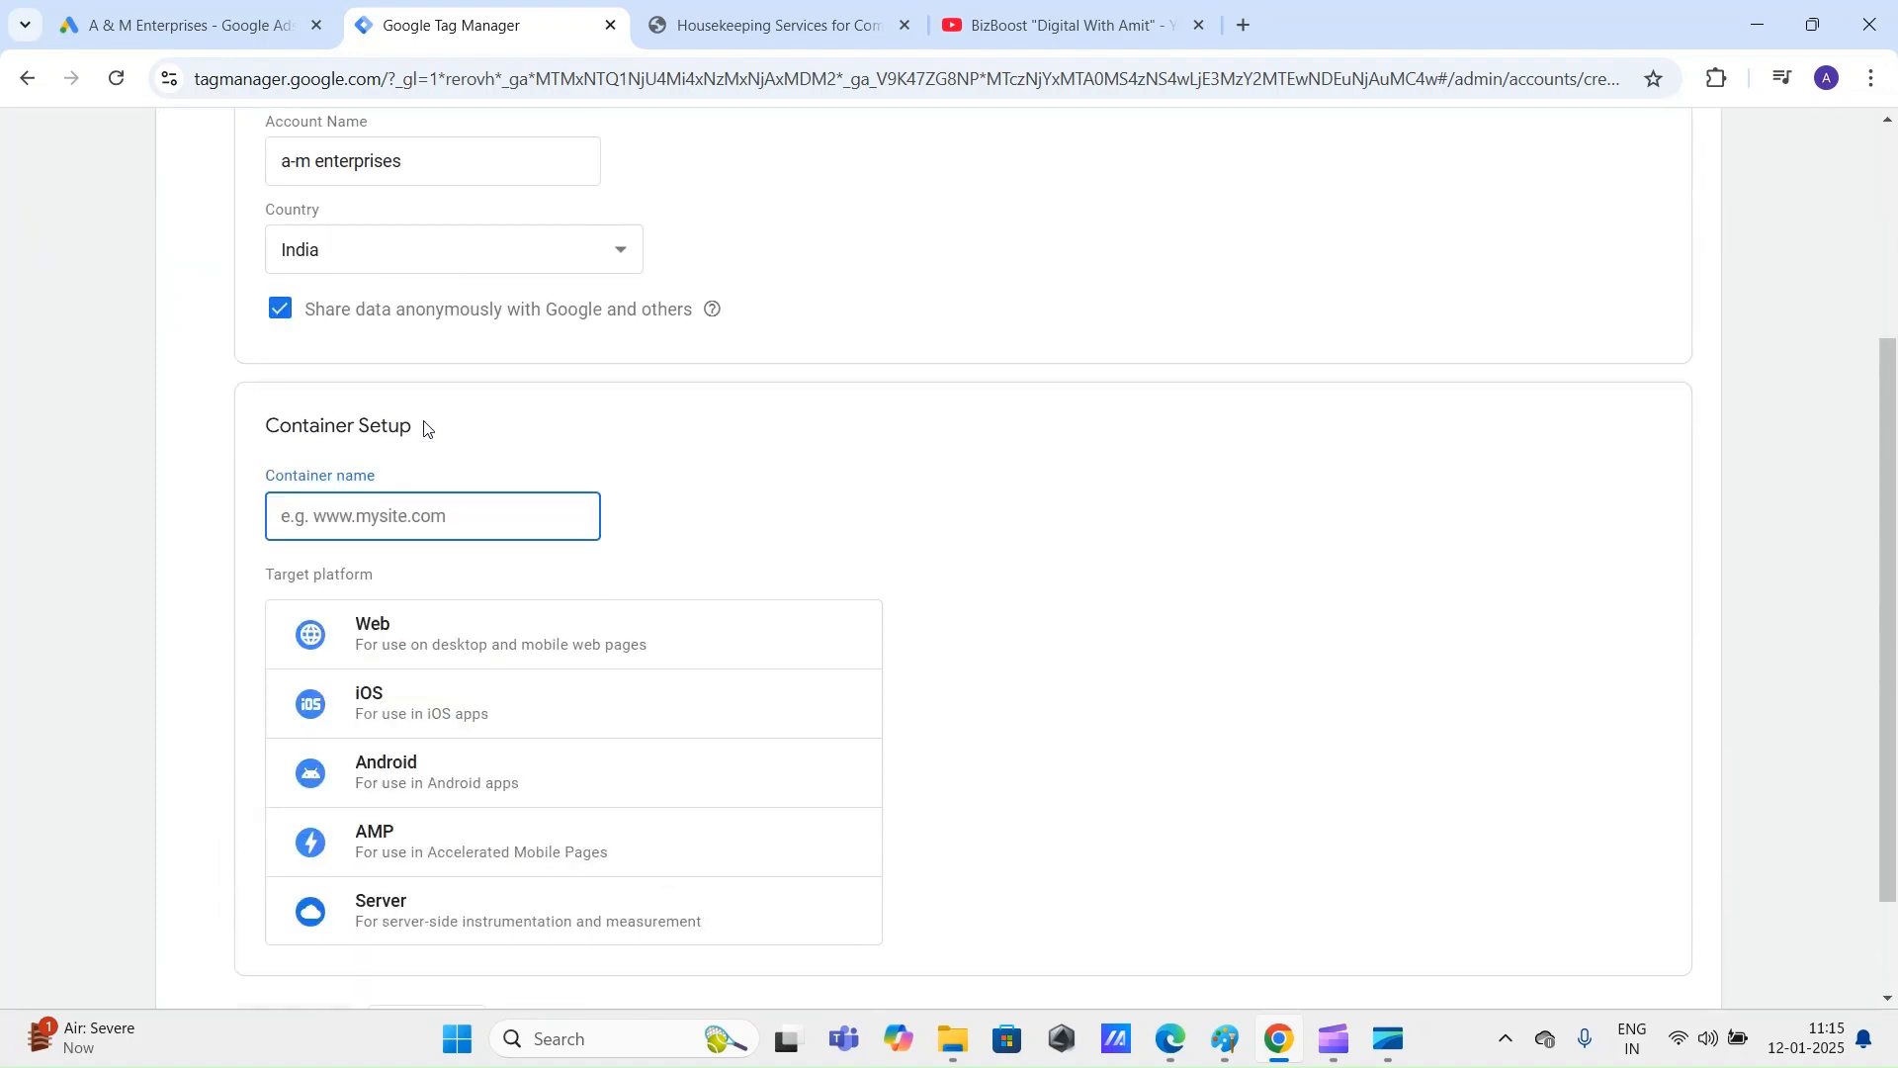
Step: Set the new container's name to am-enterprises.org
click(458, 388)
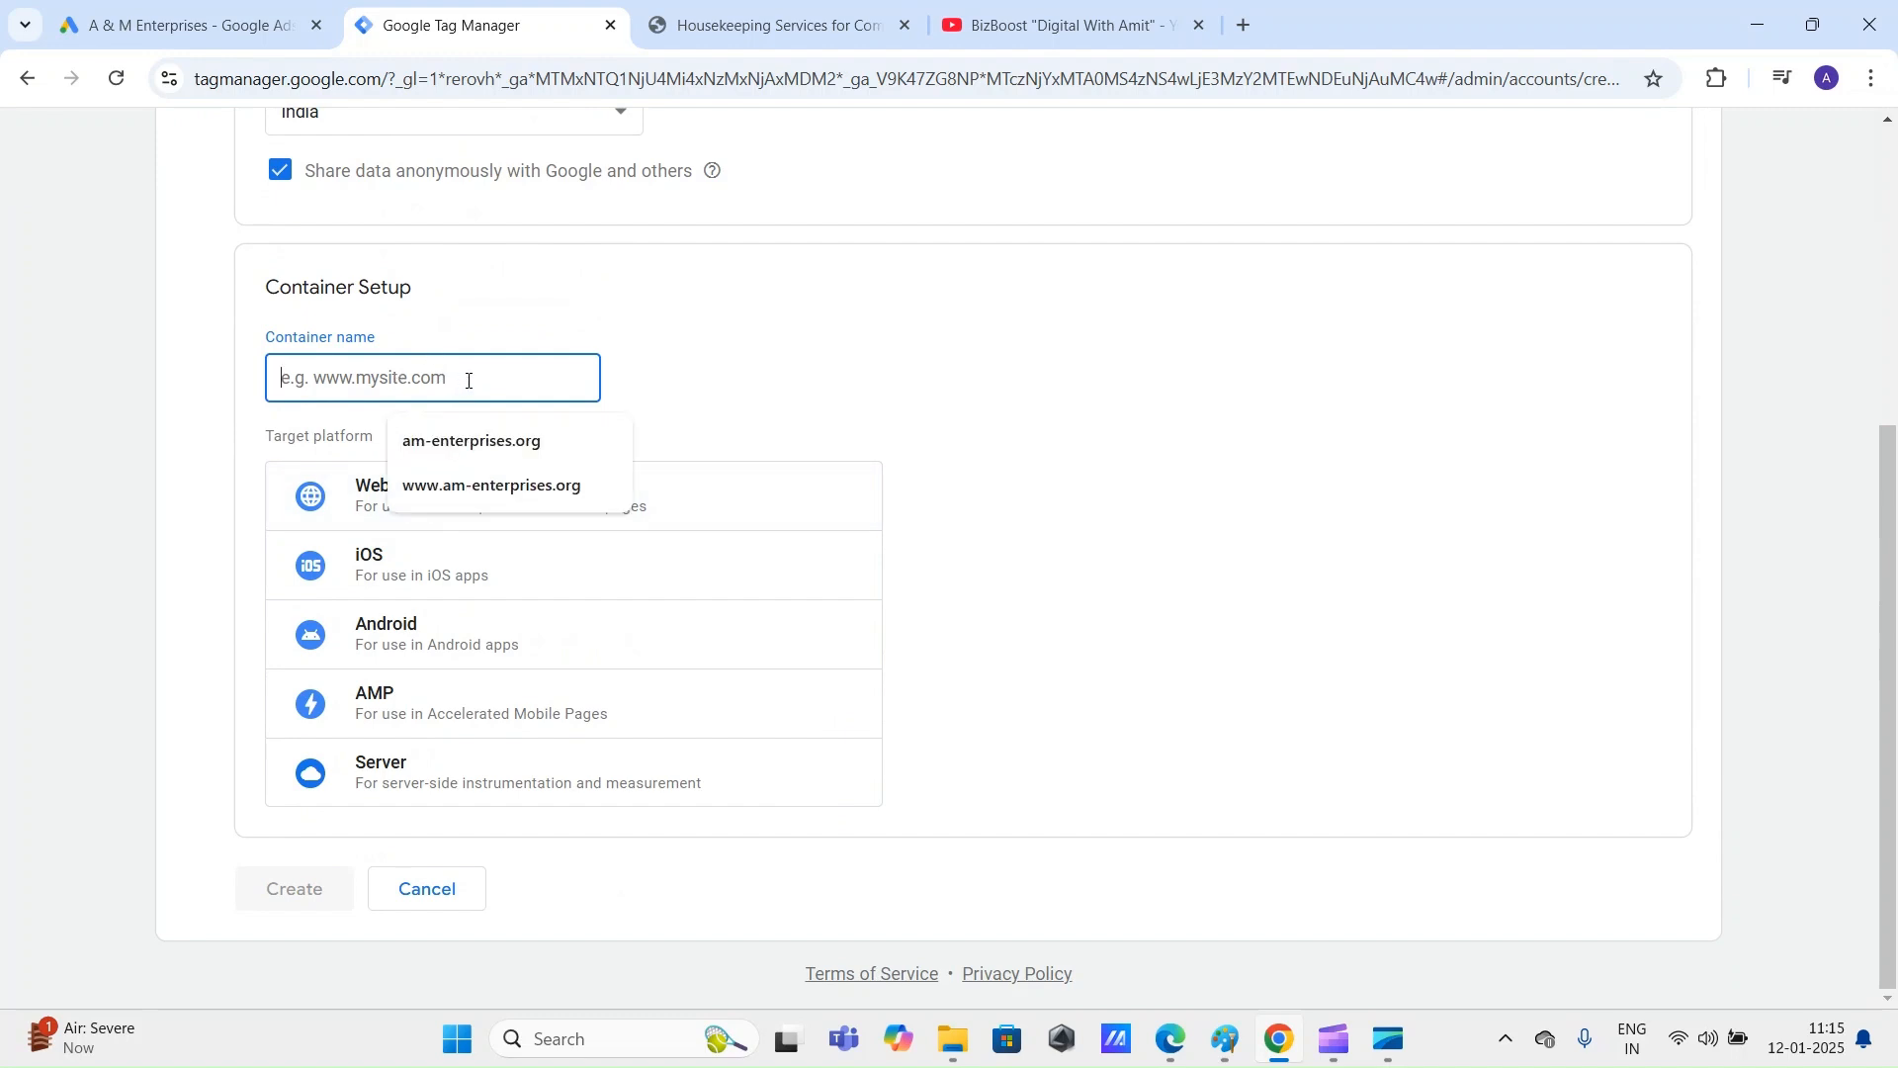
click(459, 438)
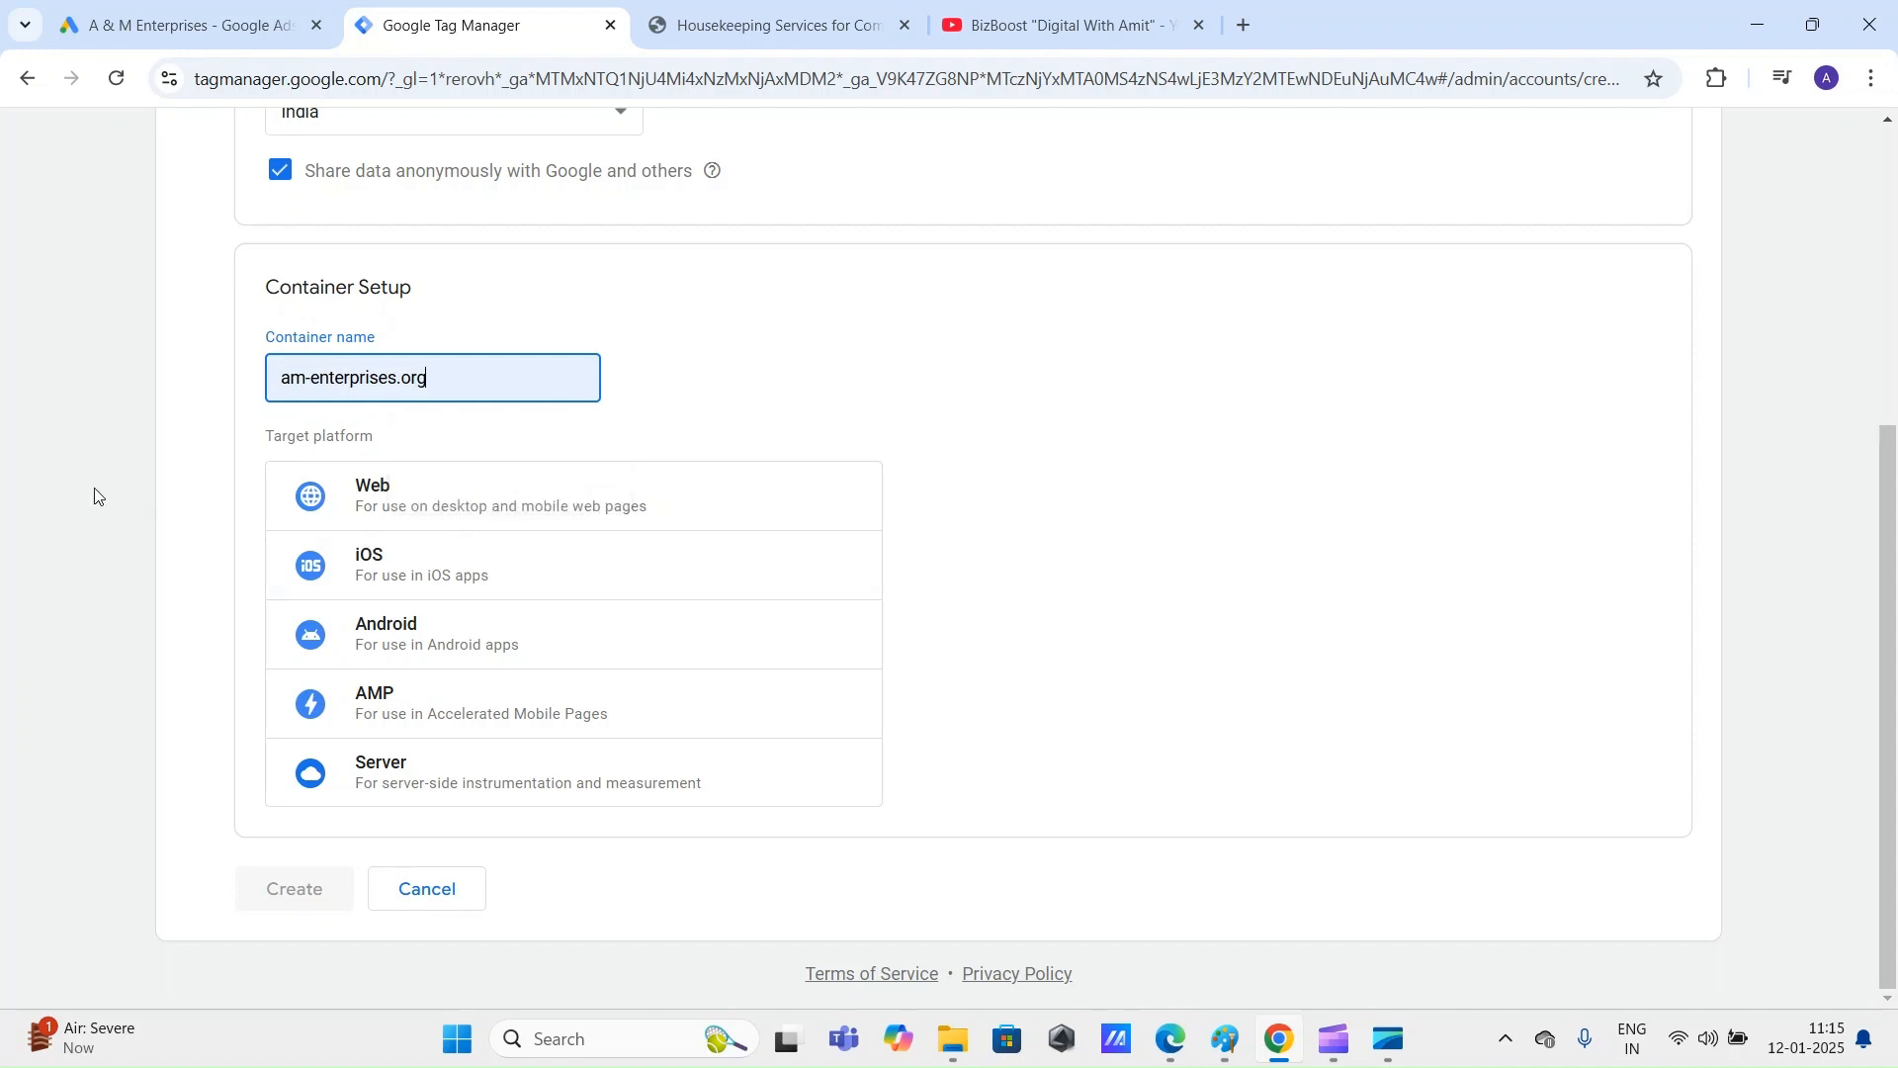
click(93, 491)
drag(506, 377, 254, 376)
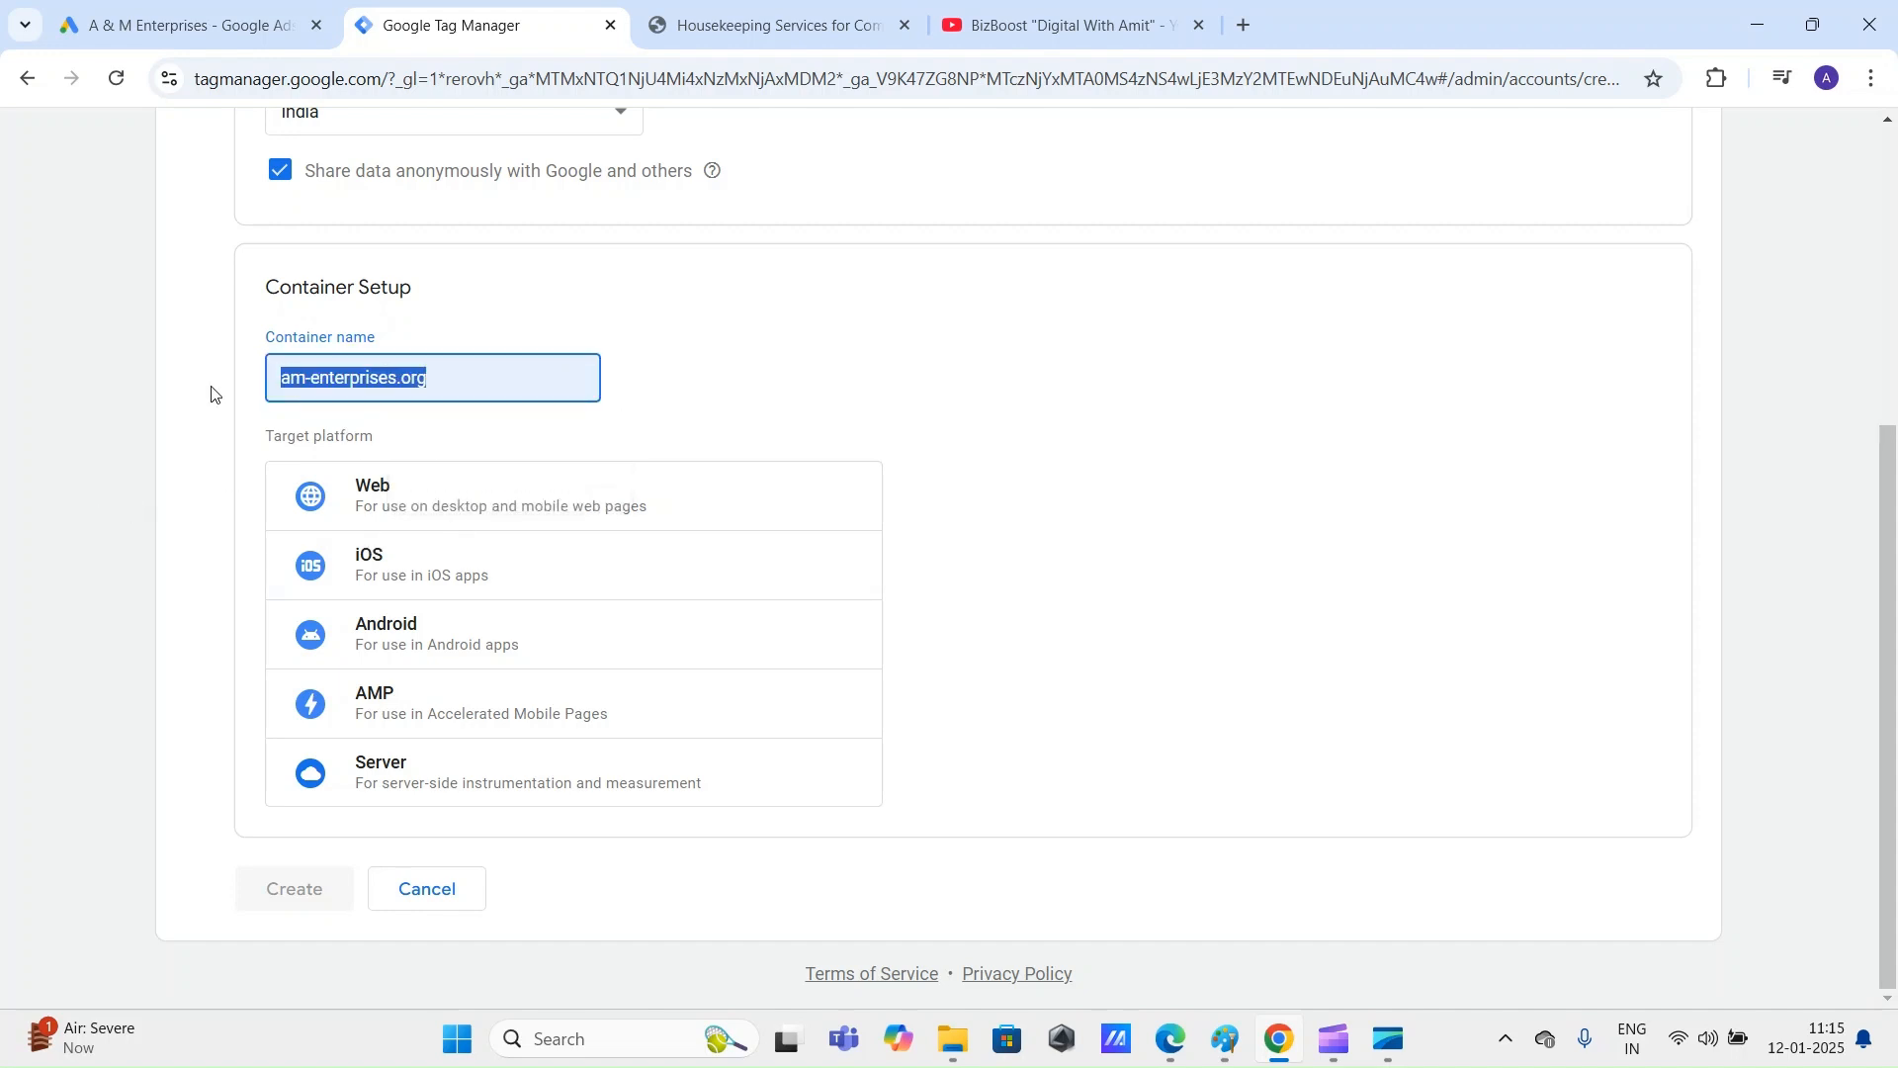
text(teste)
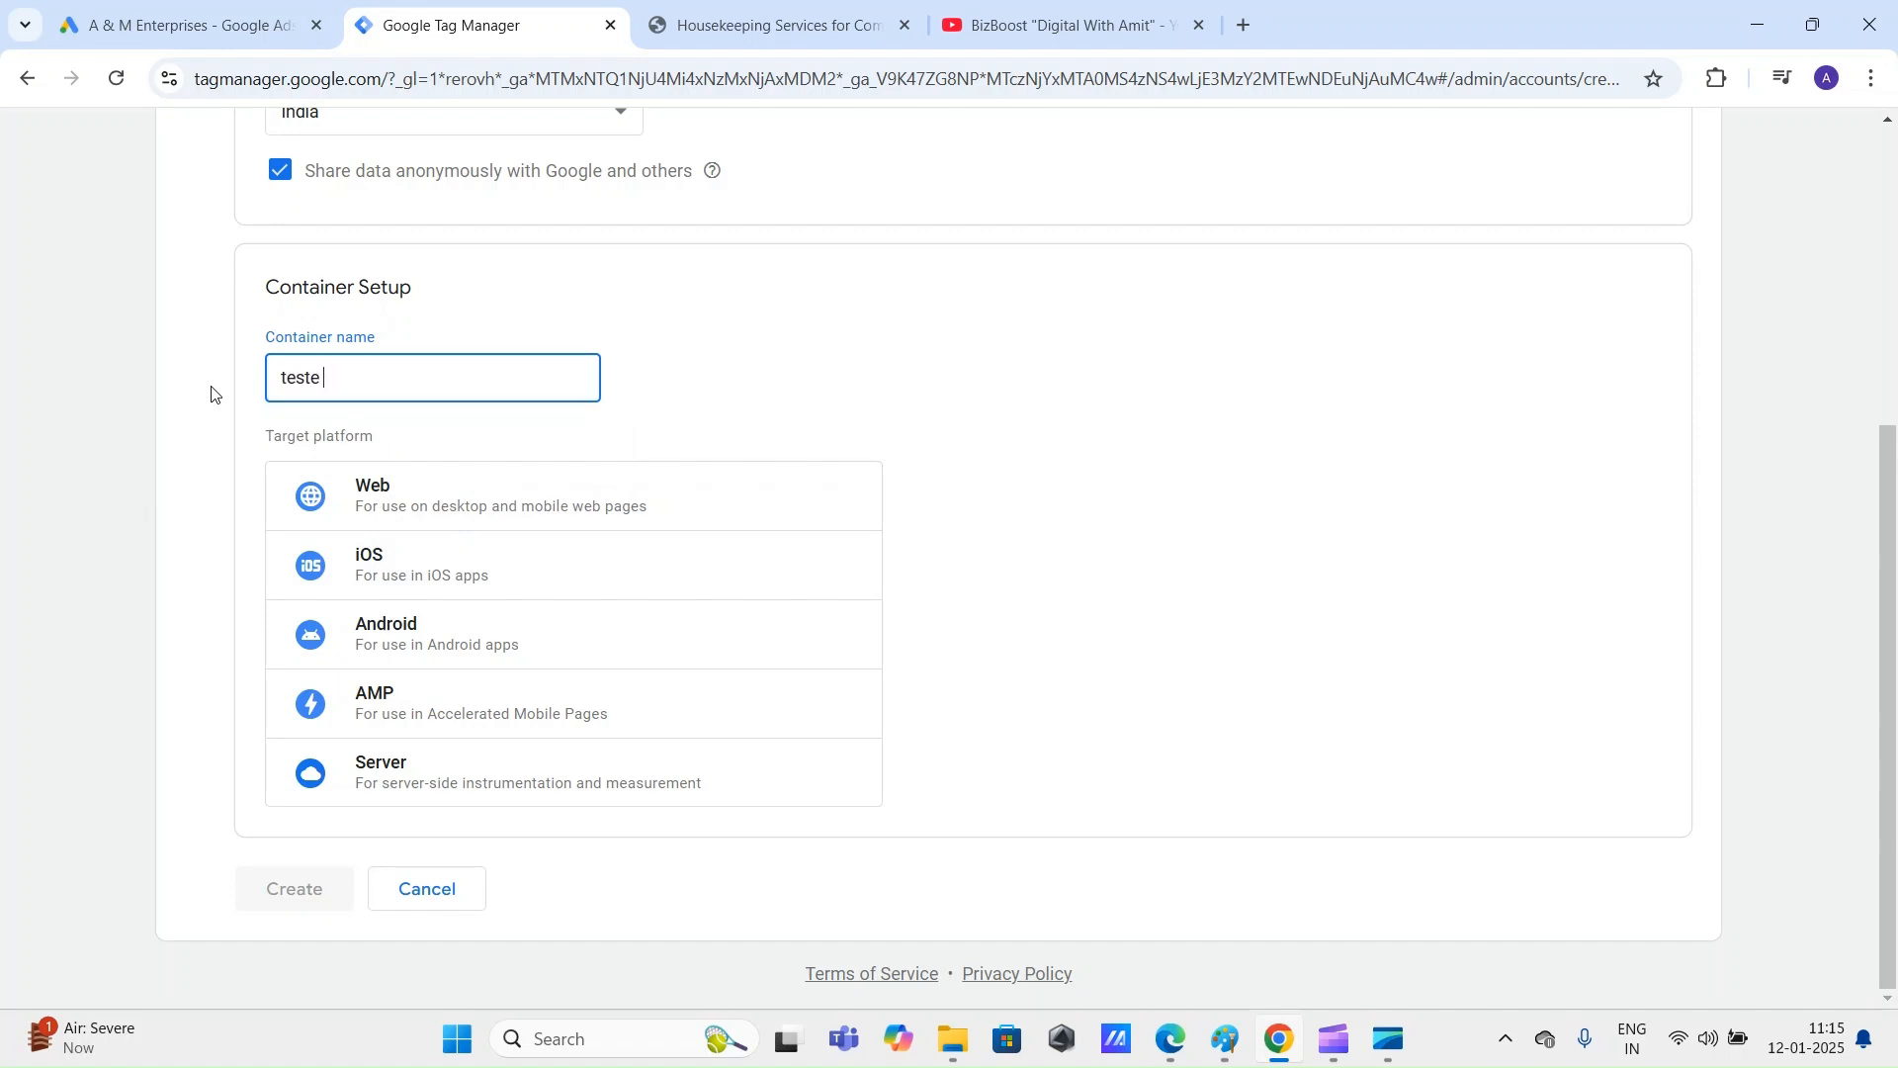
key(BackSpace)
key(BackSpace)
key(BackSpace)
key(BackSpace)
click(403, 374)
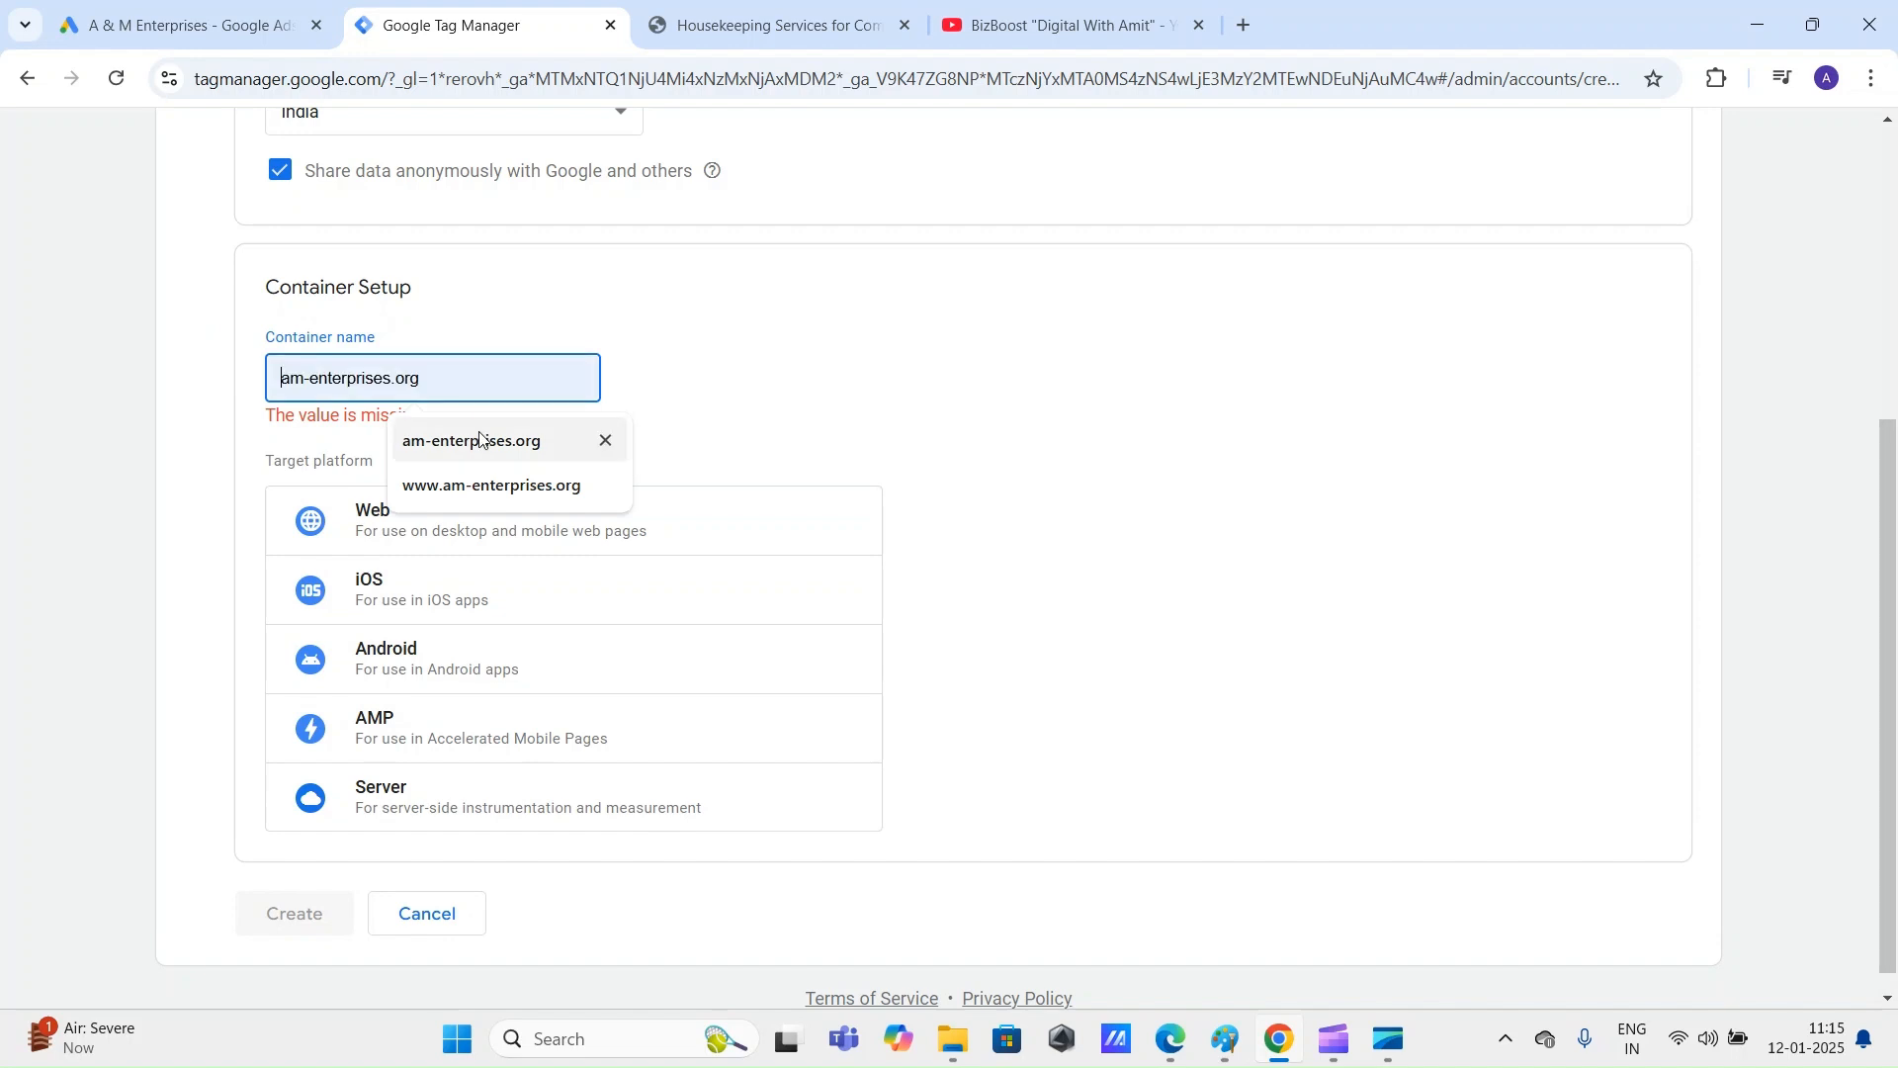
click(480, 439)
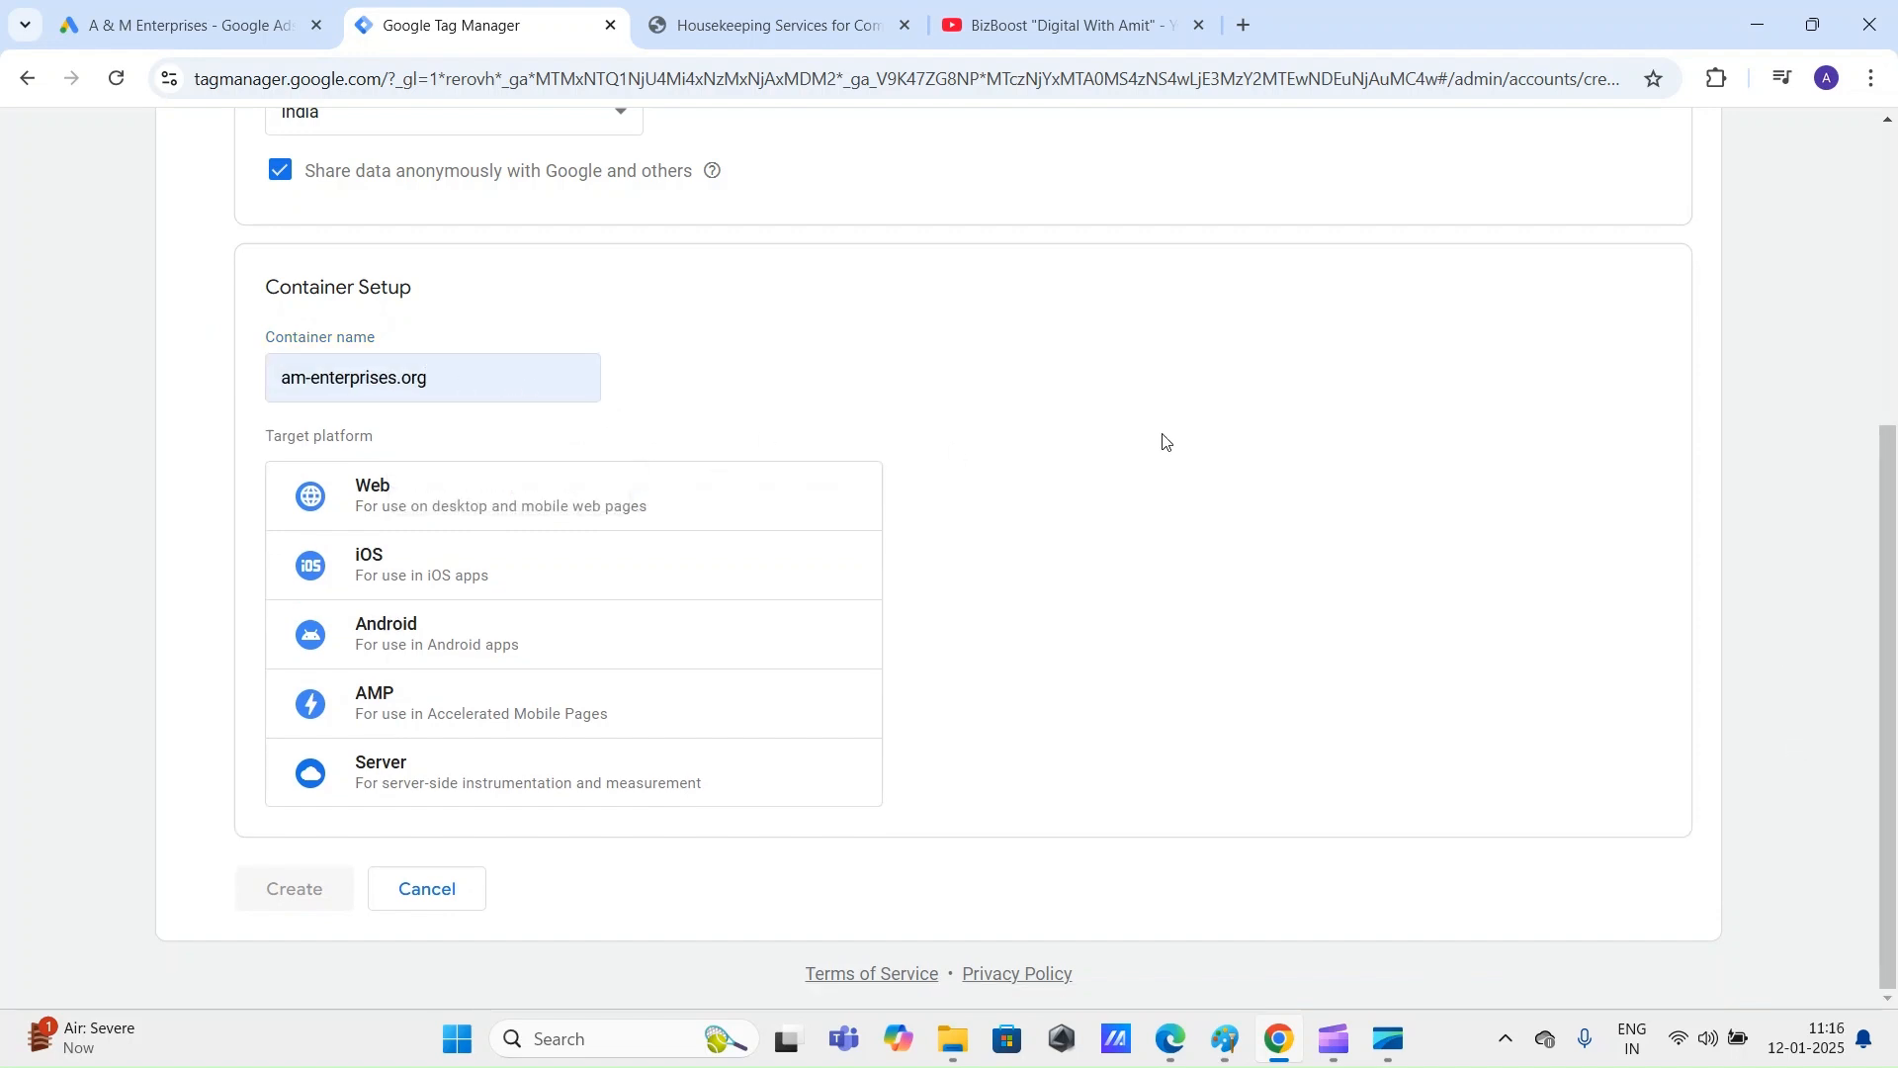
Step: Choose Web as the container's target platform, review the new account form, and cancel the account creation
scroll(598, 526, up, 5)
scroll(593, 530, down, 5)
scroll(1104, 583, up, 2)
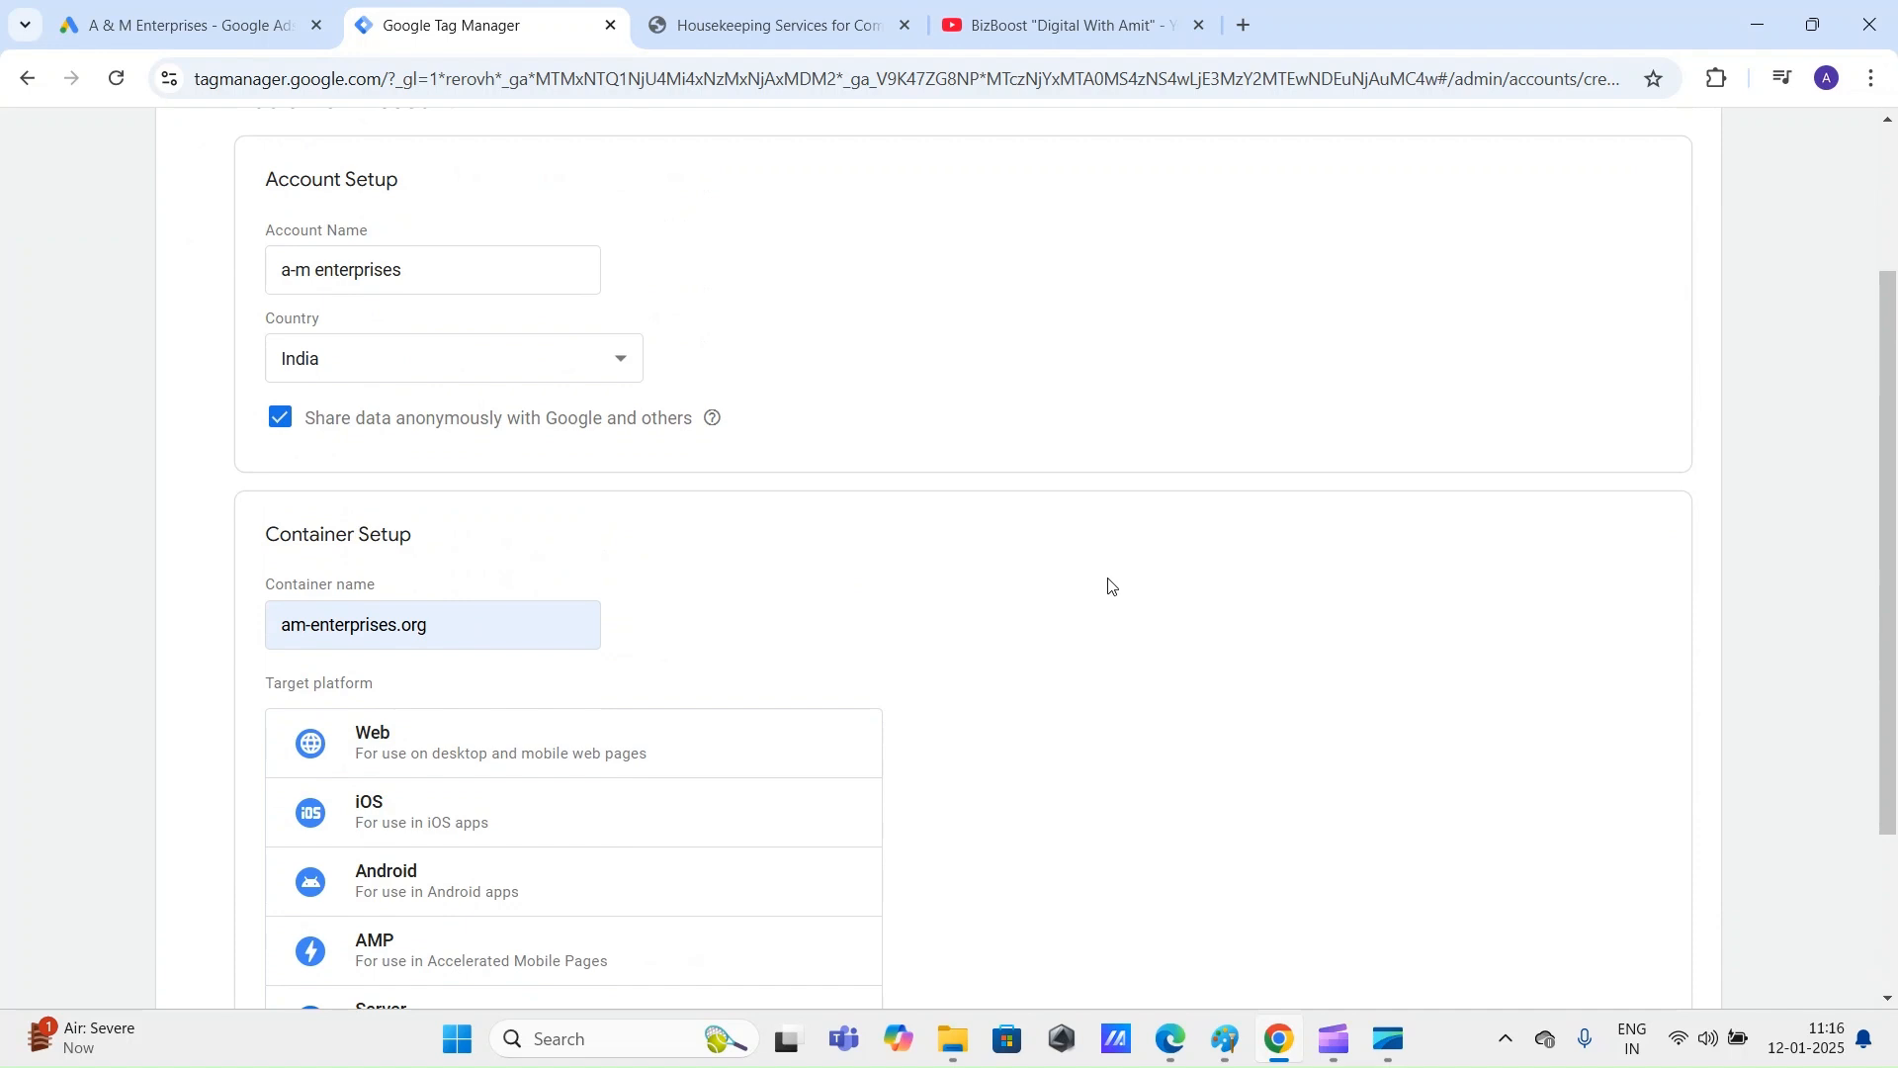
scroll(516, 528, down, 2)
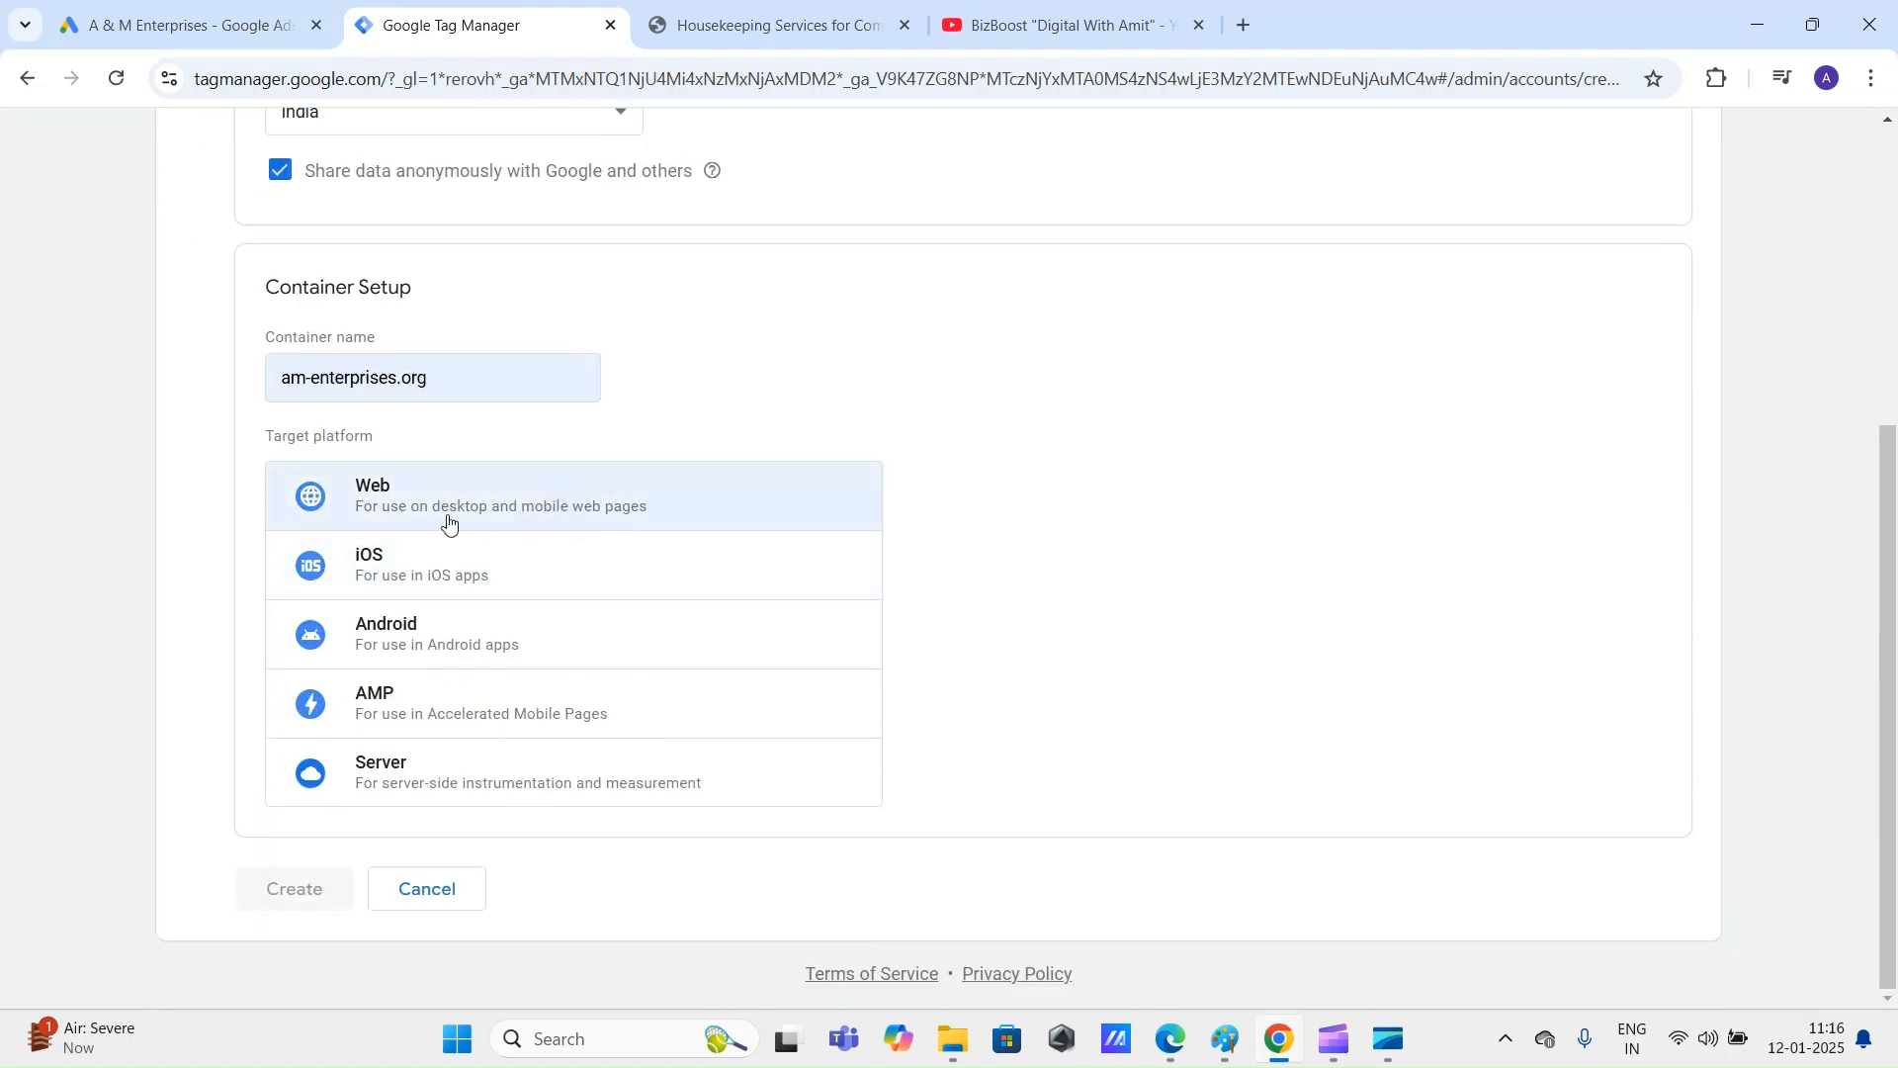
click(581, 510)
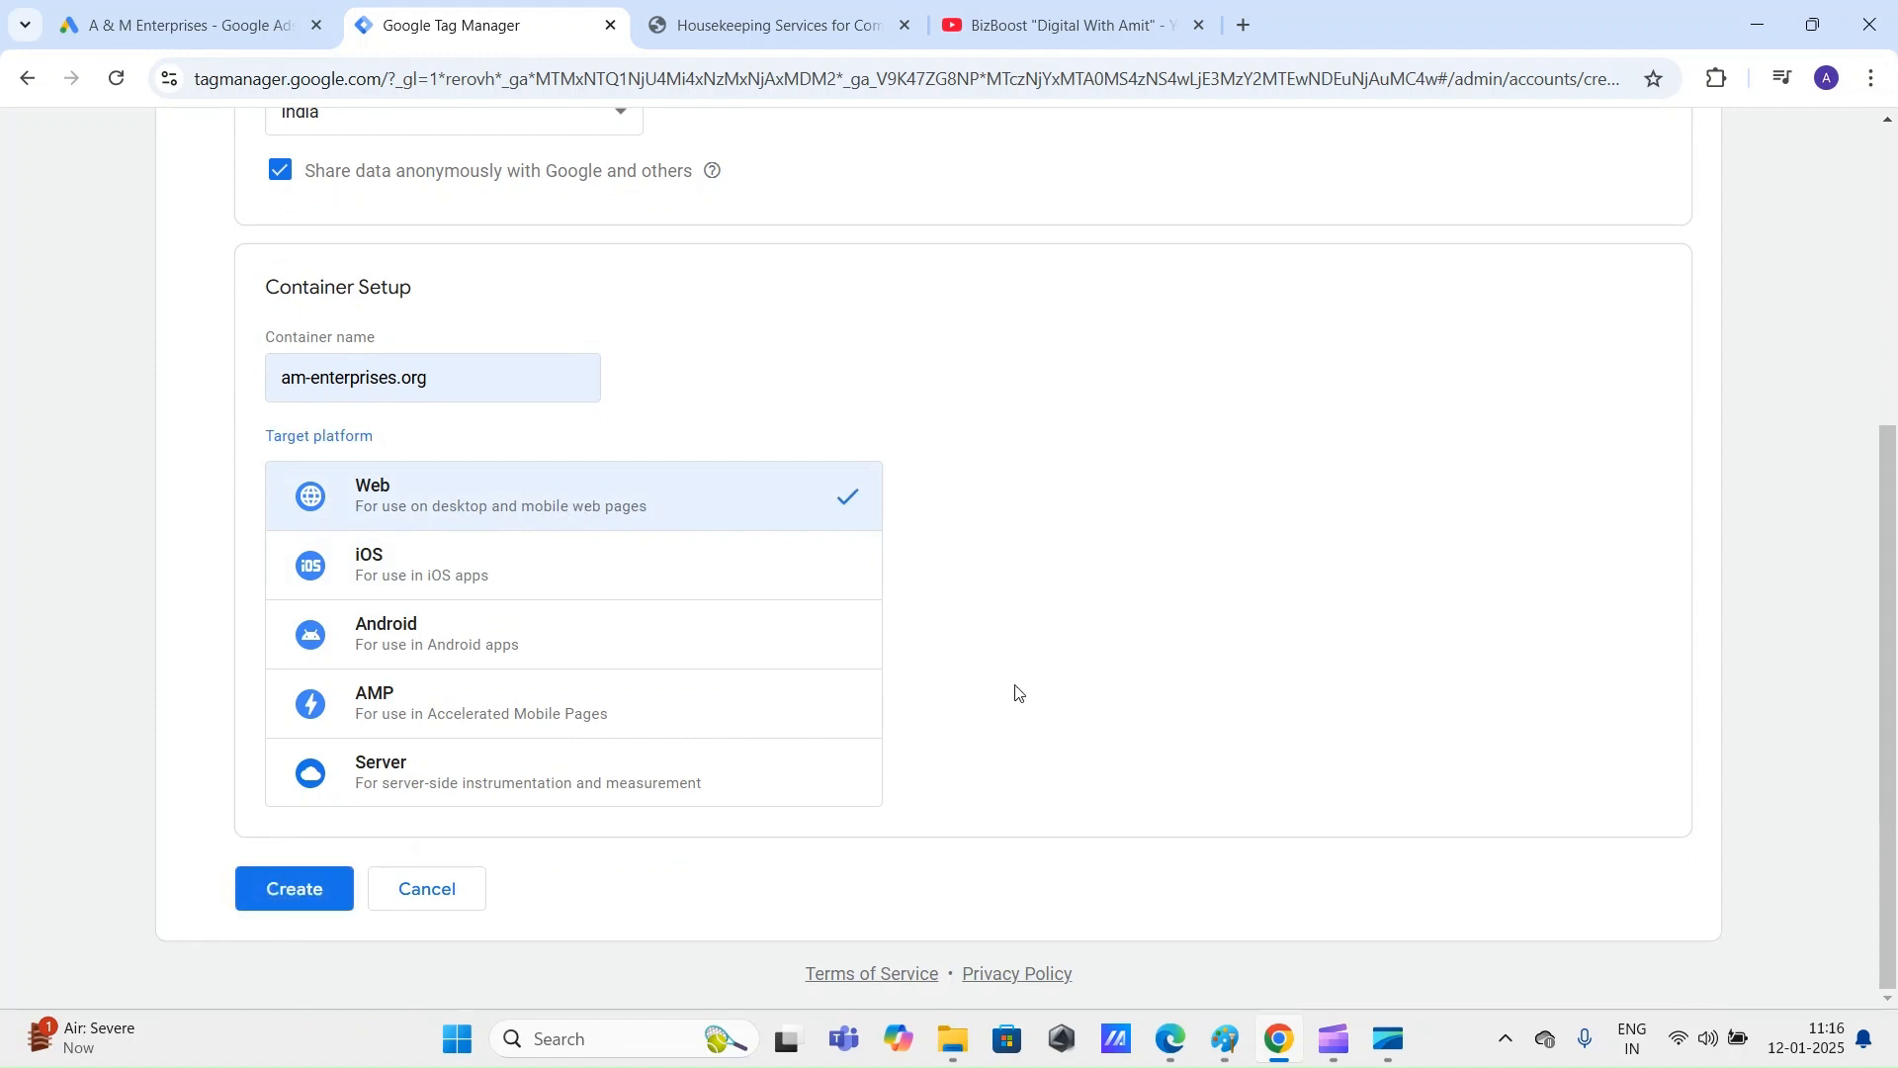
scroll(1441, 738, up, 5)
scroll(1038, 810, down, 5)
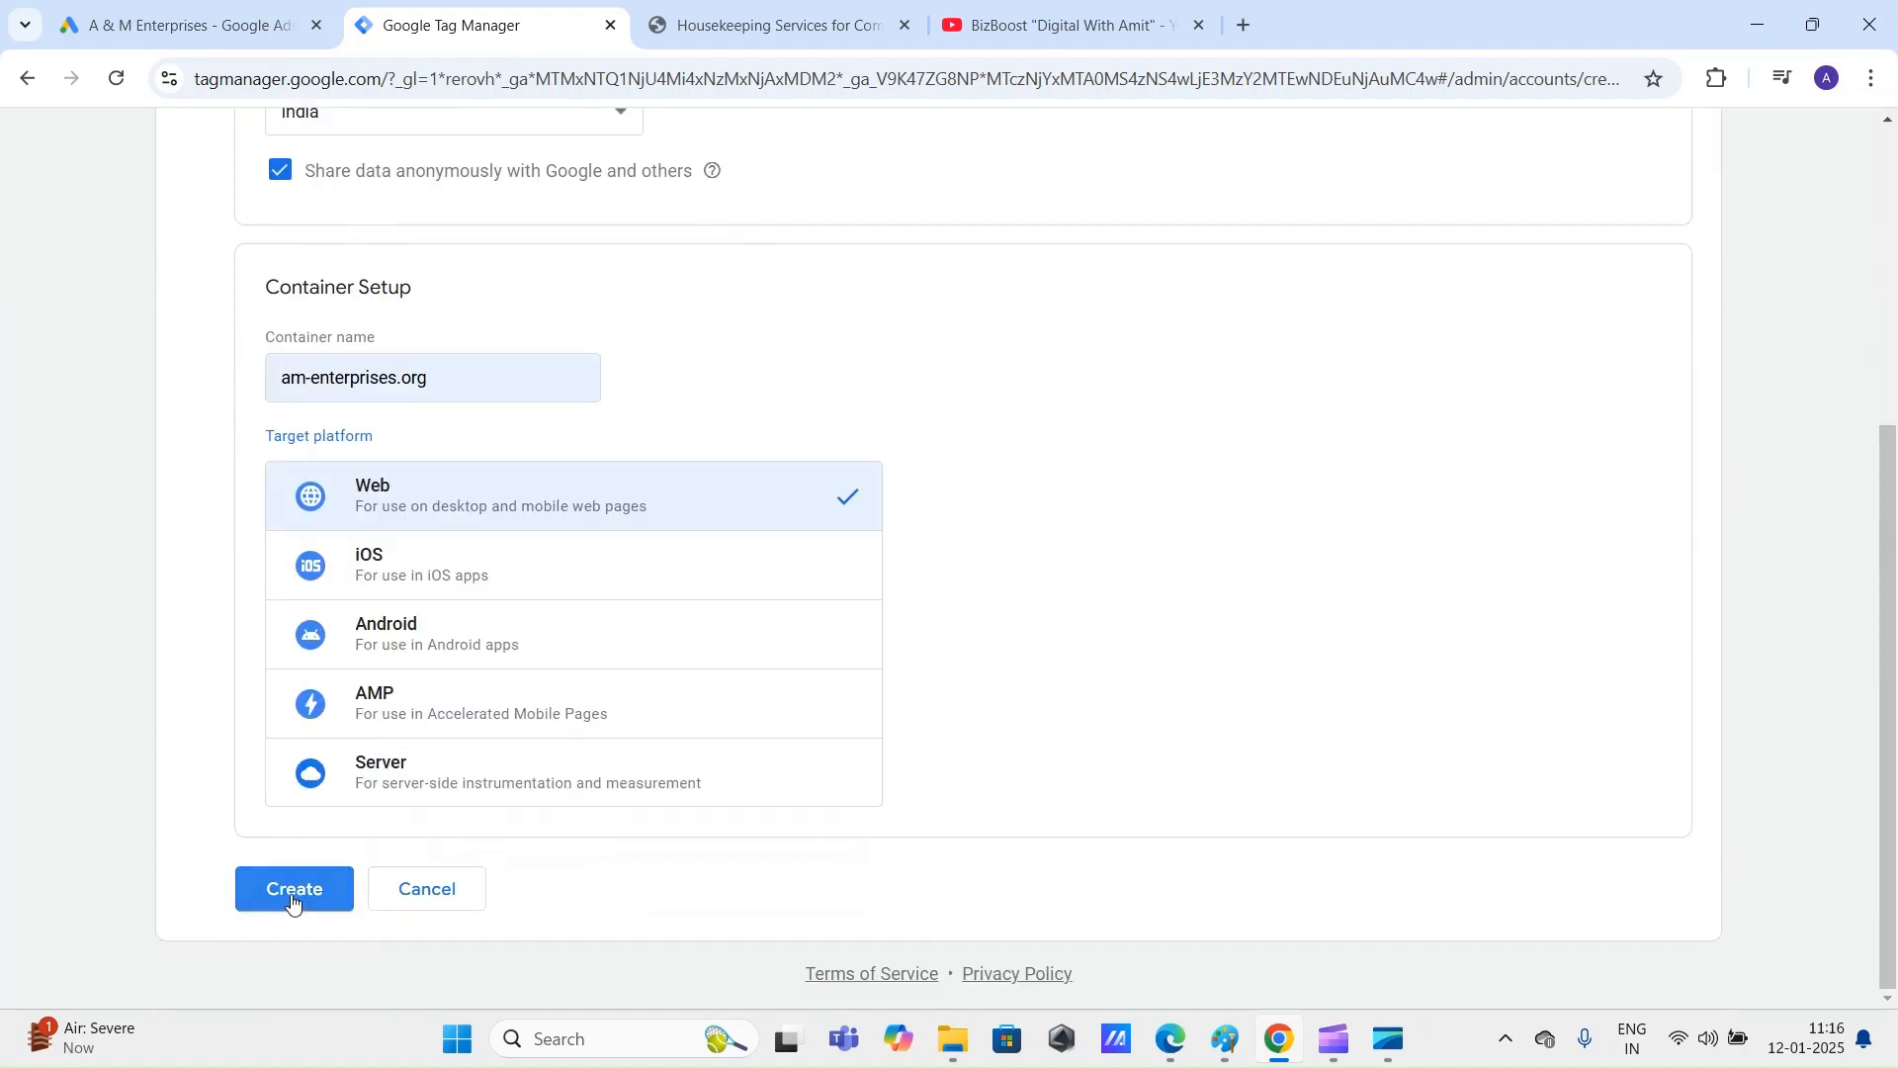
scroll(1385, 637, up, 5)
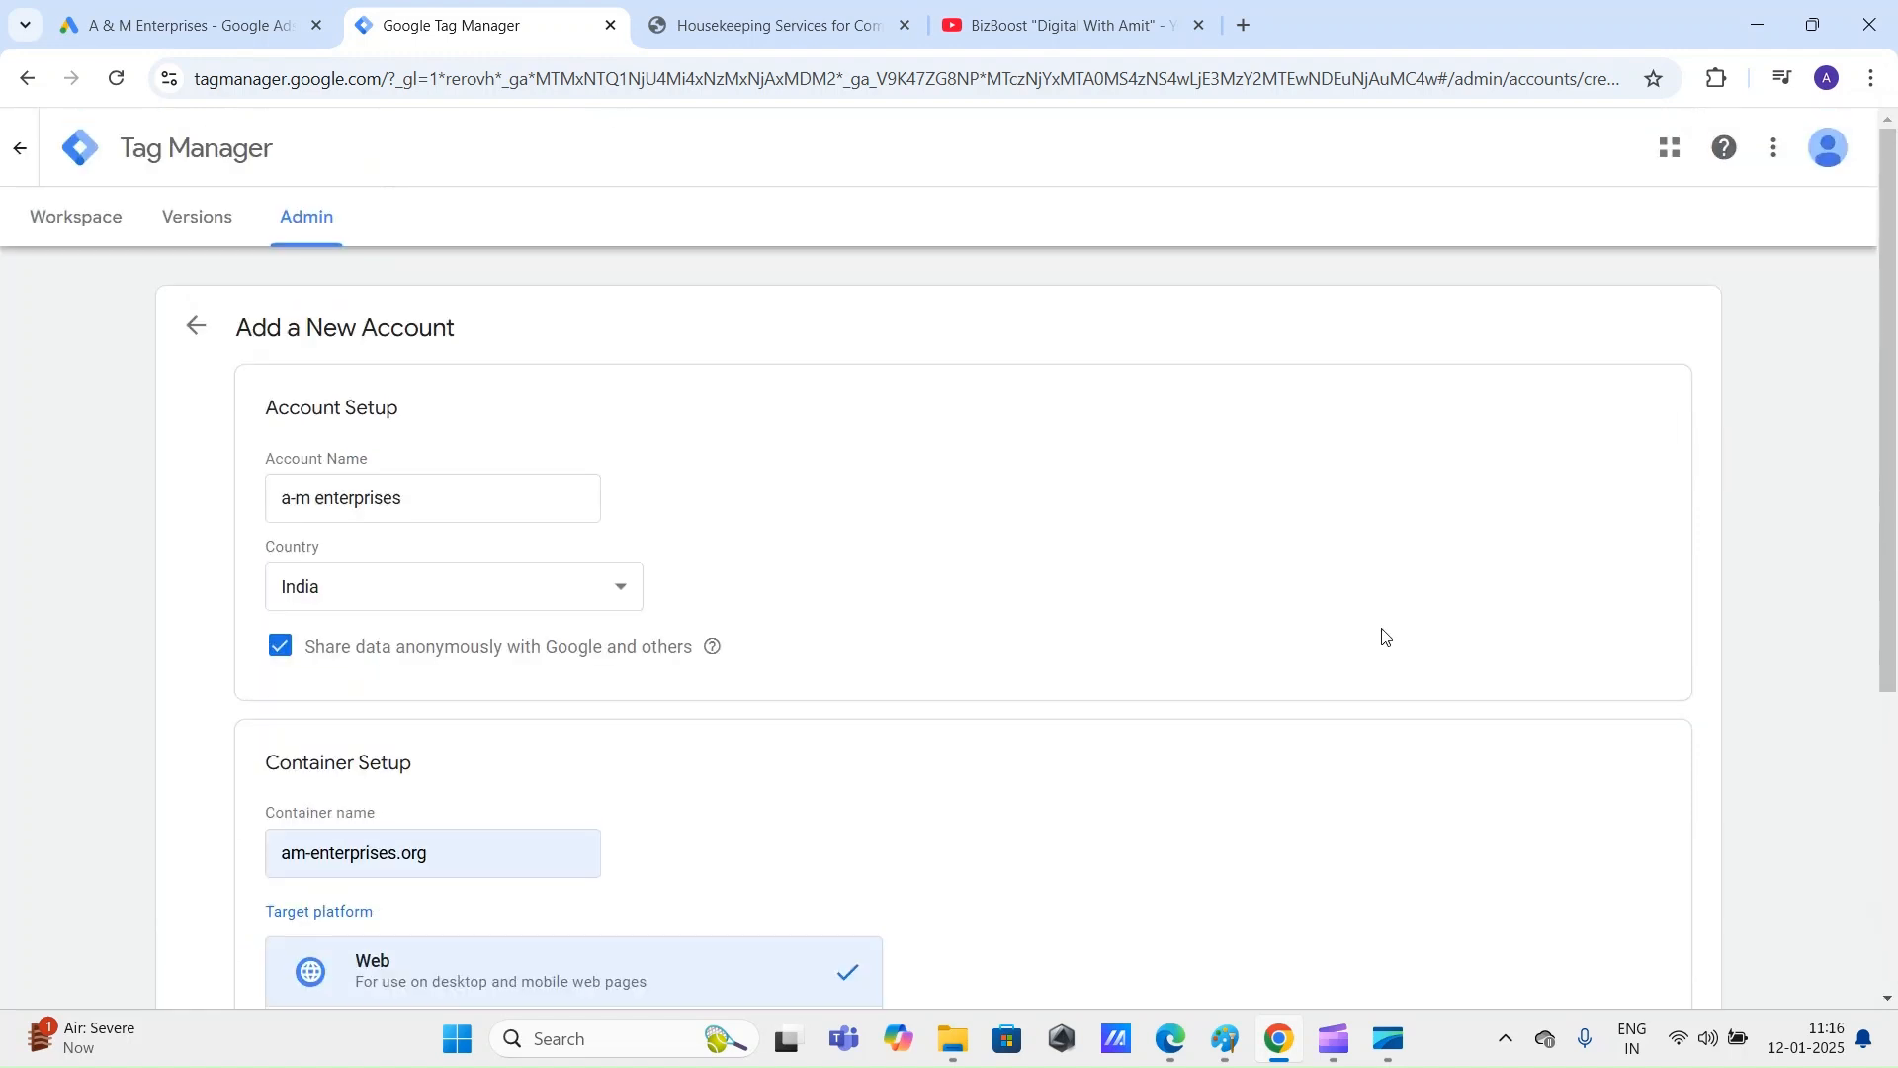
scroll(1385, 638, down, 5)
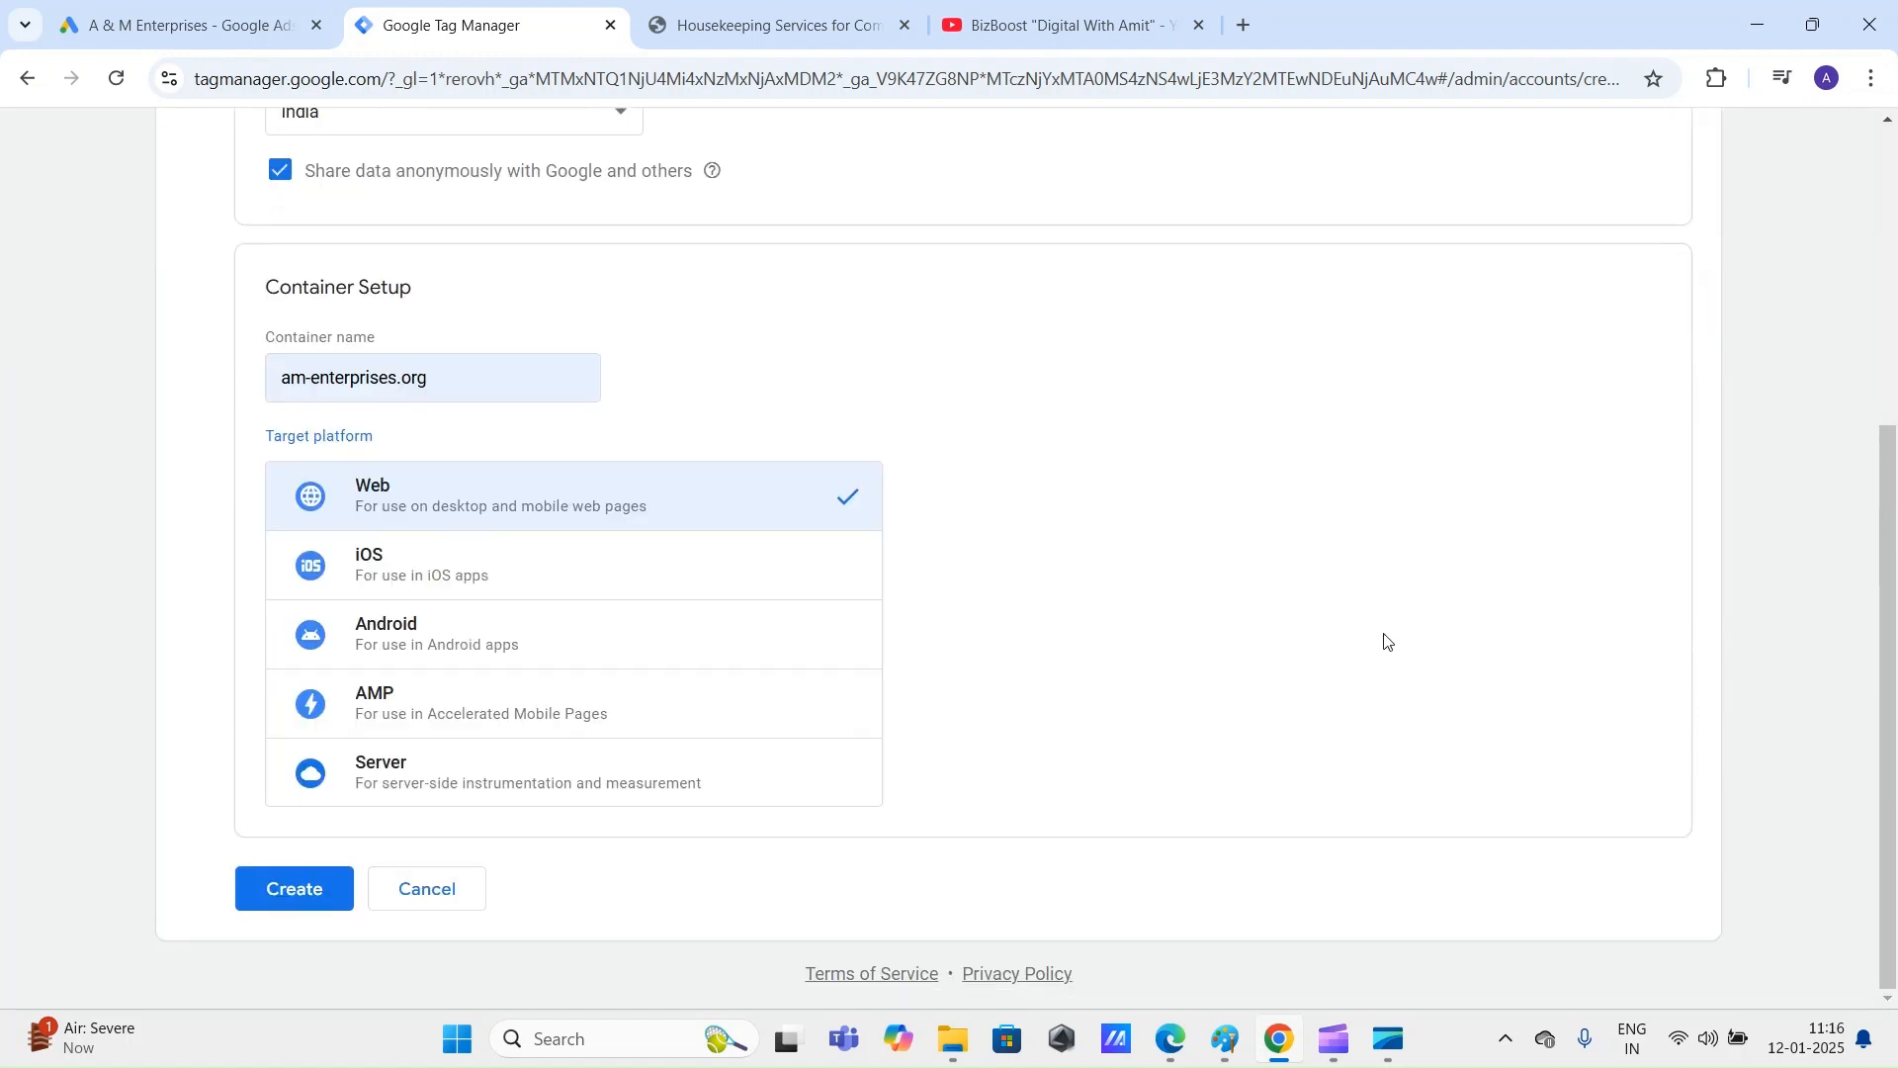
click(450, 894)
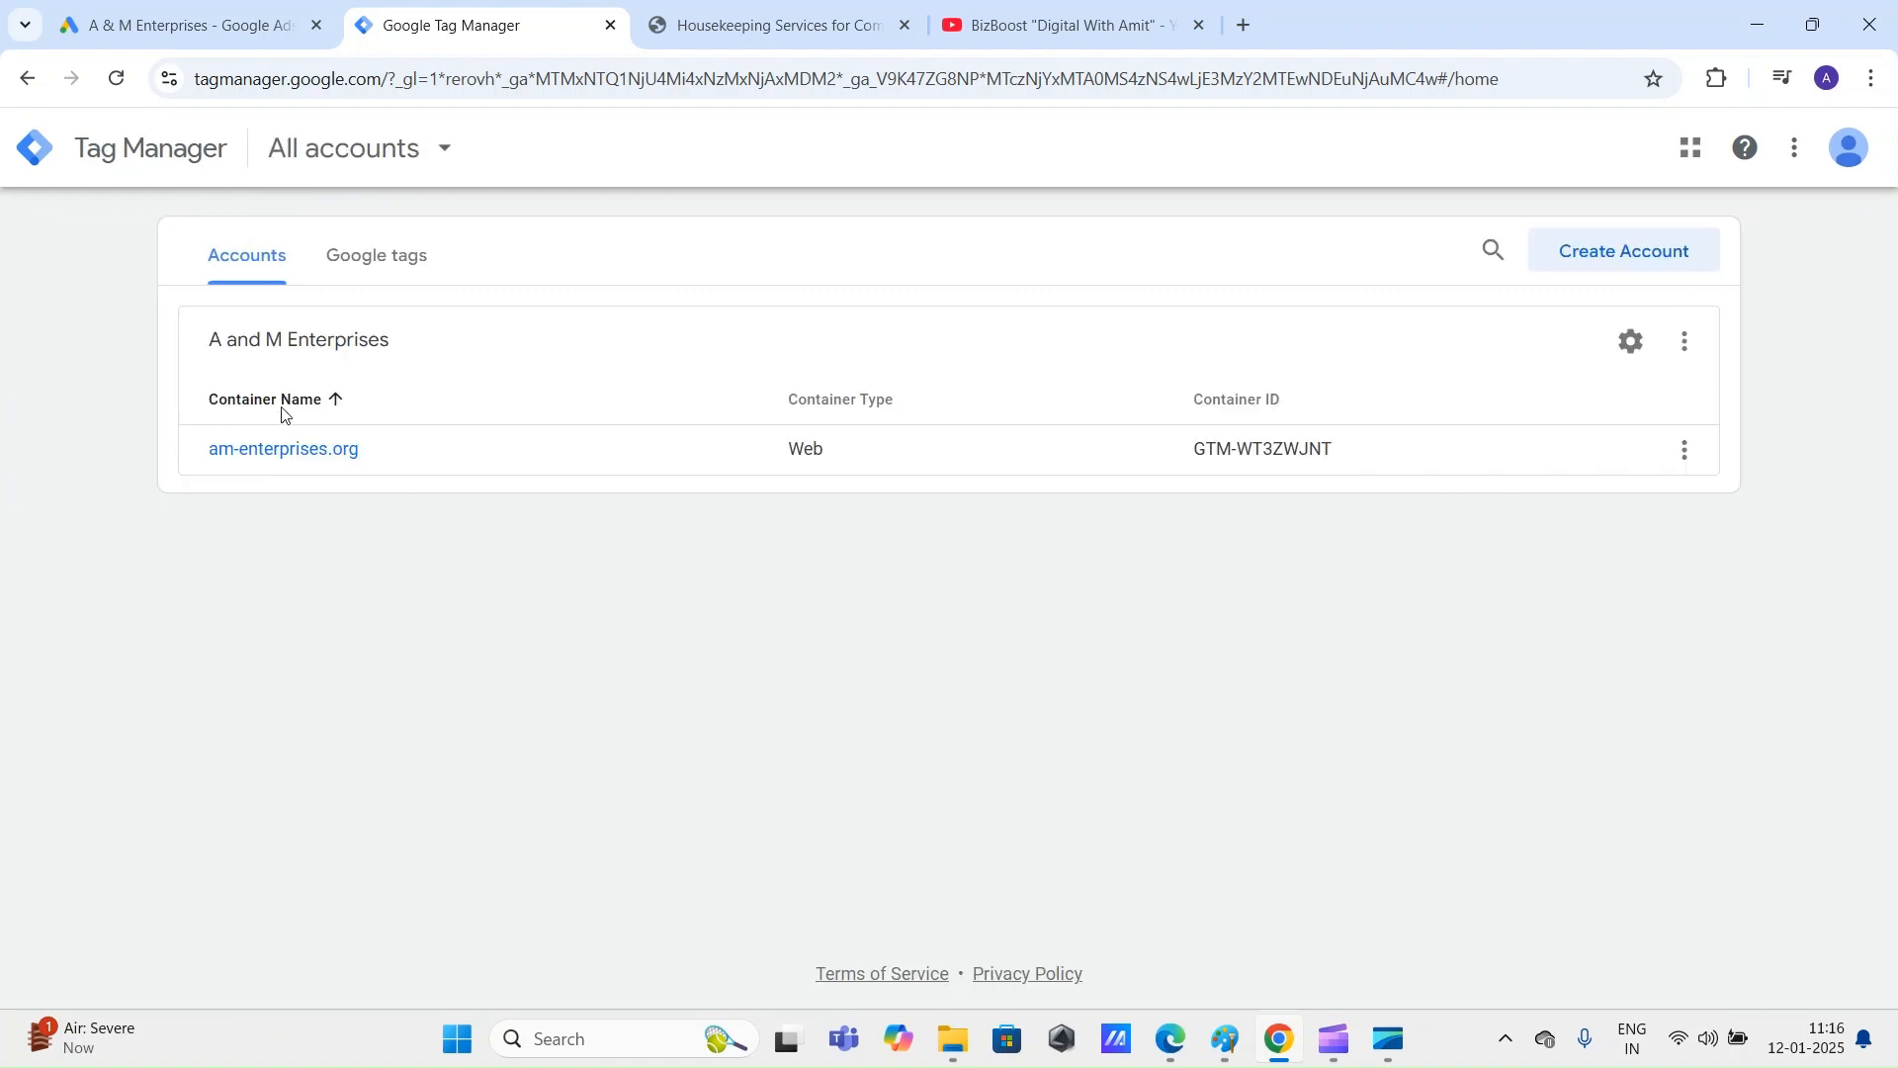
Step: Examine the existing A and M Enterprises account, including its name, container type and container ID
drag(207, 340, 415, 347)
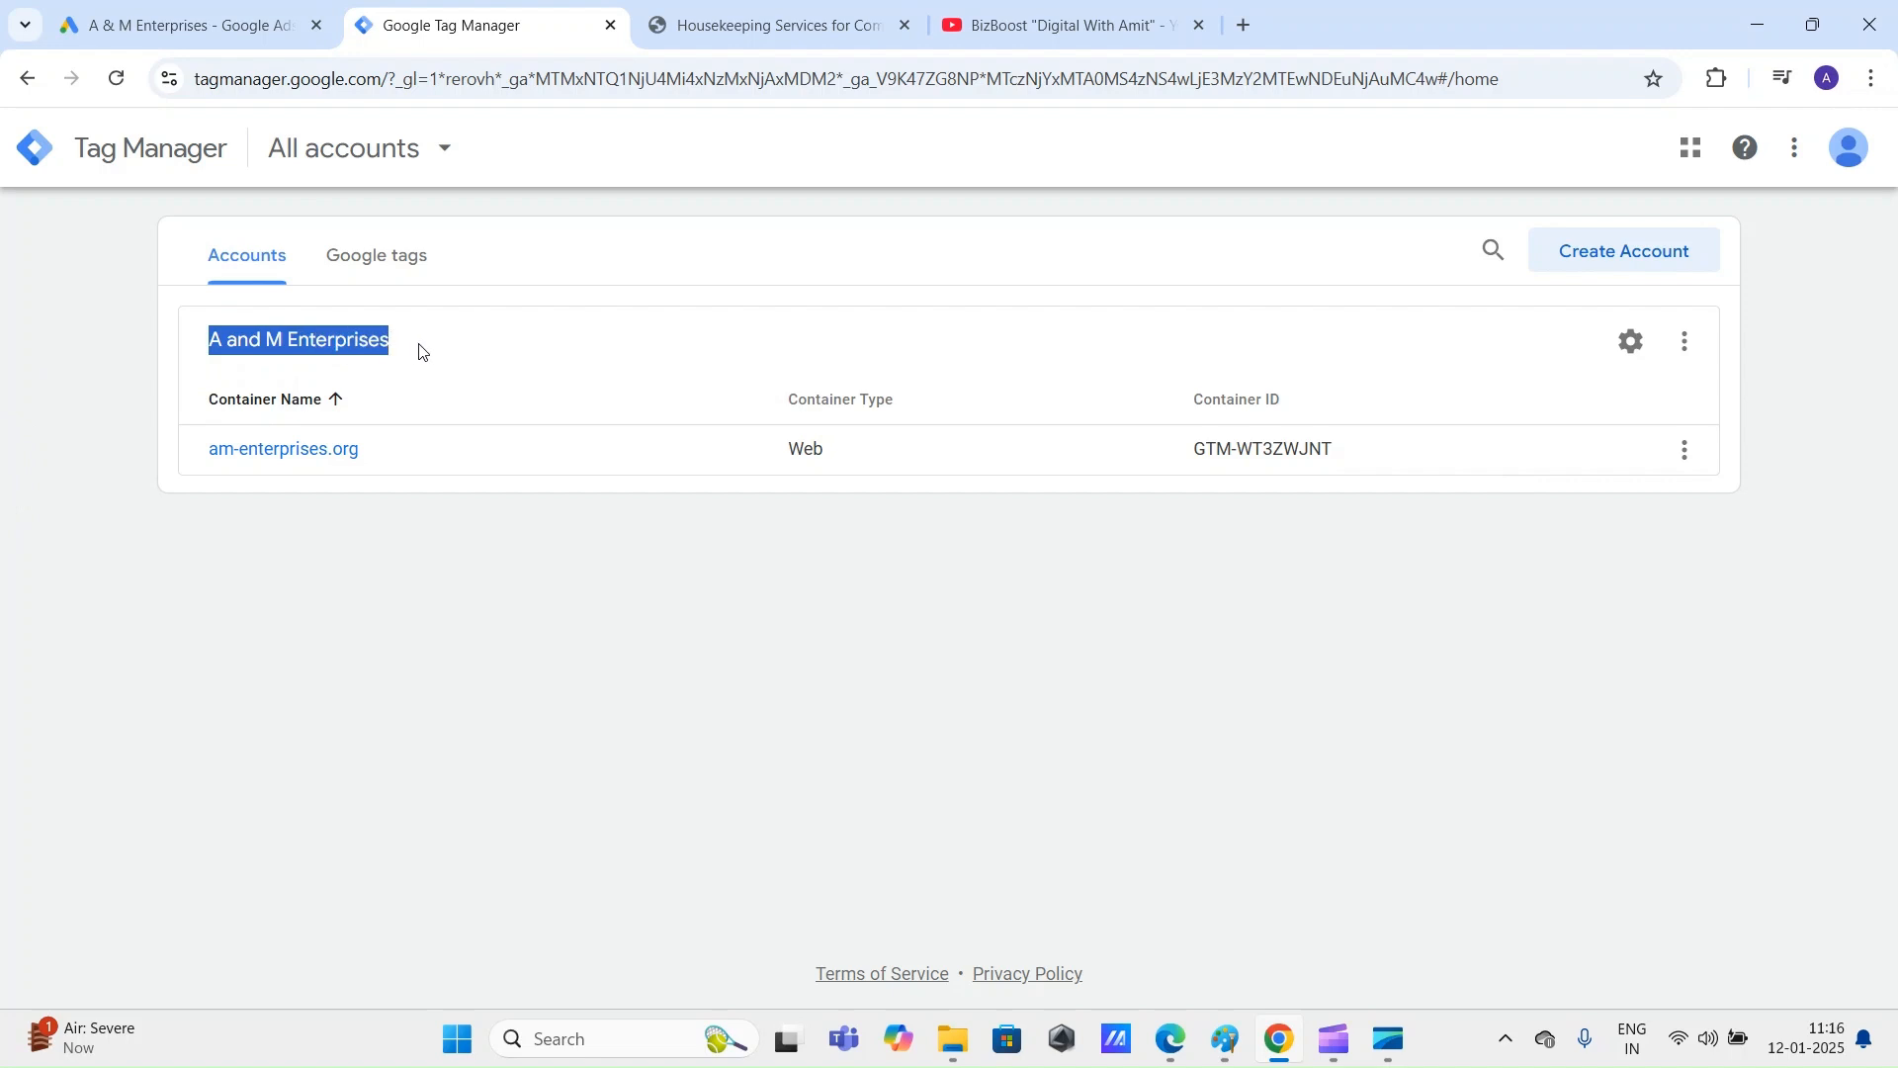
click(212, 356)
drag(192, 354, 411, 356)
click(555, 526)
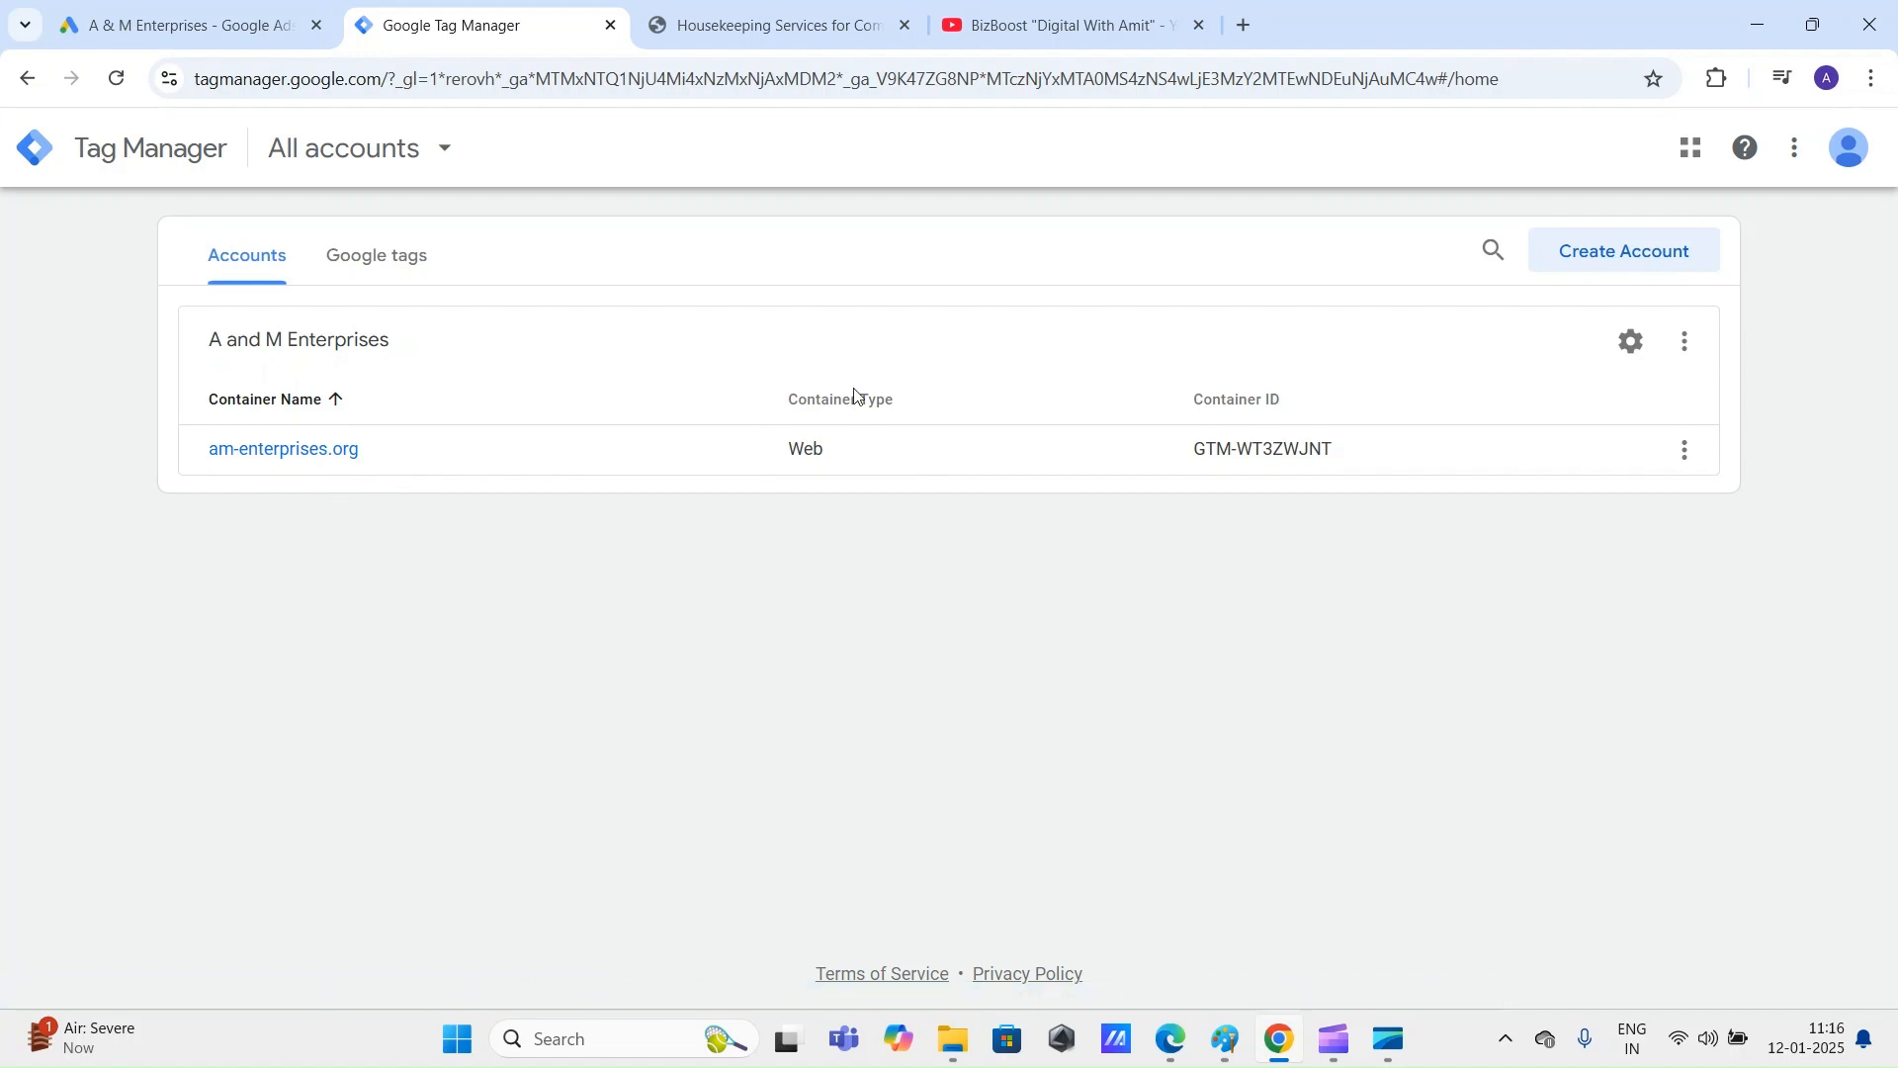
double_click(797, 450)
click(1268, 579)
drag(1191, 450, 1365, 462)
click(1572, 601)
drag(187, 337, 467, 360)
click(560, 538)
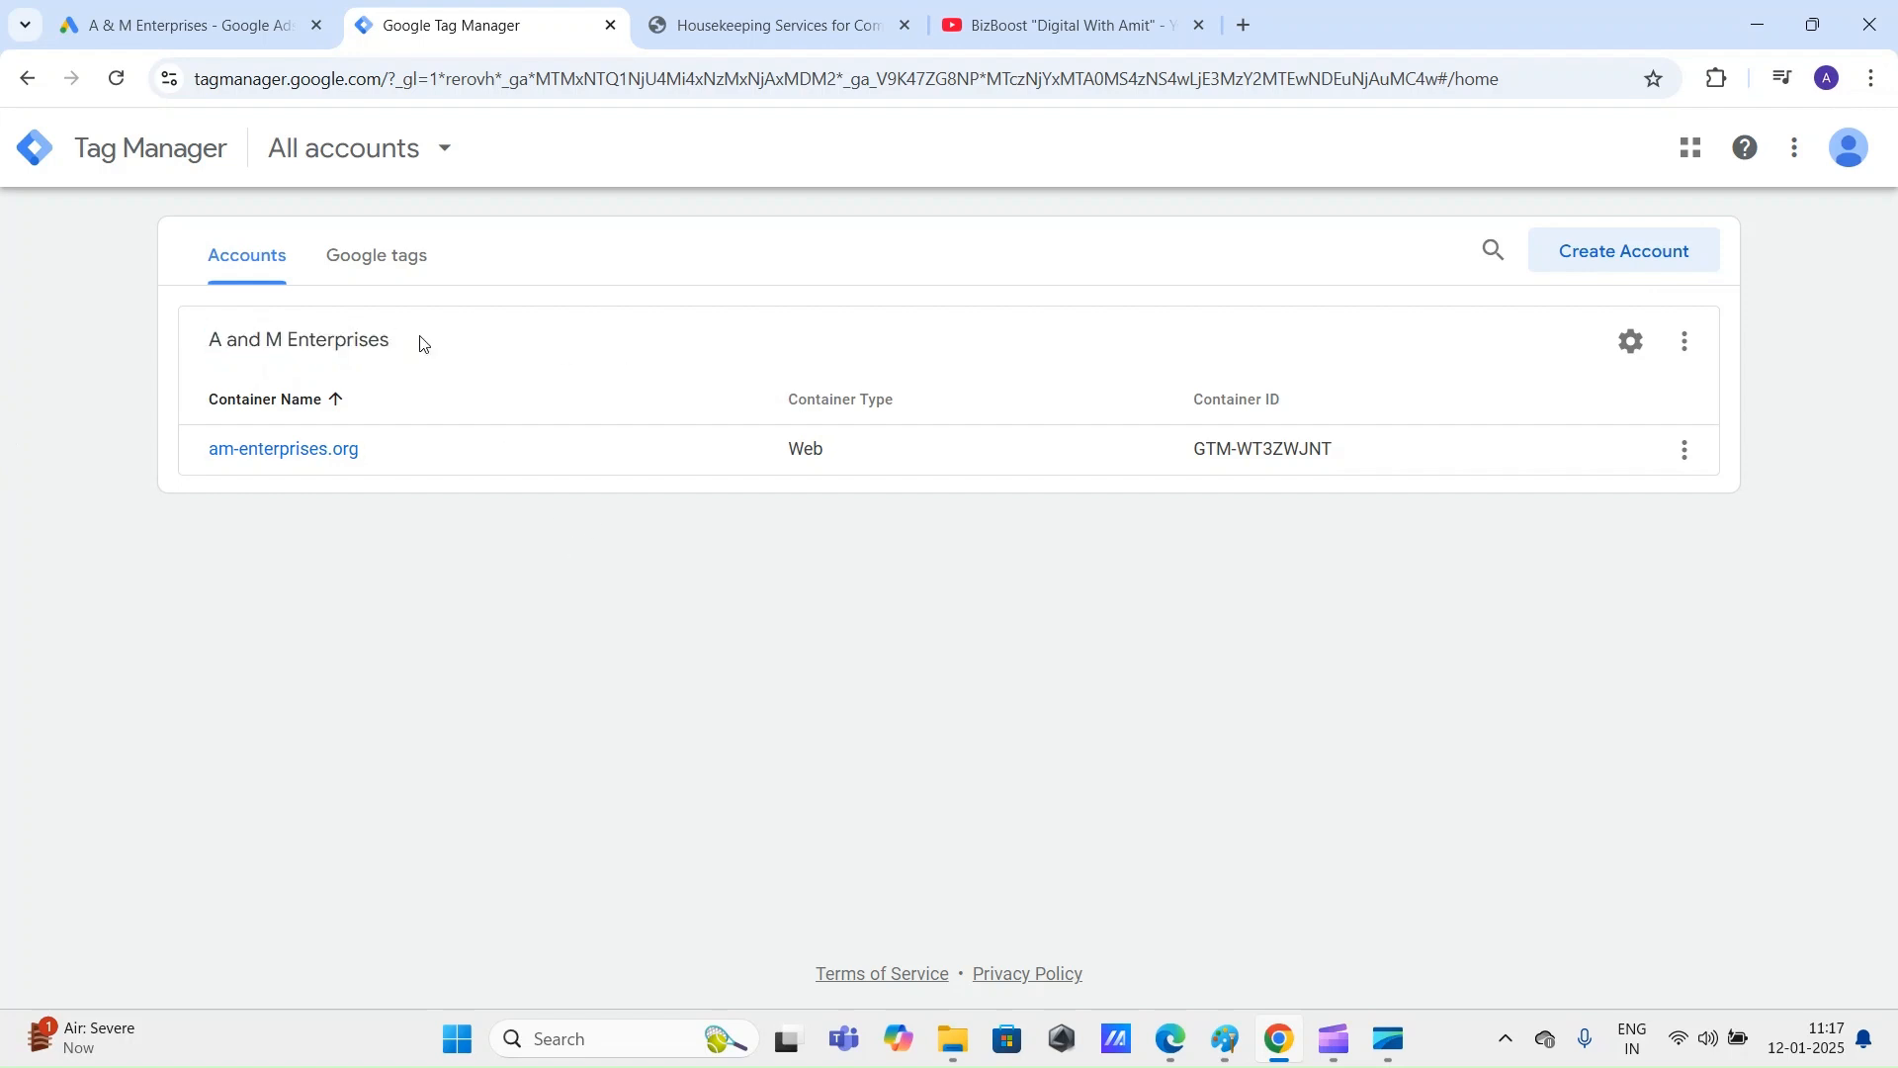
Step: Open the am-enterprises.org container of A and M Enterprises, and reselect it from the account and container switcher
click(287, 462)
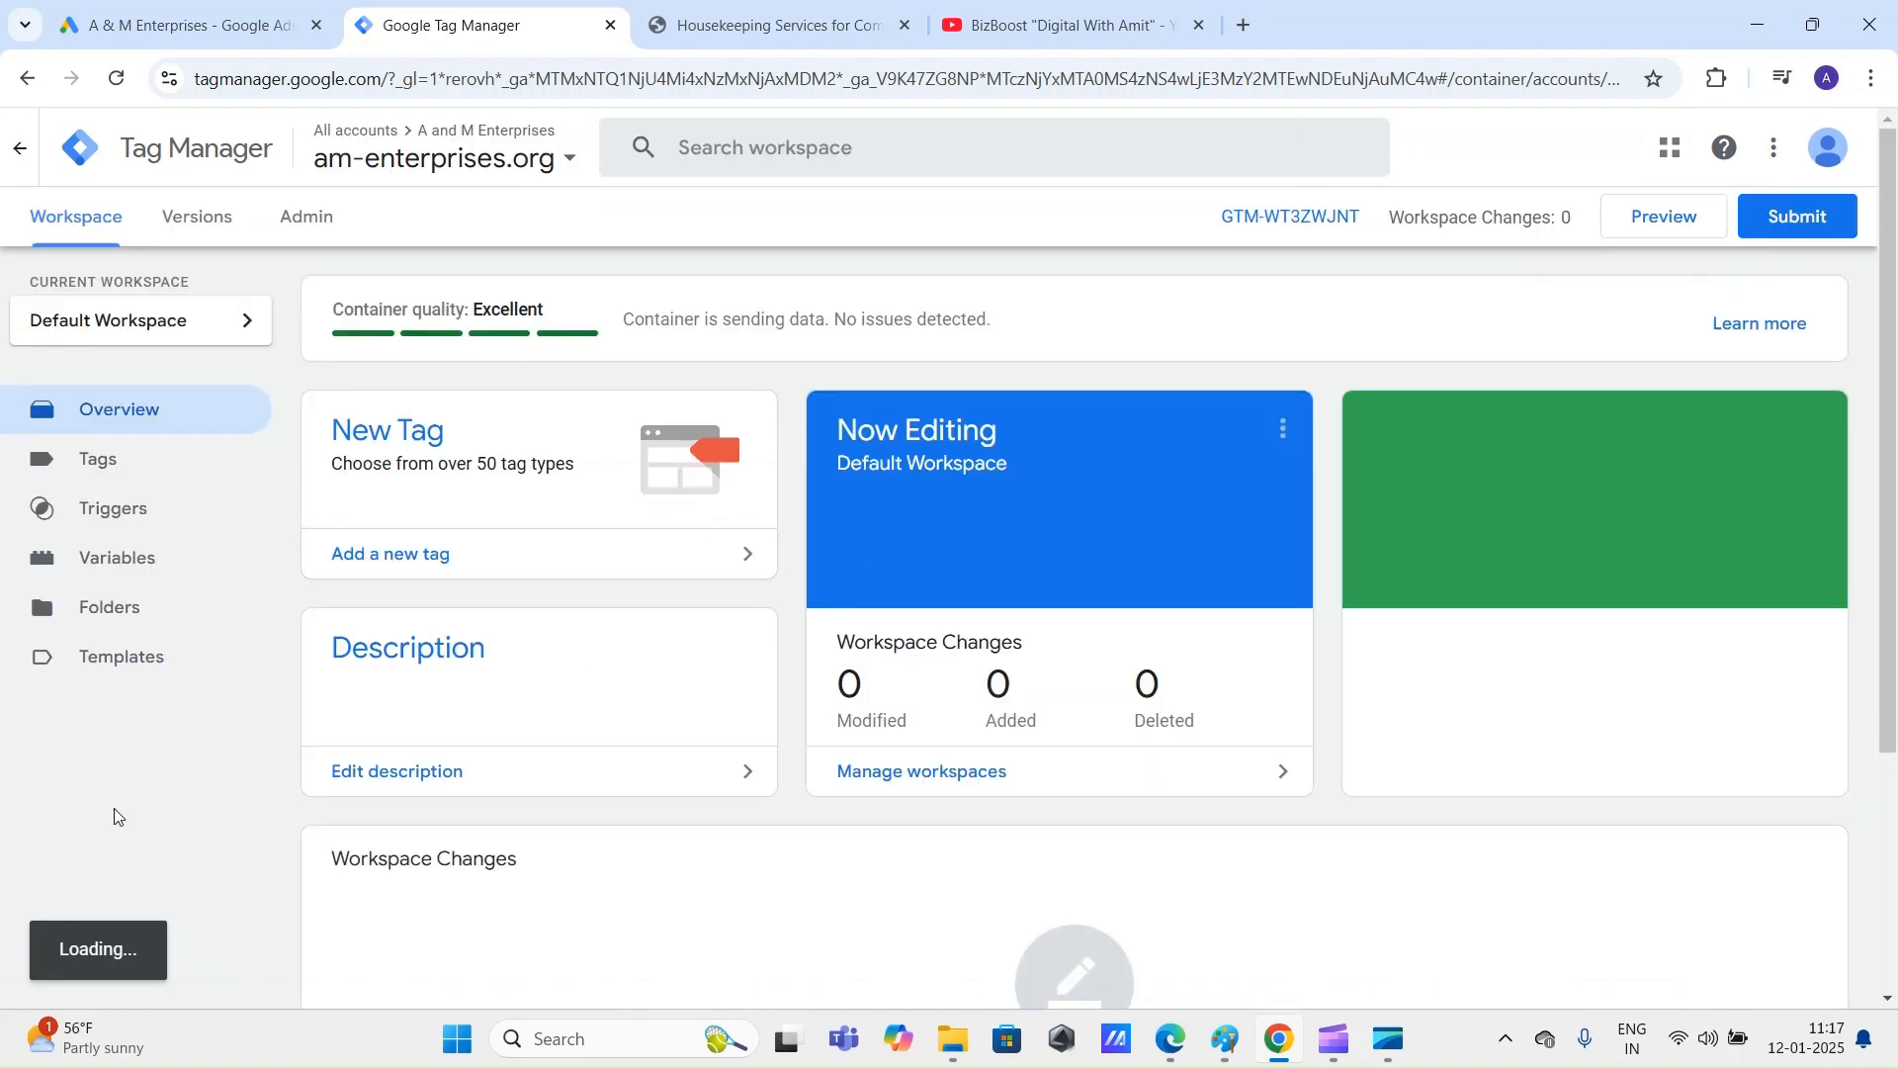
drag(1894, 348, 1895, 284)
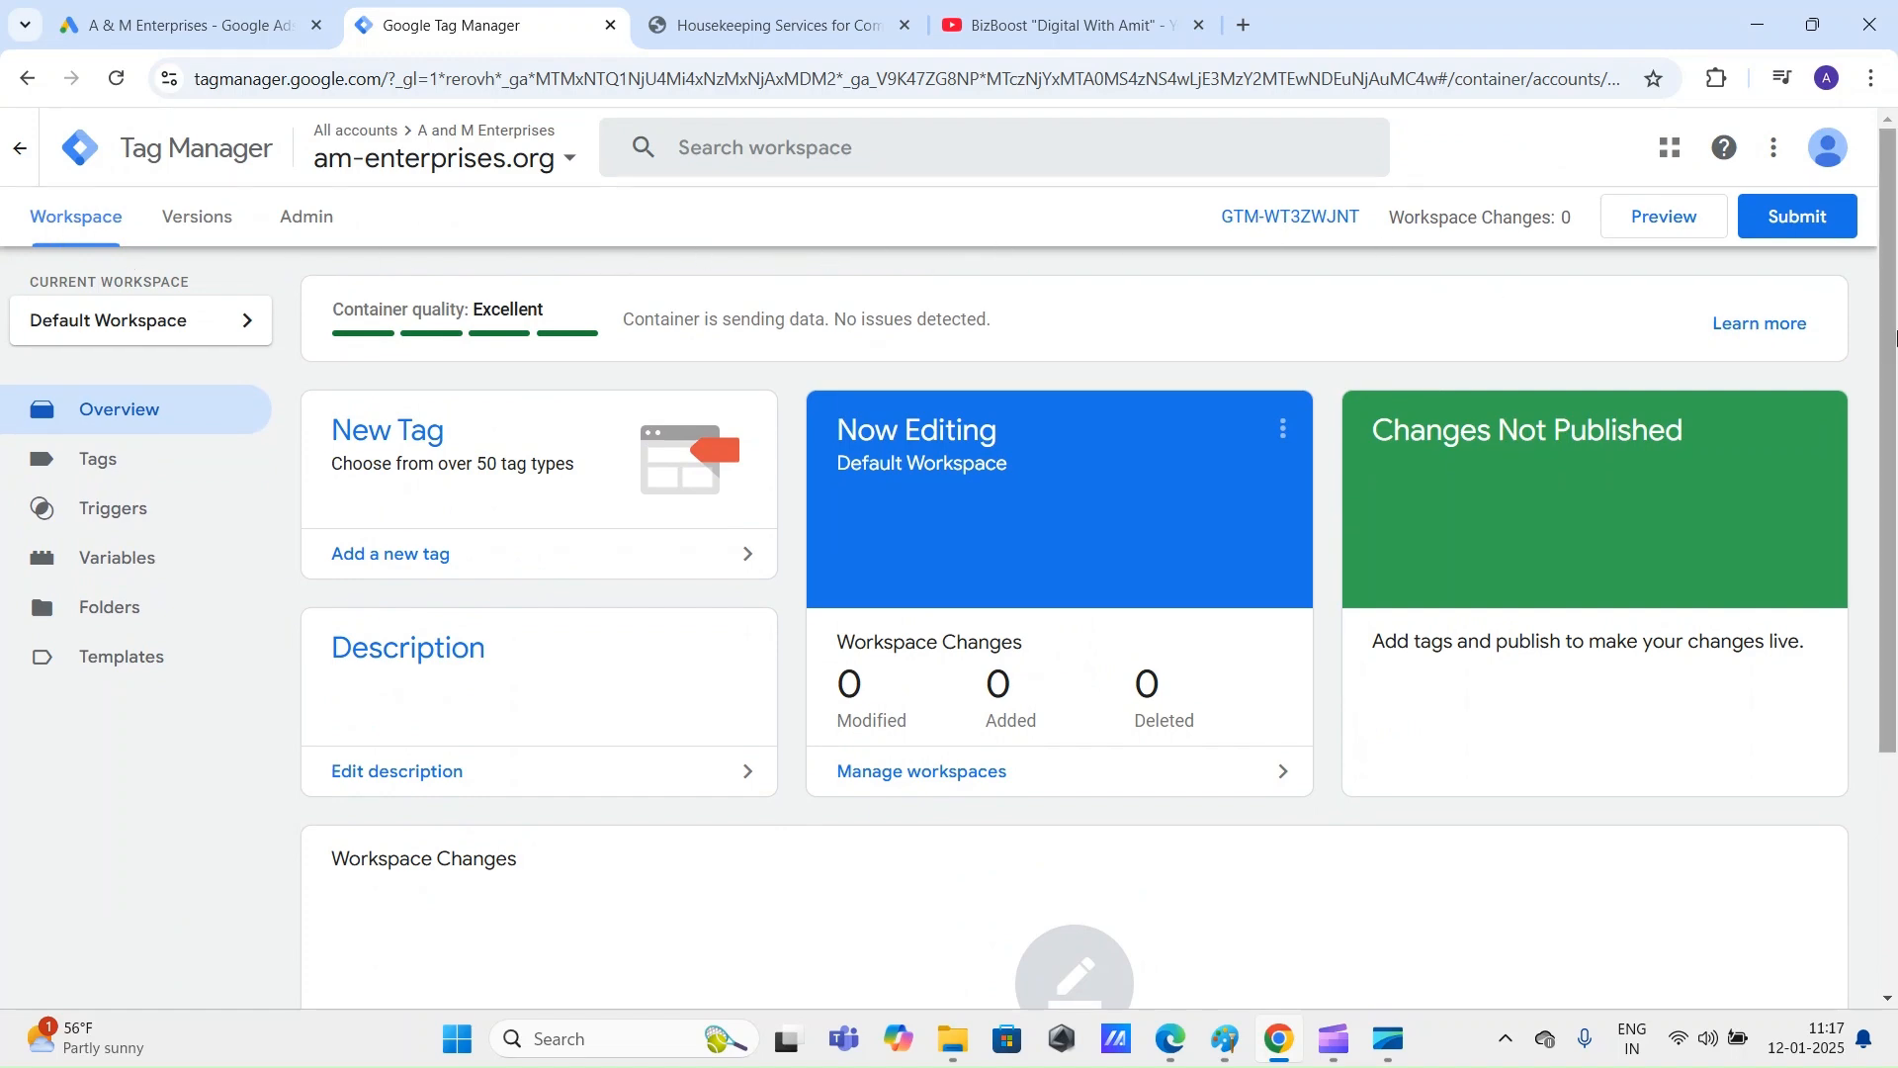
mouse_move(1893, 279)
mouse_down()
mouse_move(1893, 502)
mouse_move(1890, 267)
mouse_up()
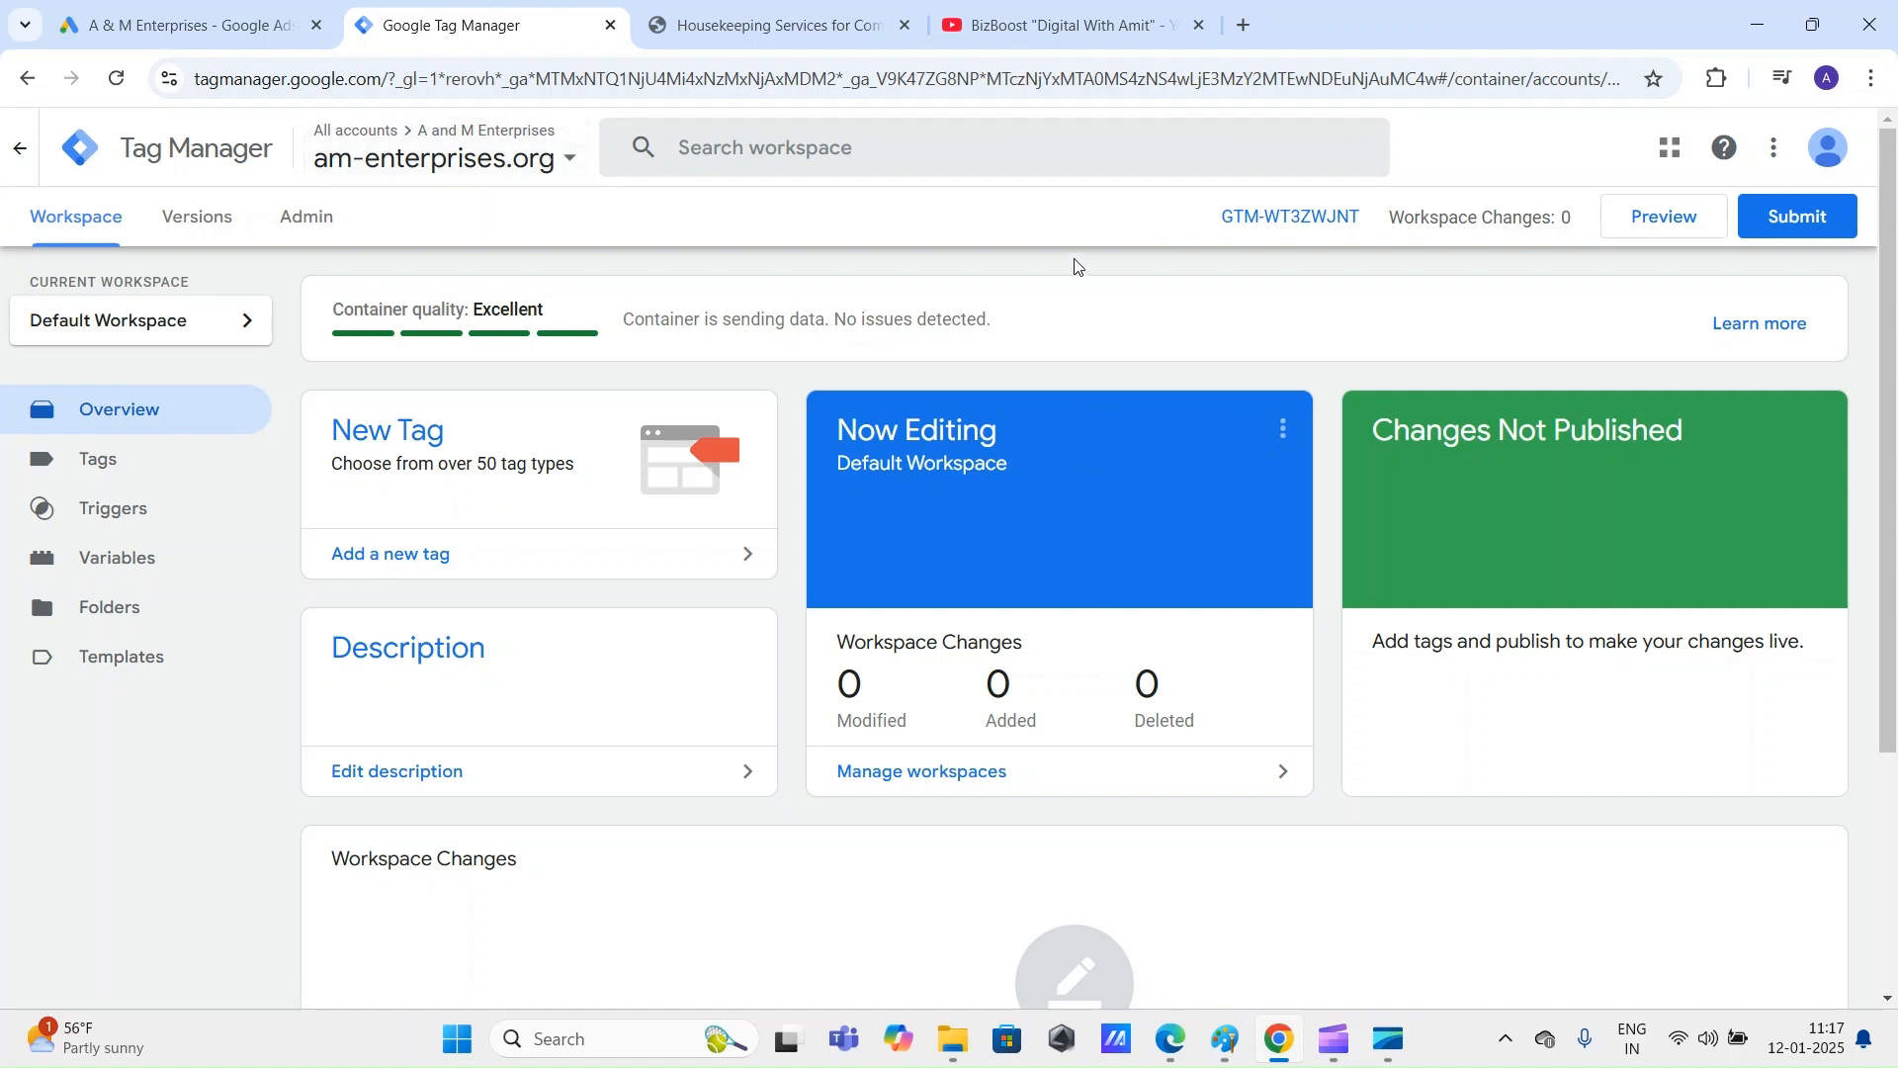
click(524, 158)
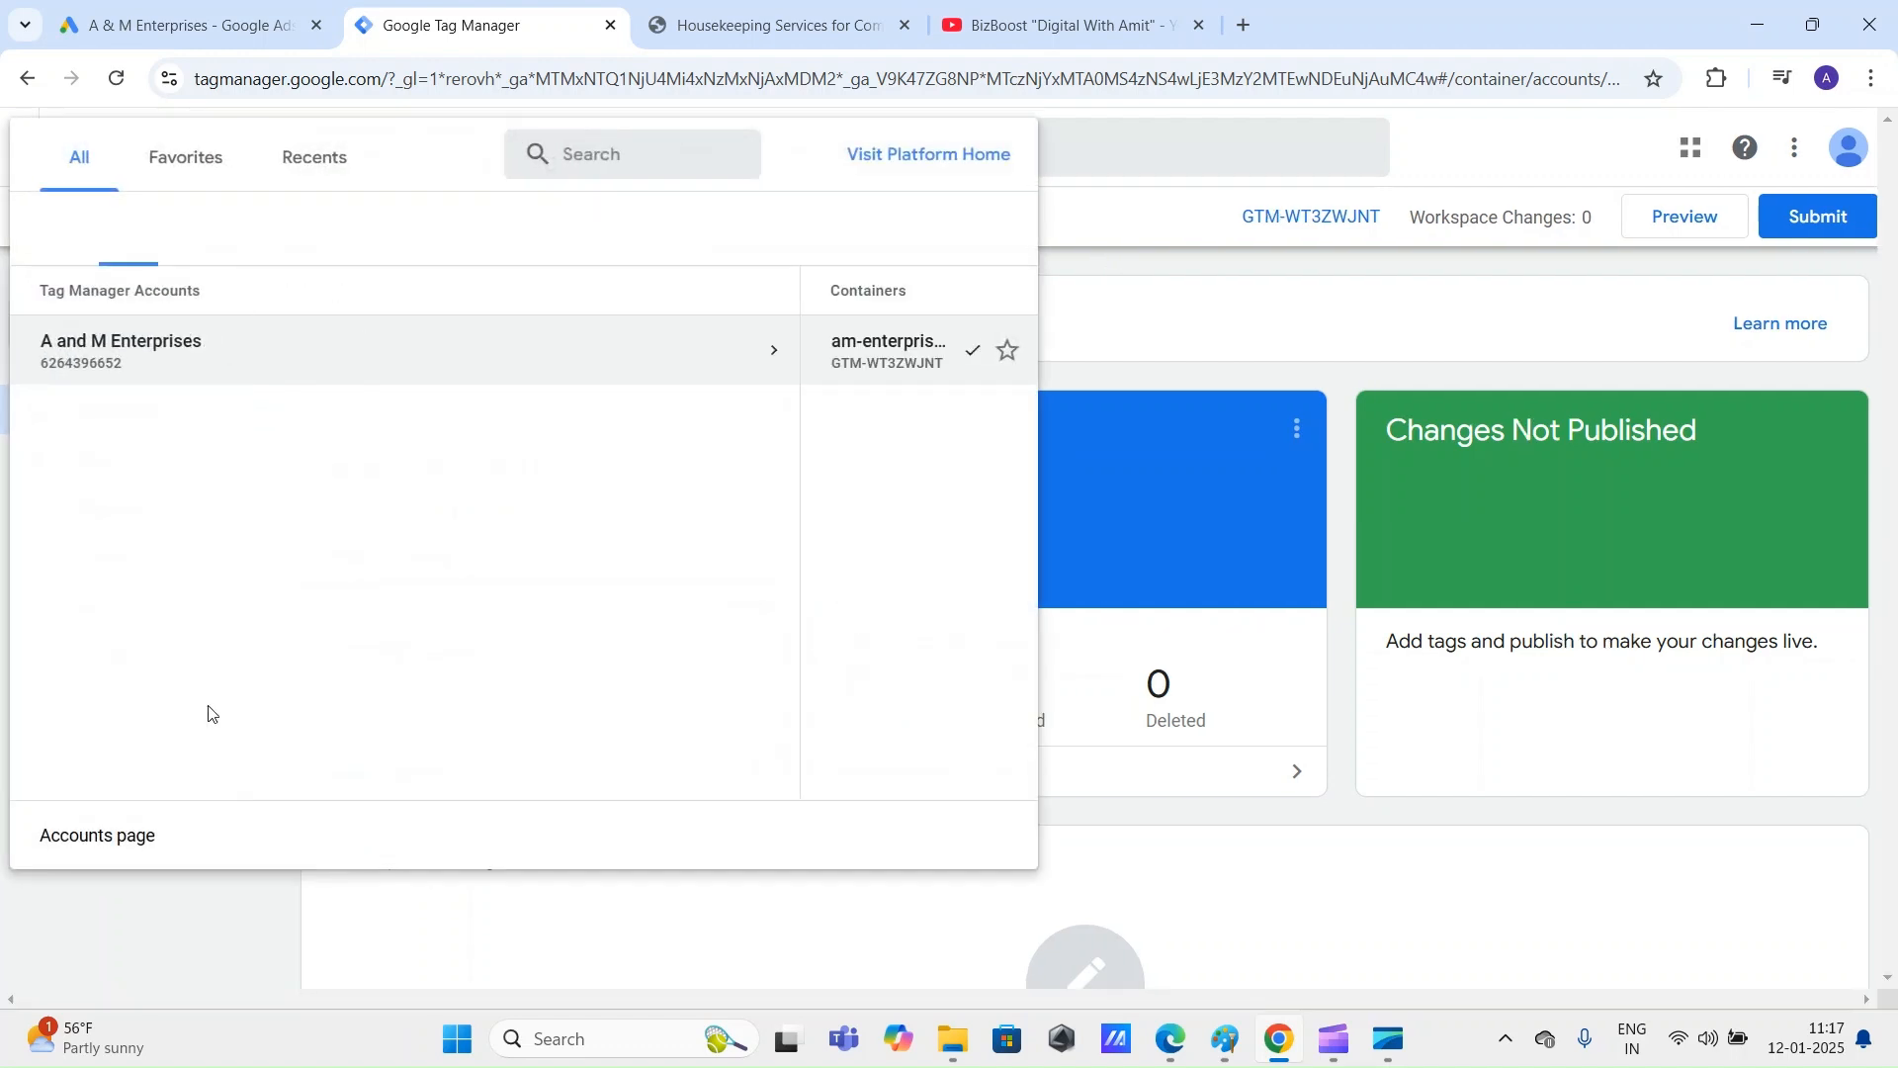
click(224, 966)
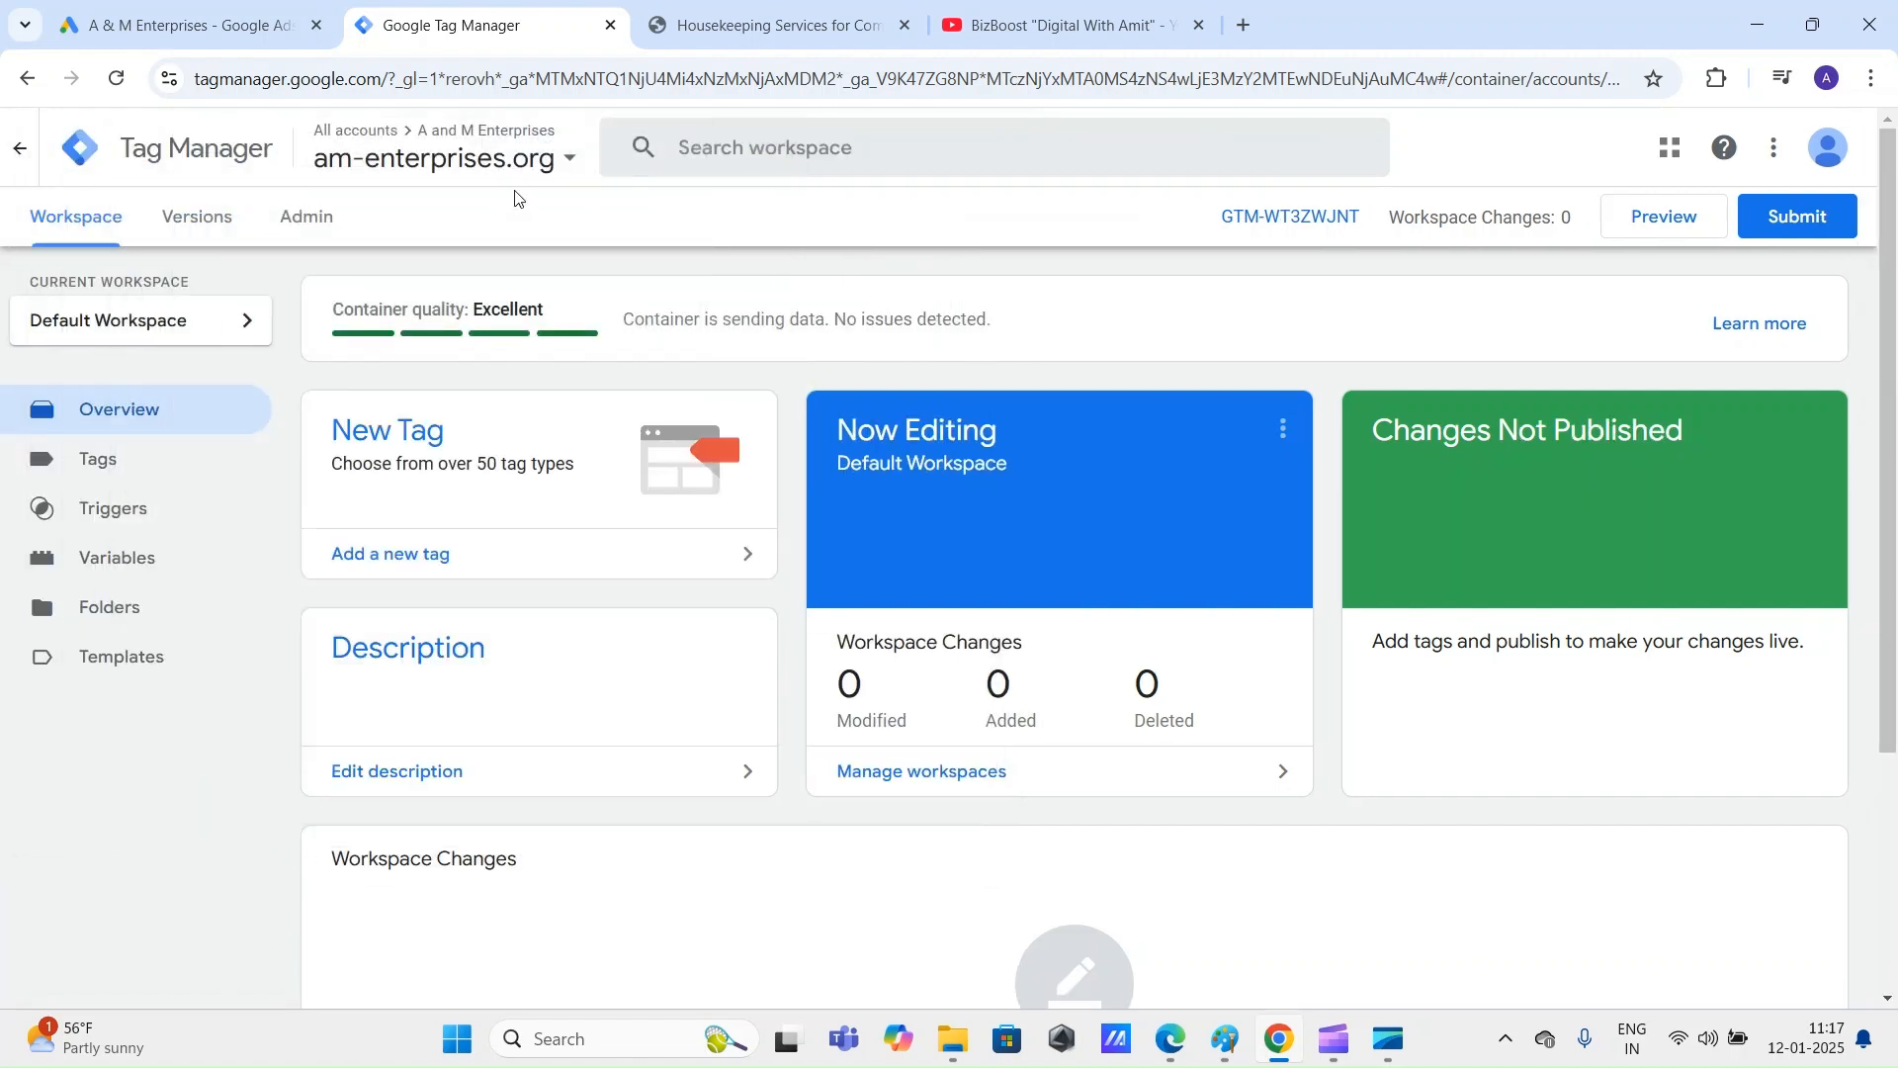
click(524, 160)
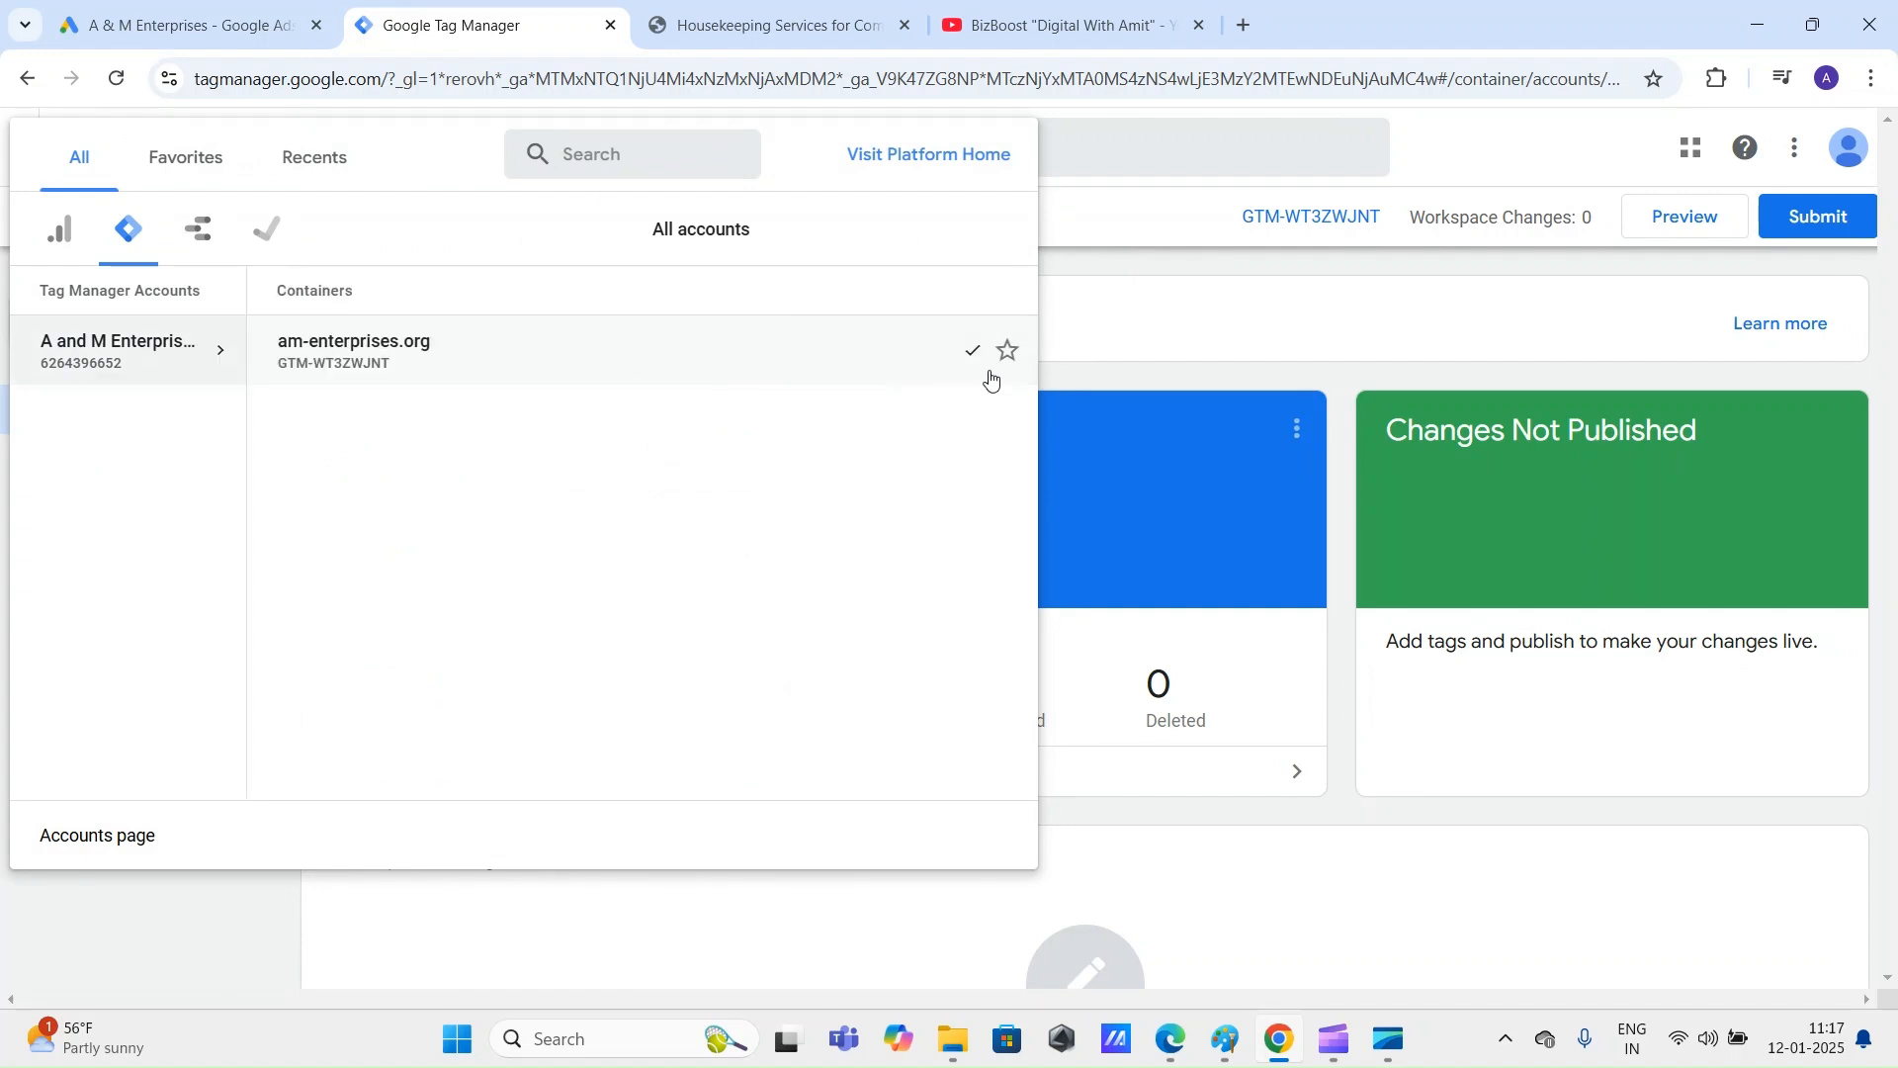
click(371, 365)
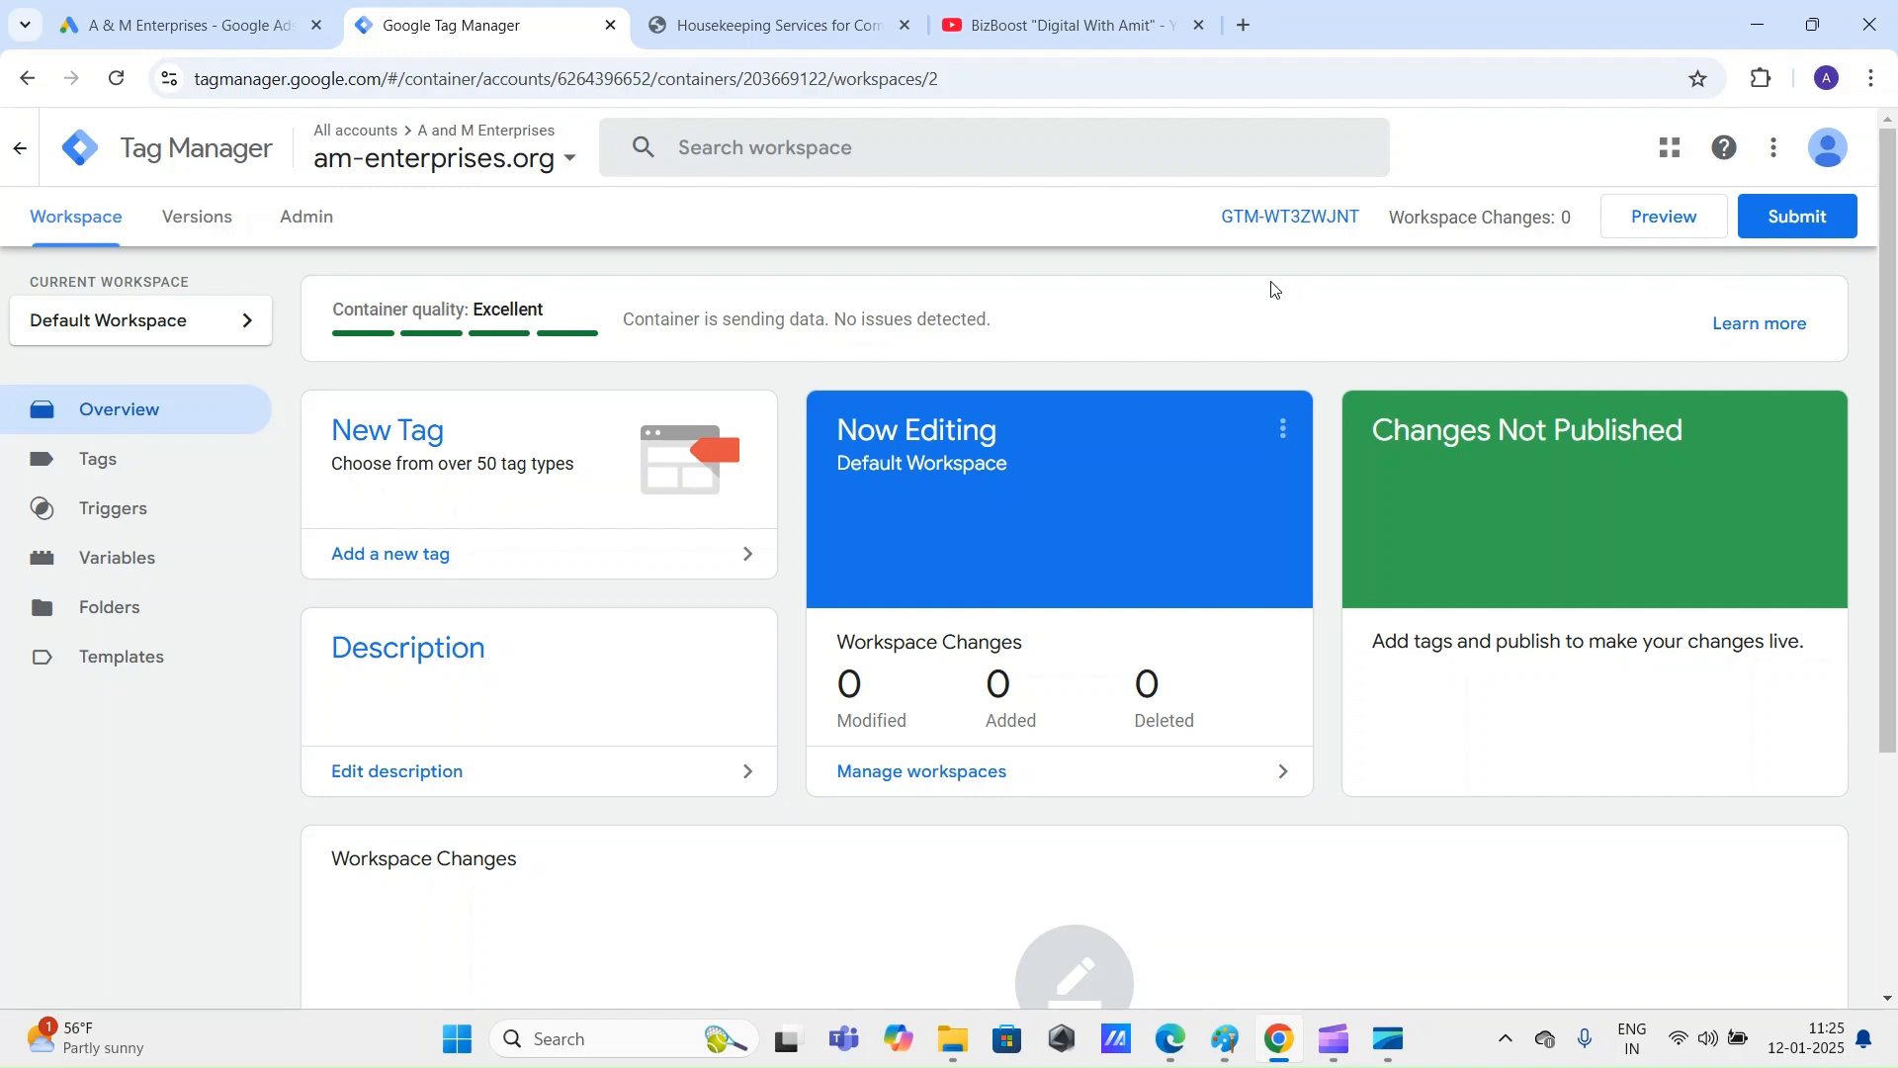
Step: Look over the workspace overview and open the container's list of tags
scroll(1273, 289, down, 4)
scroll(445, 537, up, 4)
click(87, 462)
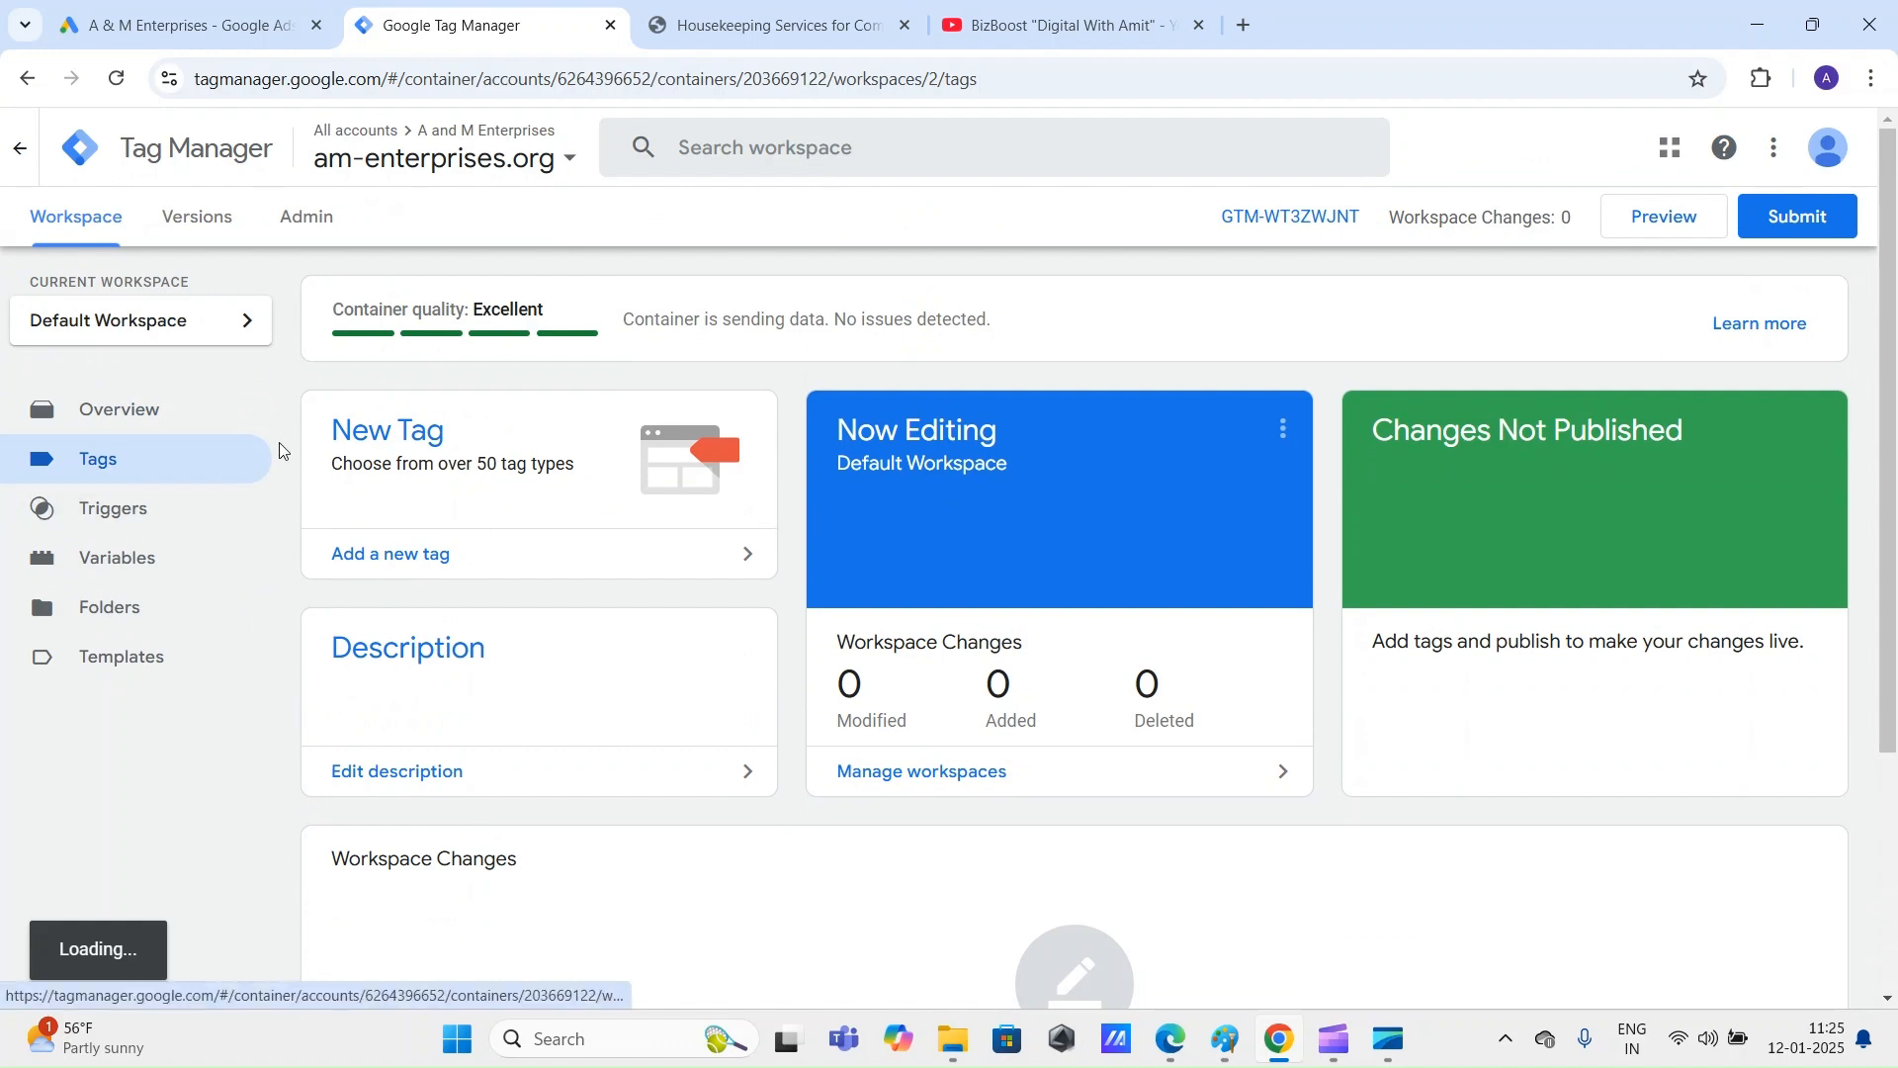
click(128, 466)
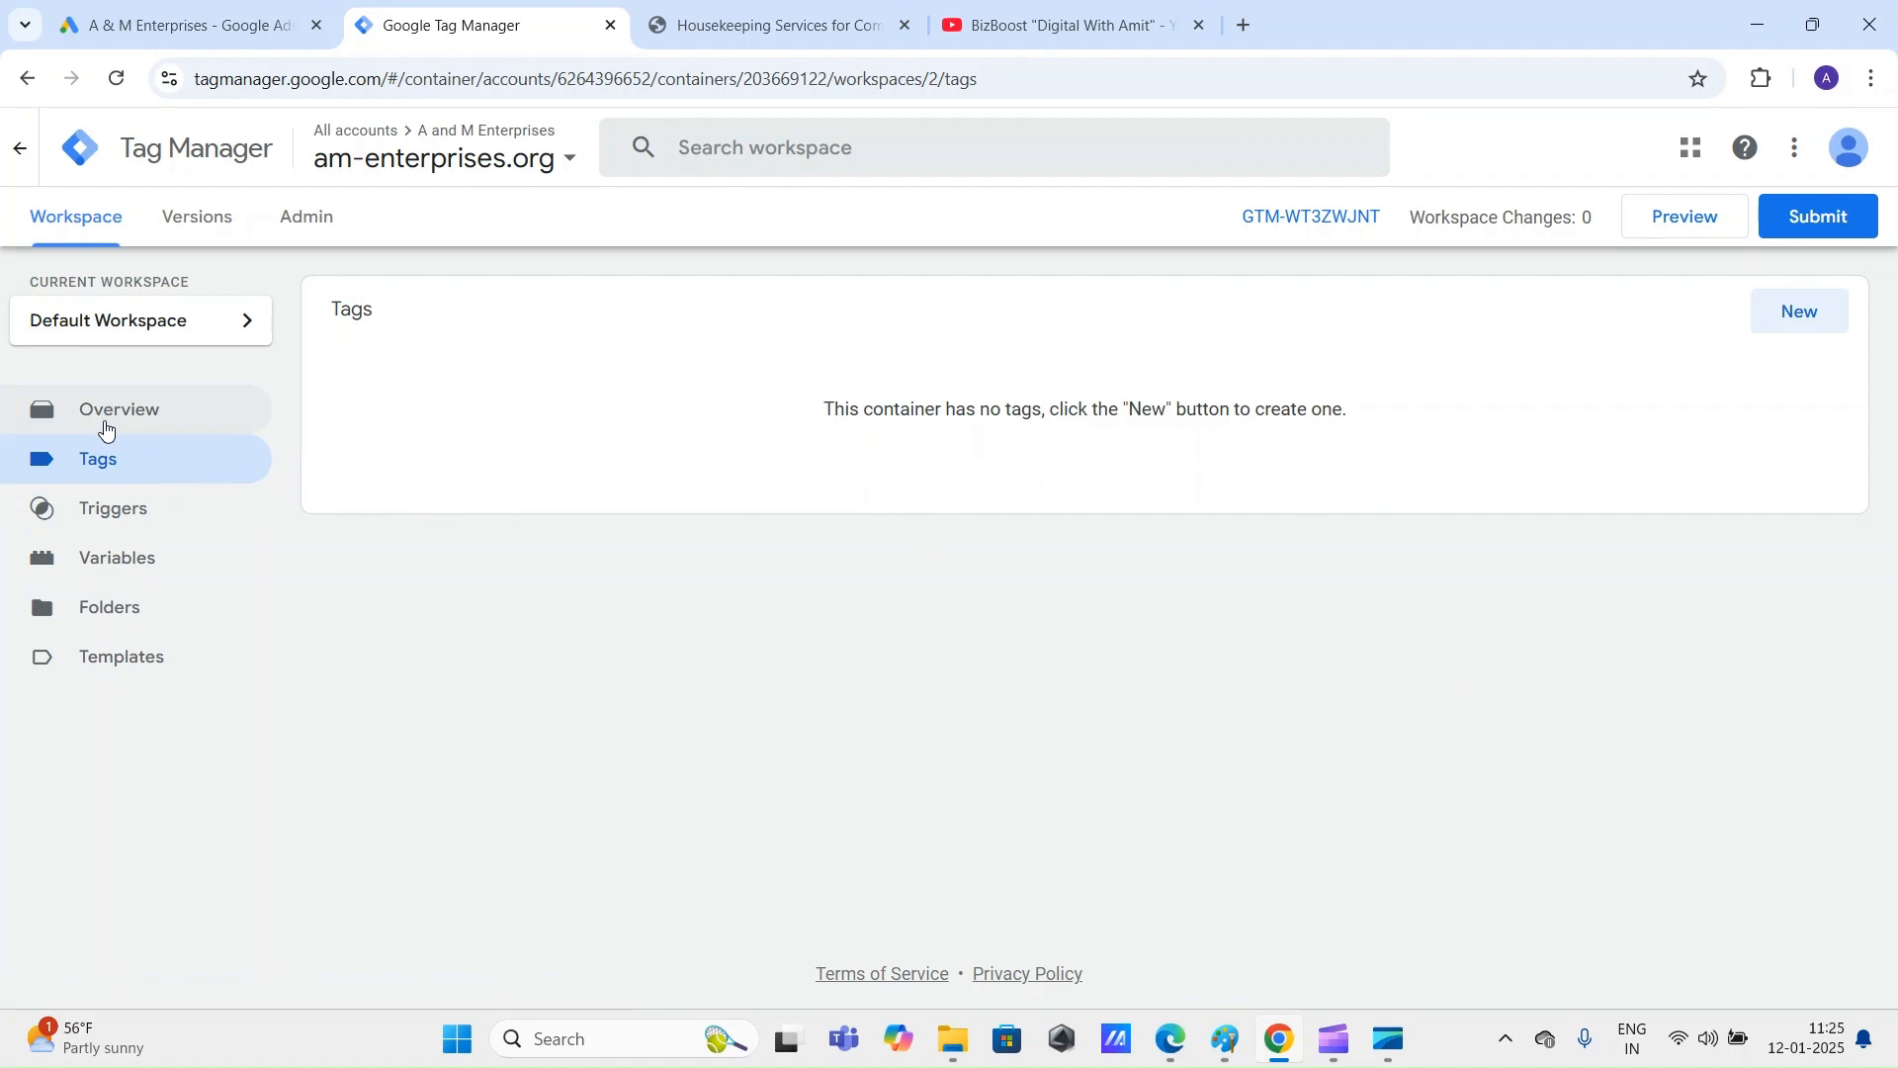
Step: Start a new tag and name it conversion-linker-tag
click(1796, 322)
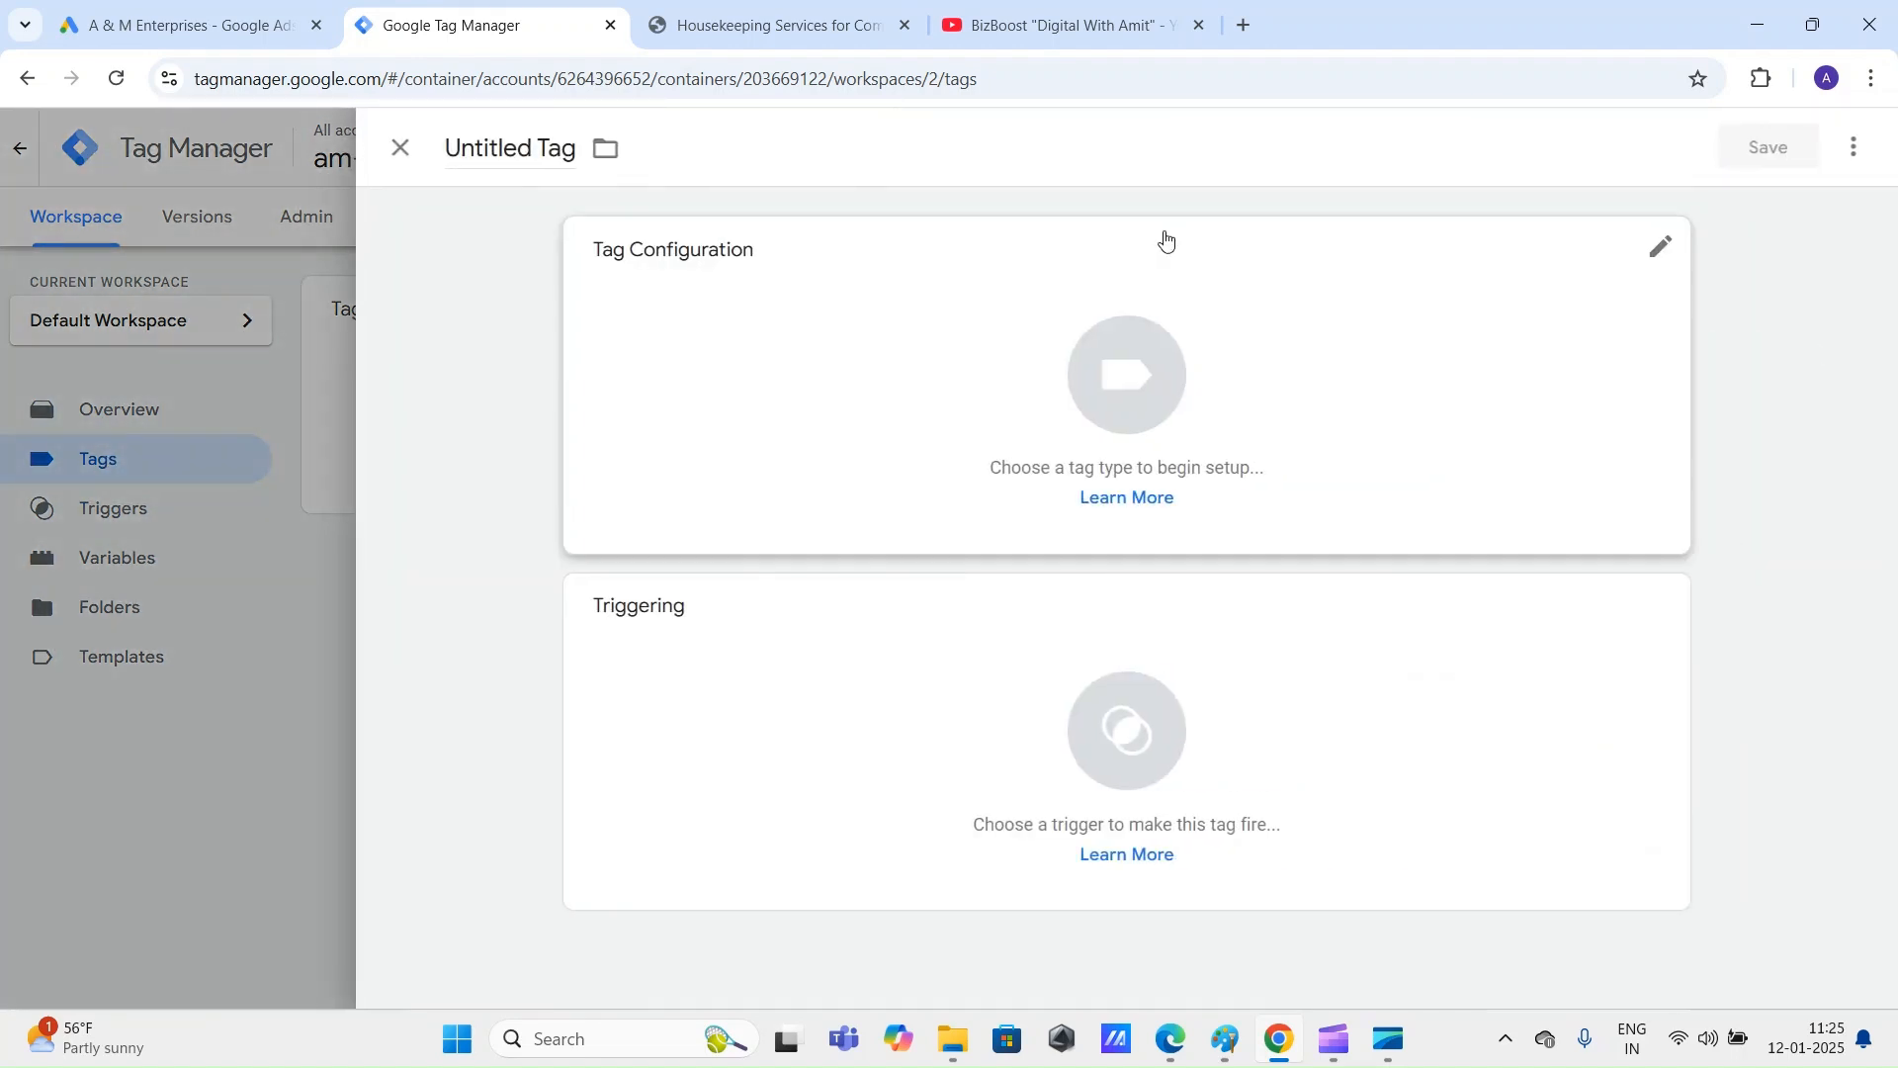
click(534, 151)
text(co)
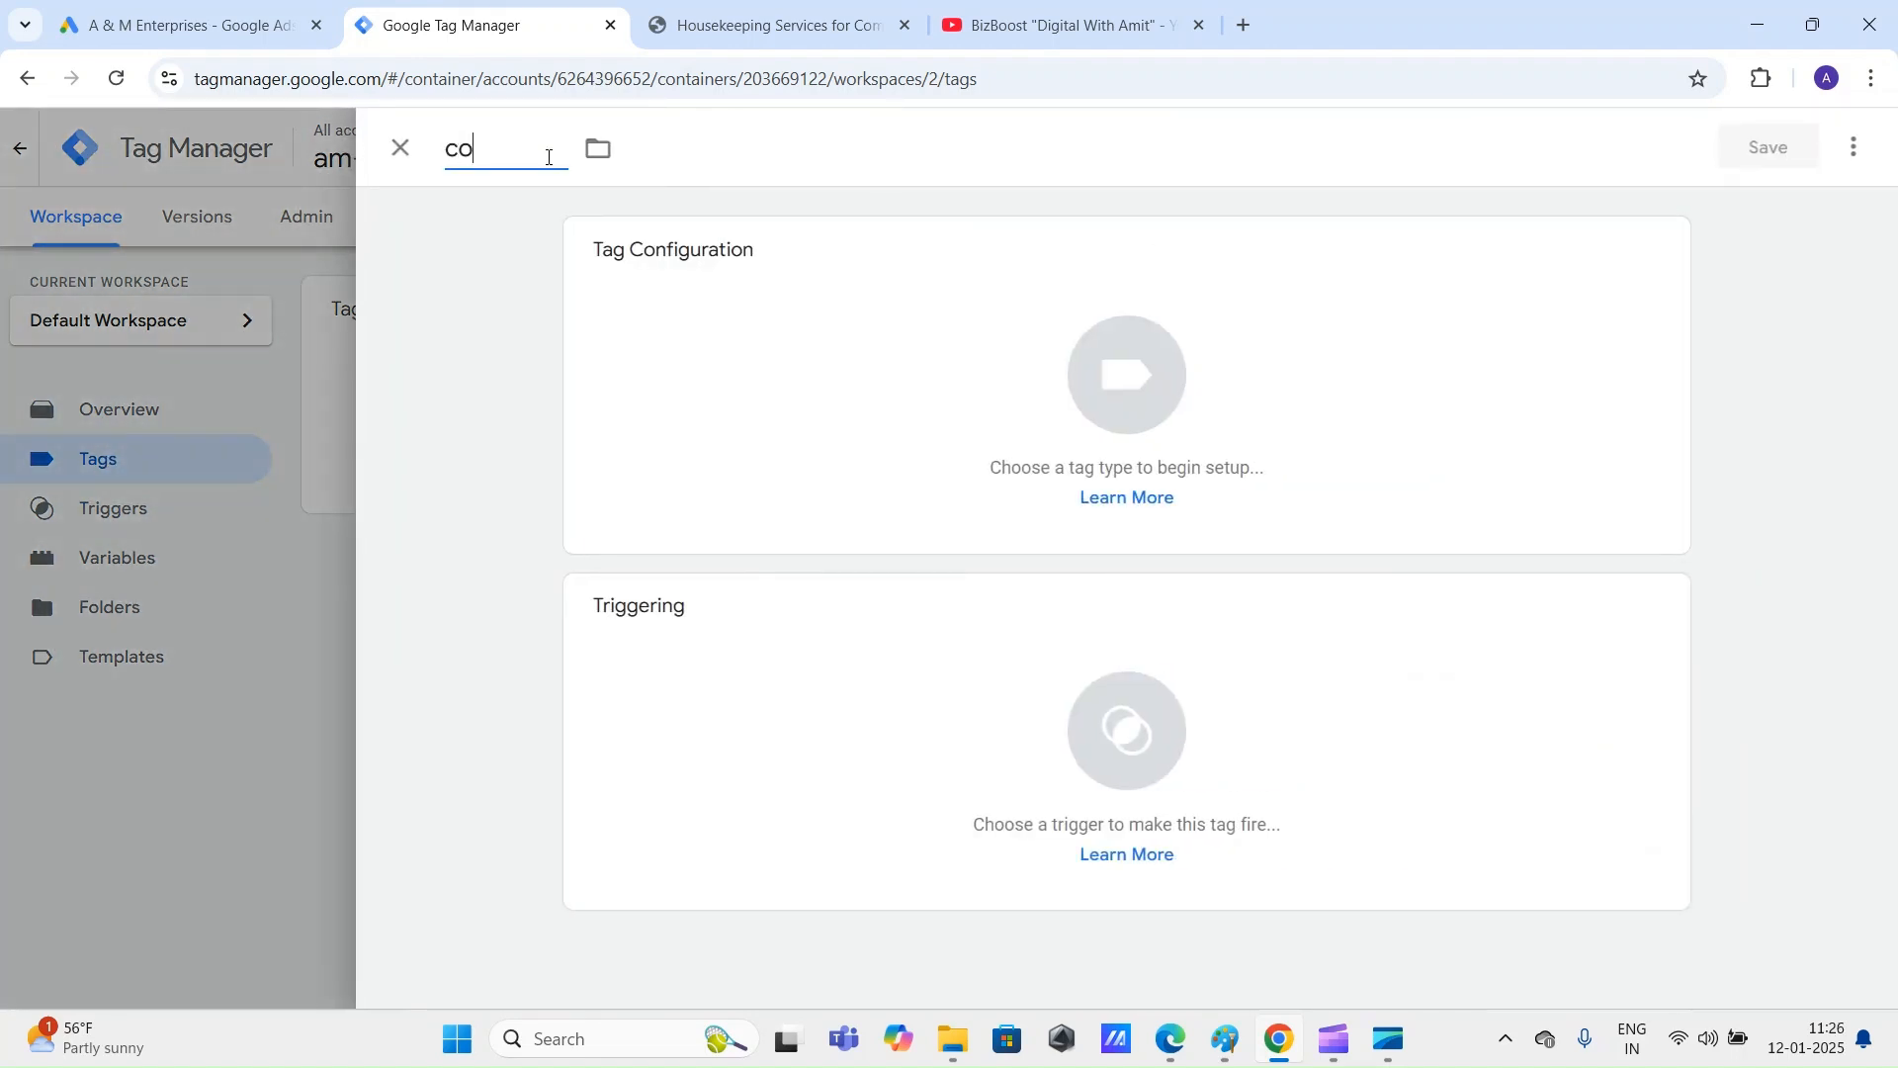
text(nversion-linker)
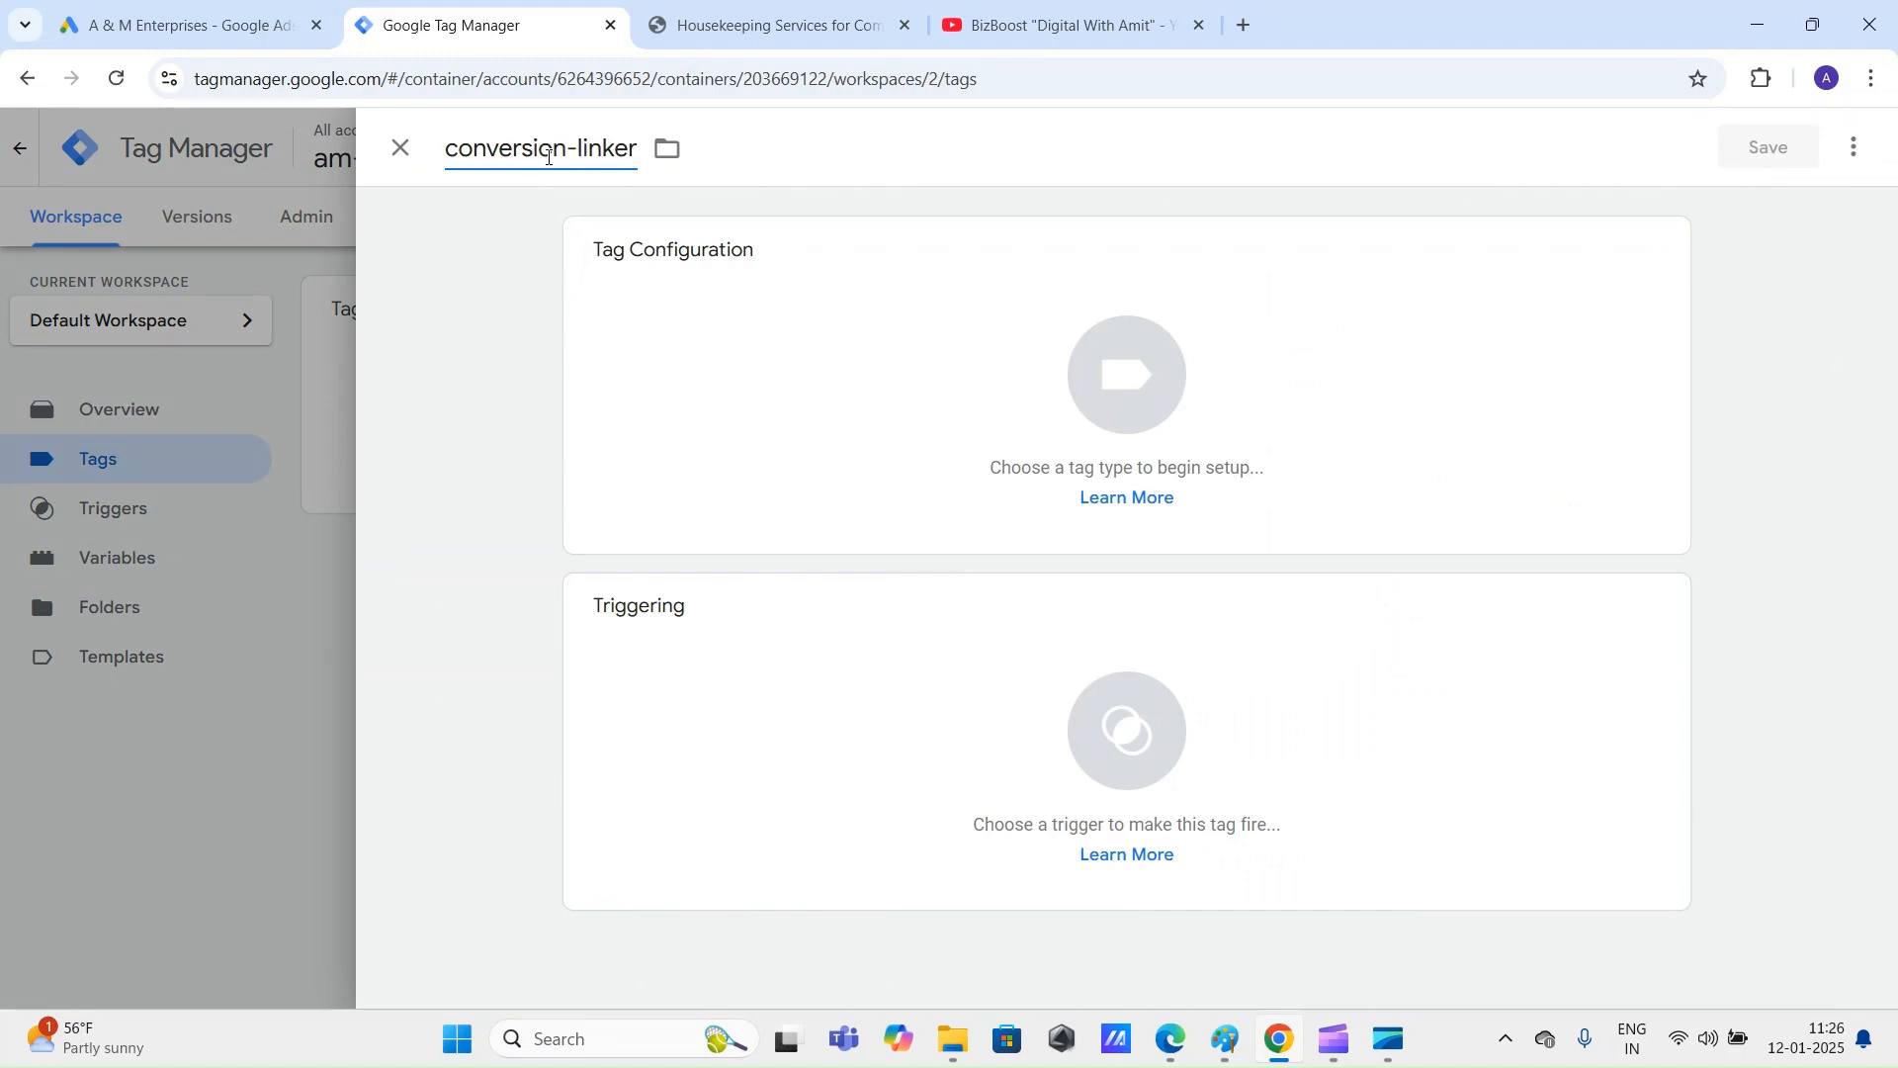
text(-tag)
drag(452, 148, 680, 153)
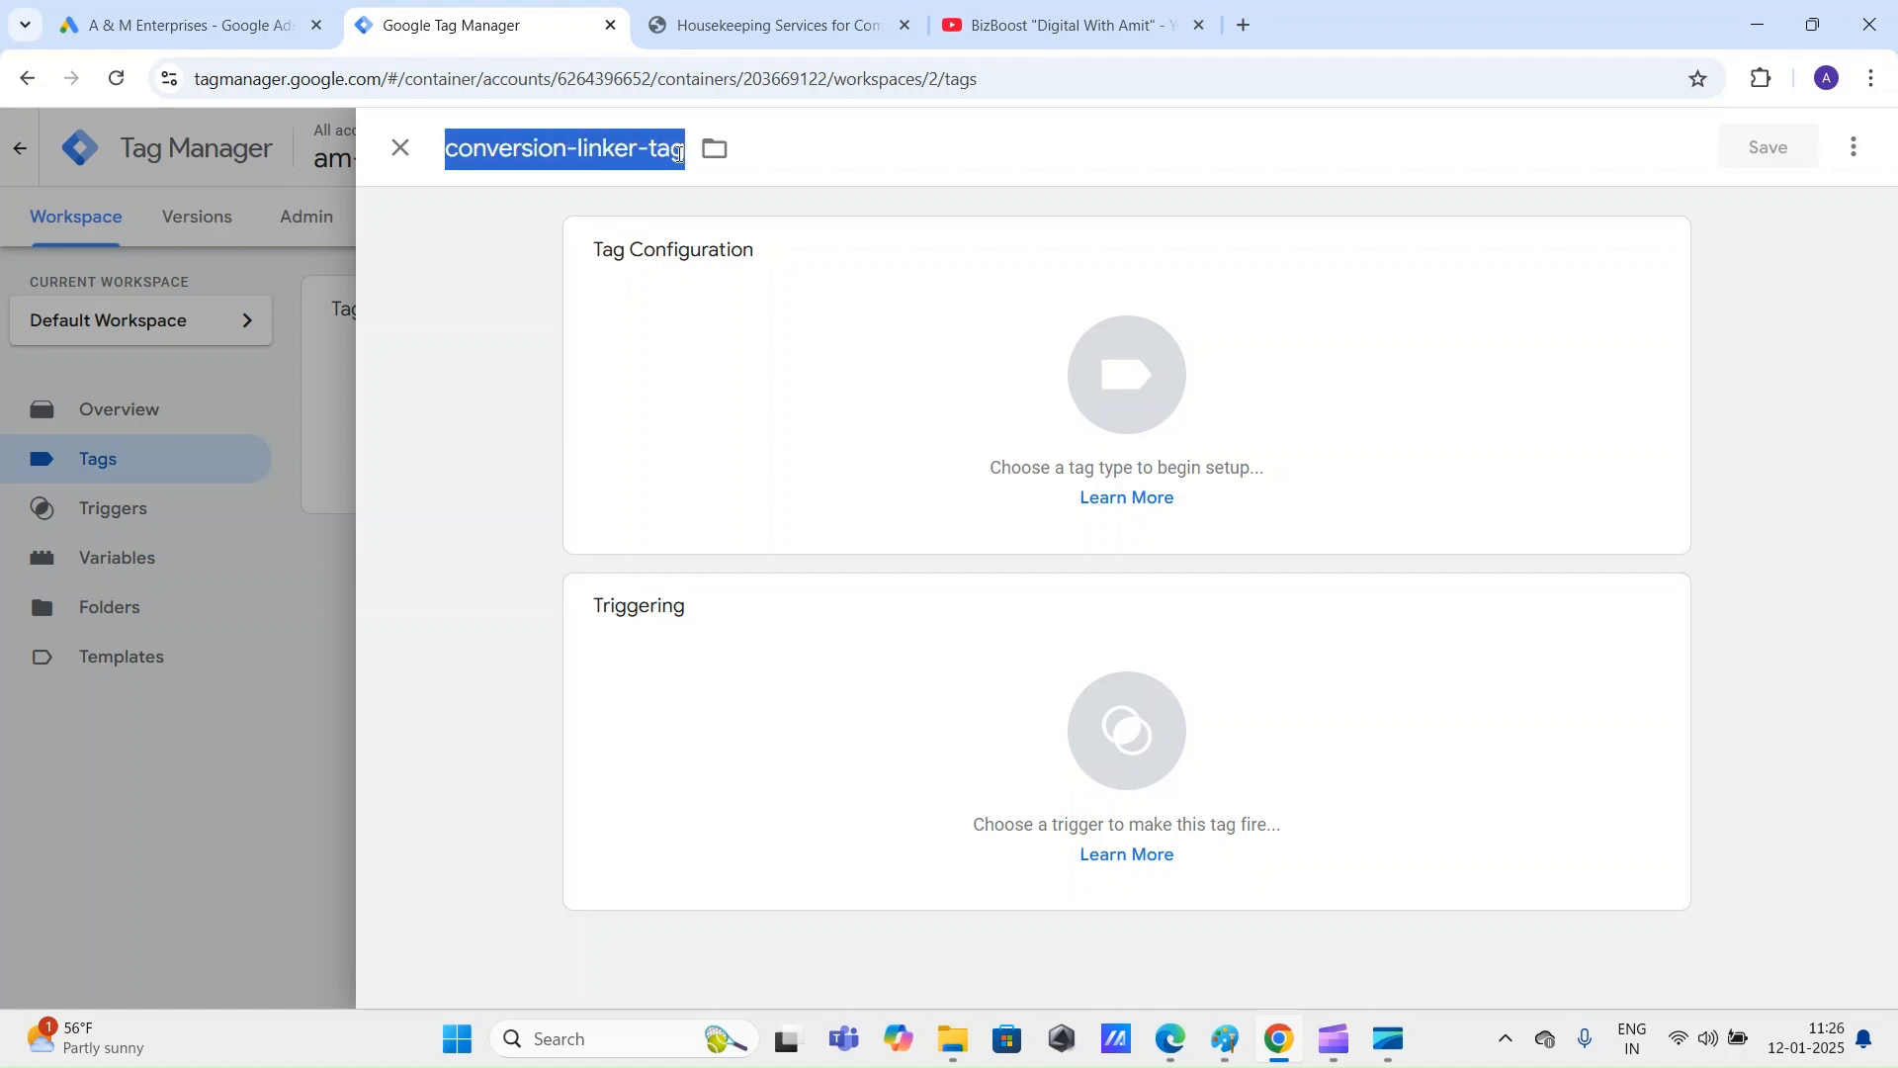
click(531, 232)
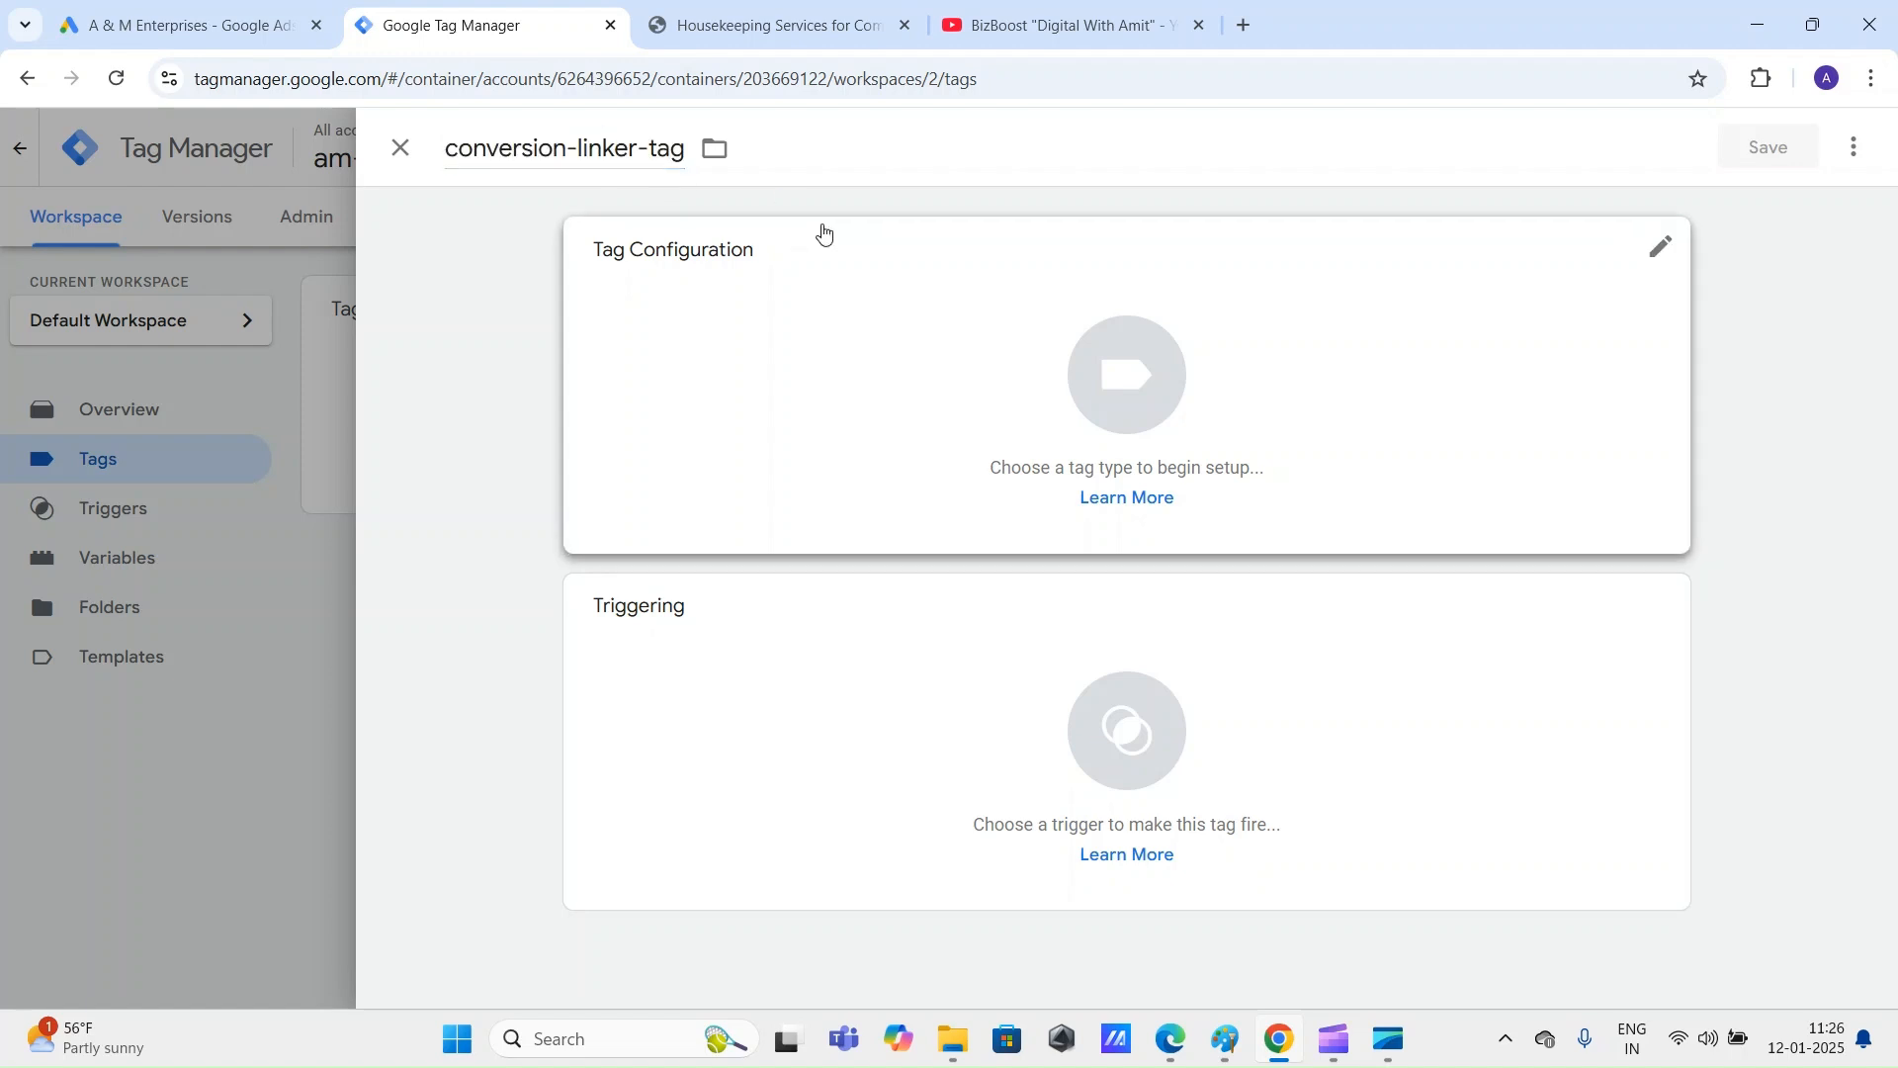
Step: Copy the name of the drafted tag and discard its unsaved changes
triple_click(585, 146)
key(ctrl+c)
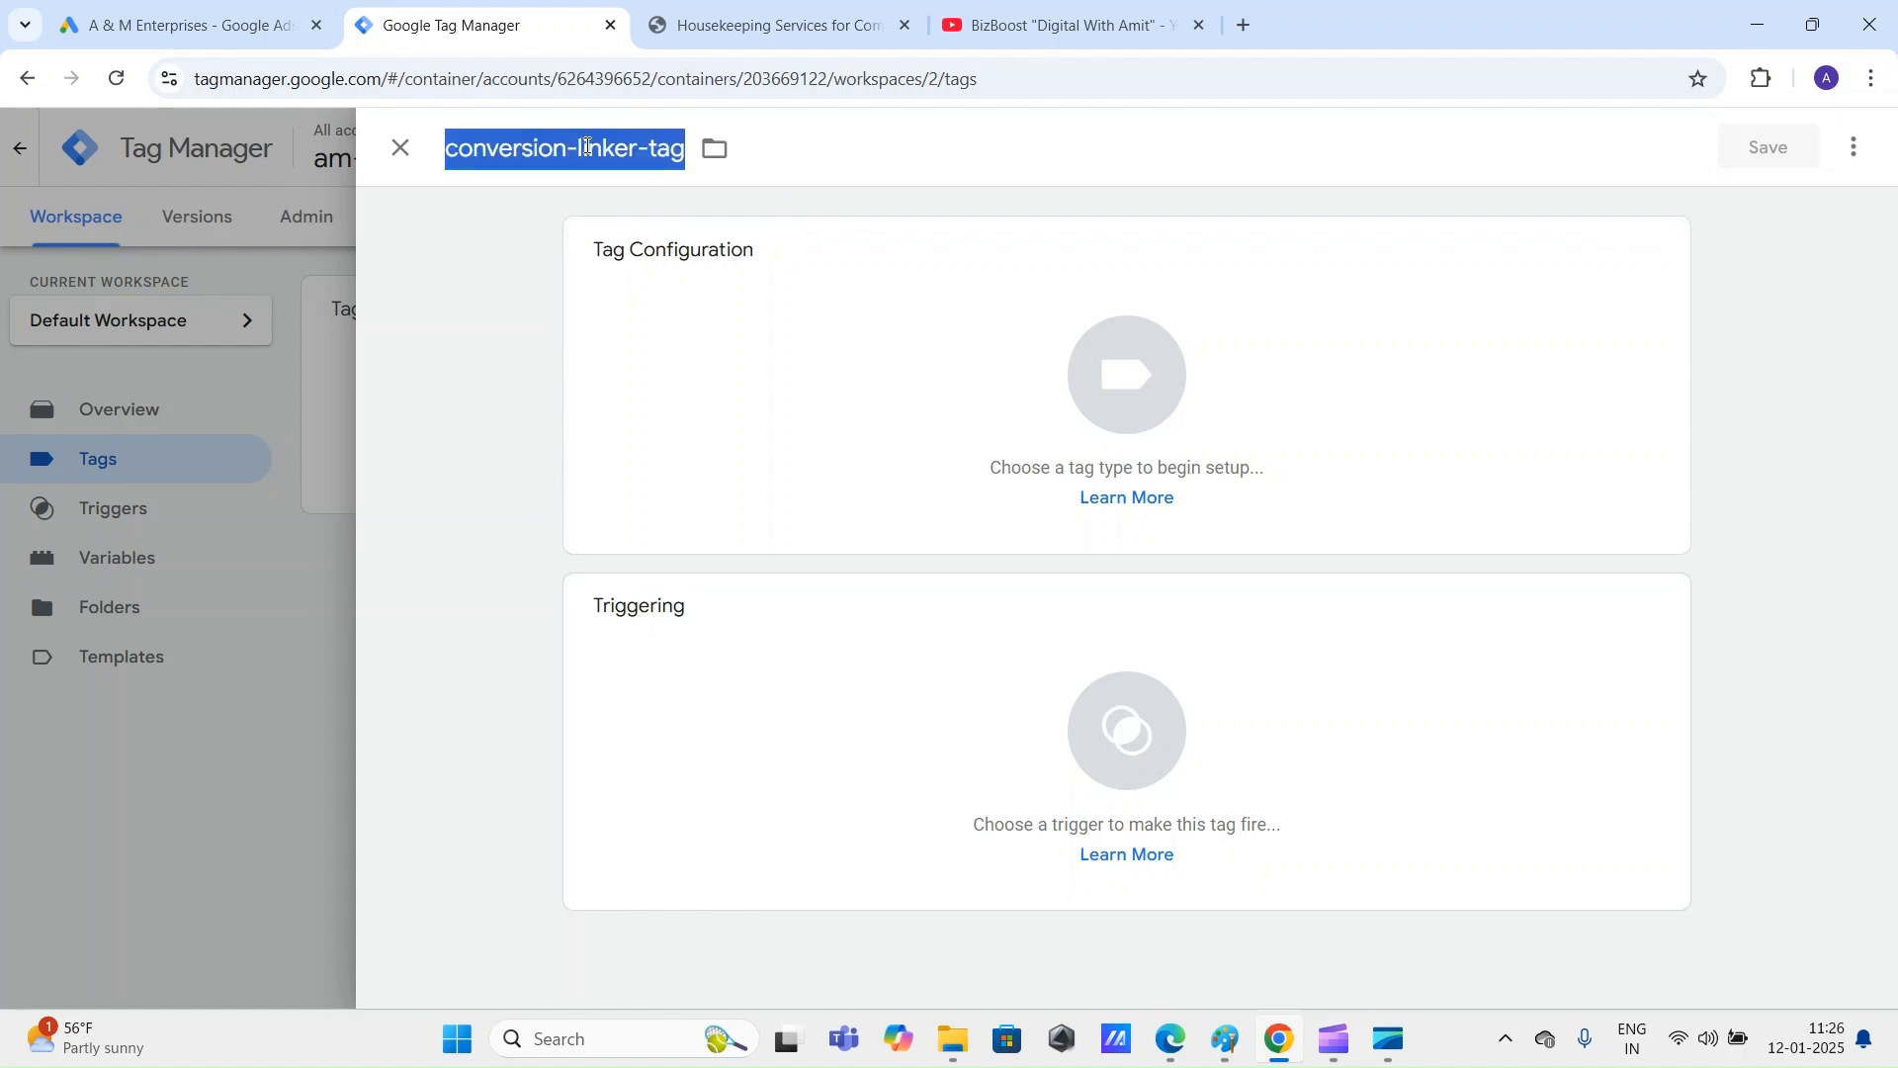
click(399, 148)
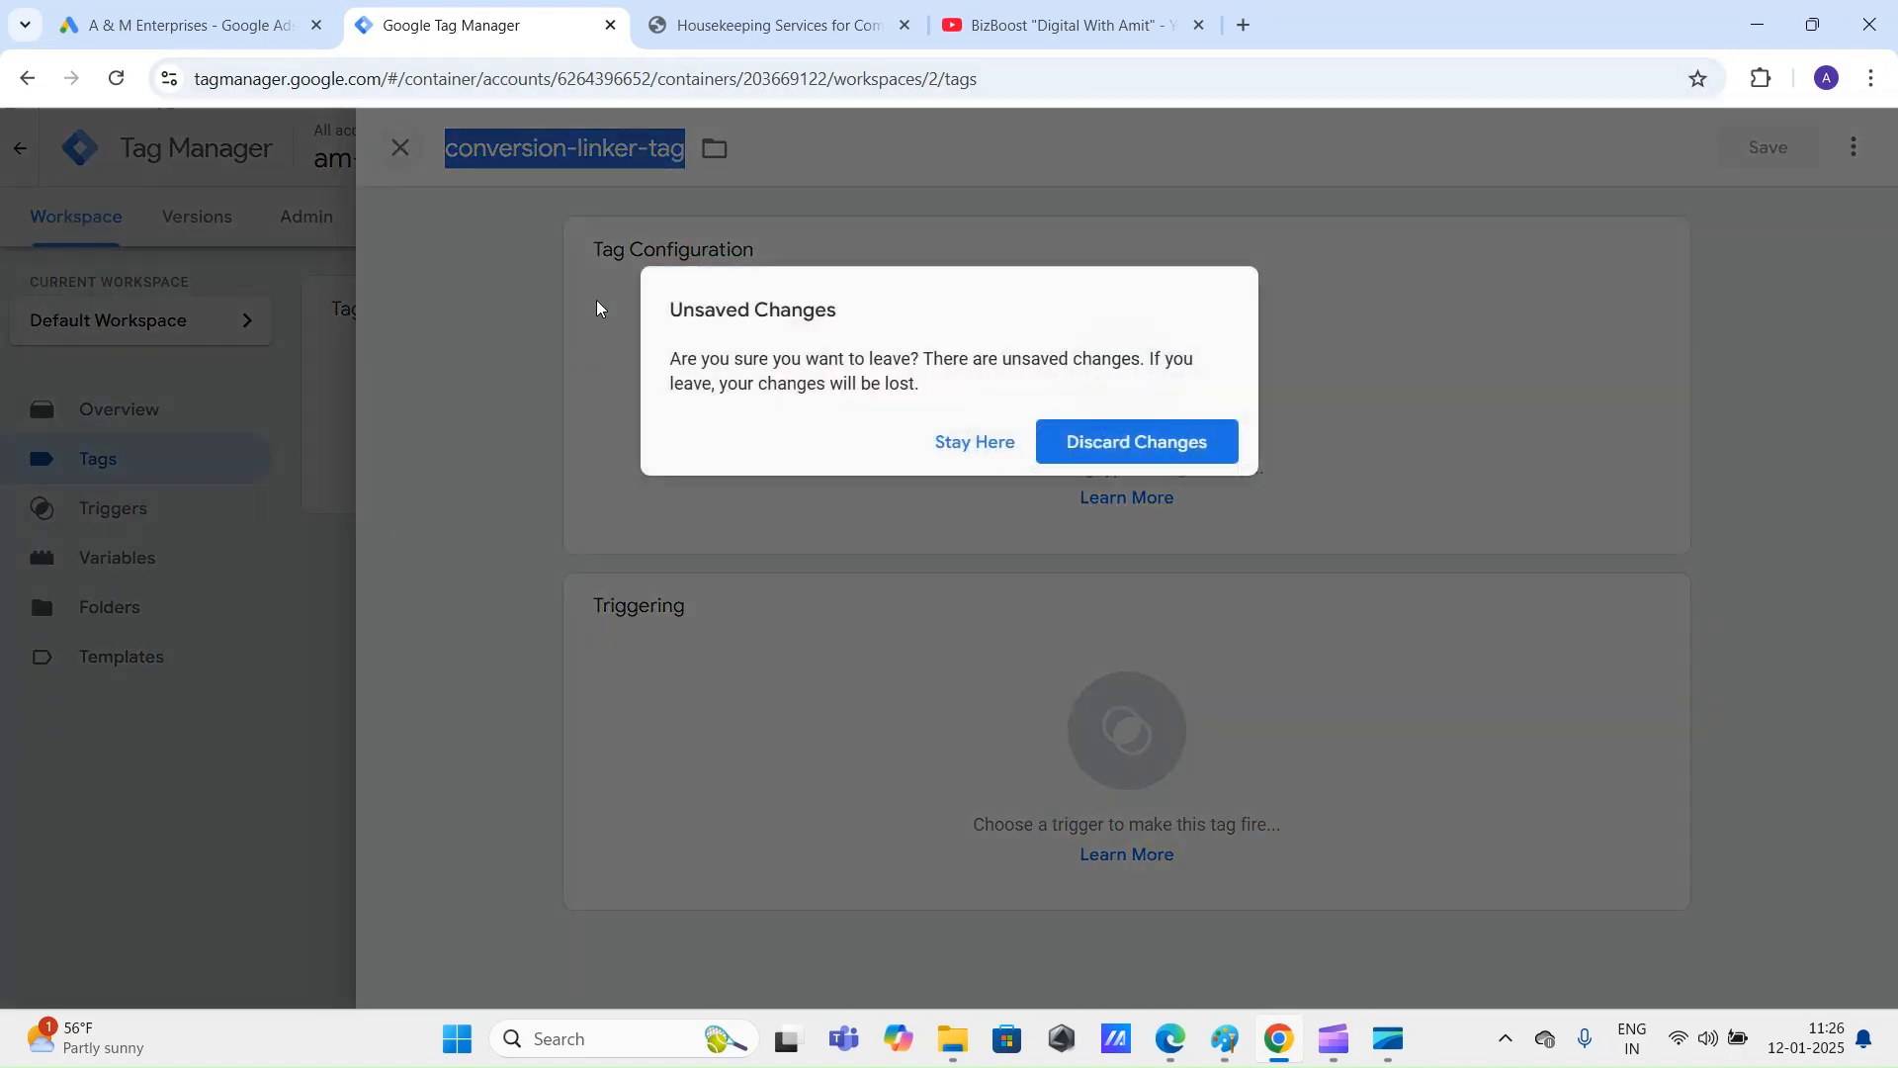
click(1133, 443)
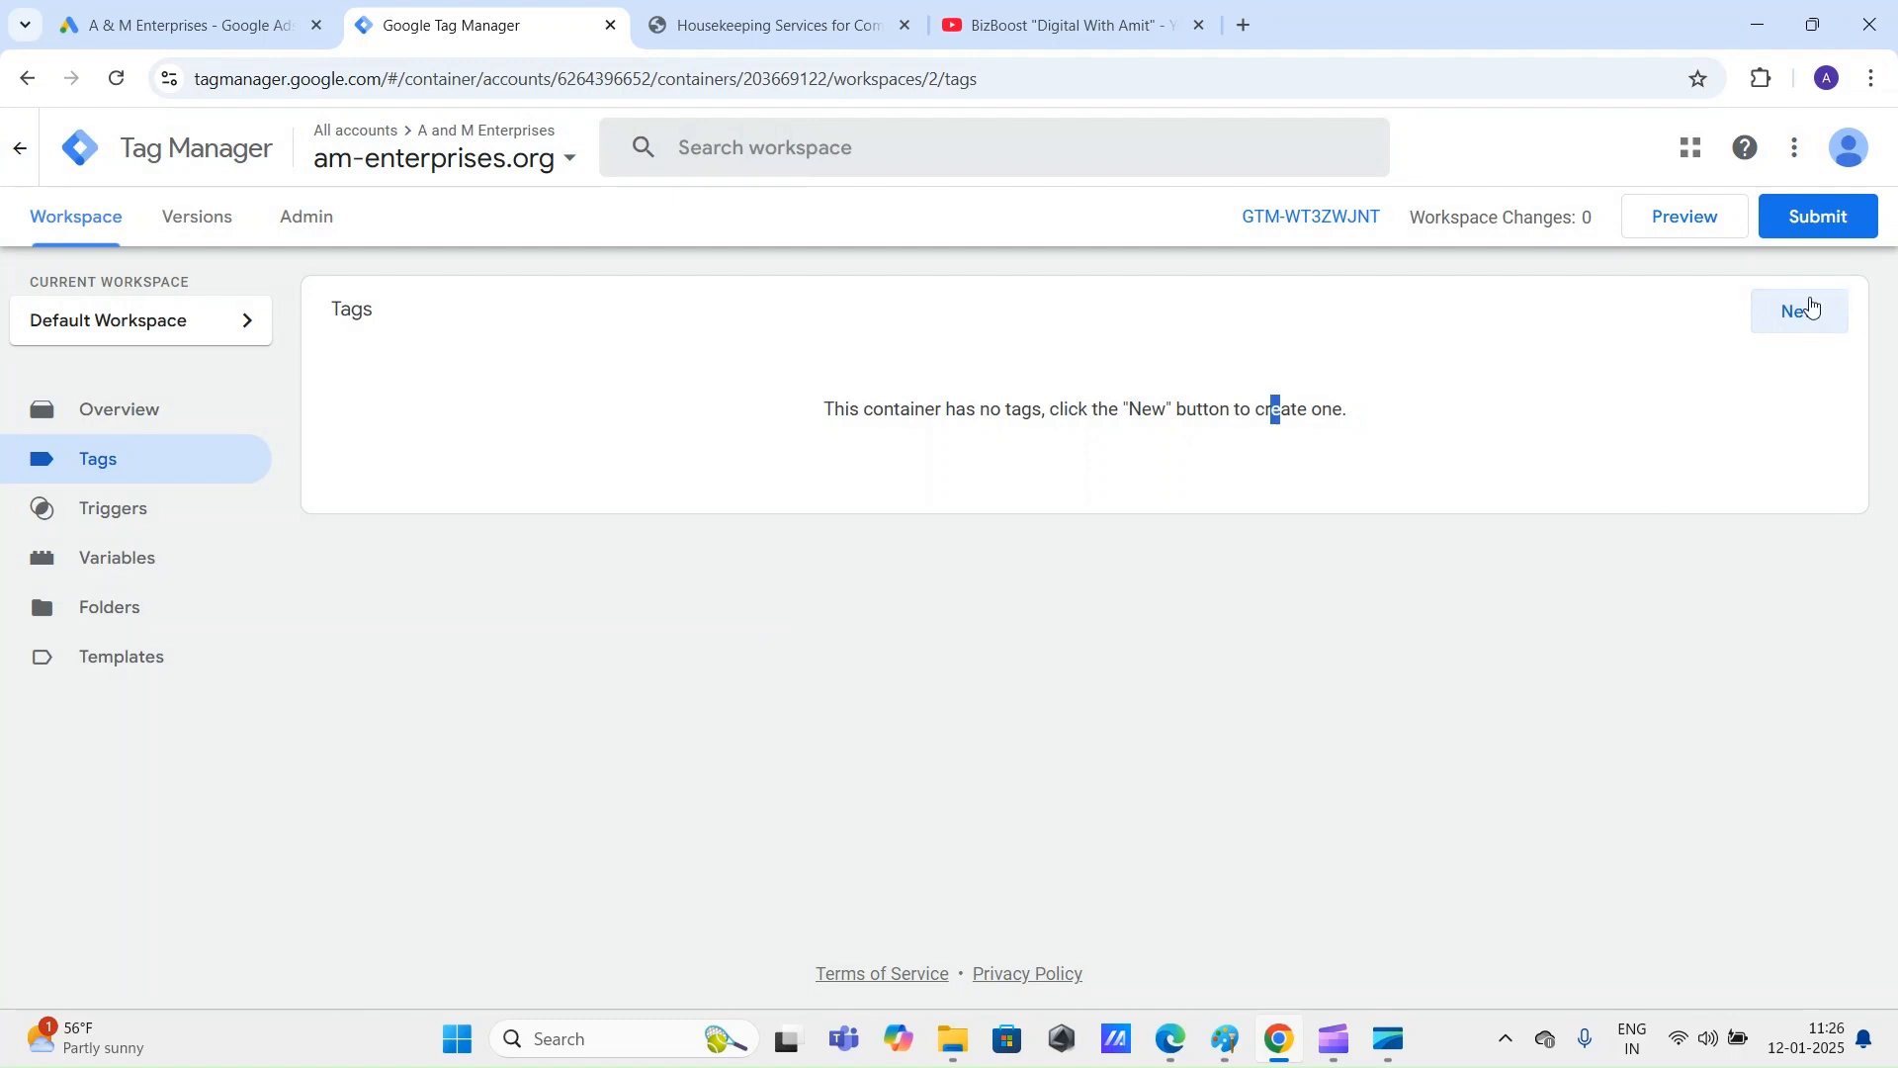
Step: Start another new tag and replace its default name with the copied name conversion-linker-tag
click(1554, 474)
click(1815, 321)
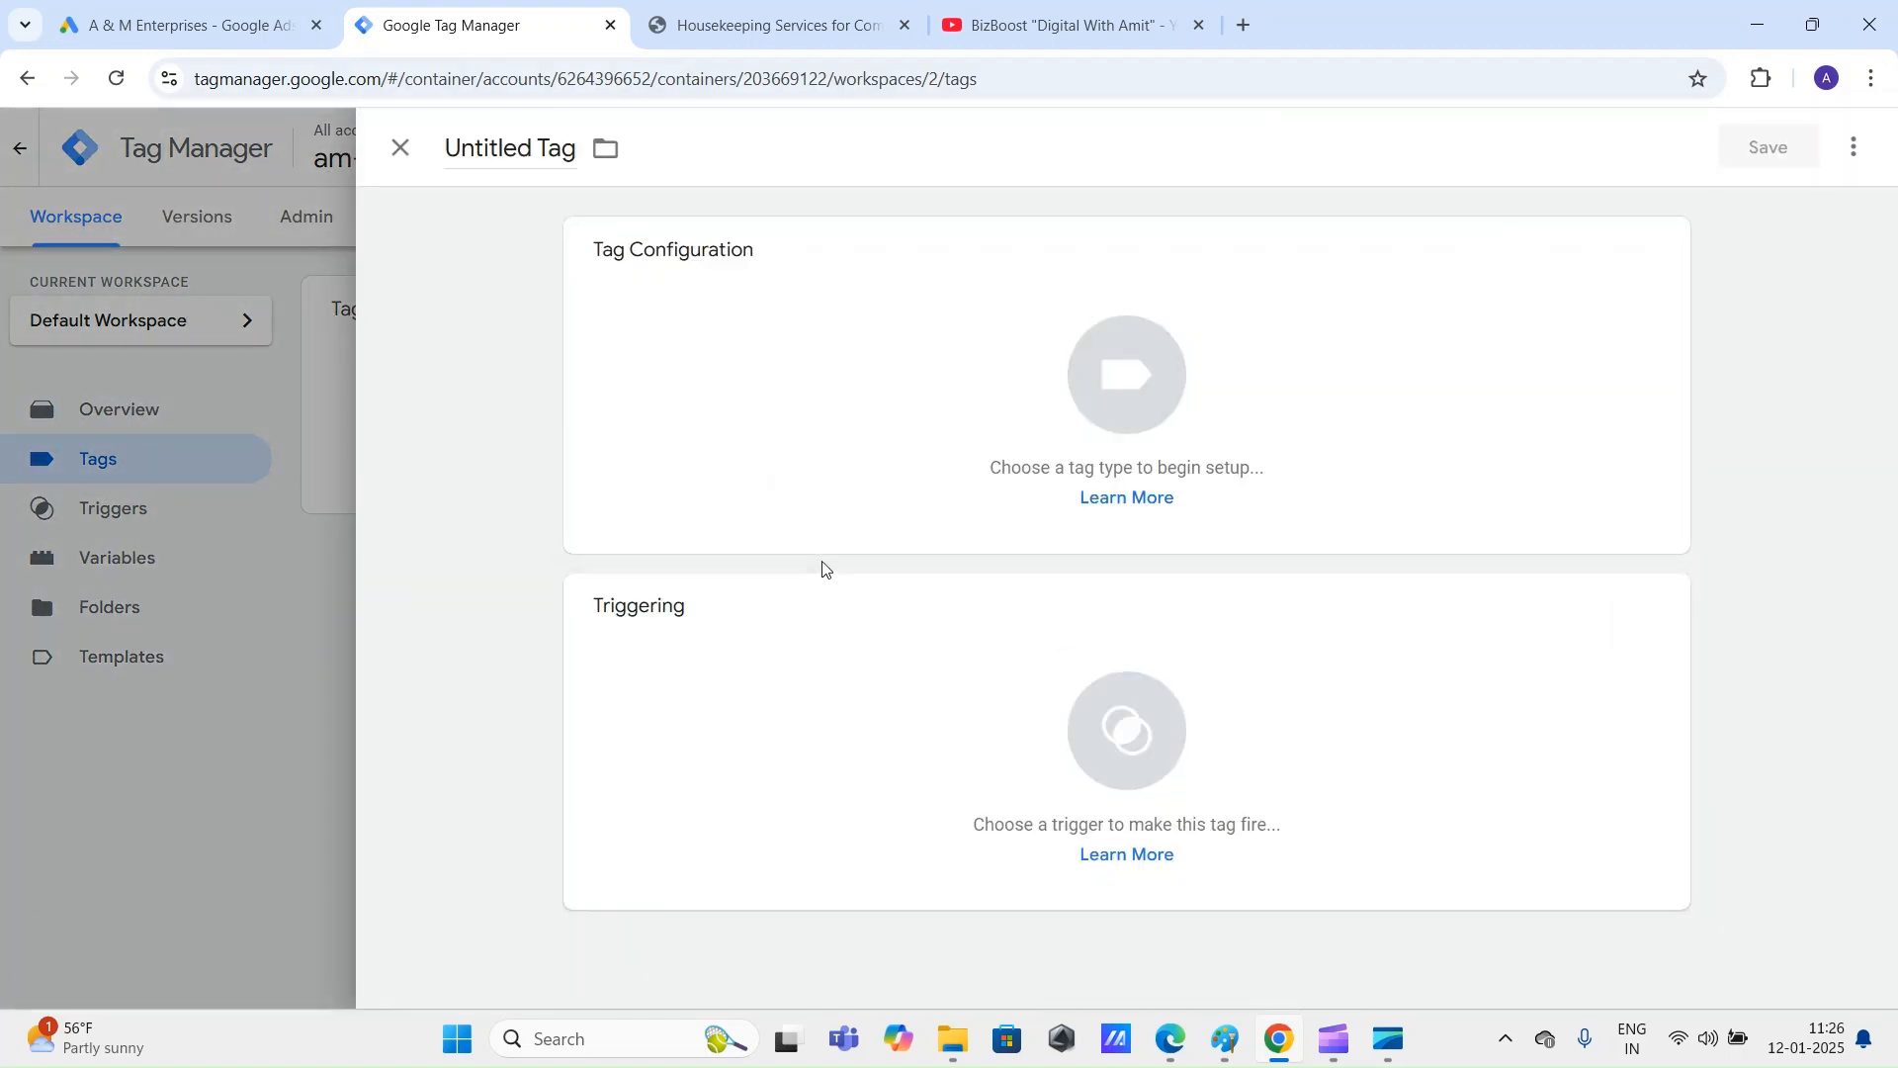
double_click(553, 149)
key(ctrl+a)
key(ctrl+v)
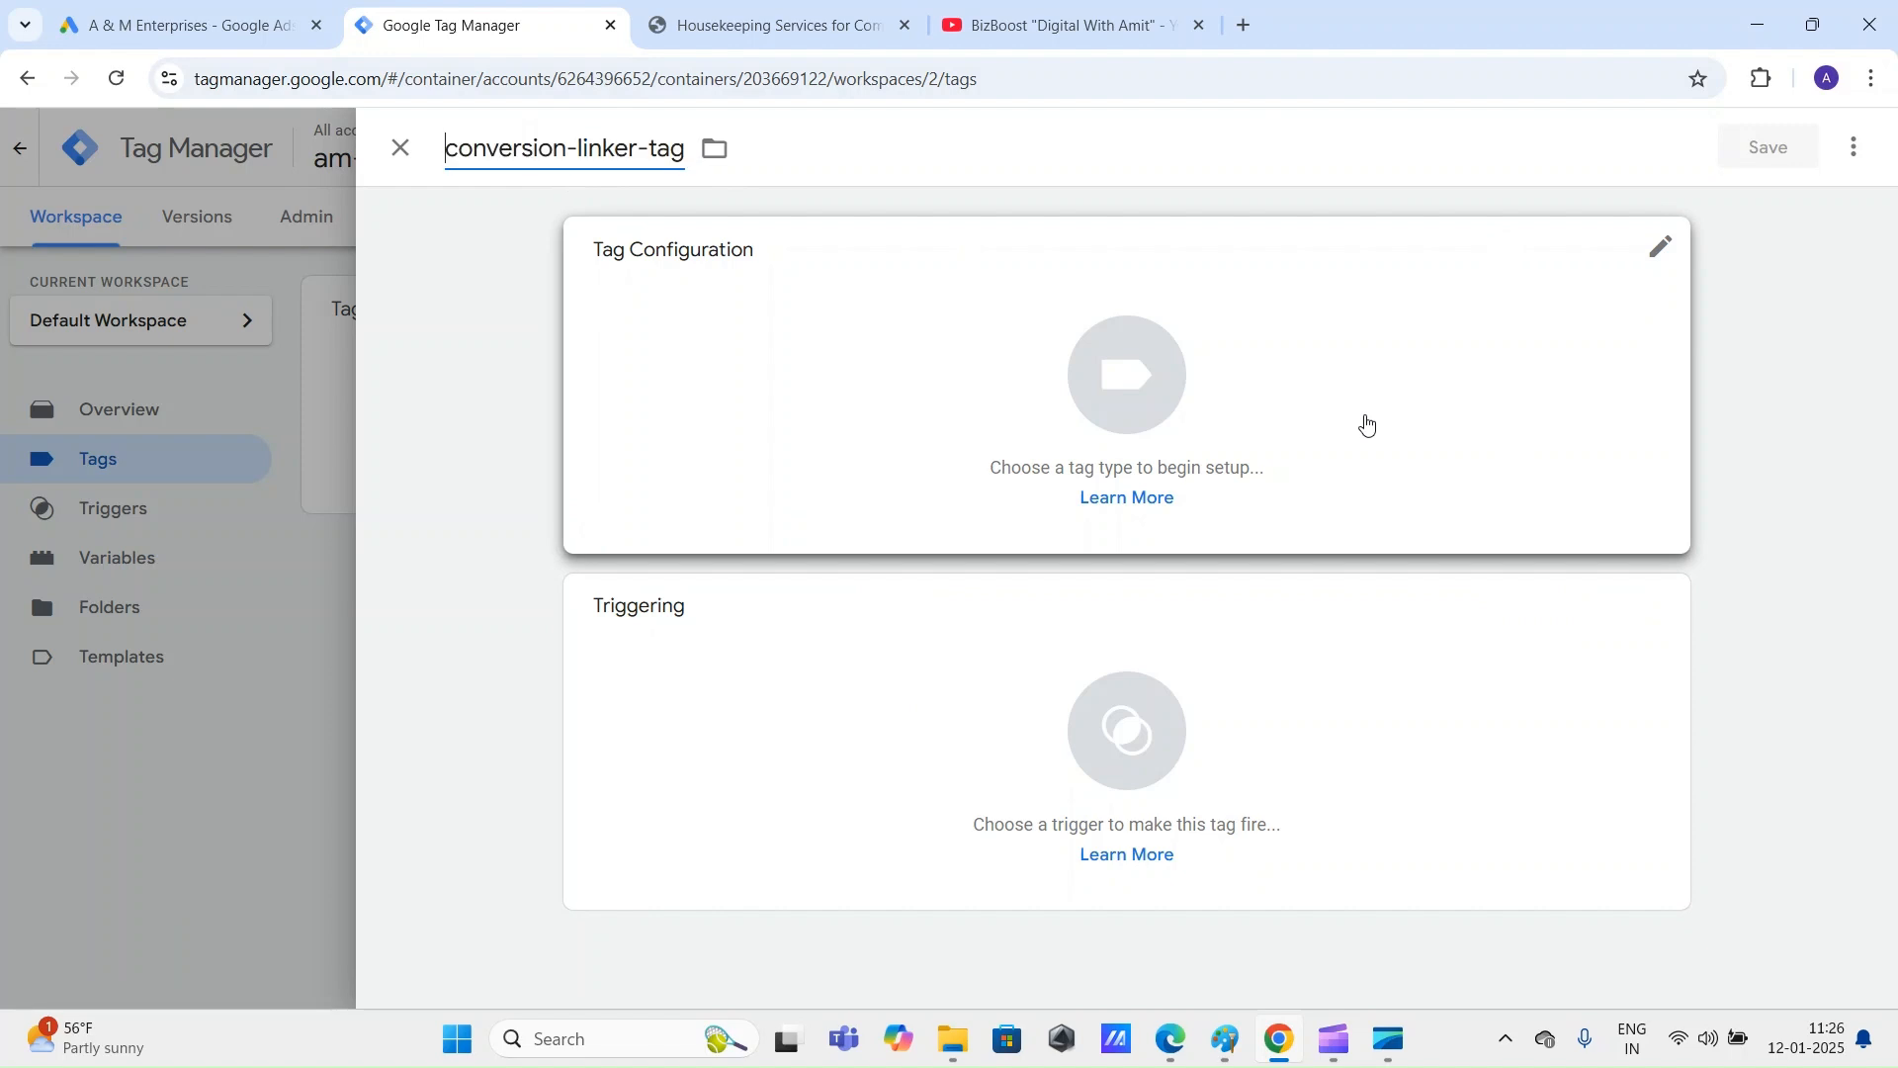
Step: Finish naming conversion-linker-tag and set its tag type to Conversion Linker
click(1056, 133)
click(1142, 376)
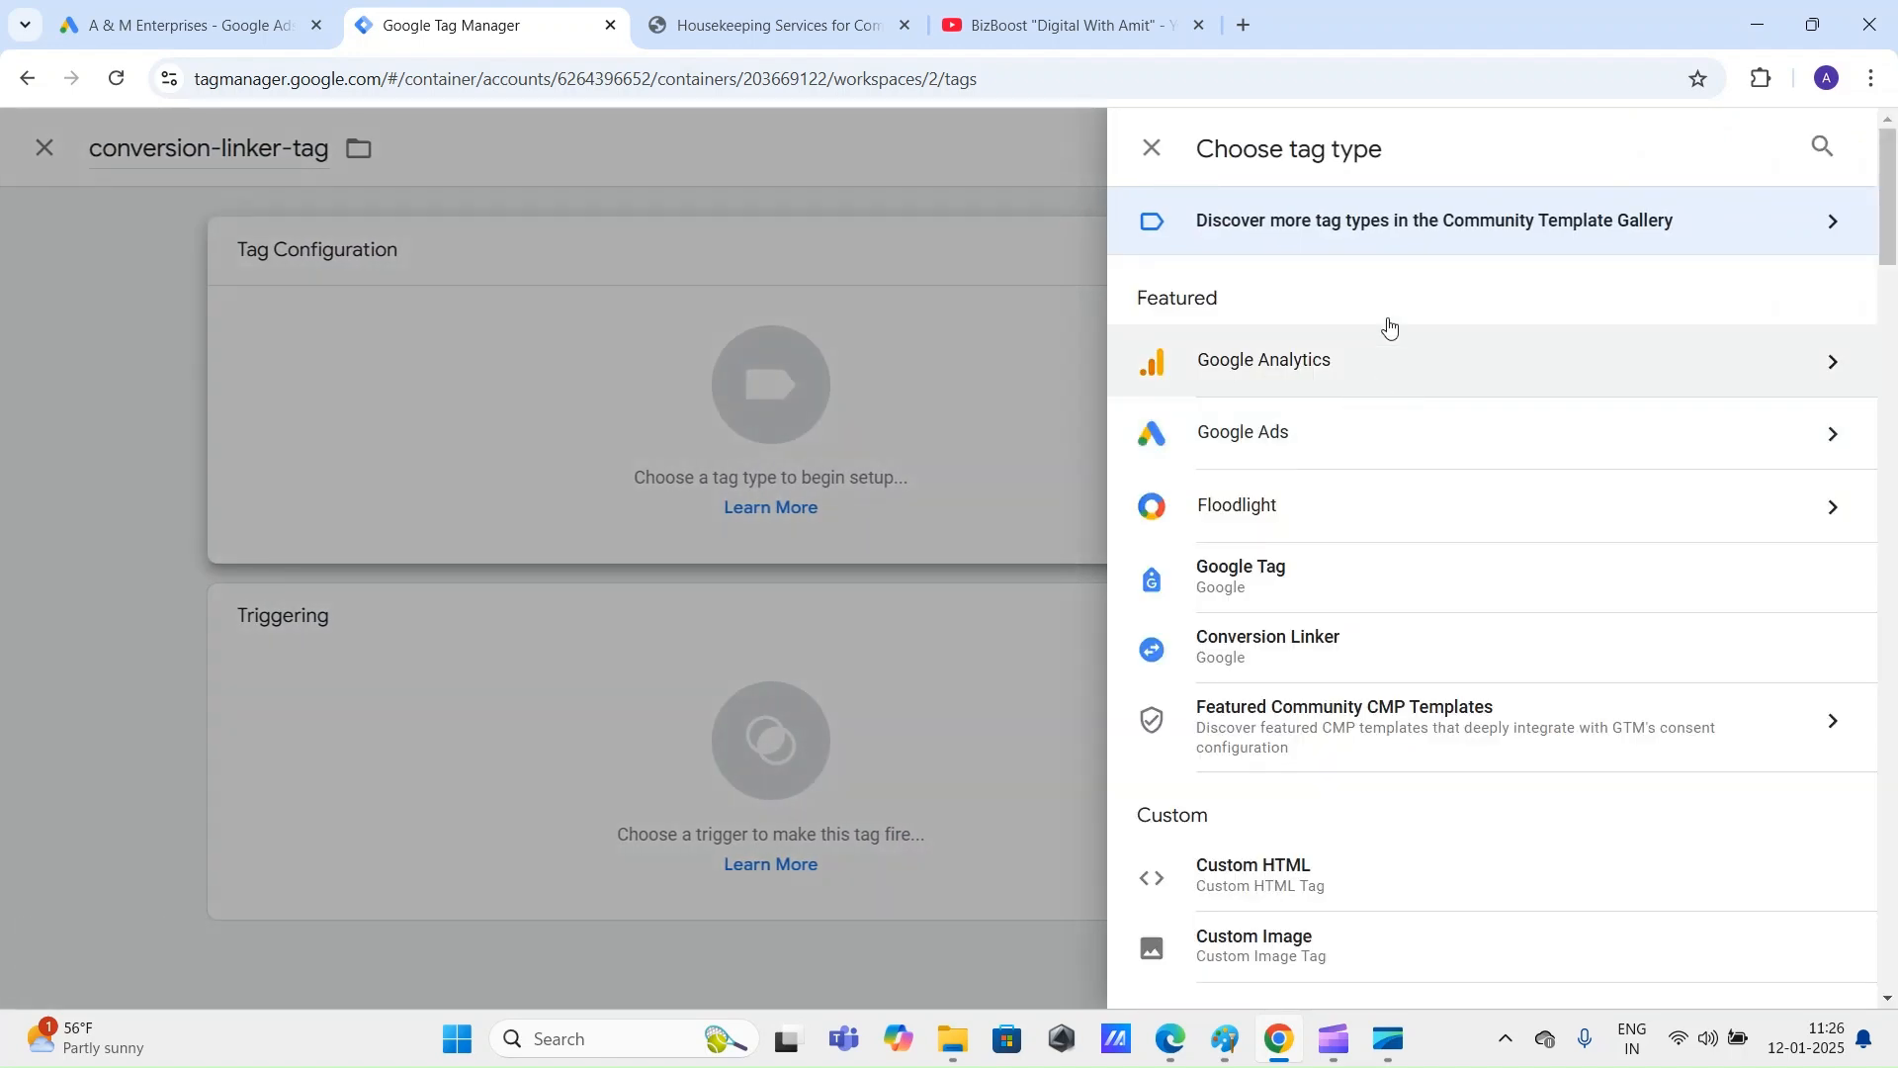
scroll(1369, 511, down, 1)
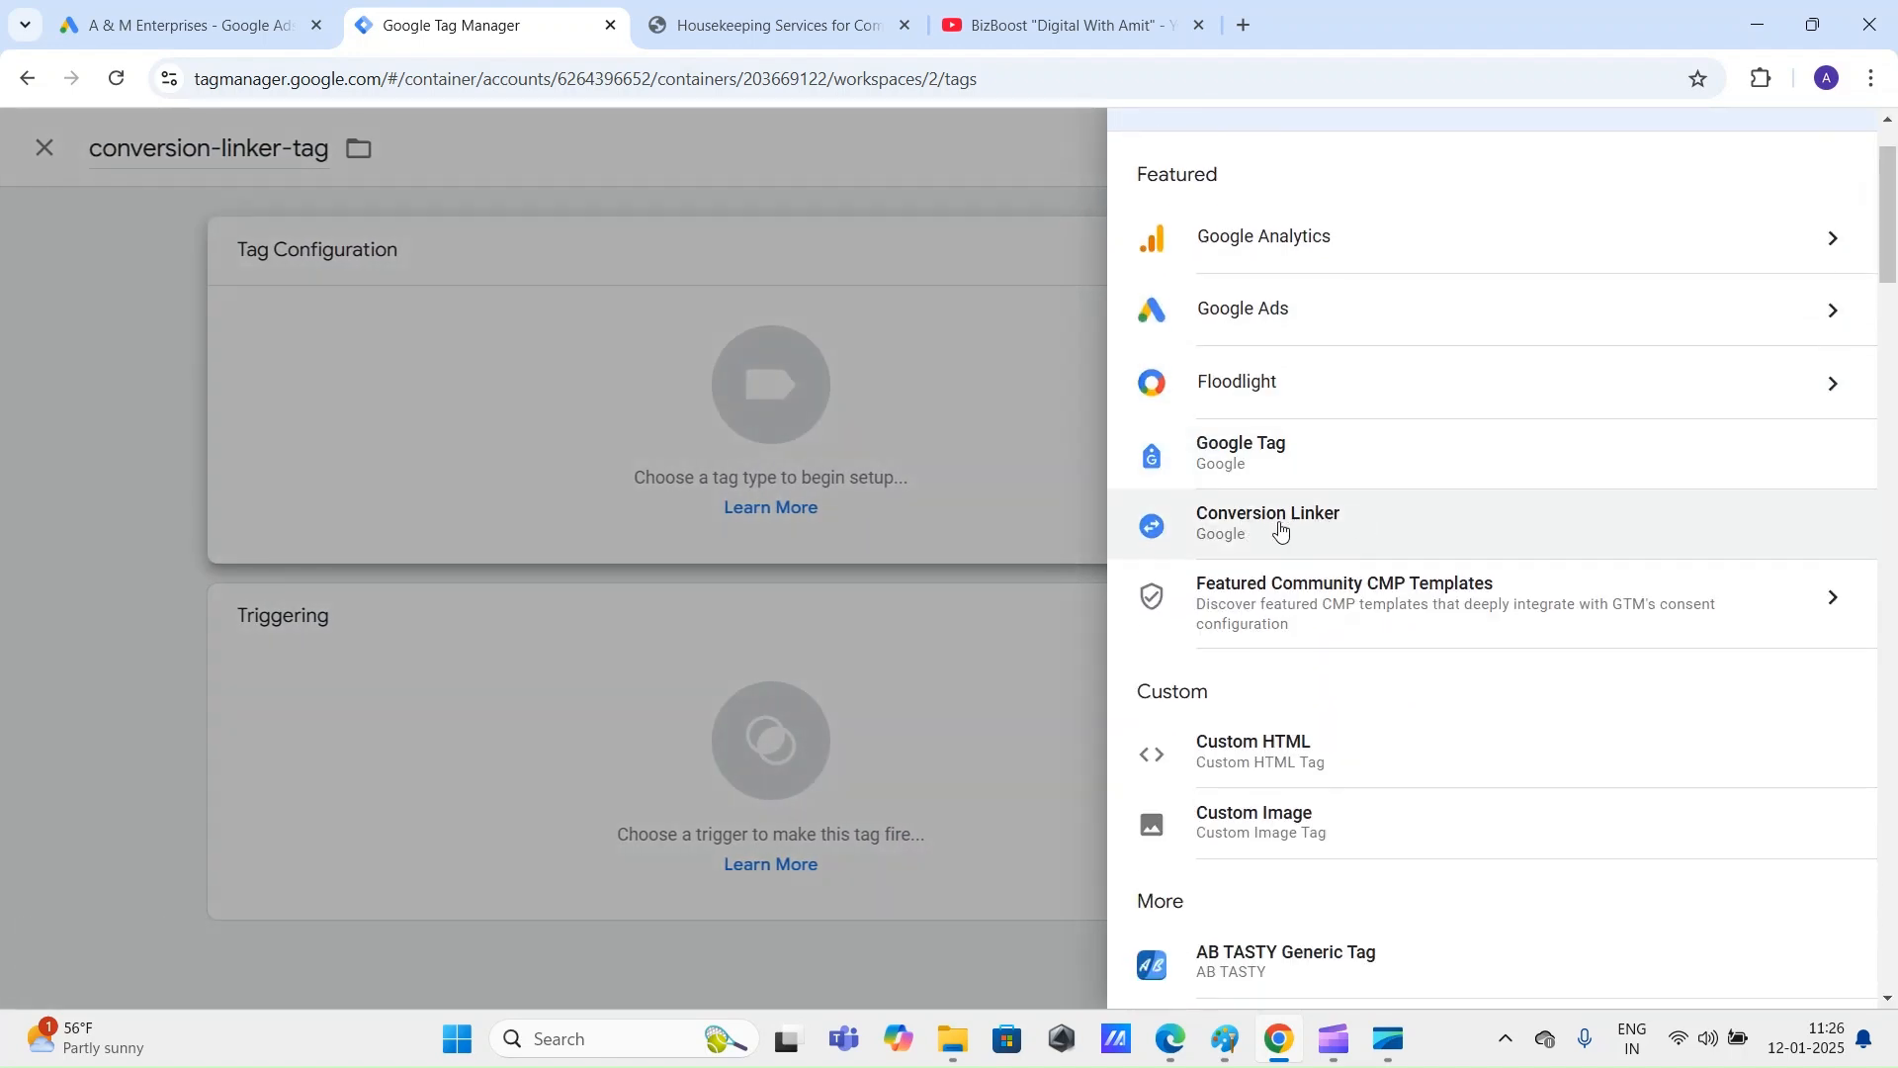
click(1312, 534)
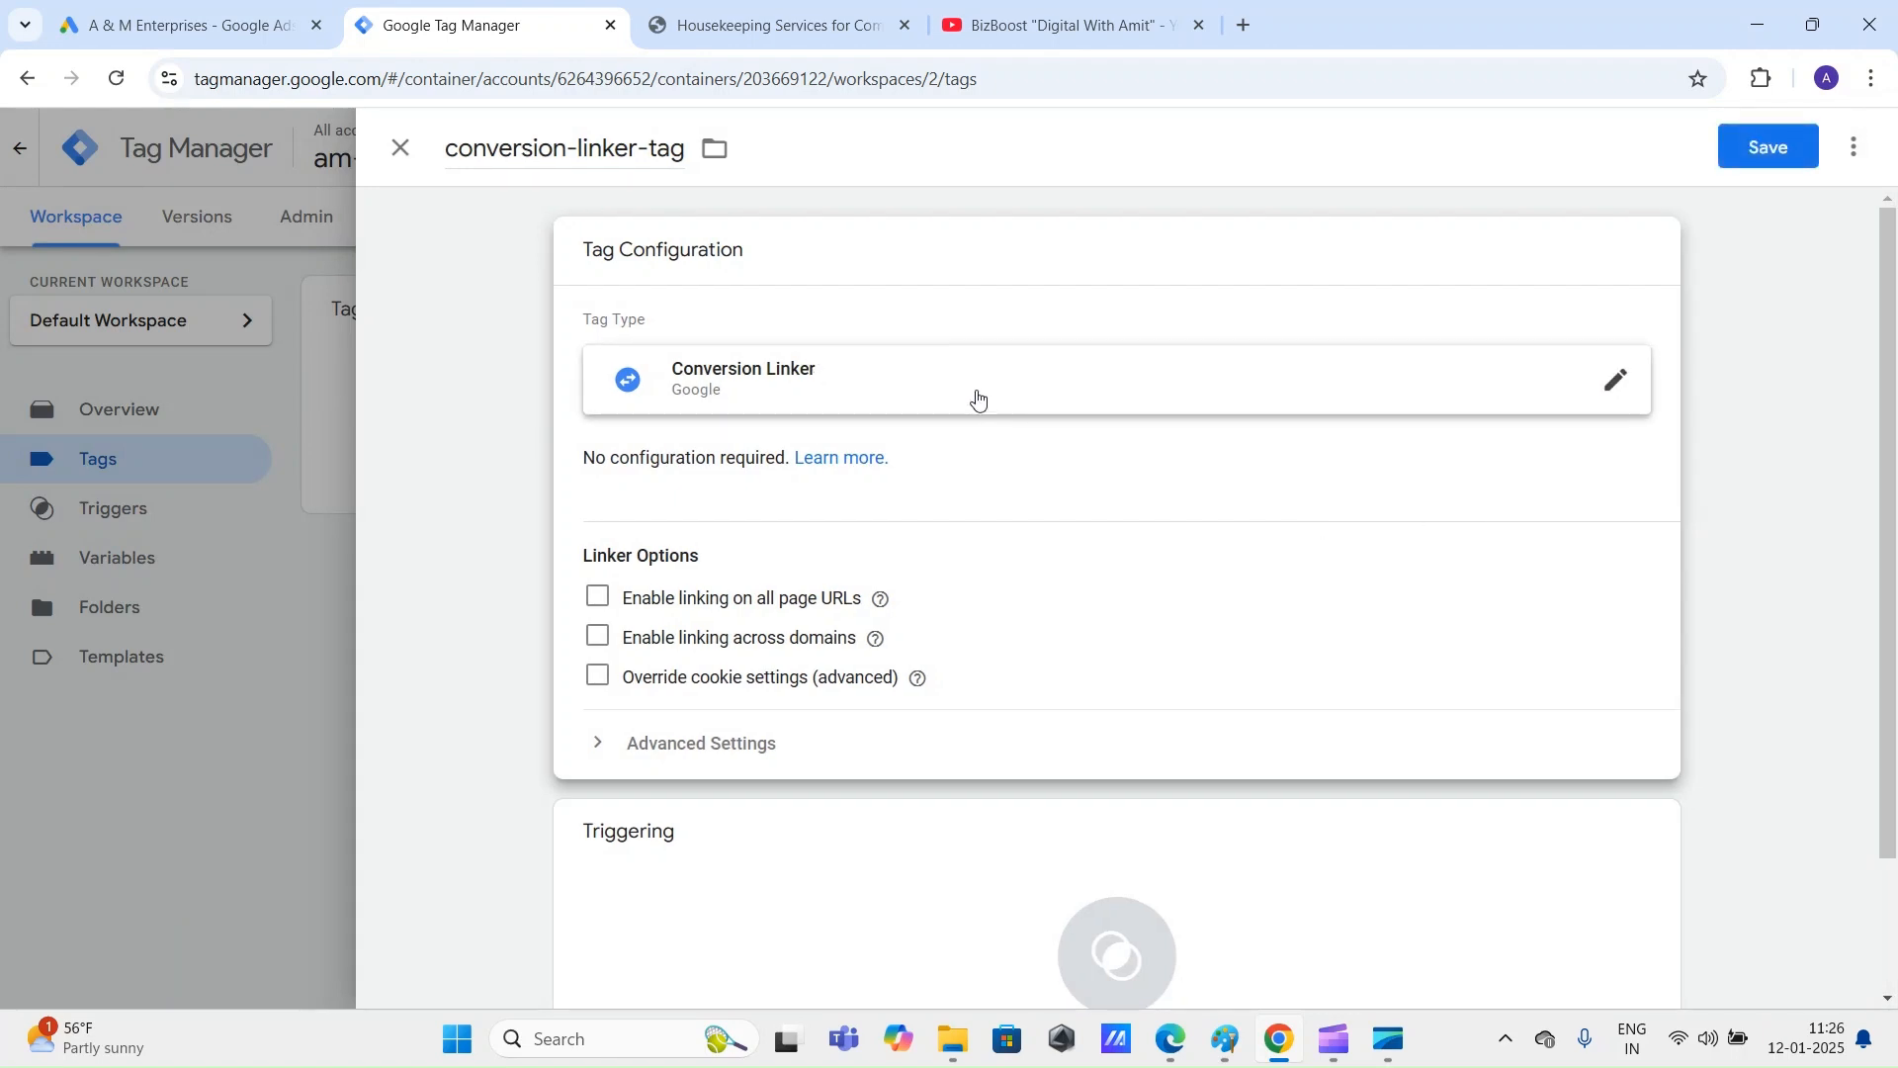
Step: Leave the linker options unselected, add the All Pages trigger to conversion-linker-tag and save the tag
scroll(979, 398, down, 1)
scroll(979, 398, up, 1)
scroll(979, 399, down, 2)
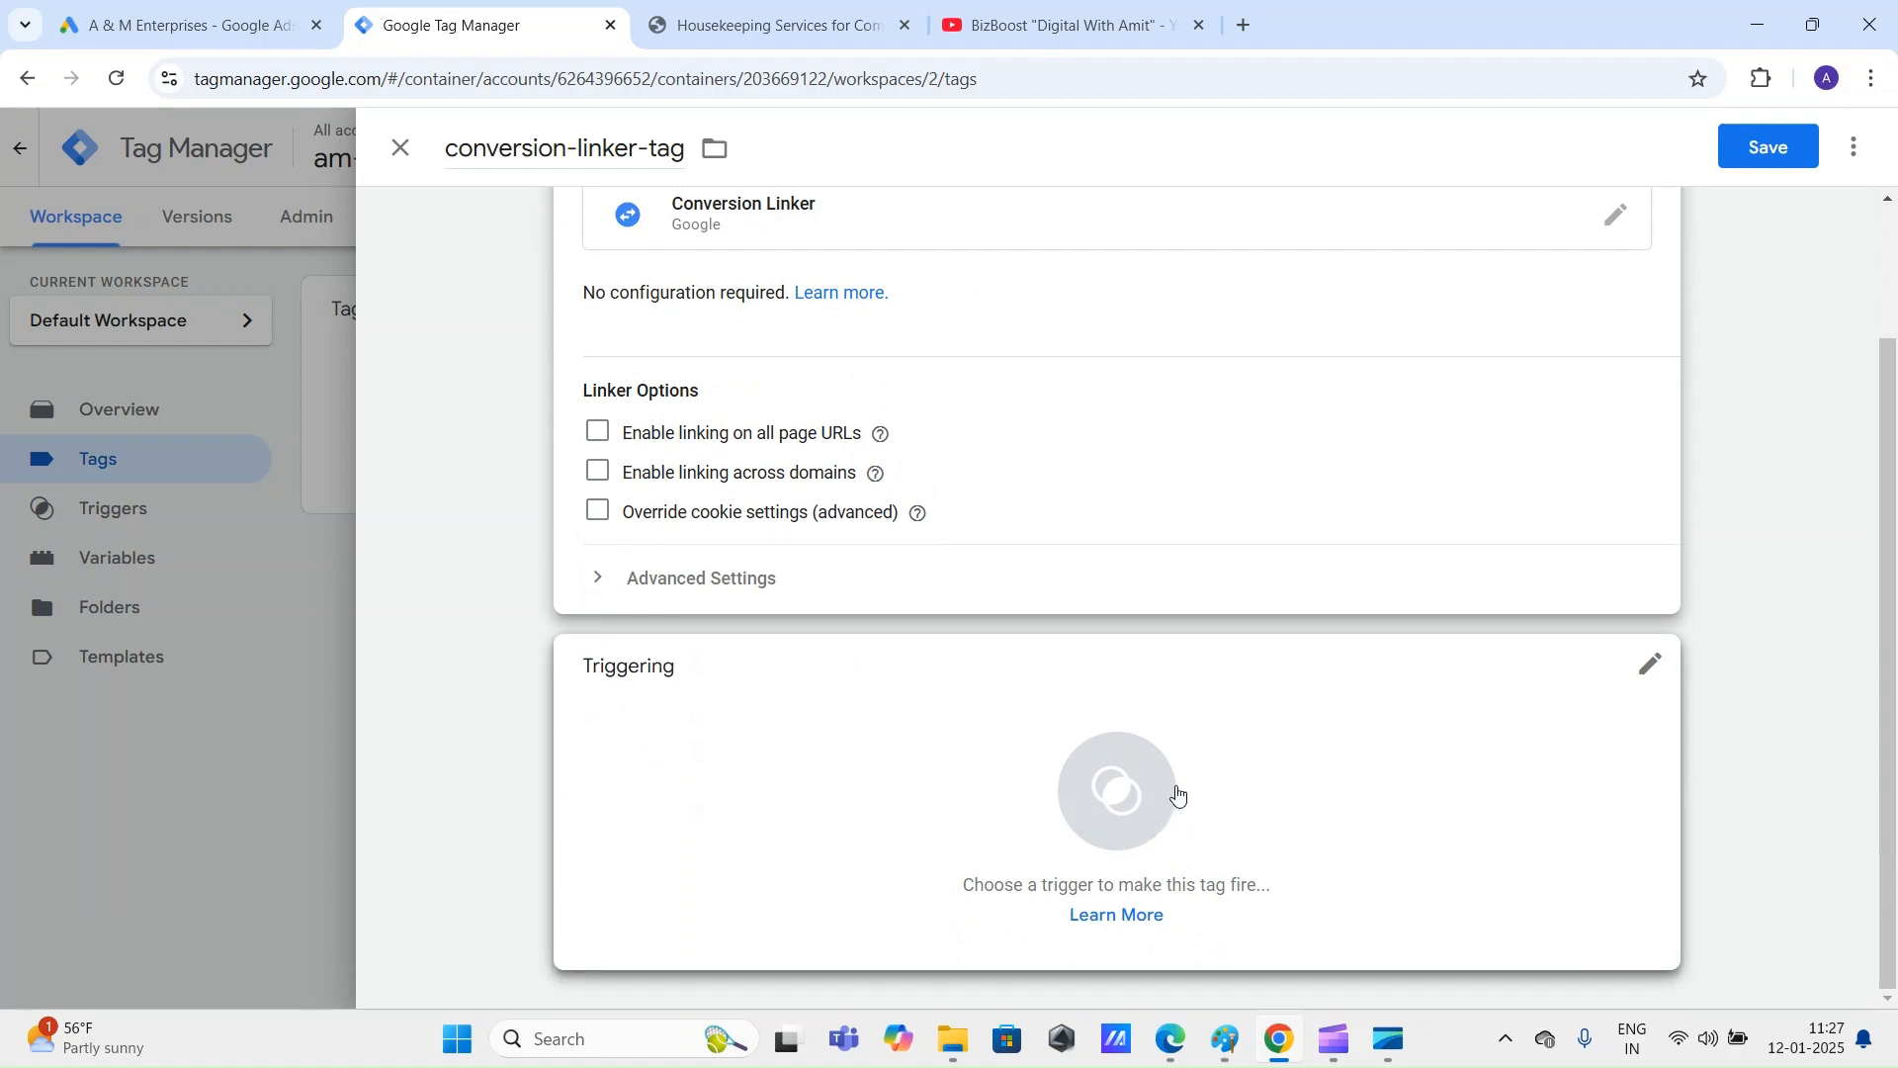
click(1114, 806)
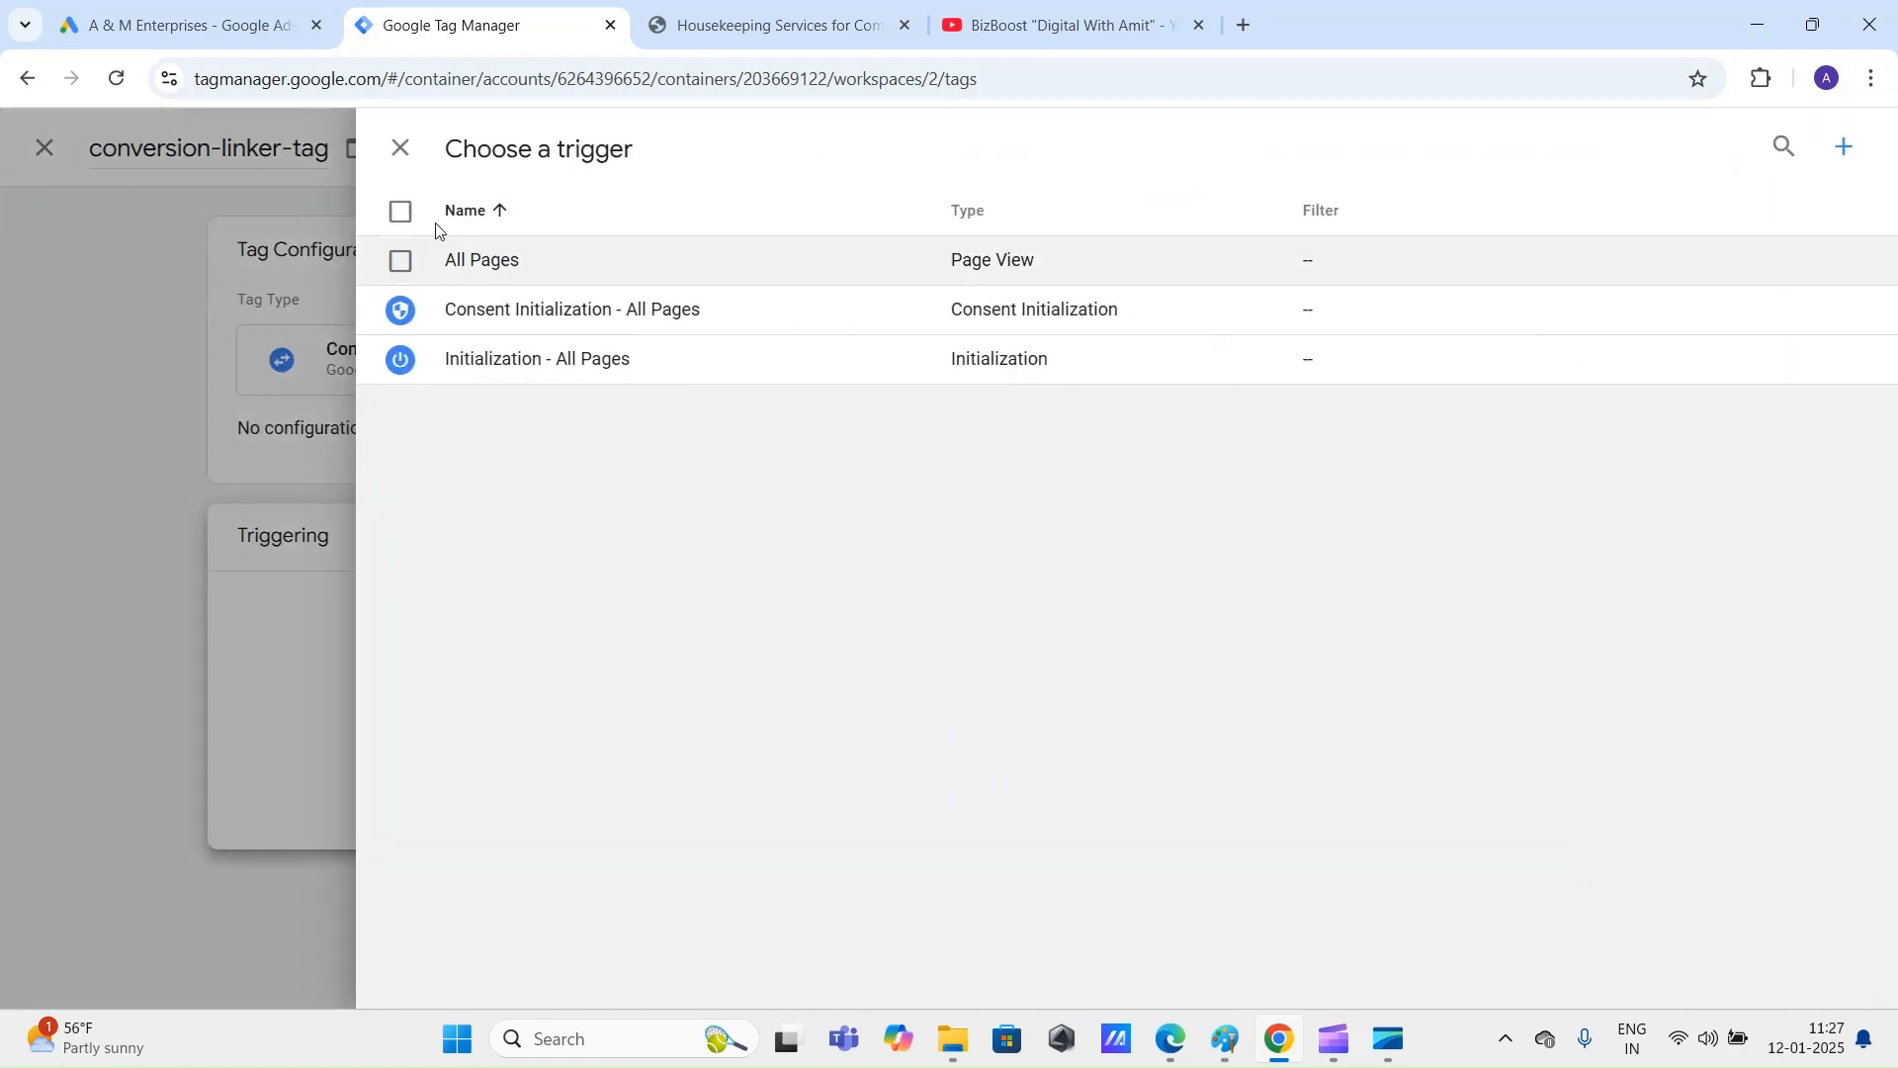
click(488, 261)
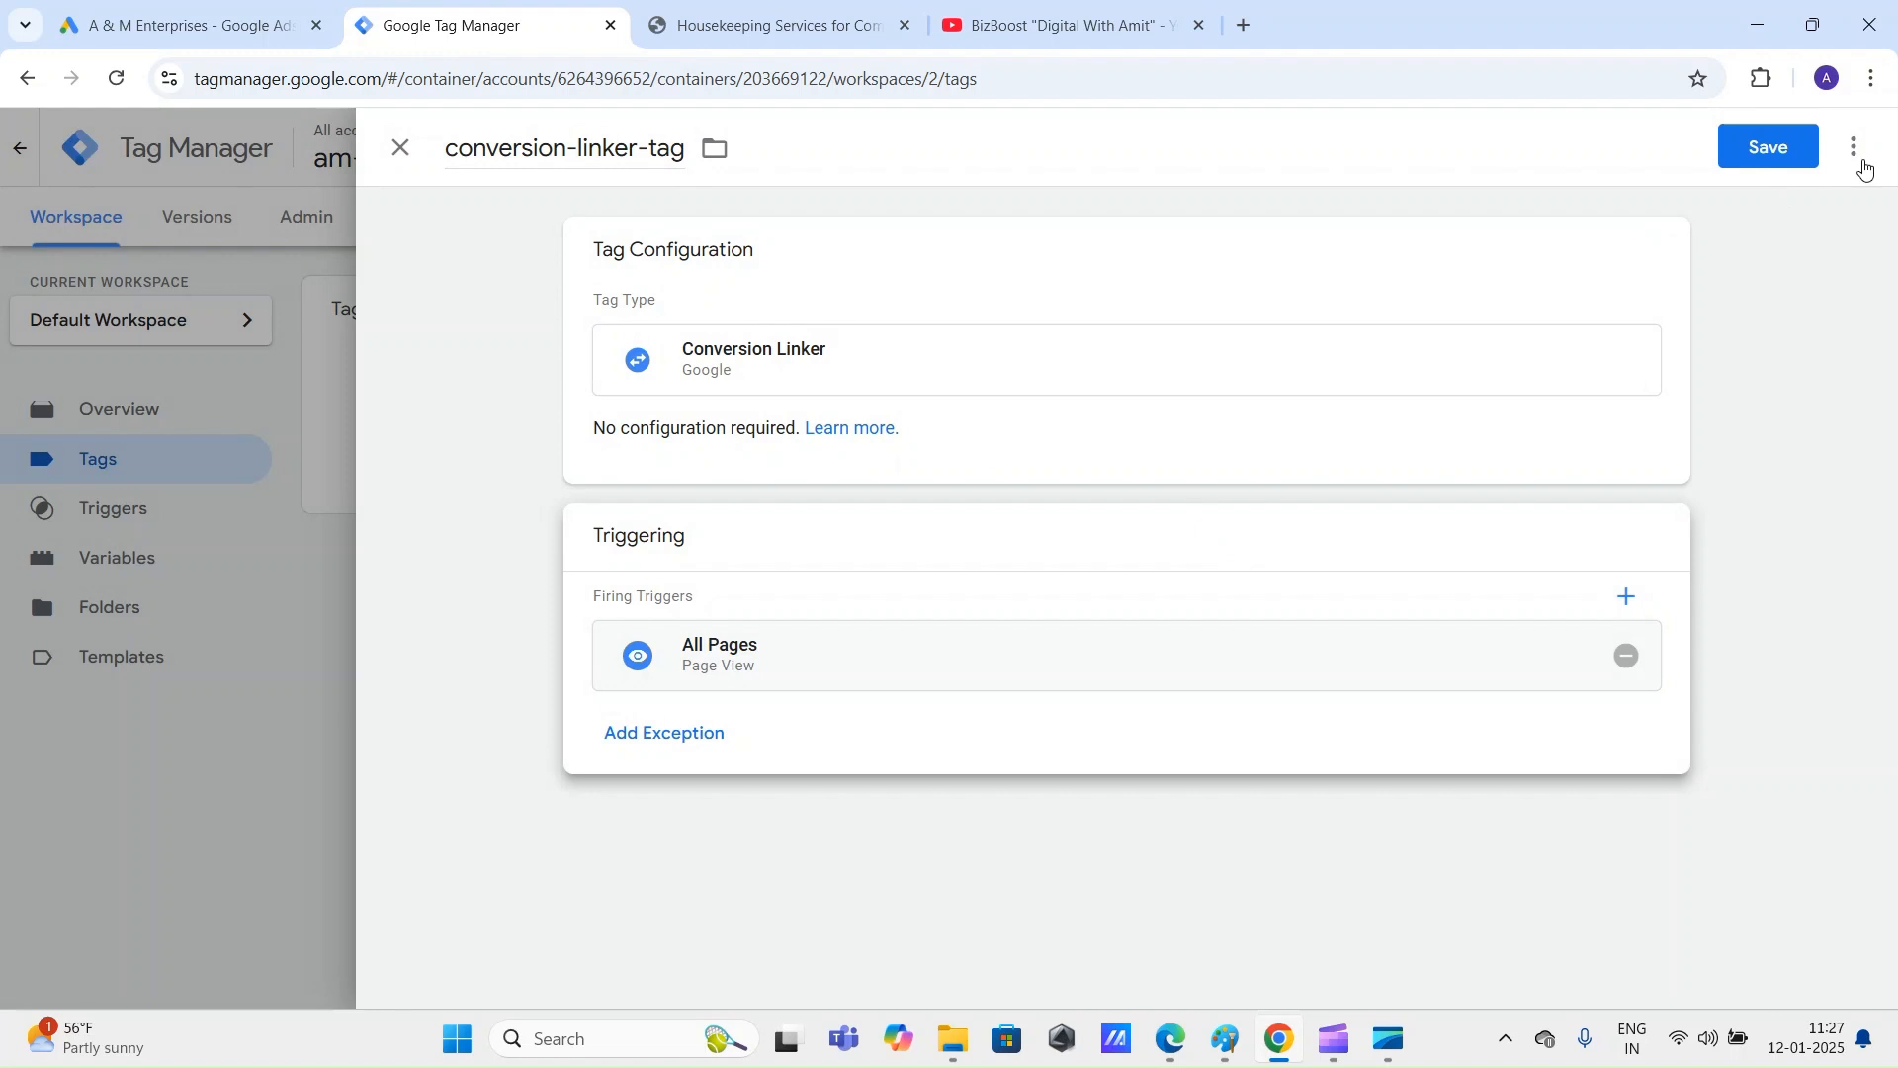
click(1777, 145)
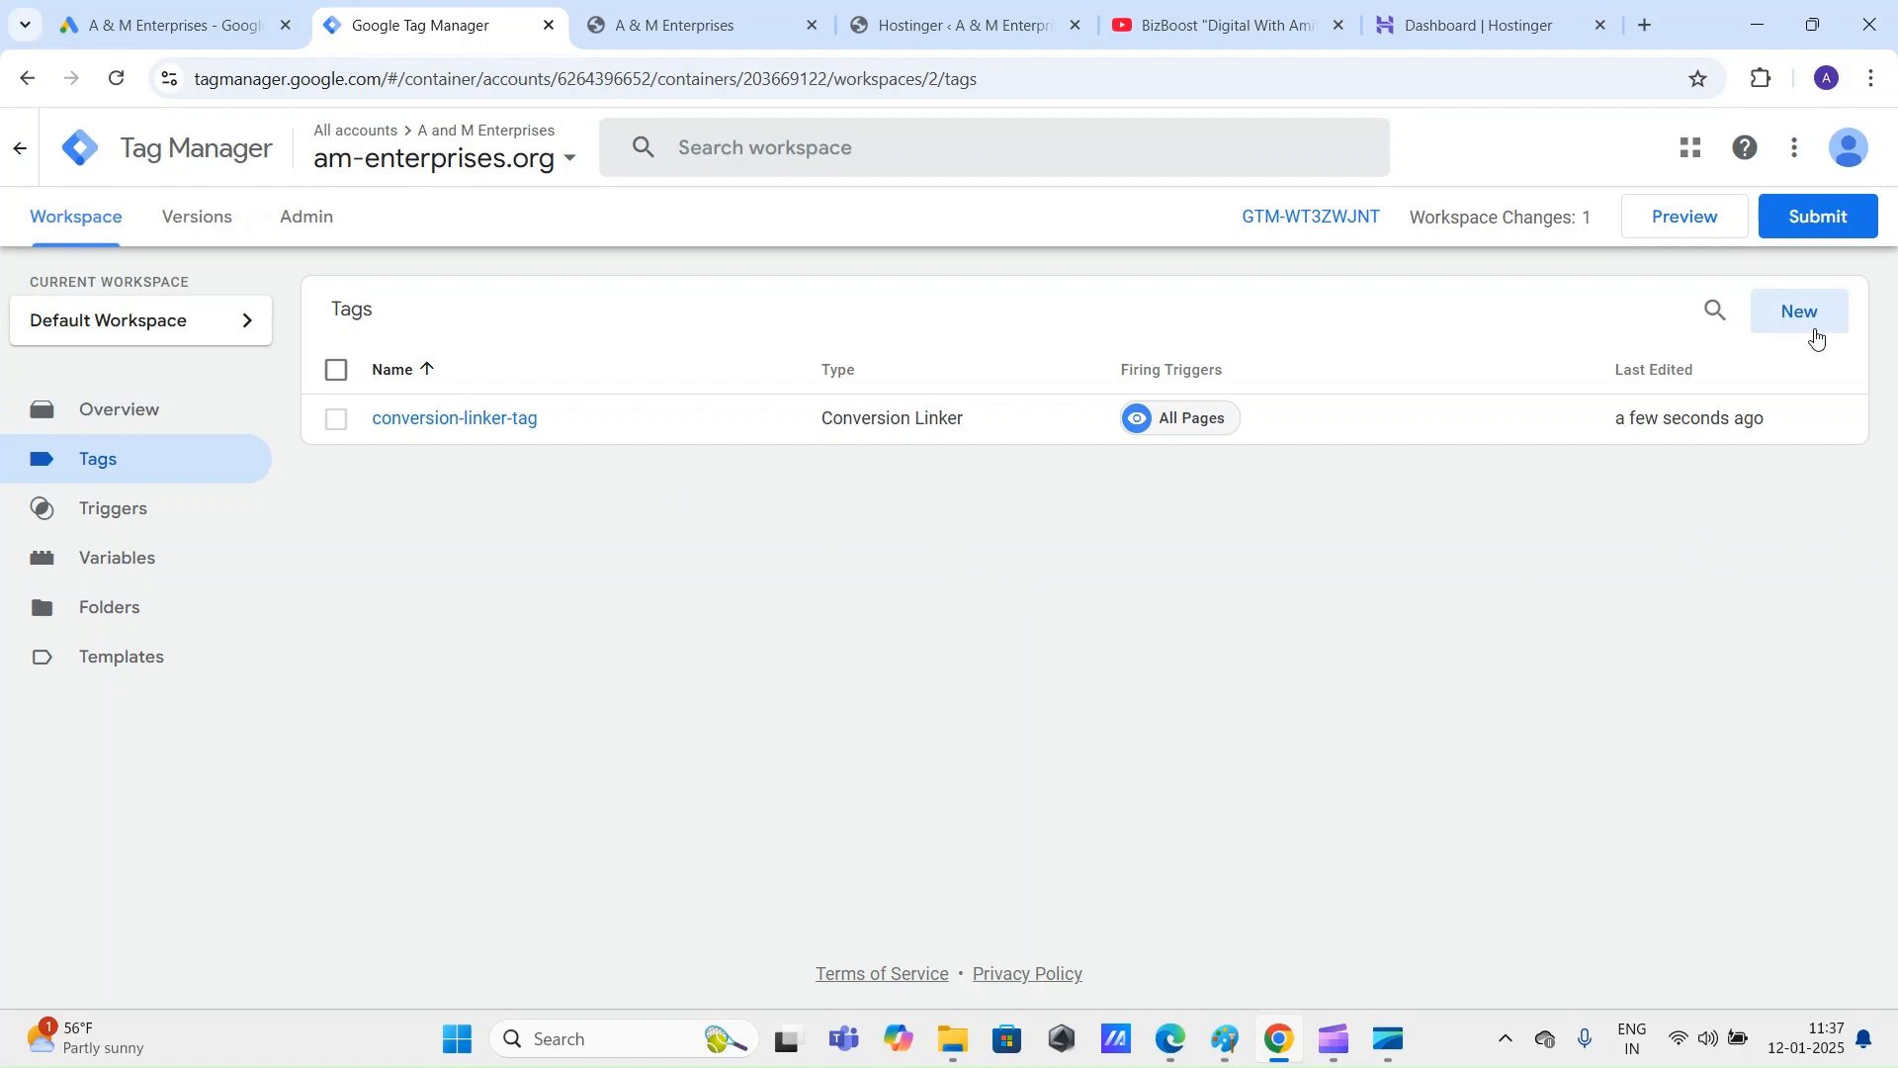
Step: Switch to Google Ads and review the conversion ID and the detailed instructions for installing the tag through Google Tag Manager
click(195, 12)
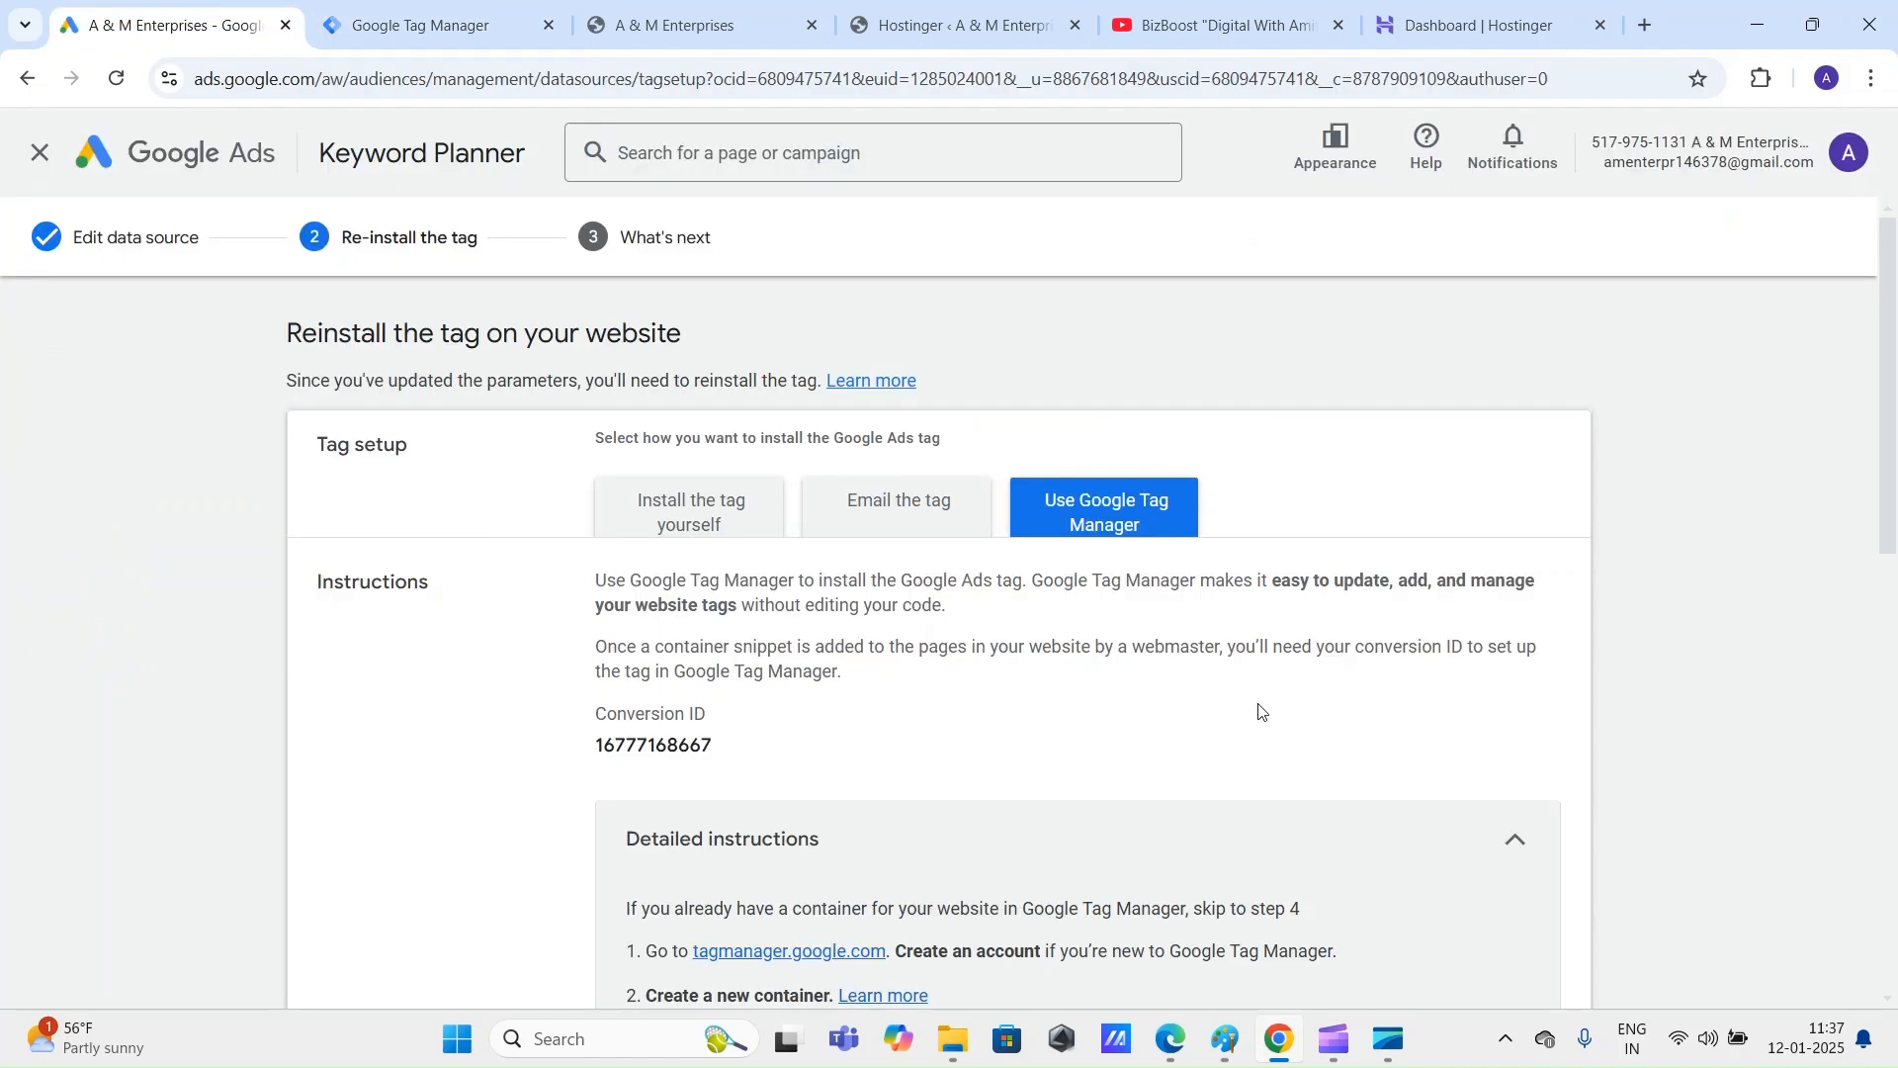
scroll(1262, 712, down, 2)
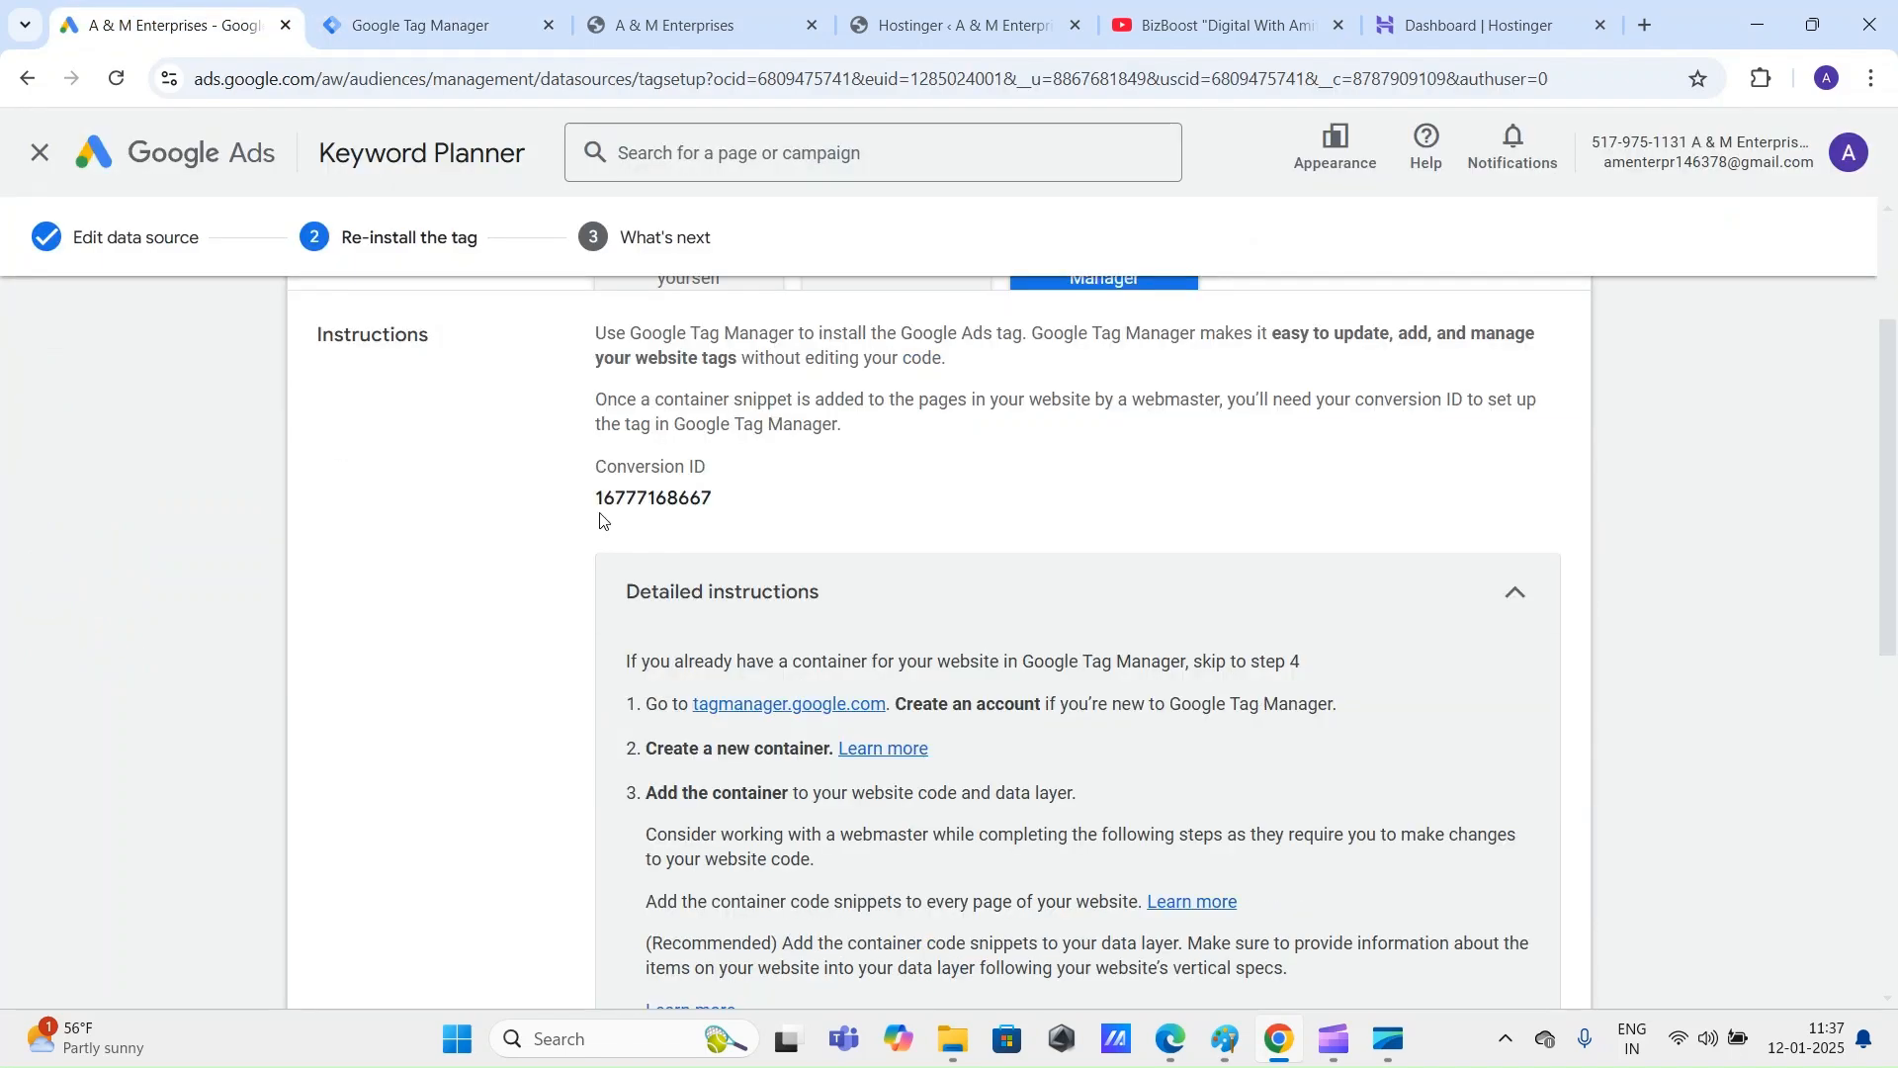
scroll(600, 521, up, 2)
scroll(1394, 597, down, 3)
scroll(1394, 598, up, 3)
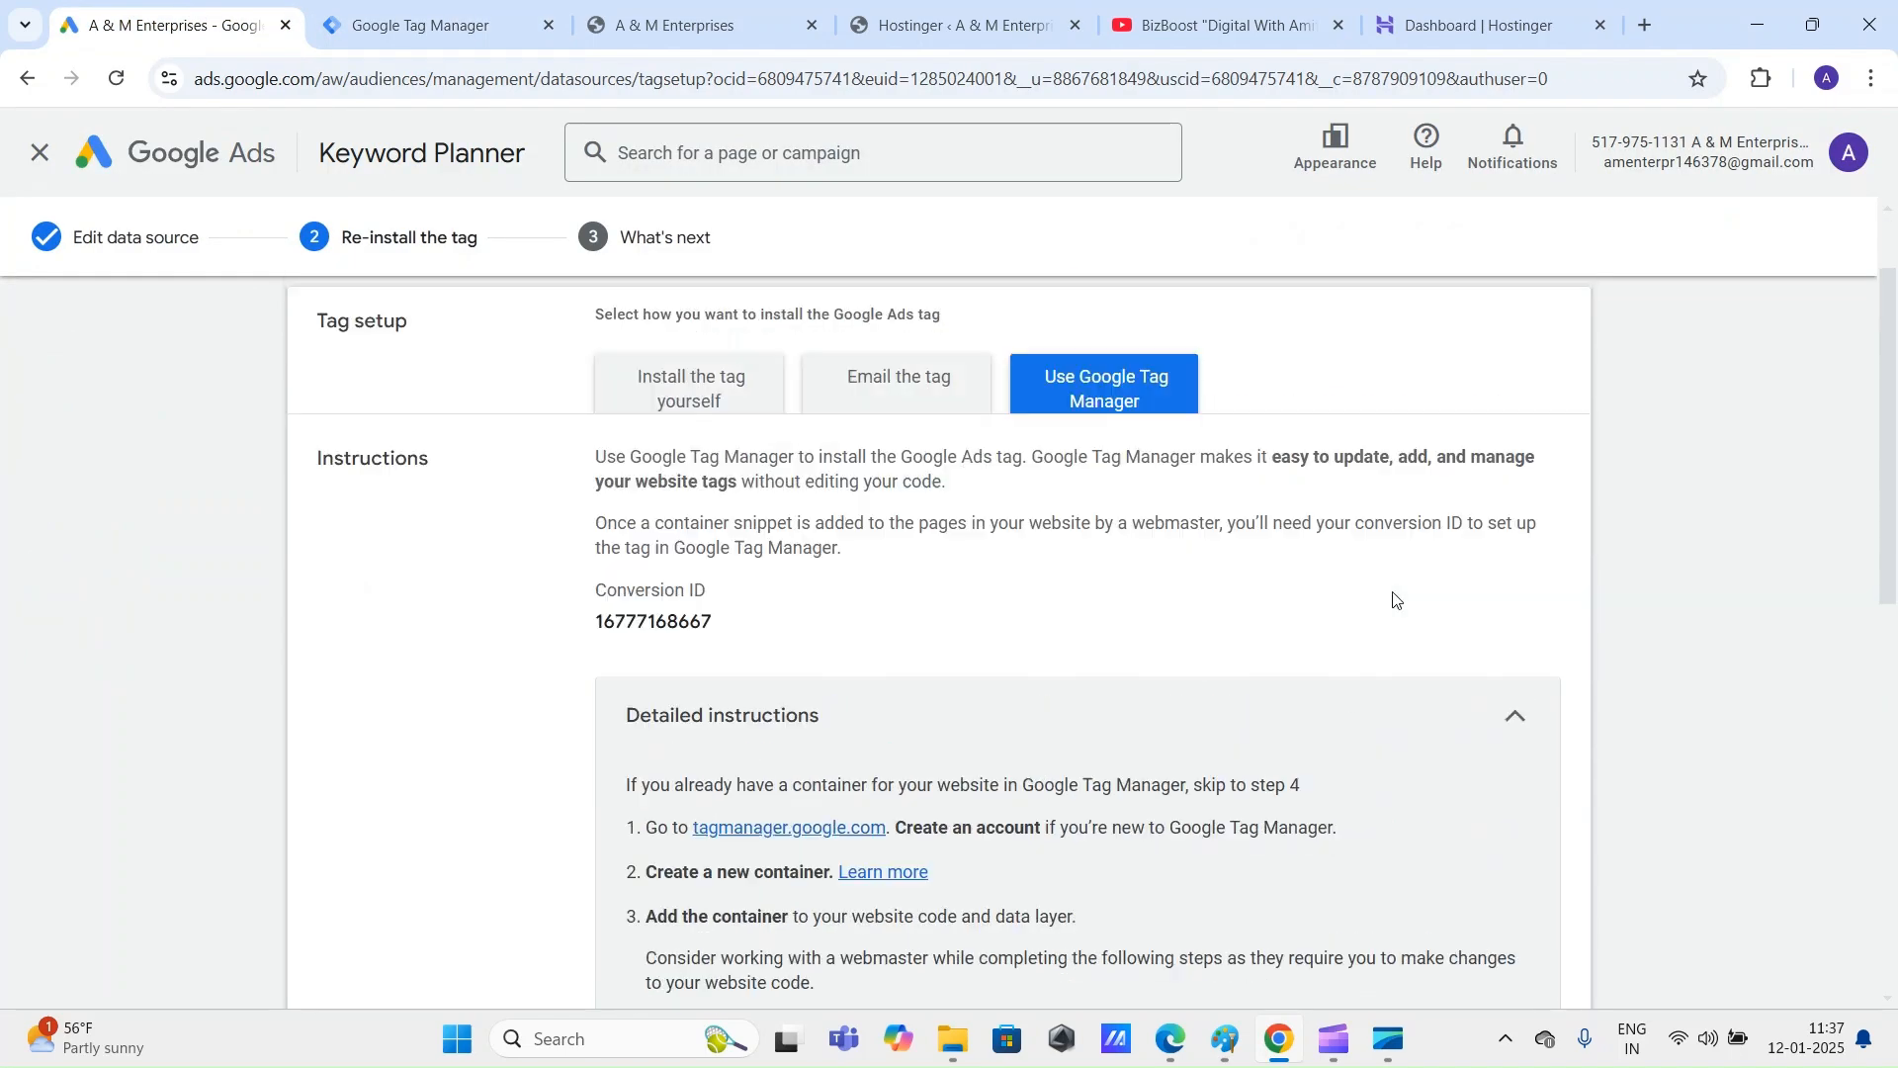
double_click(696, 759)
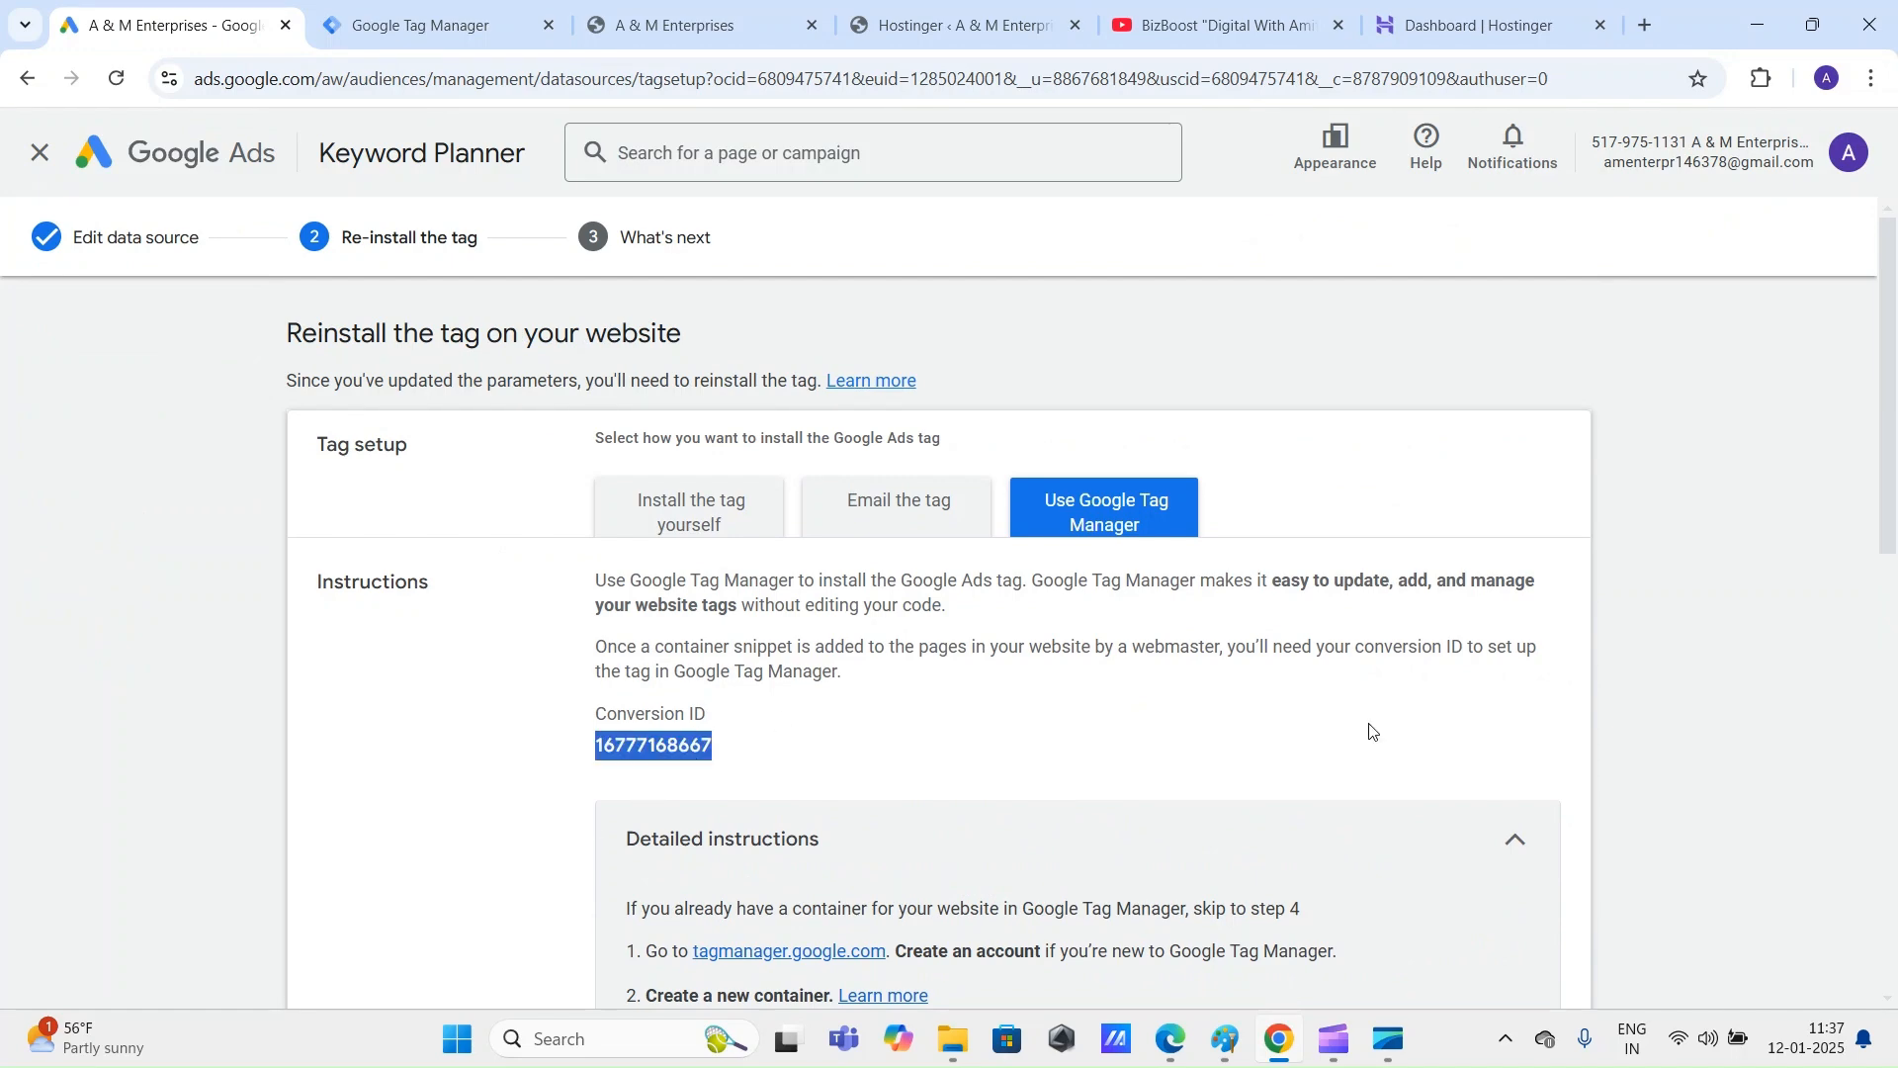
click(1701, 591)
scroll(1718, 620, down, 4)
scroll(1783, 702, down, 3)
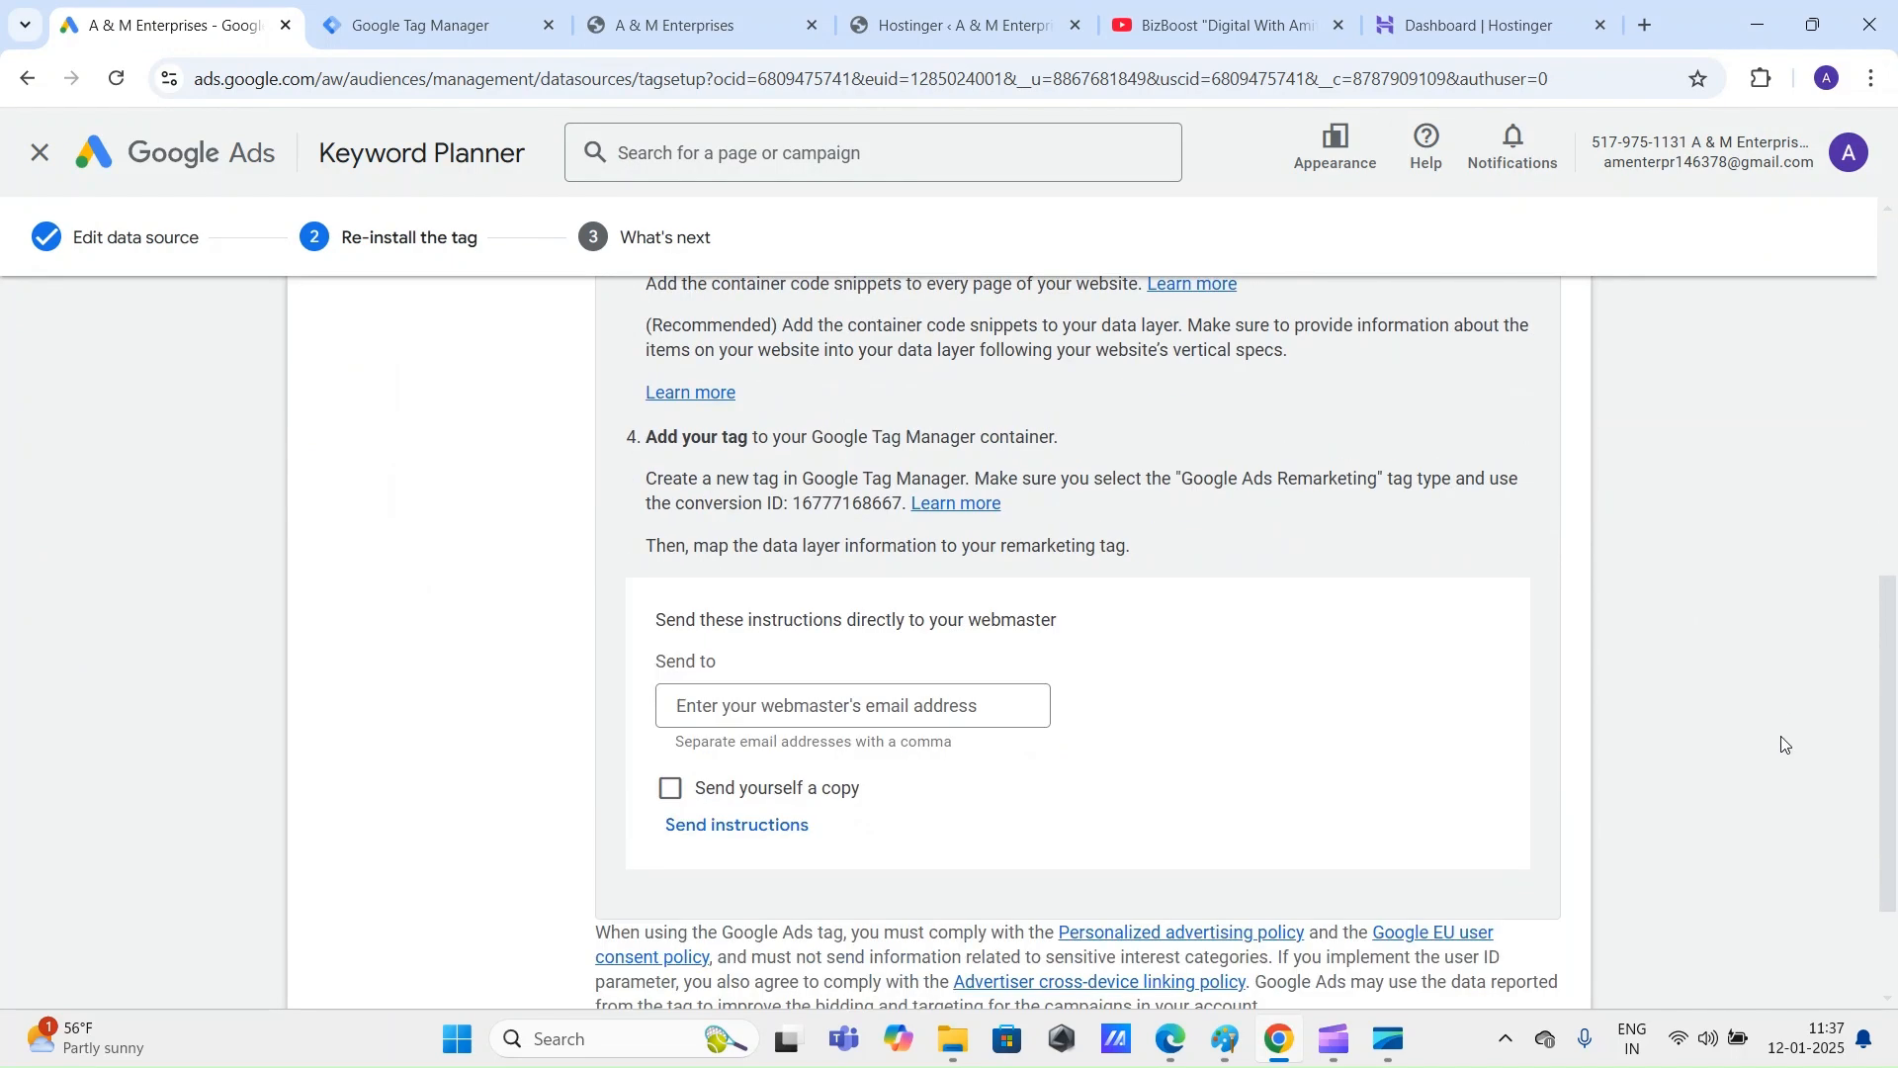
scroll(1785, 746, up, 7)
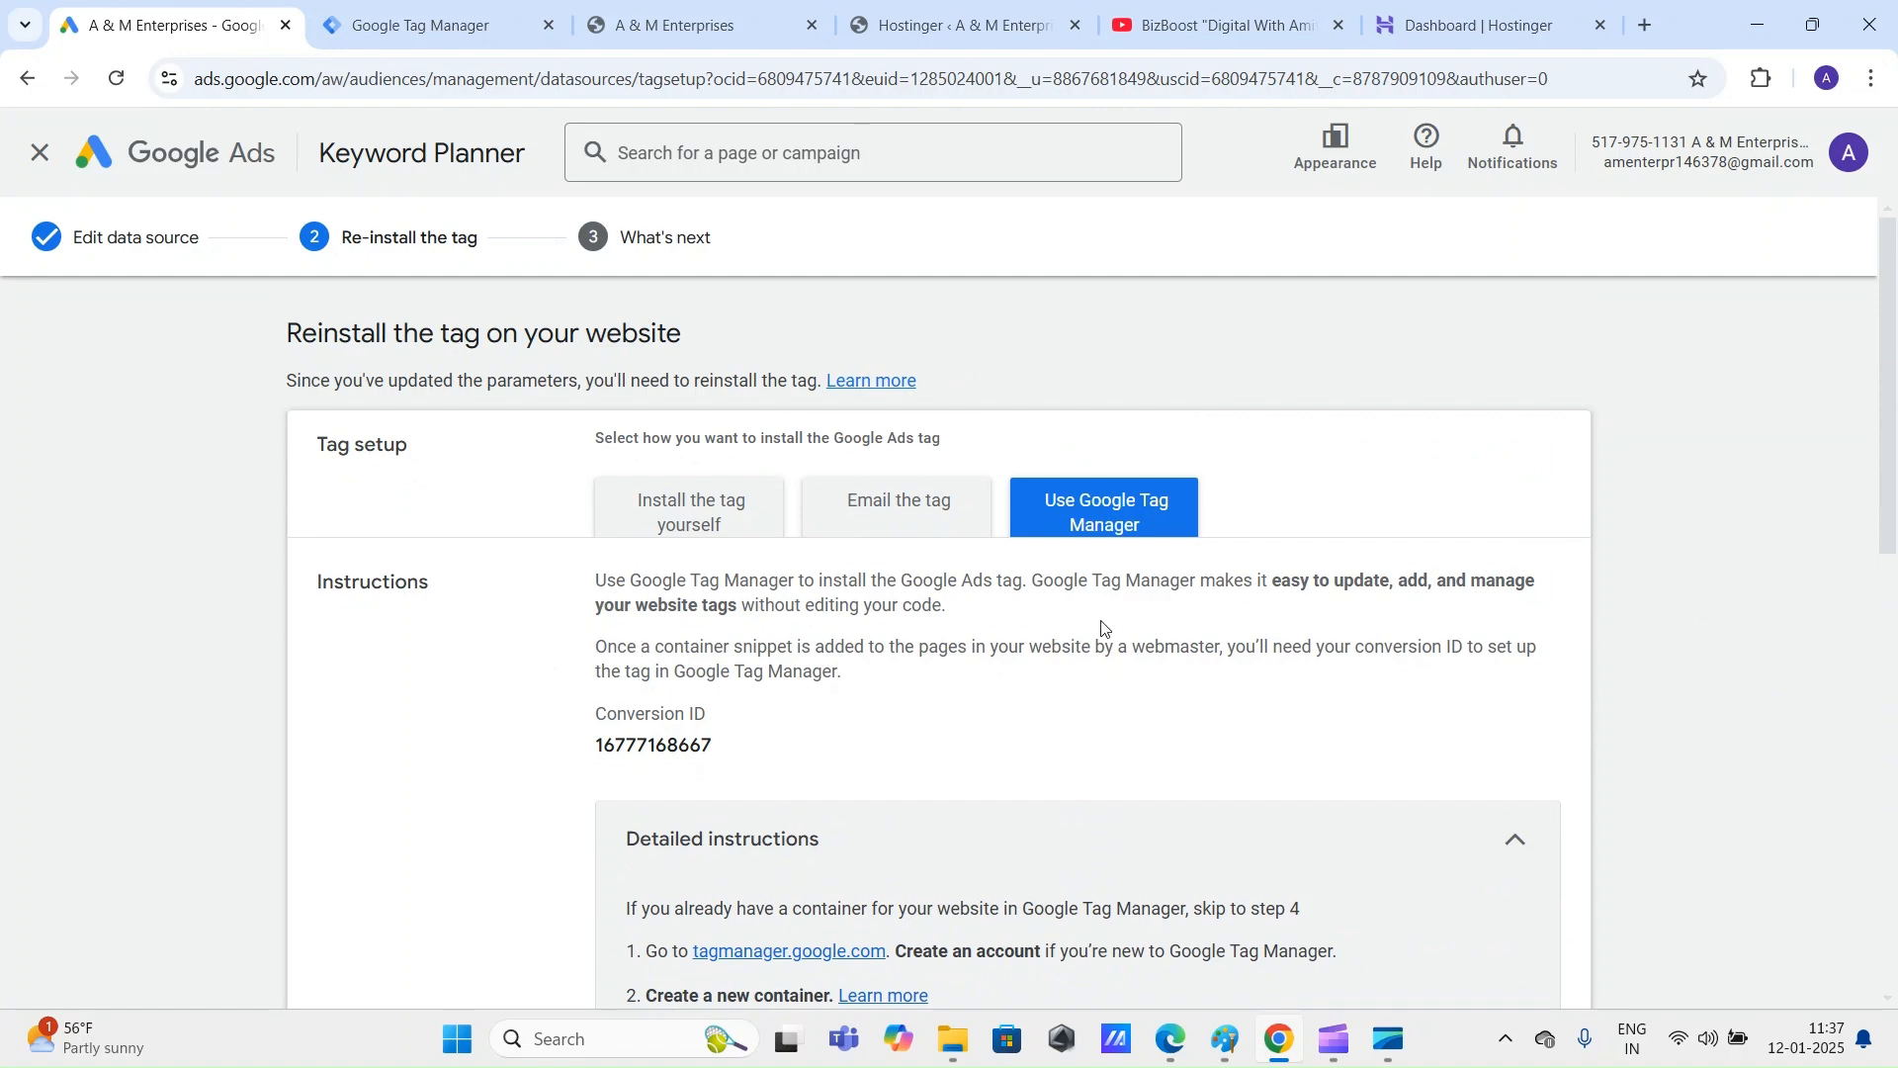
scroll(1036, 627, down, 2)
scroll(1046, 689, up, 2)
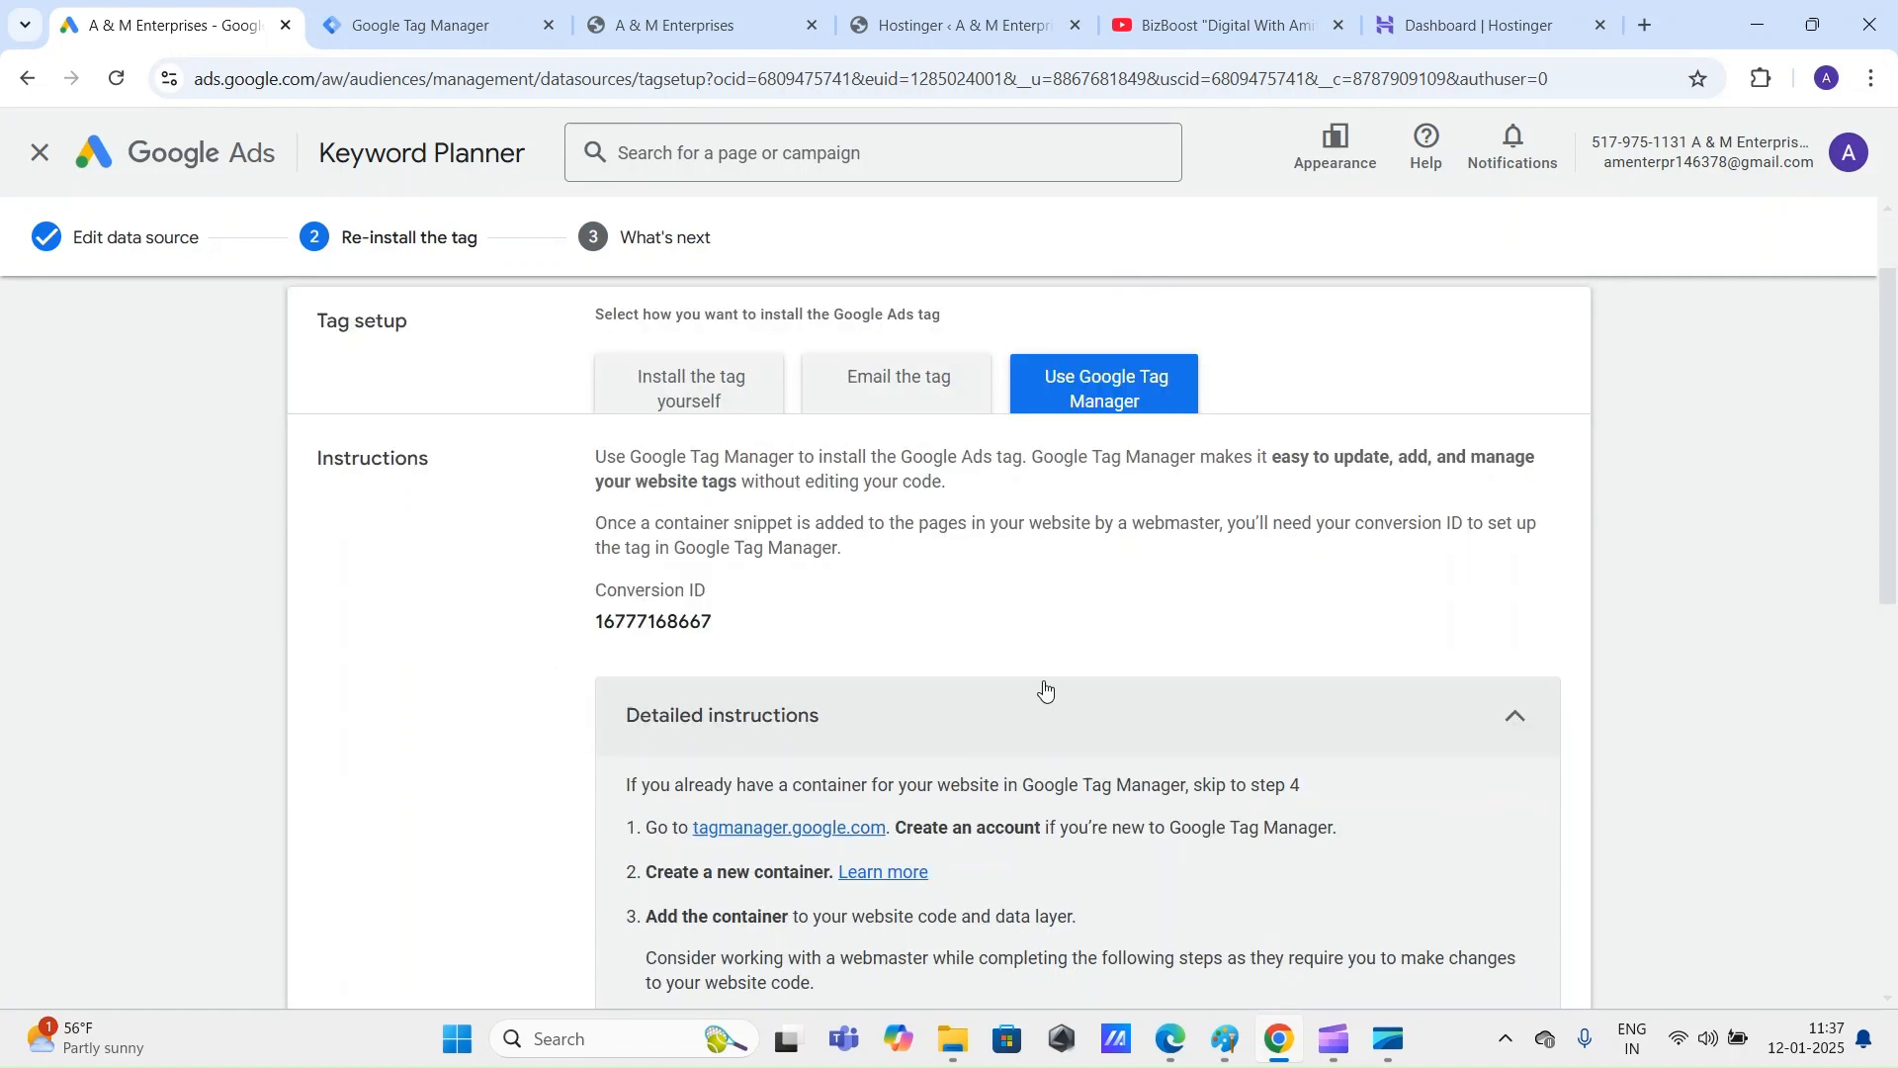
scroll(1044, 690, down, 1)
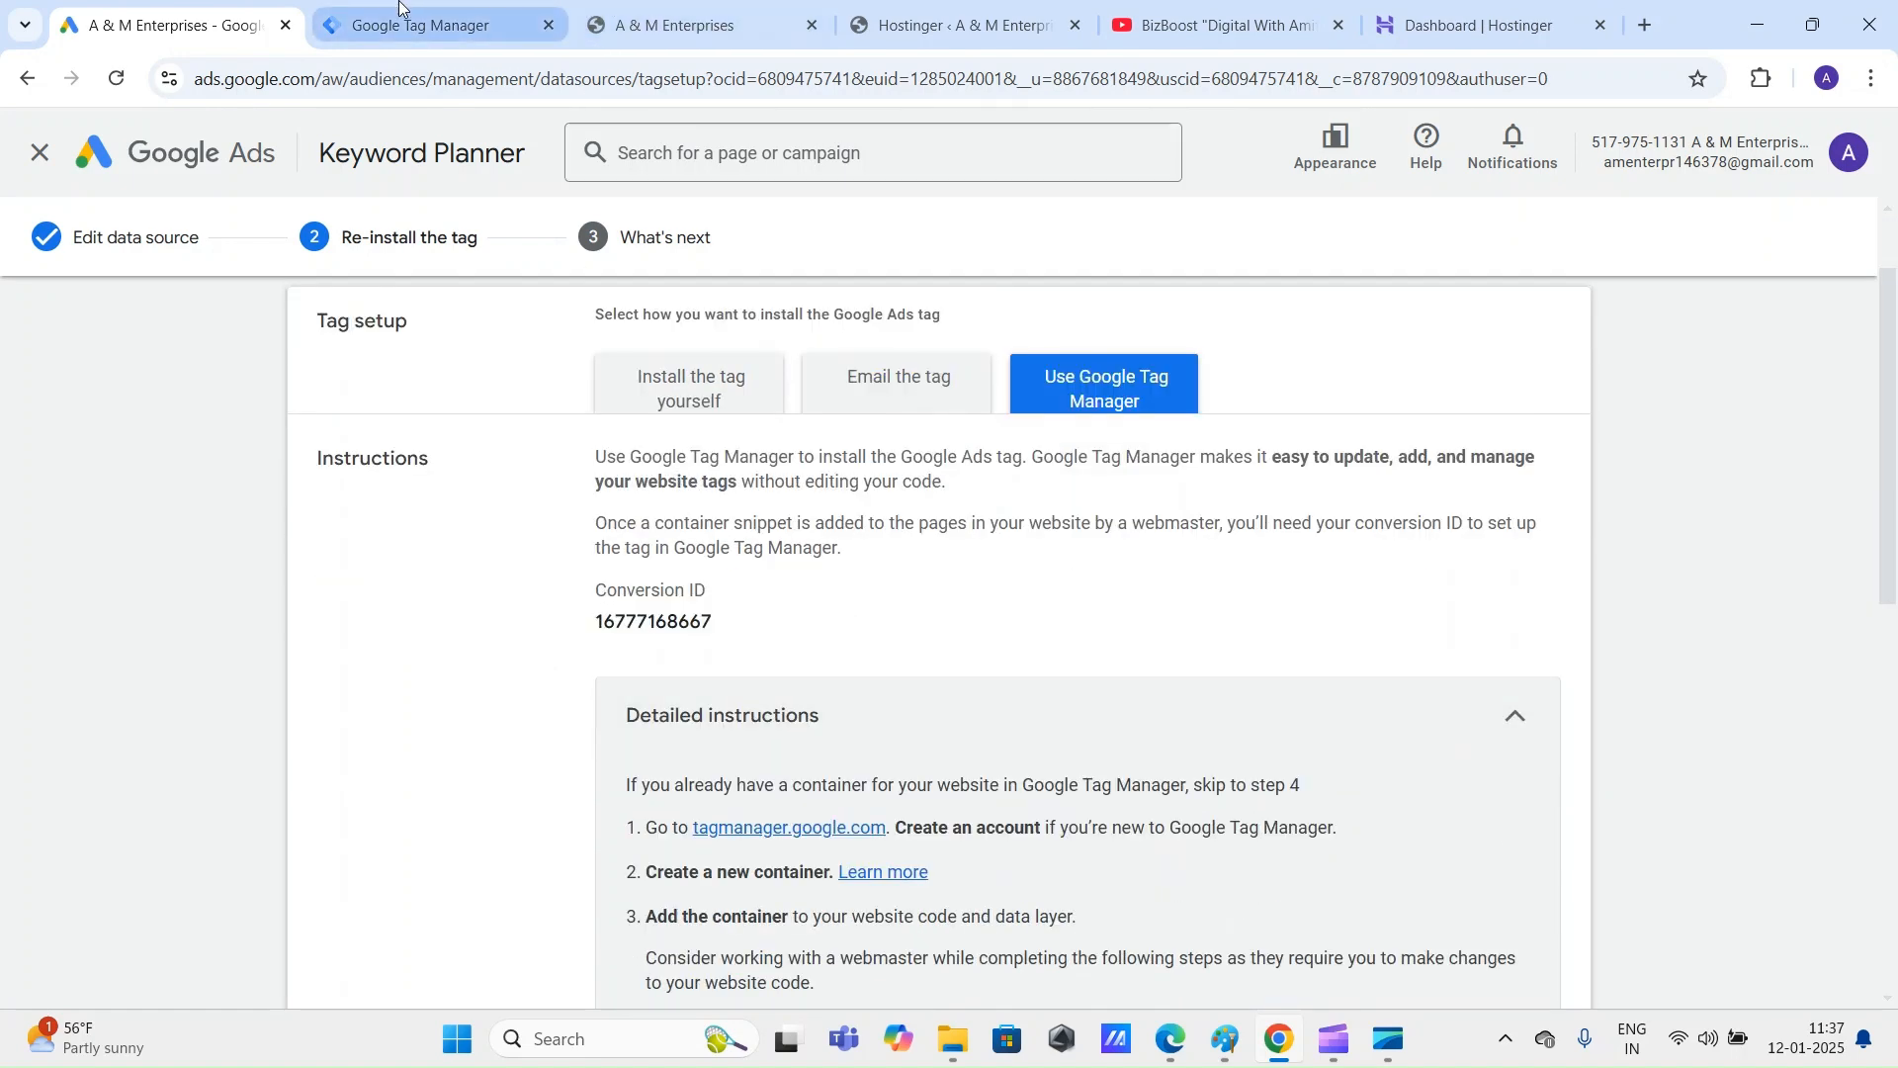
Step: Return to Google Tag Manager, start a new tag and name it google-ads-remarketing-tag
click(445, 25)
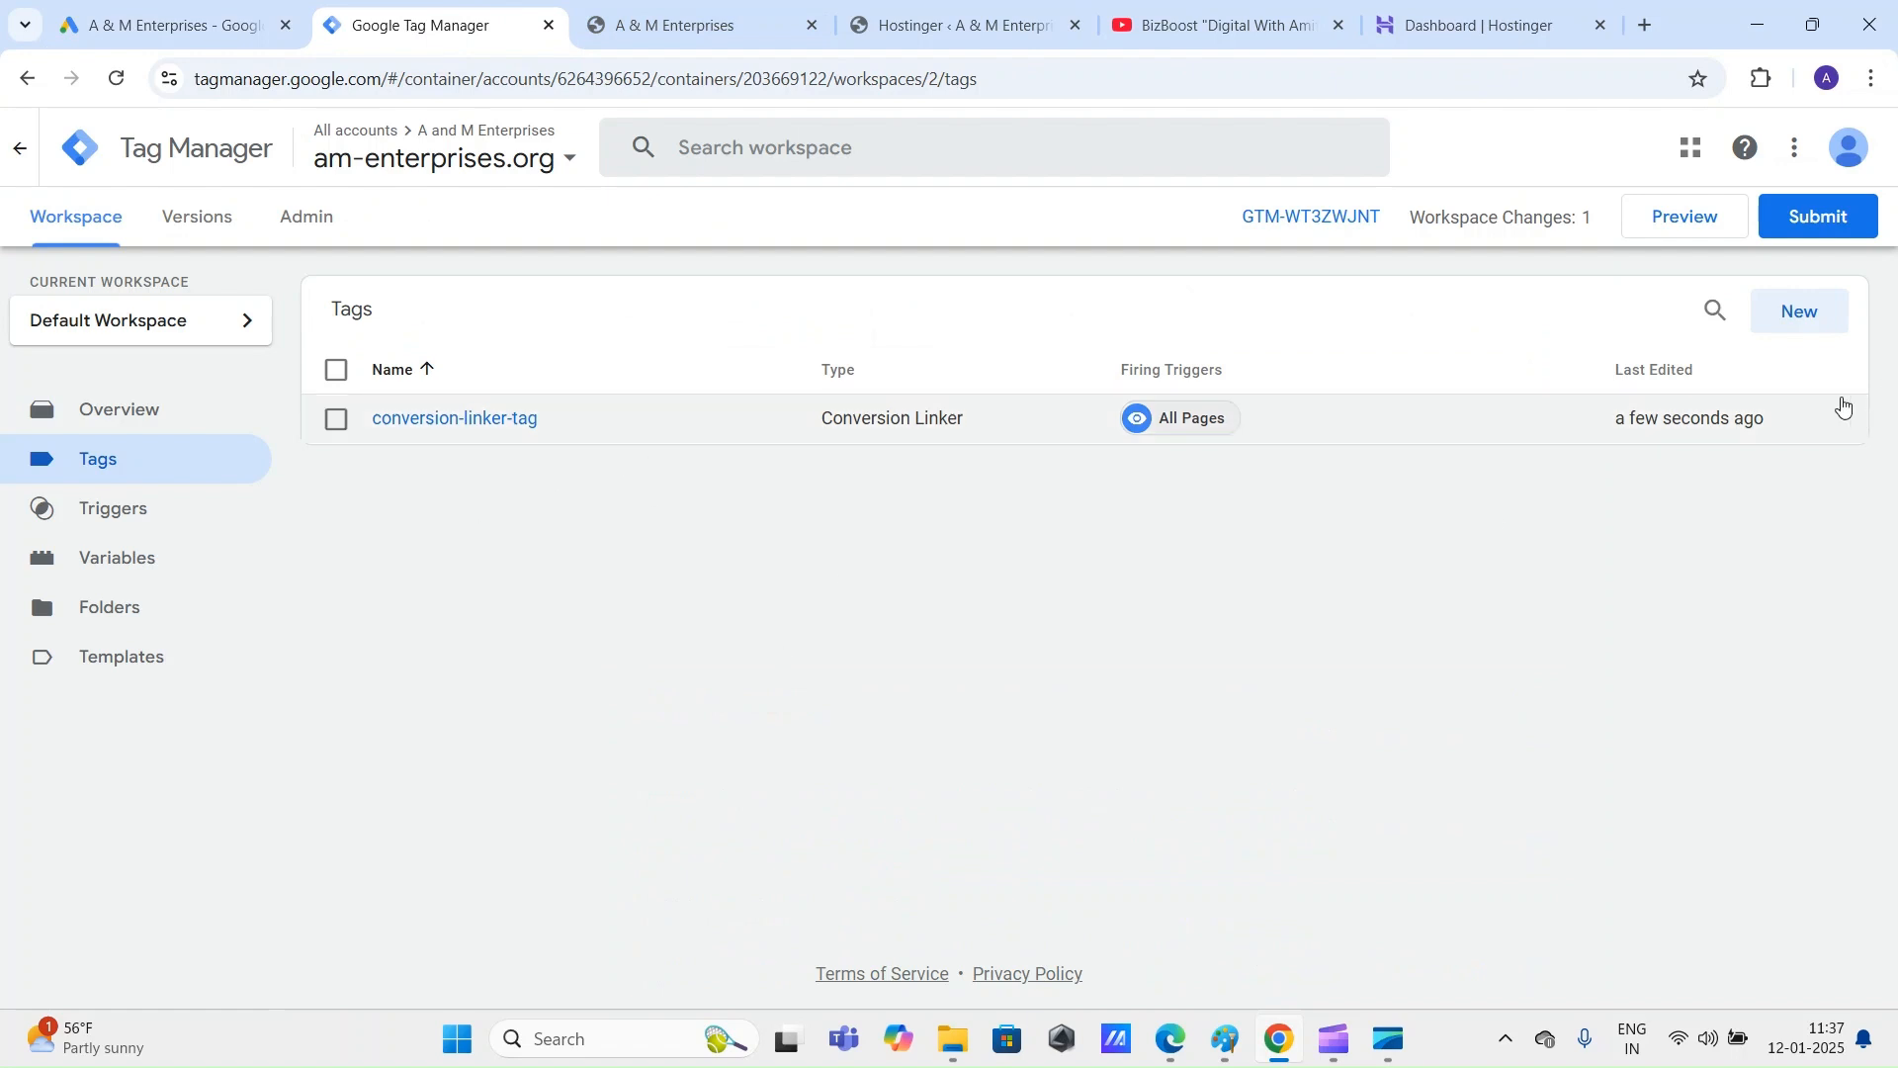
click(1800, 313)
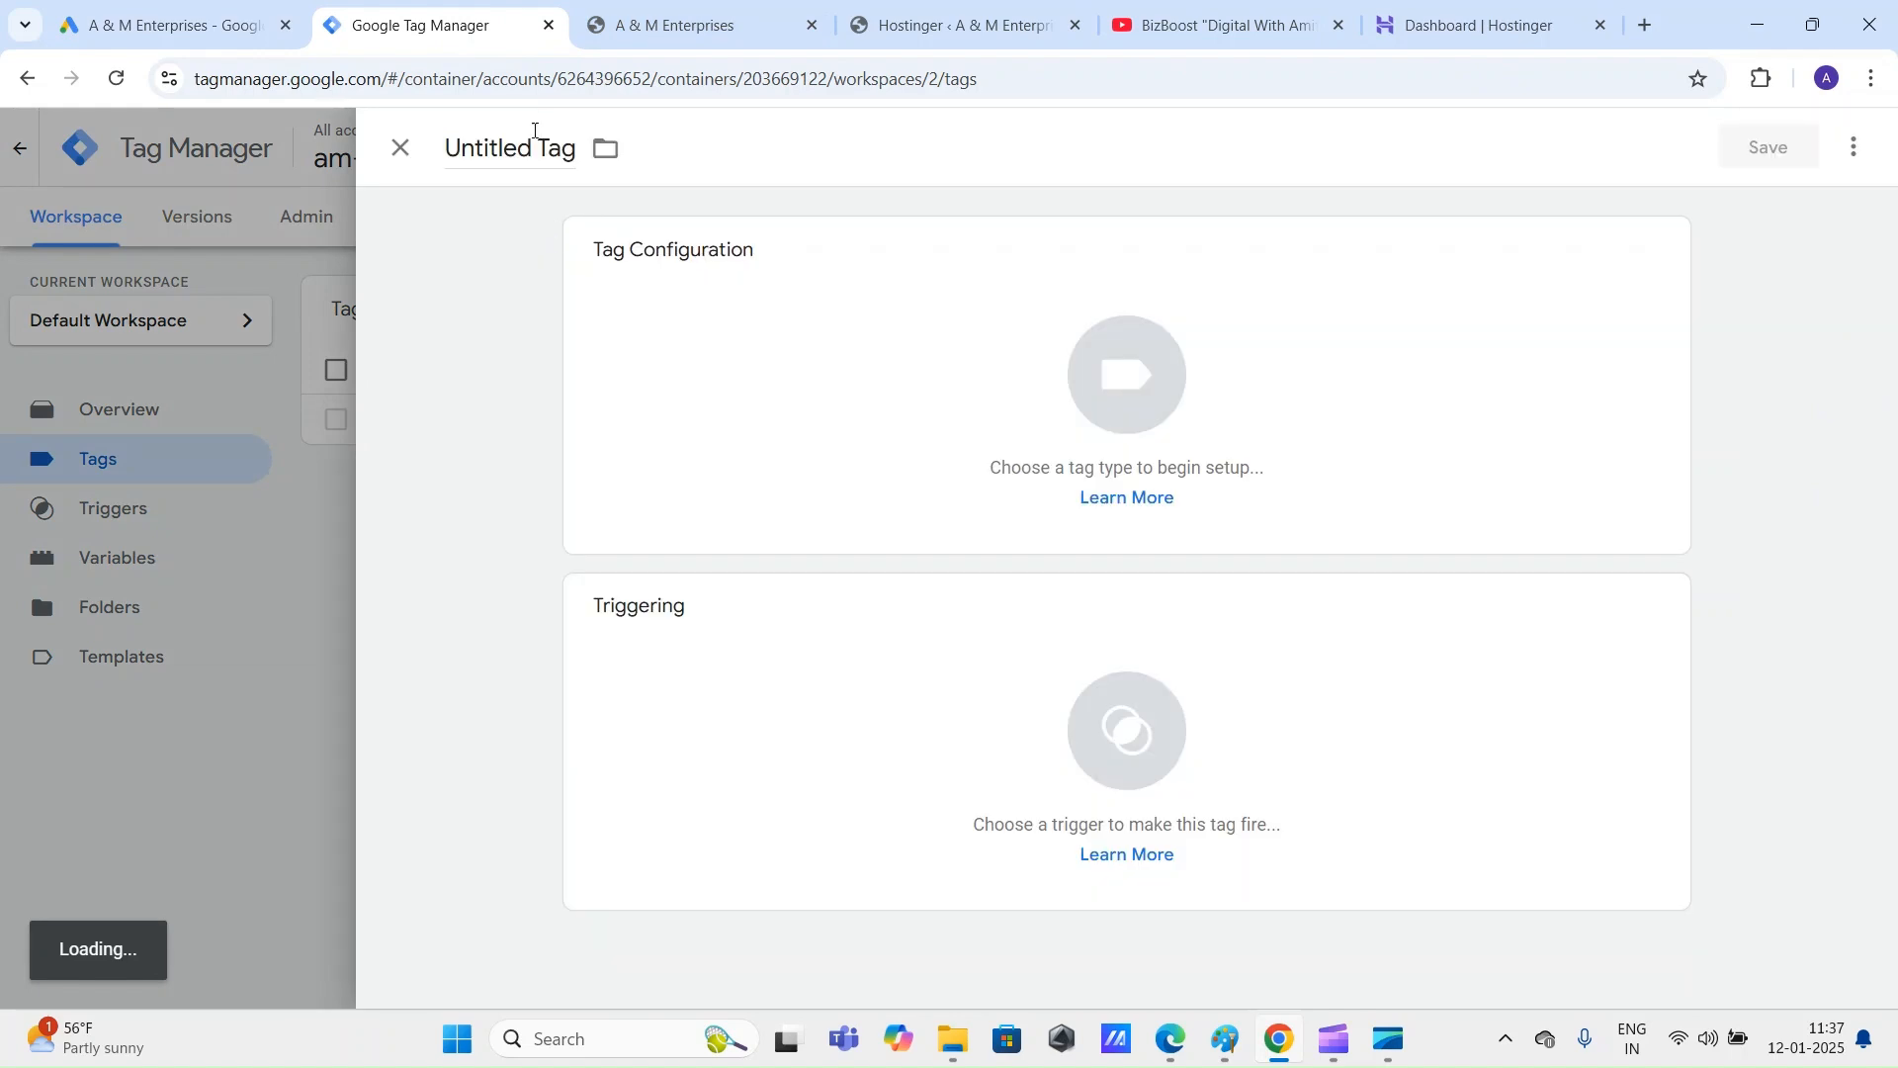
click(534, 145)
double_click(524, 144)
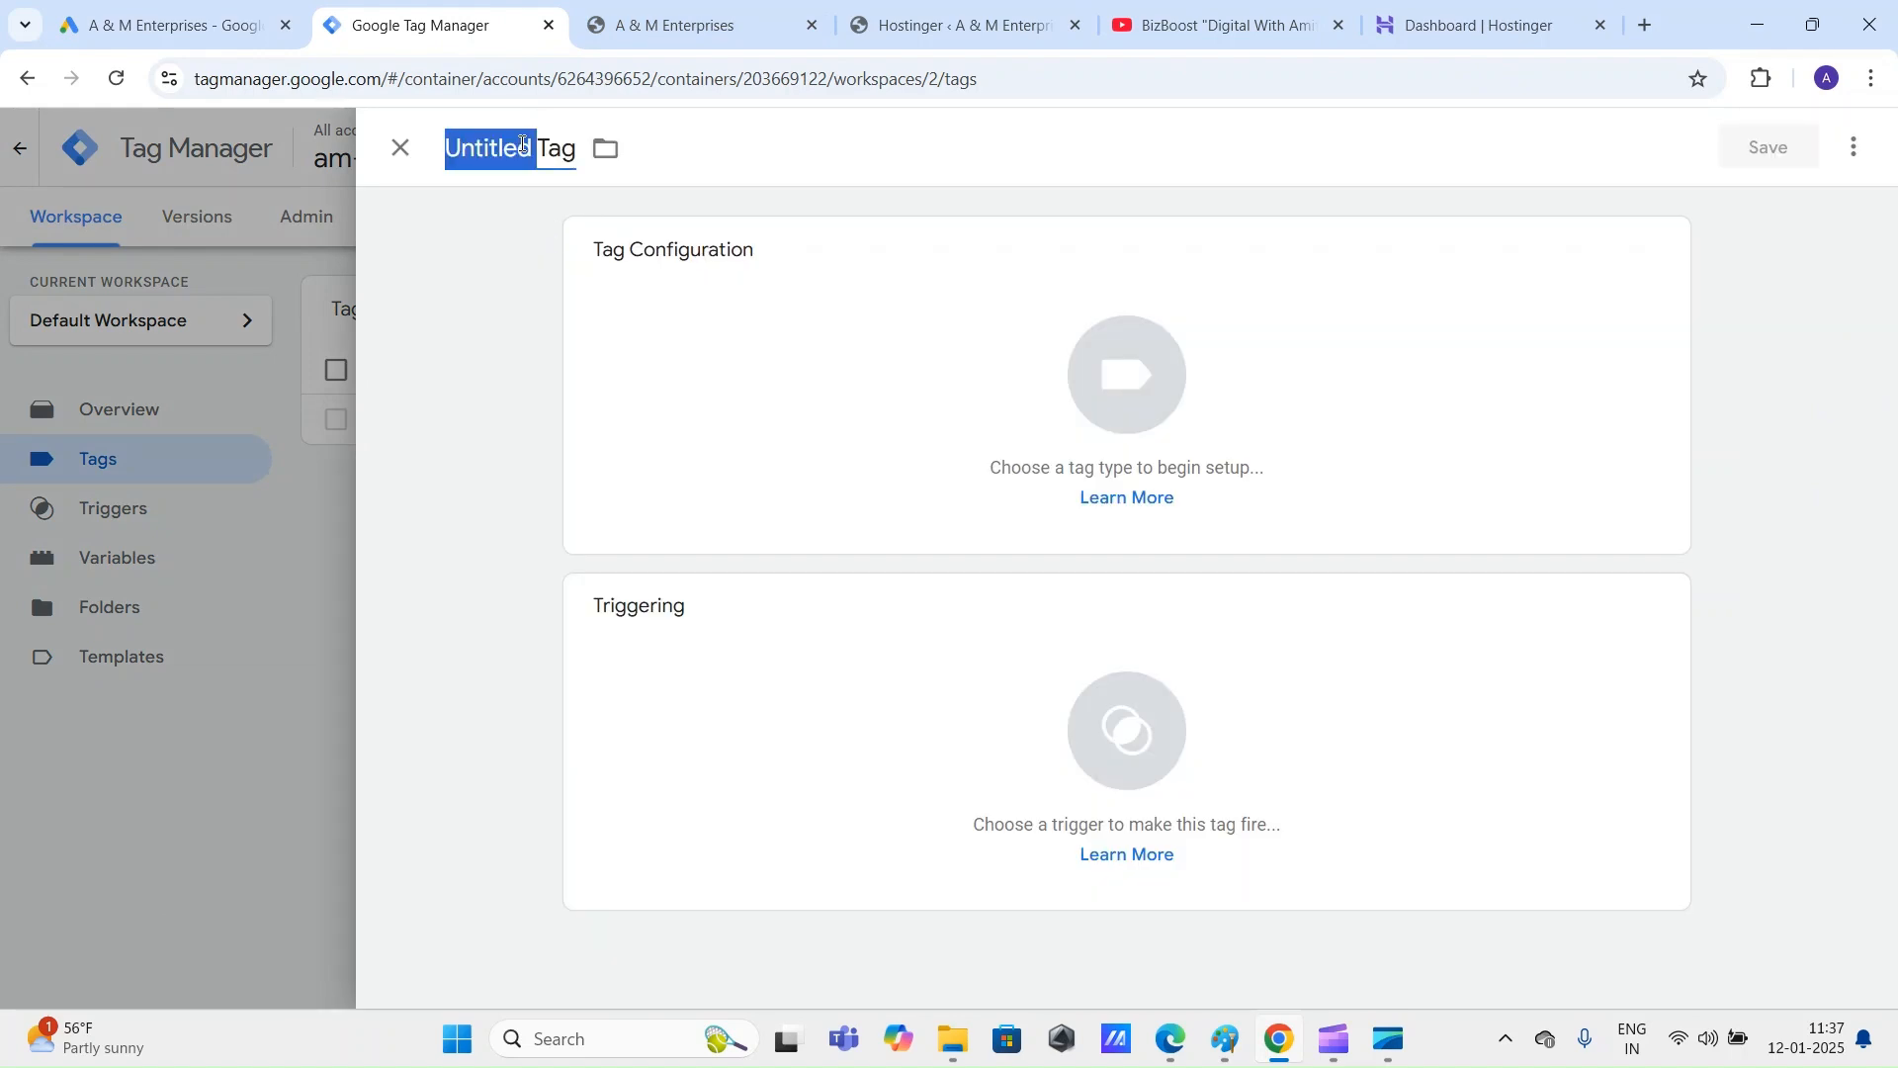
triple_click(571, 153)
text(google-)
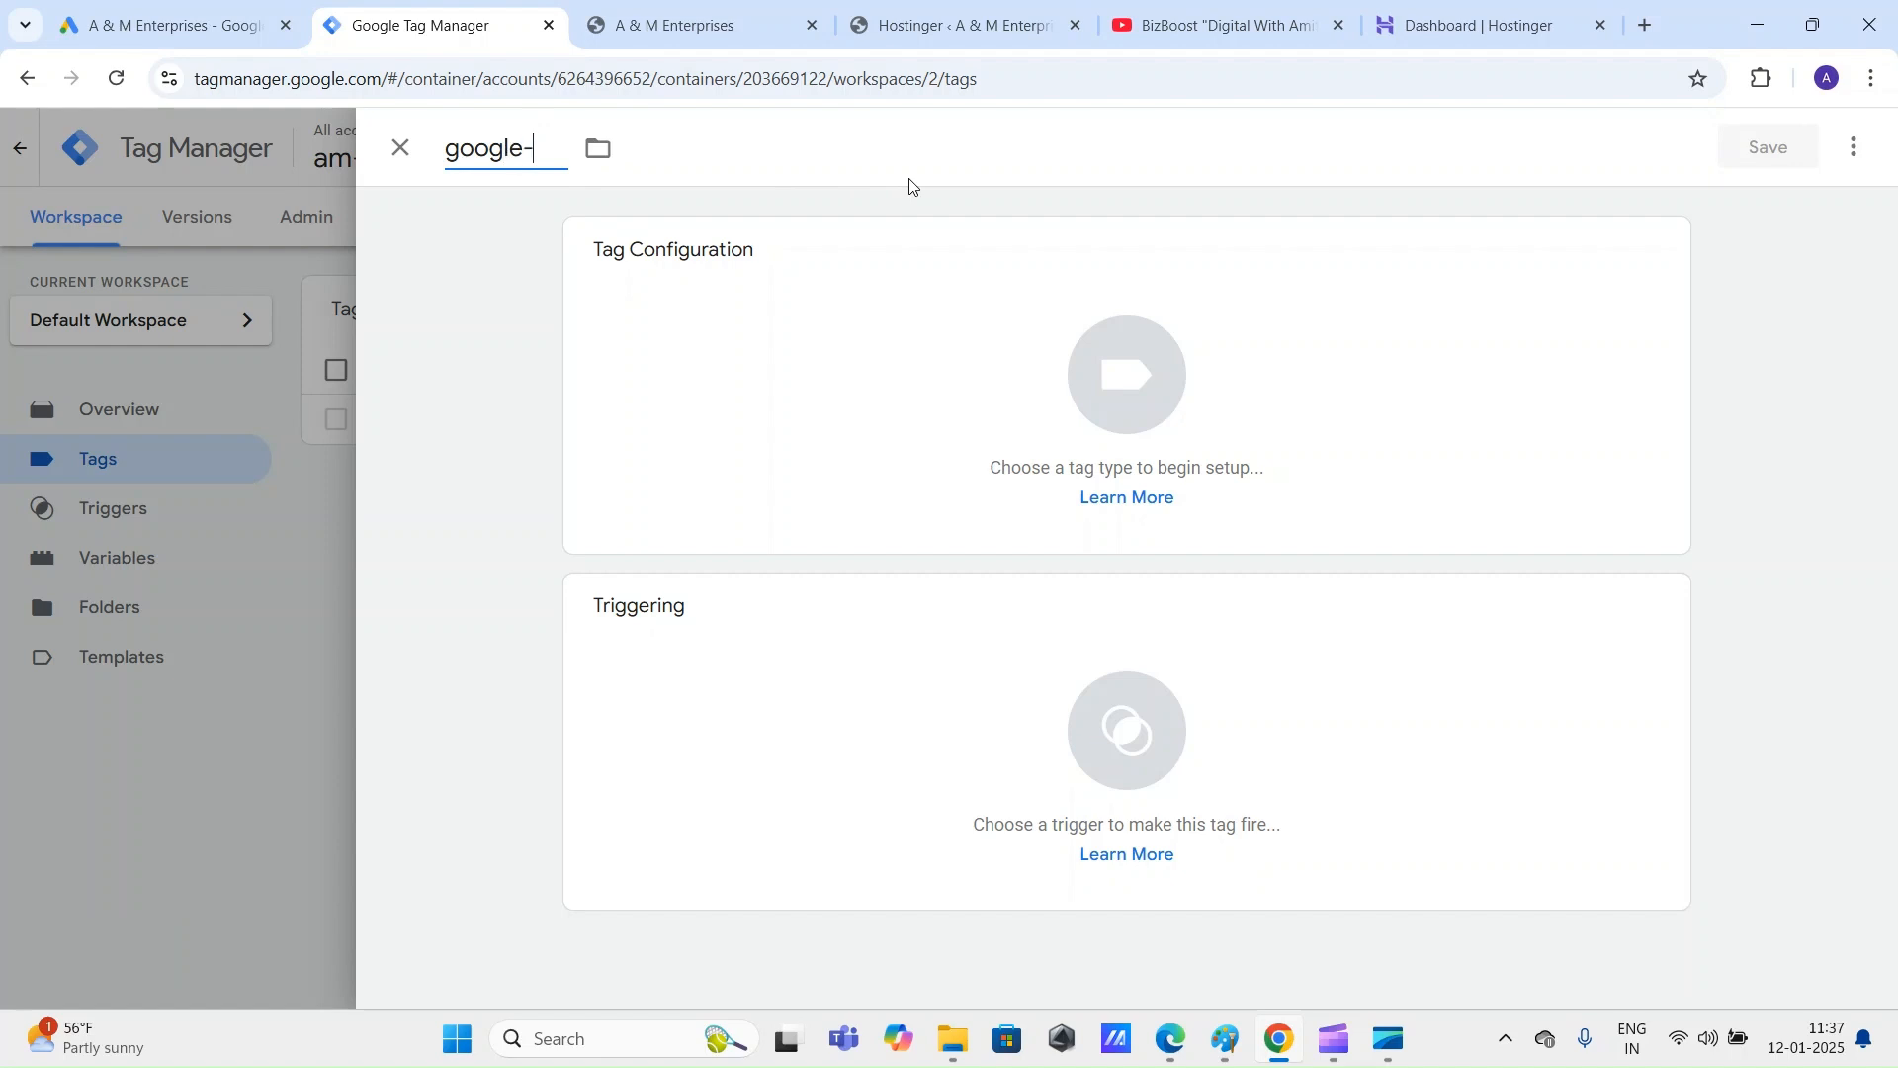
text(ads-remarketing)
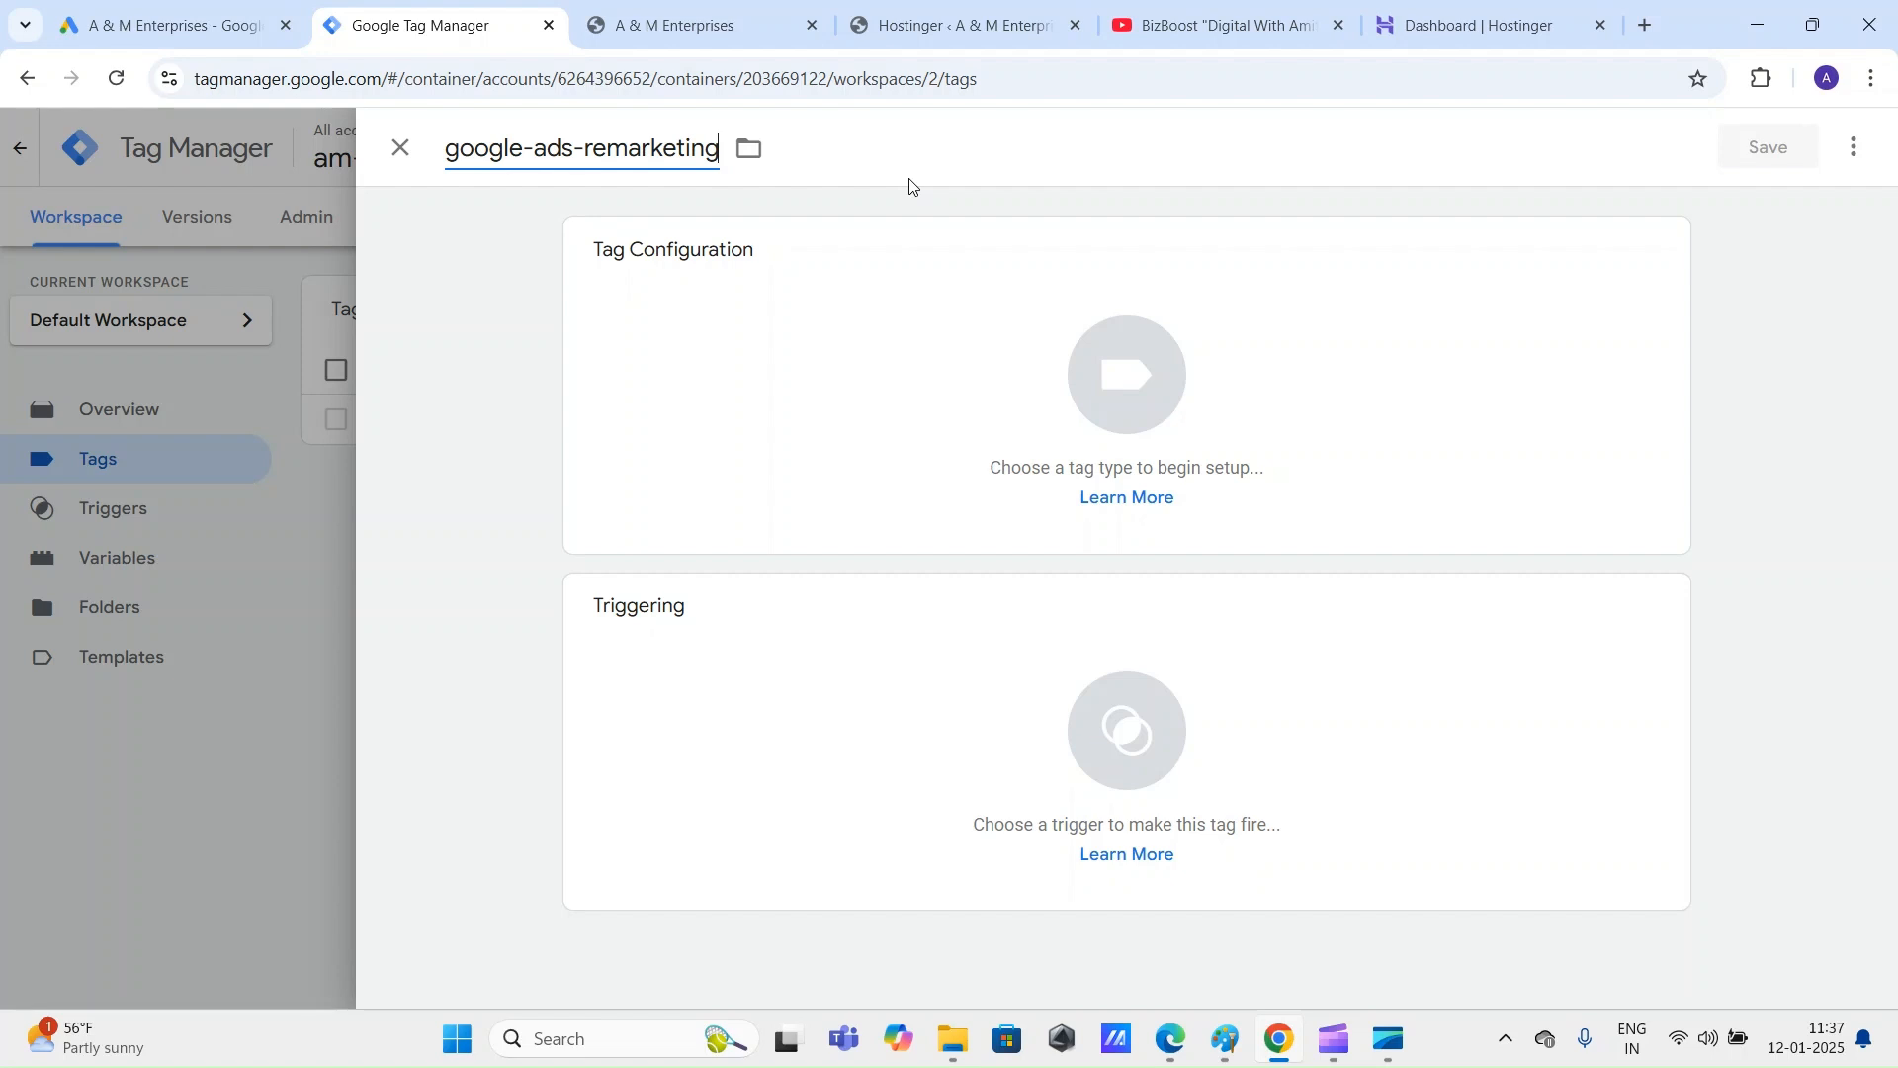
text(-tag)
click(1074, 157)
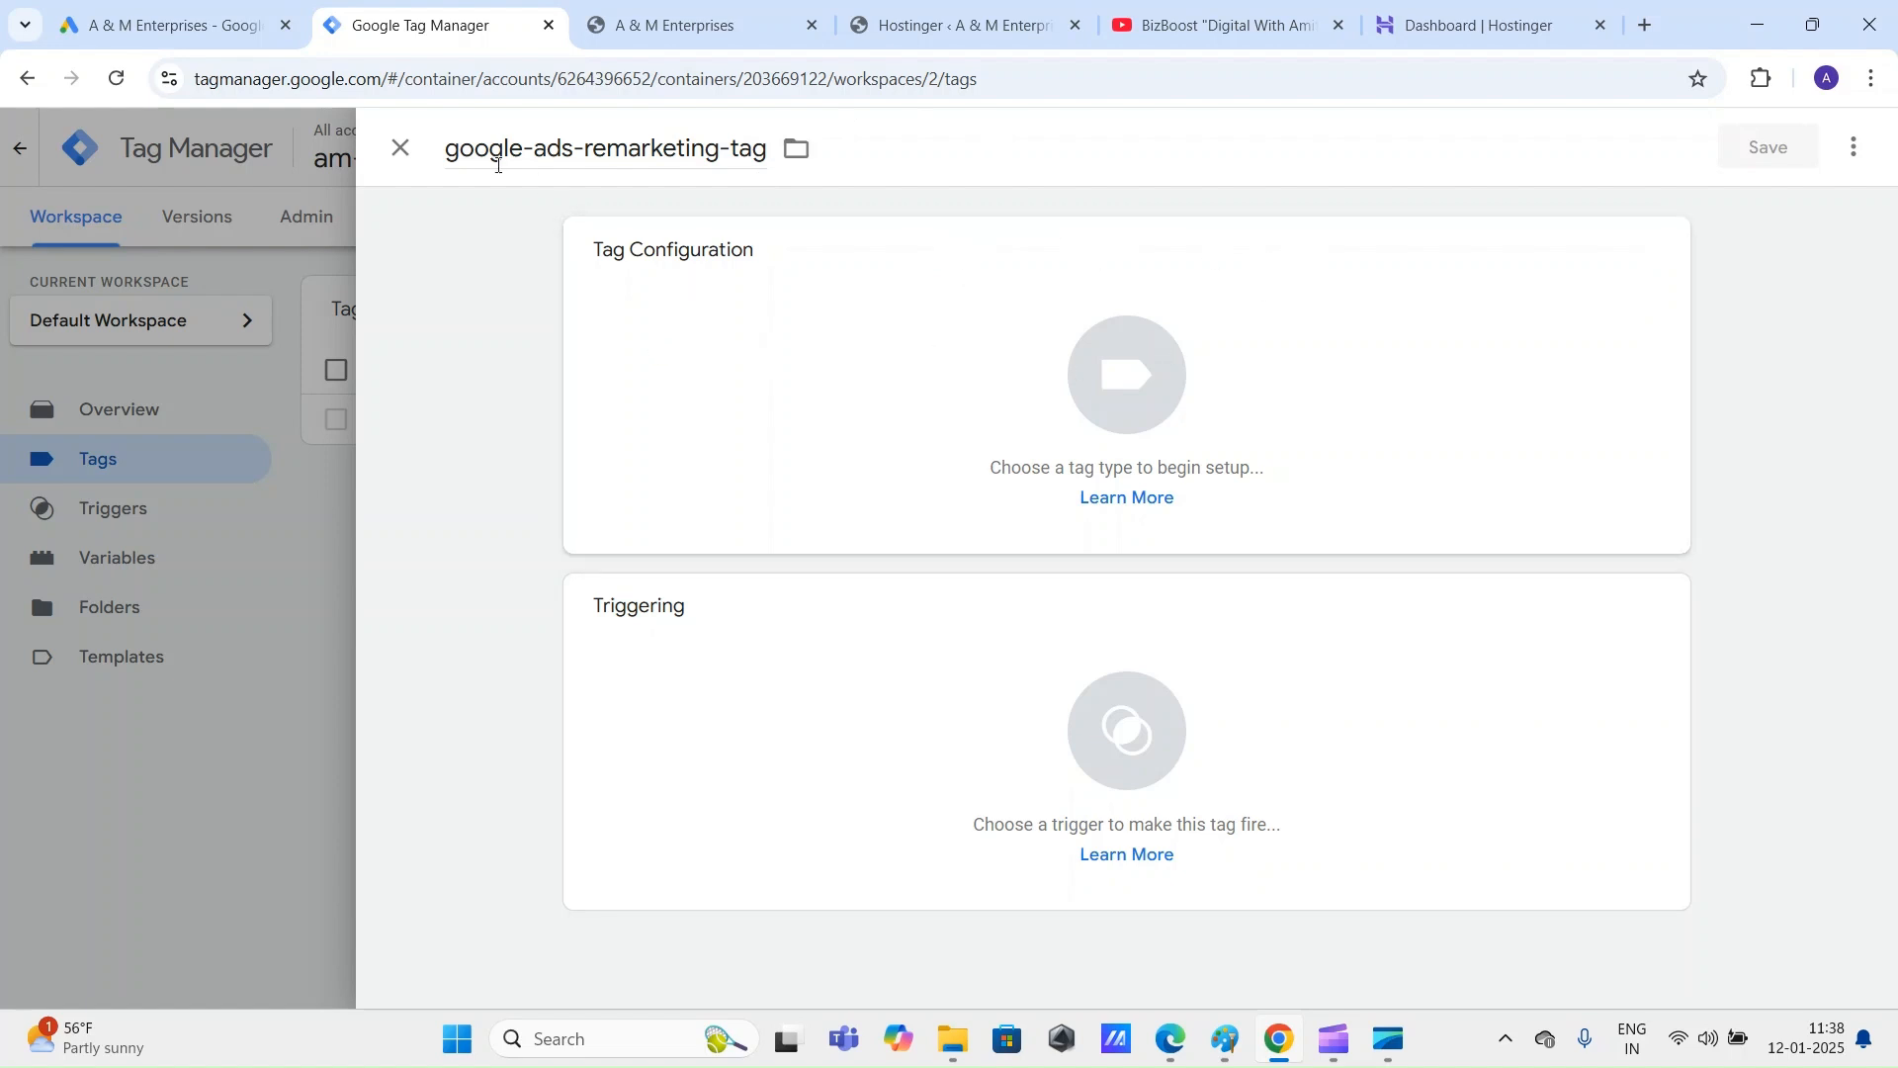
double_click(534, 148)
triple_click(648, 149)
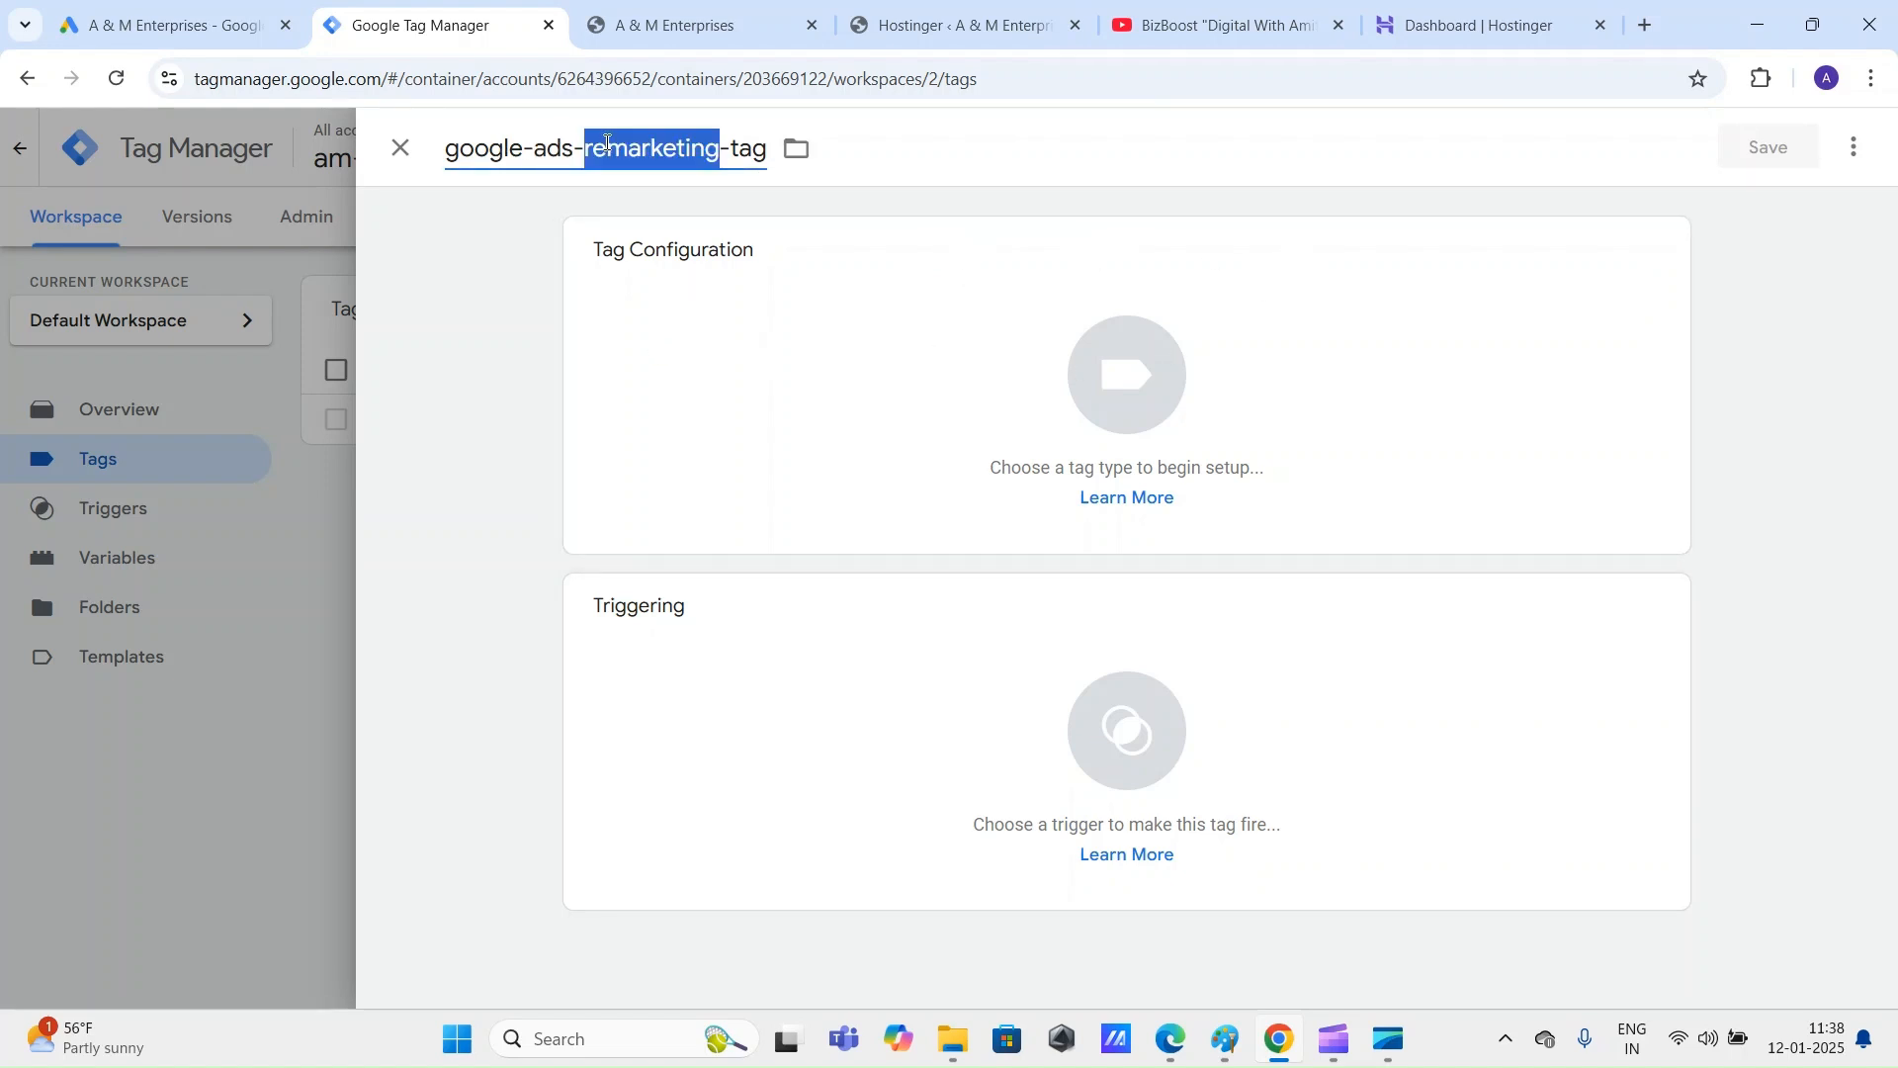
click(1037, 133)
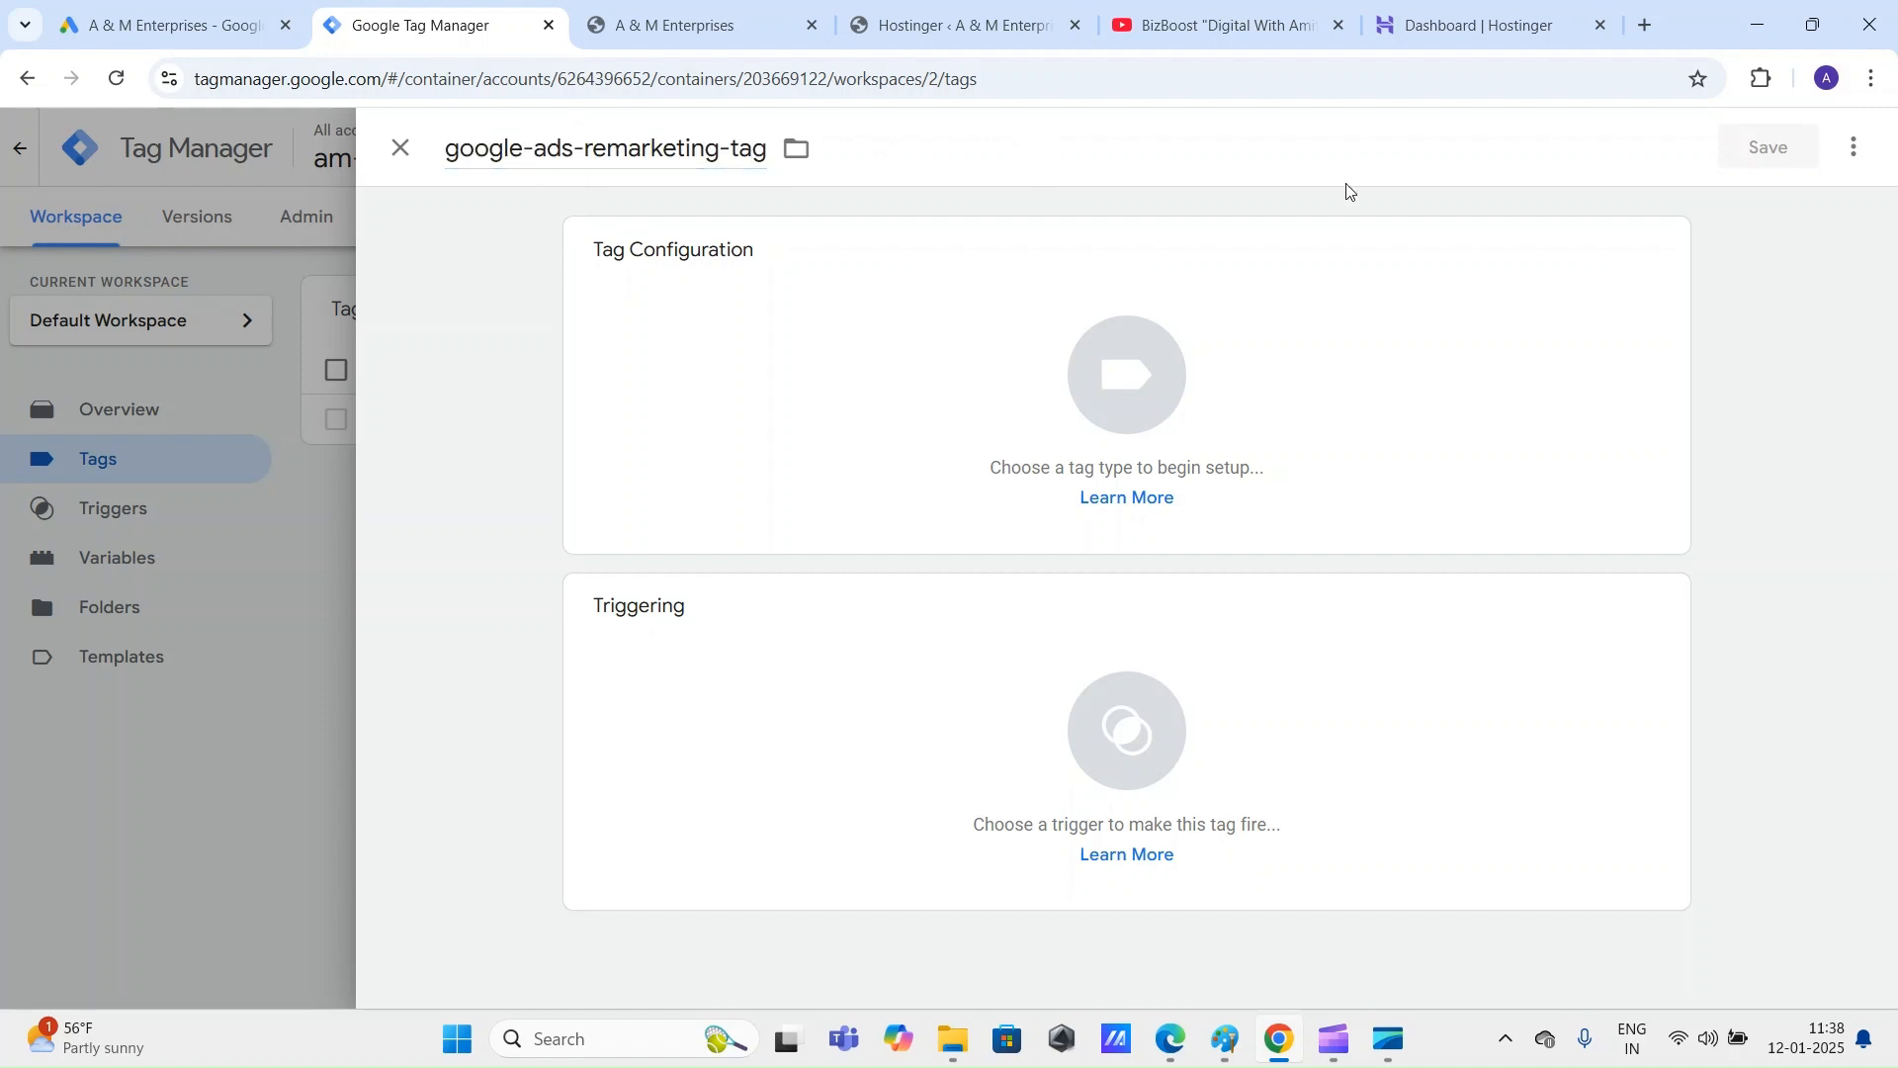
Step: Set the tag type to Google Ads Remarketing and check the conversion linker notice in the tag configuration
click(1145, 388)
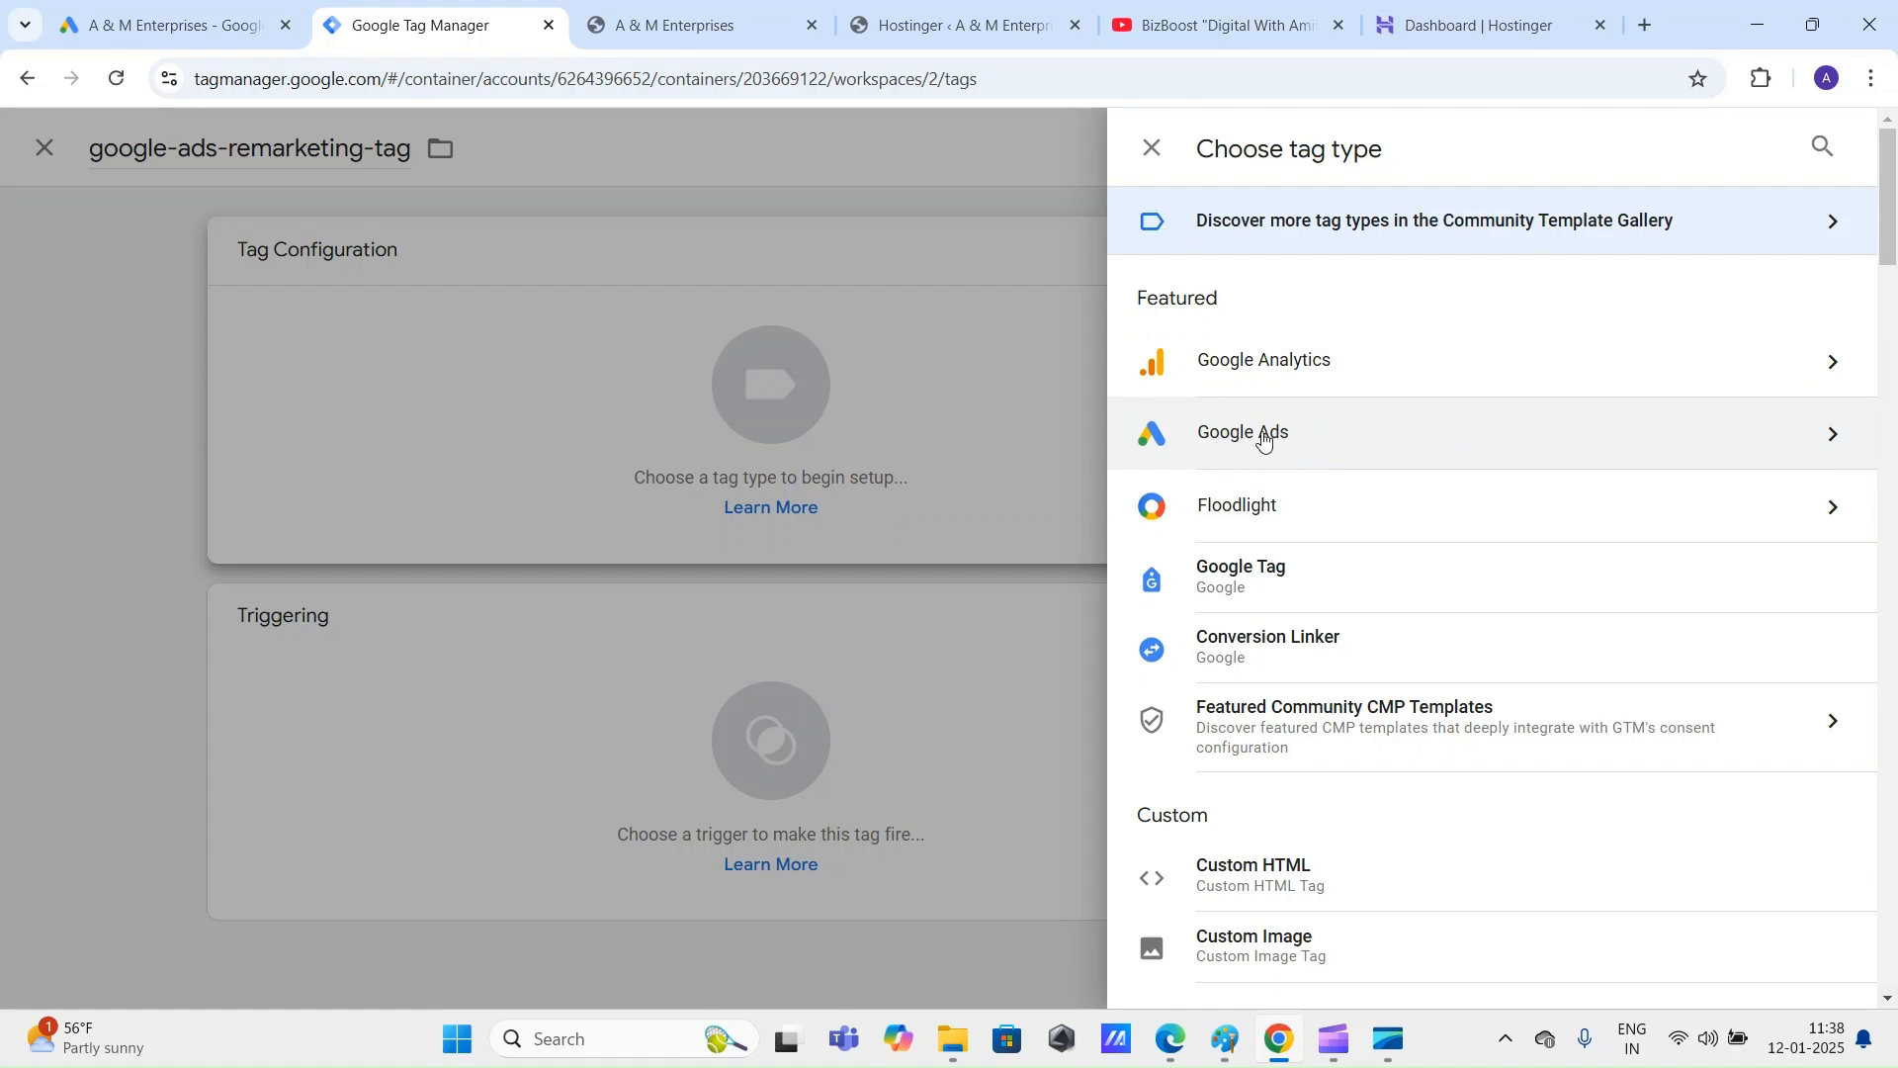
click(1264, 440)
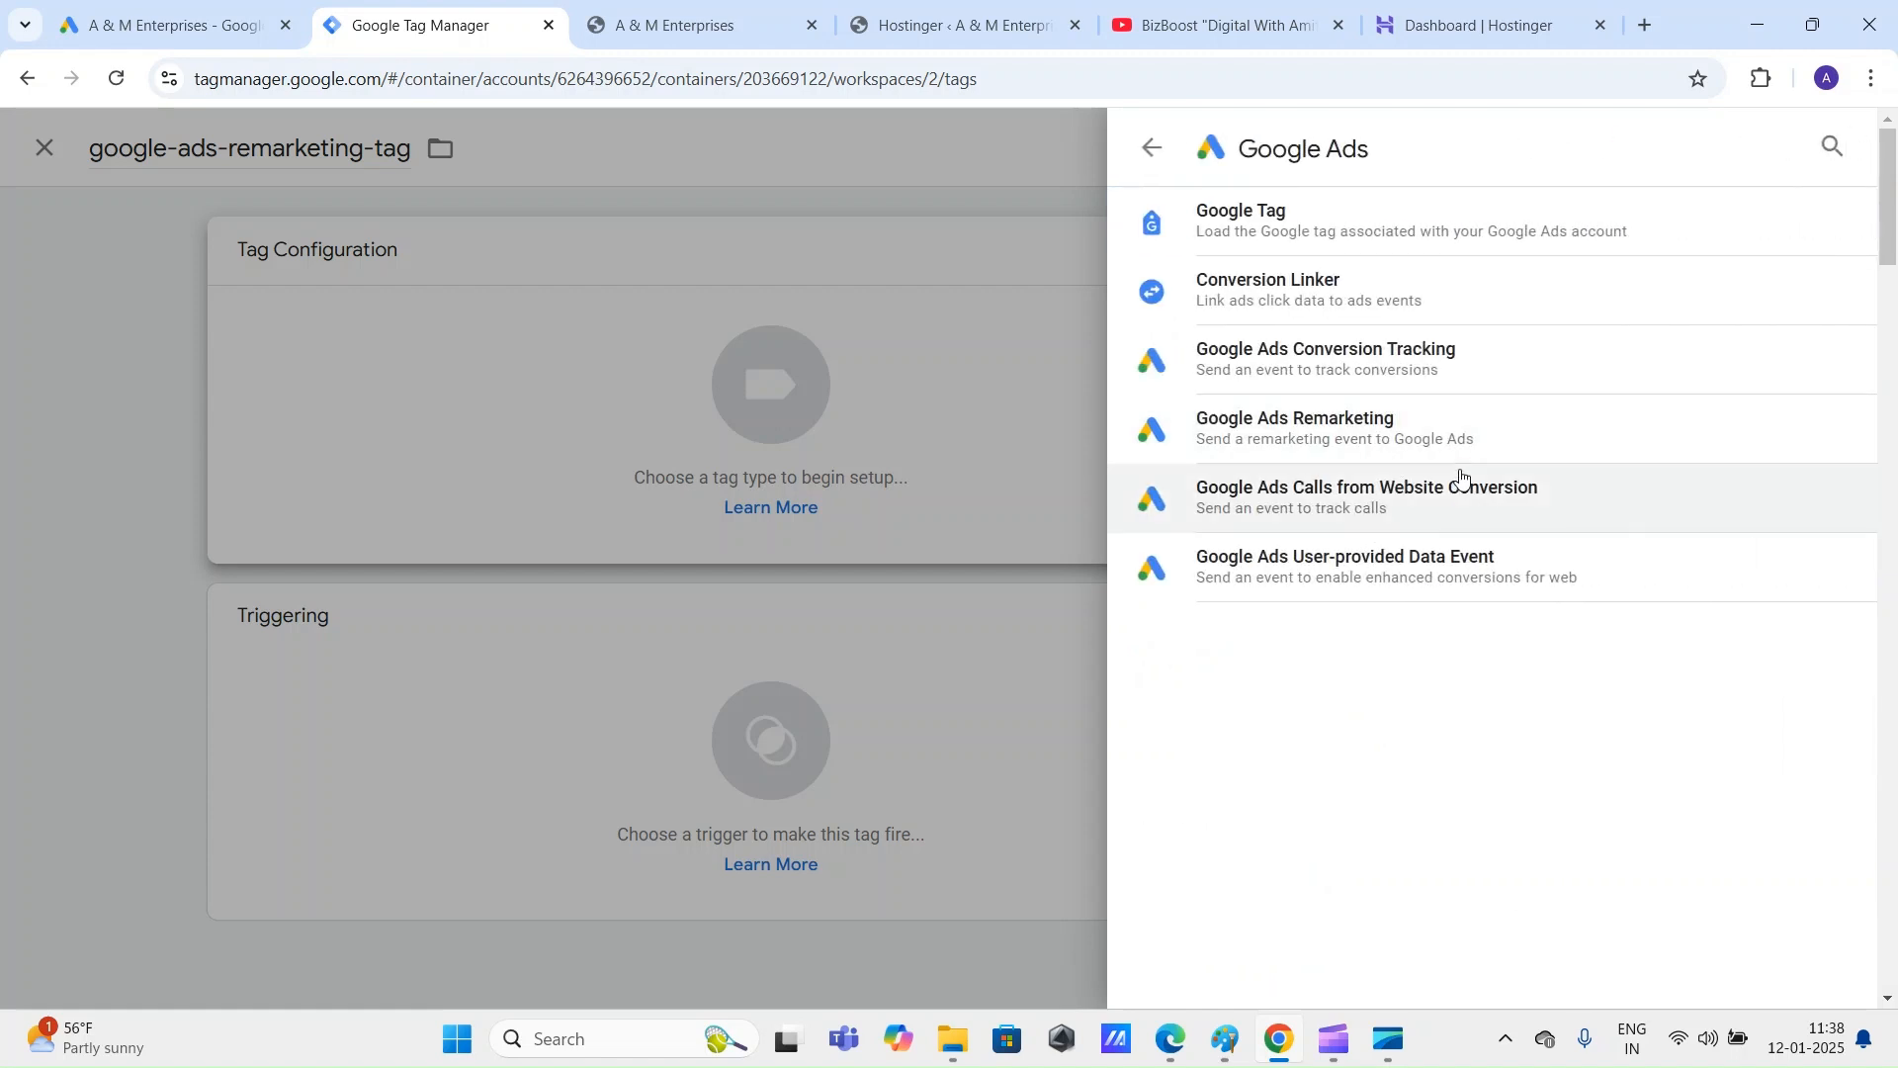
click(1315, 435)
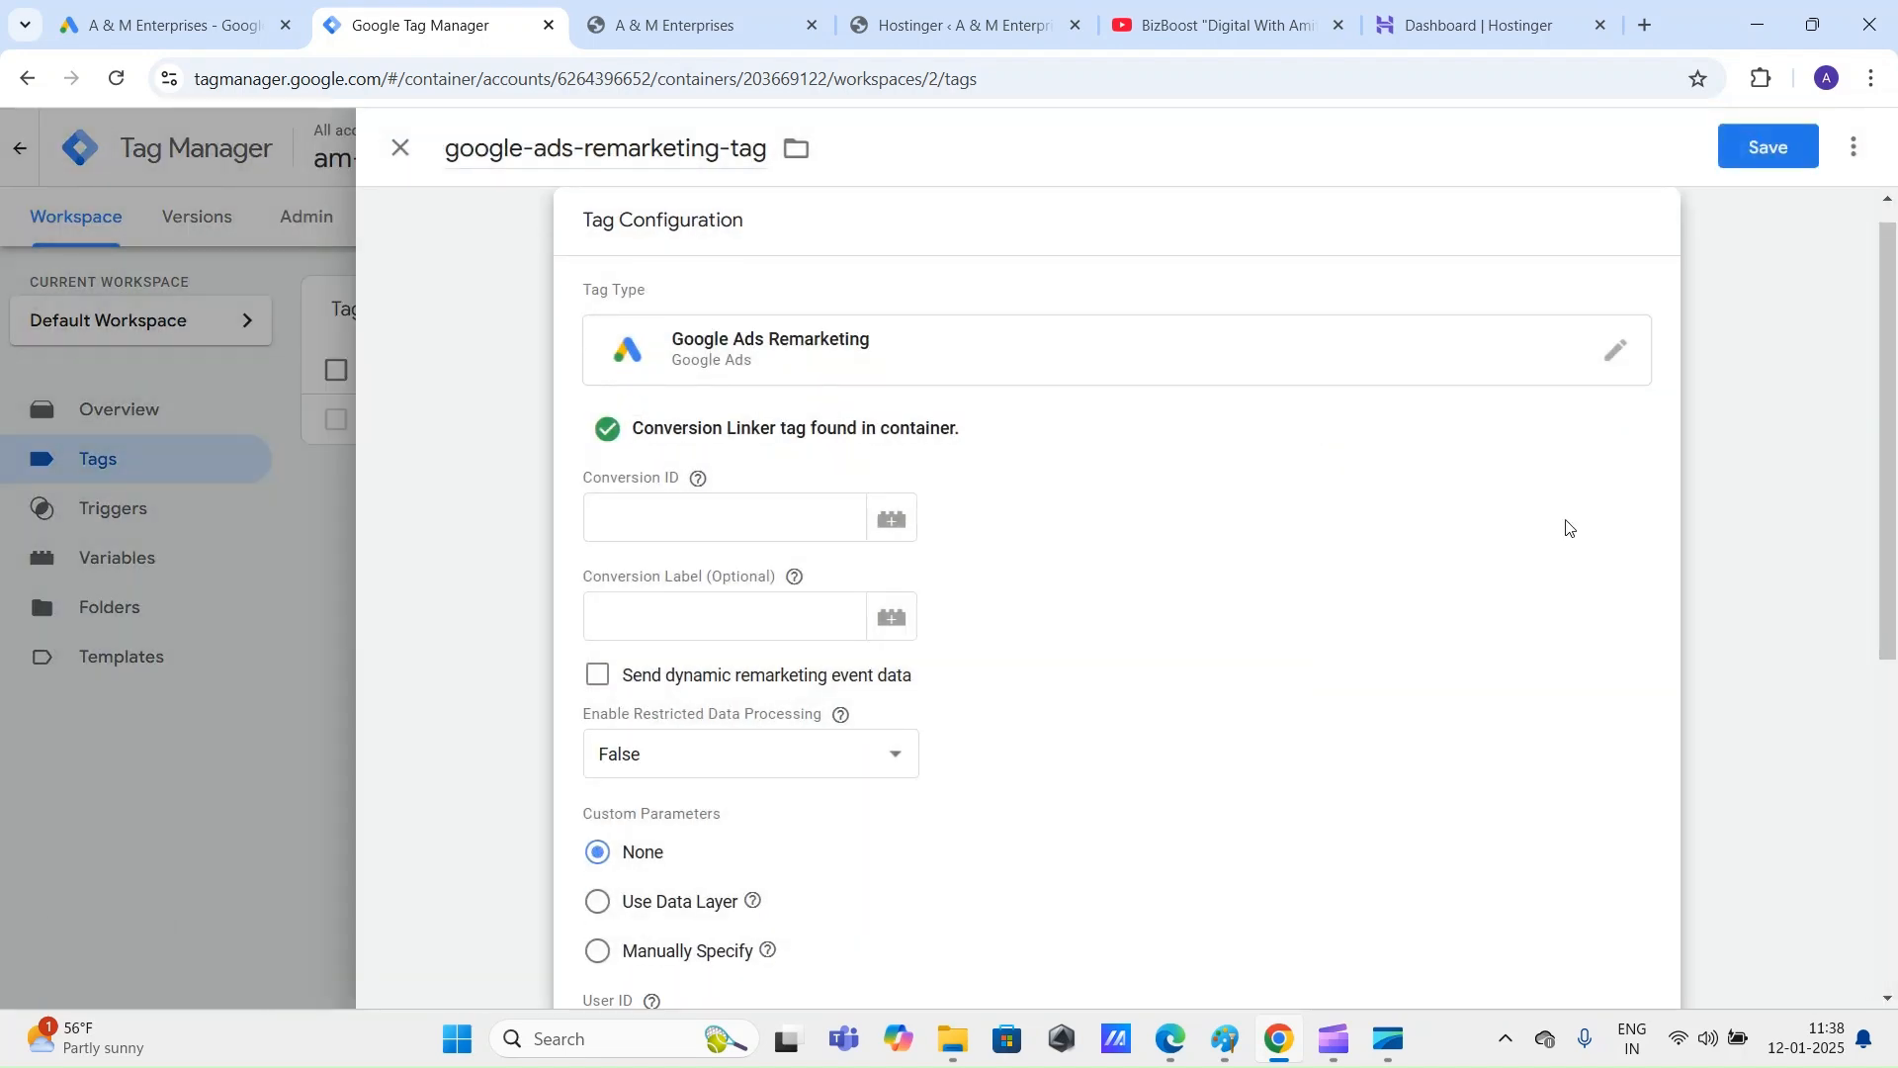
drag(1888, 441, 1893, 321)
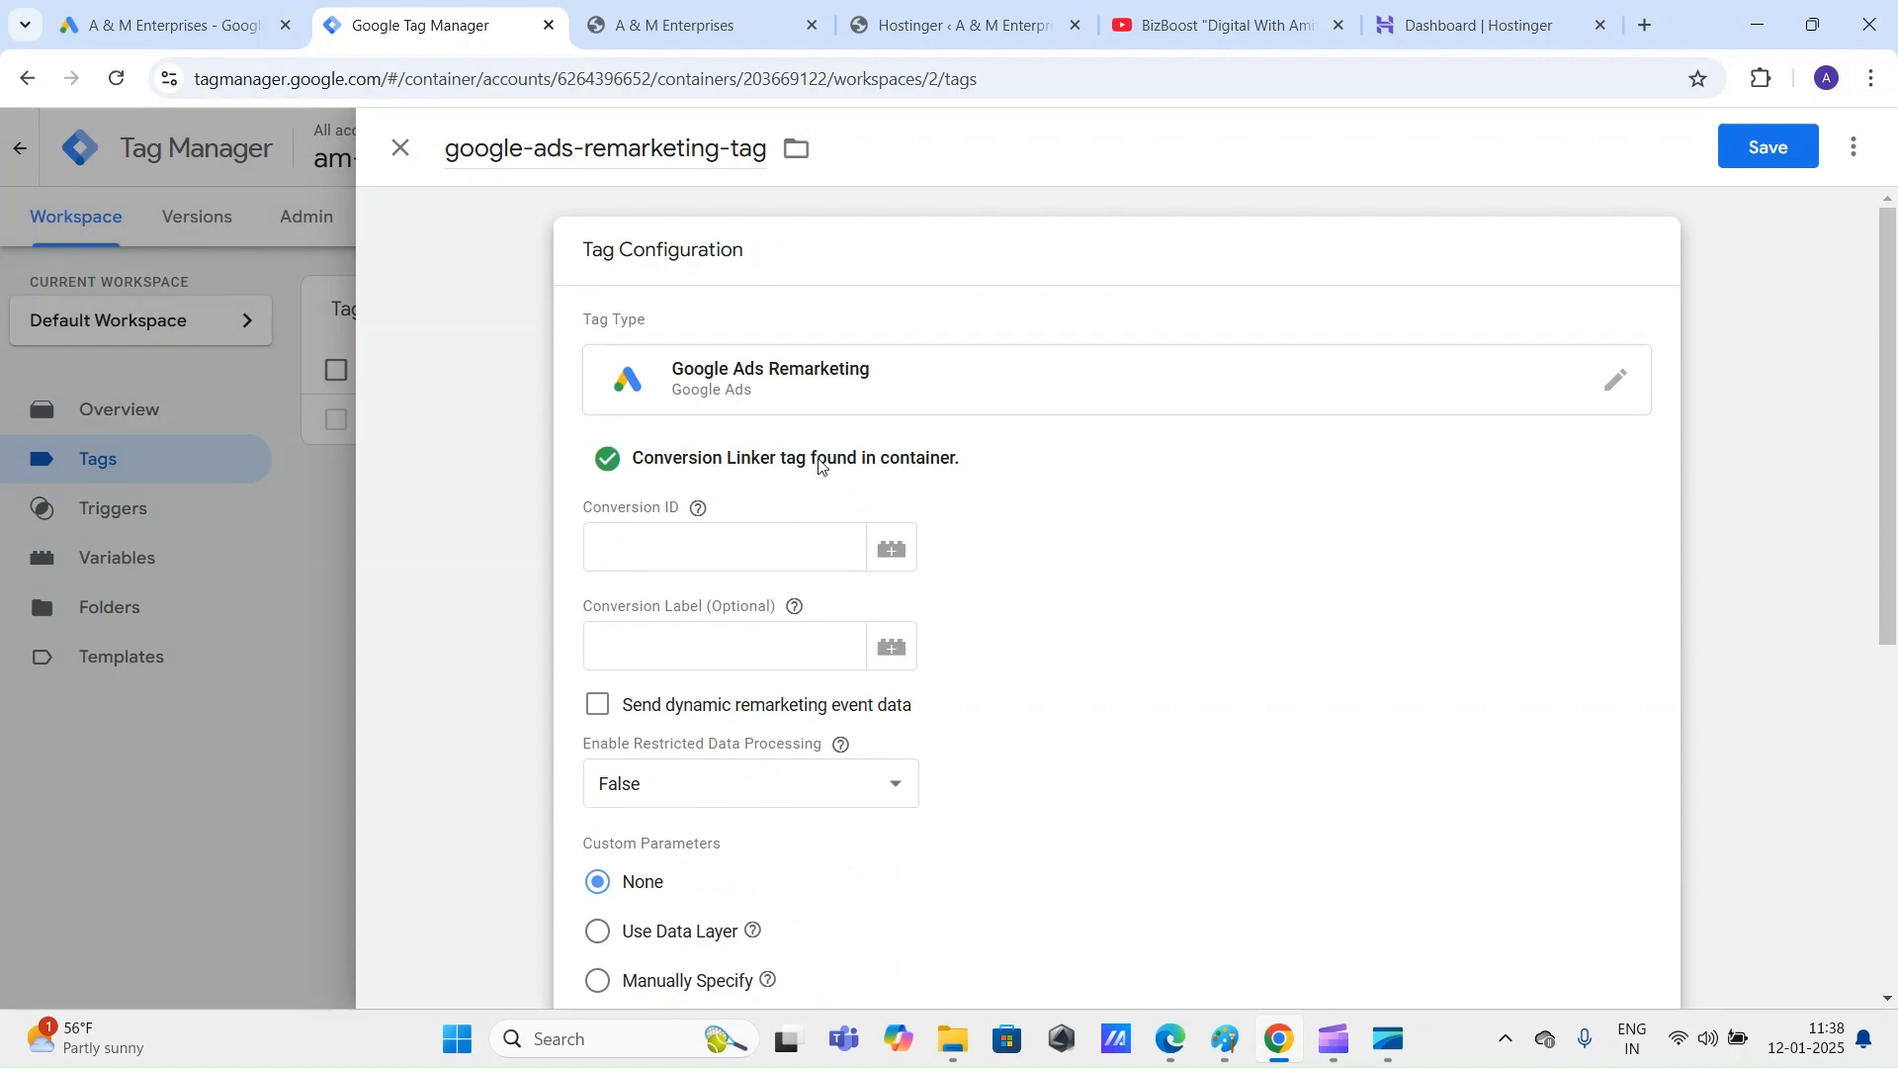
drag(964, 479, 637, 463)
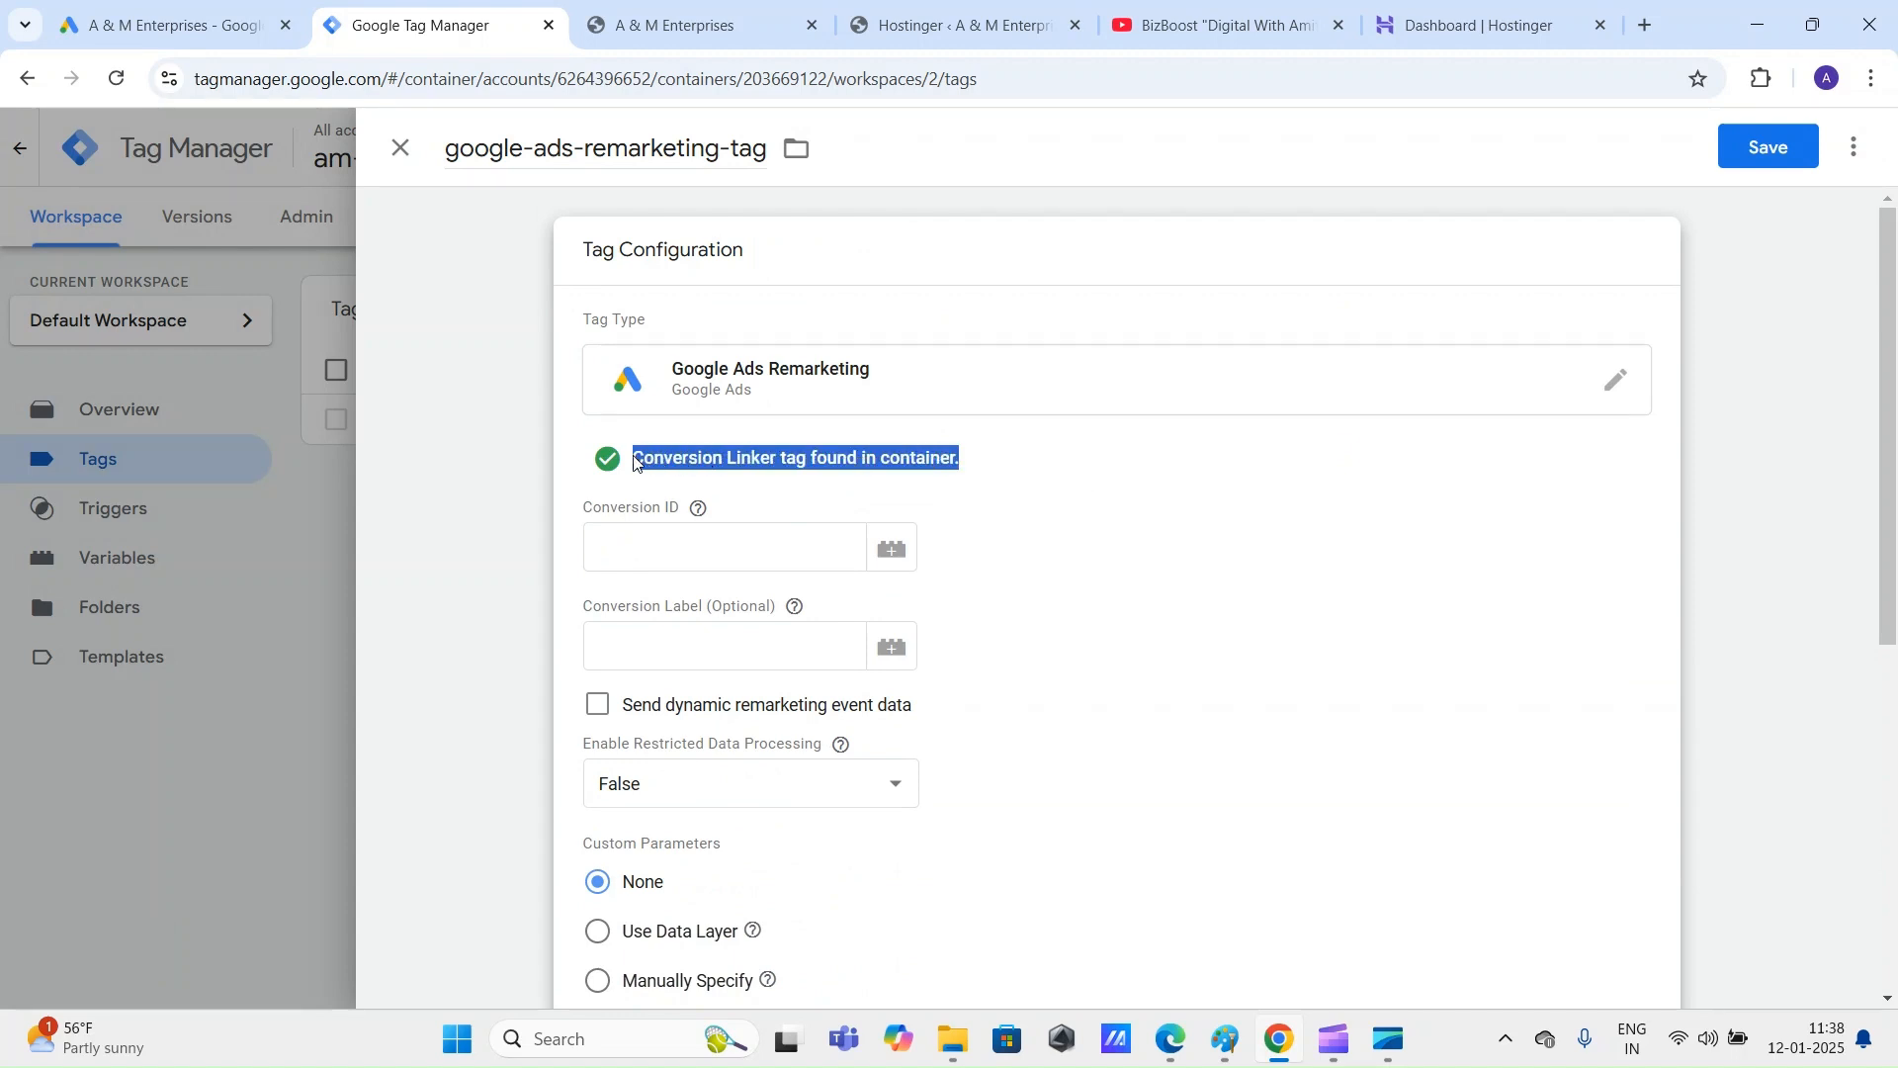
click(1356, 455)
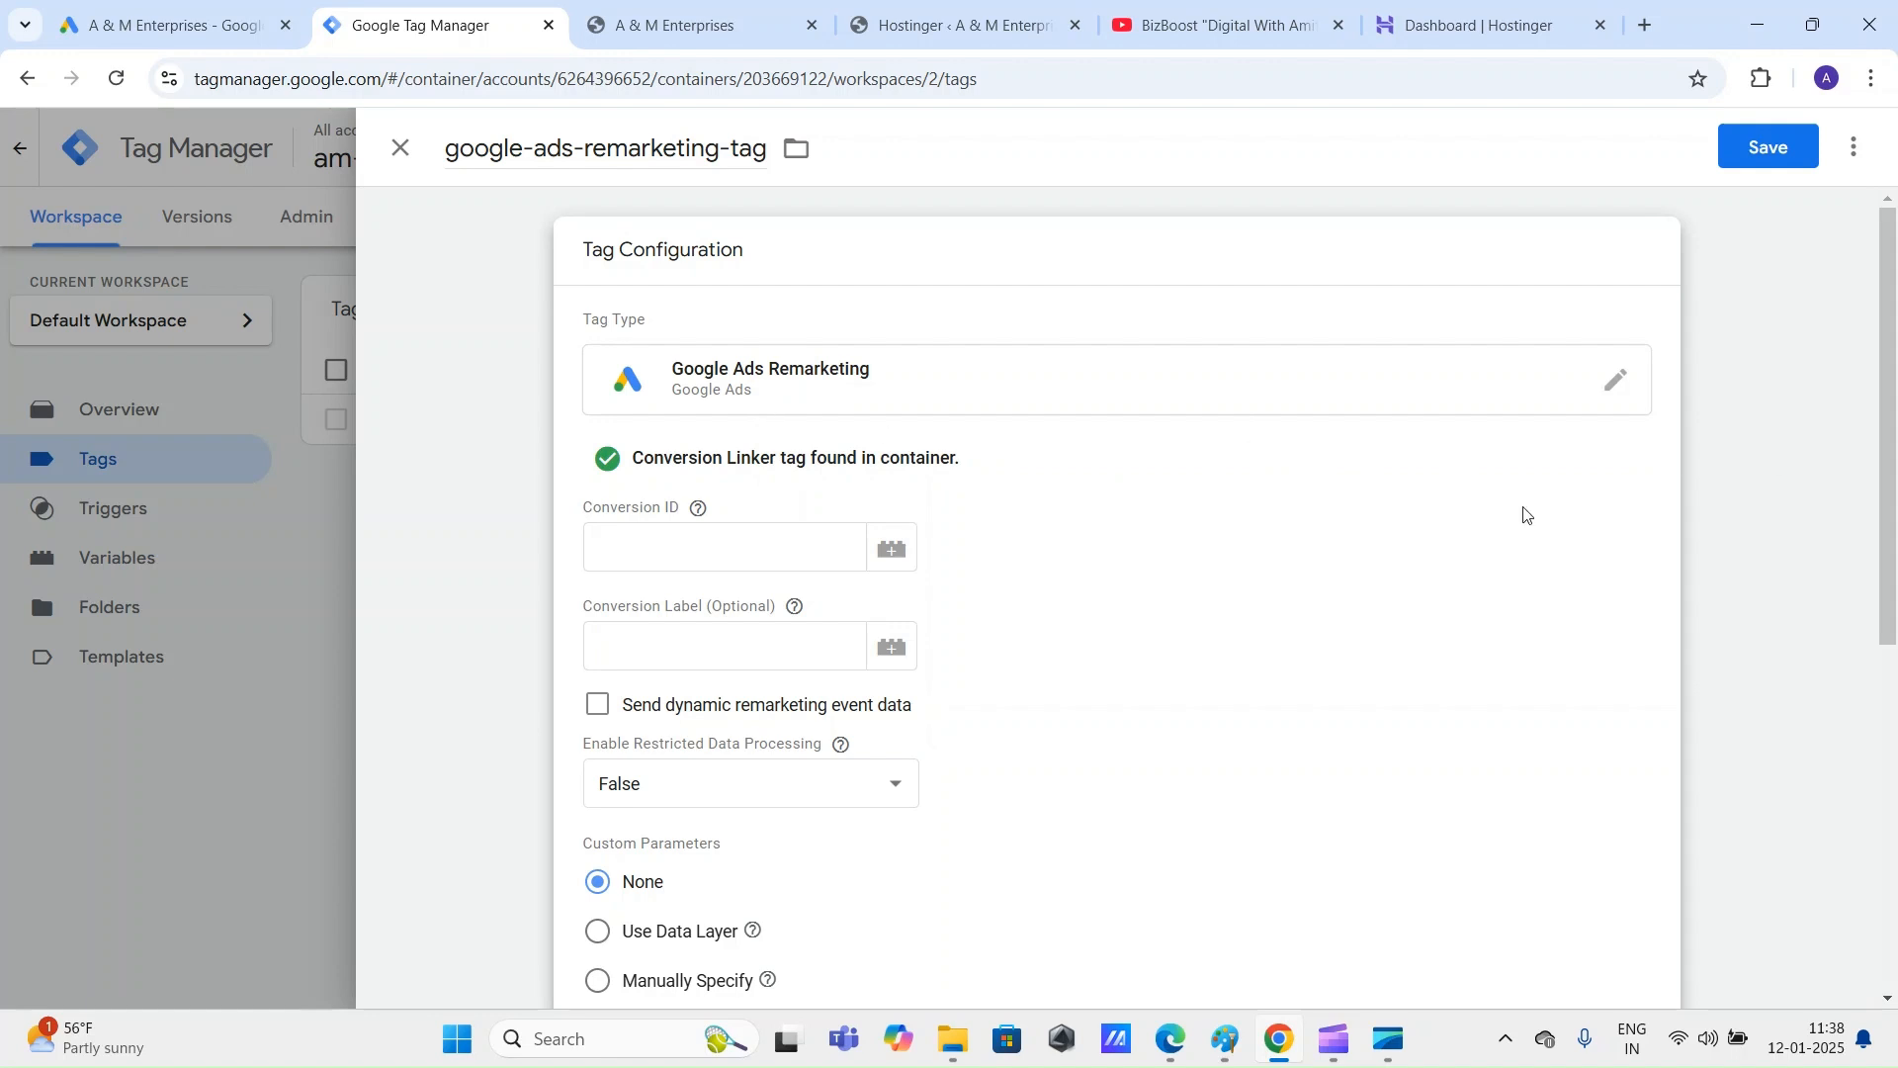
Step: Focus the tag's empty Conversion ID field, switch to Google Ads and copy the conversion ID from the Google Tag Manager setup instructions
scroll(1612, 523, down, 2)
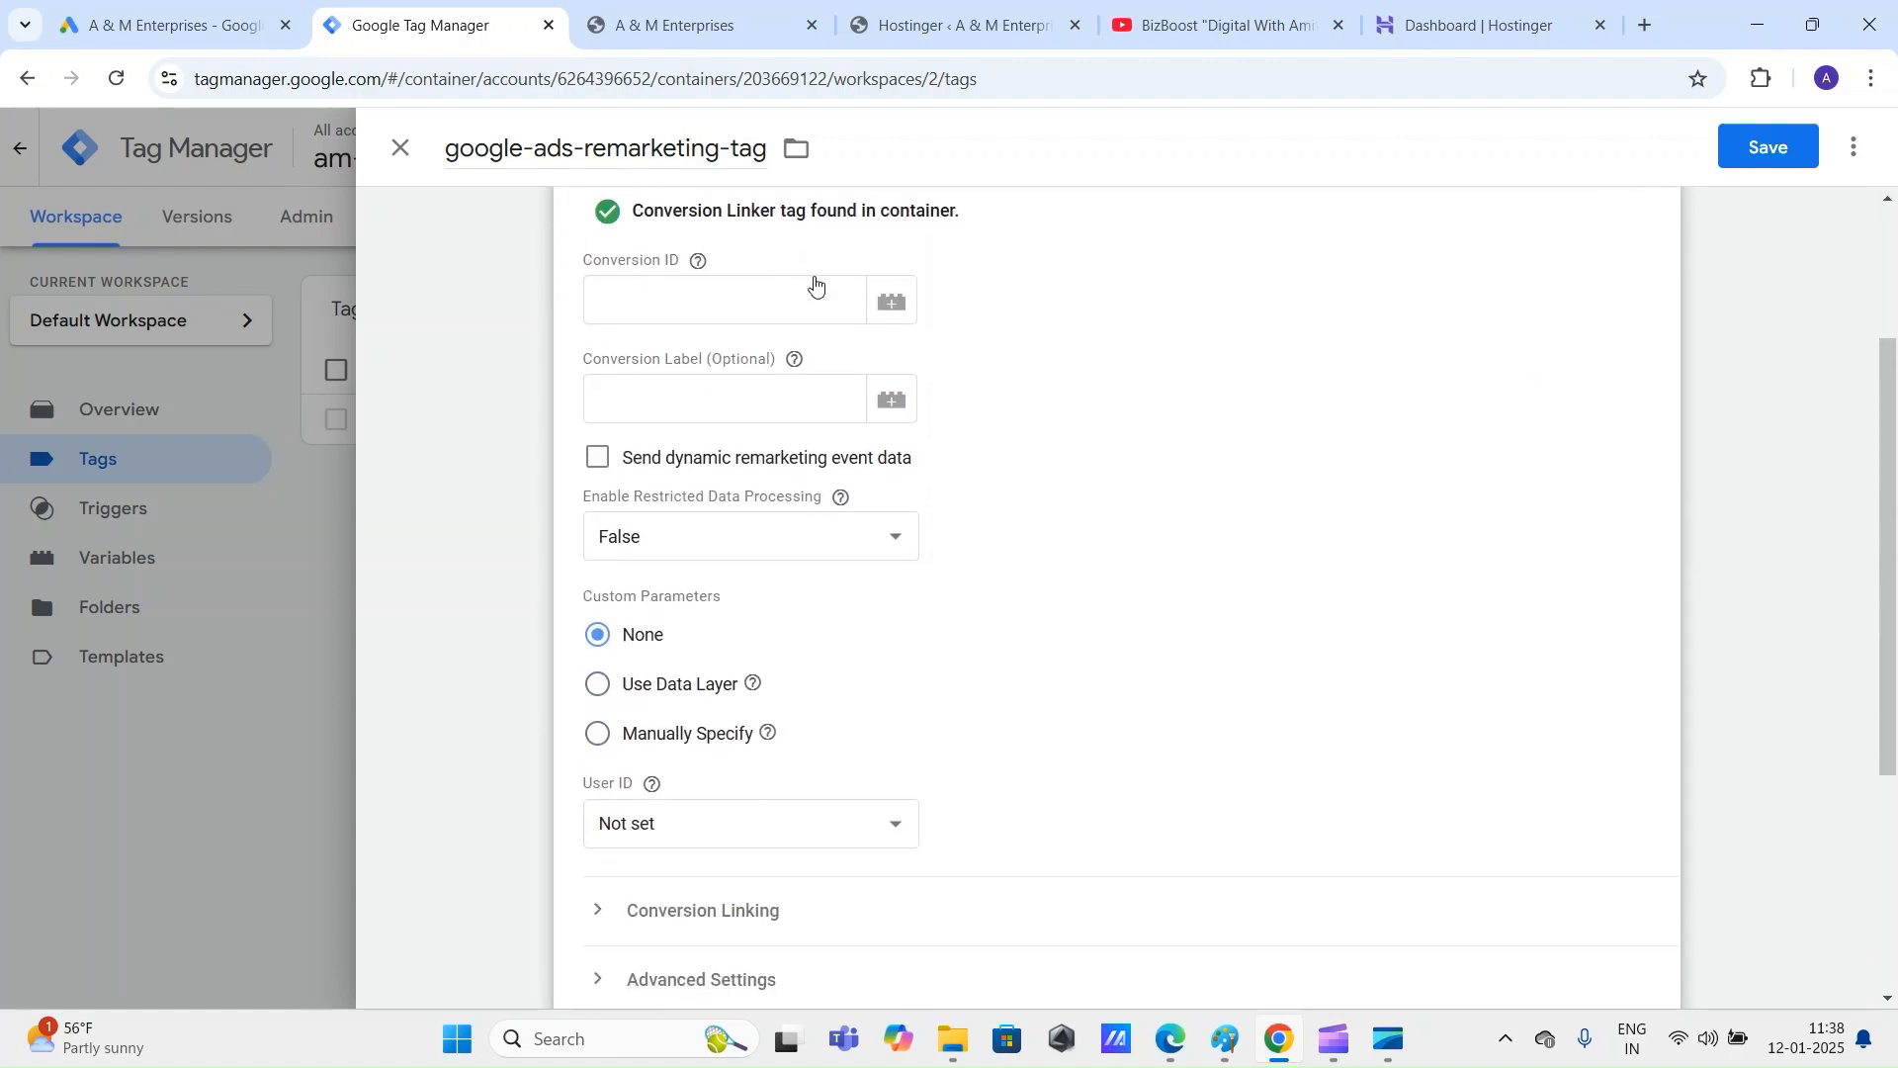
click(741, 302)
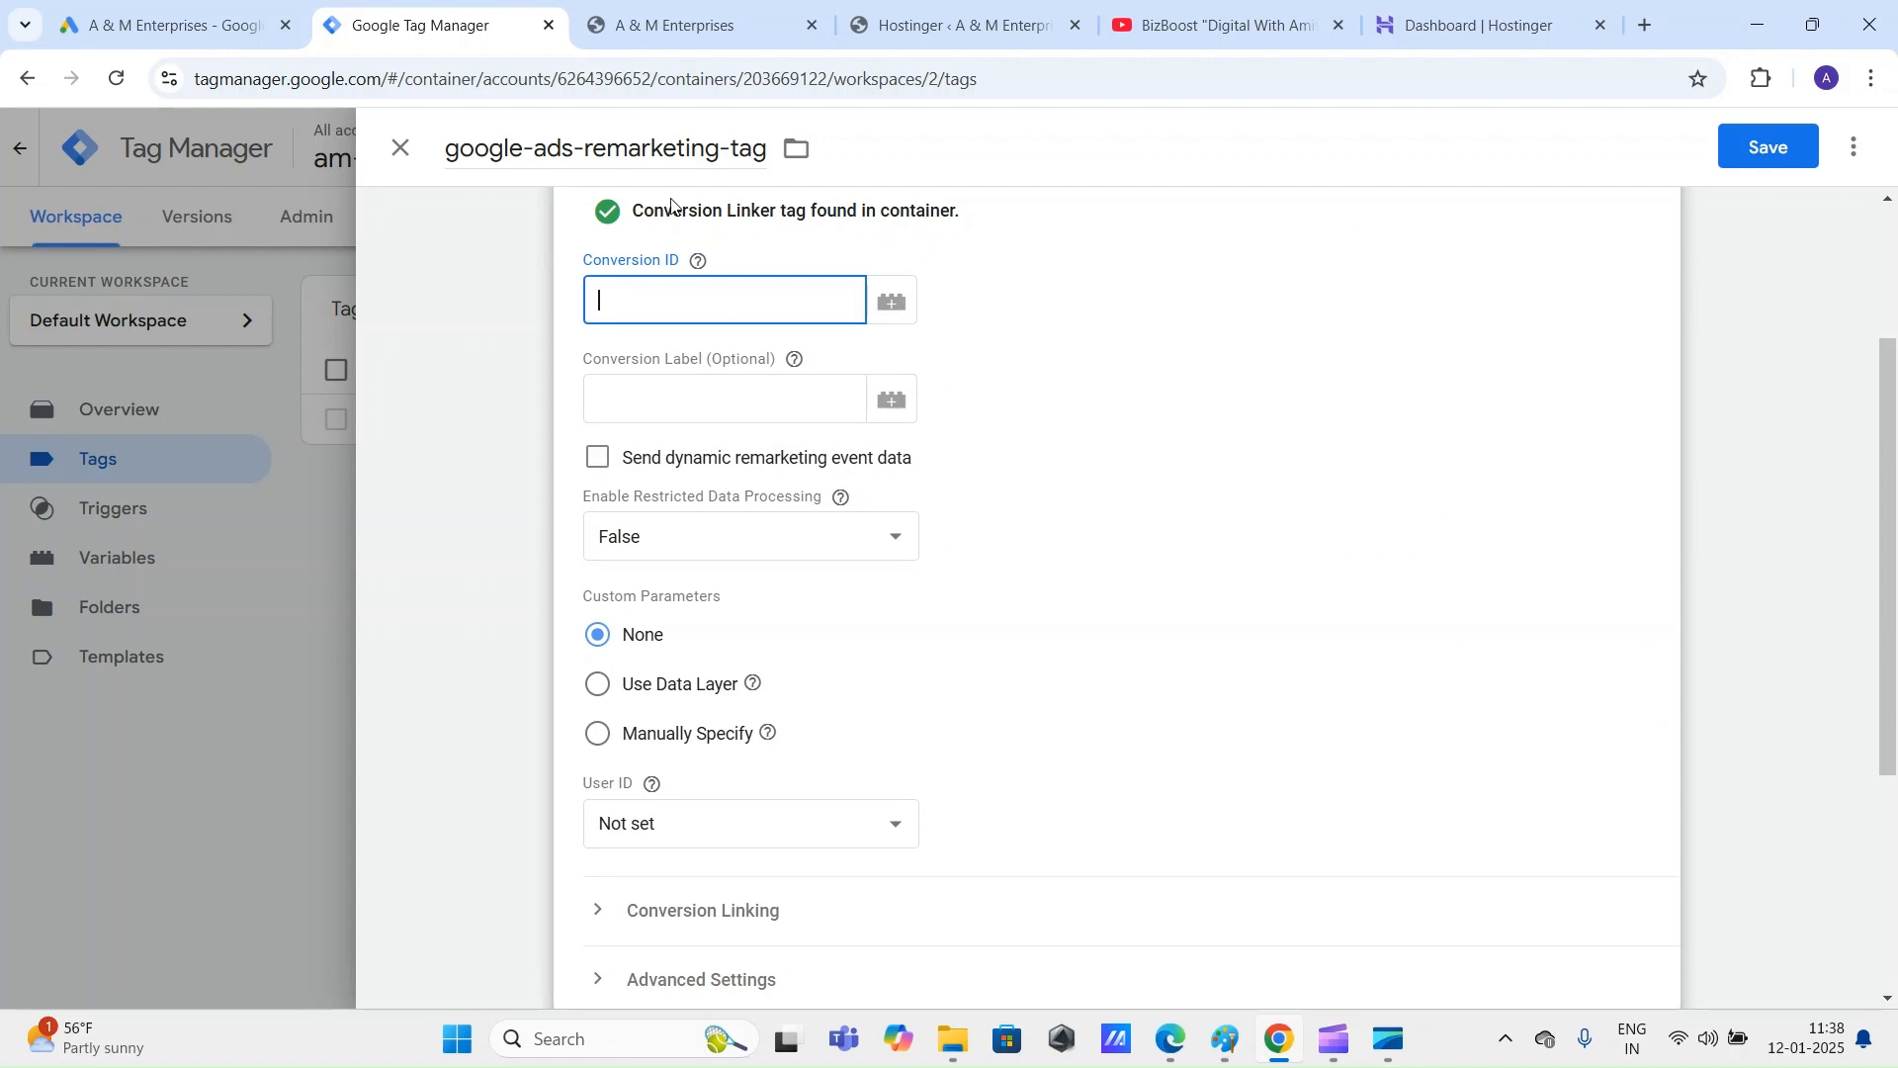
click(262, 12)
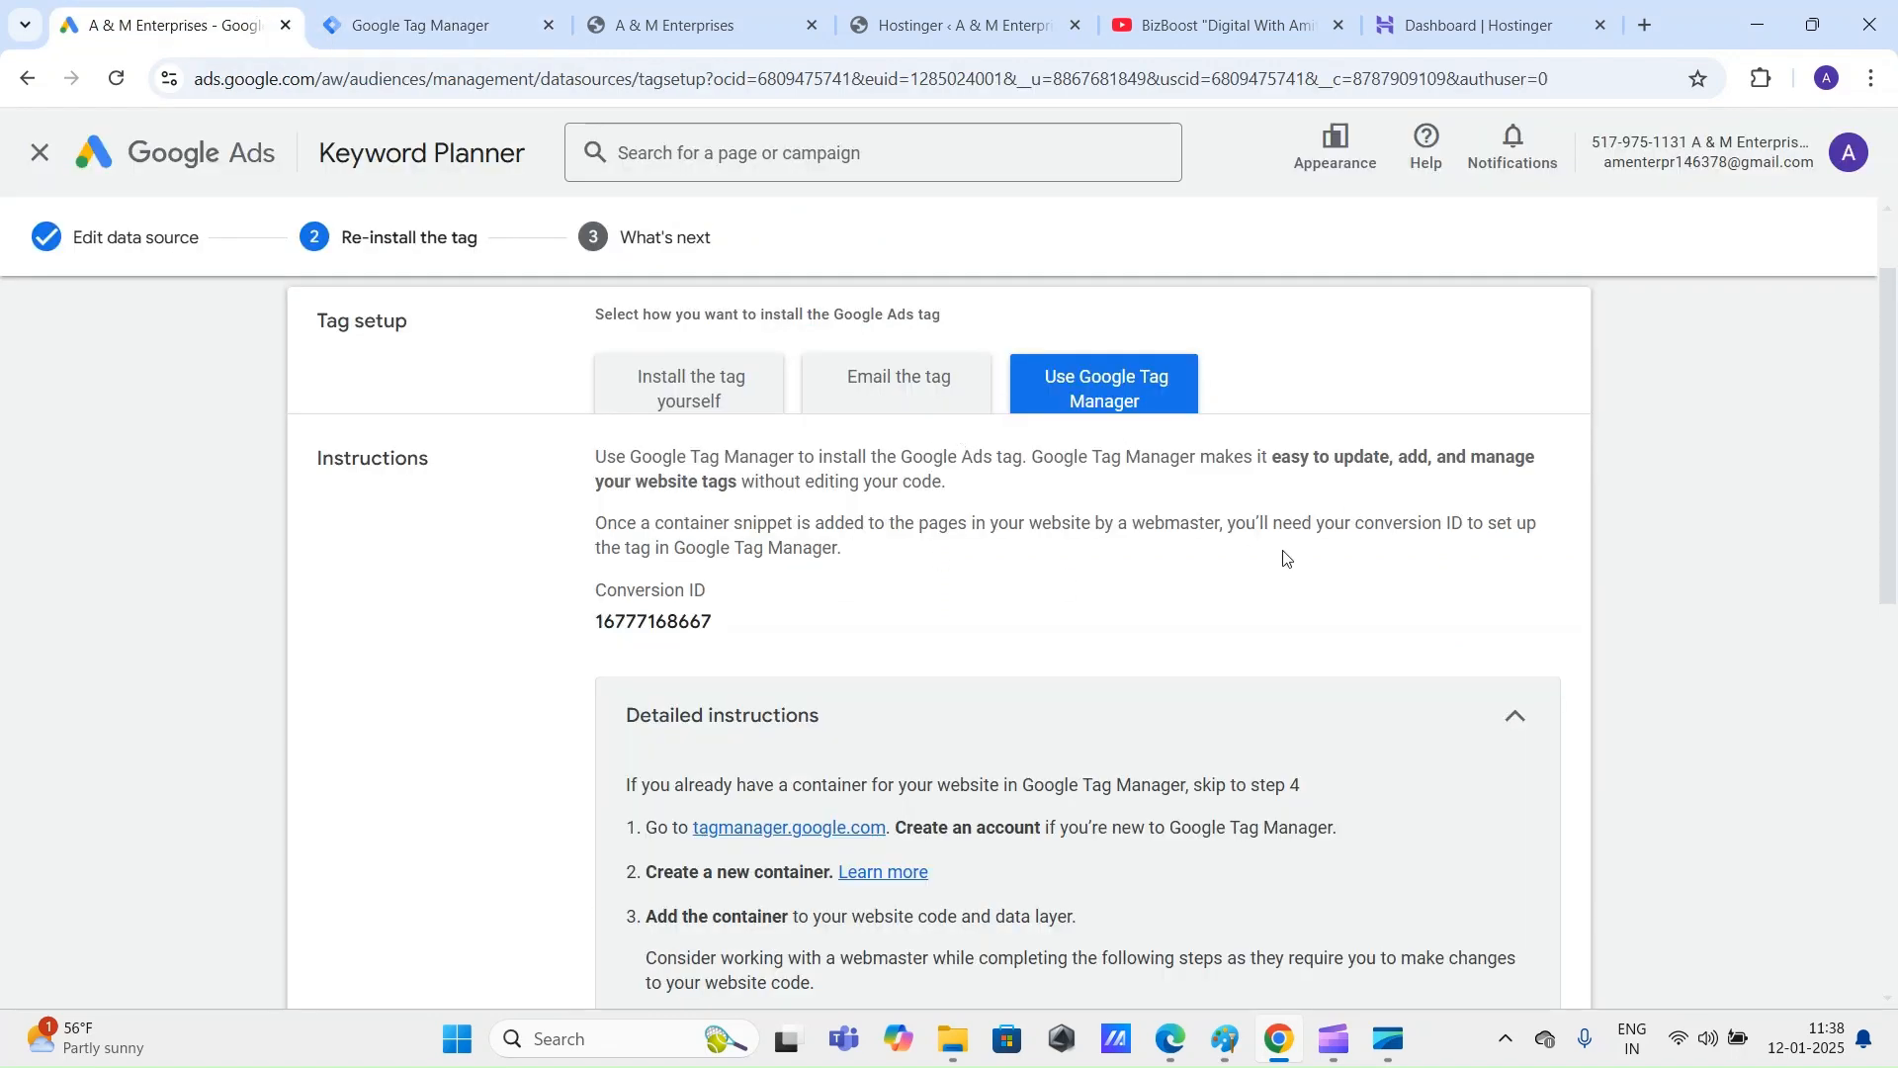
scroll(1725, 624, up, 1)
scroll(1740, 632, down, 1)
scroll(1742, 639, up, 1)
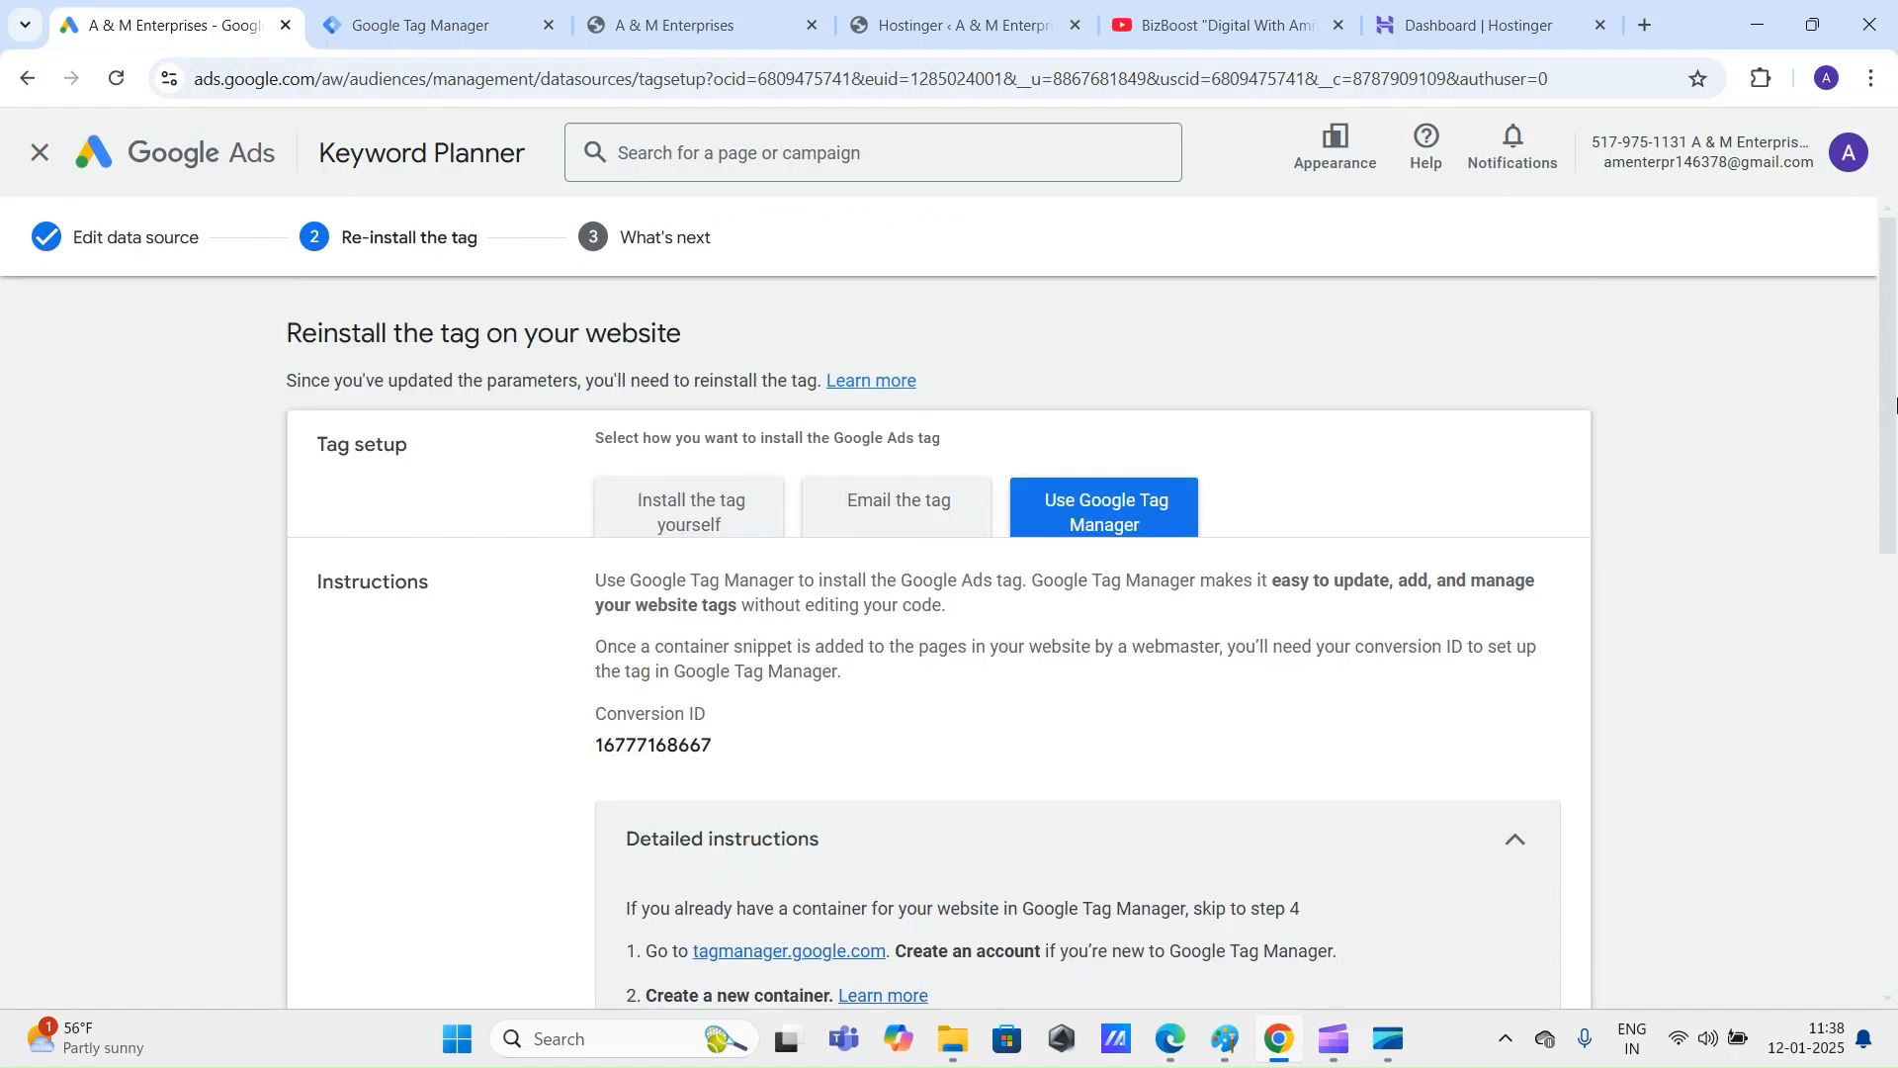
scroll(1895, 402, down, 2)
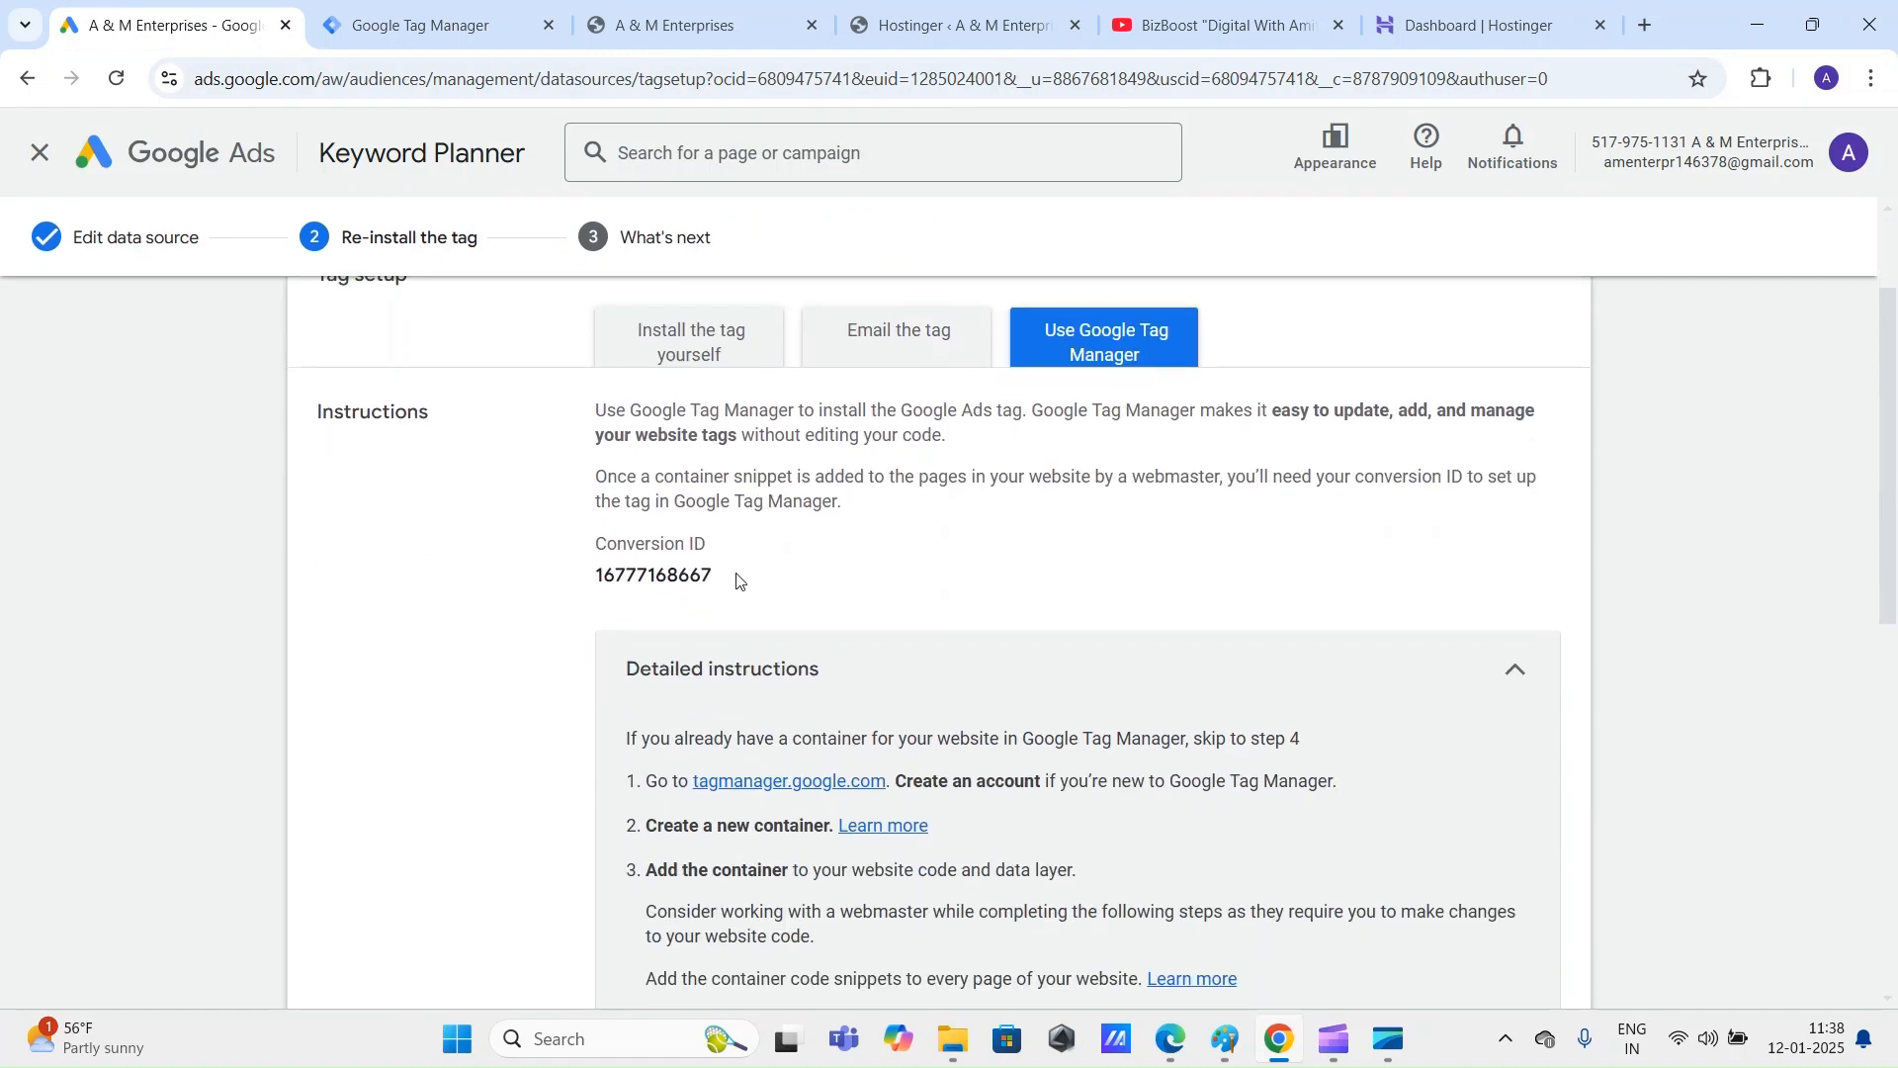
double_click(675, 574)
click(1757, 524)
scroll(1691, 494, down, 1)
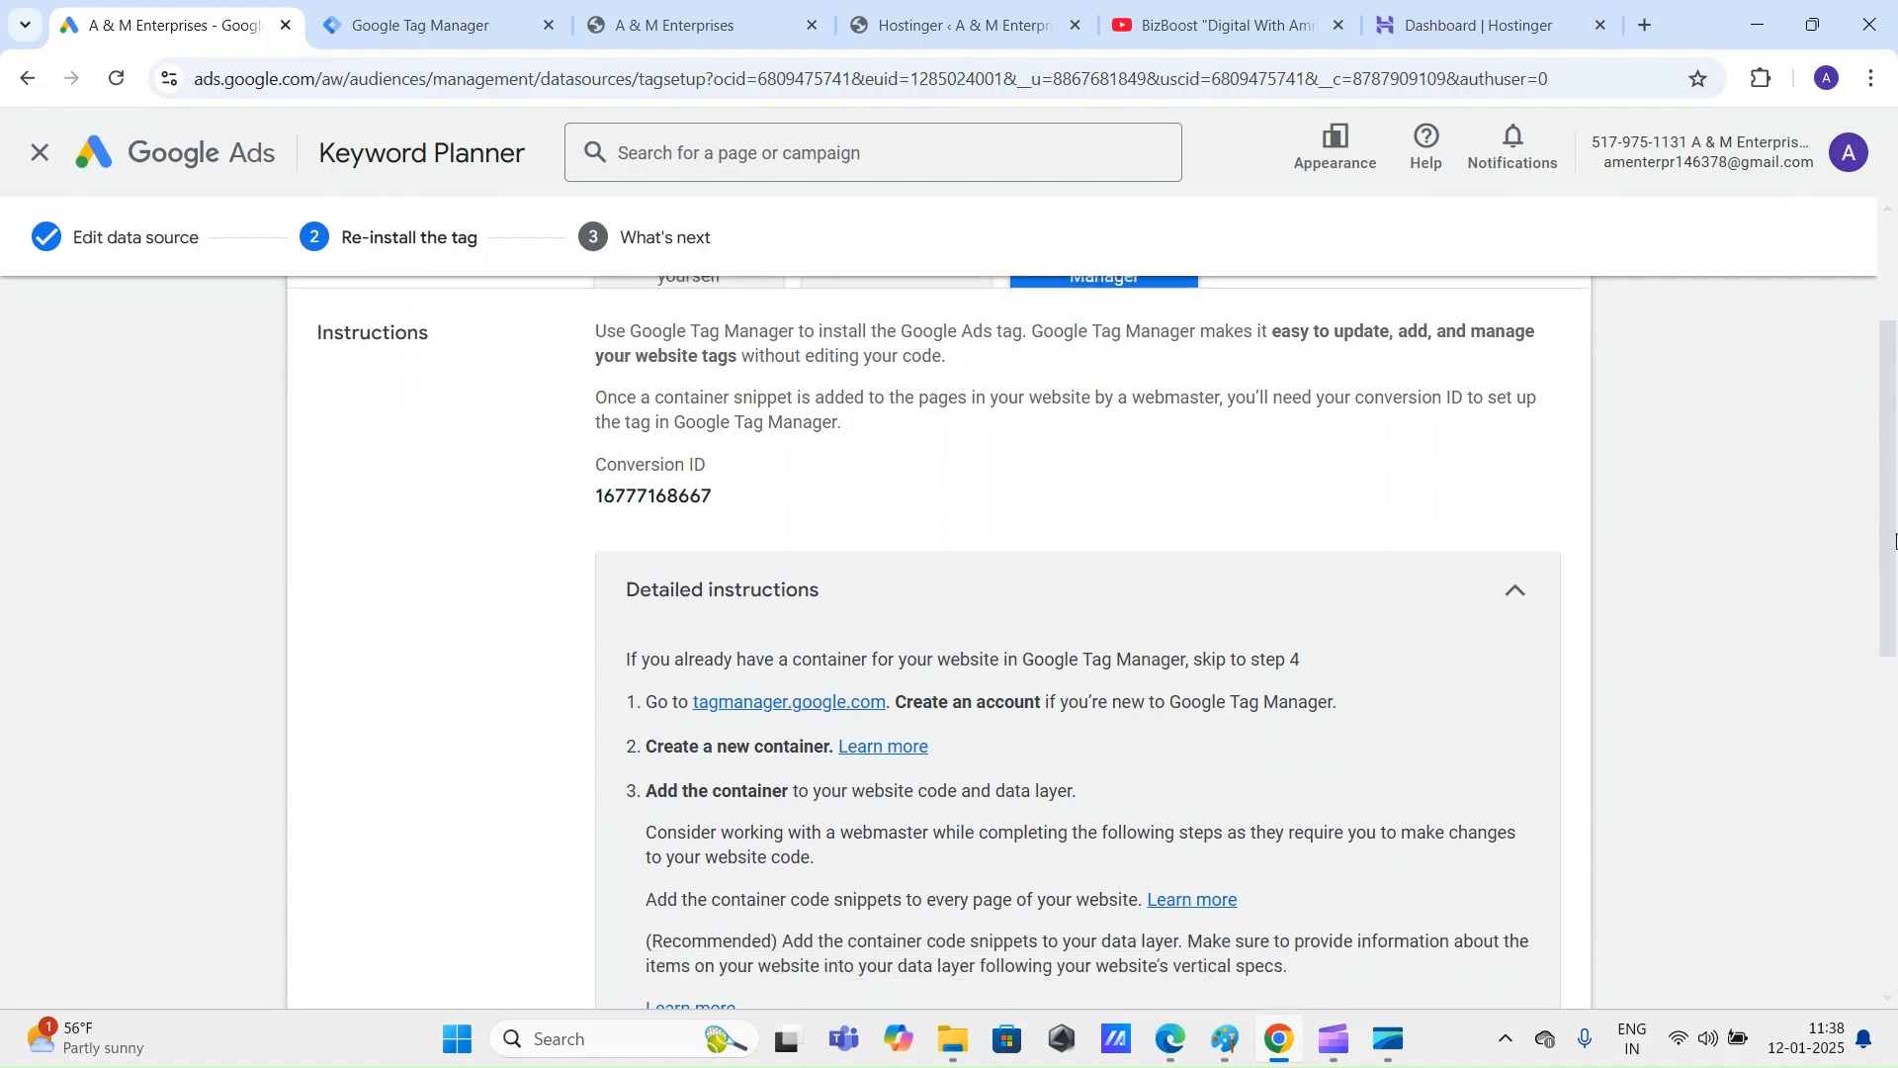
double_click(675, 455)
key(ctrl+c)
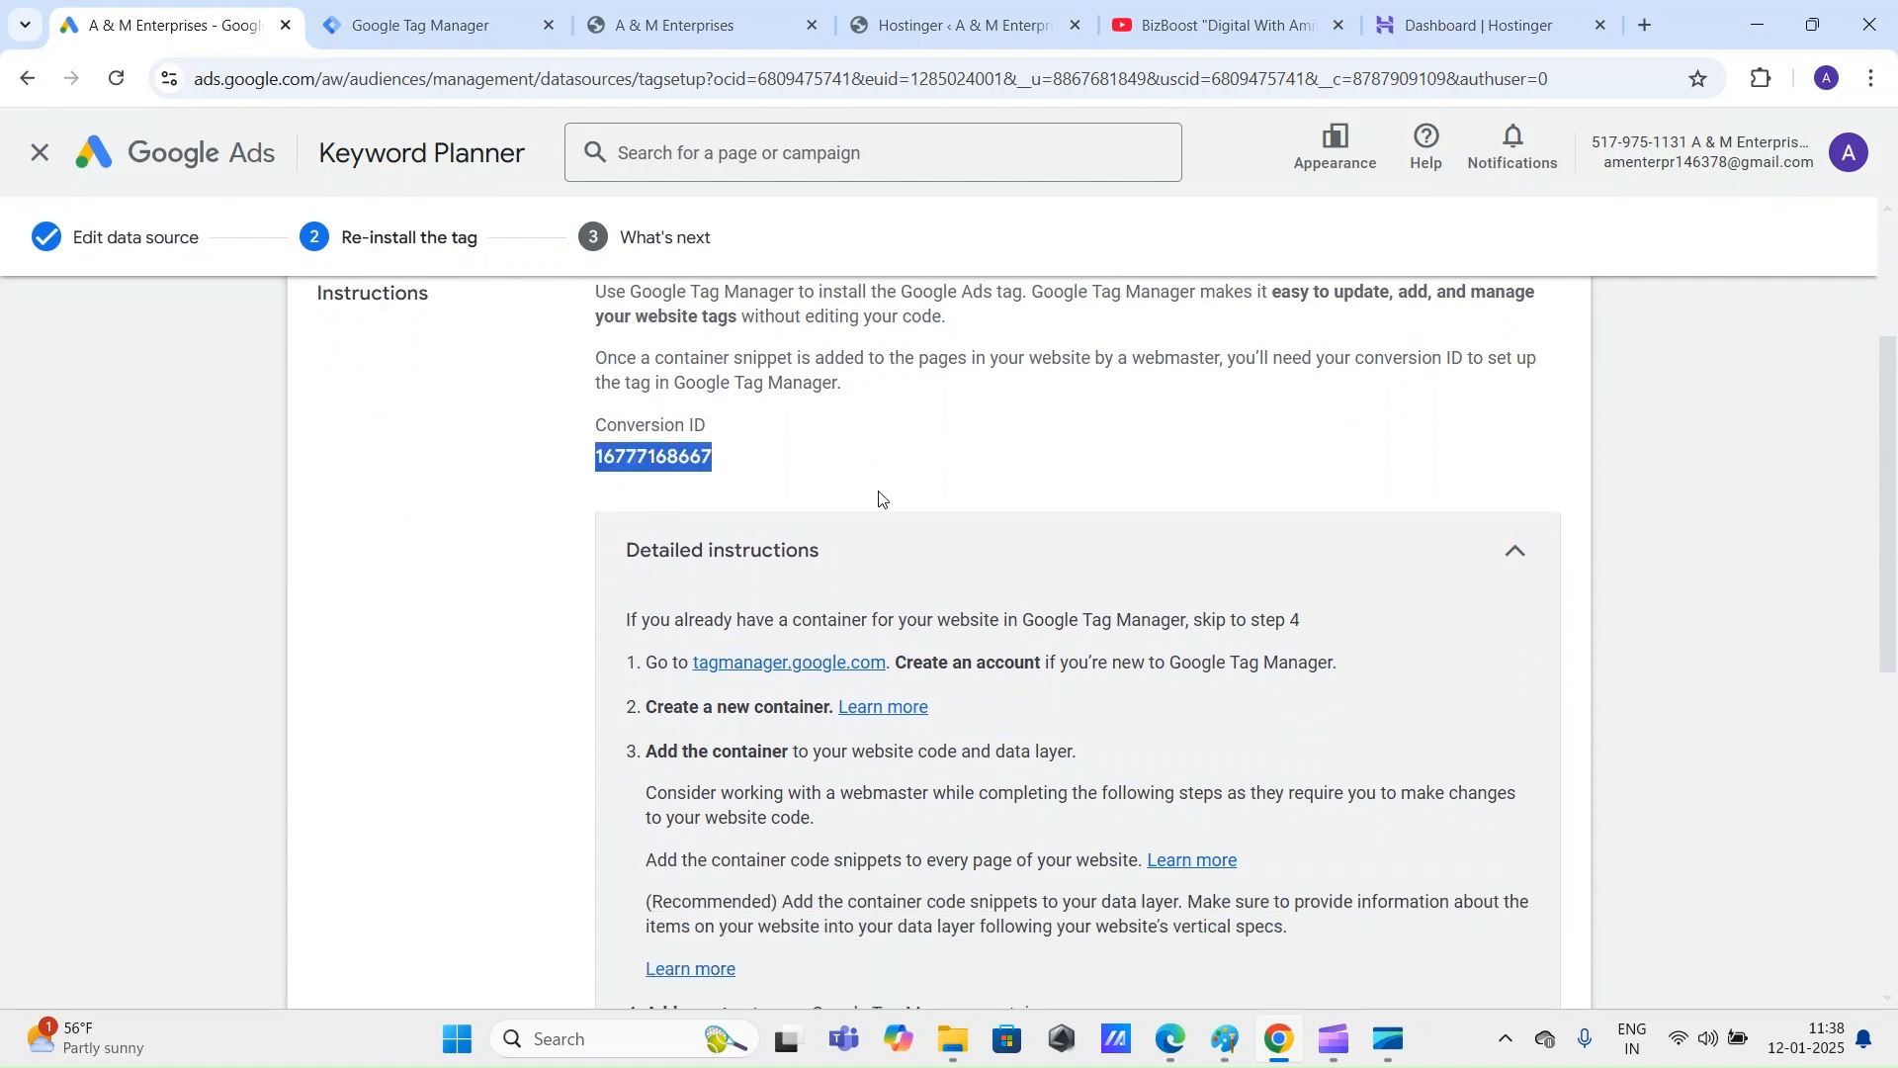
Step: Return to Google Tag Manager and paste the copied conversion ID into the remarketing tag's Conversion ID field
click(427, 21)
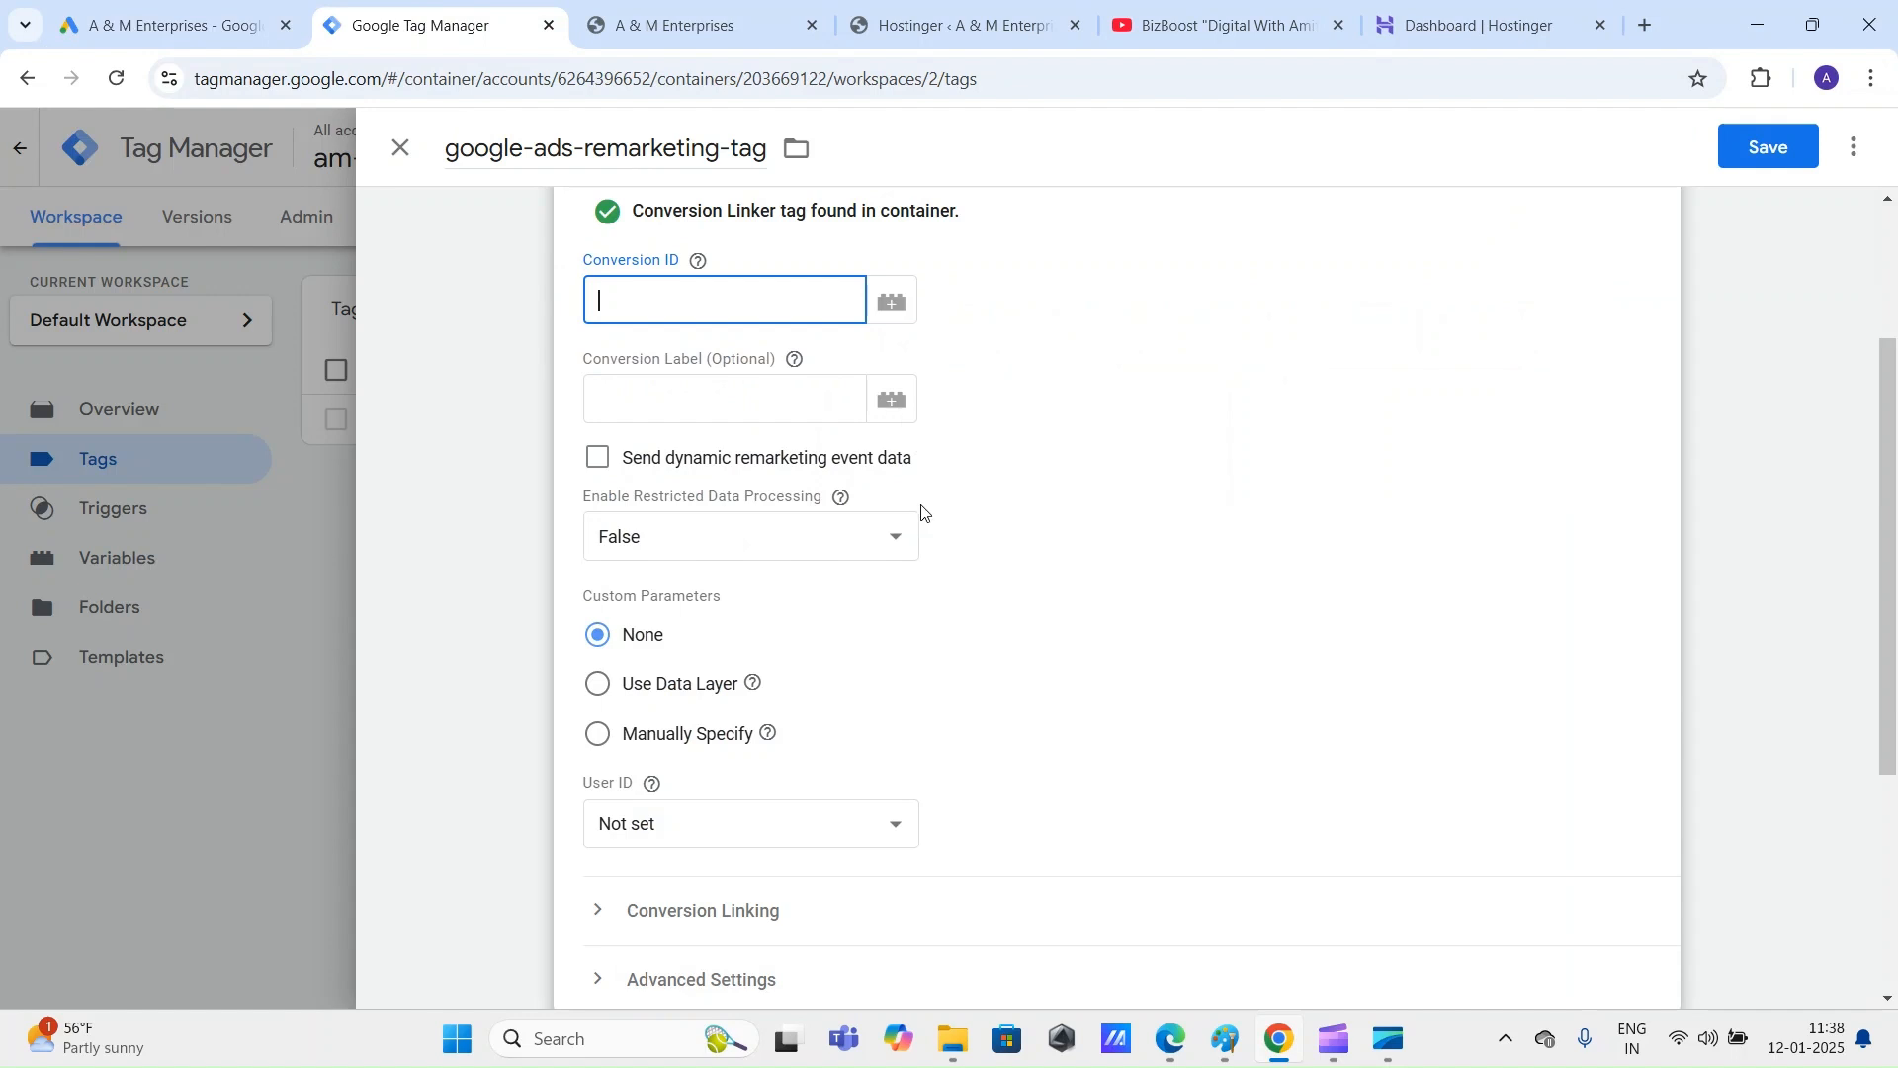
key(ctrl+v)
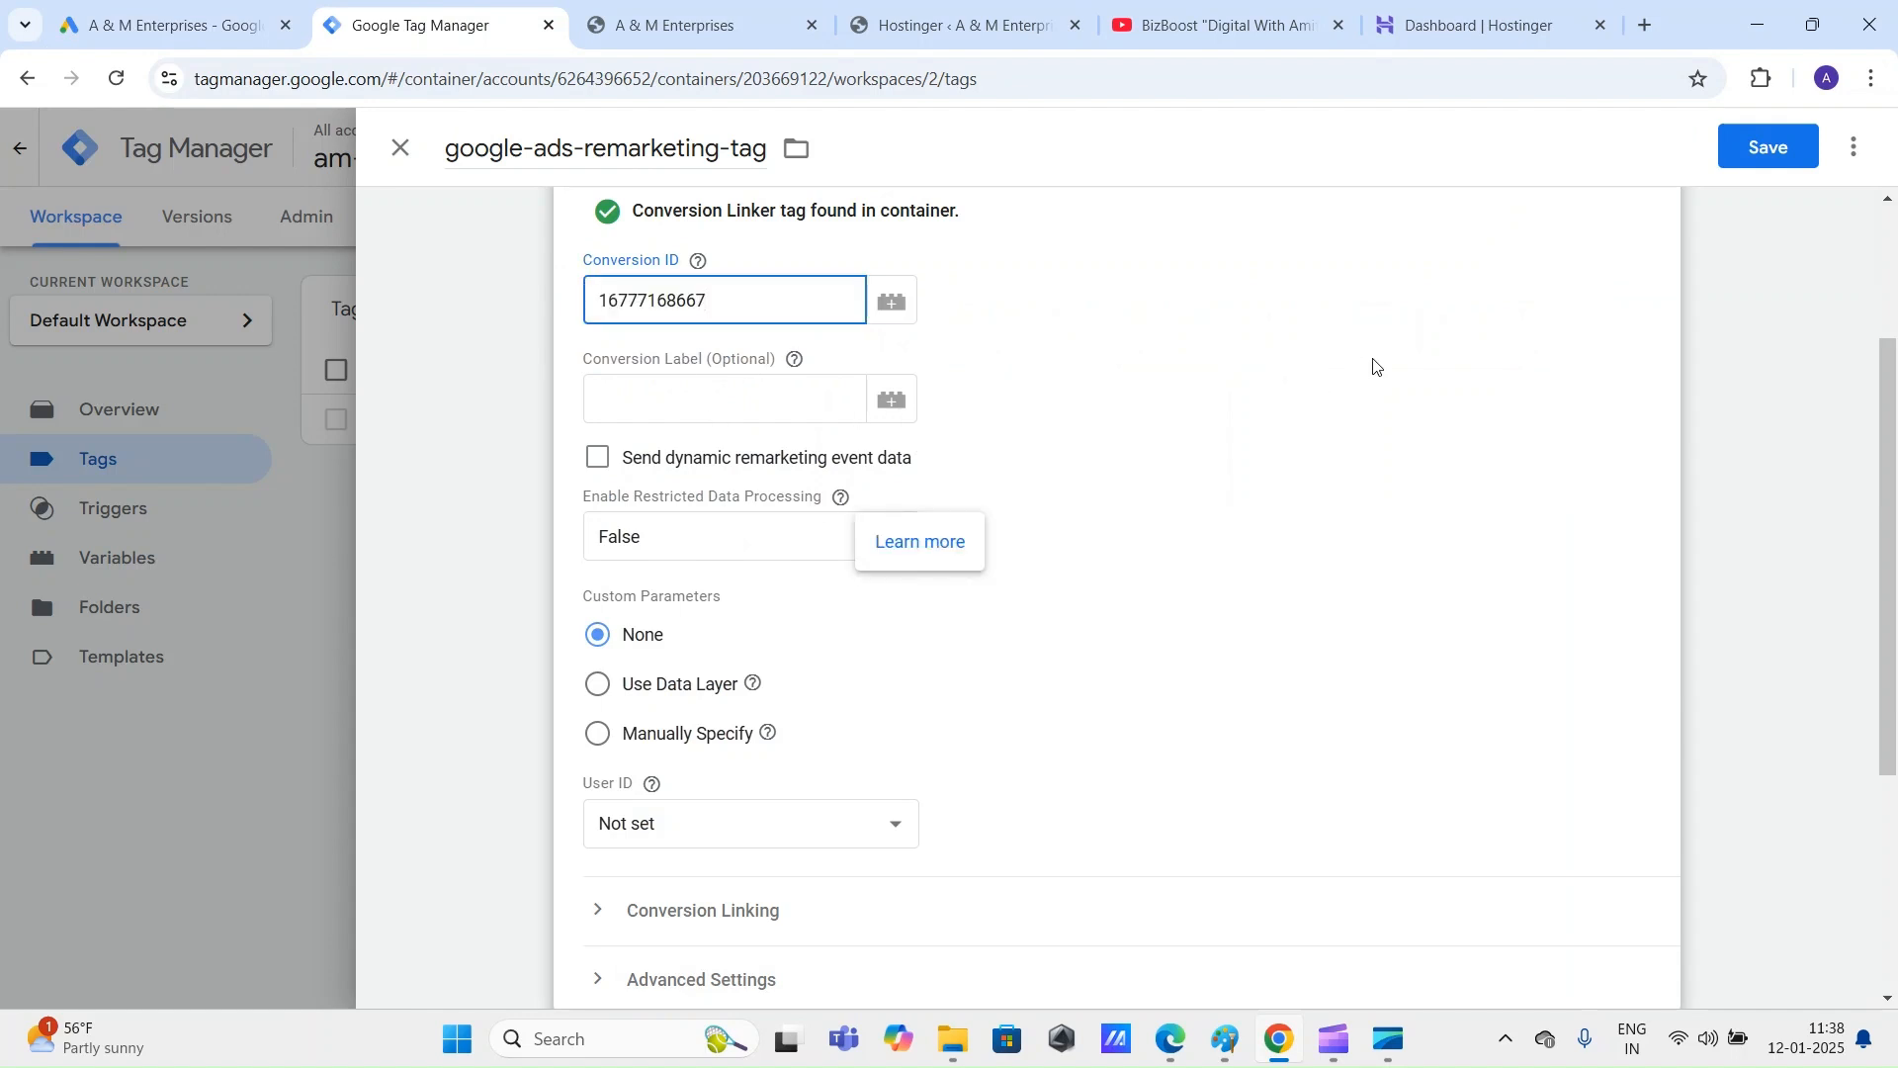
click(1375, 366)
Step: Add the All Pages trigger to google-ads-remarketing-tag and save the tag
scroll(1621, 597, up, 3)
scroll(1622, 597, down, 6)
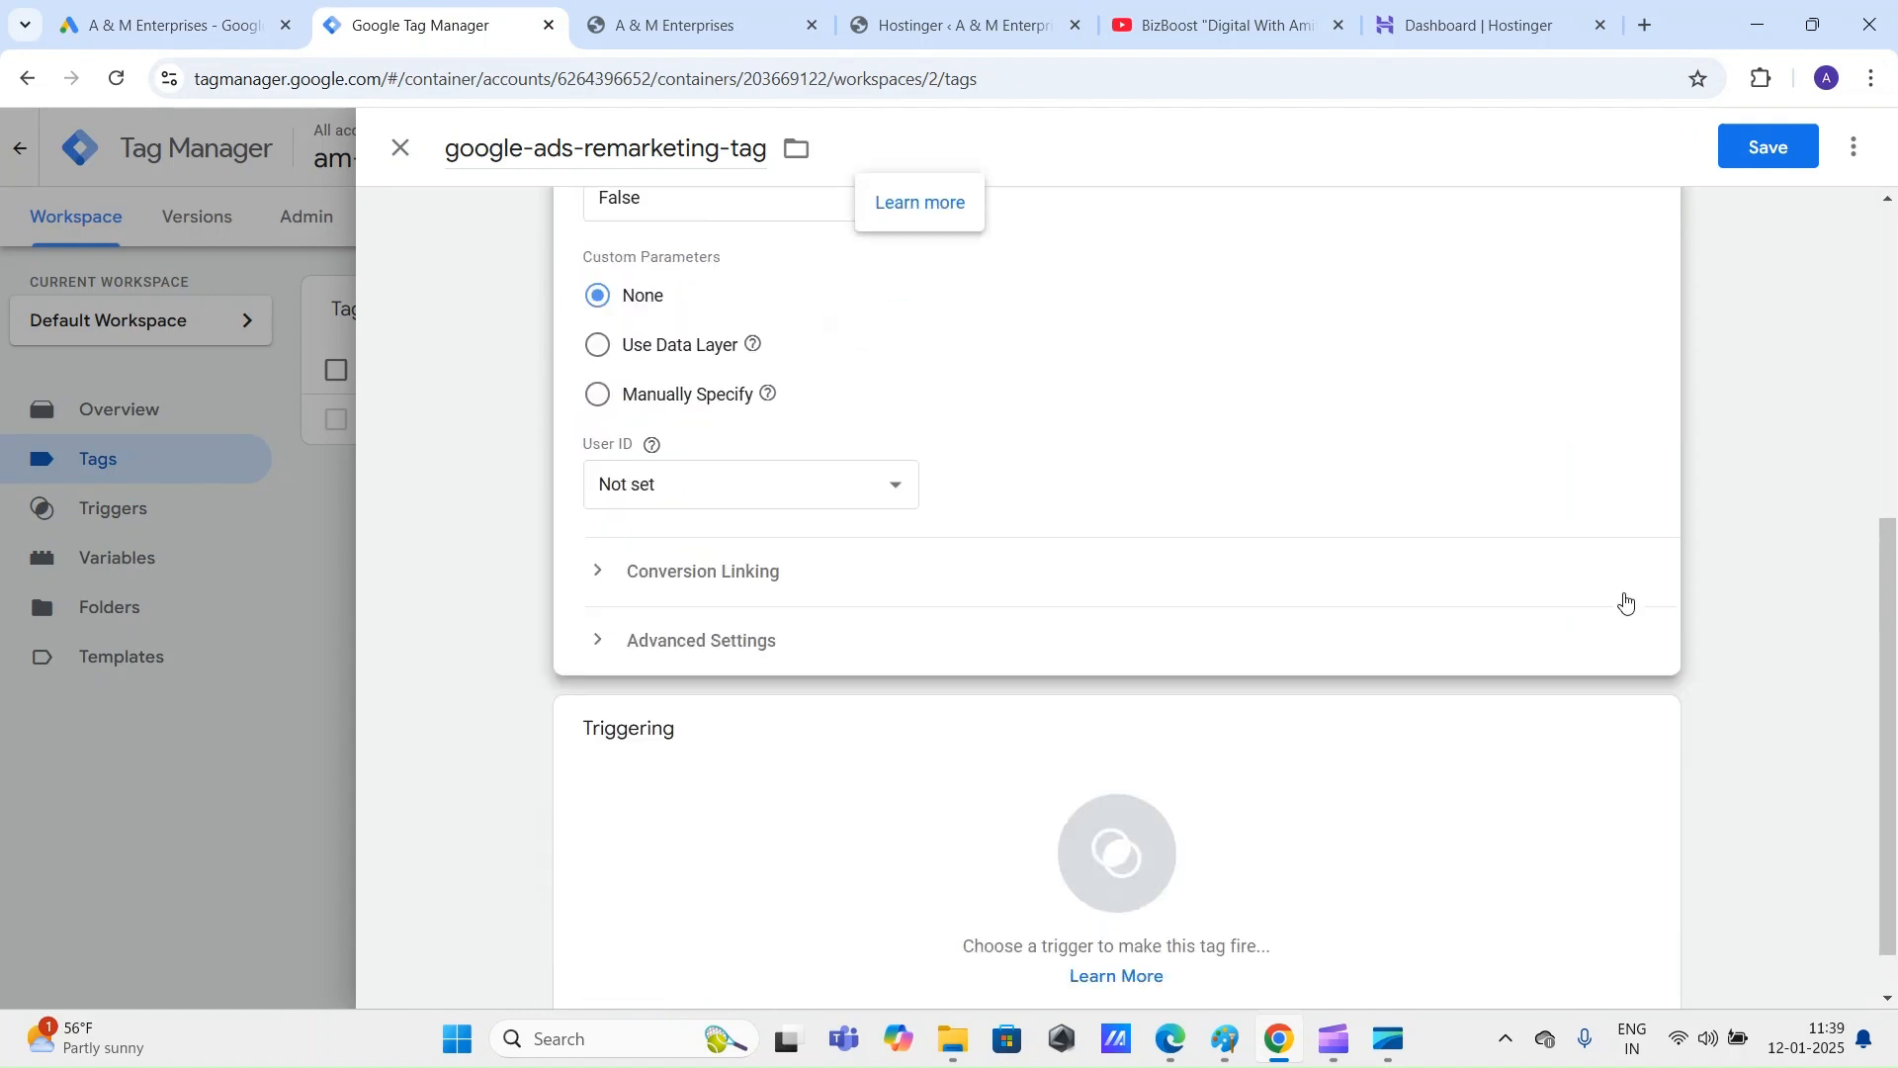
scroll(1623, 597, up, 5)
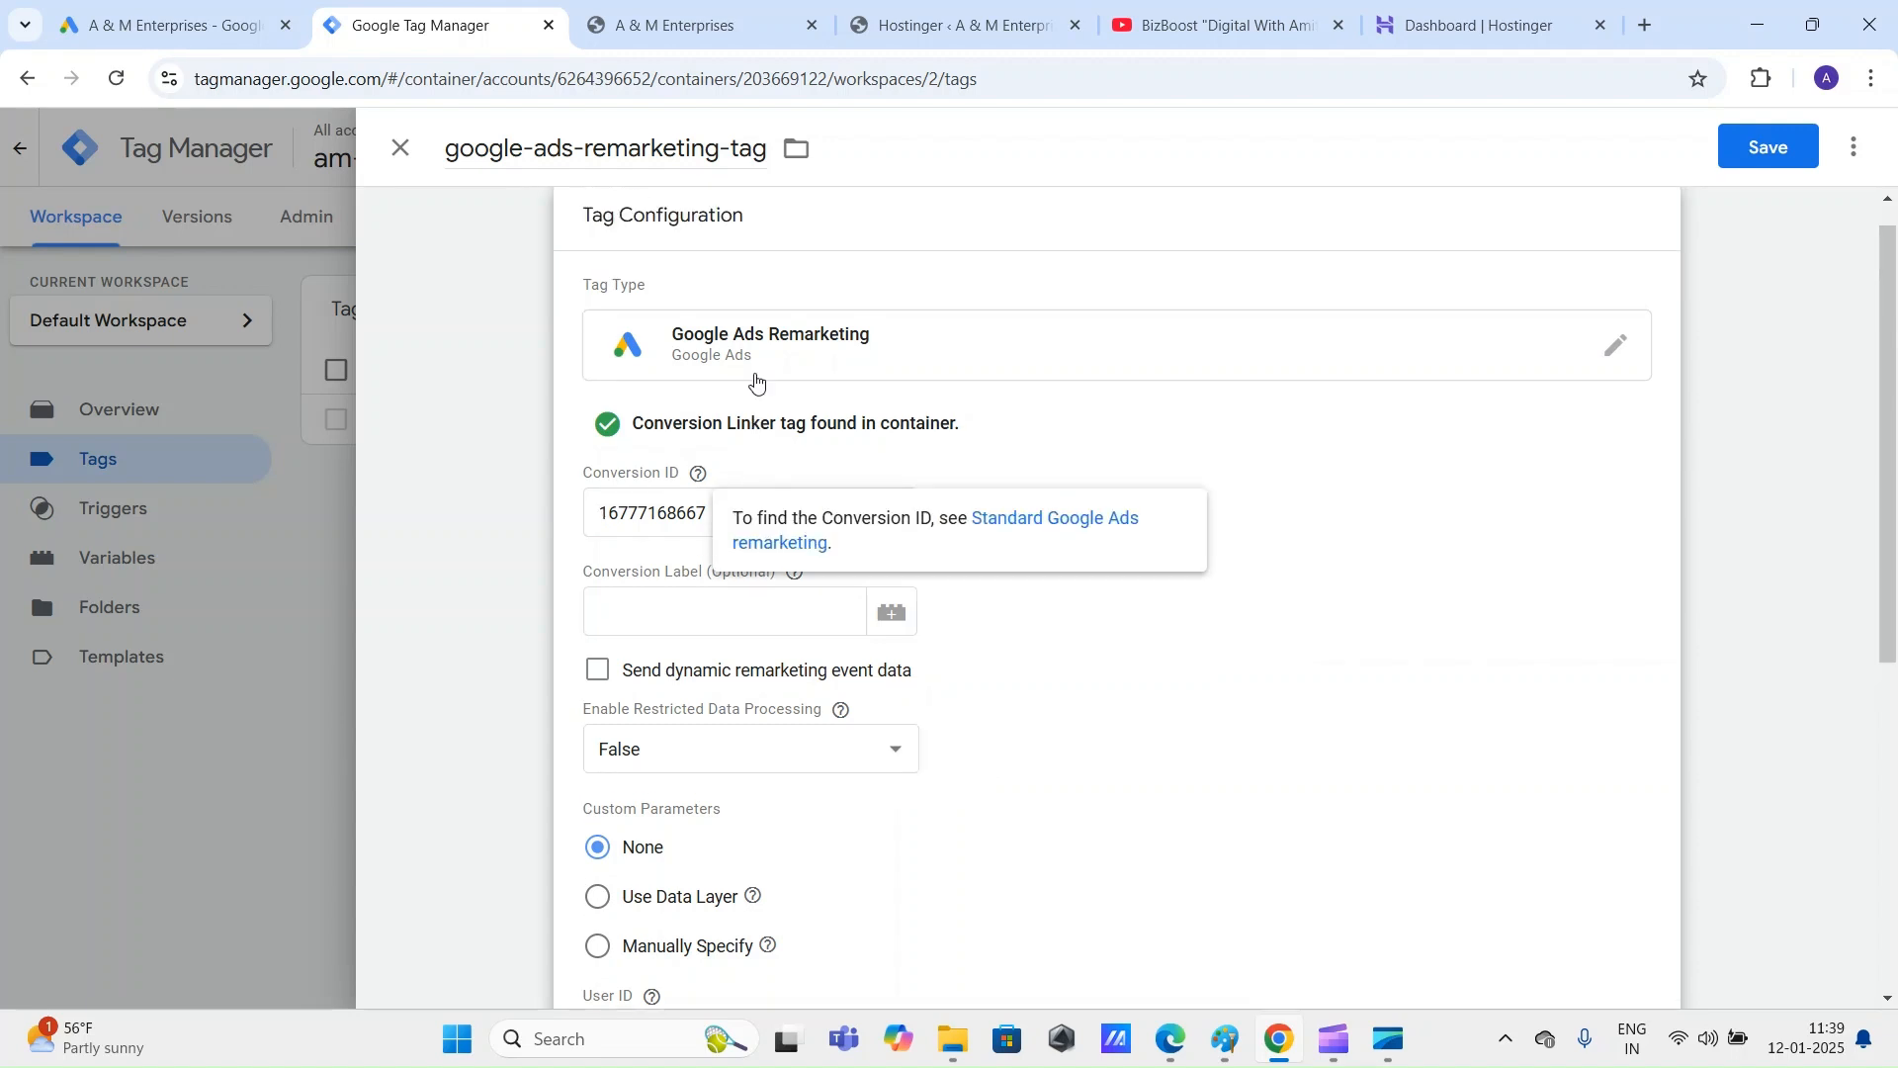
scroll(756, 381, up, 1)
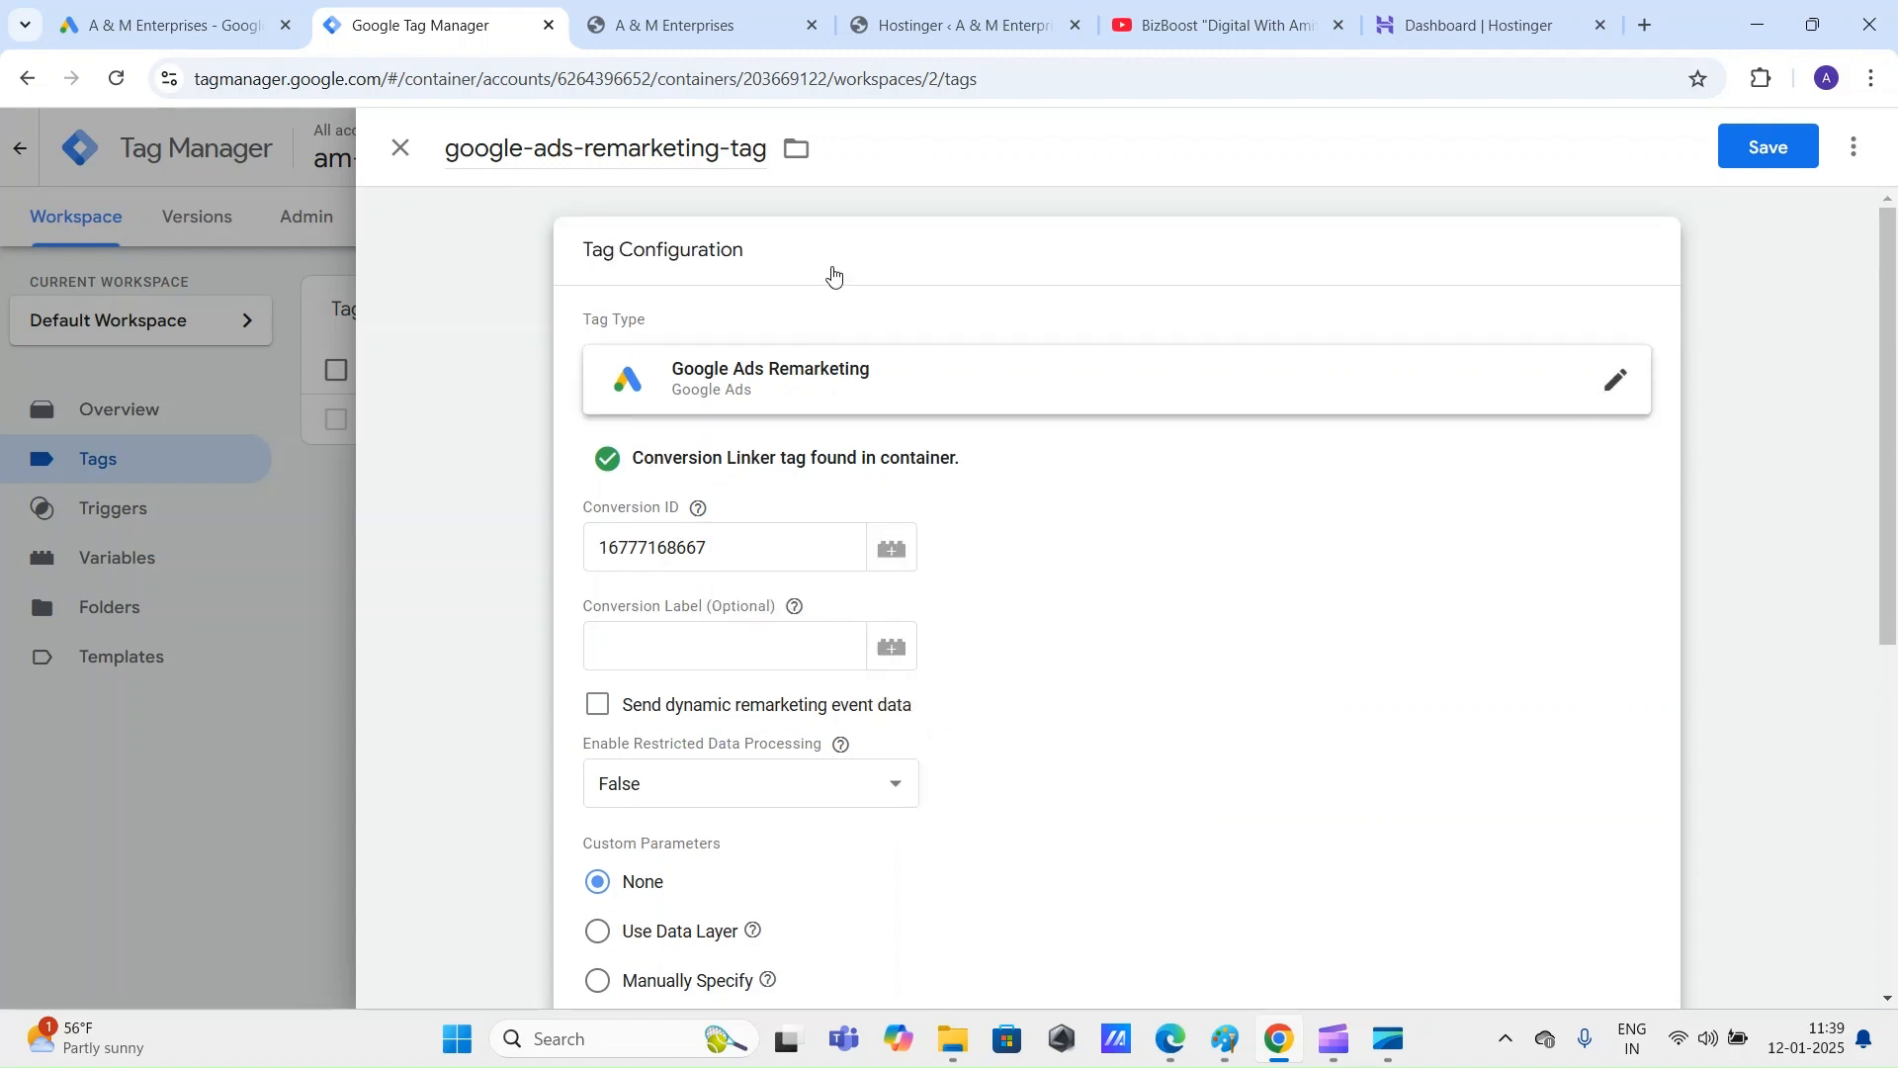
scroll(1386, 495, down, 1)
scroll(1386, 494, down, 5)
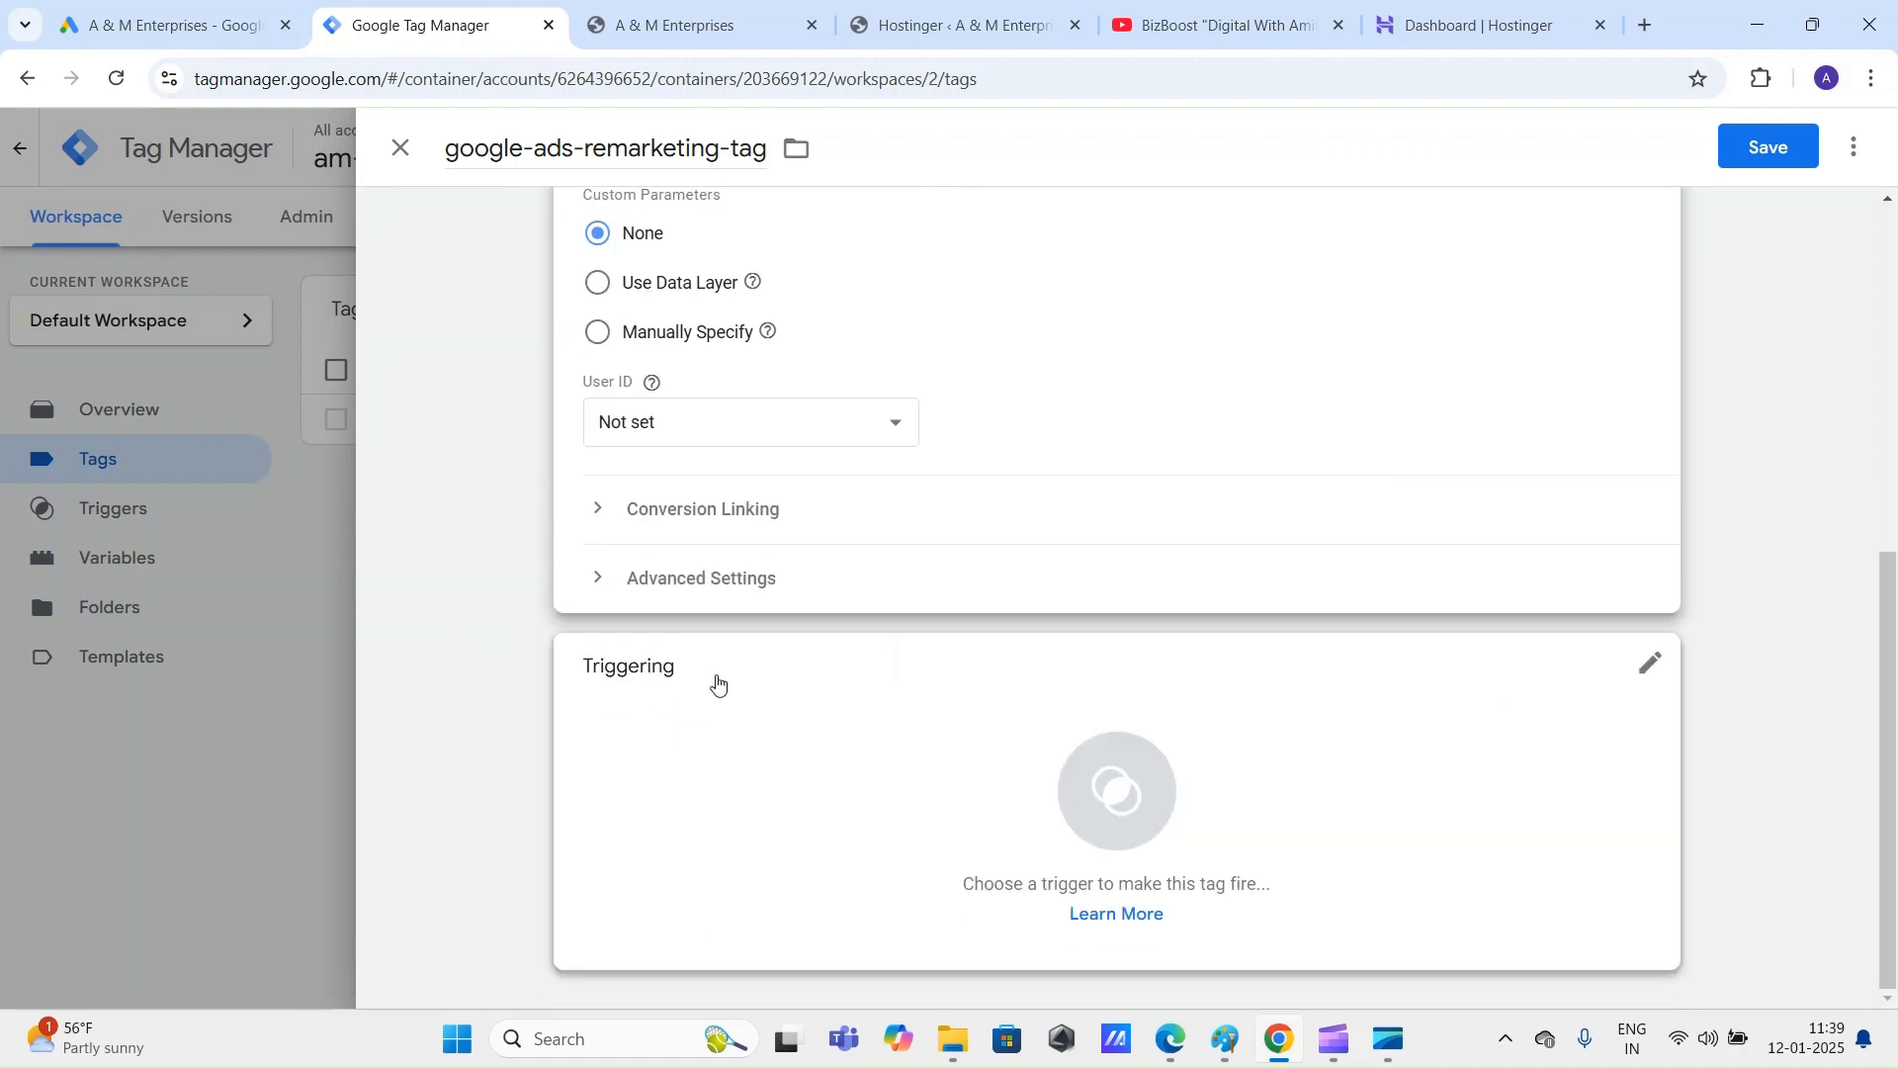
click(1142, 786)
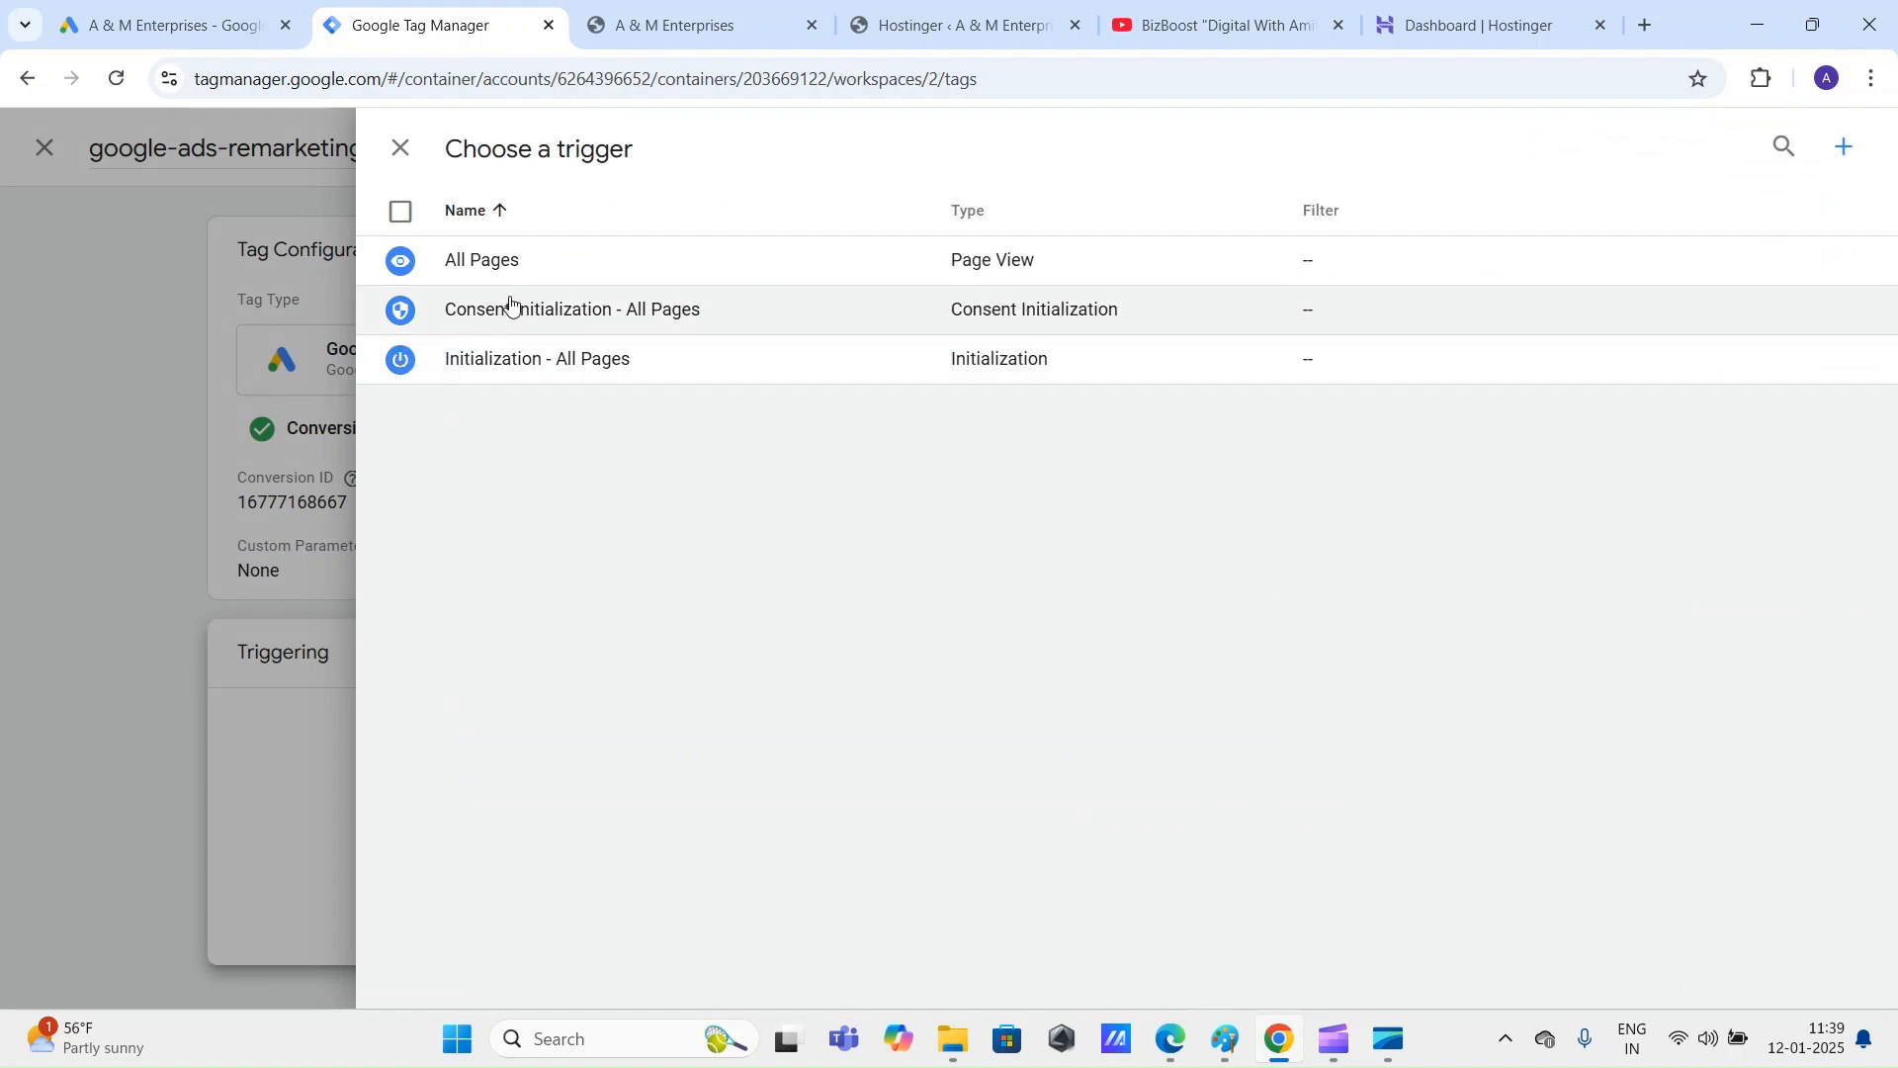
click(534, 263)
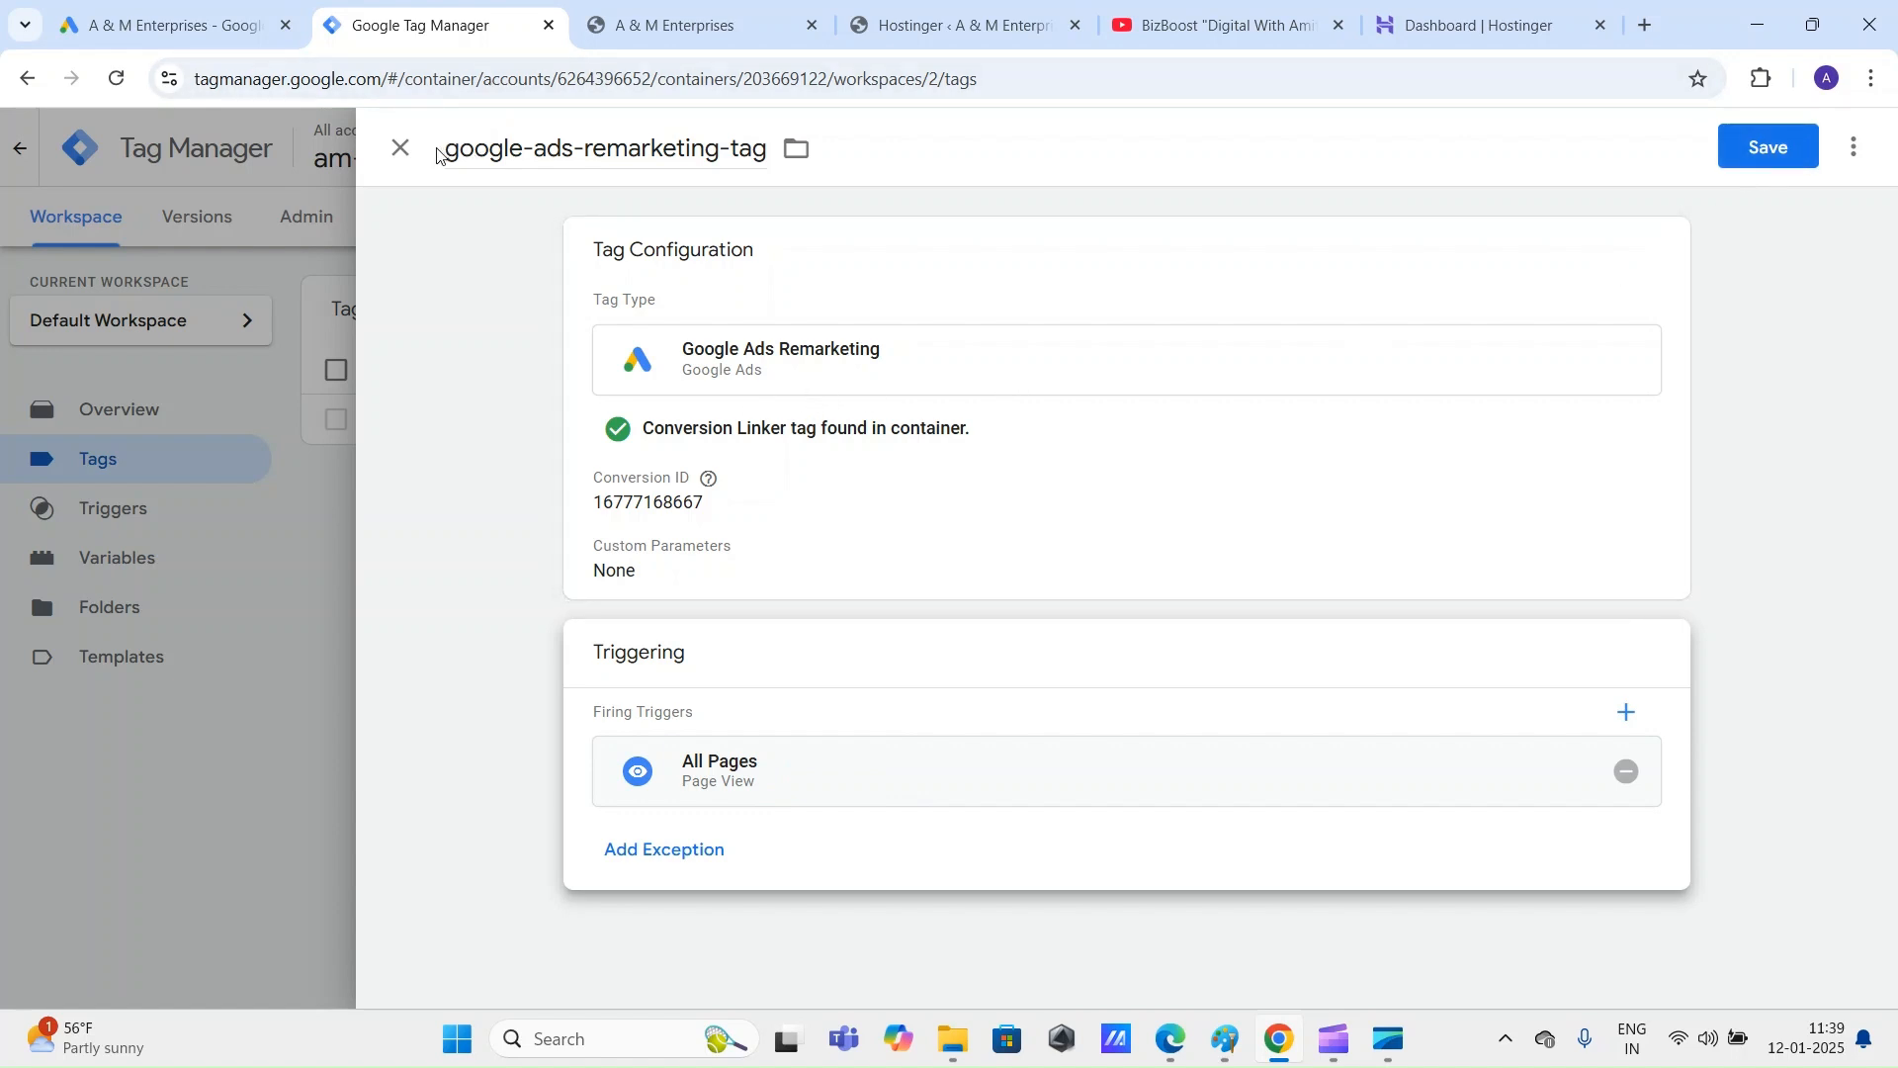
click(590, 151)
triple_click(596, 151)
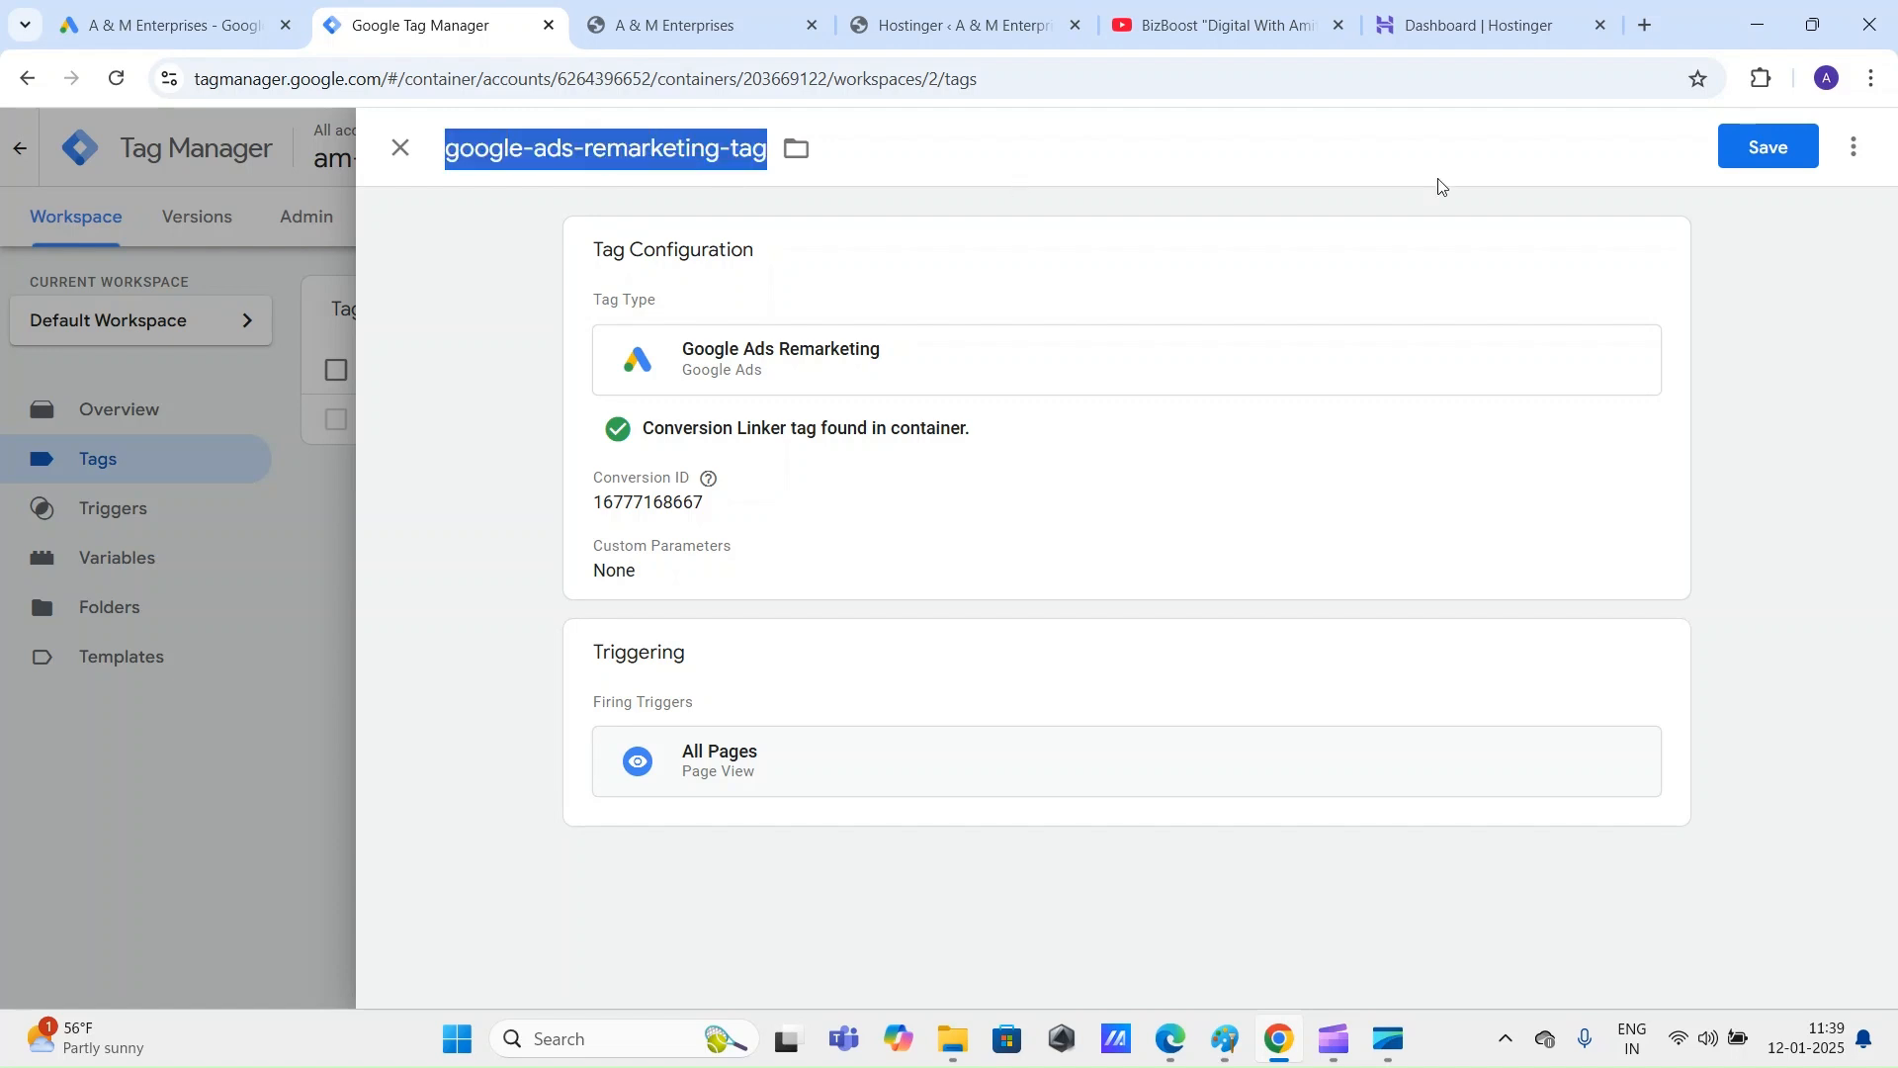
click(1768, 146)
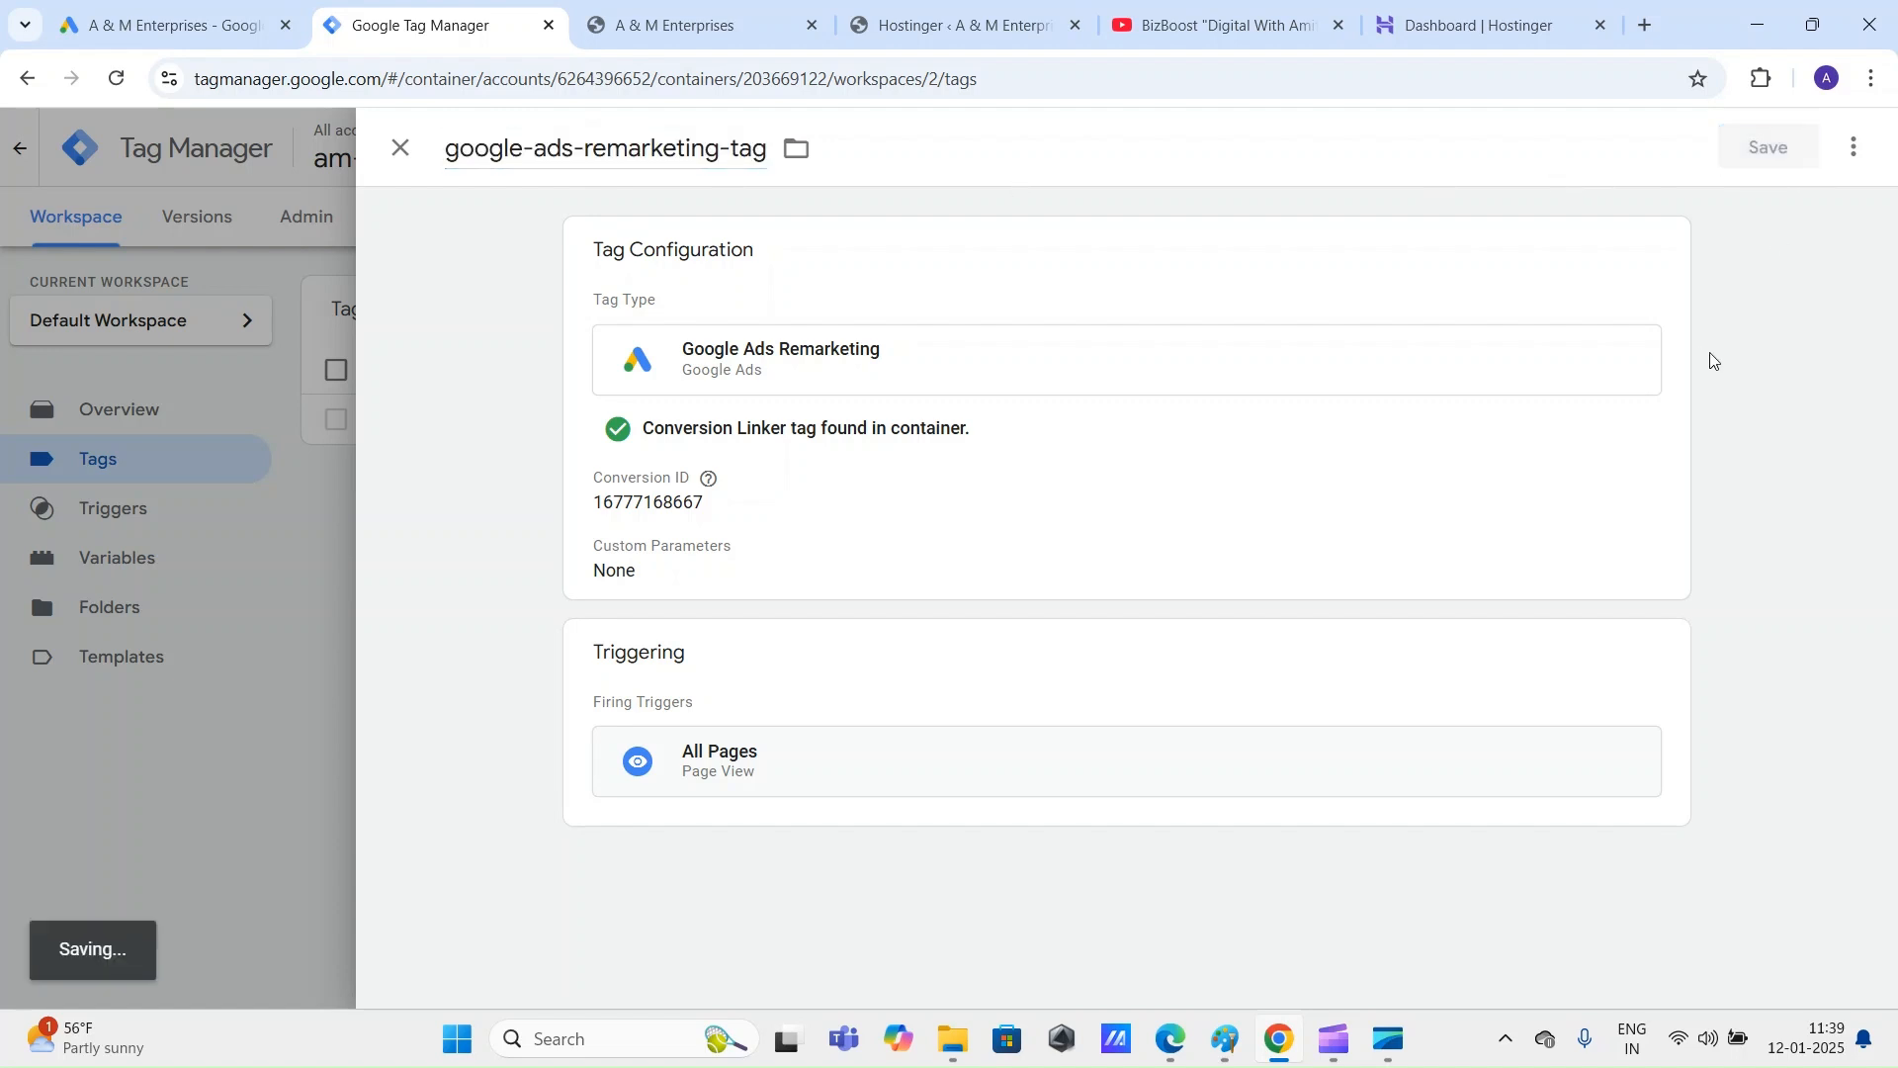
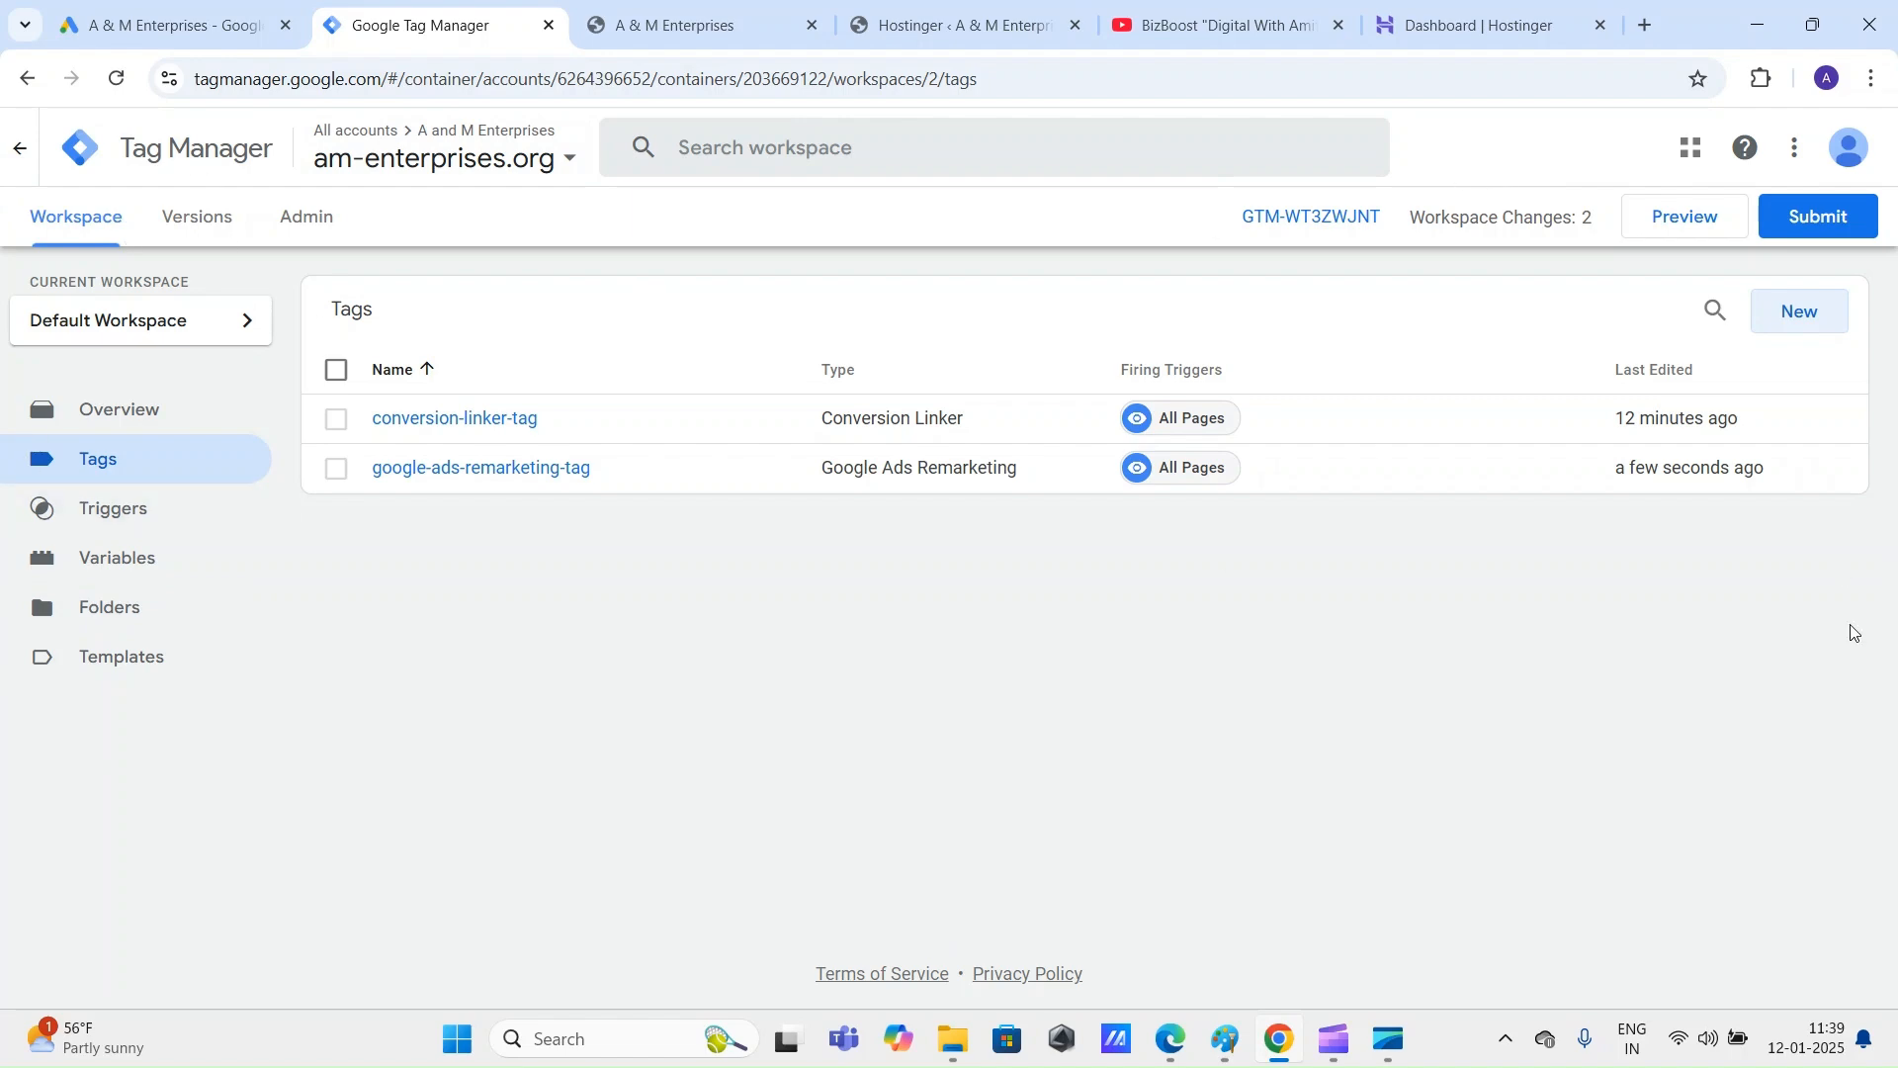
Step: Look over the A & M Enterprises website, the Tag Manager tag list and the Google Ads tag setup page that need connecting
click(692, 20)
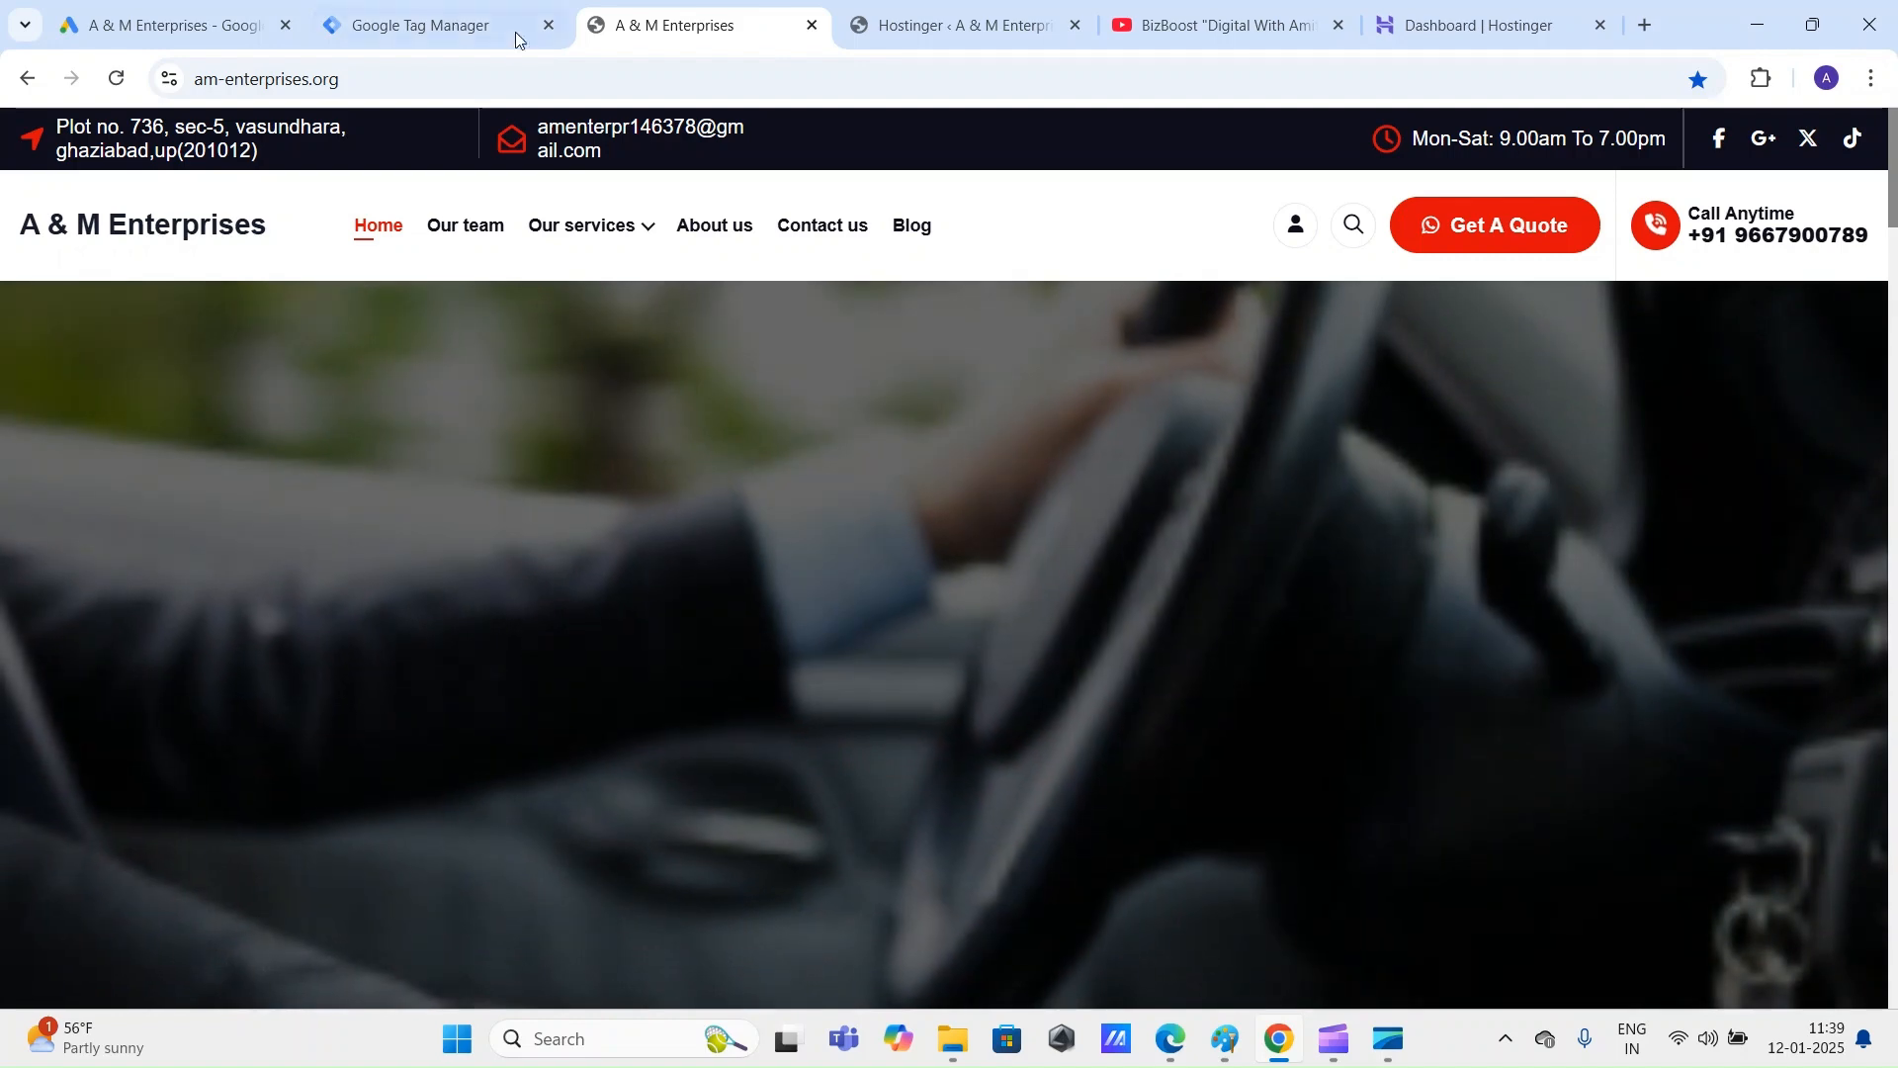
click(494, 19)
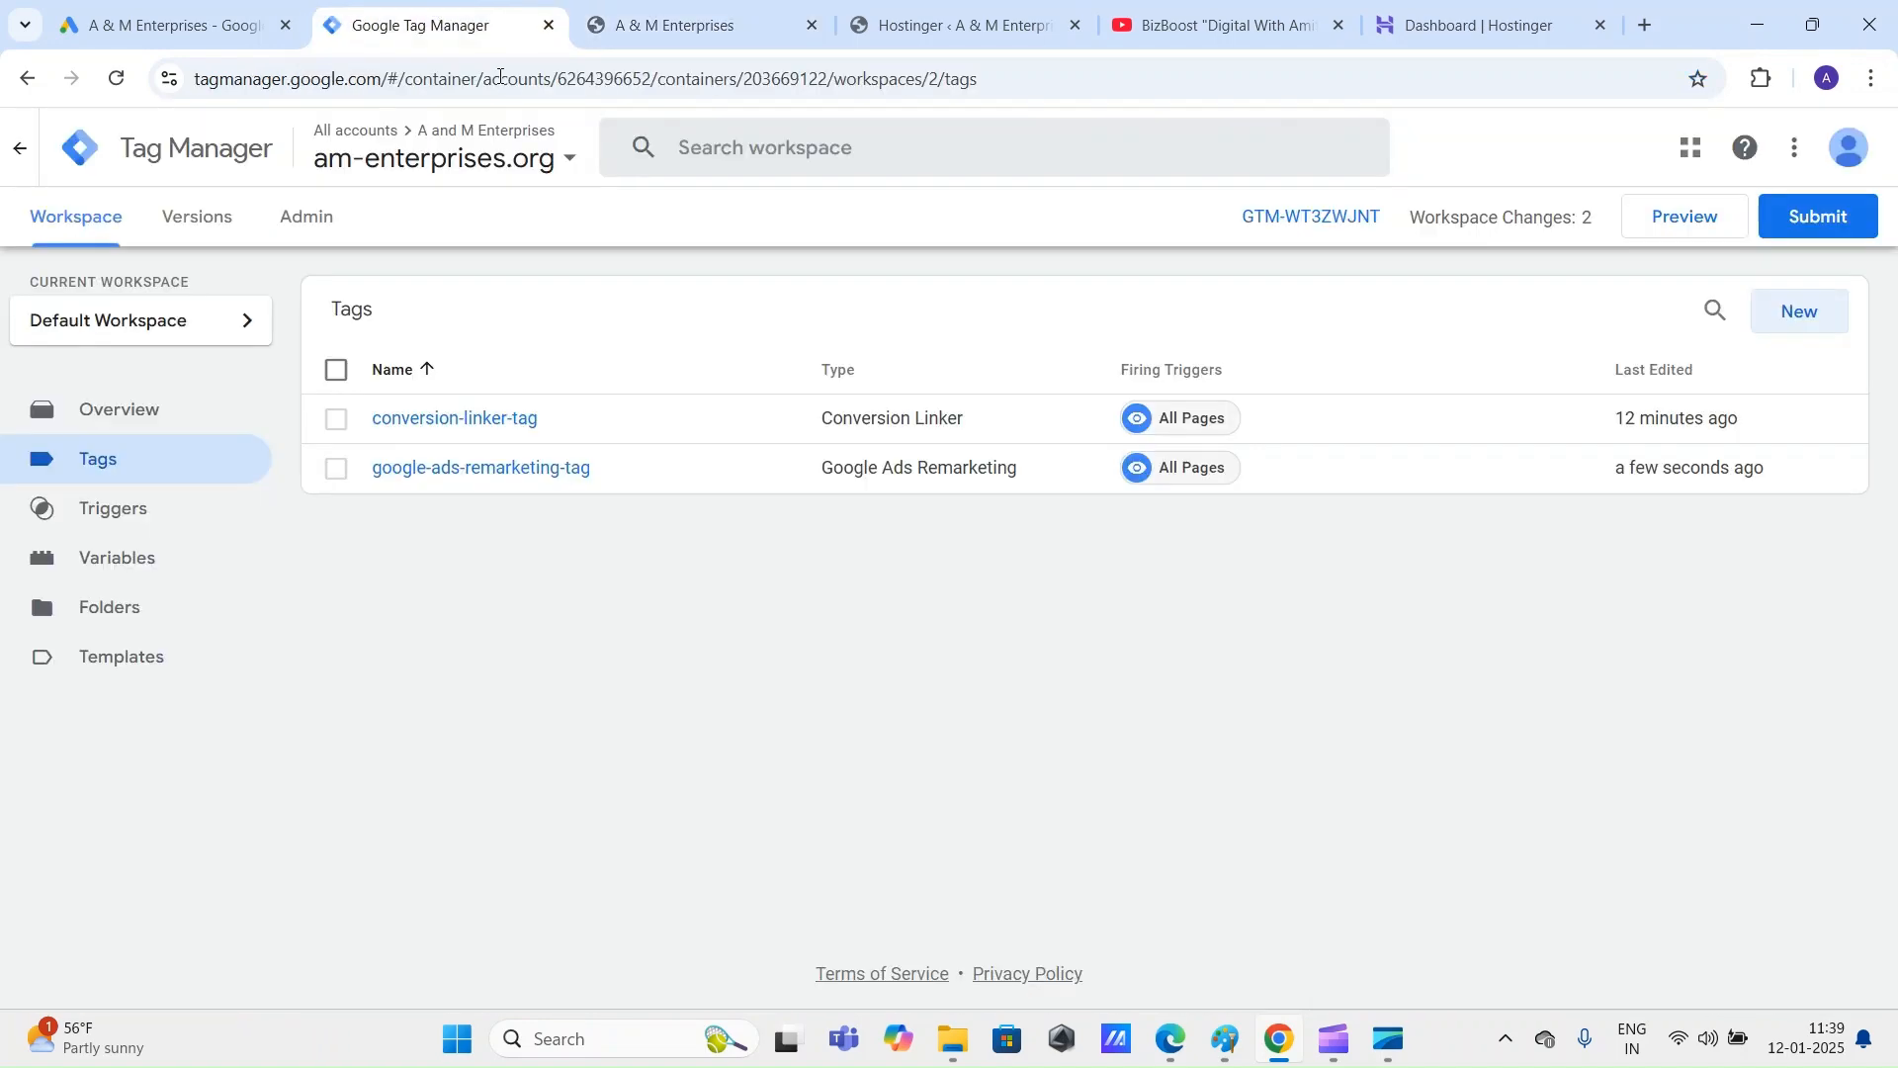
click(699, 8)
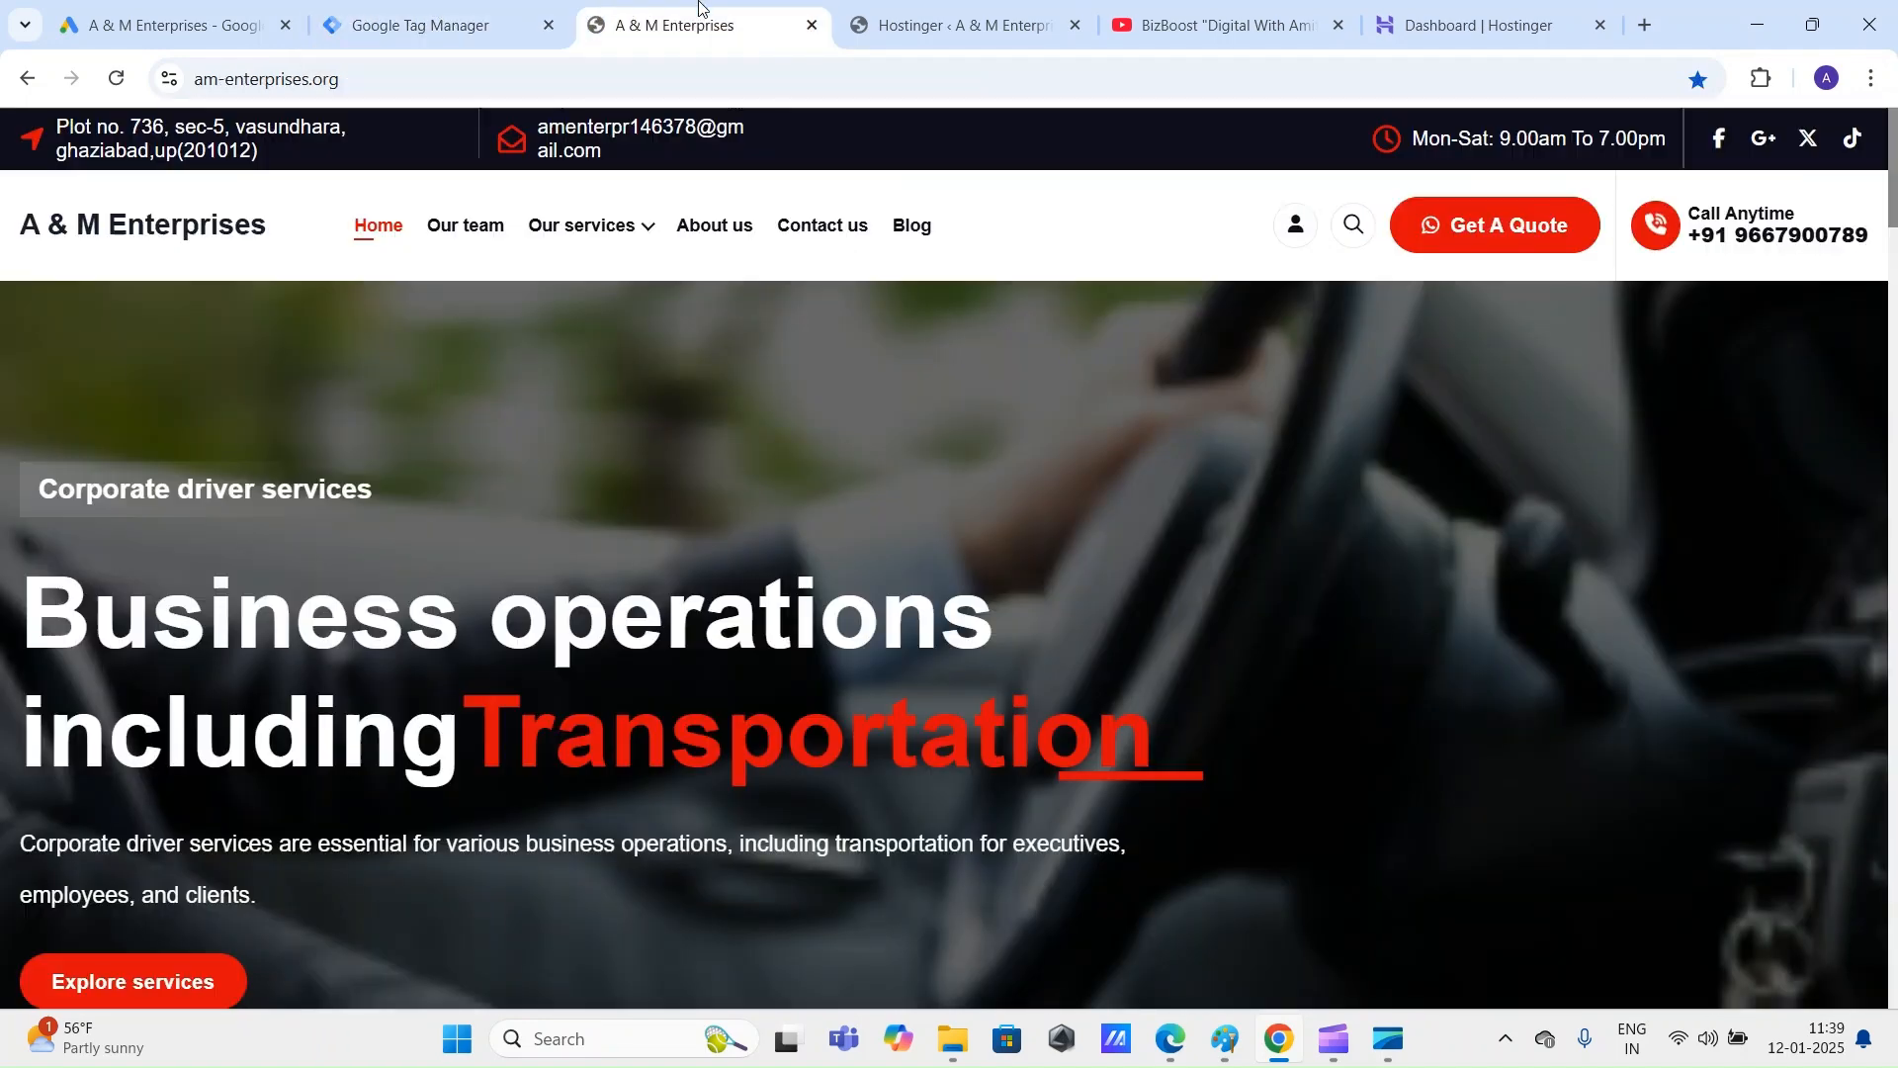
click(435, 22)
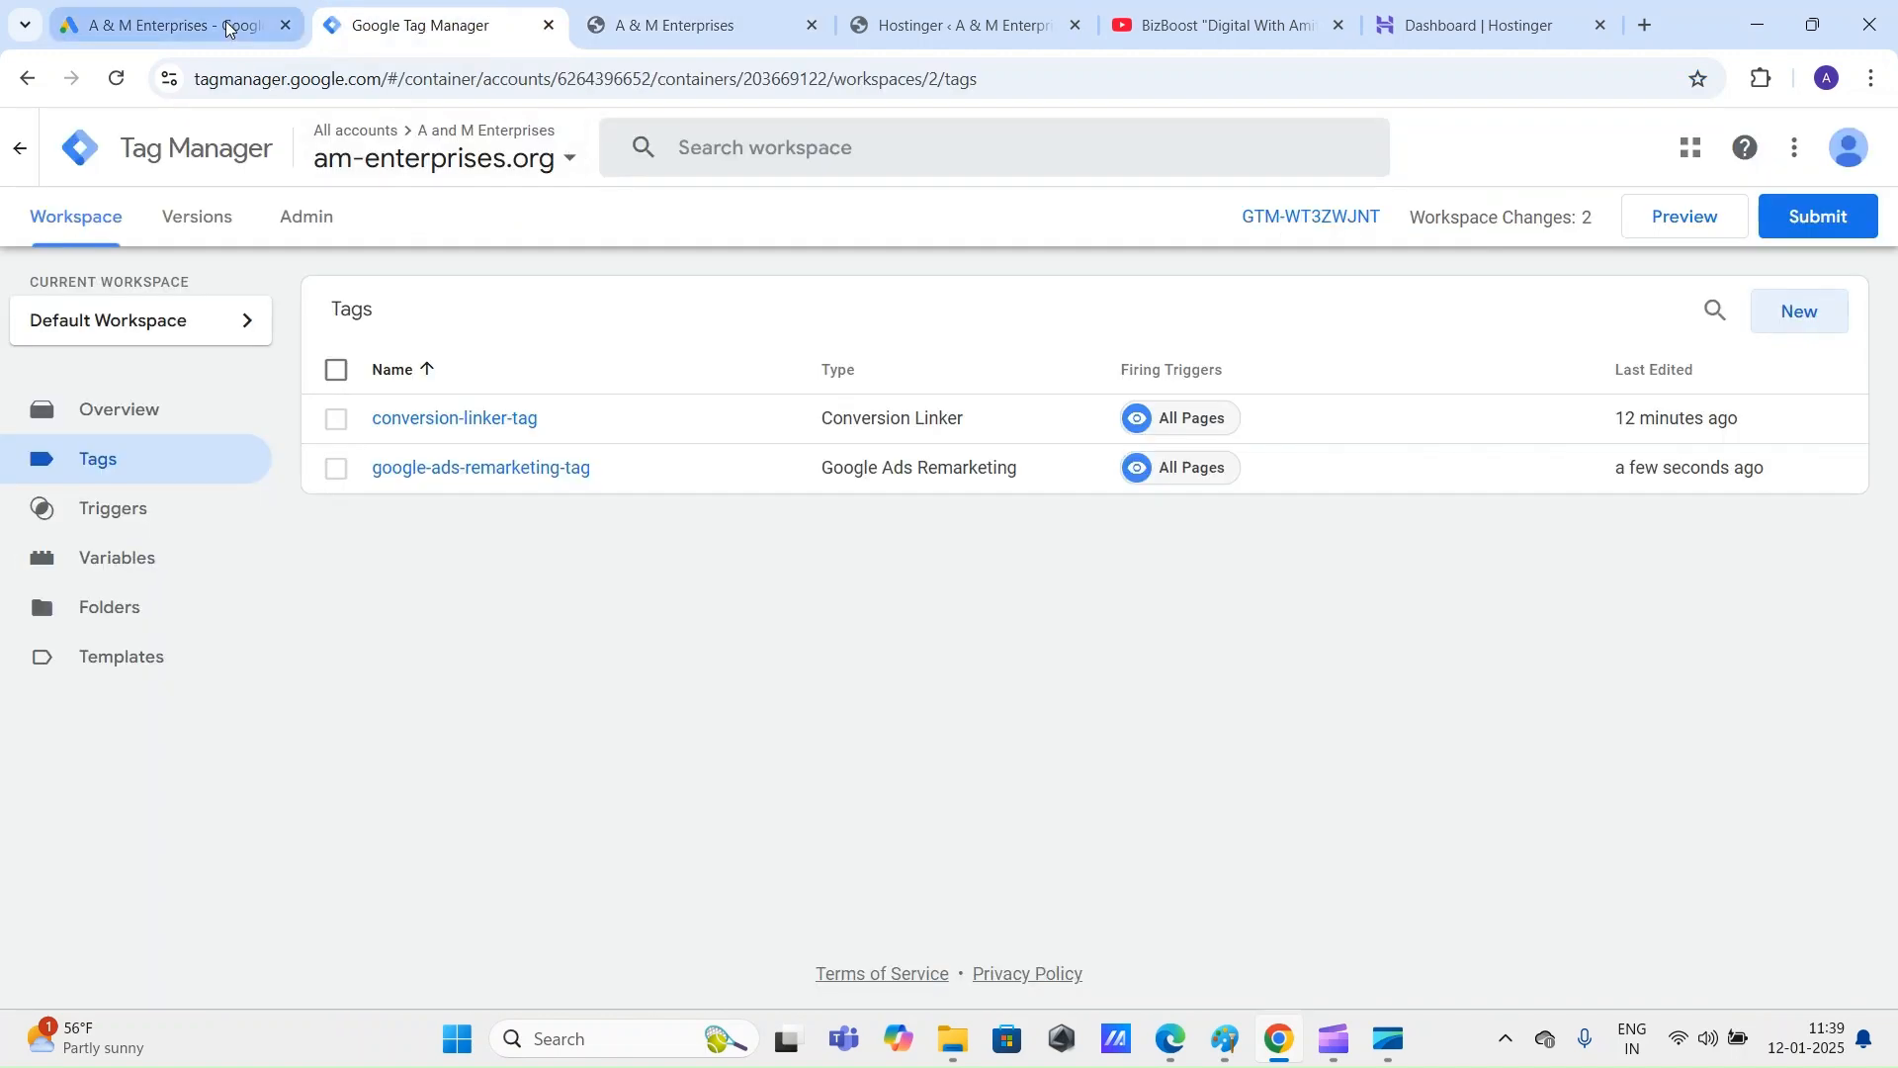
click(227, 28)
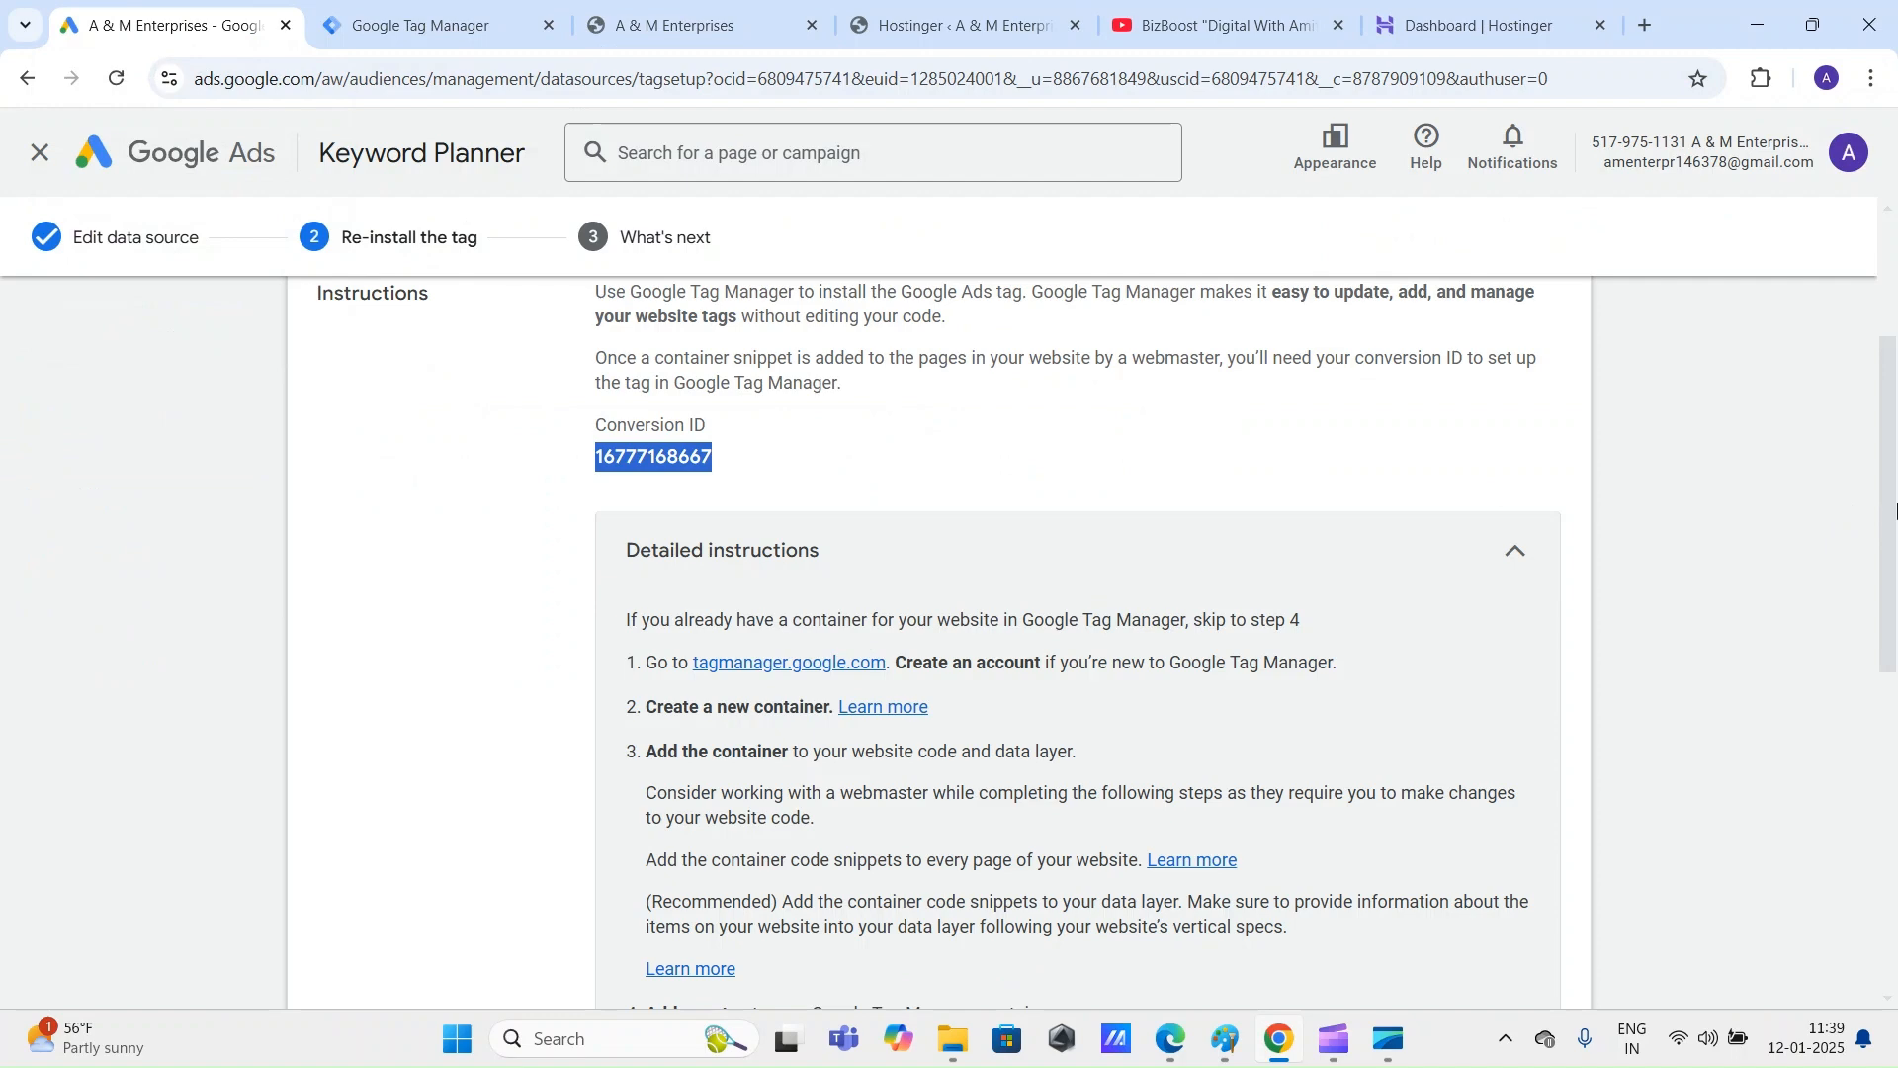
drag(1896, 505, 1891, 441)
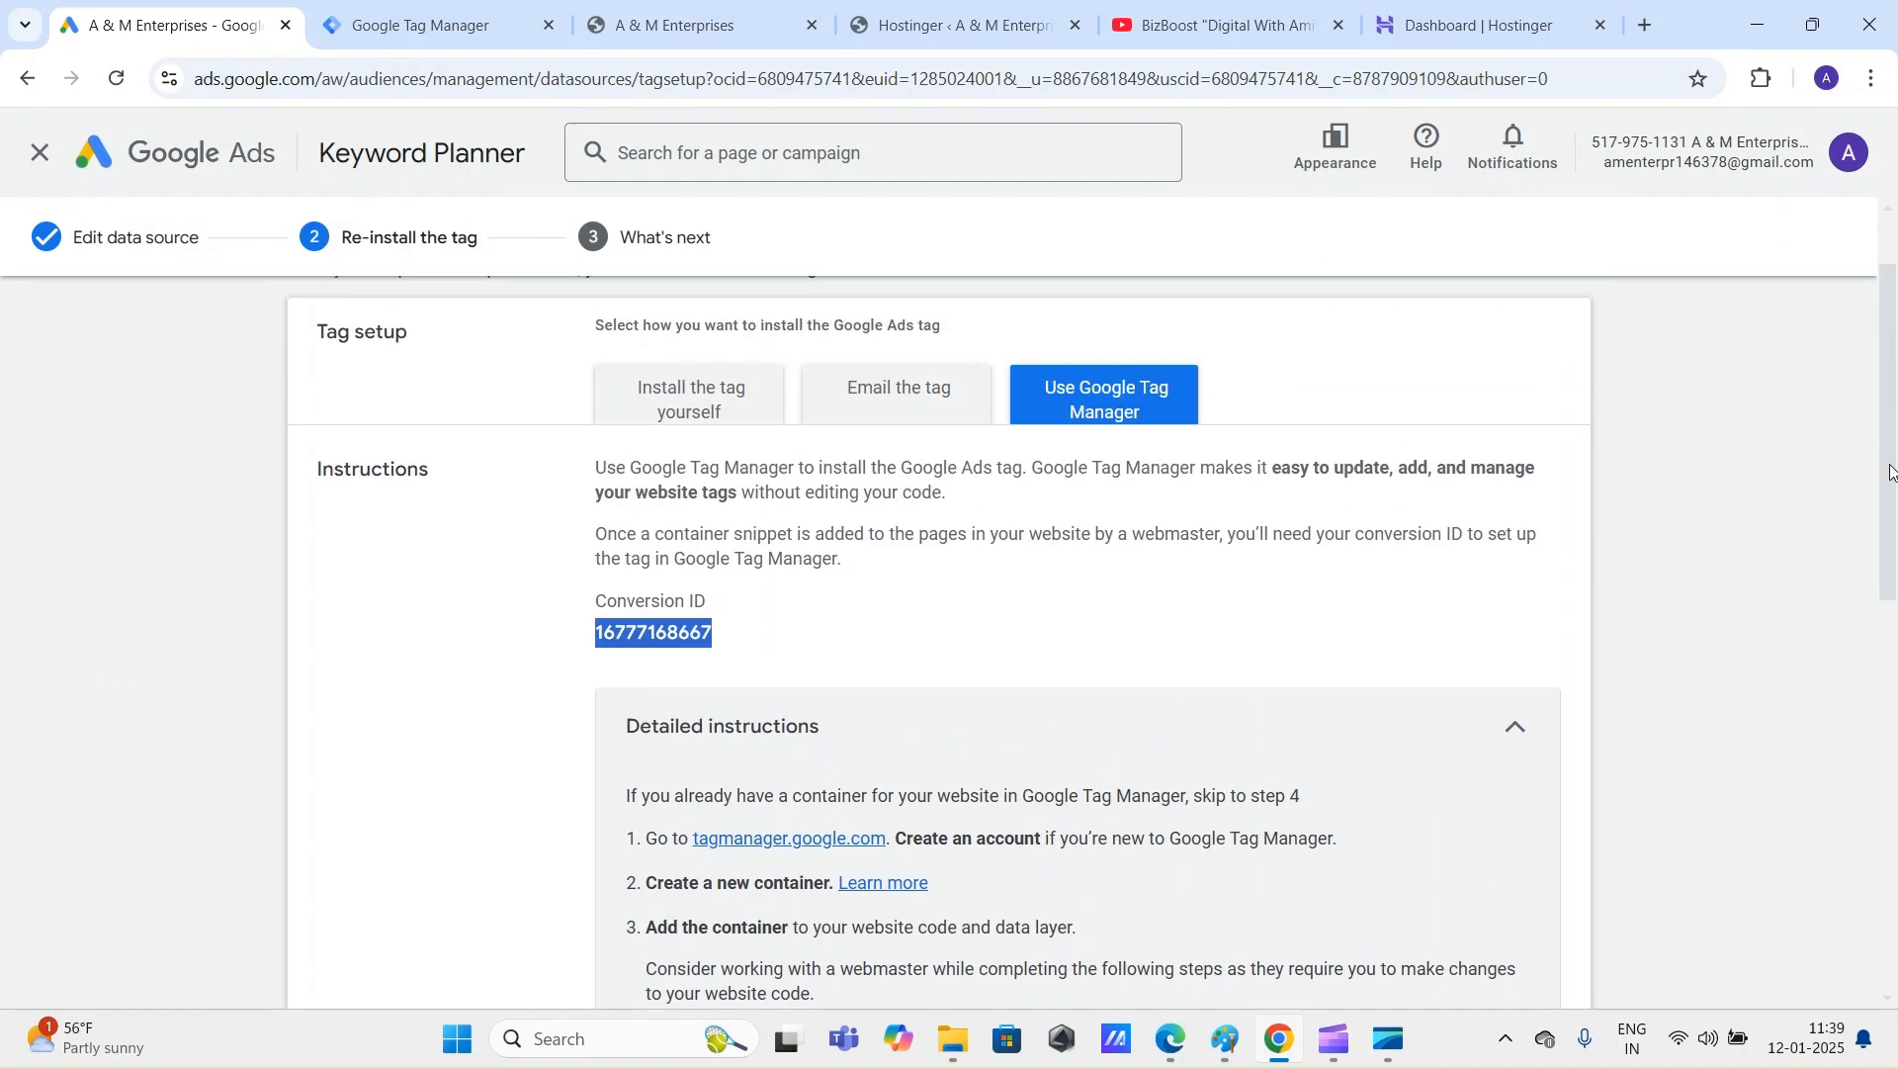
click(685, 8)
click(435, 25)
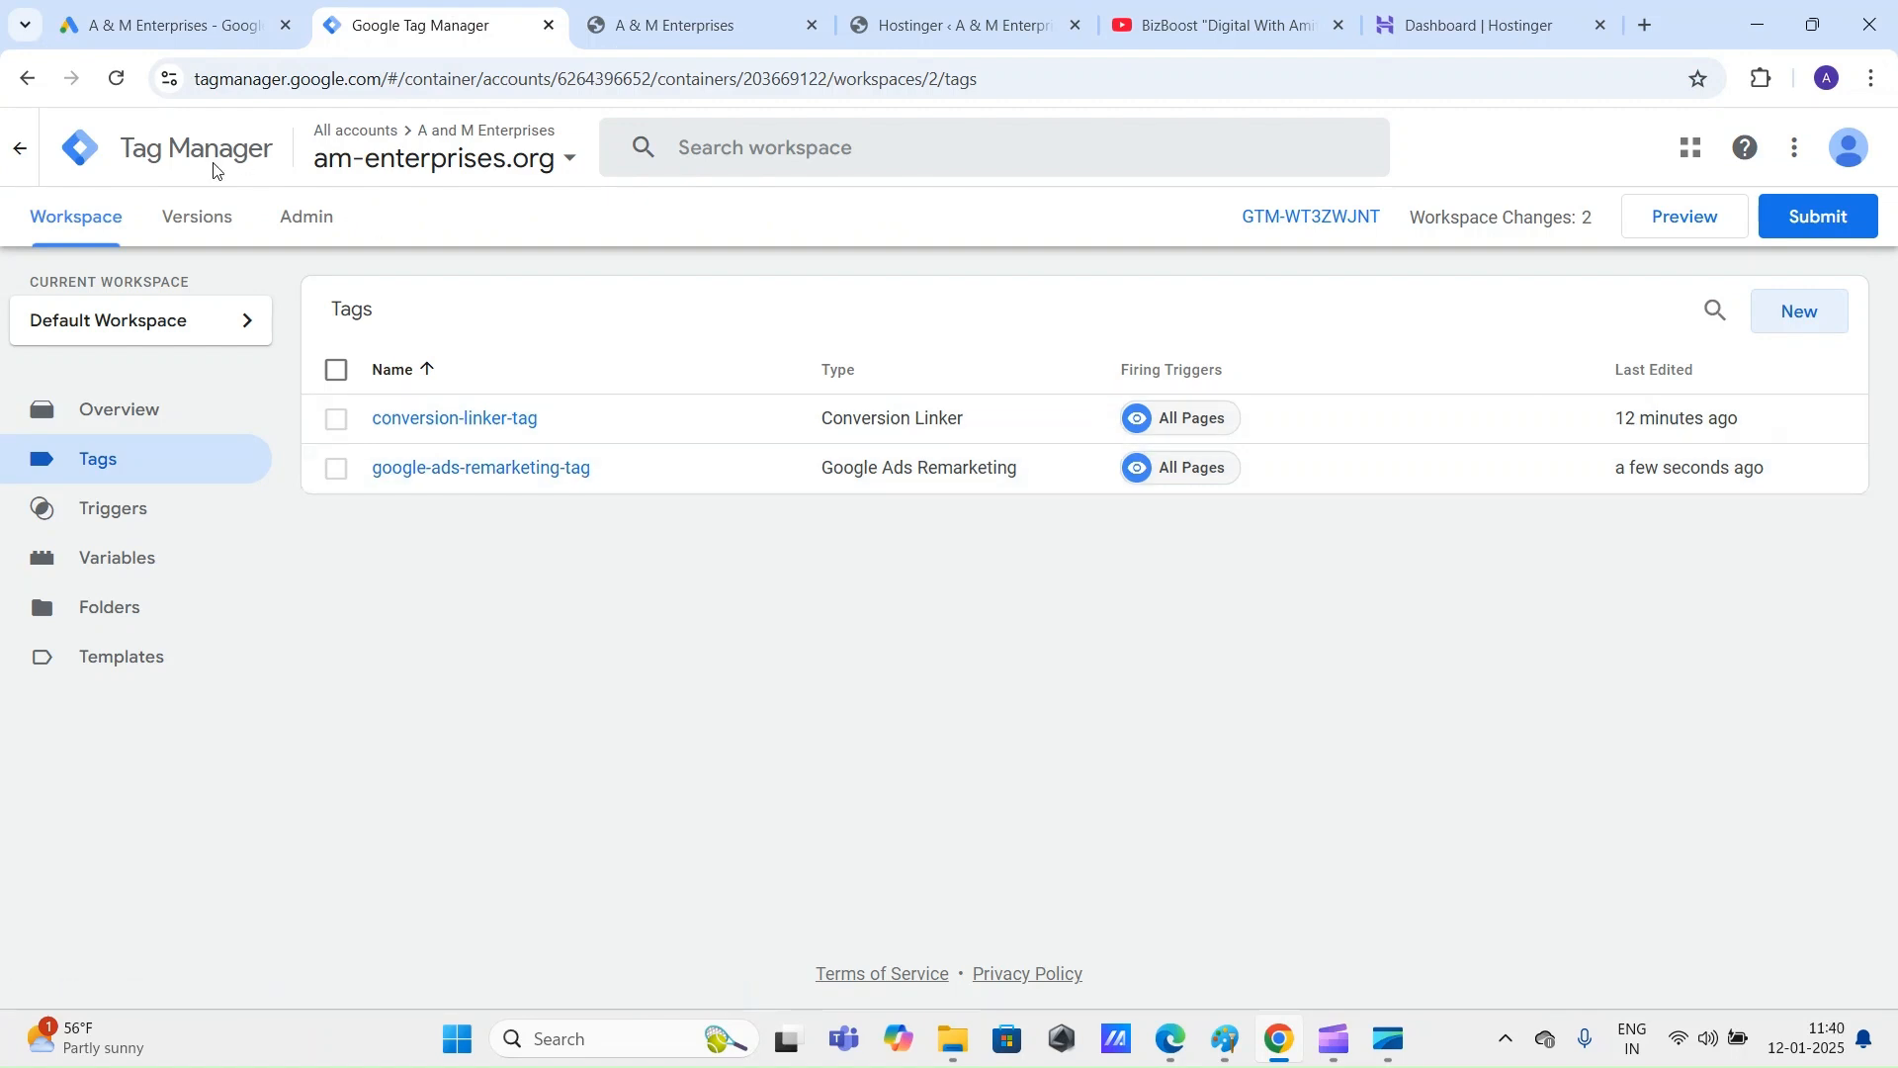
click(661, 18)
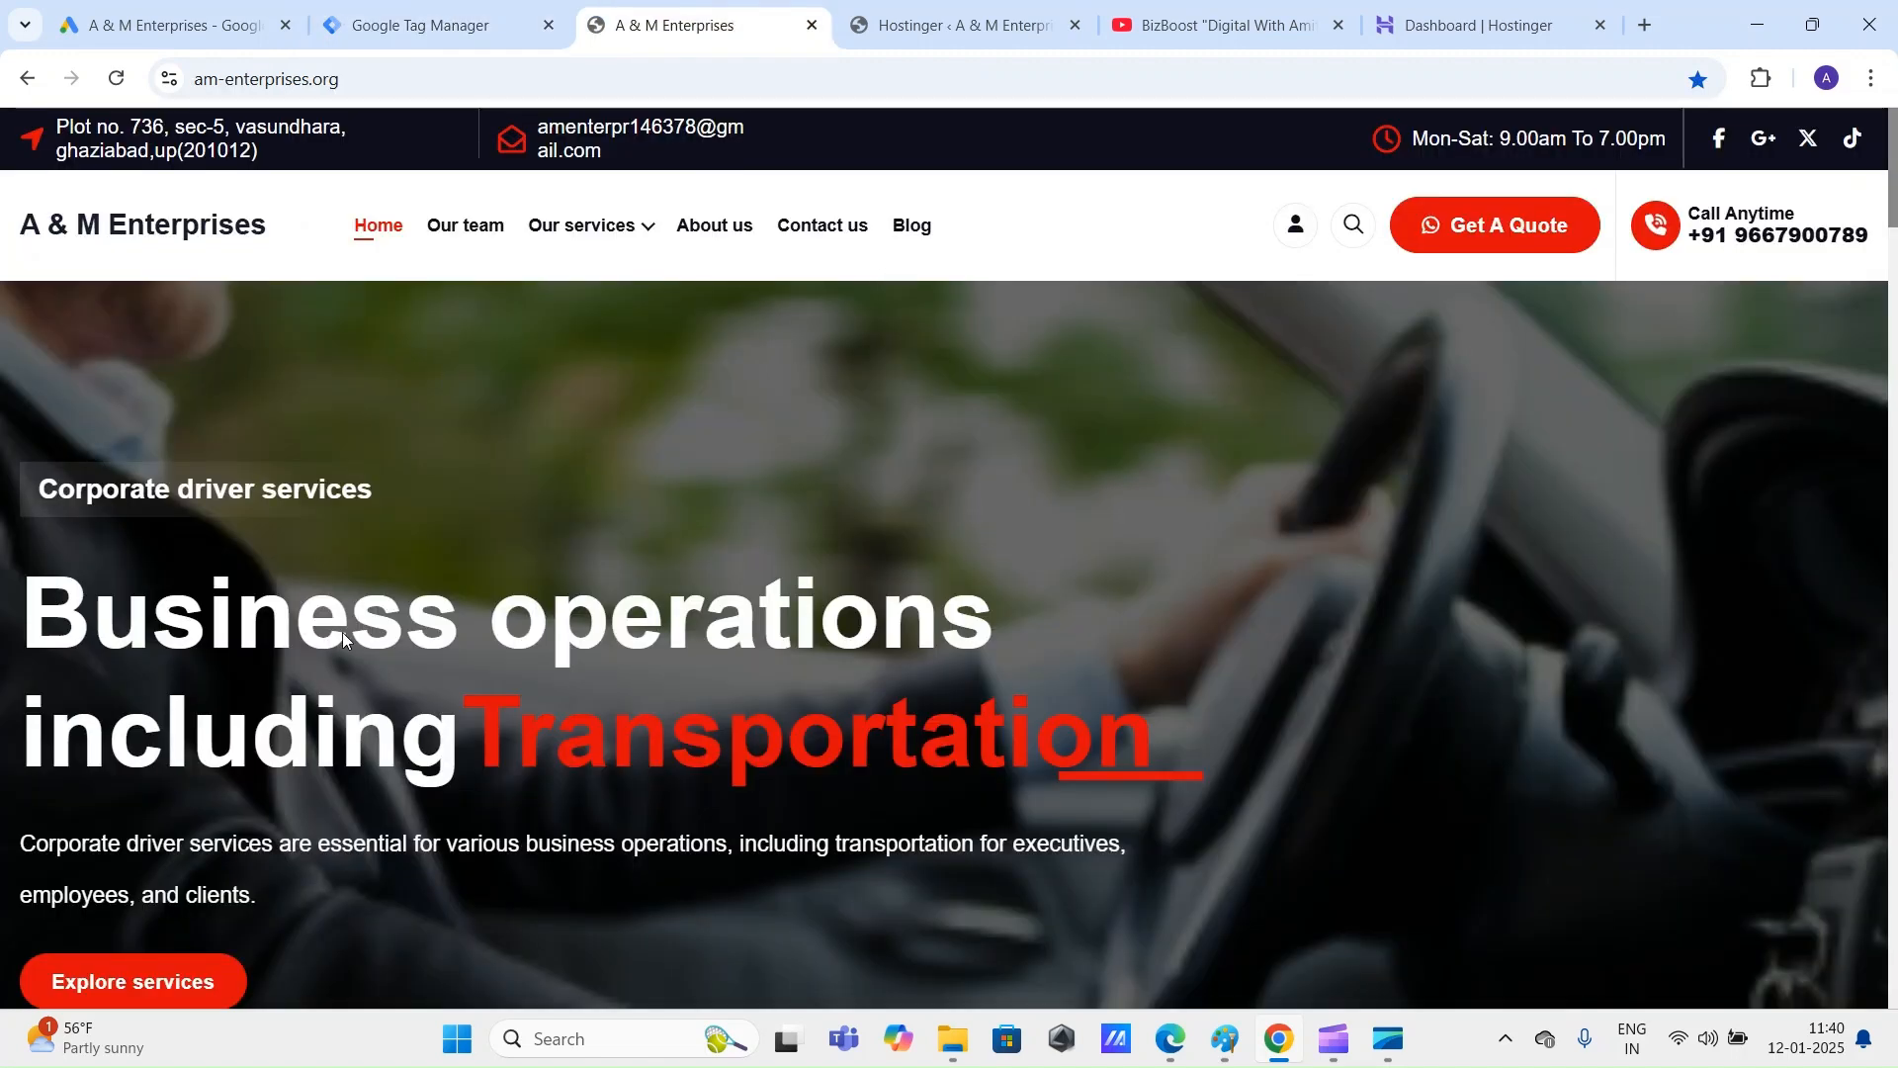
click(474, 20)
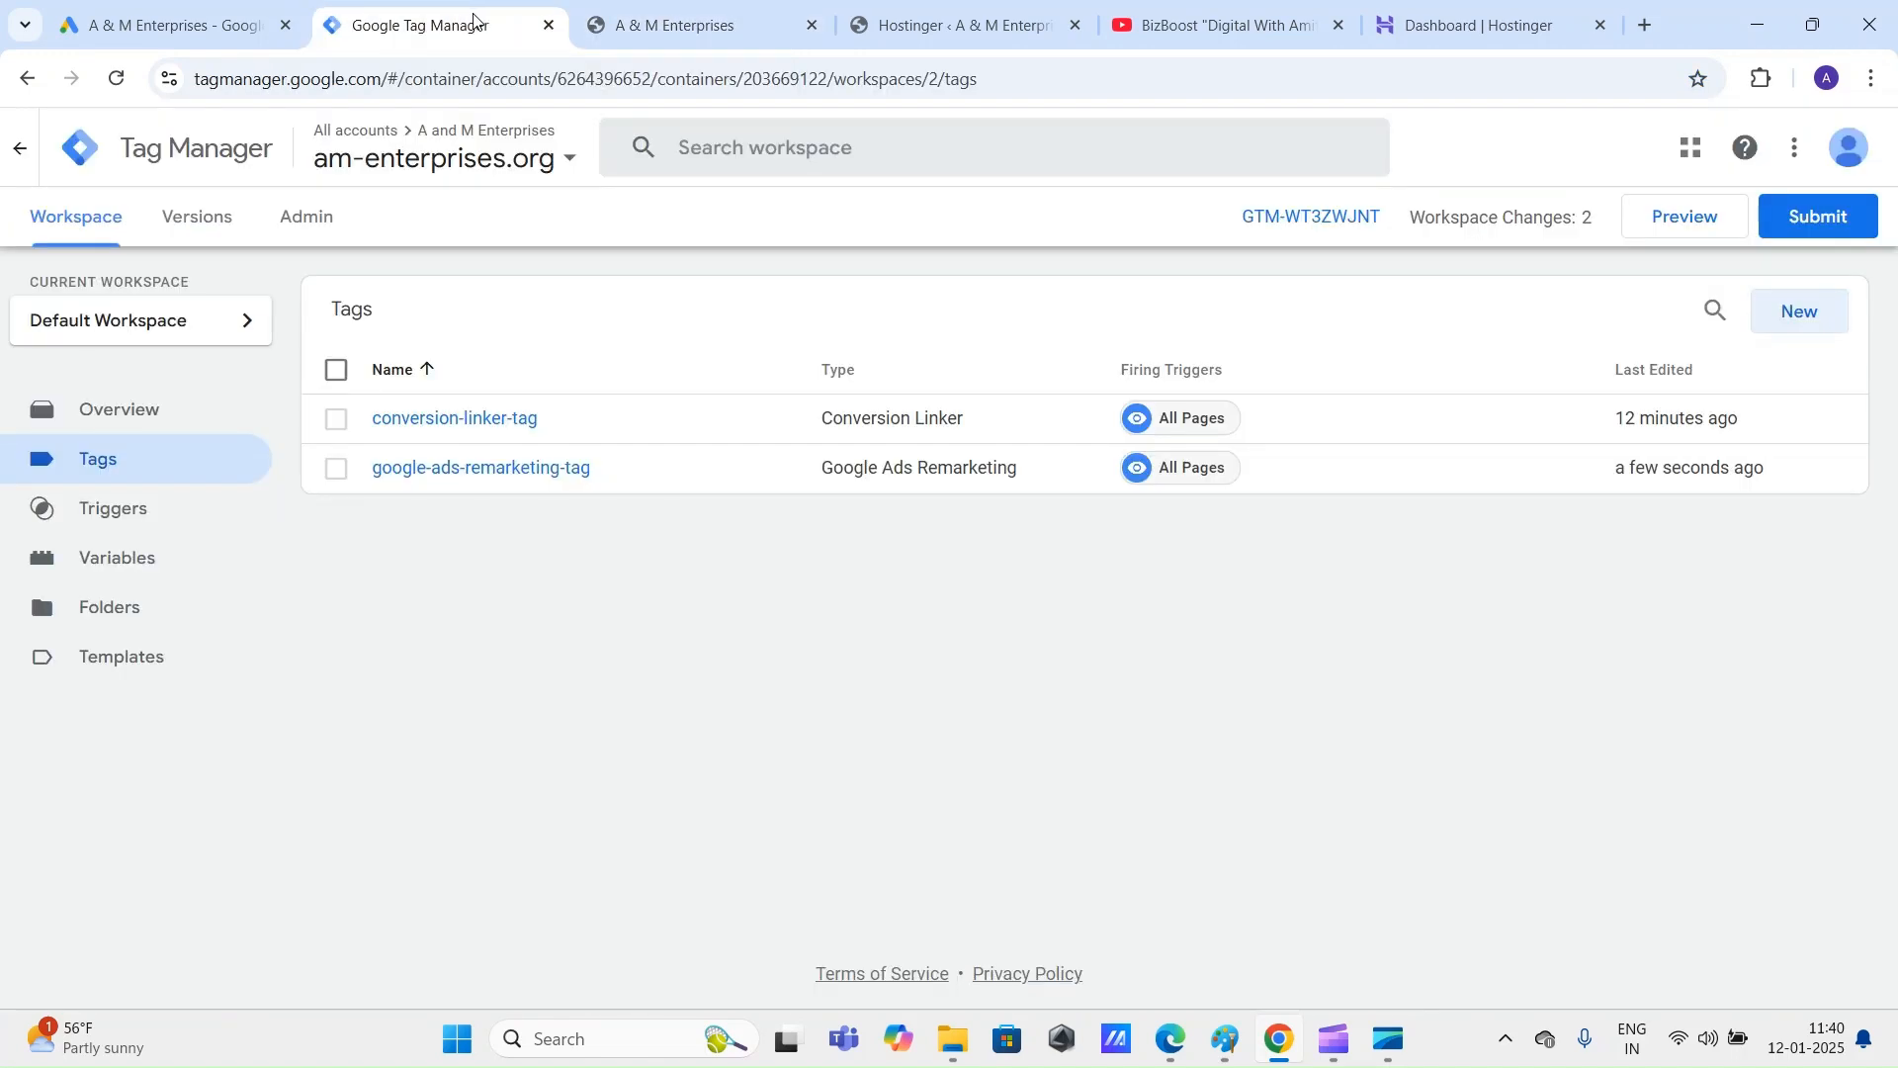
Step: Open the Install Google Tag Manager instructions in the am-enterprises.org container's admin settings
click(306, 227)
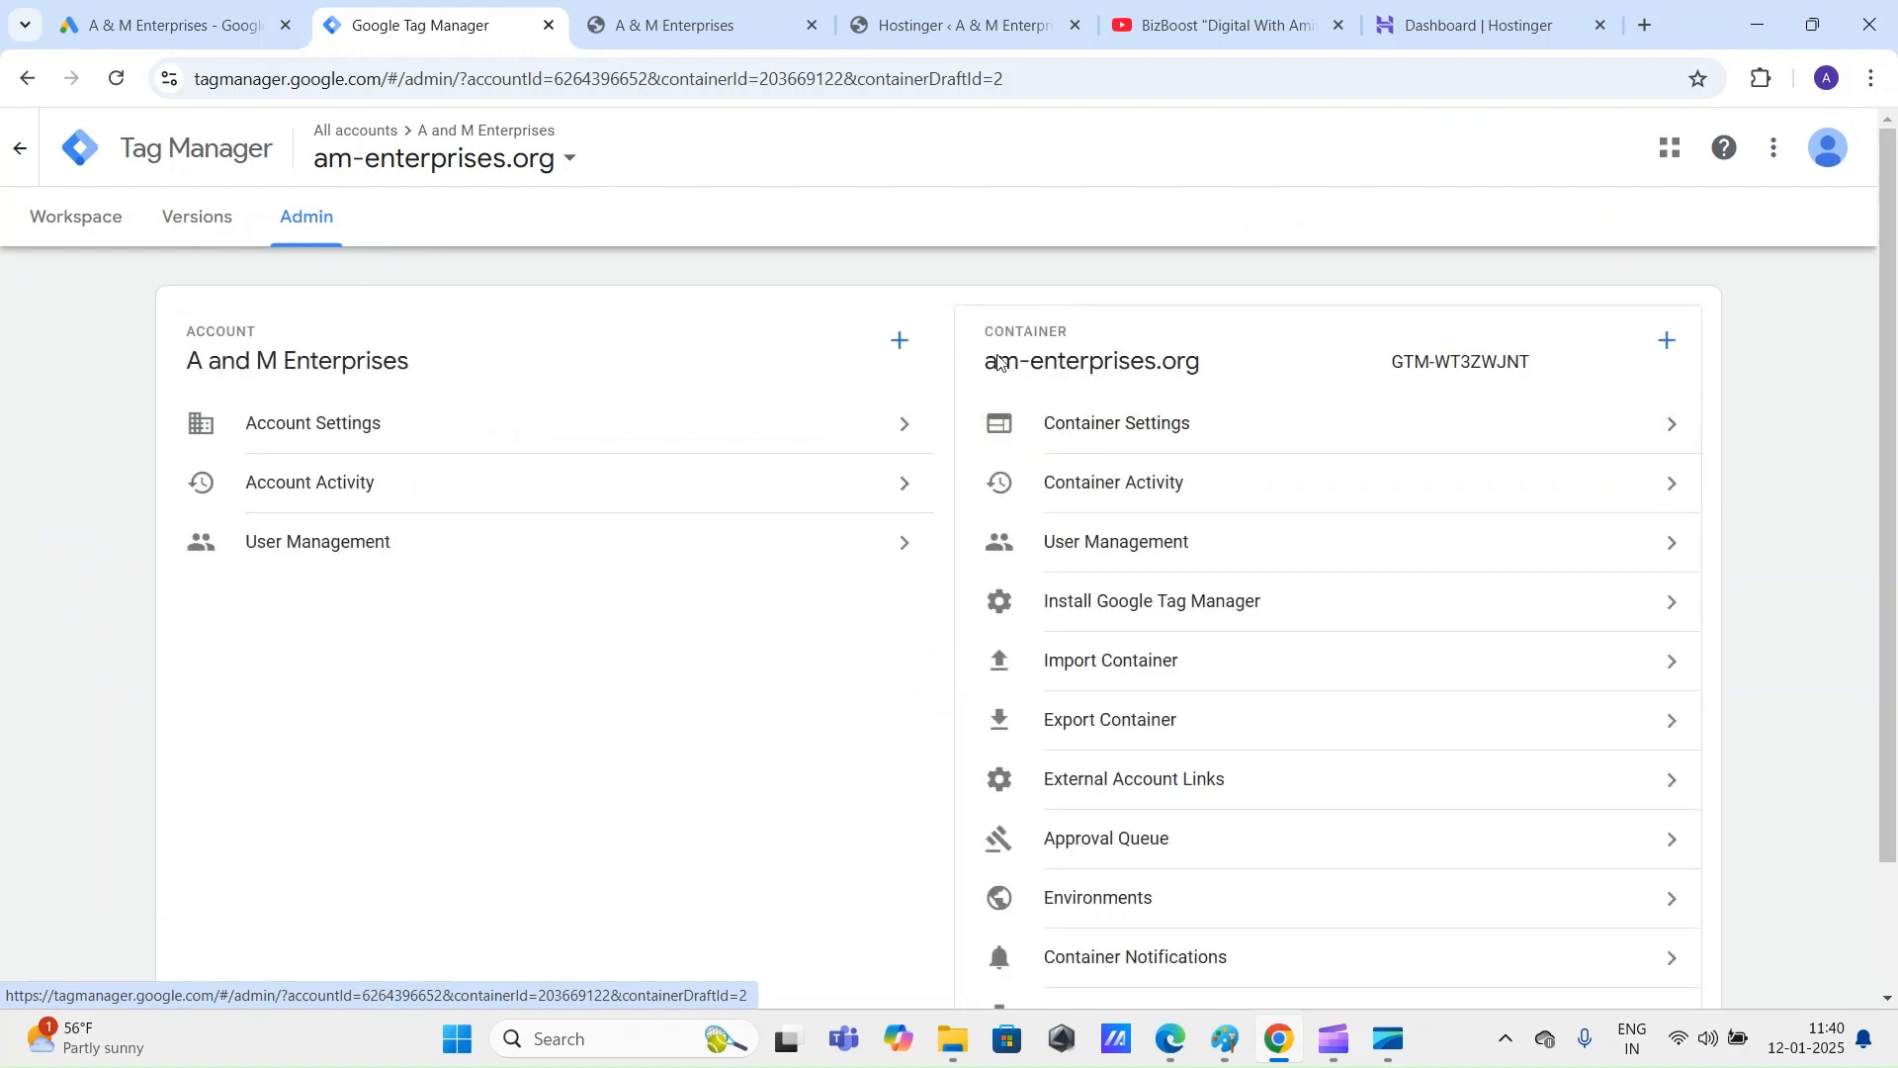
drag(994, 339, 1098, 364)
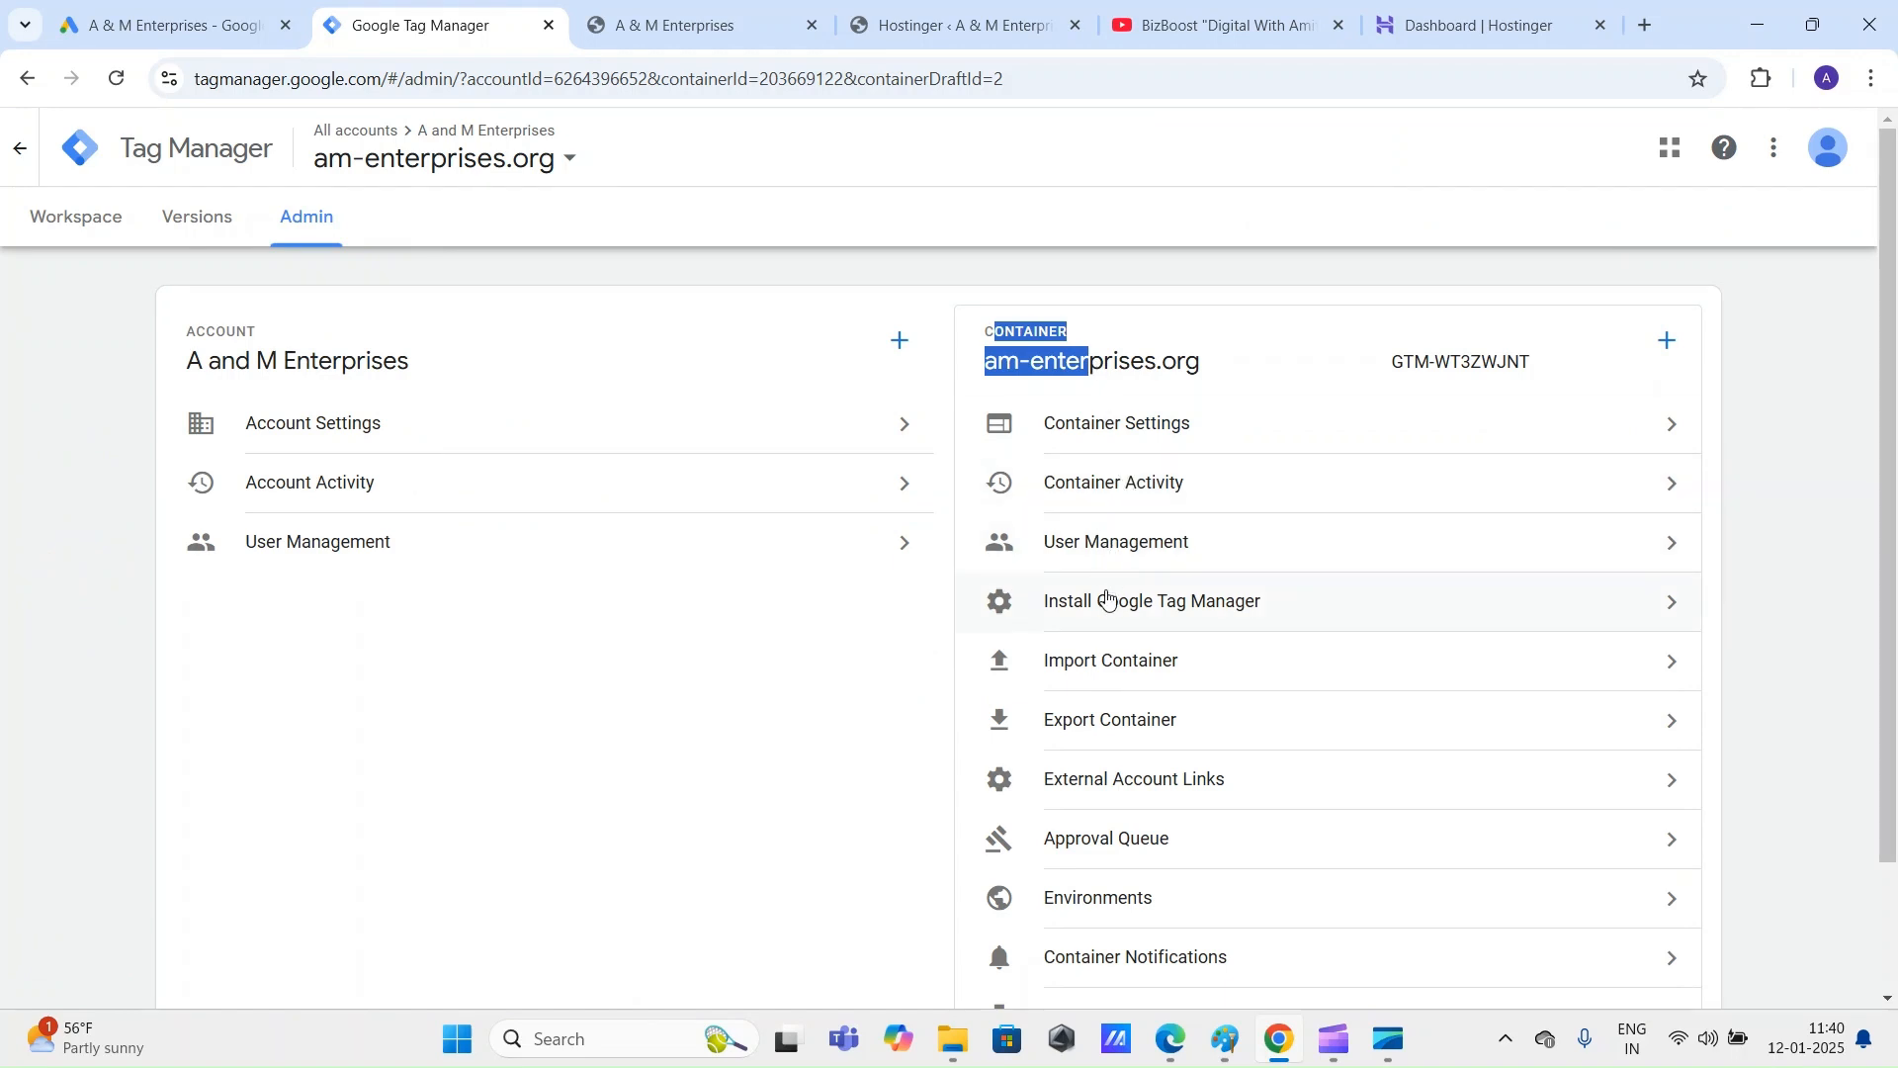
click(1835, 538)
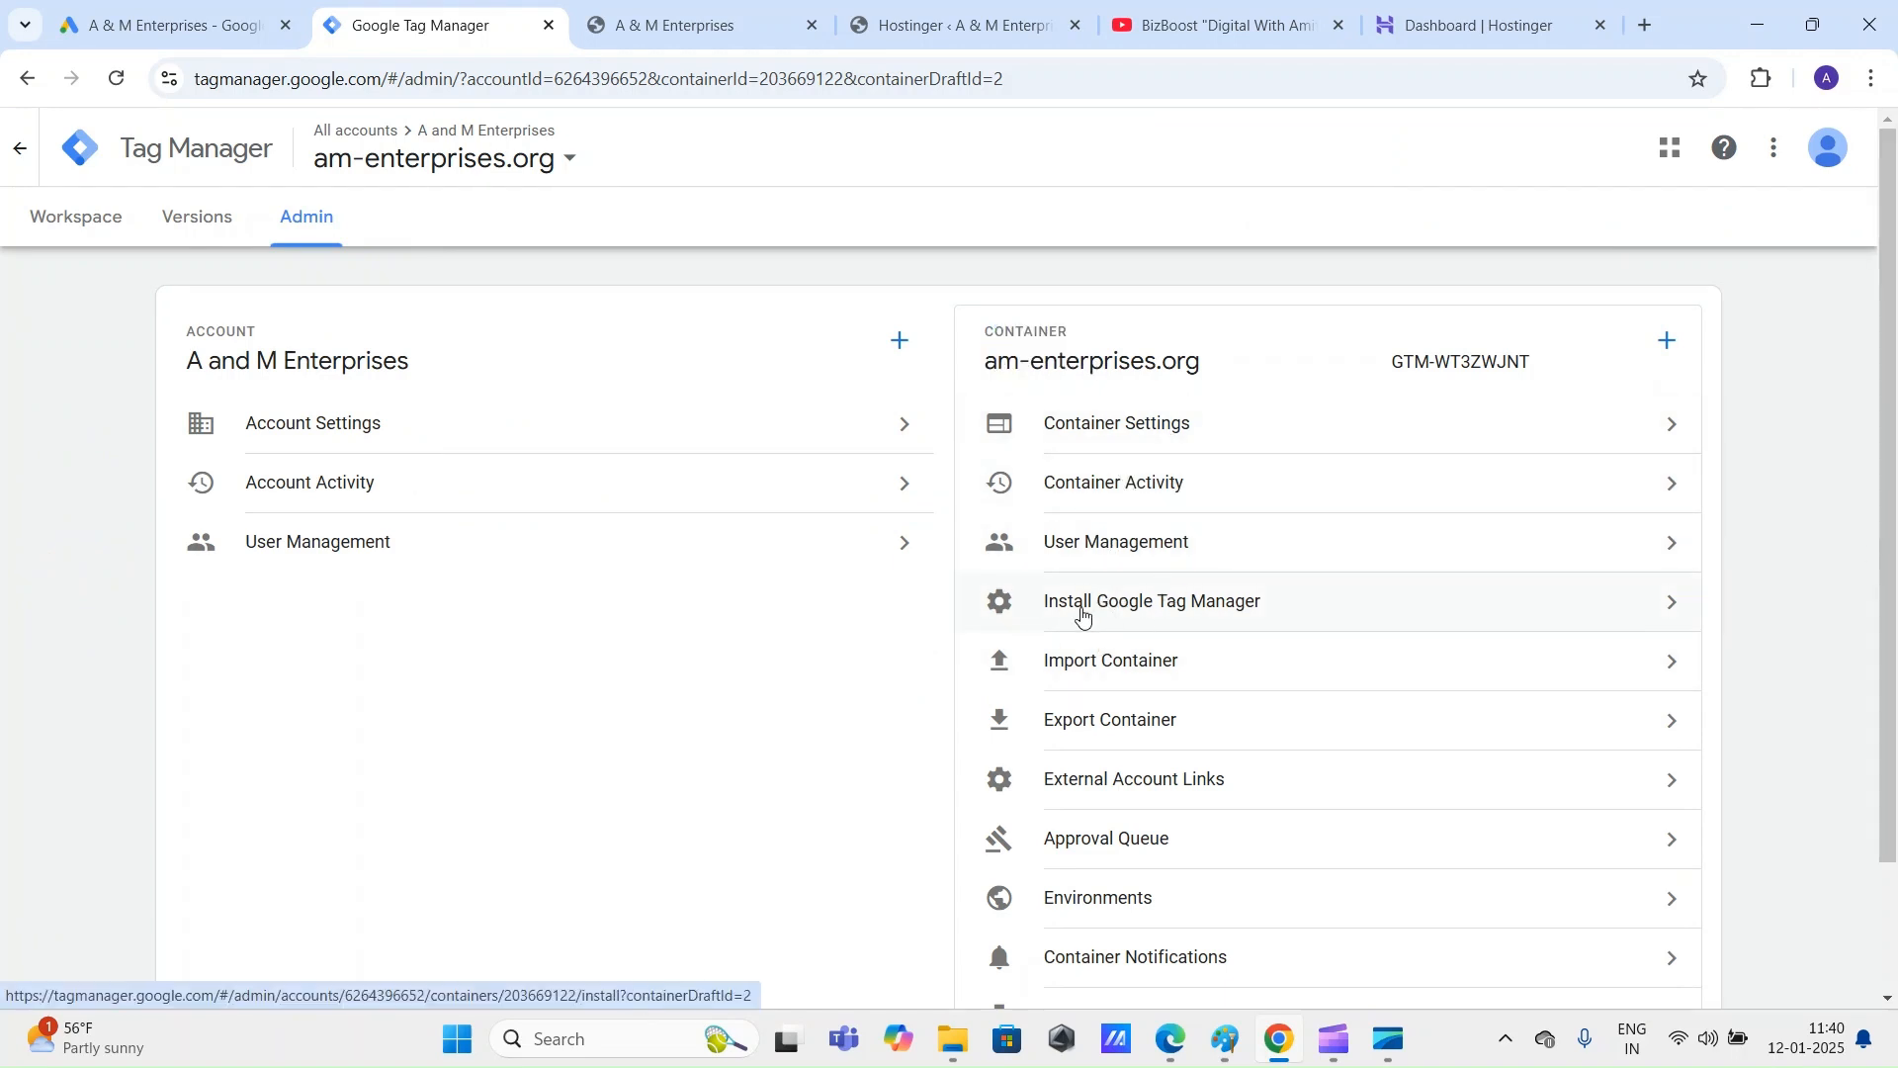
click(1082, 616)
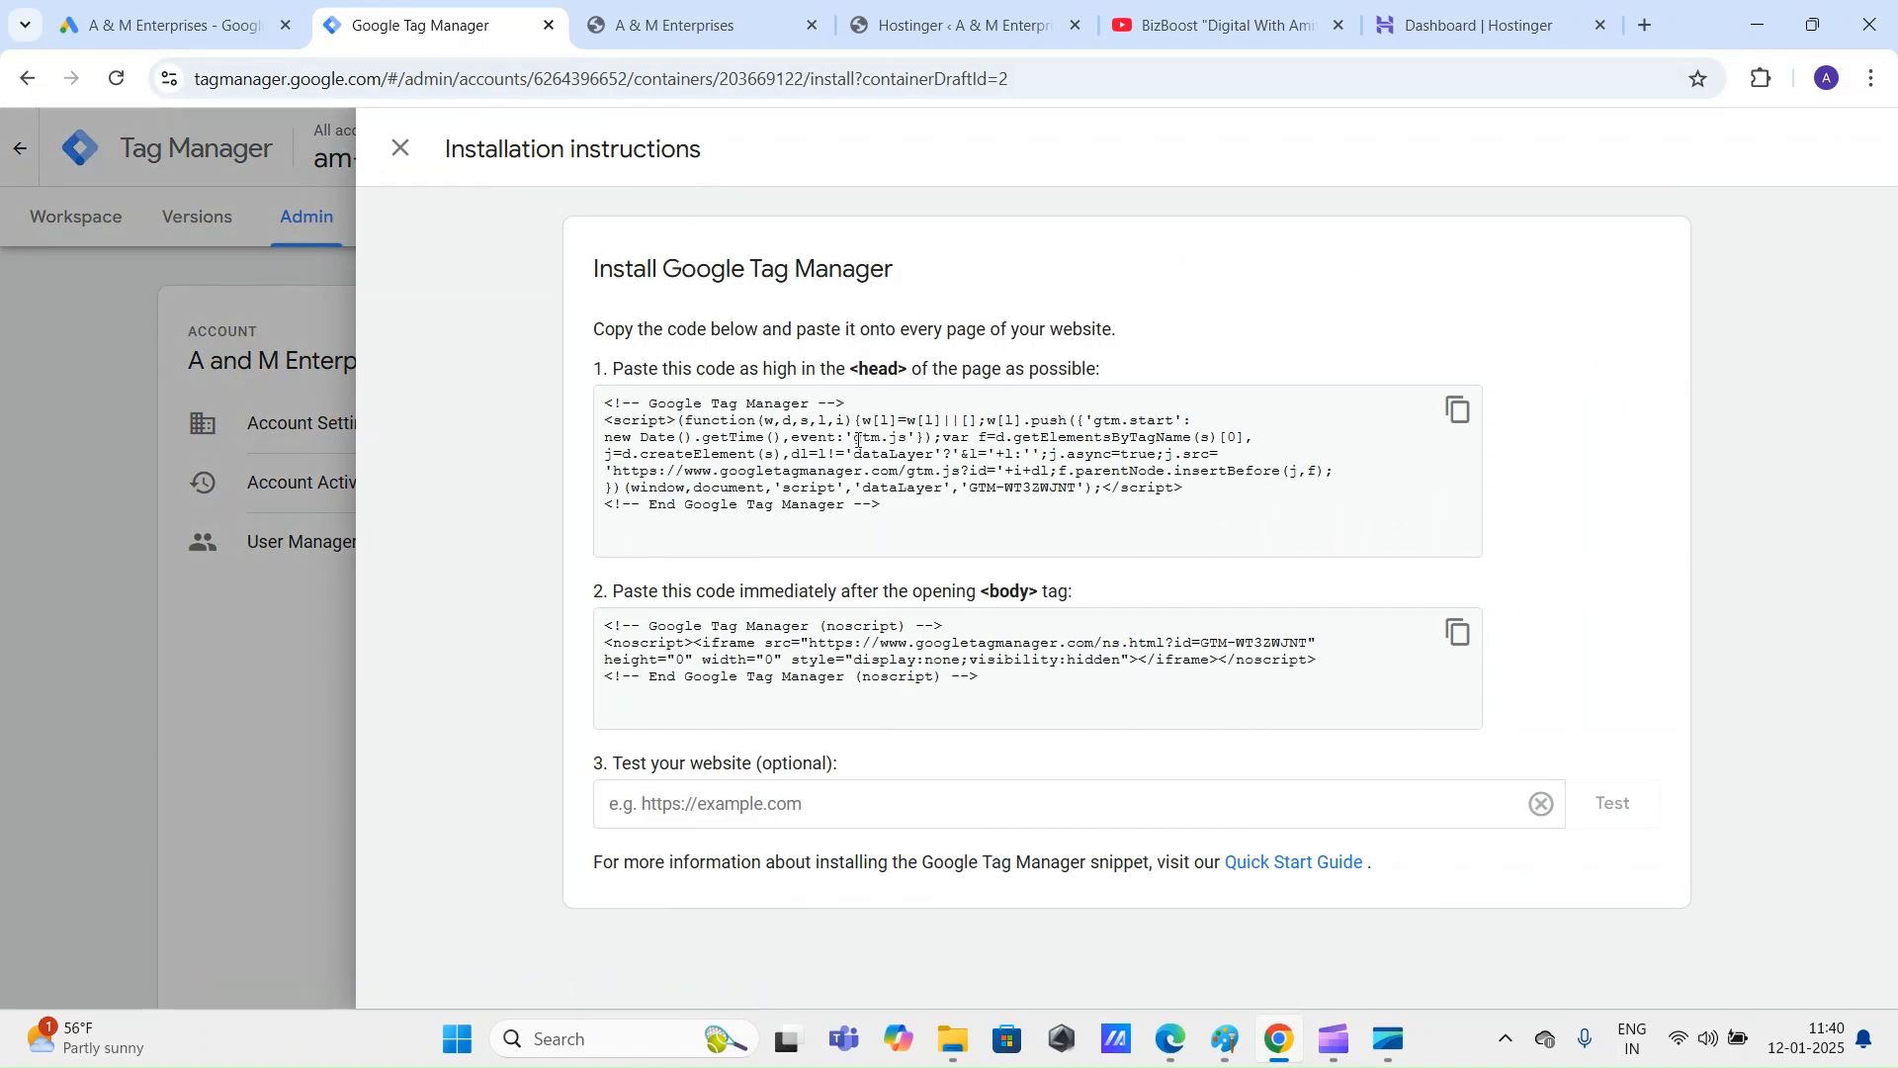
Step: Examine the installation instructions for where the head and body code snippets must be placed on the website
drag(594, 337, 1186, 372)
click(1498, 256)
triple_click(884, 373)
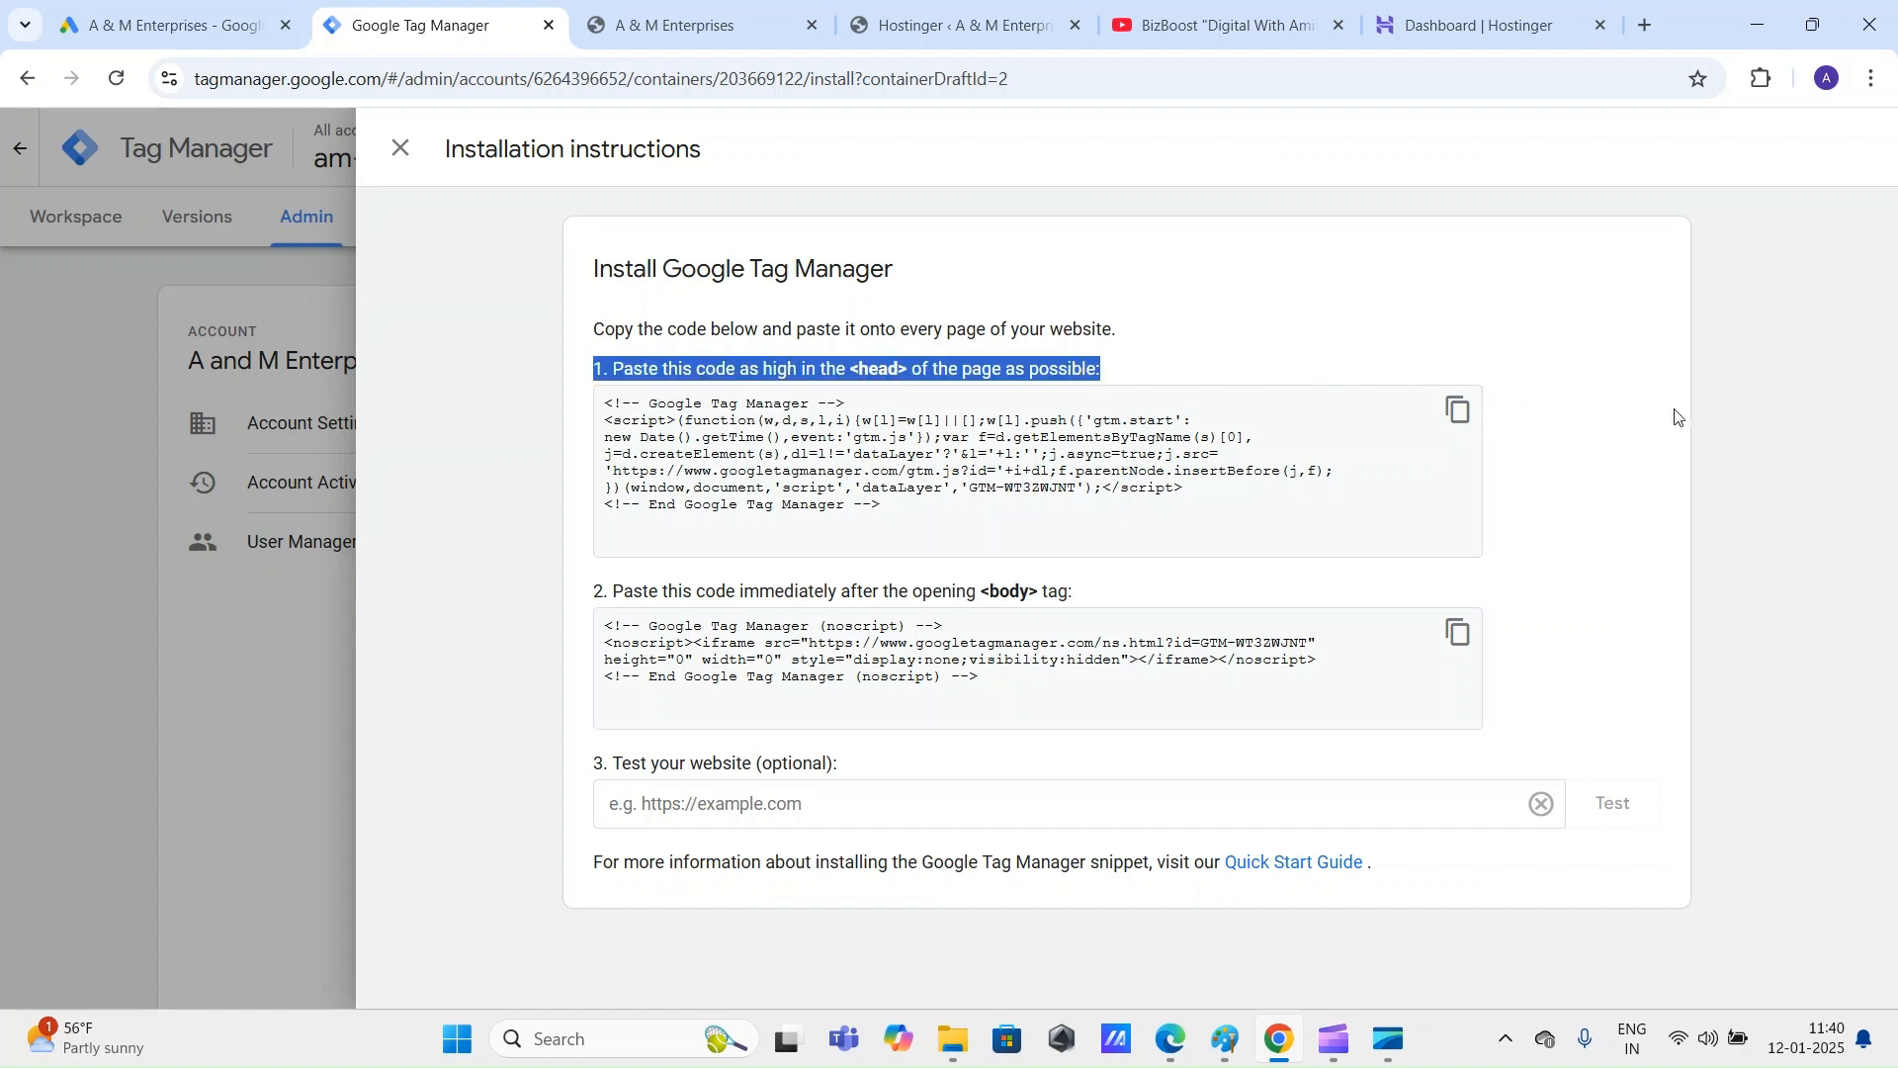
click(1738, 406)
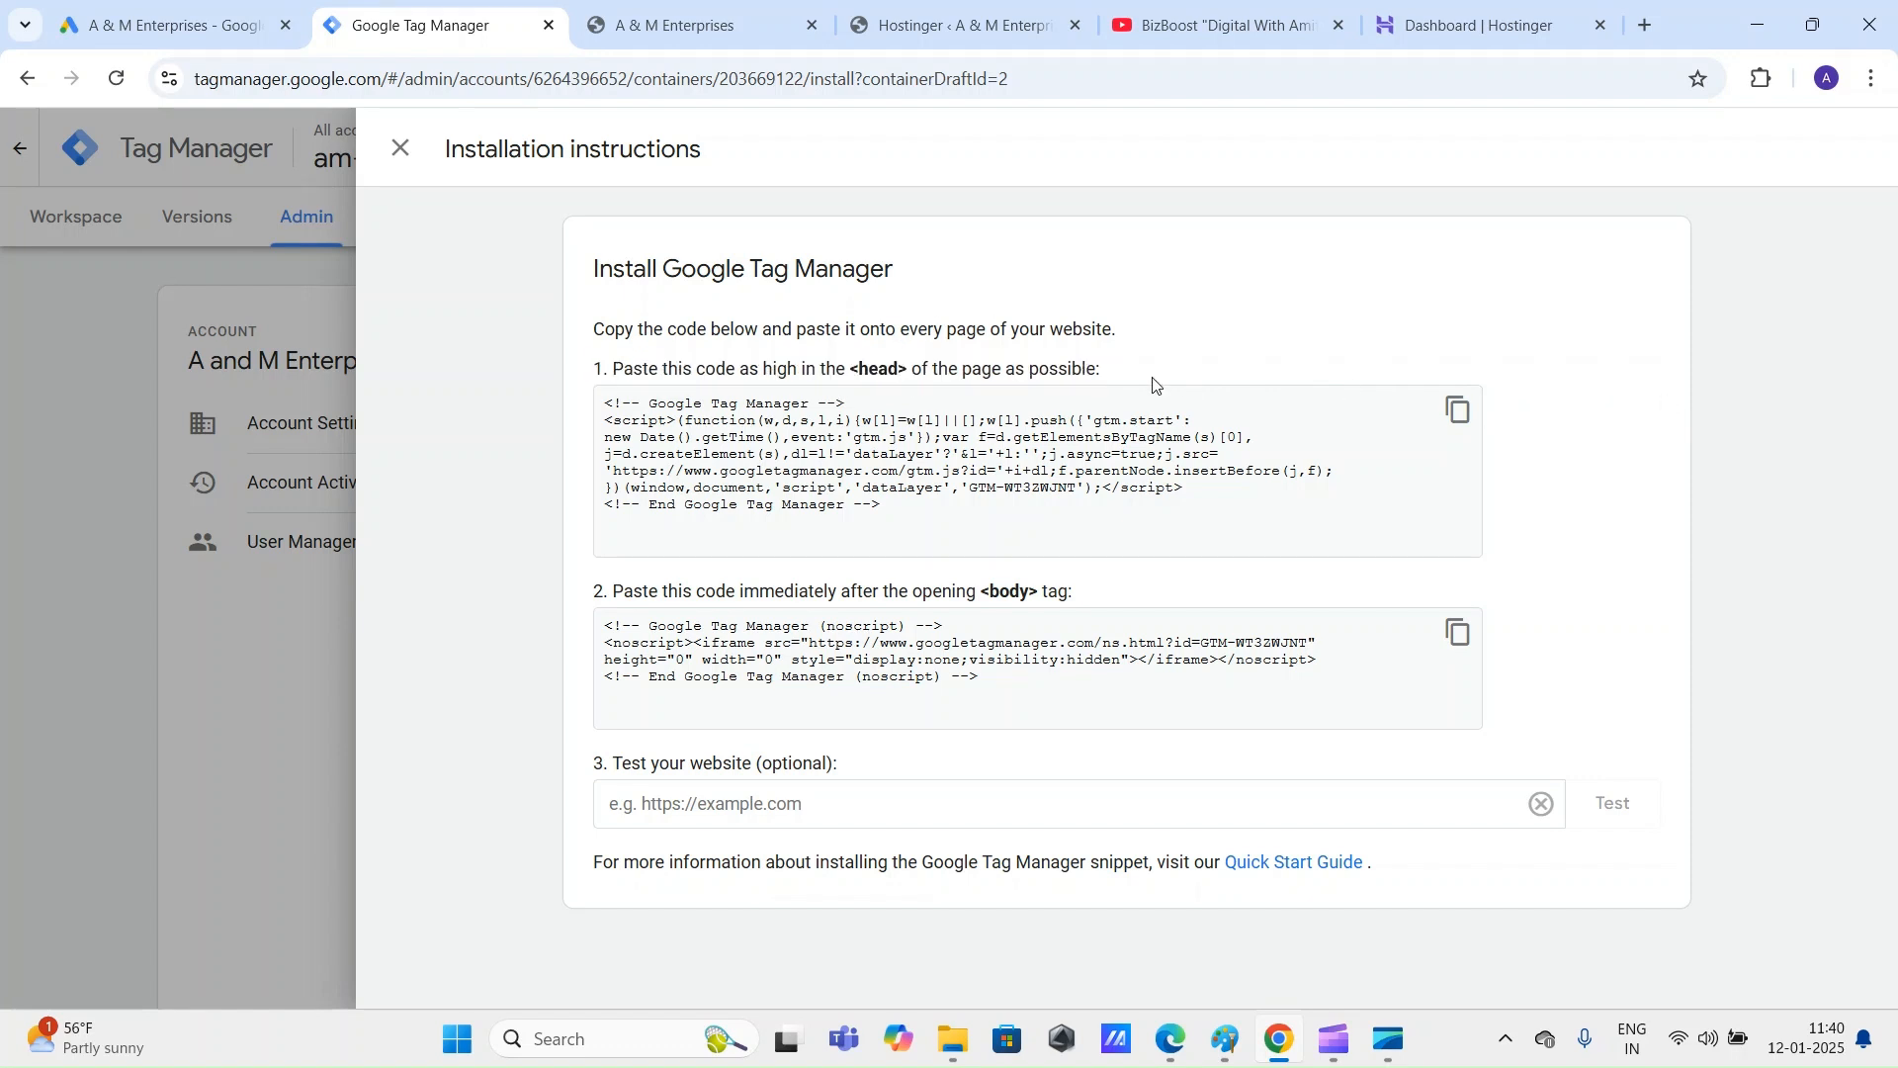
double_click(879, 369)
click(1638, 423)
drag(613, 595, 1093, 605)
click(1676, 535)
drag(1000, 673, 581, 640)
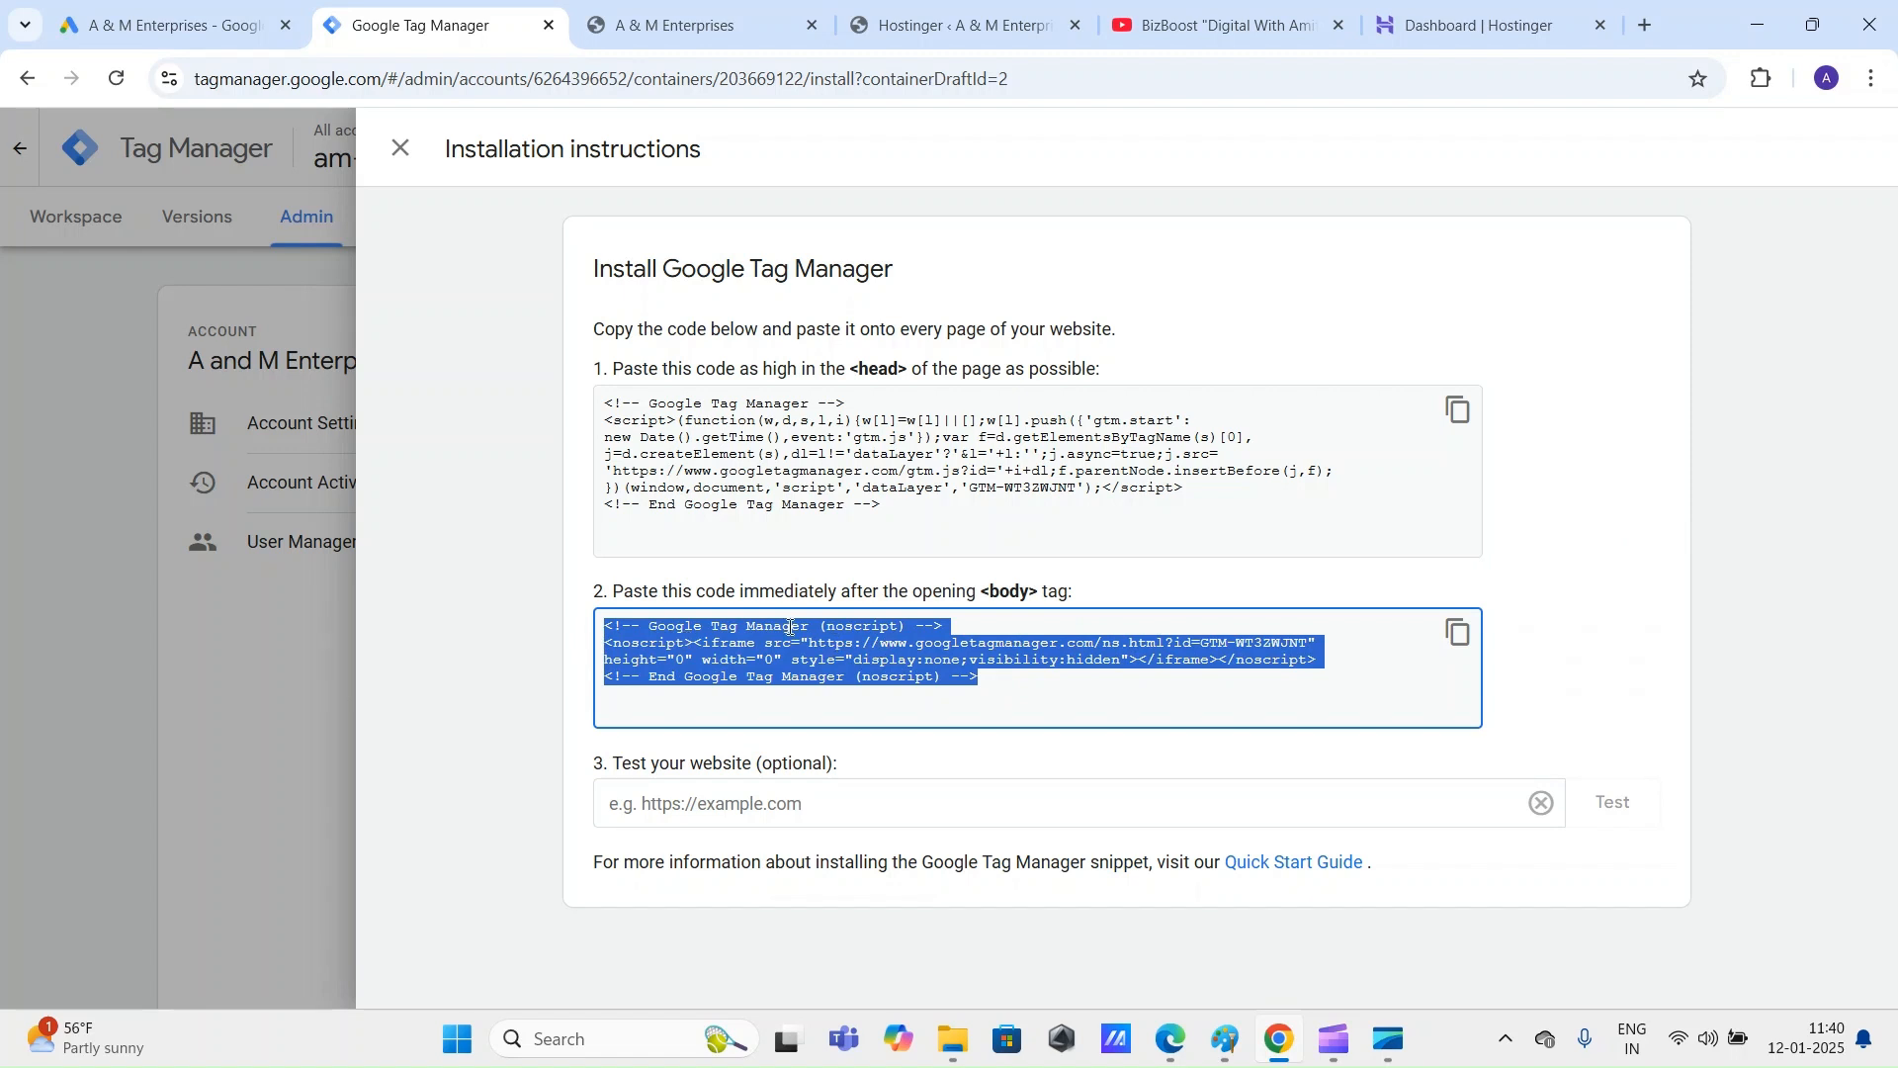
click(1686, 560)
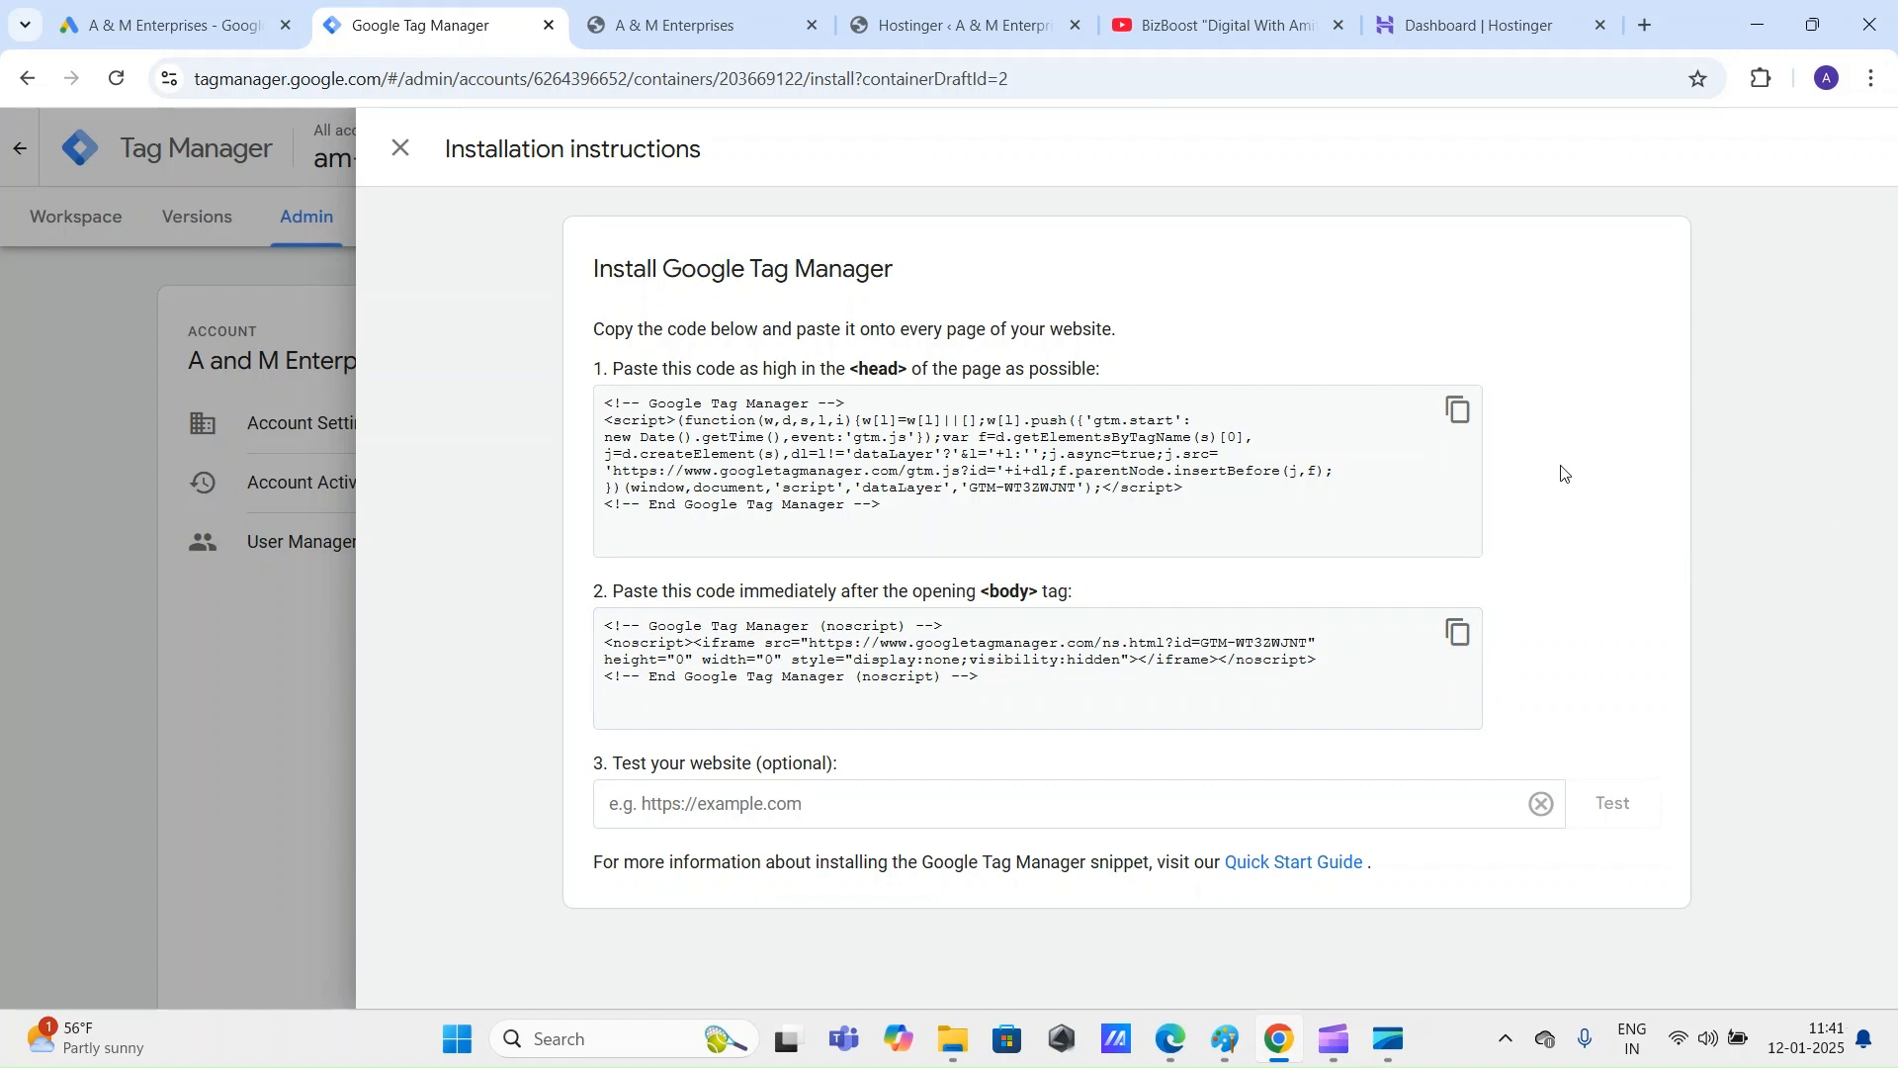
Step: Open the page source of the am-enterprises.org home page and look over its head section
click(692, 22)
scroll(851, 608, down, 6)
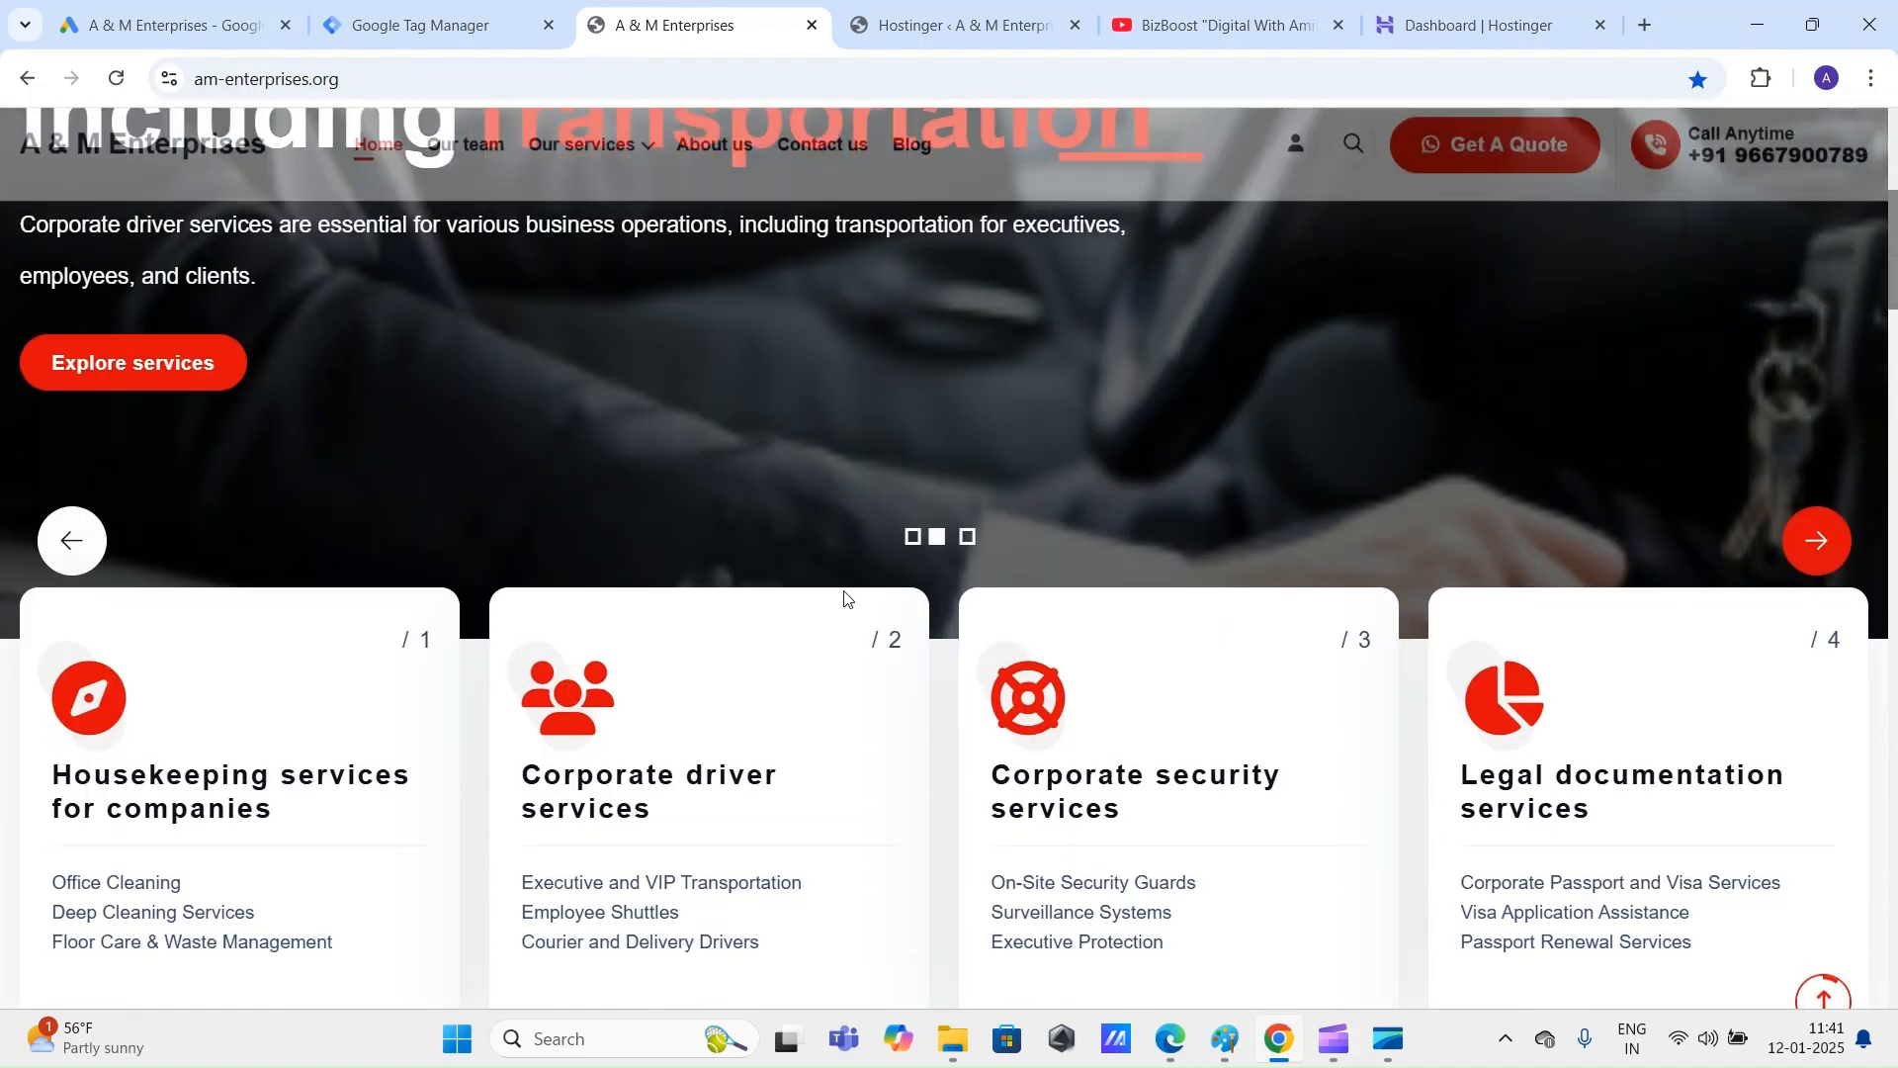
scroll(845, 590, down, 10)
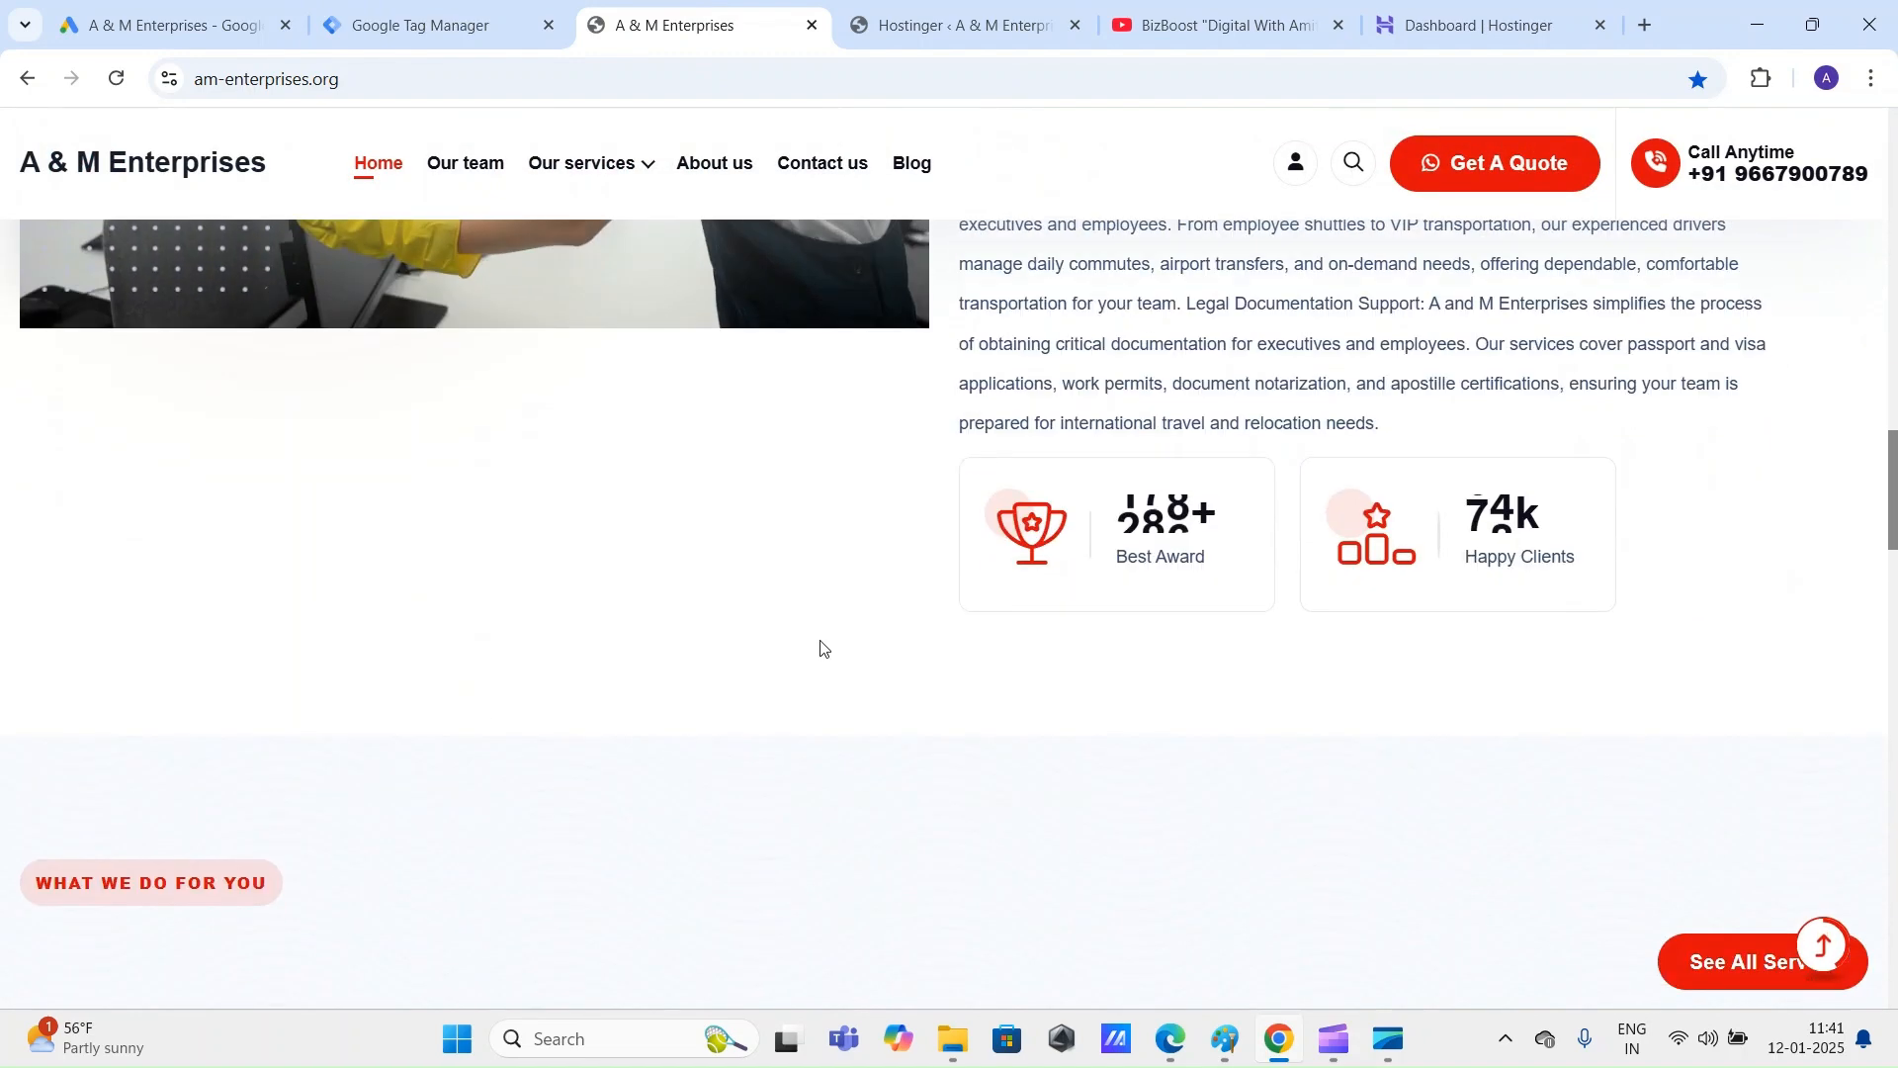
right_click(645, 438)
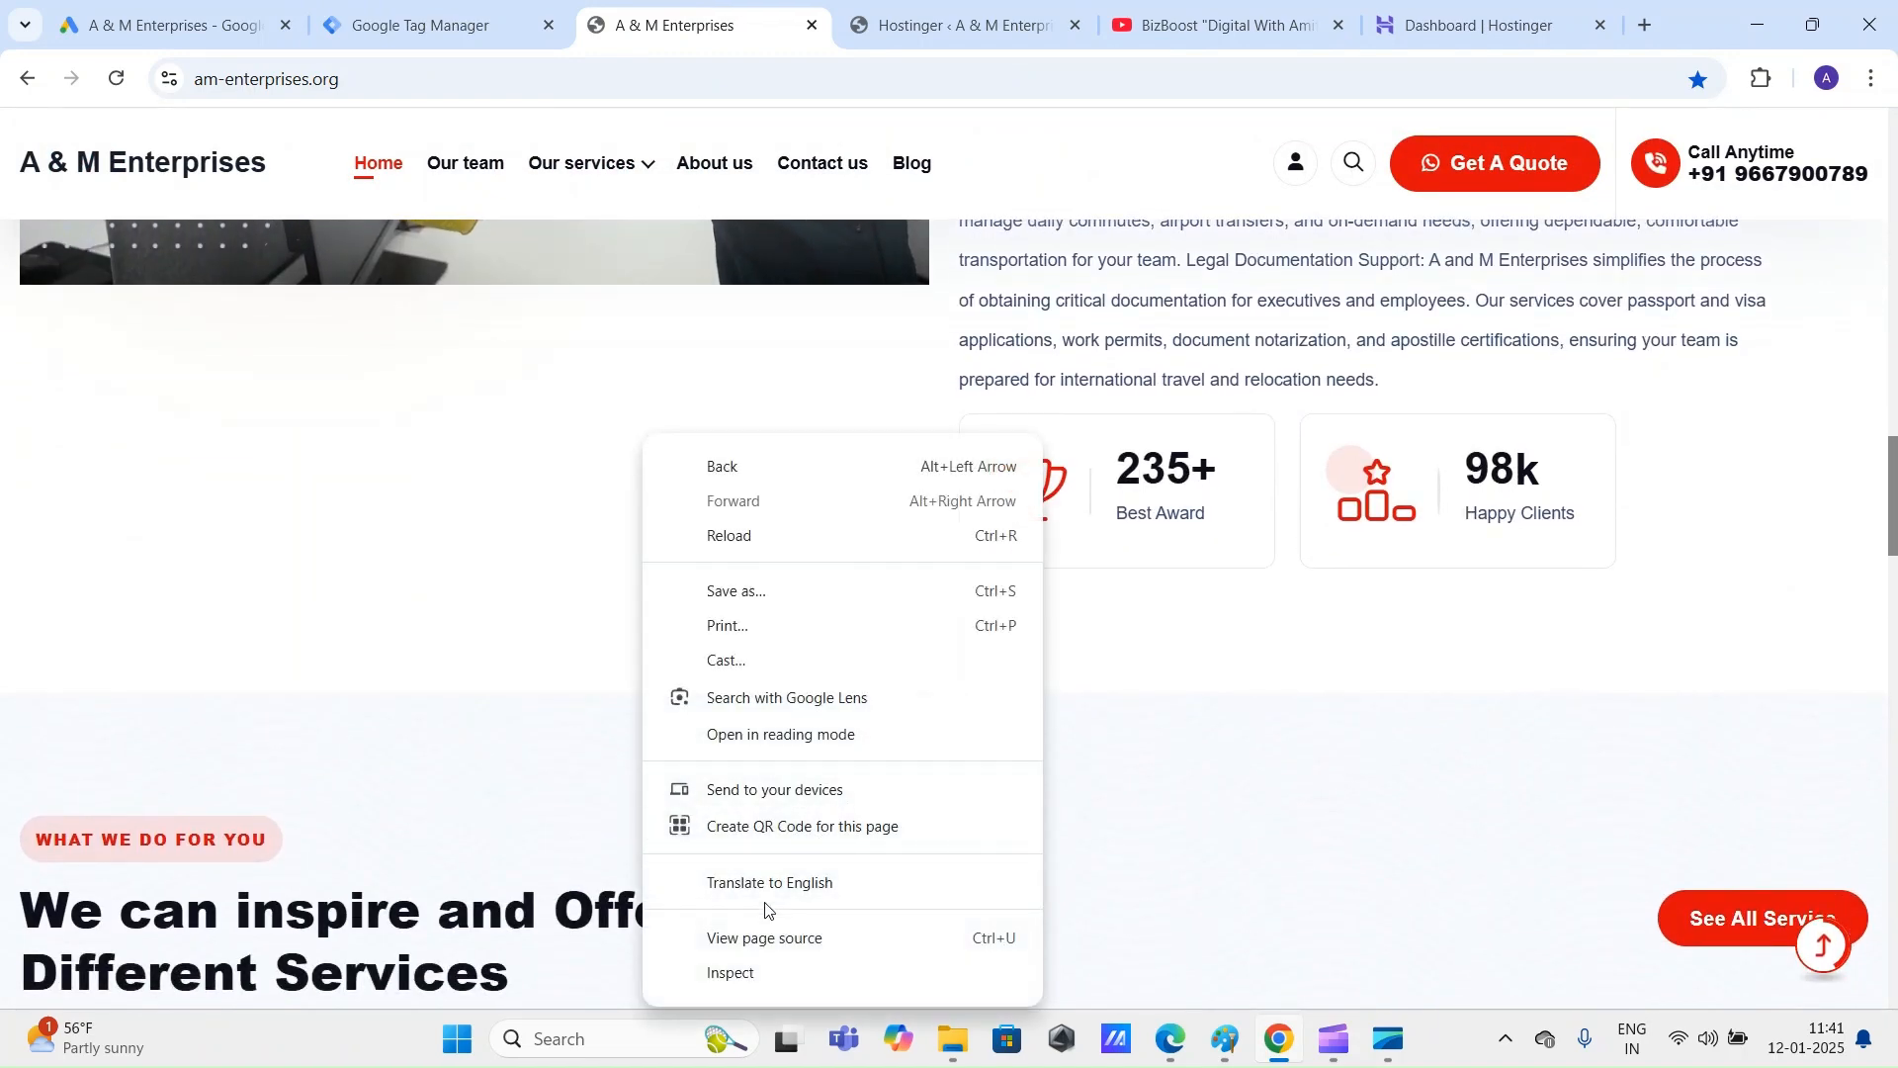
click(761, 939)
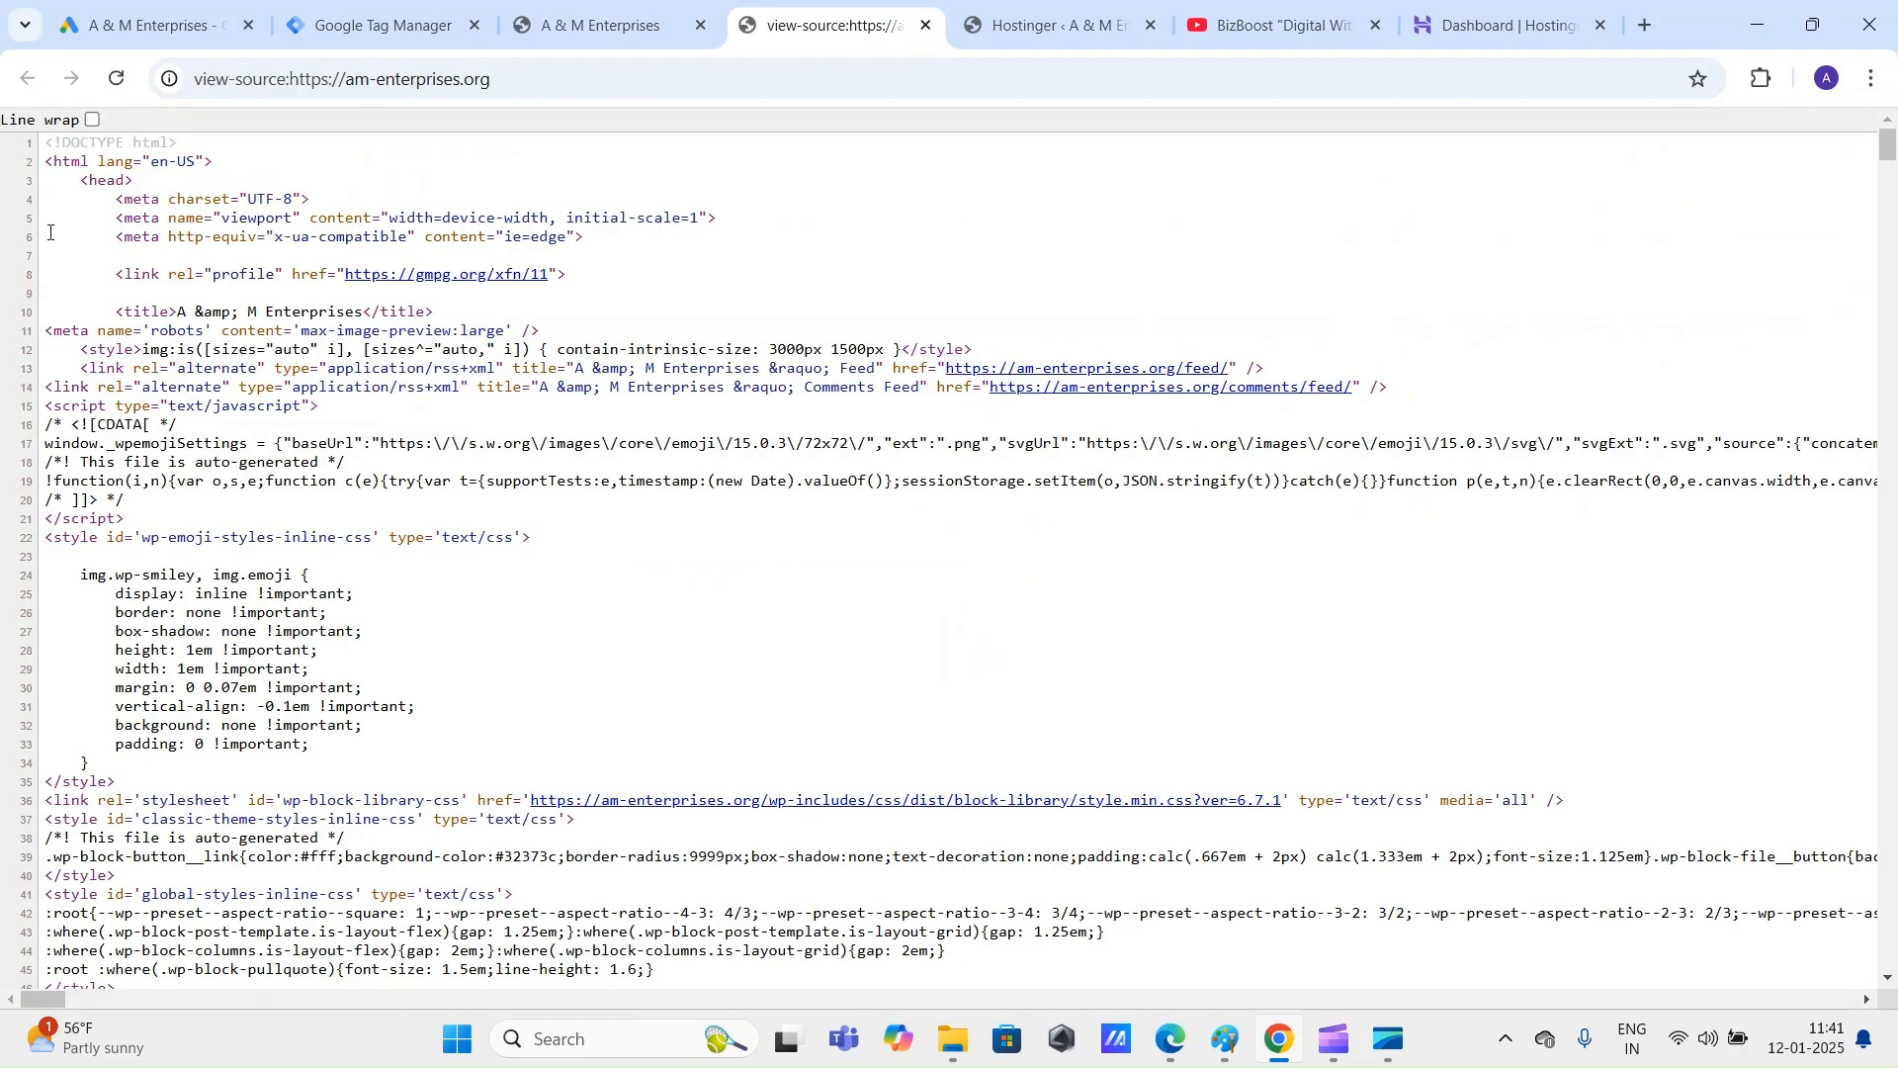
drag(78, 179, 199, 788)
scroll(322, 583, down, 3)
scroll(322, 583, up, 3)
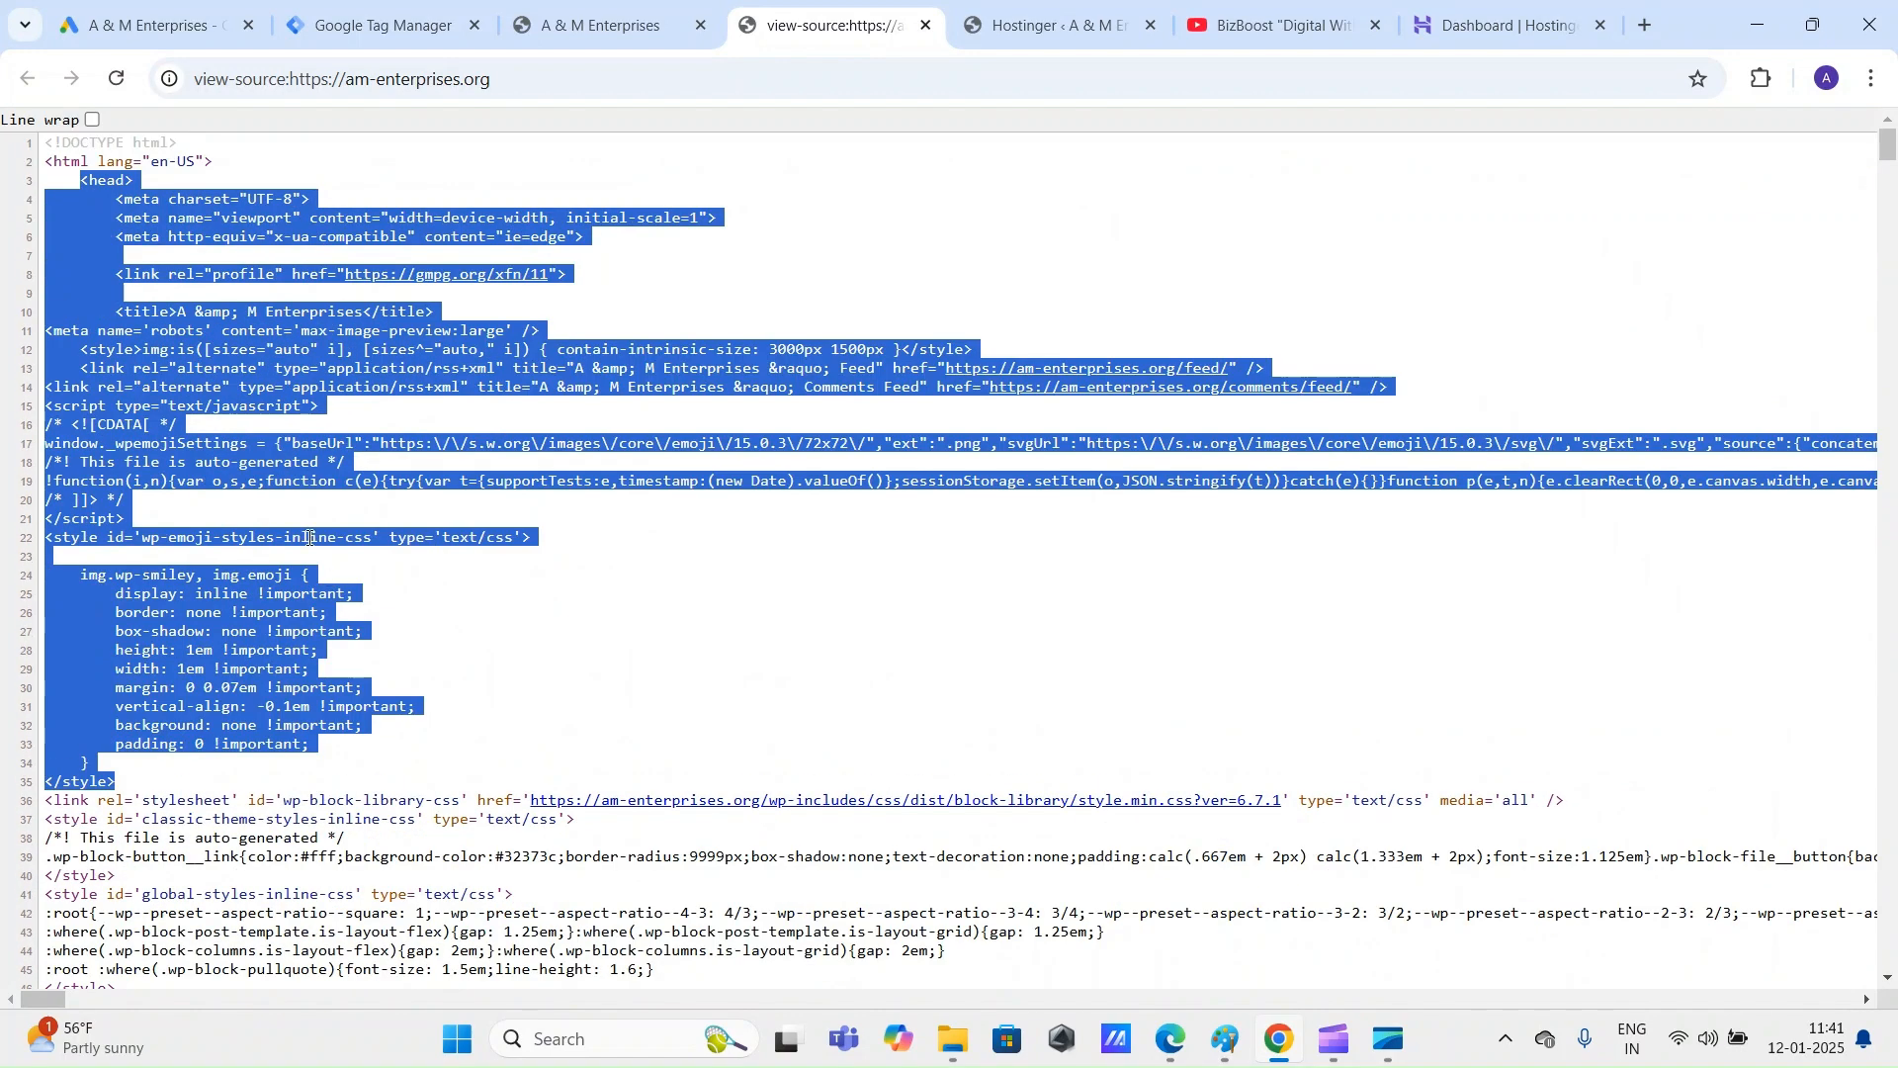
click(310, 232)
Step: Copy the Google Tag Manager head snippet from the installation instructions and return to the website's page source
click(396, 20)
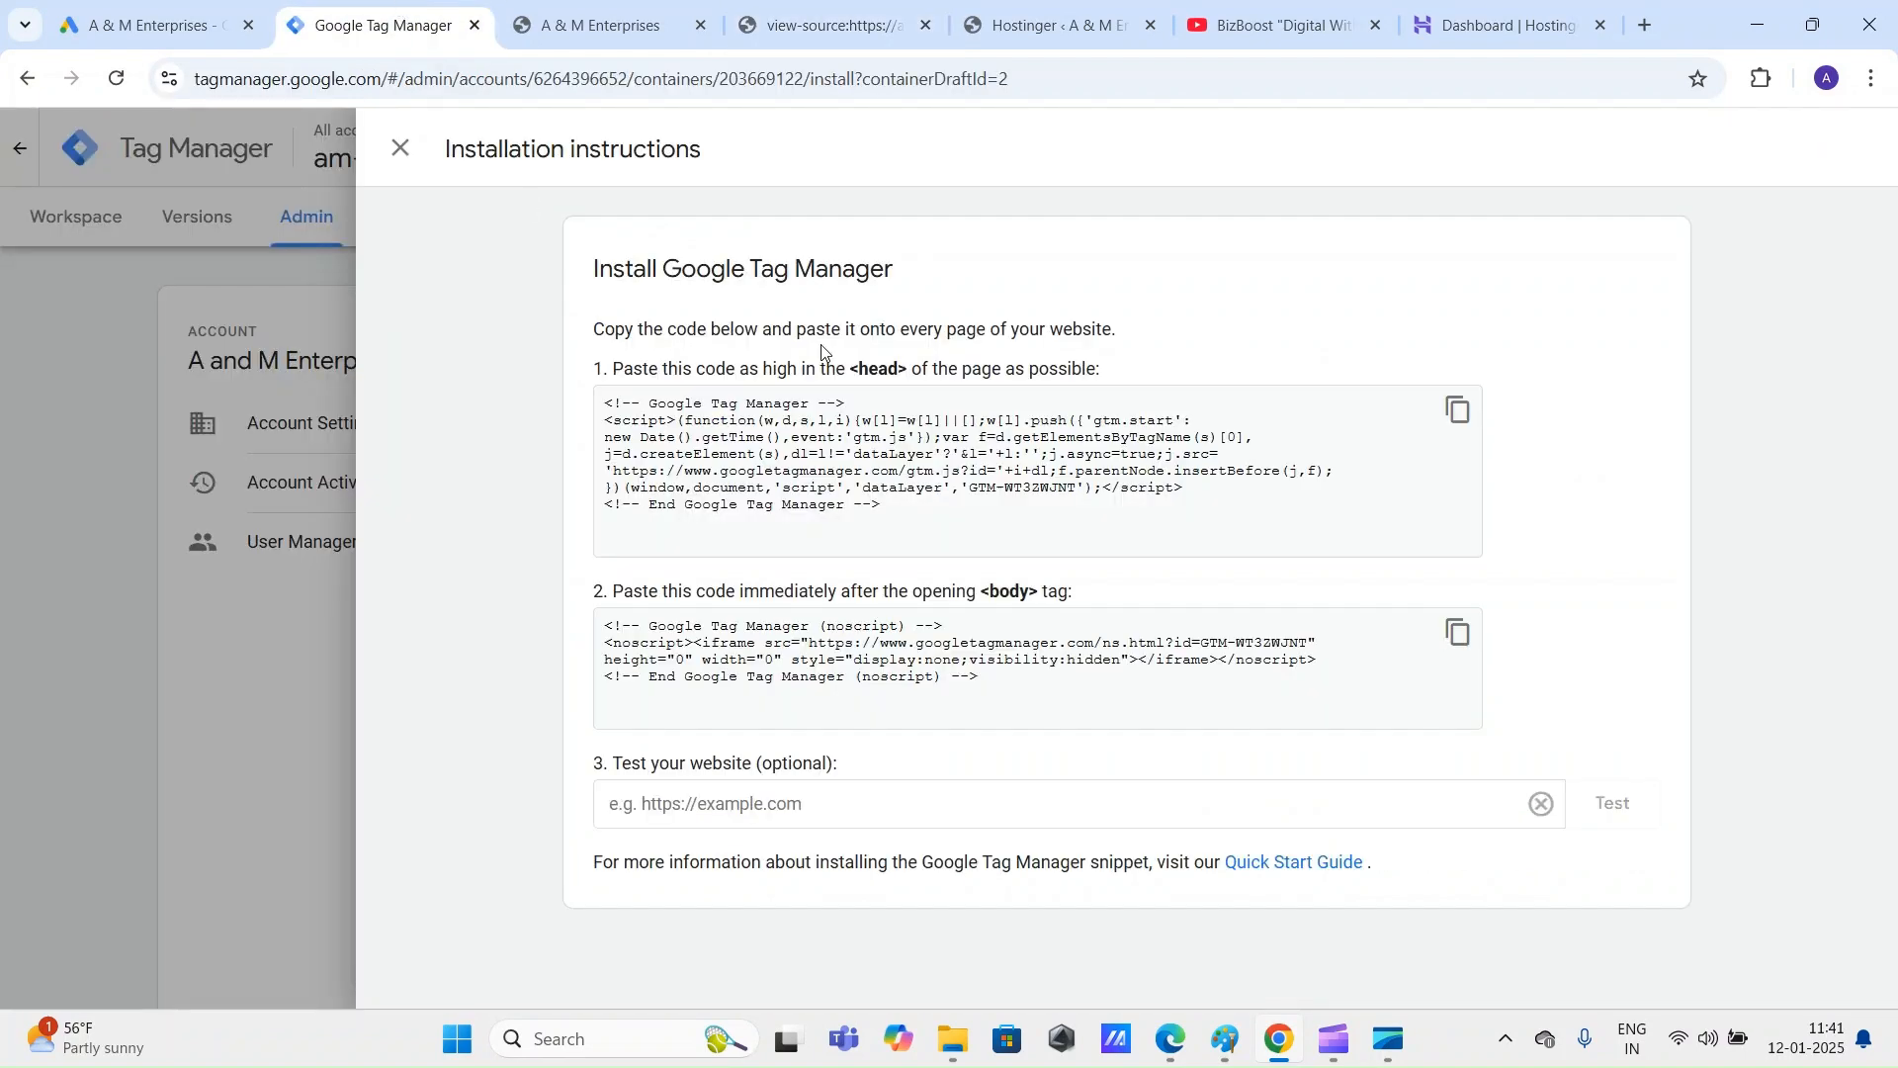
click(1458, 409)
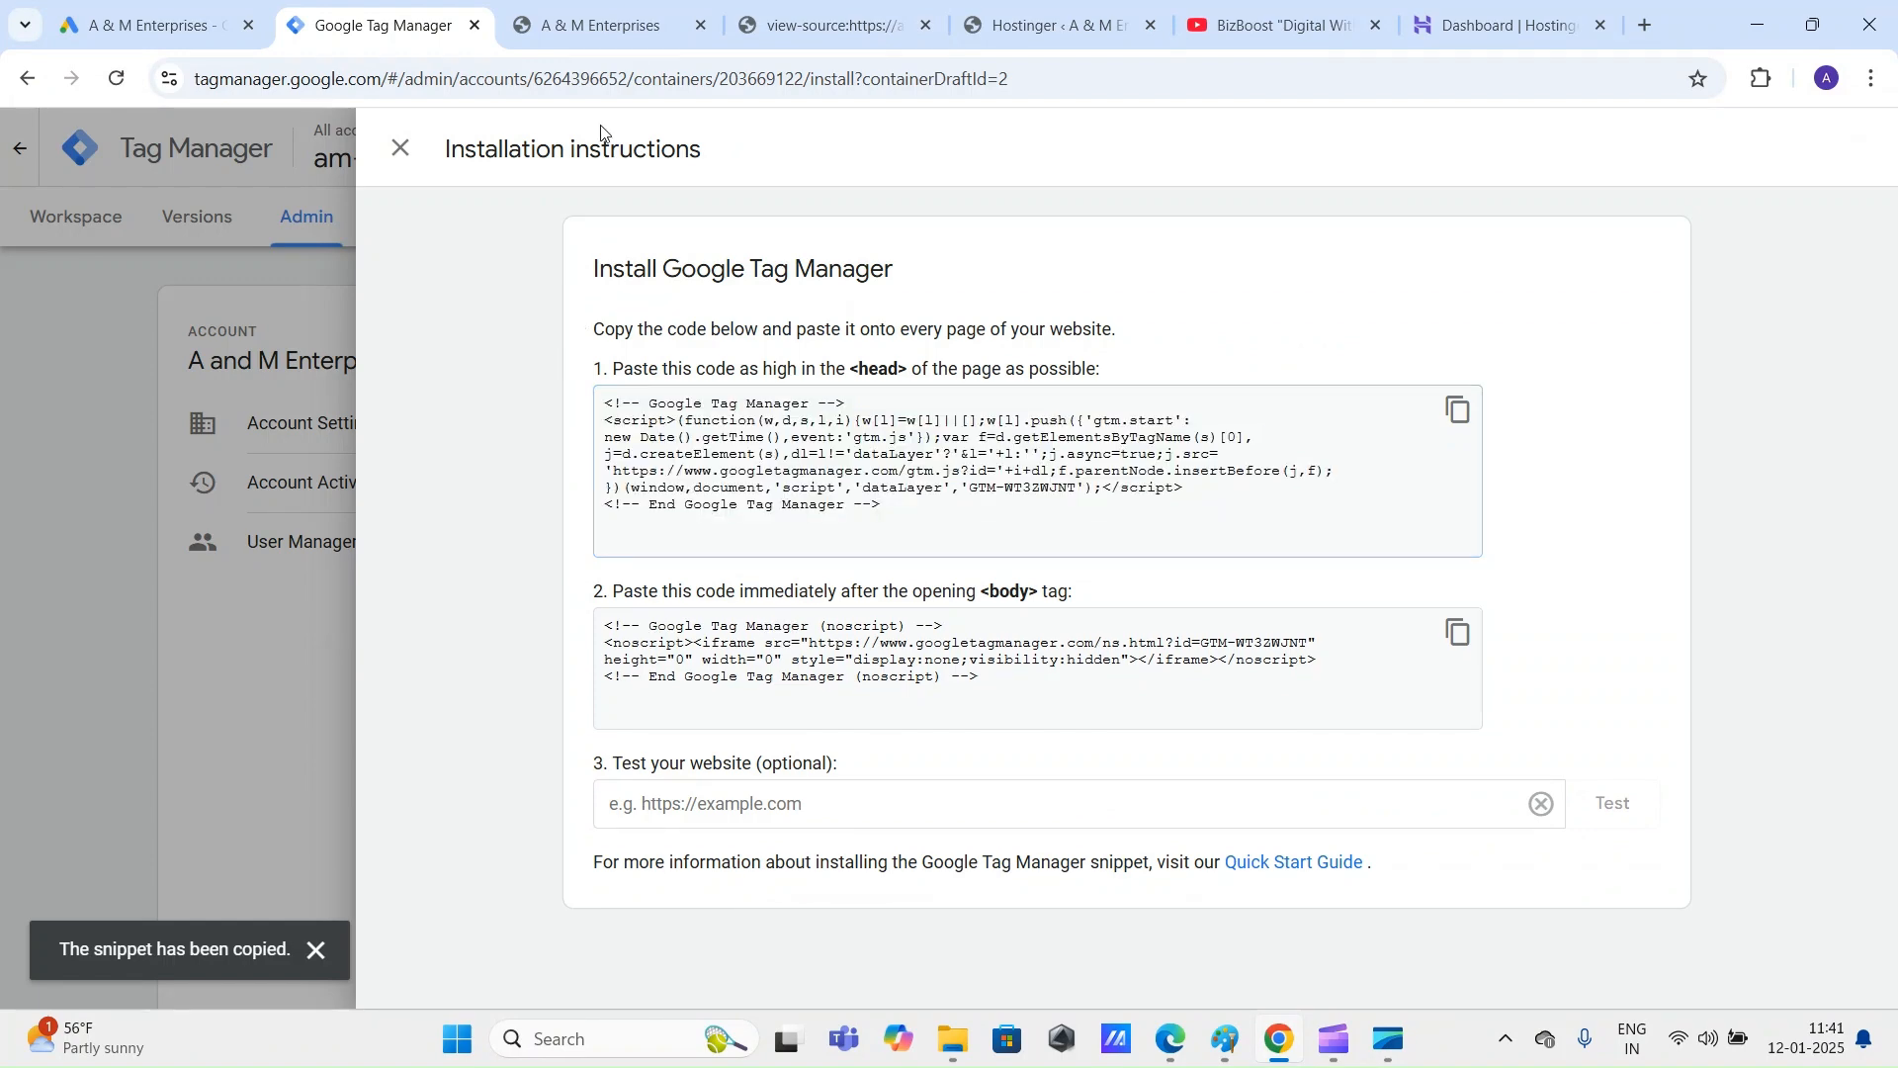
click(593, 26)
click(875, 6)
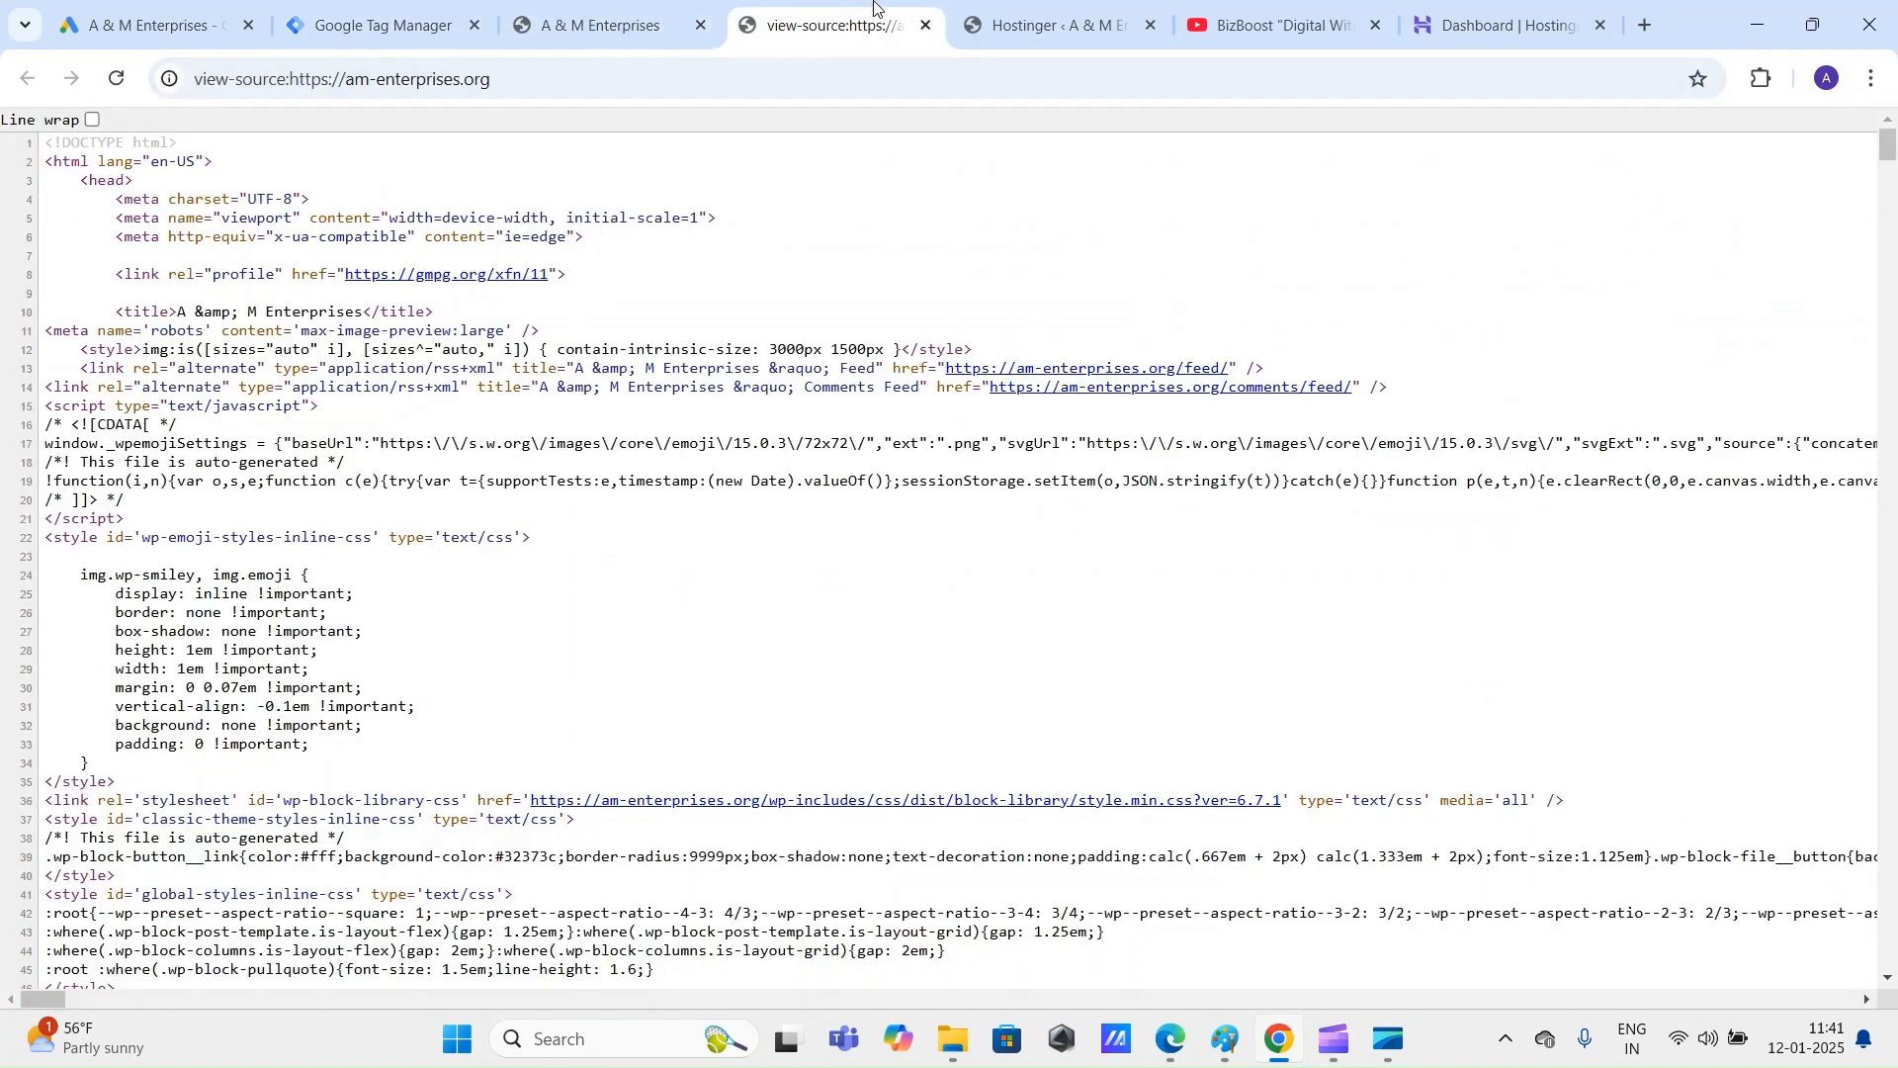
Step: Compare the body snippet's placement instruction with the opening head section of the page source
click(381, 26)
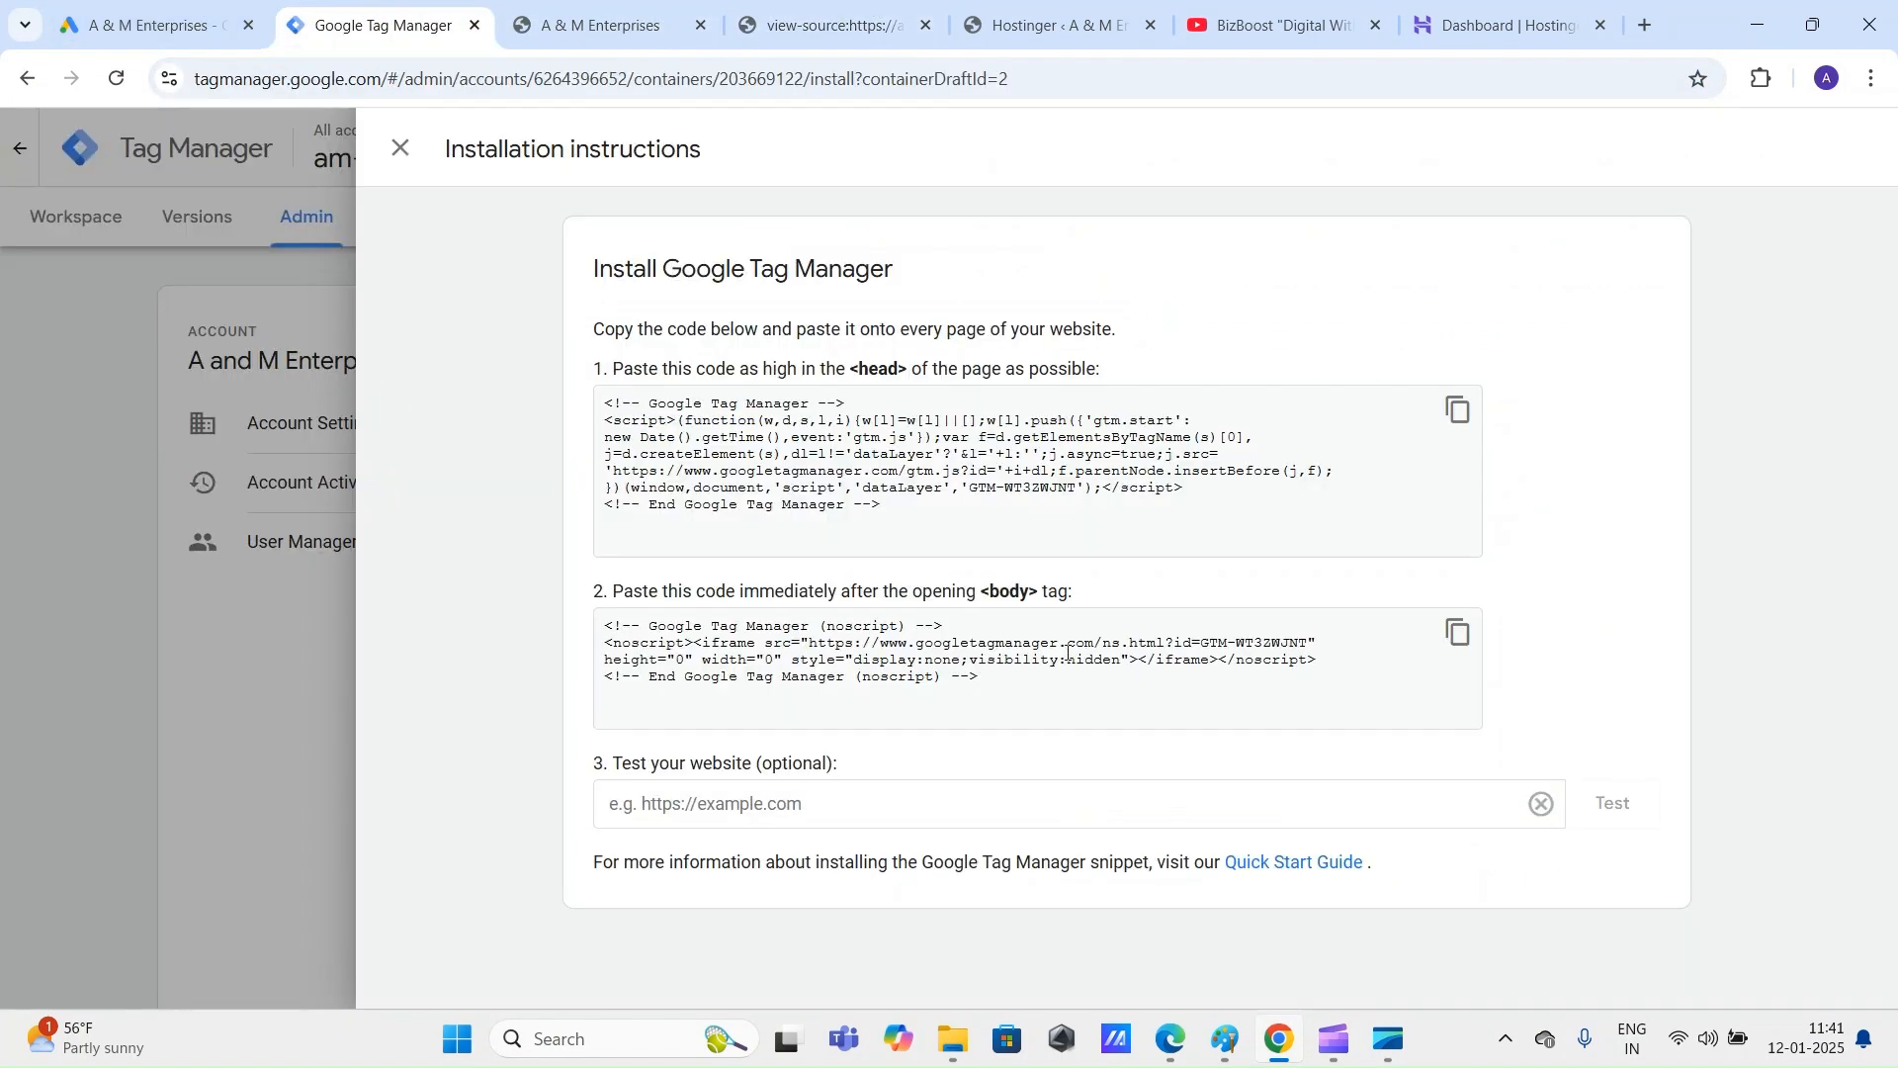
drag(982, 593, 1096, 595)
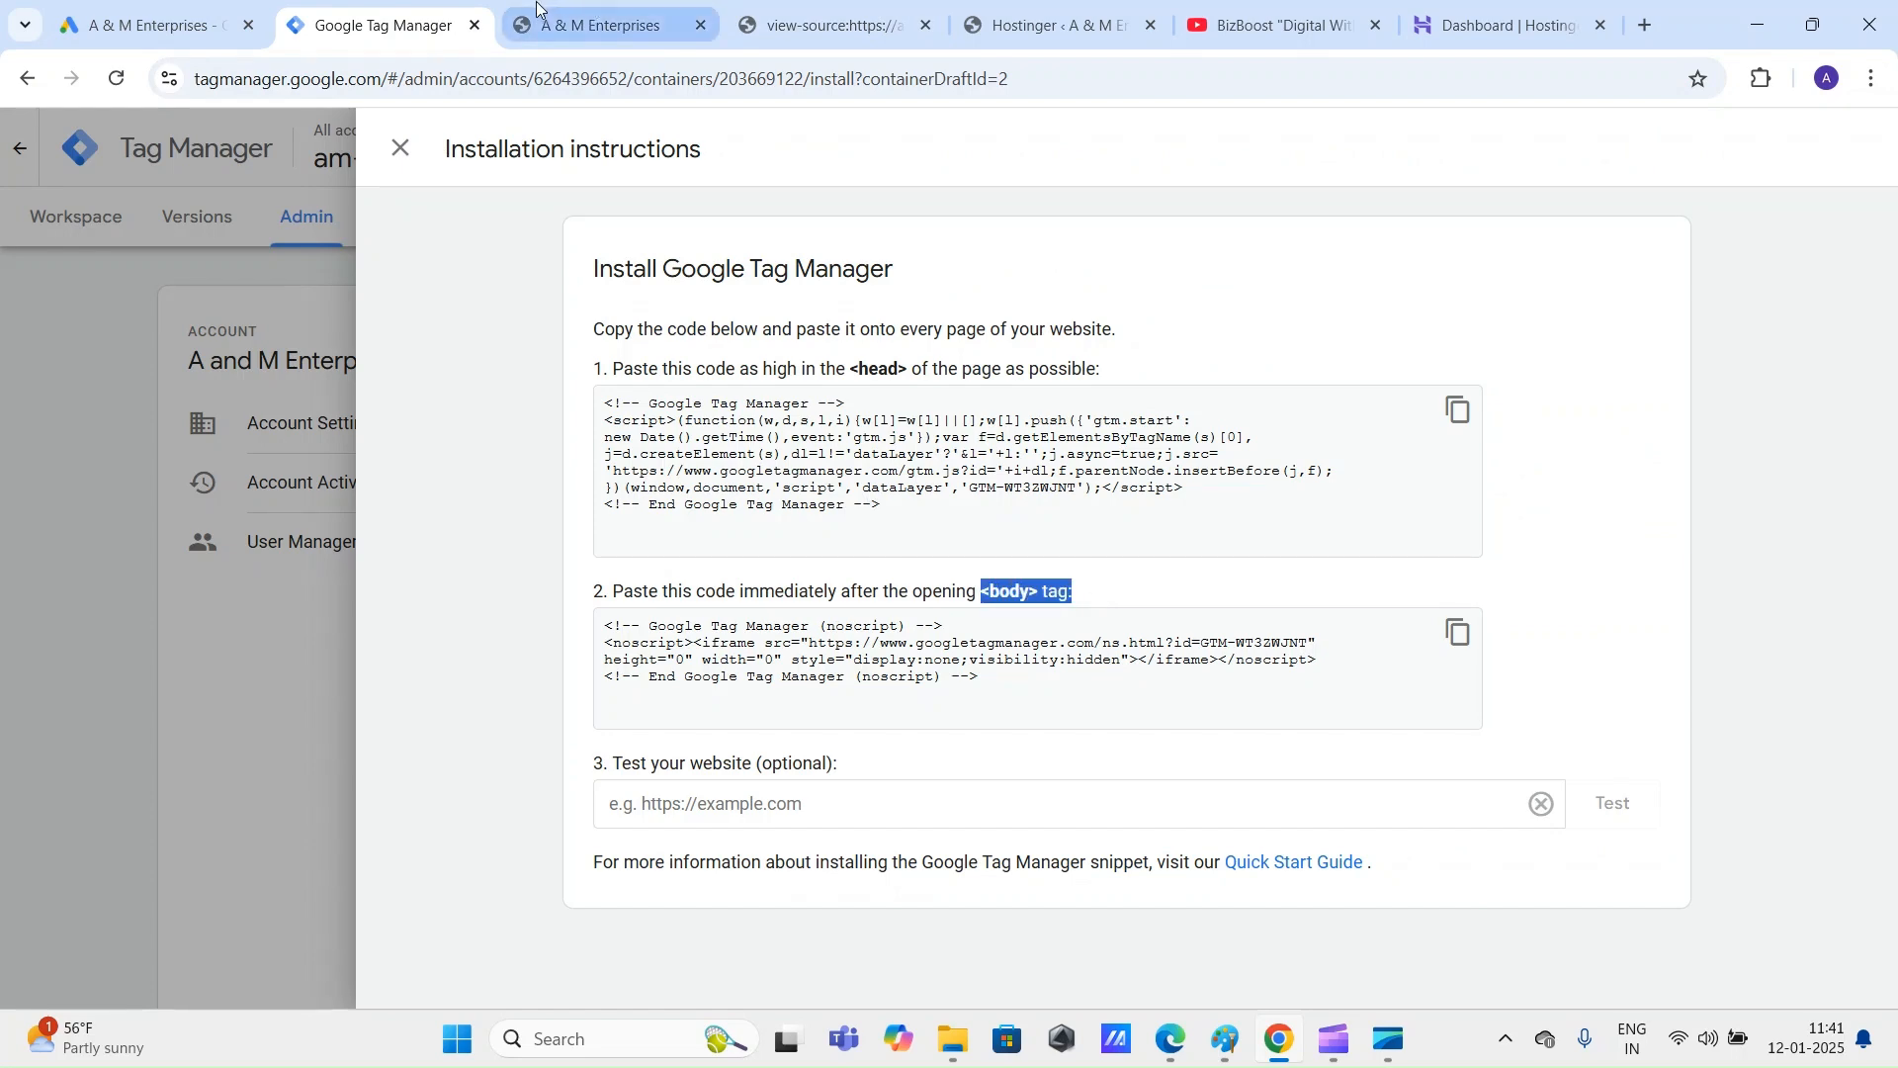
click(638, 12)
click(884, 18)
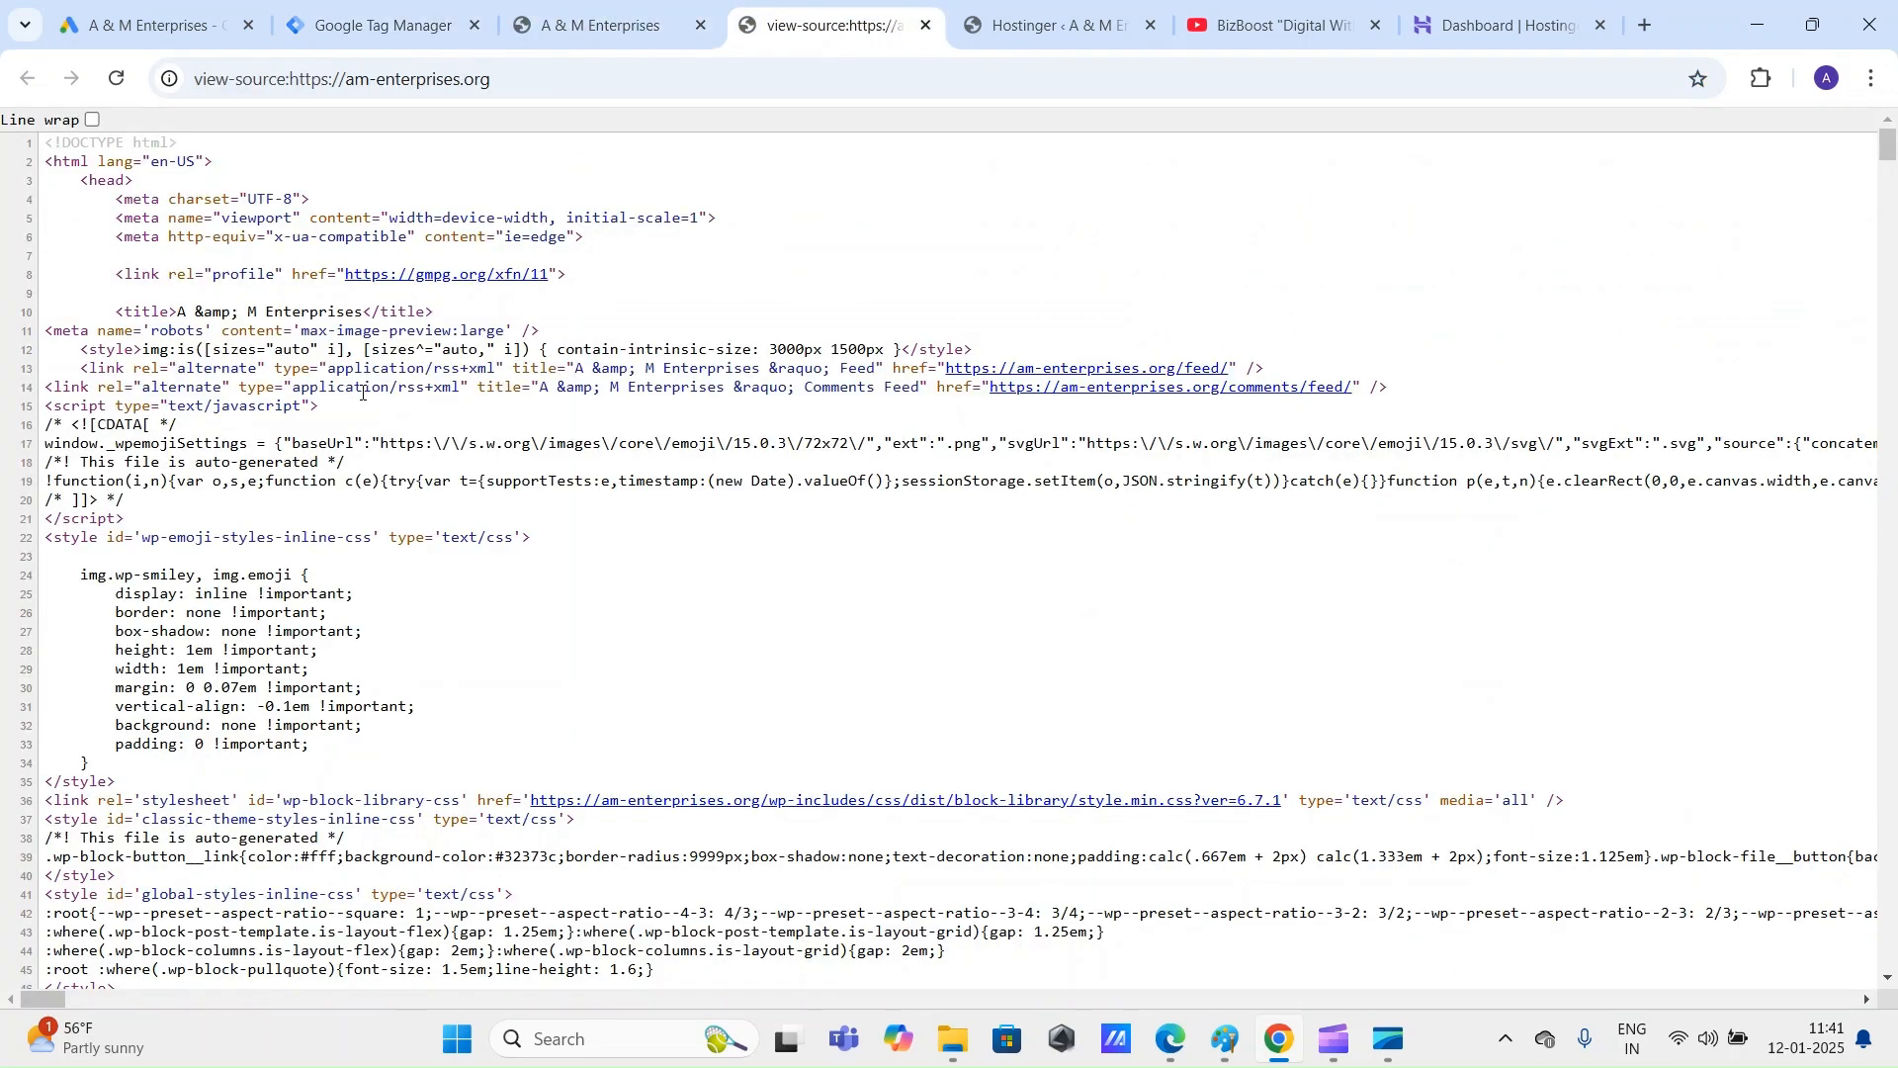
drag(87, 183, 320, 222)
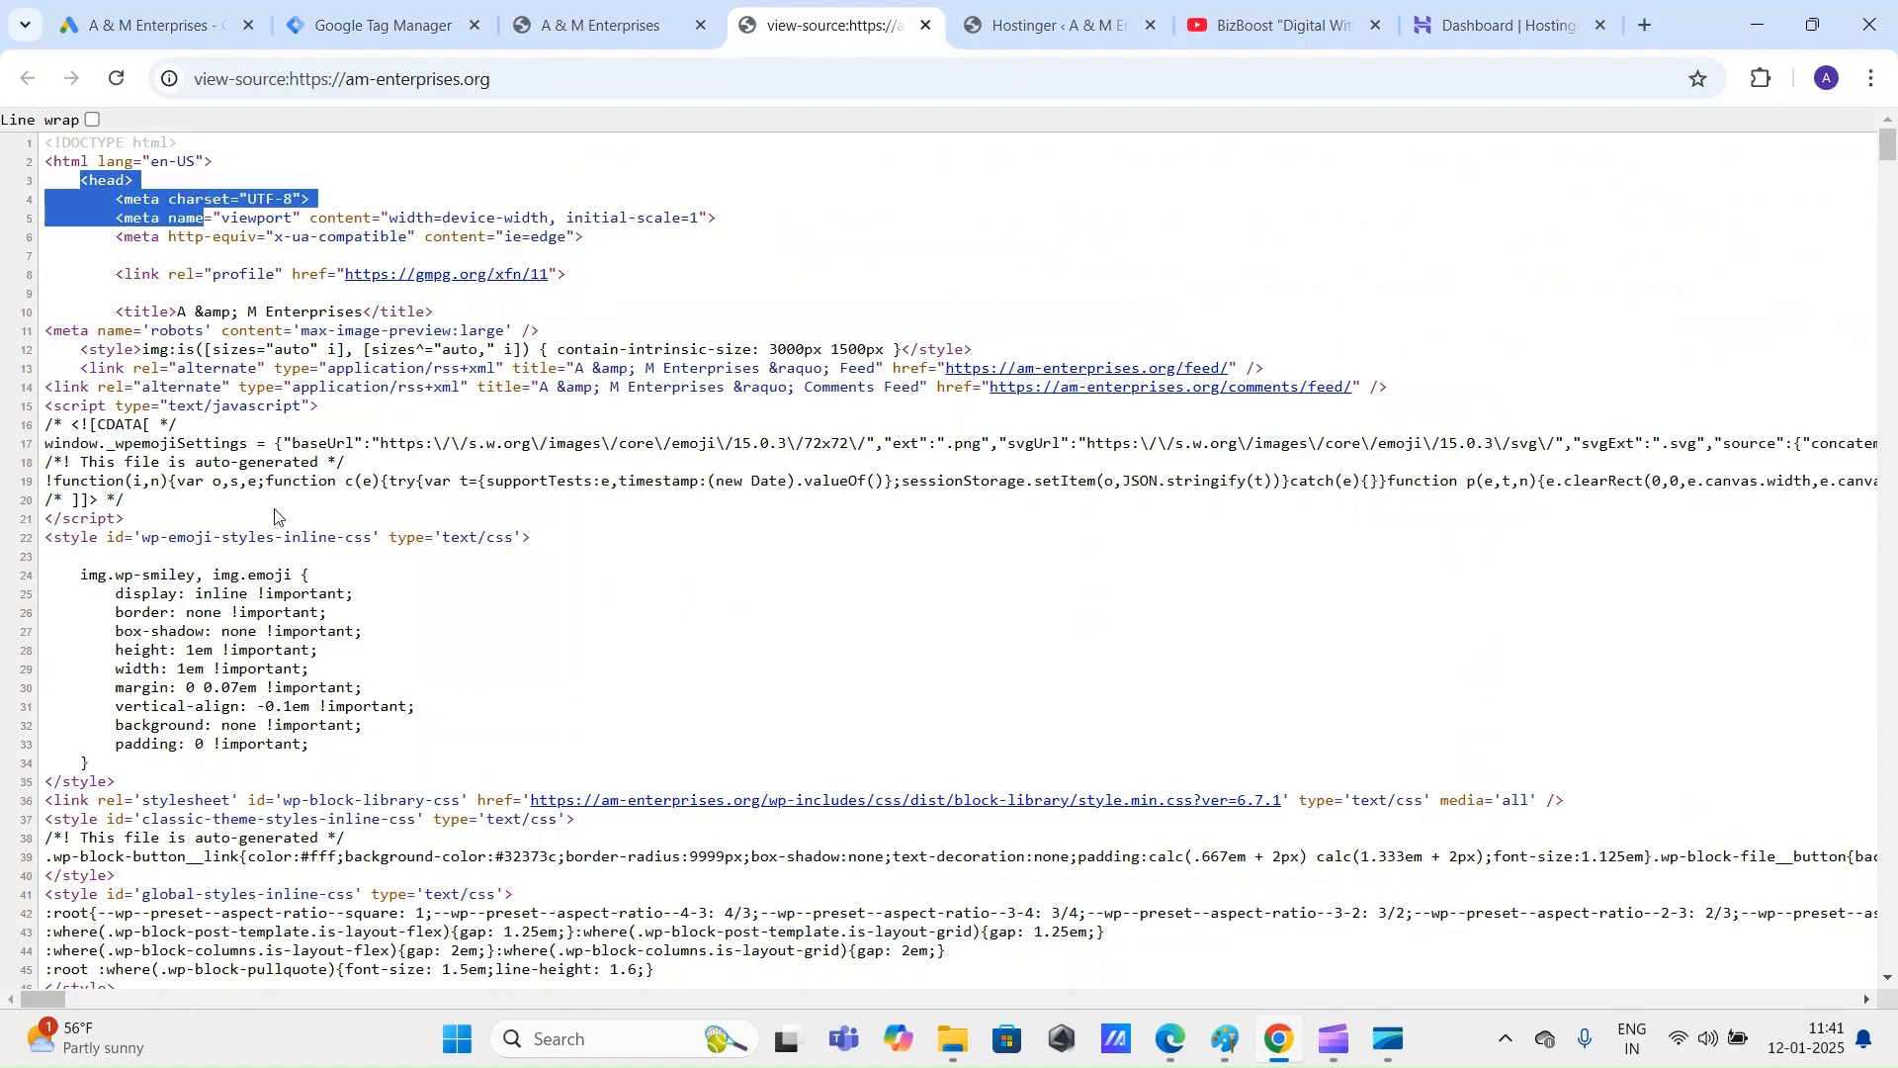
Step: Search the page source for "<body" to locate the opening body tag
scroll(287, 533, down, 3)
key(ctrl+f)
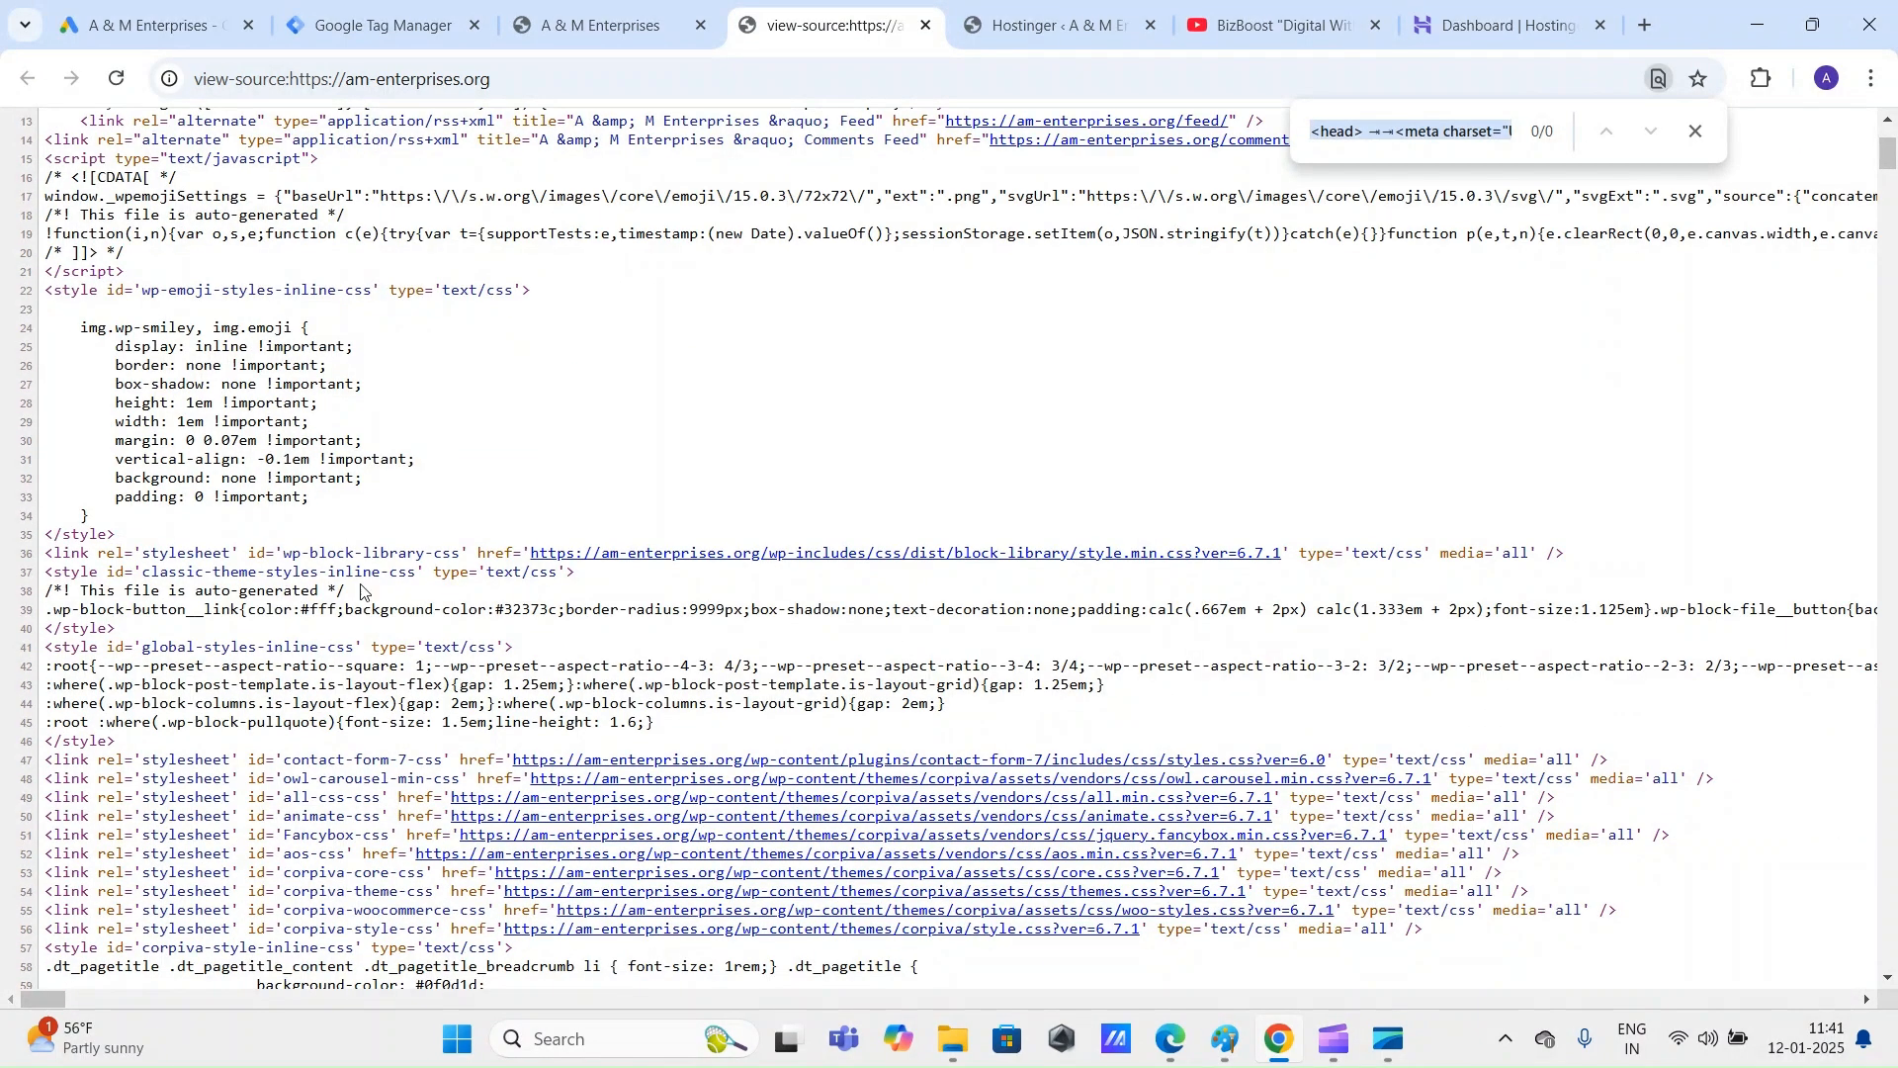
text(bod)
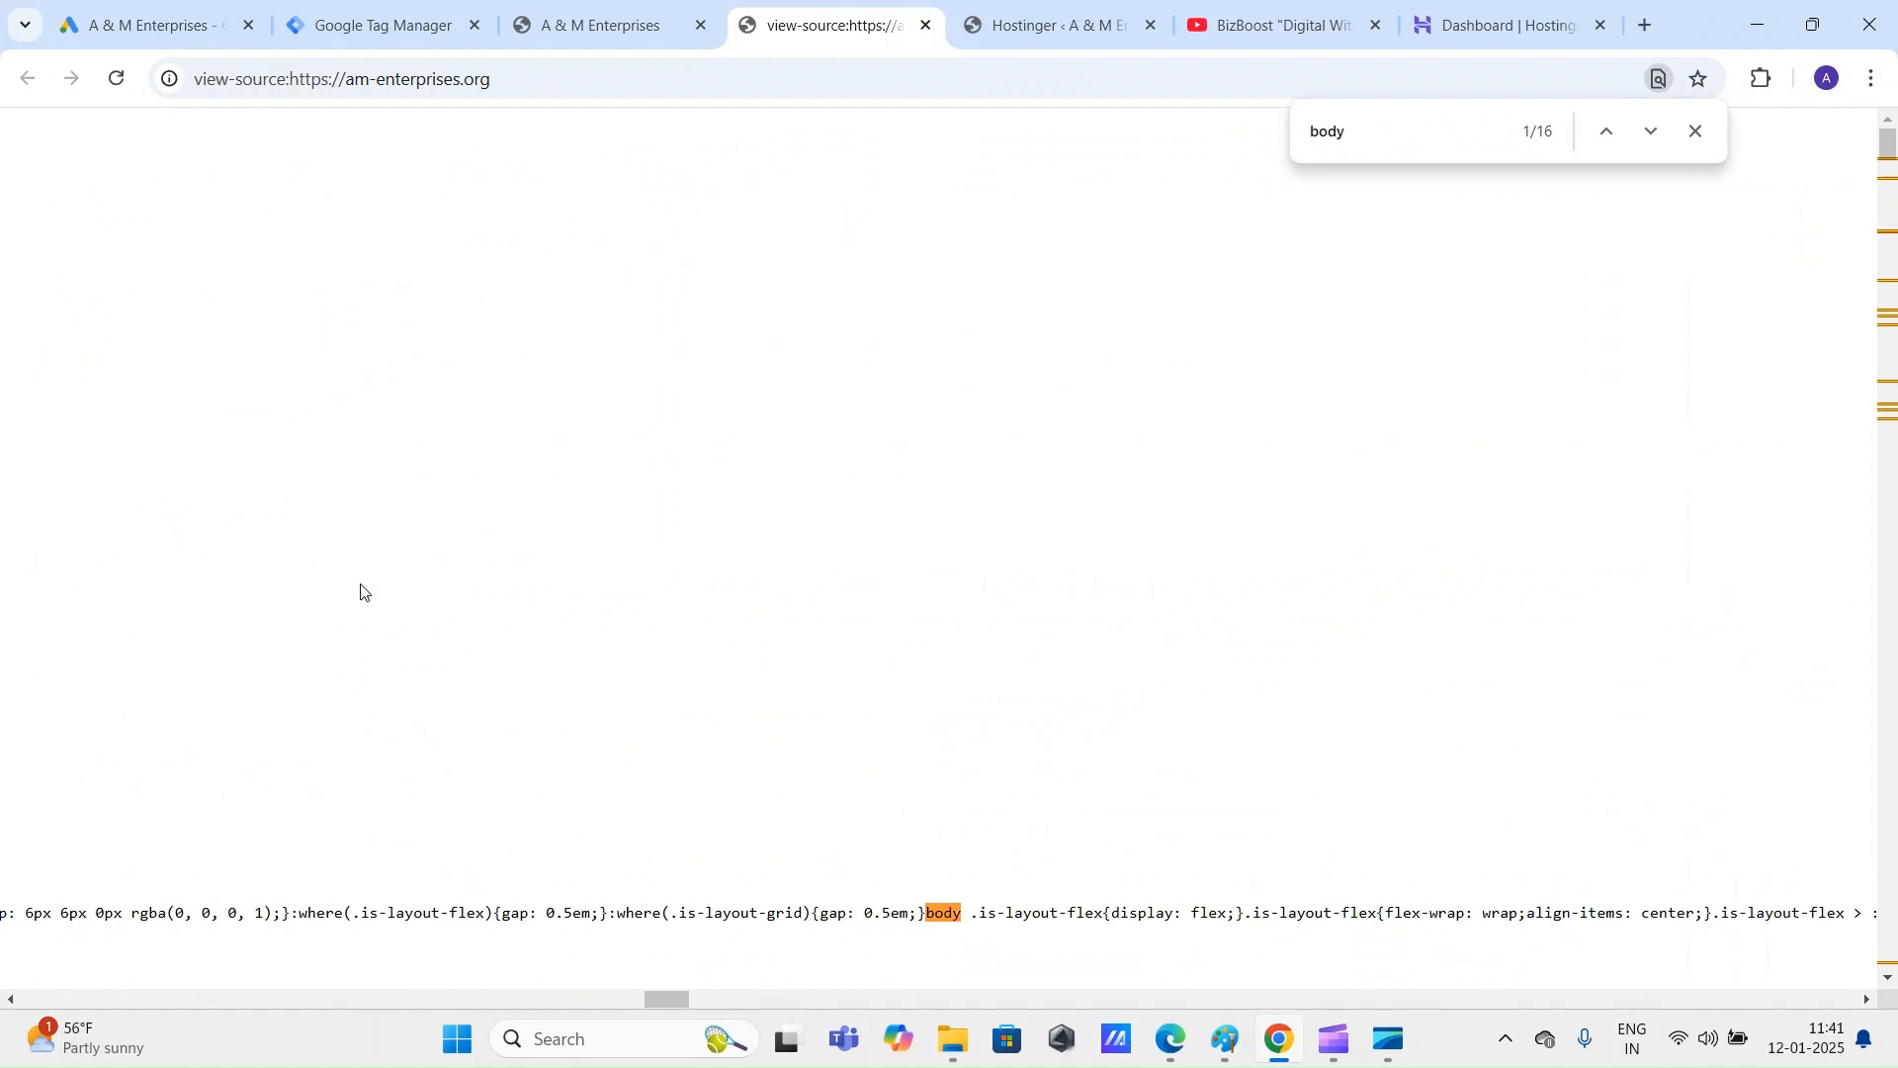
text(y)
key(Home)
text(<)
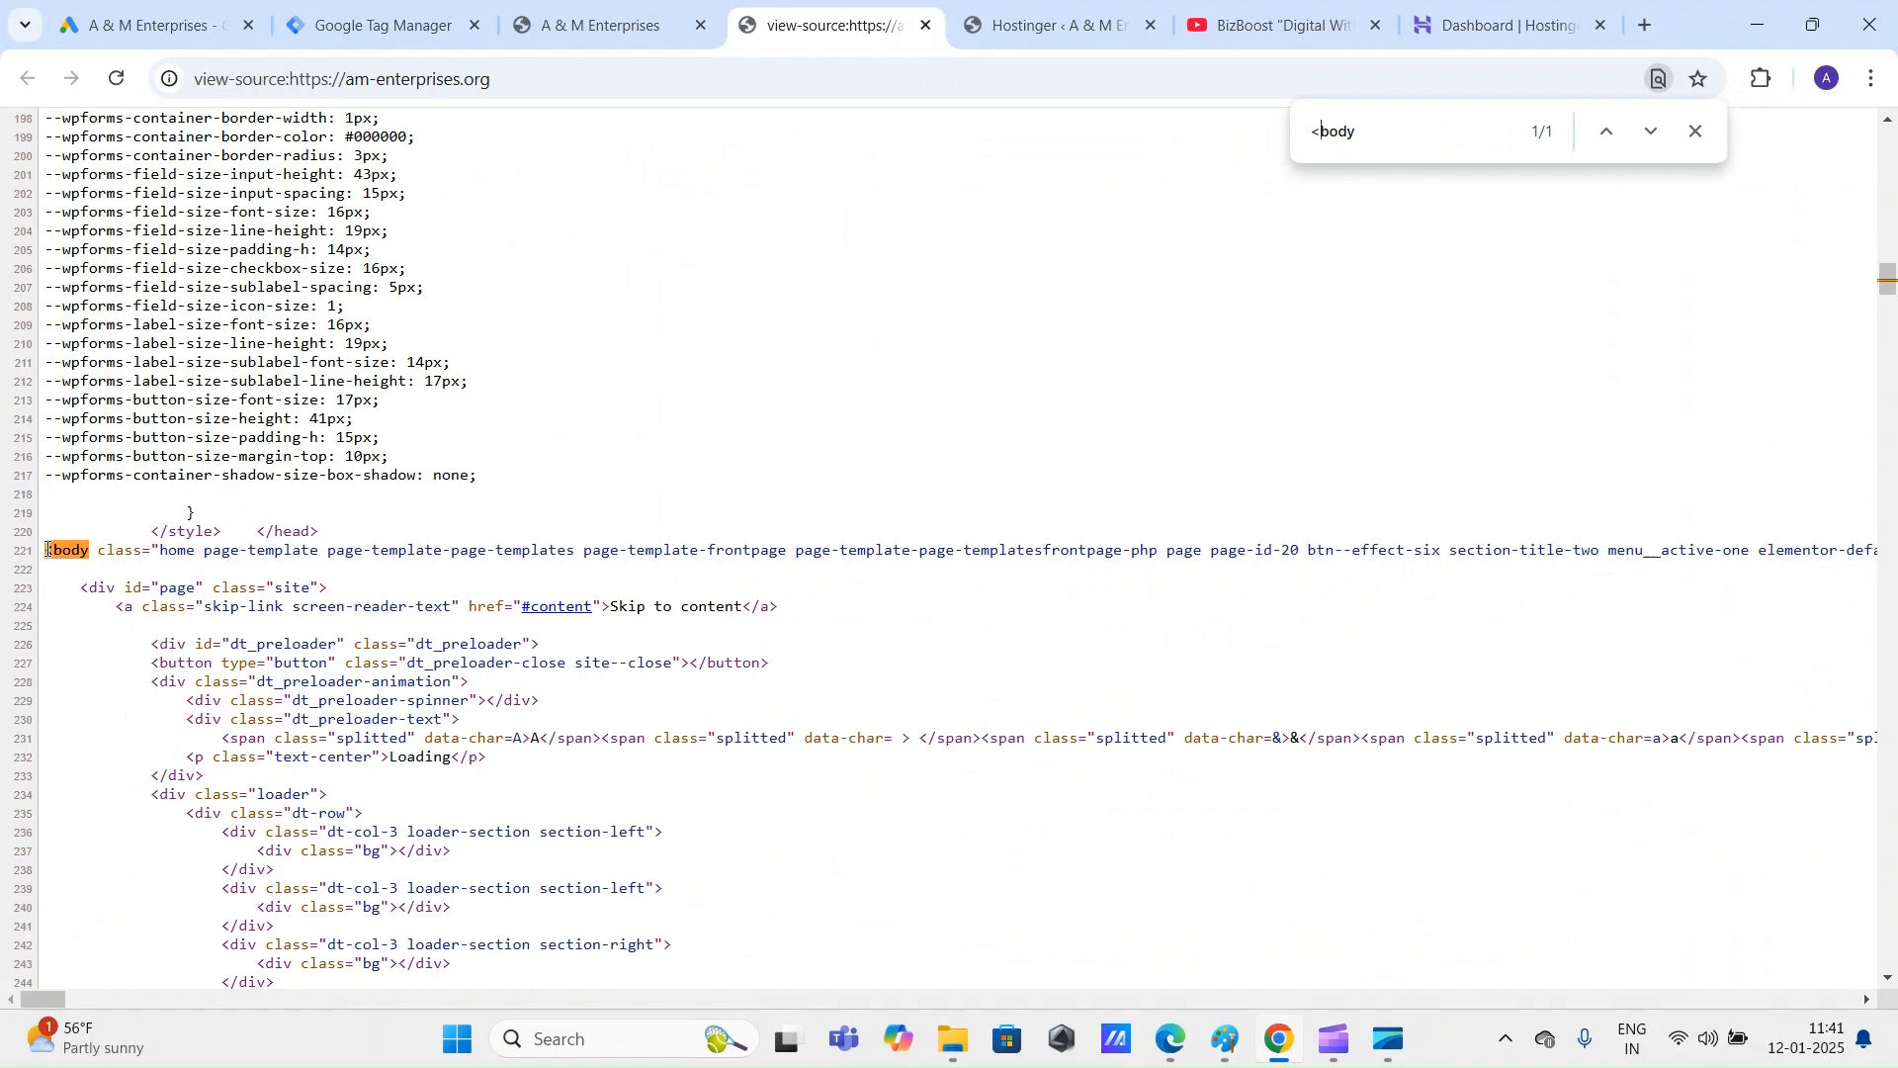
drag(47, 550, 393, 650)
click(940, 706)
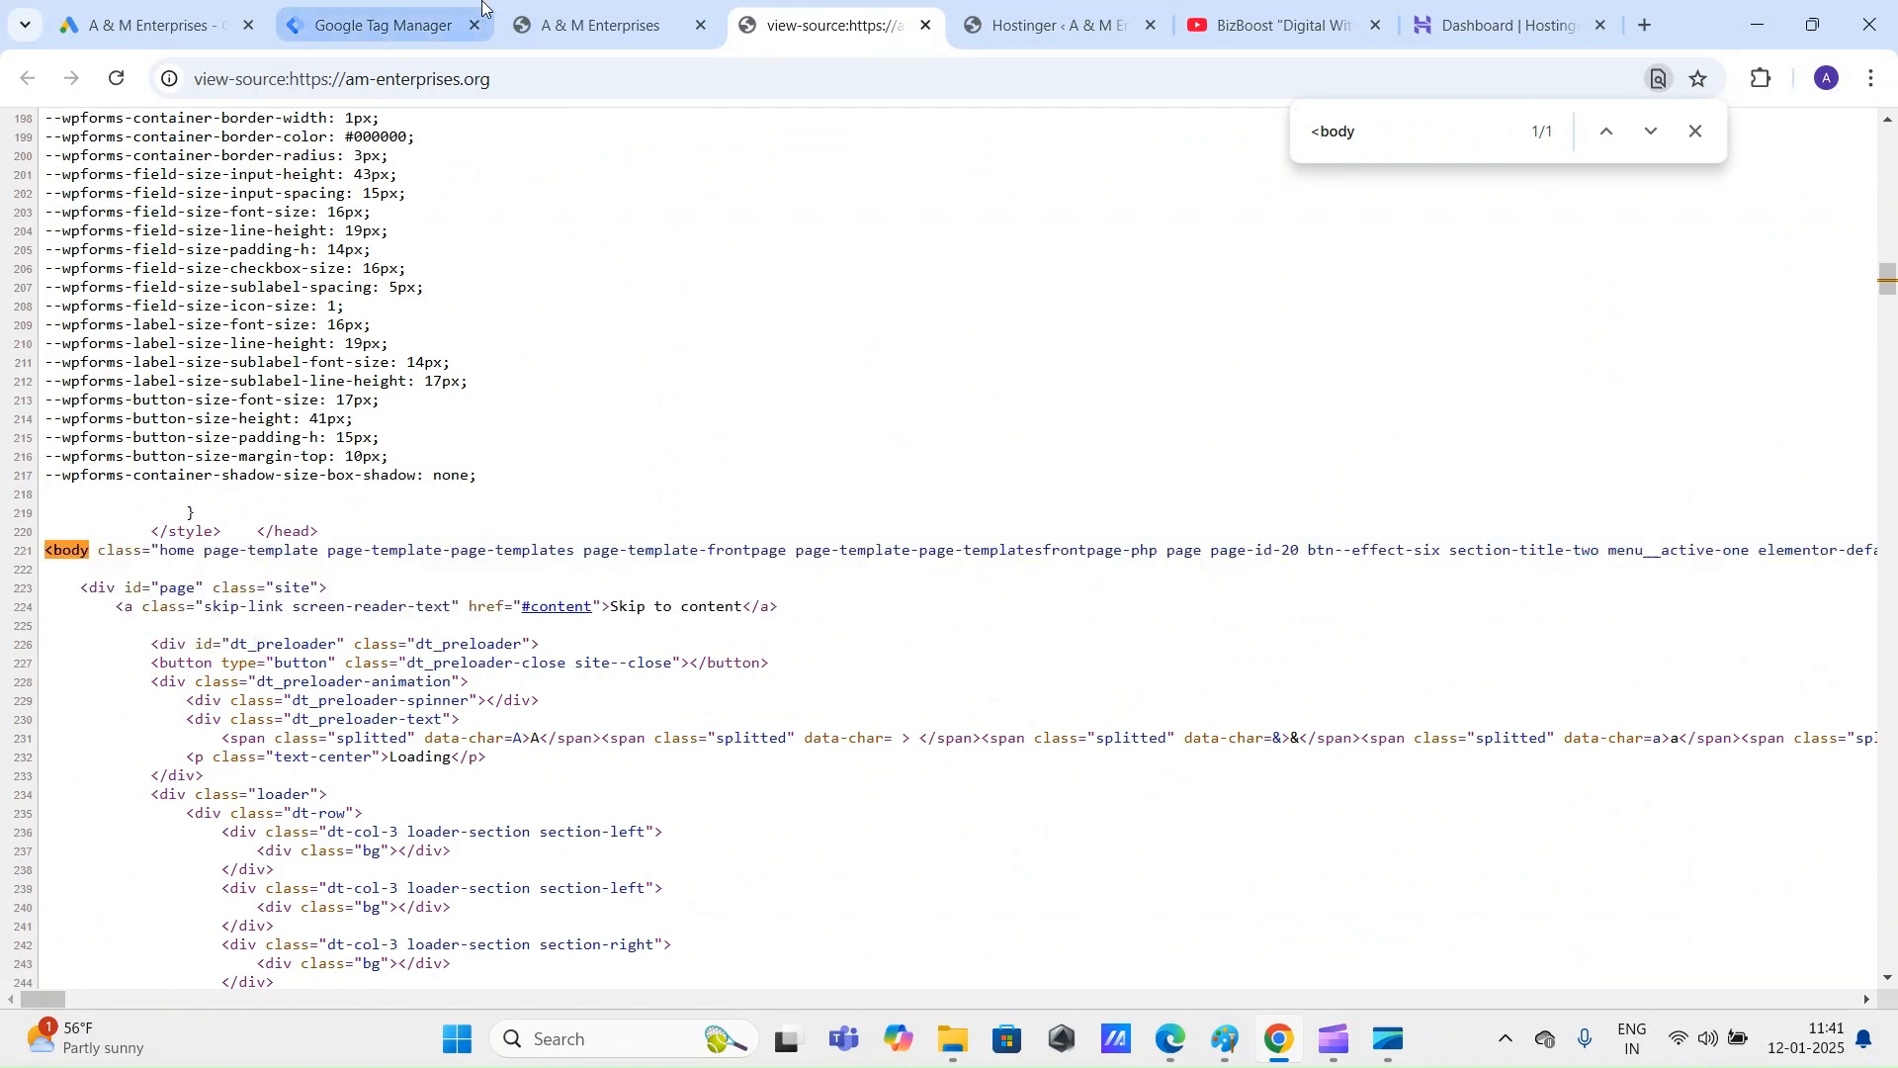
Step: Look over the live website, the Tag Manager installation instructions and the Google Ads tag setup page again
click(626, 10)
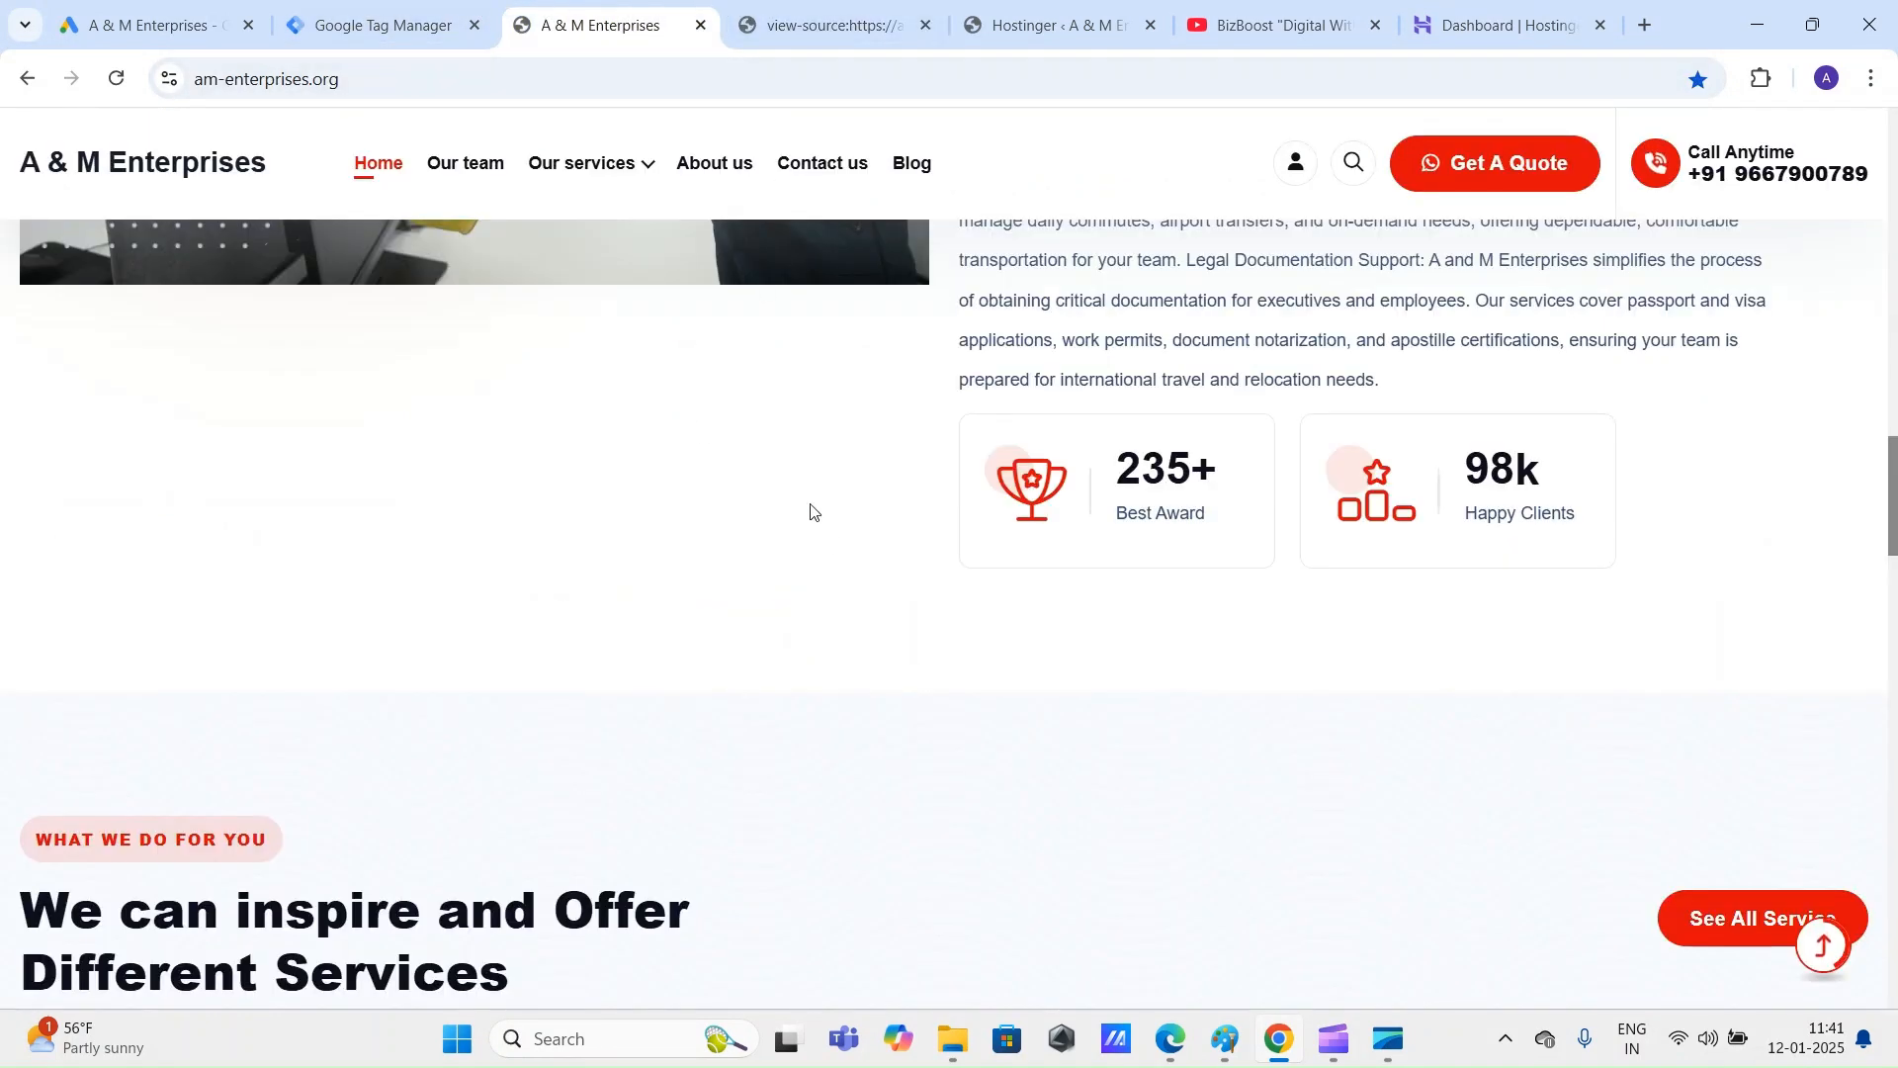
scroll(877, 593, down, 4)
scroll(877, 593, up, 4)
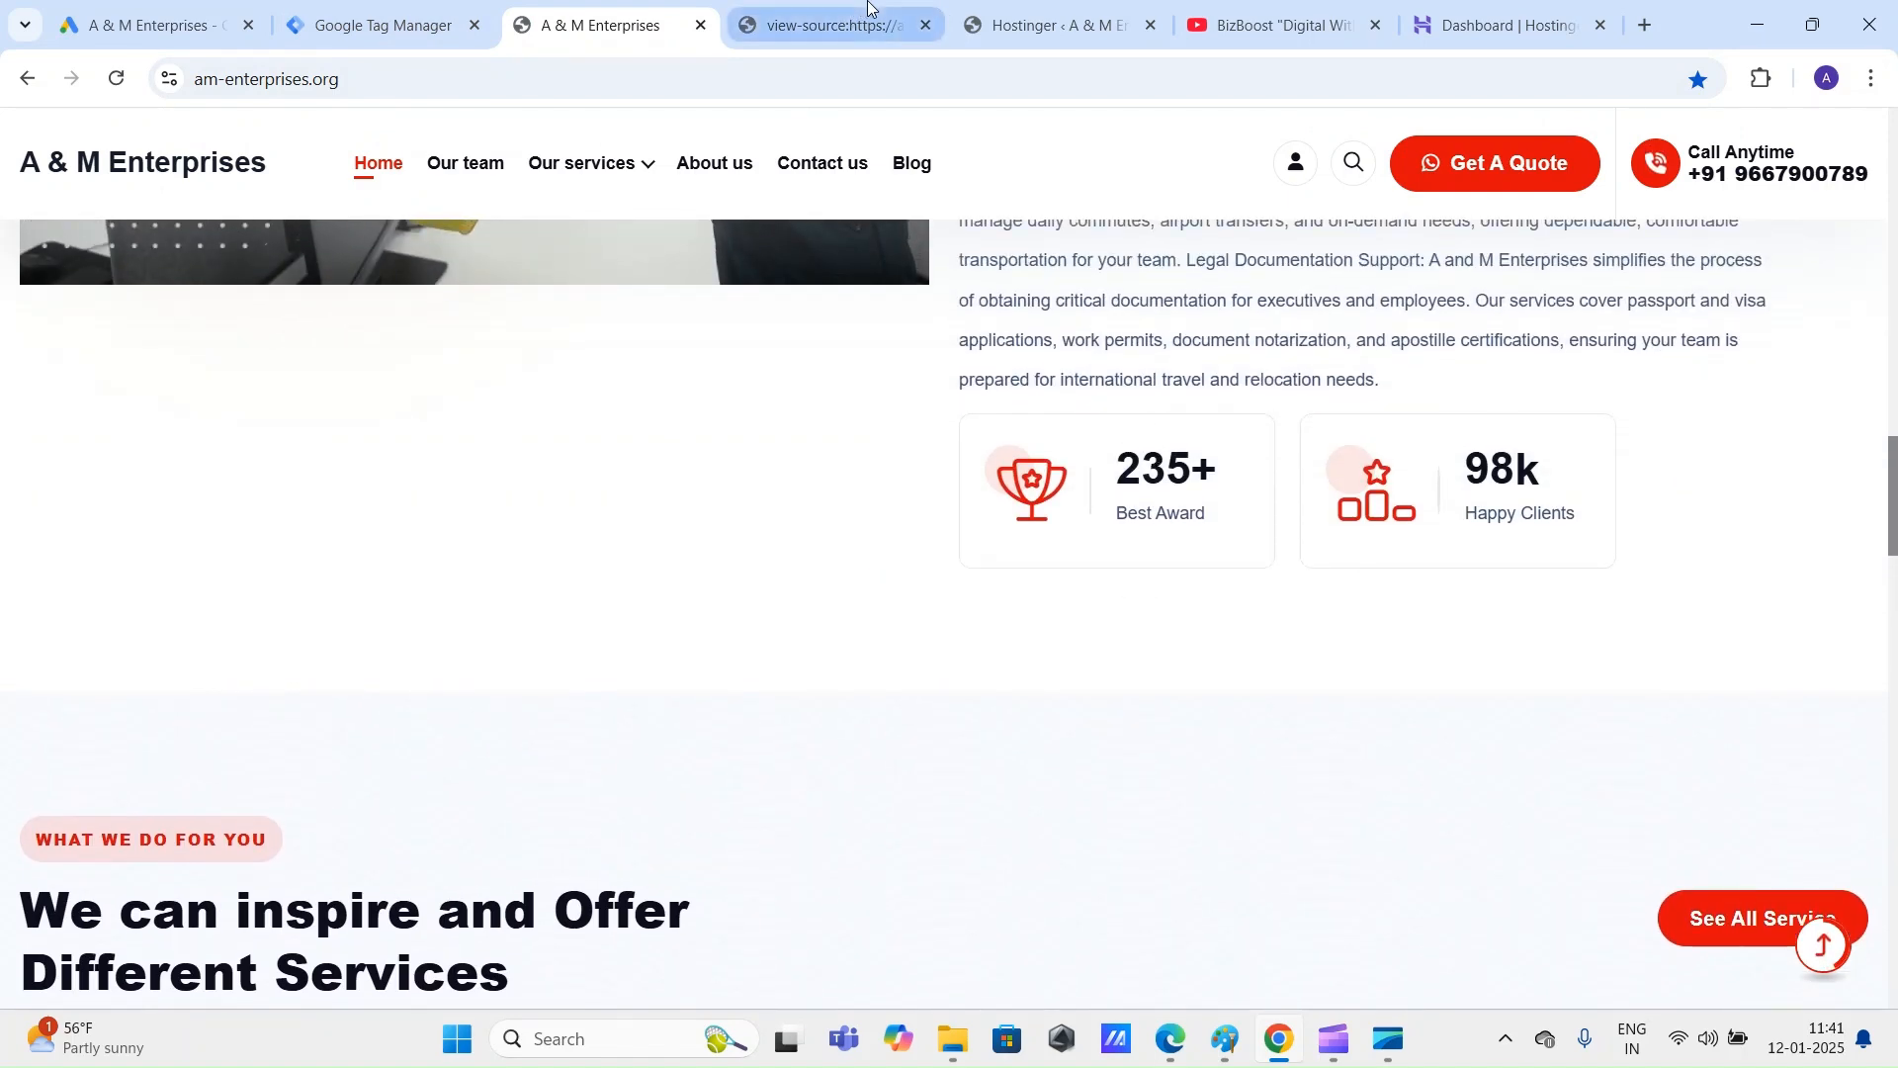
click(841, 25)
click(613, 25)
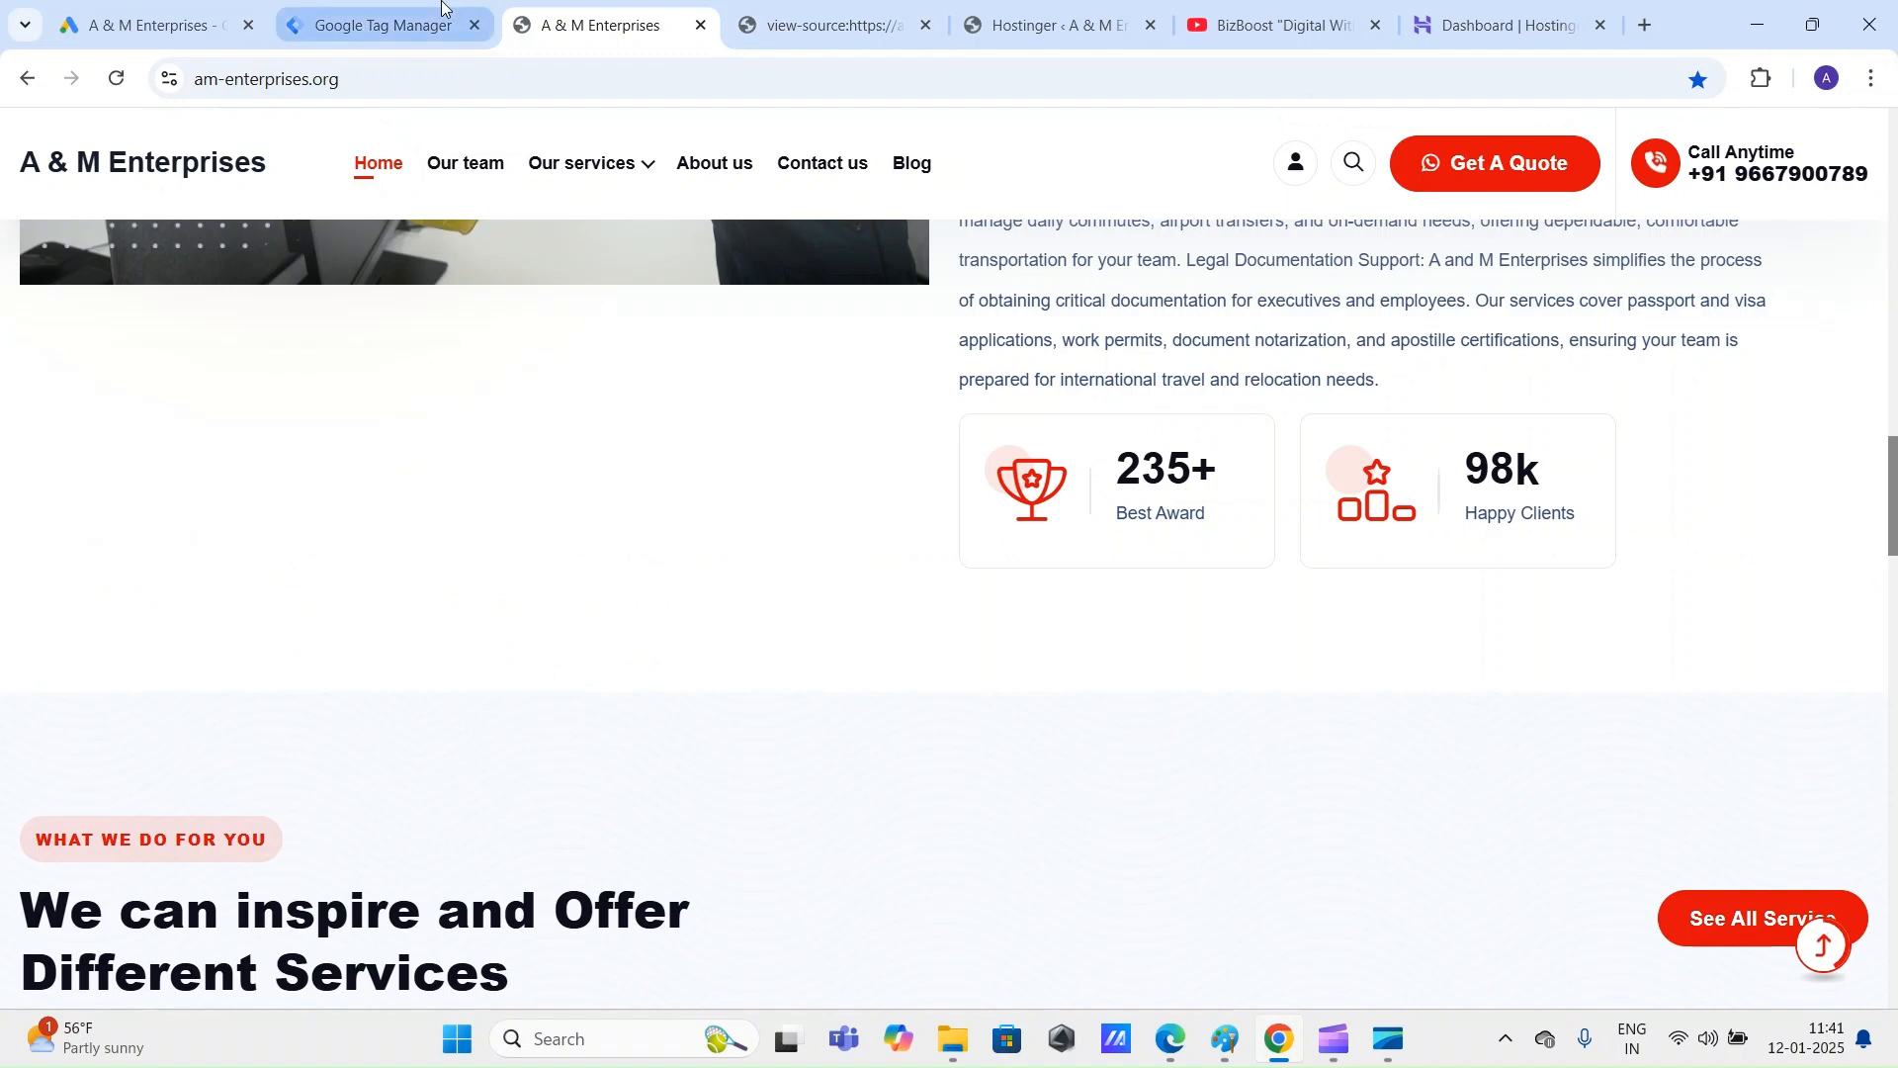
click(380, 25)
click(603, 25)
click(381, 25)
click(218, 5)
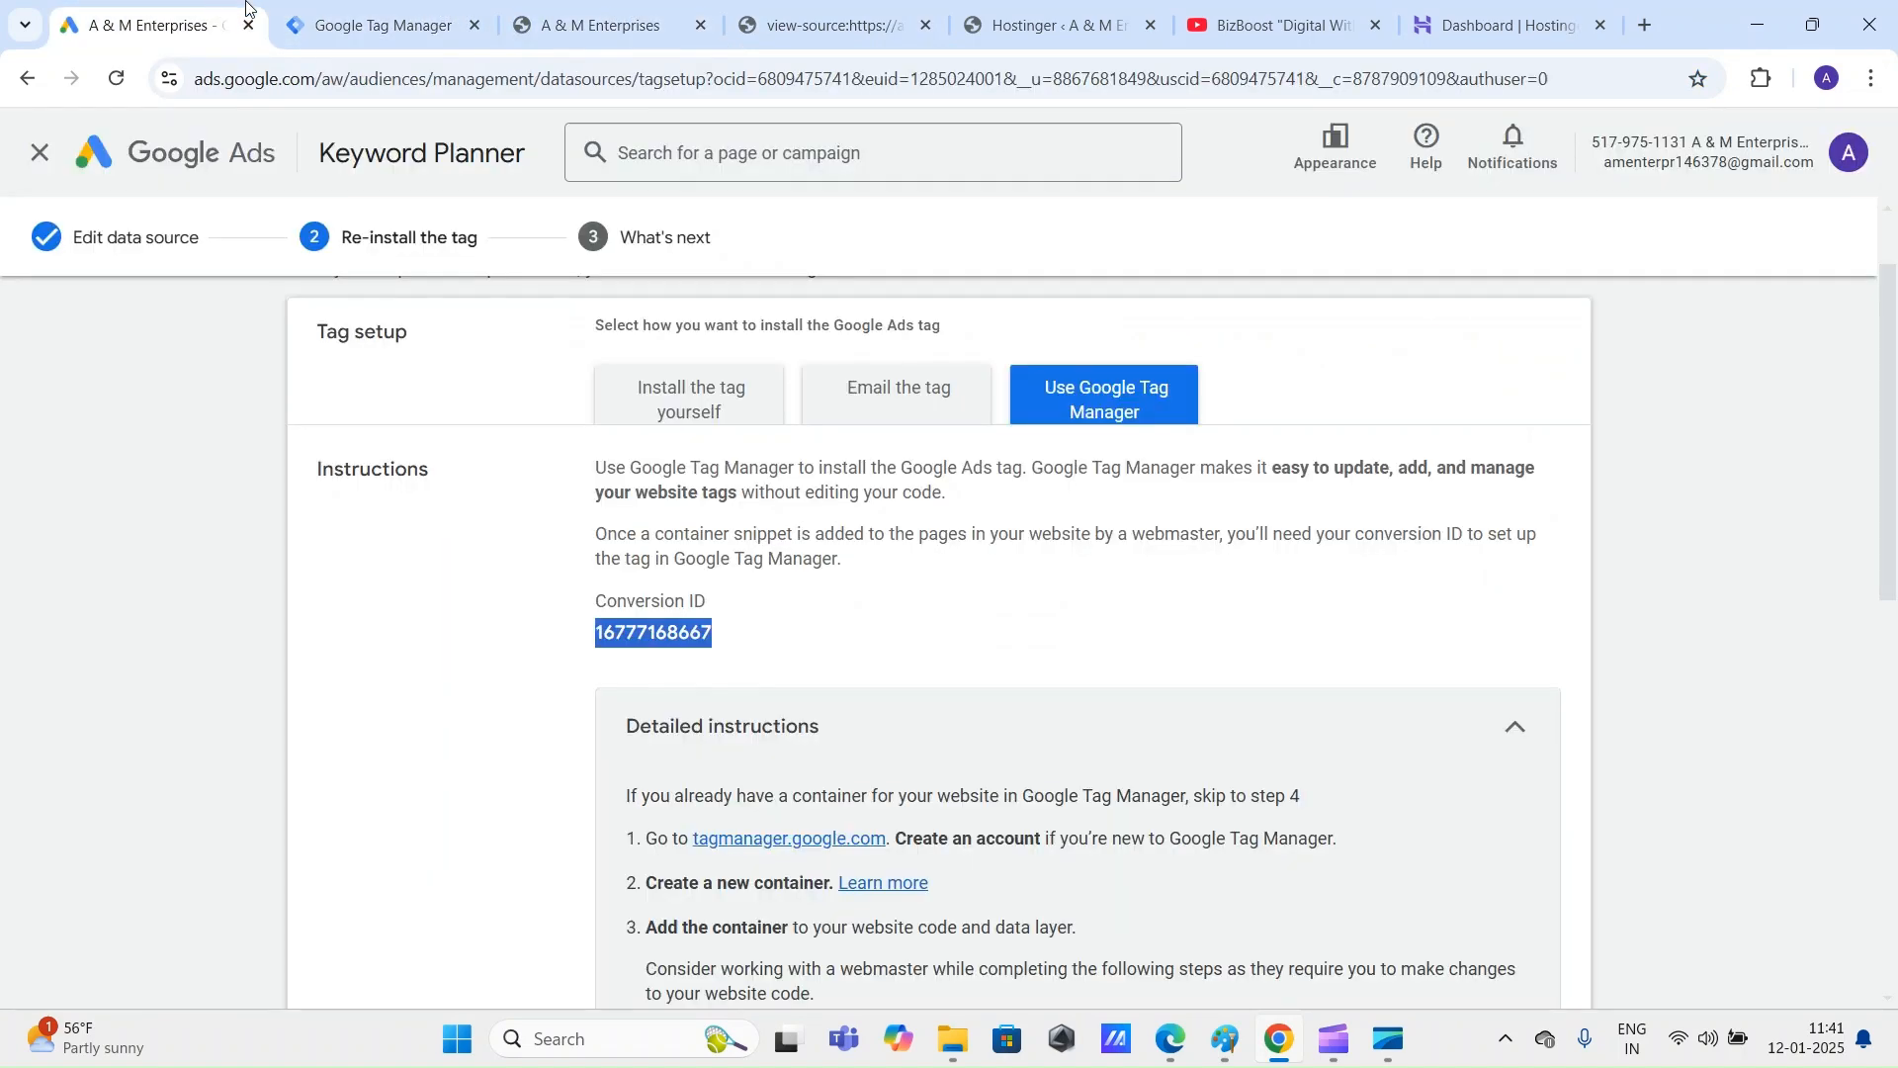
click(385, 8)
click(604, 8)
Step: Review the page source from the opening body tag back up to the head section
click(817, 5)
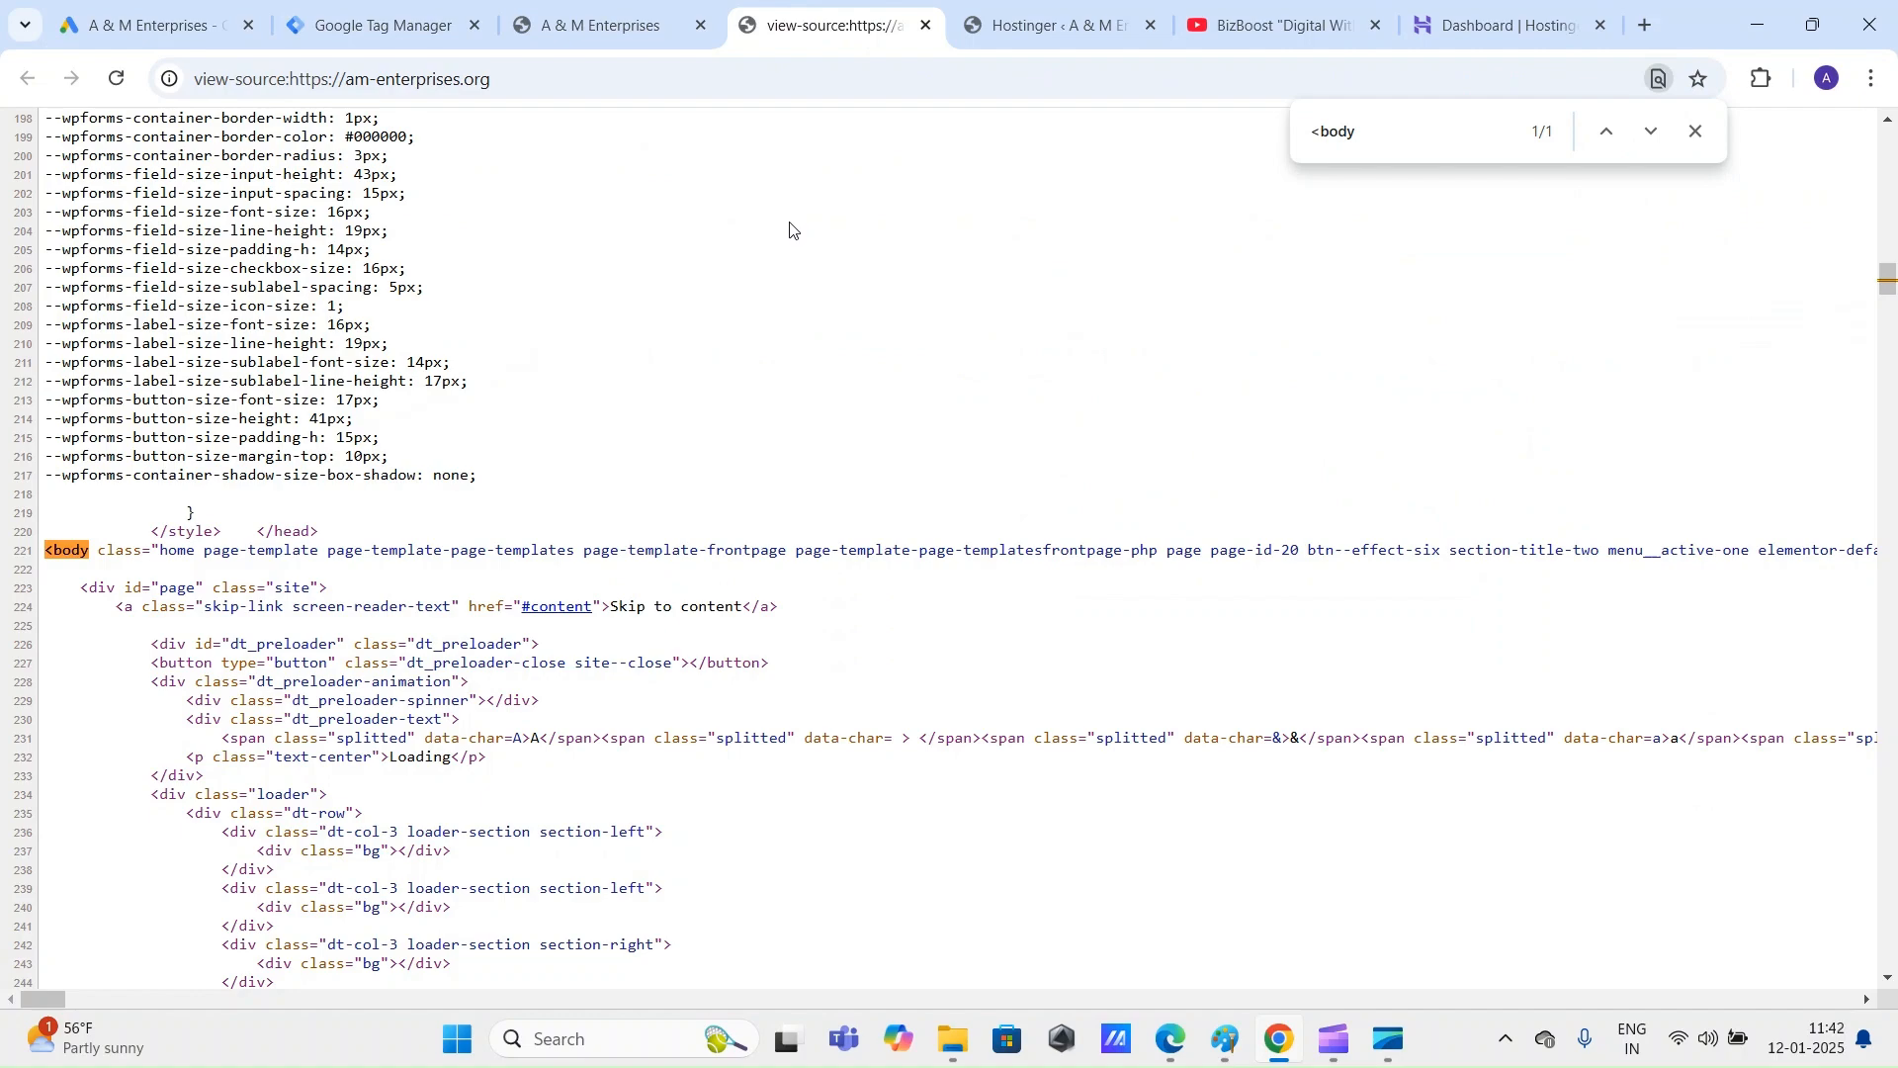
scroll(831, 430, up, 20)
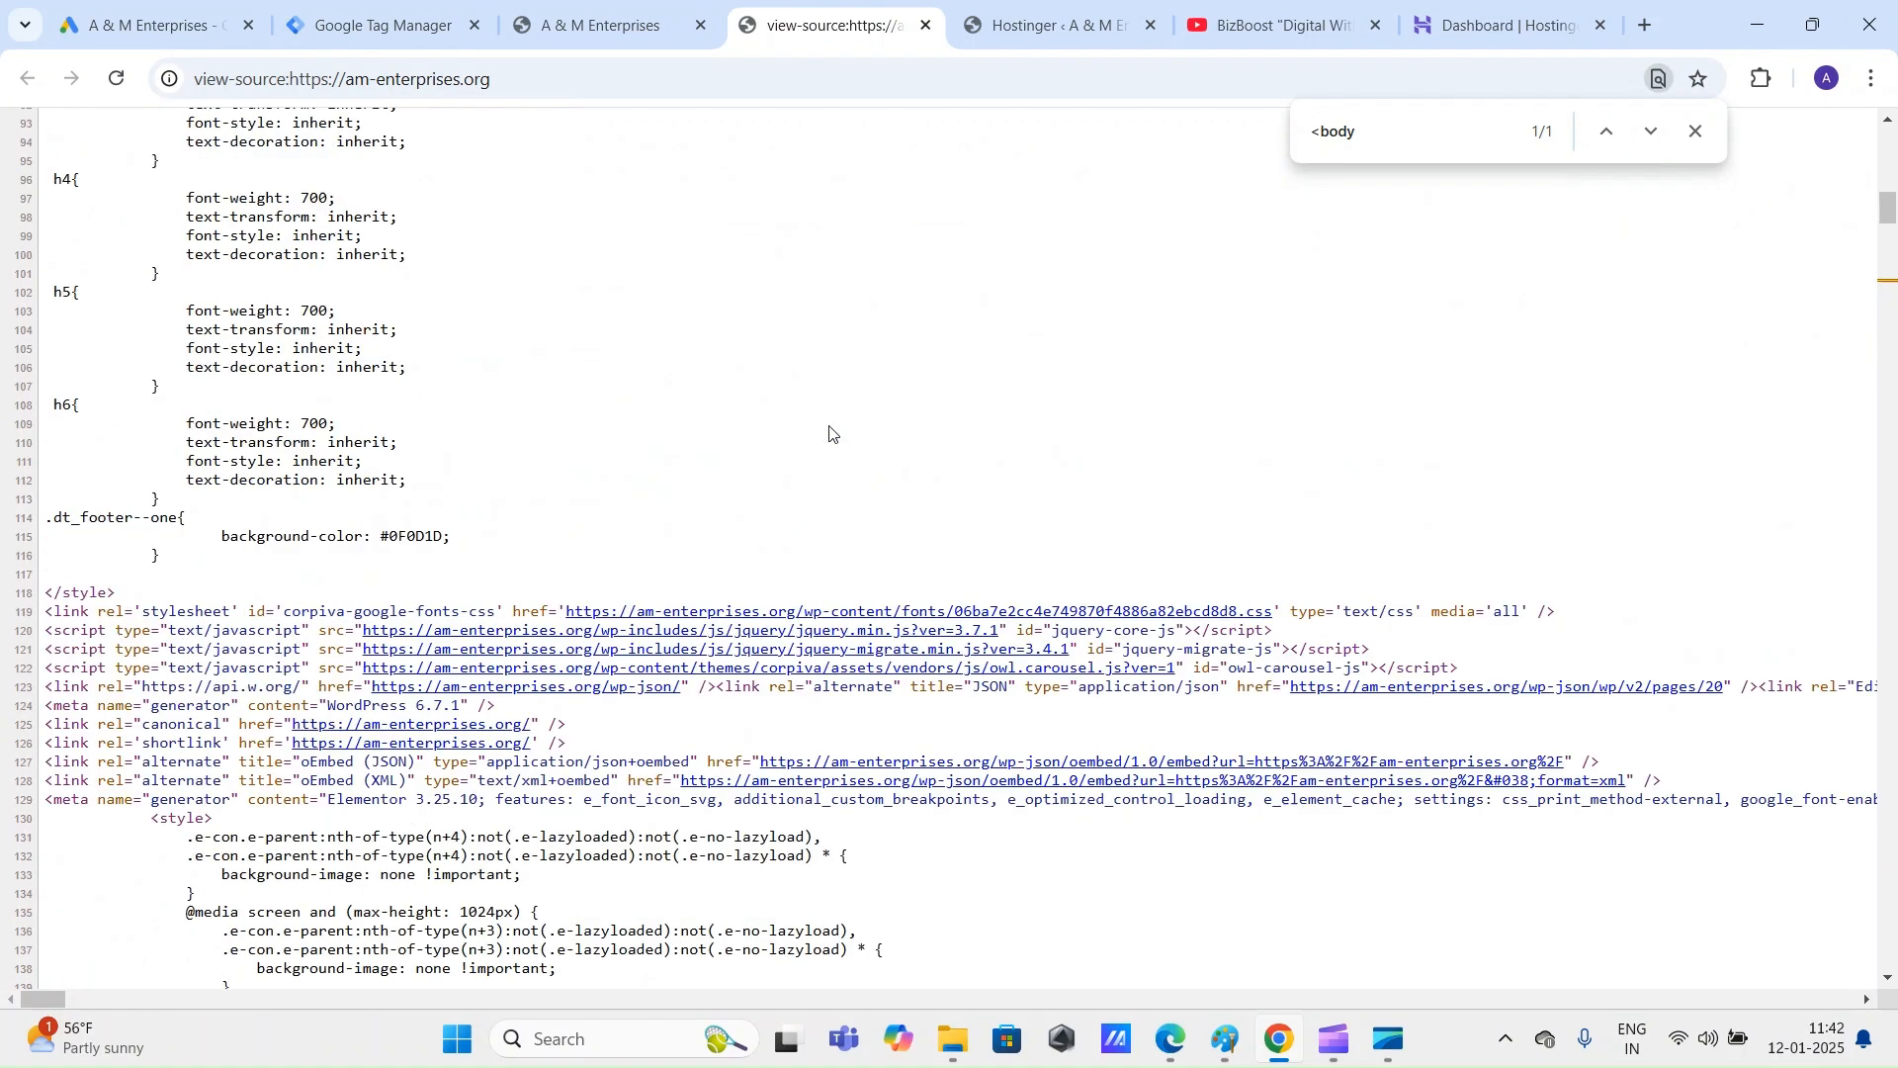
scroll(830, 433, up, 20)
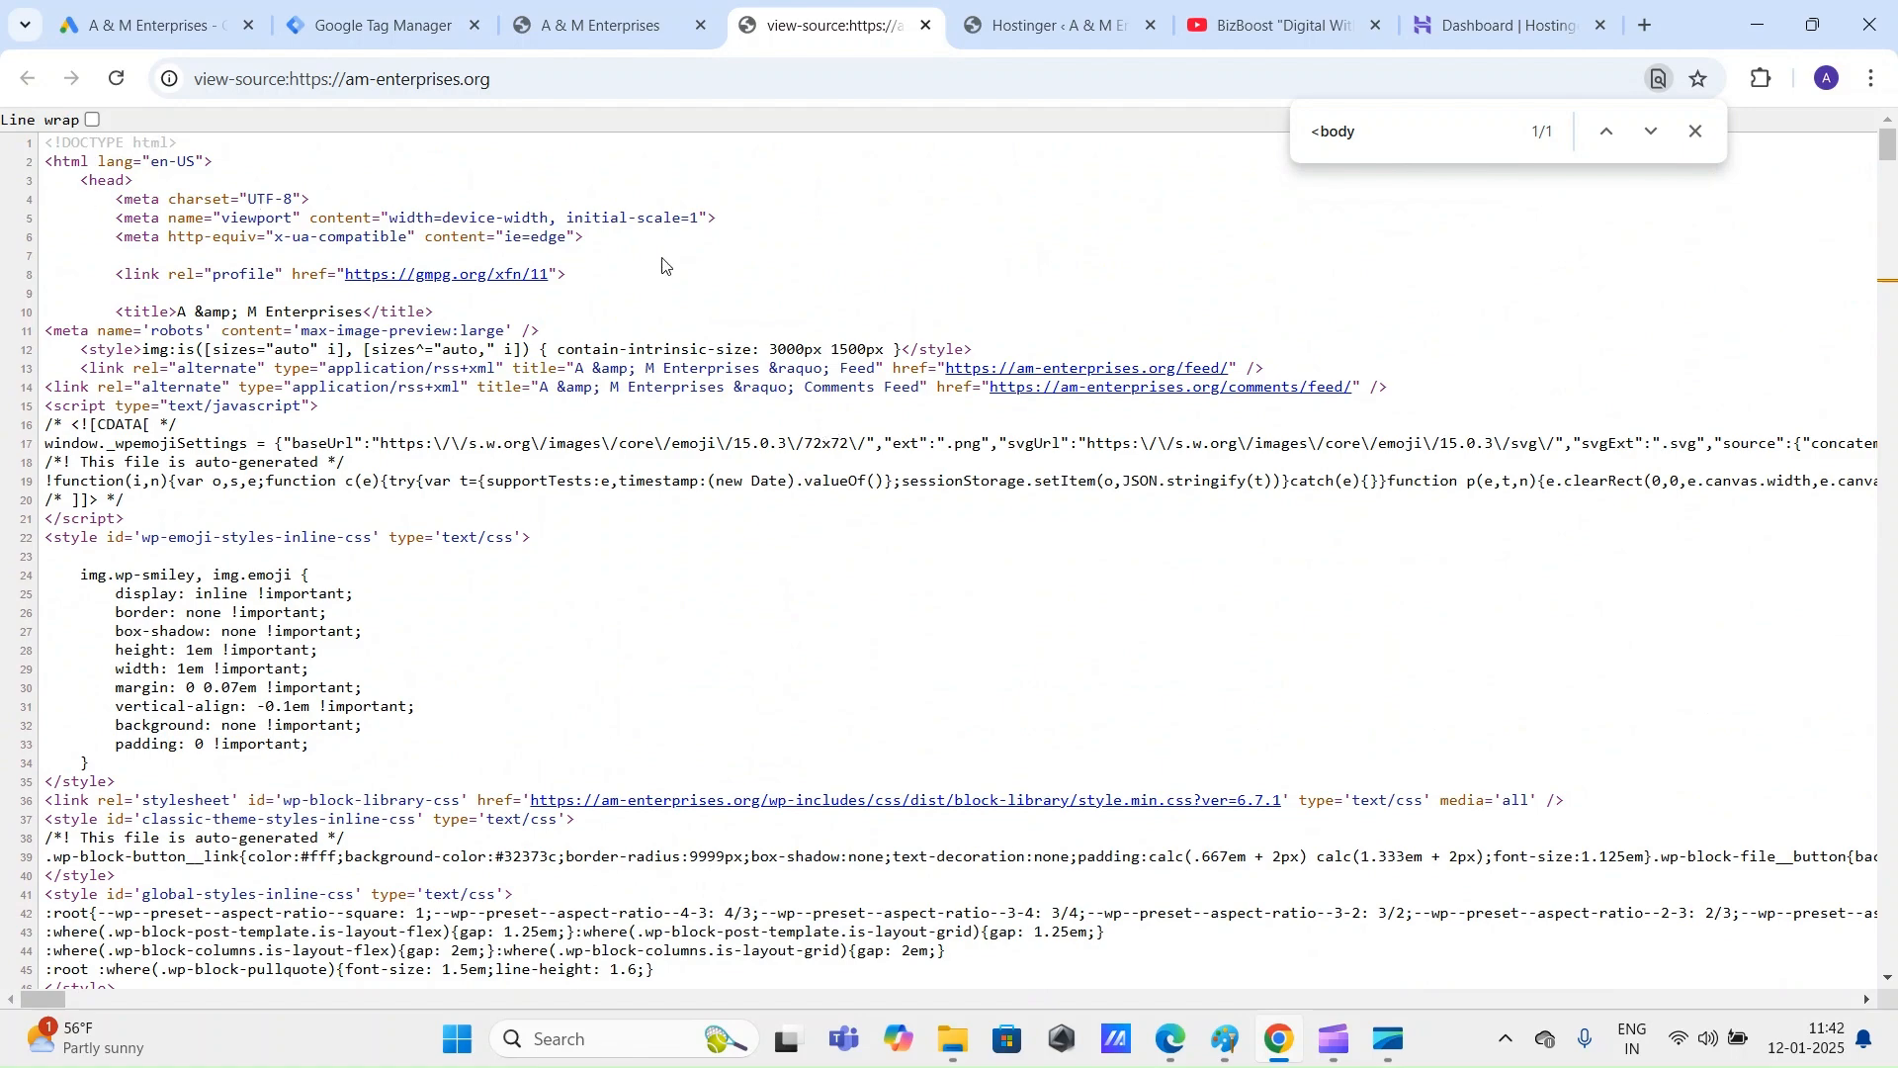
scroll(663, 282, down, 10)
scroll(662, 281, up, 10)
Step: Check the head and body tag placements named in the Google Tag Manager installation instructions
click(425, 38)
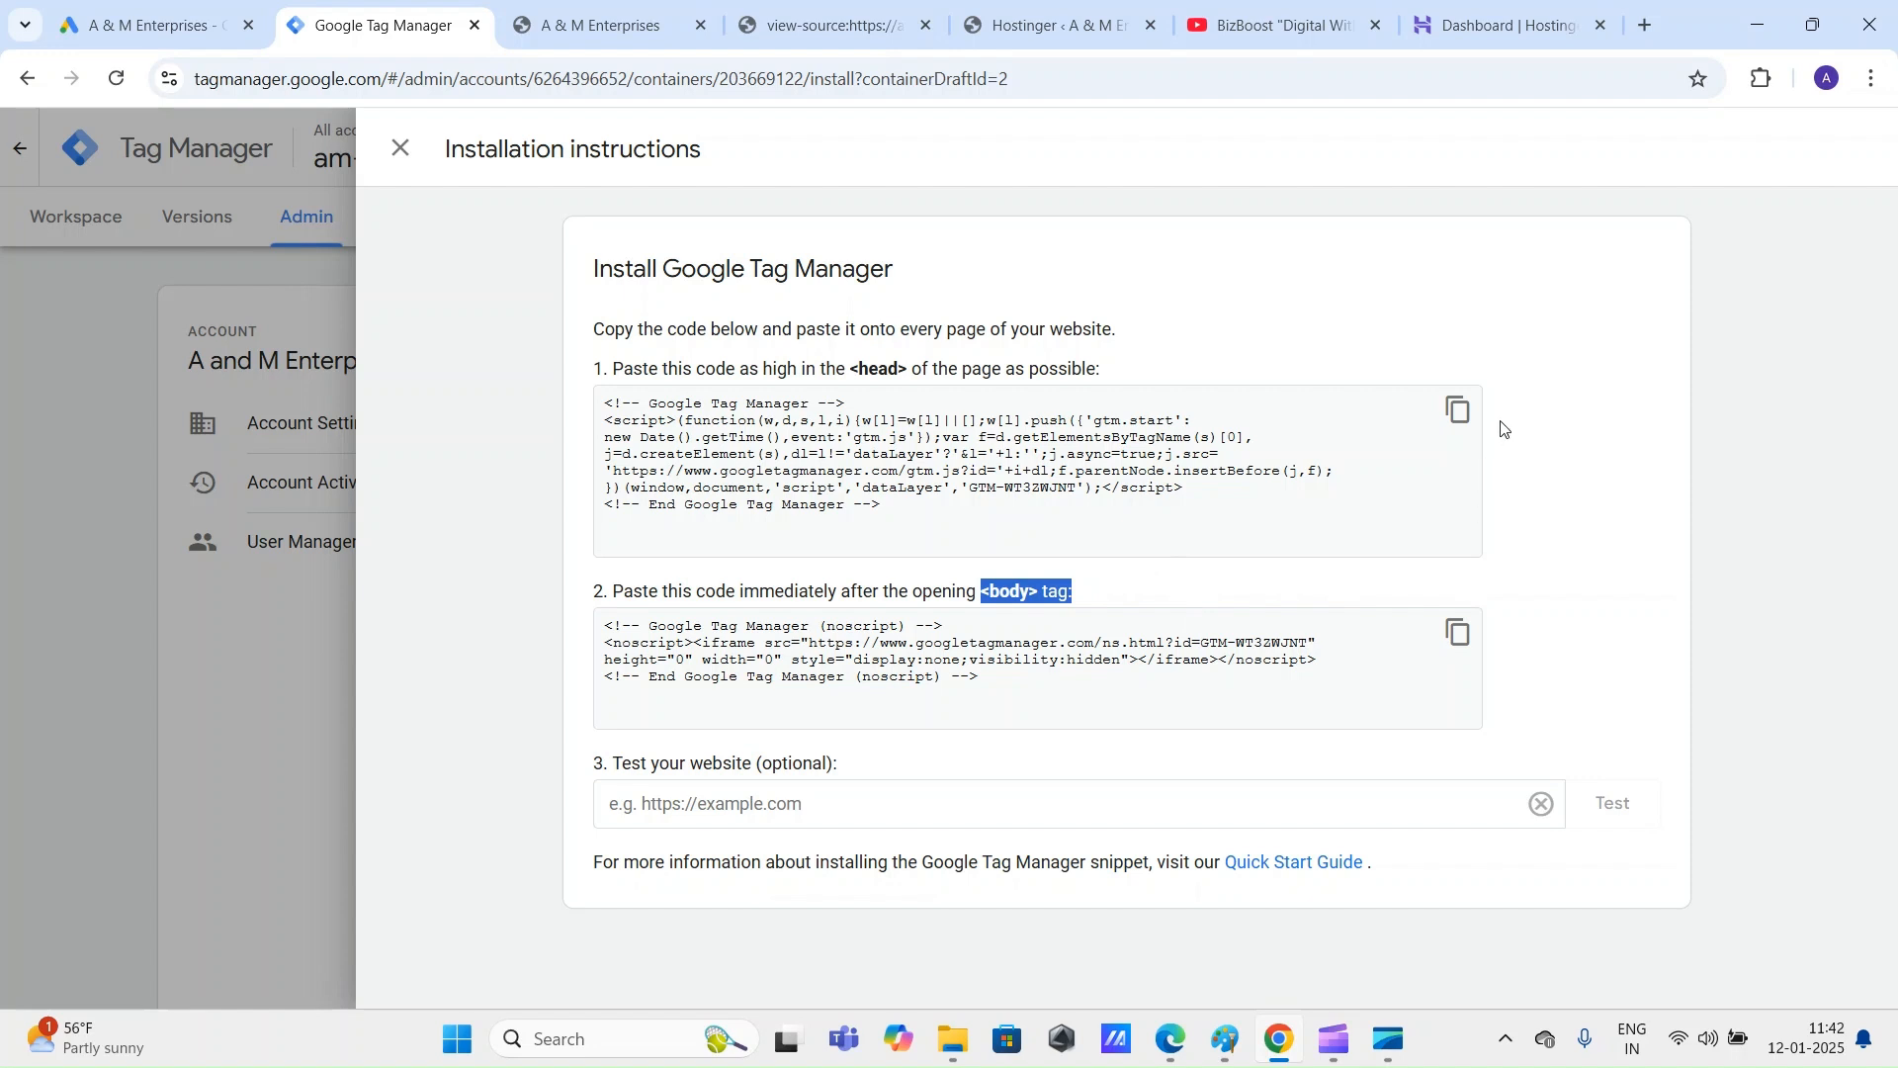
double_click(886, 370)
double_click(1054, 593)
click(1763, 580)
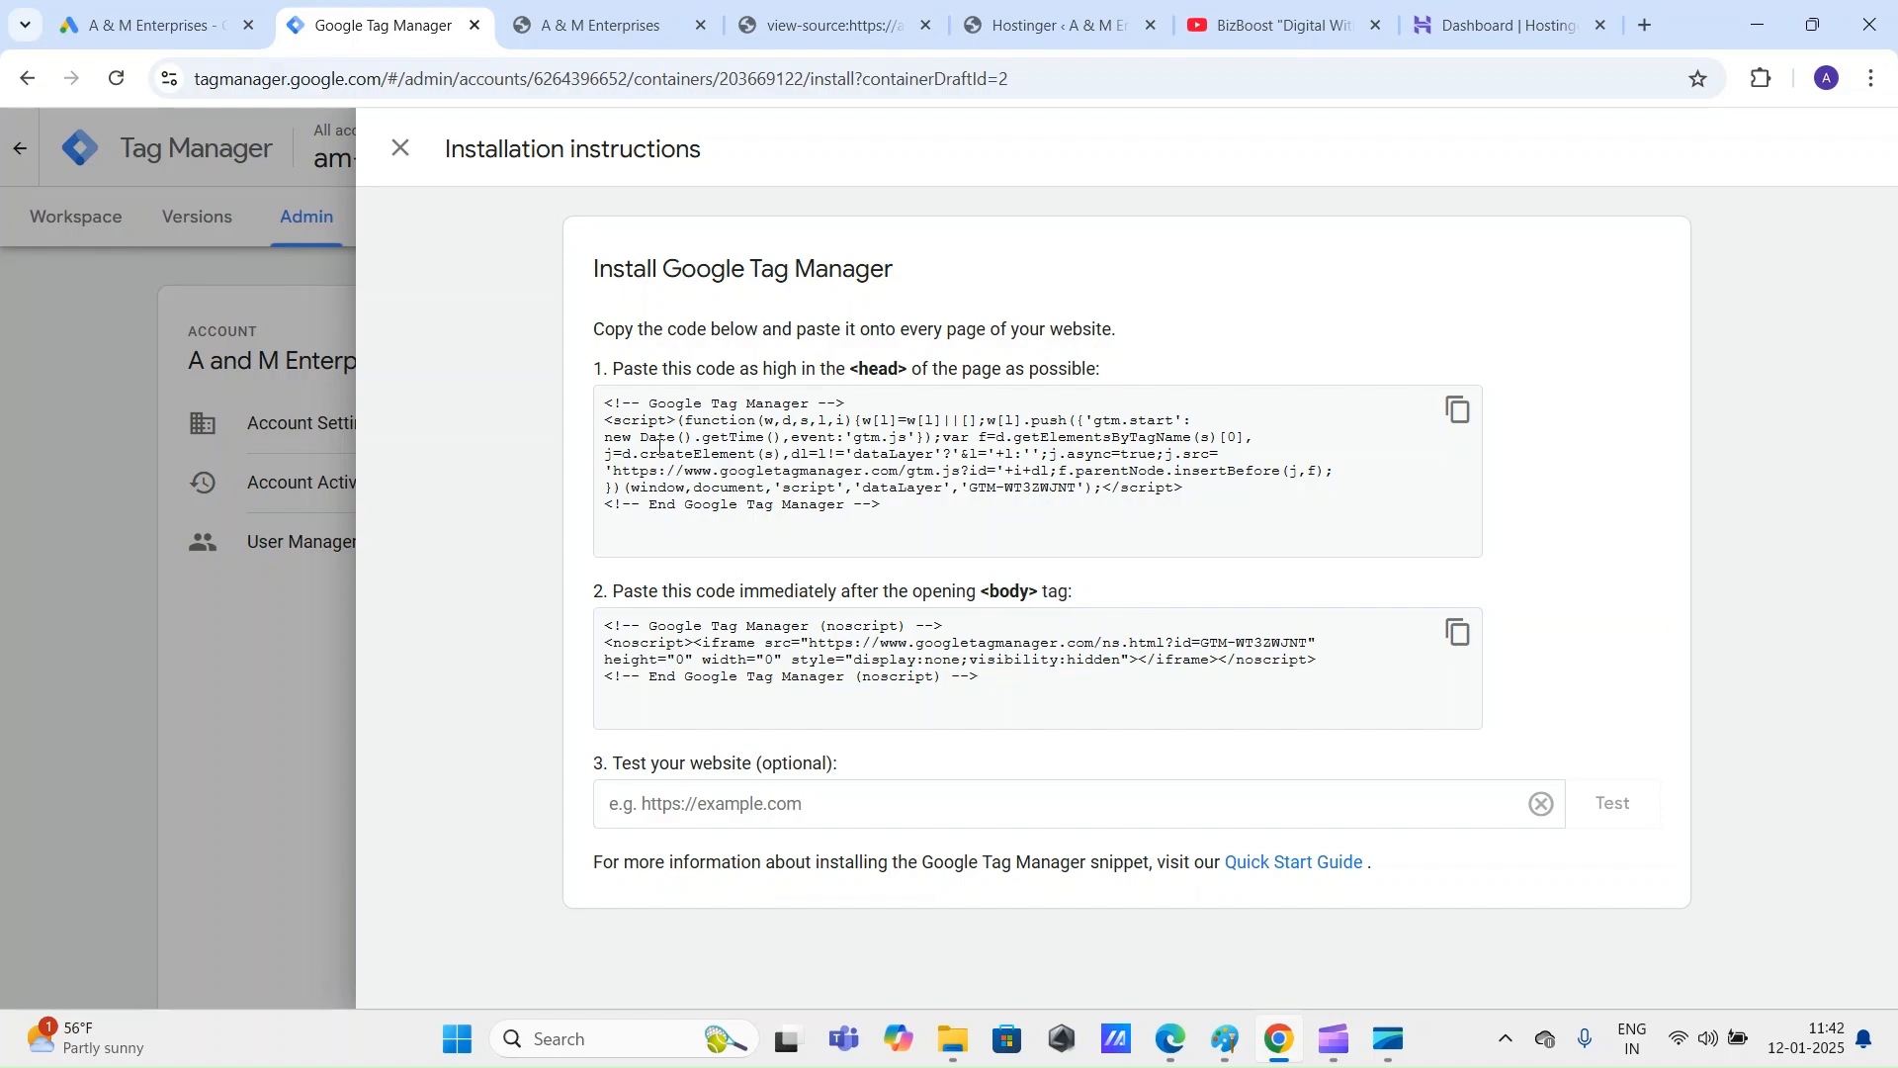
Step: Look through the website's home page and examine the full head snippet in the installation instructions
click(586, 16)
scroll(565, 581, up, 12)
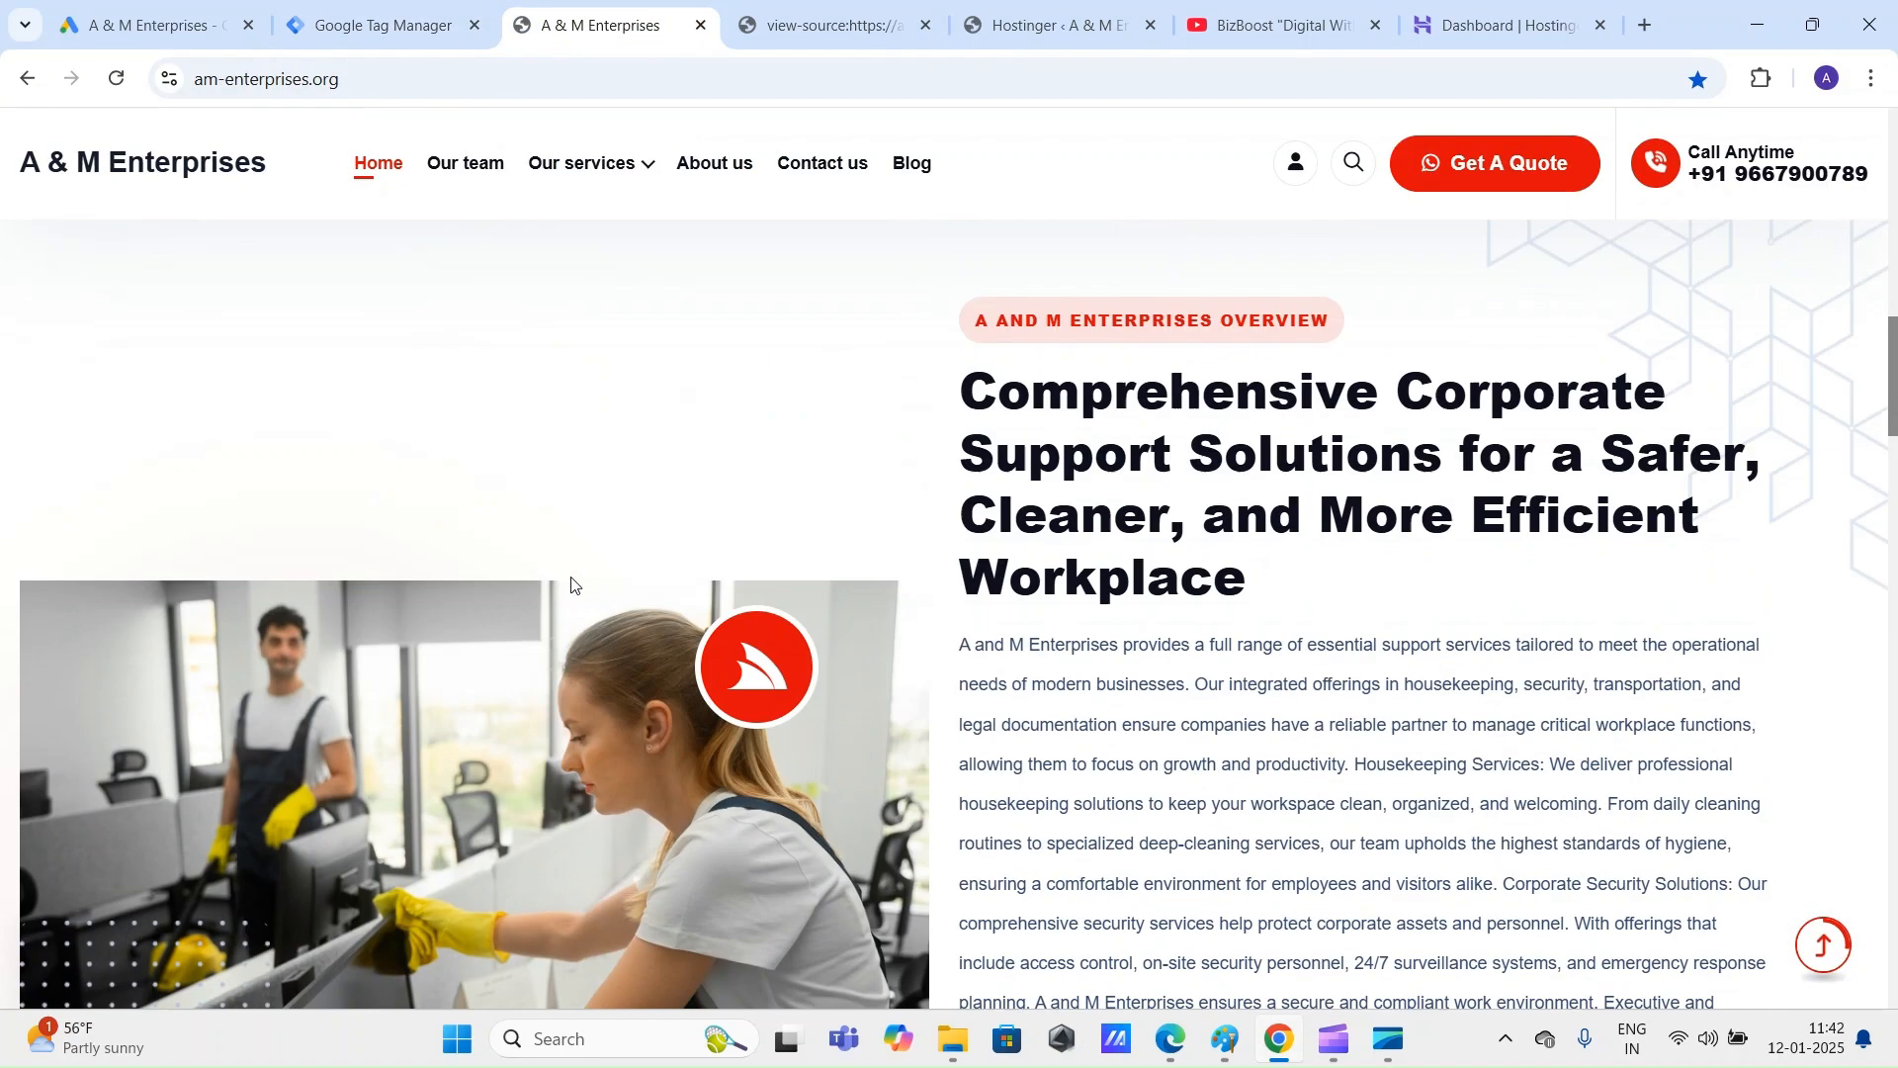
scroll(1892, 384, up, 5)
scroll(1893, 383, down, 12)
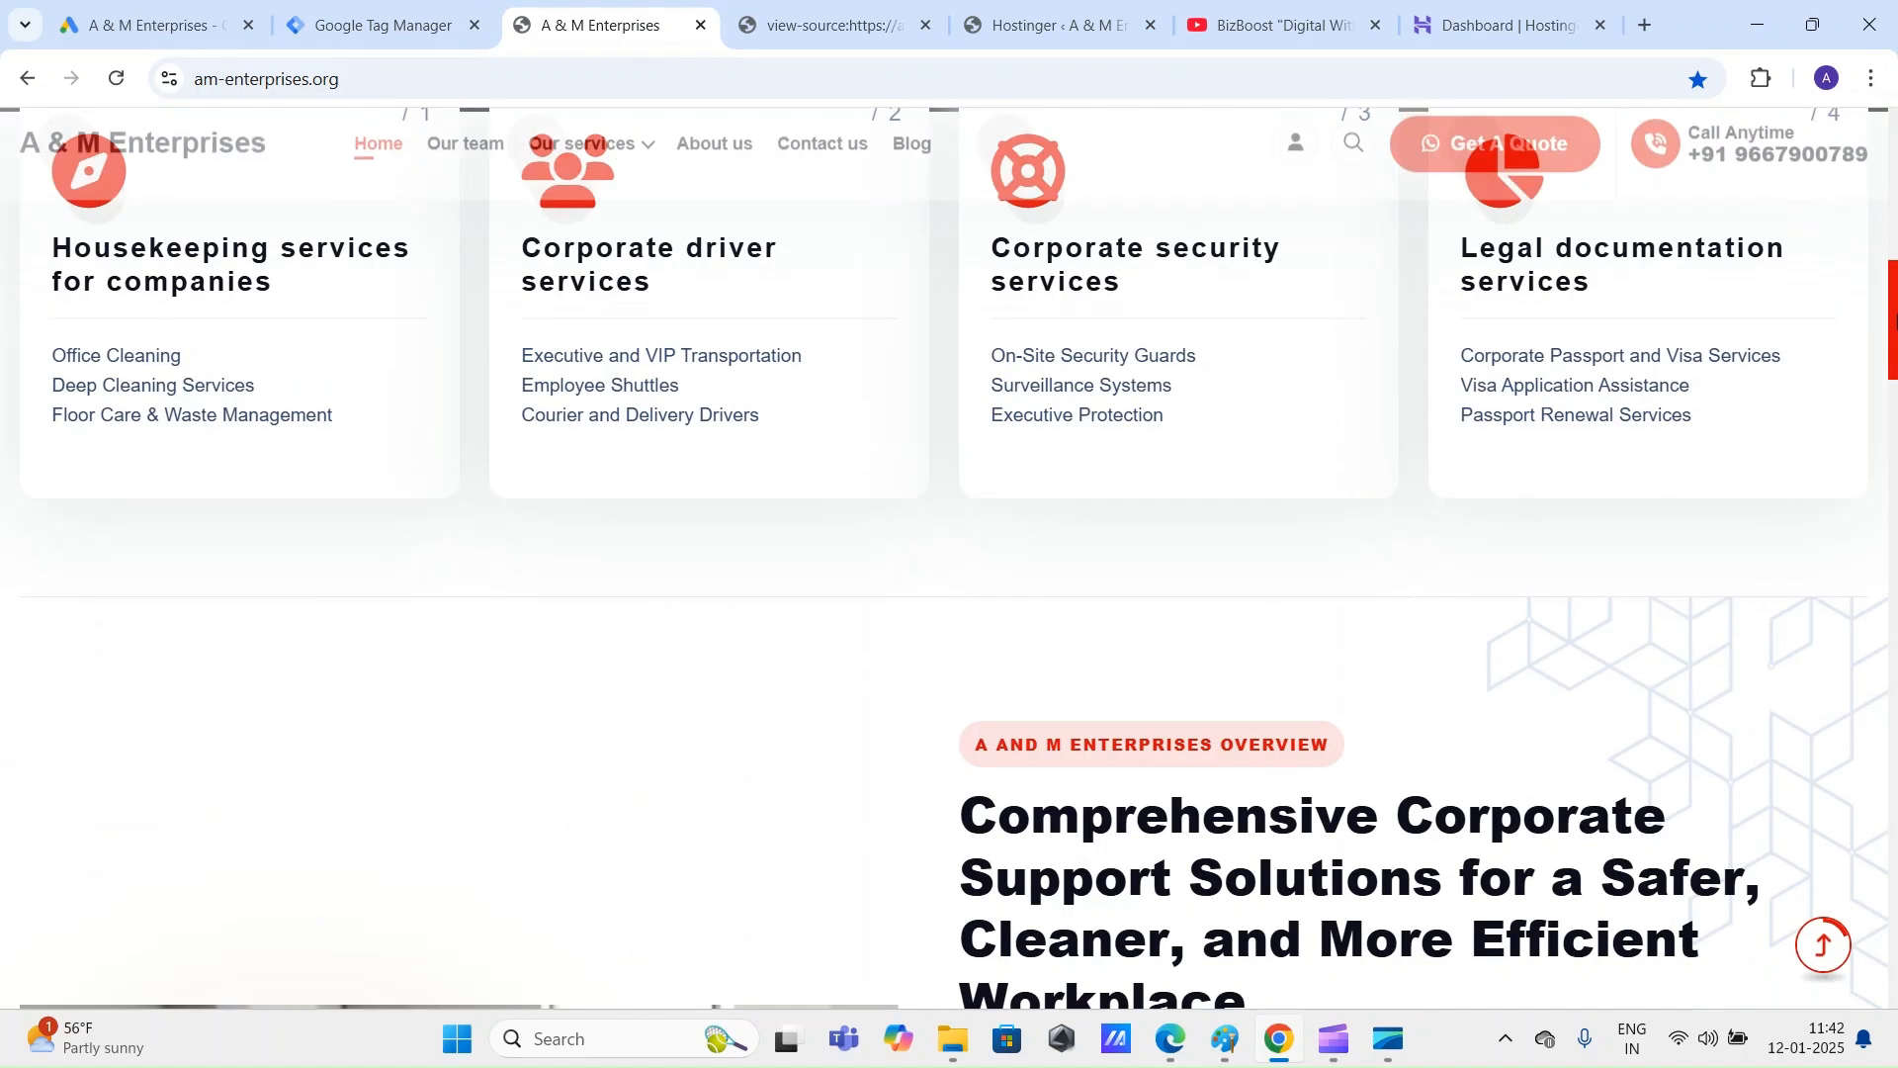
drag(1892, 410, 1892, 148)
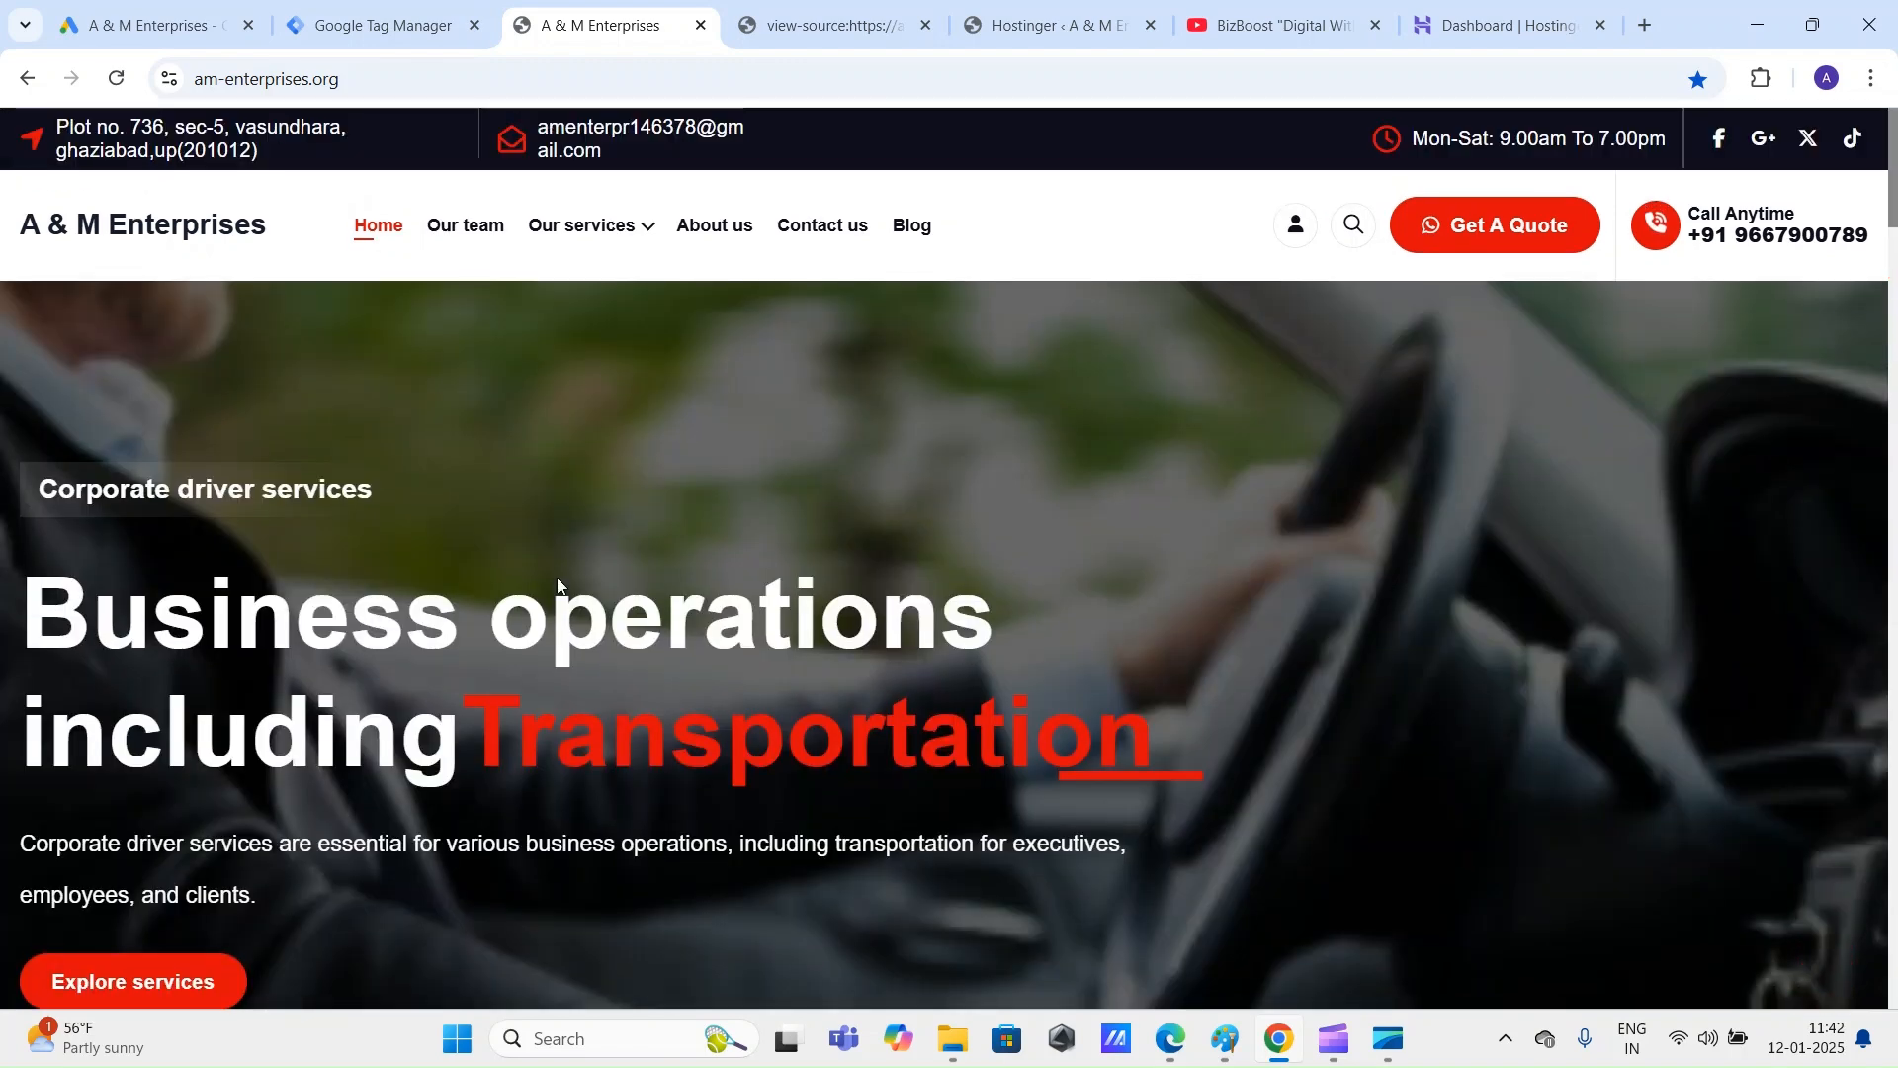
click(383, 27)
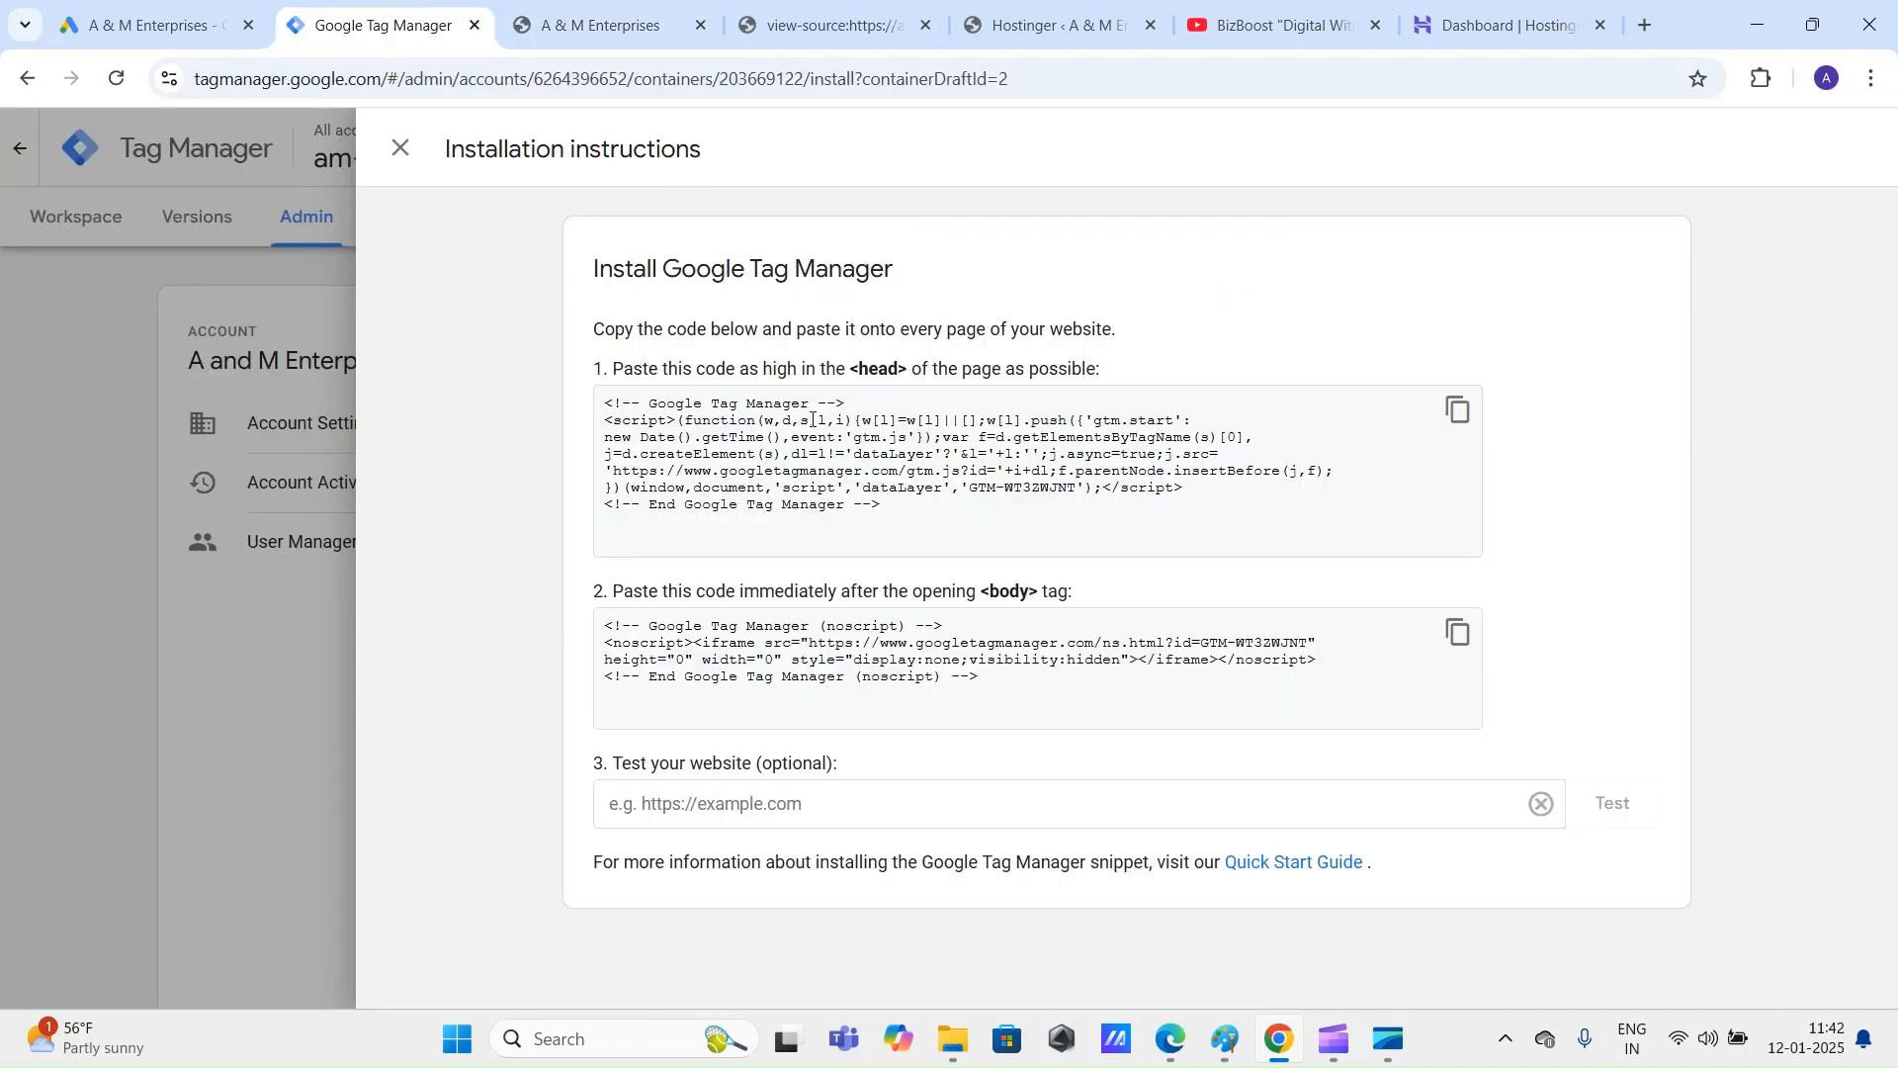
drag(904, 499, 610, 407)
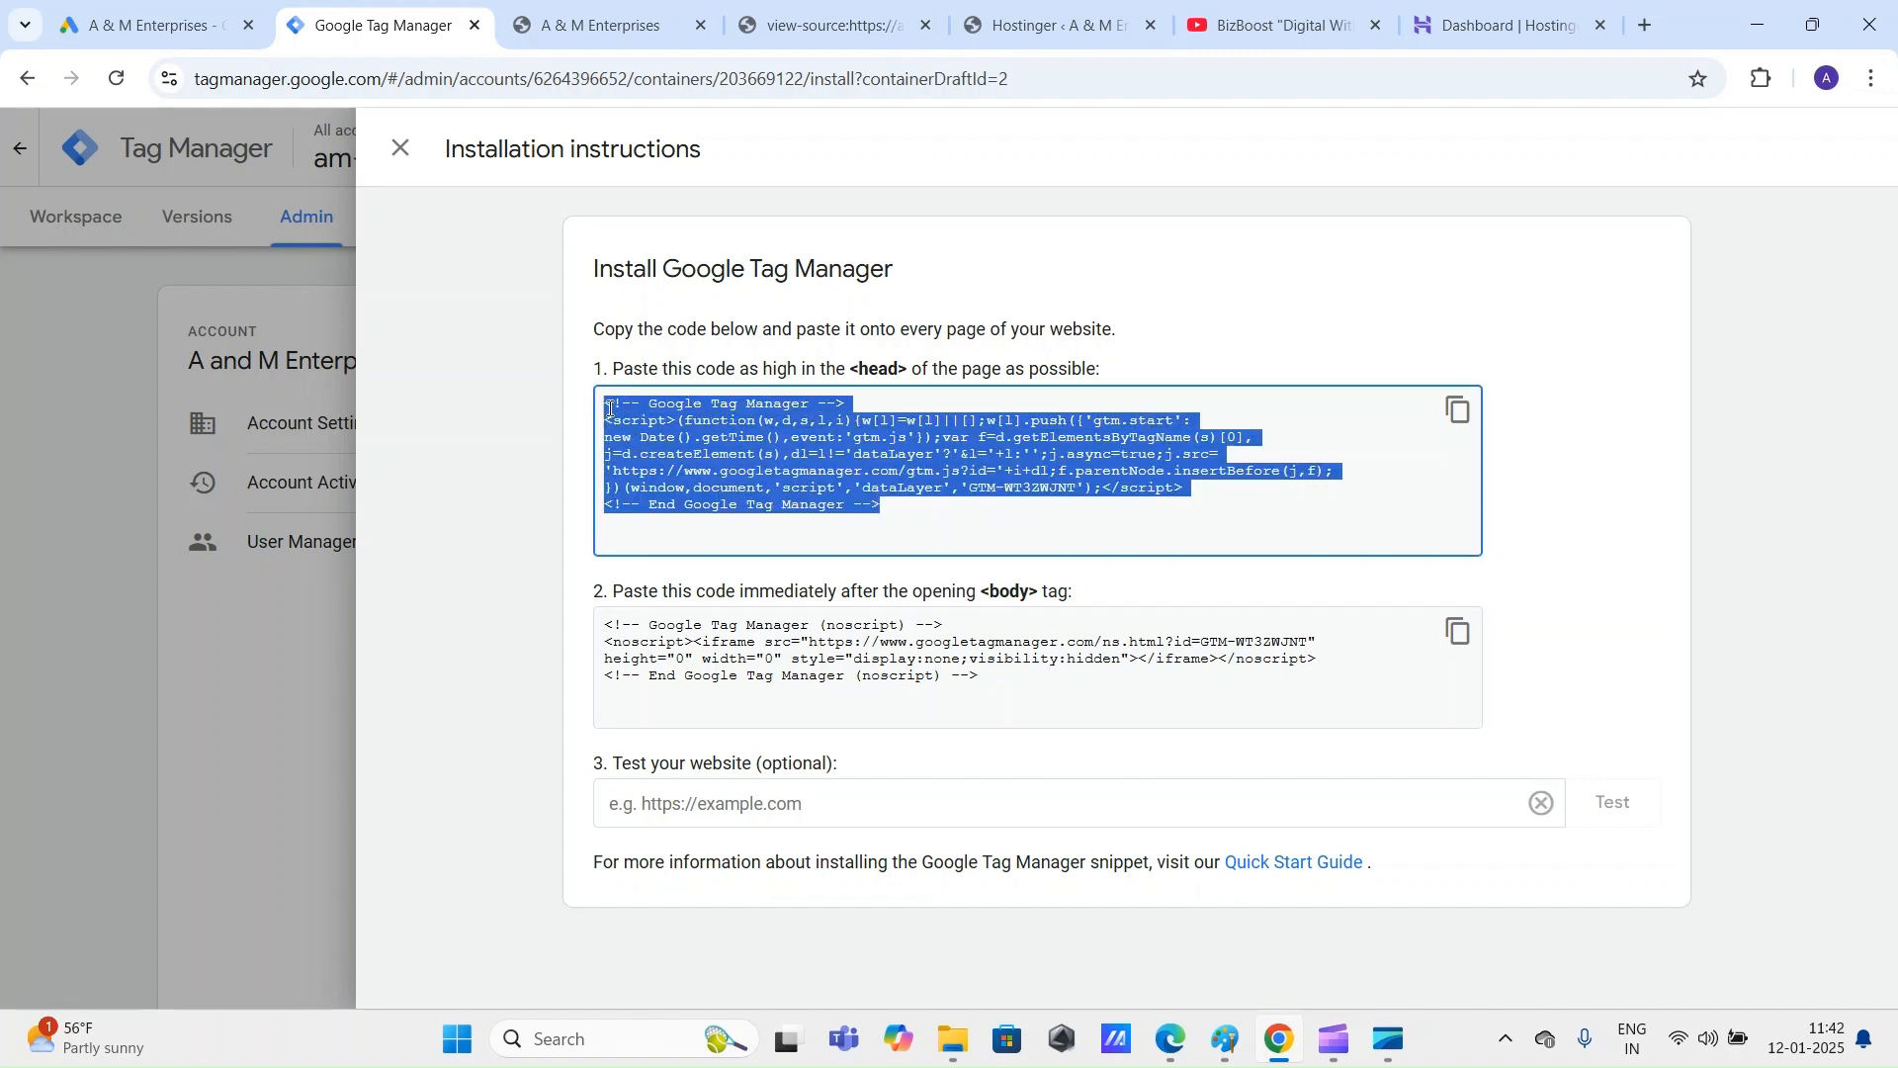
click(1769, 441)
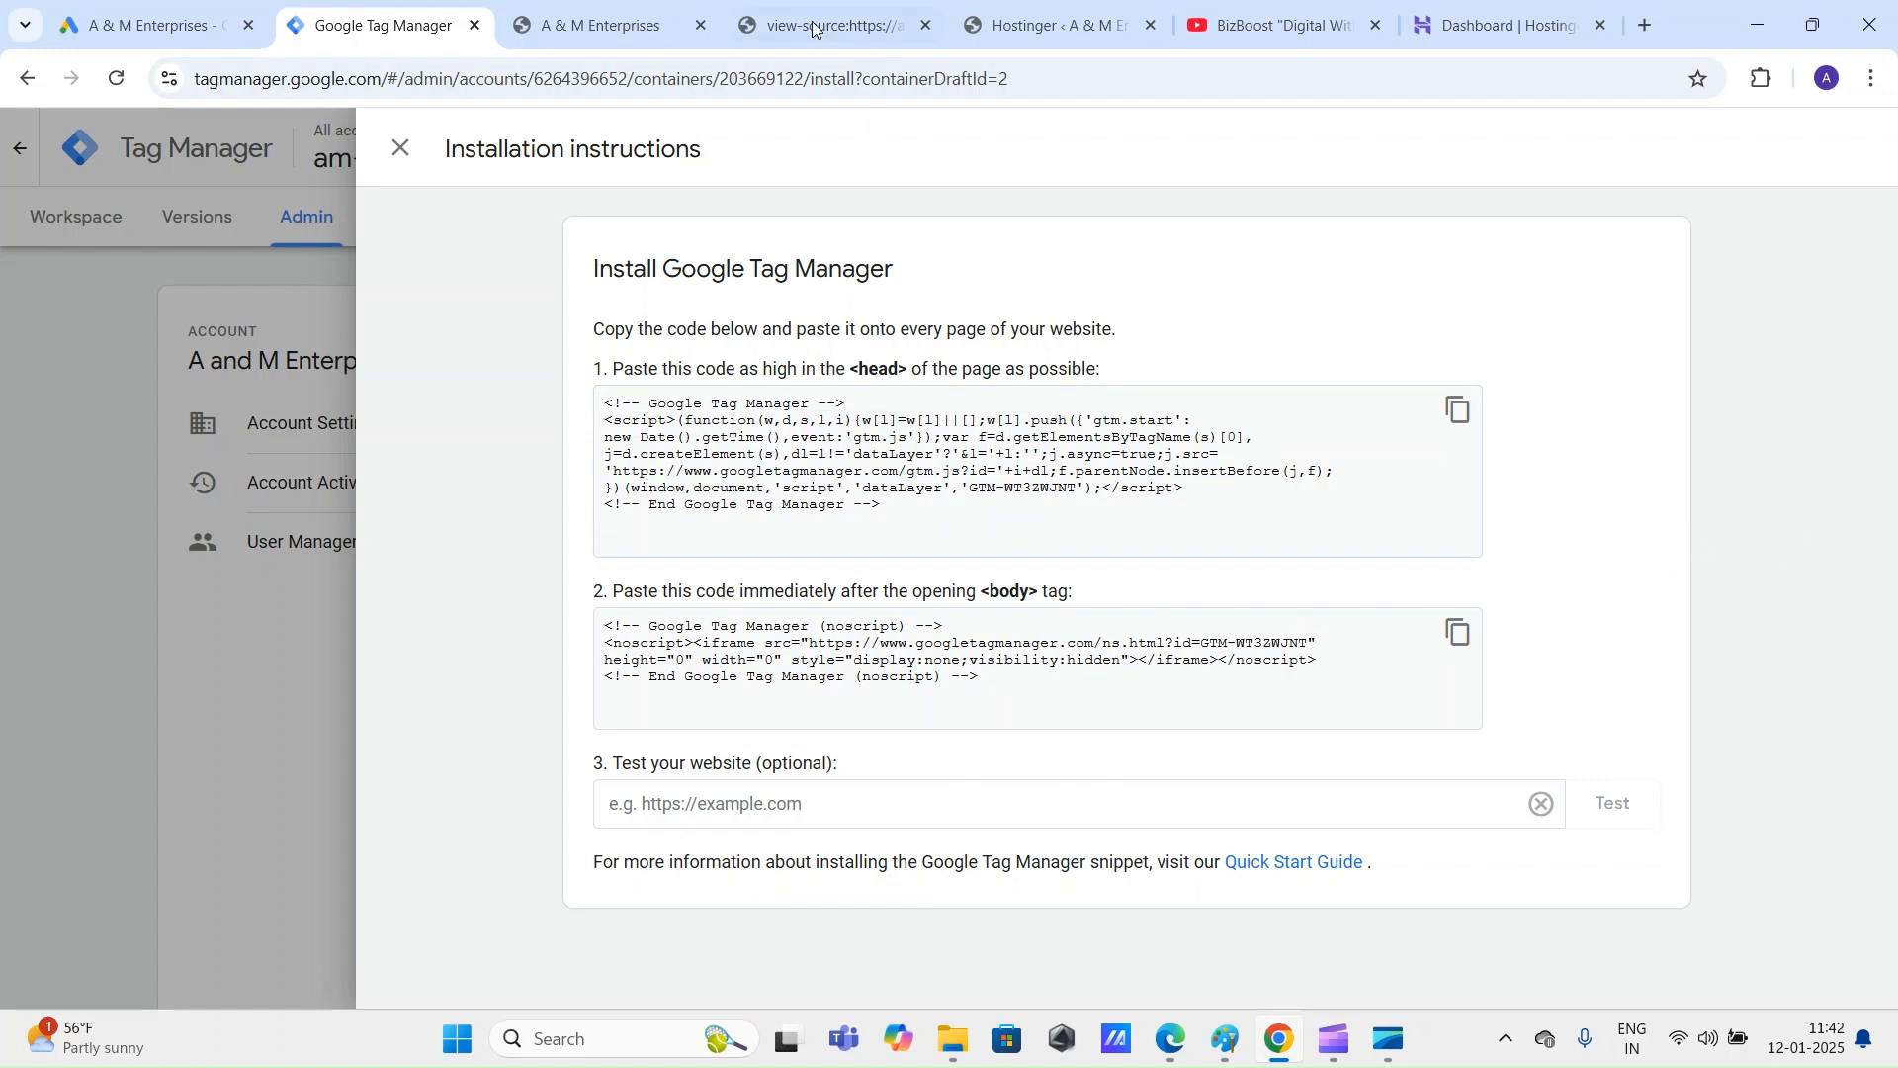
click(584, 8)
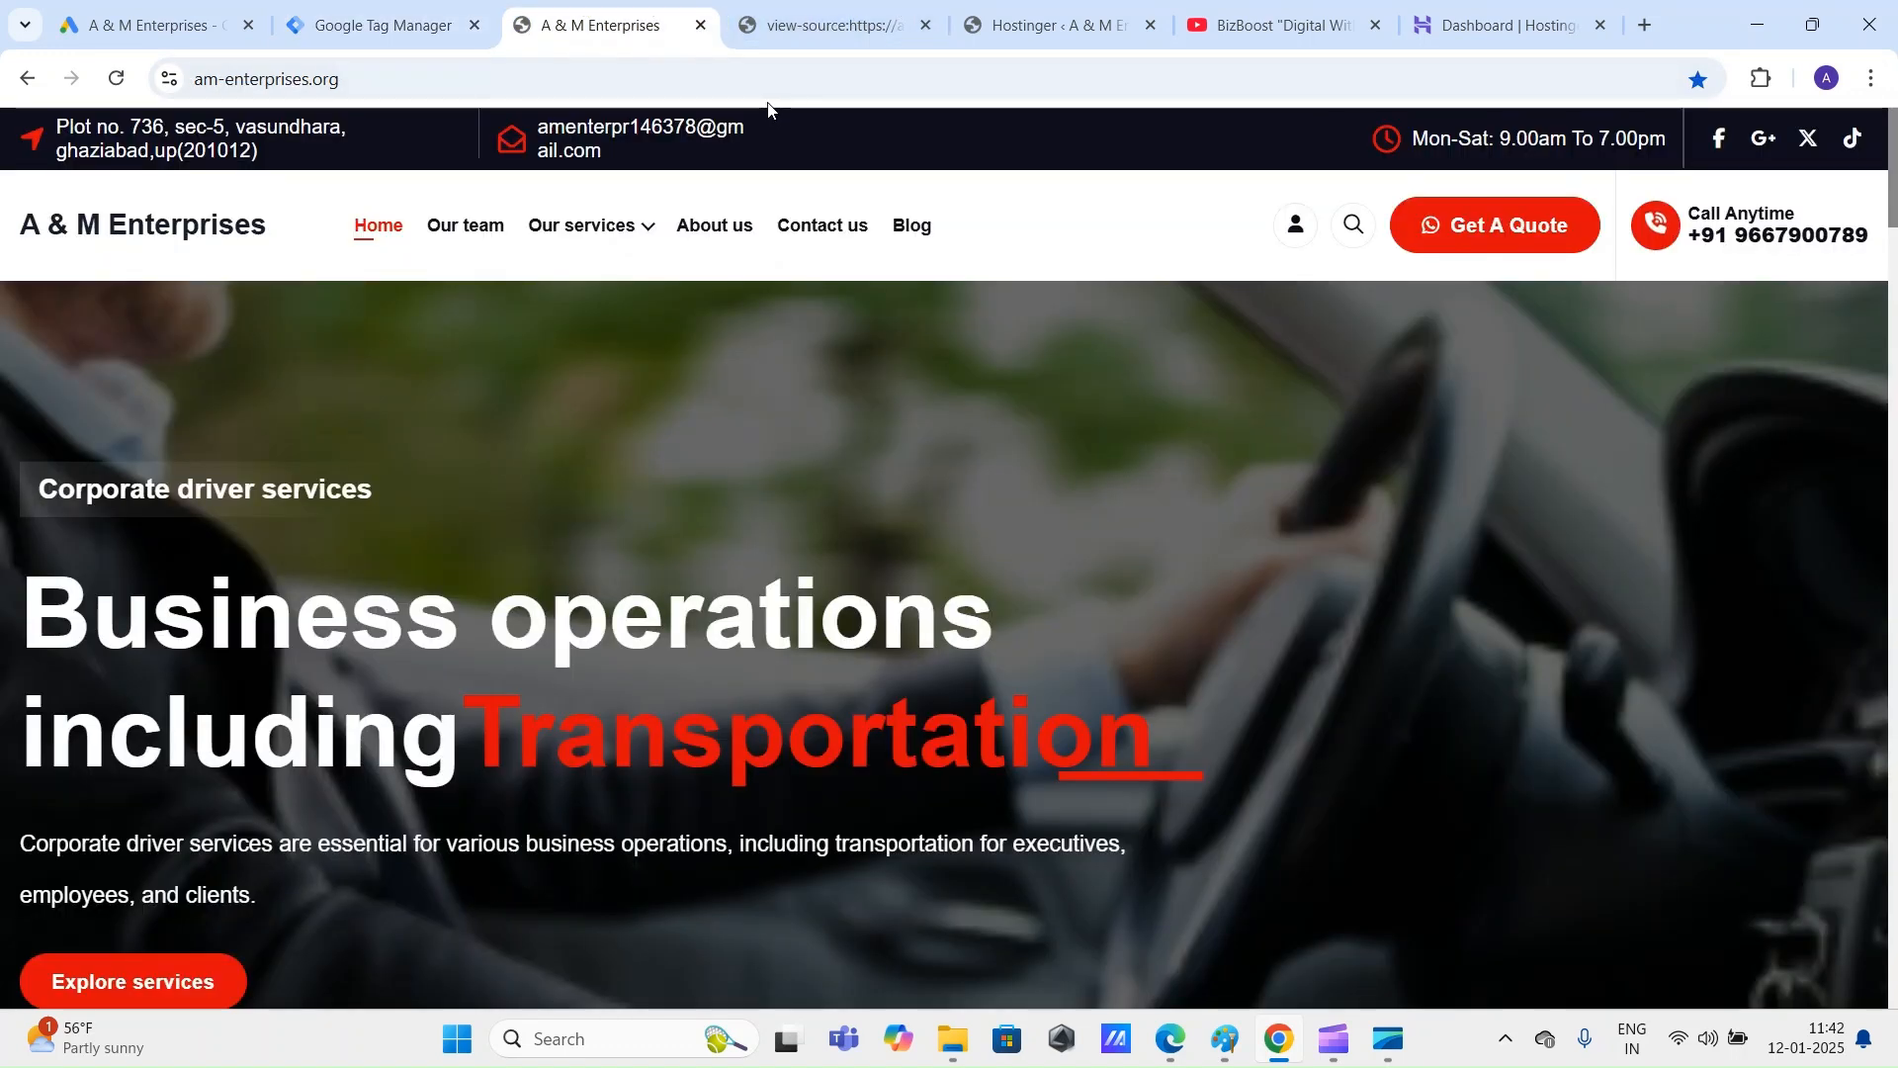
scroll(1410, 559, down, 10)
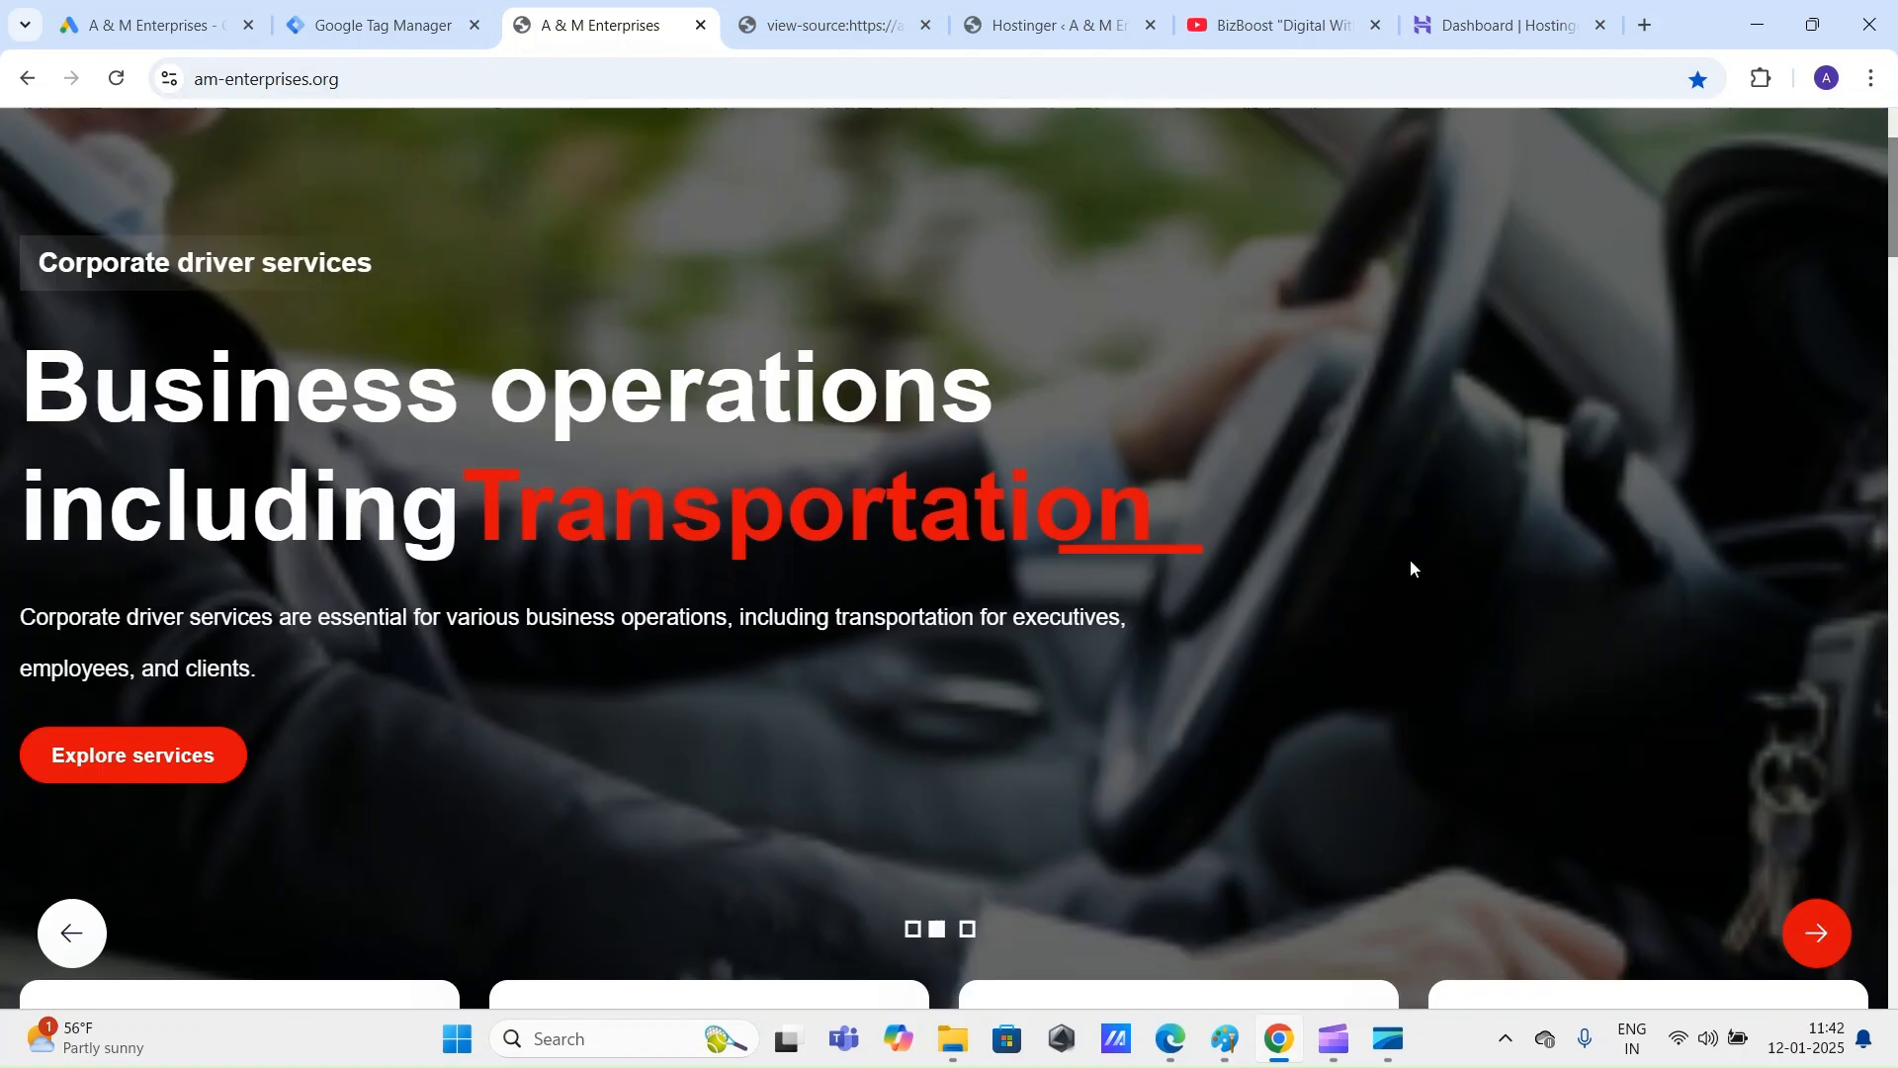
scroll(1386, 551, down, 4)
scroll(1386, 552, up, 8)
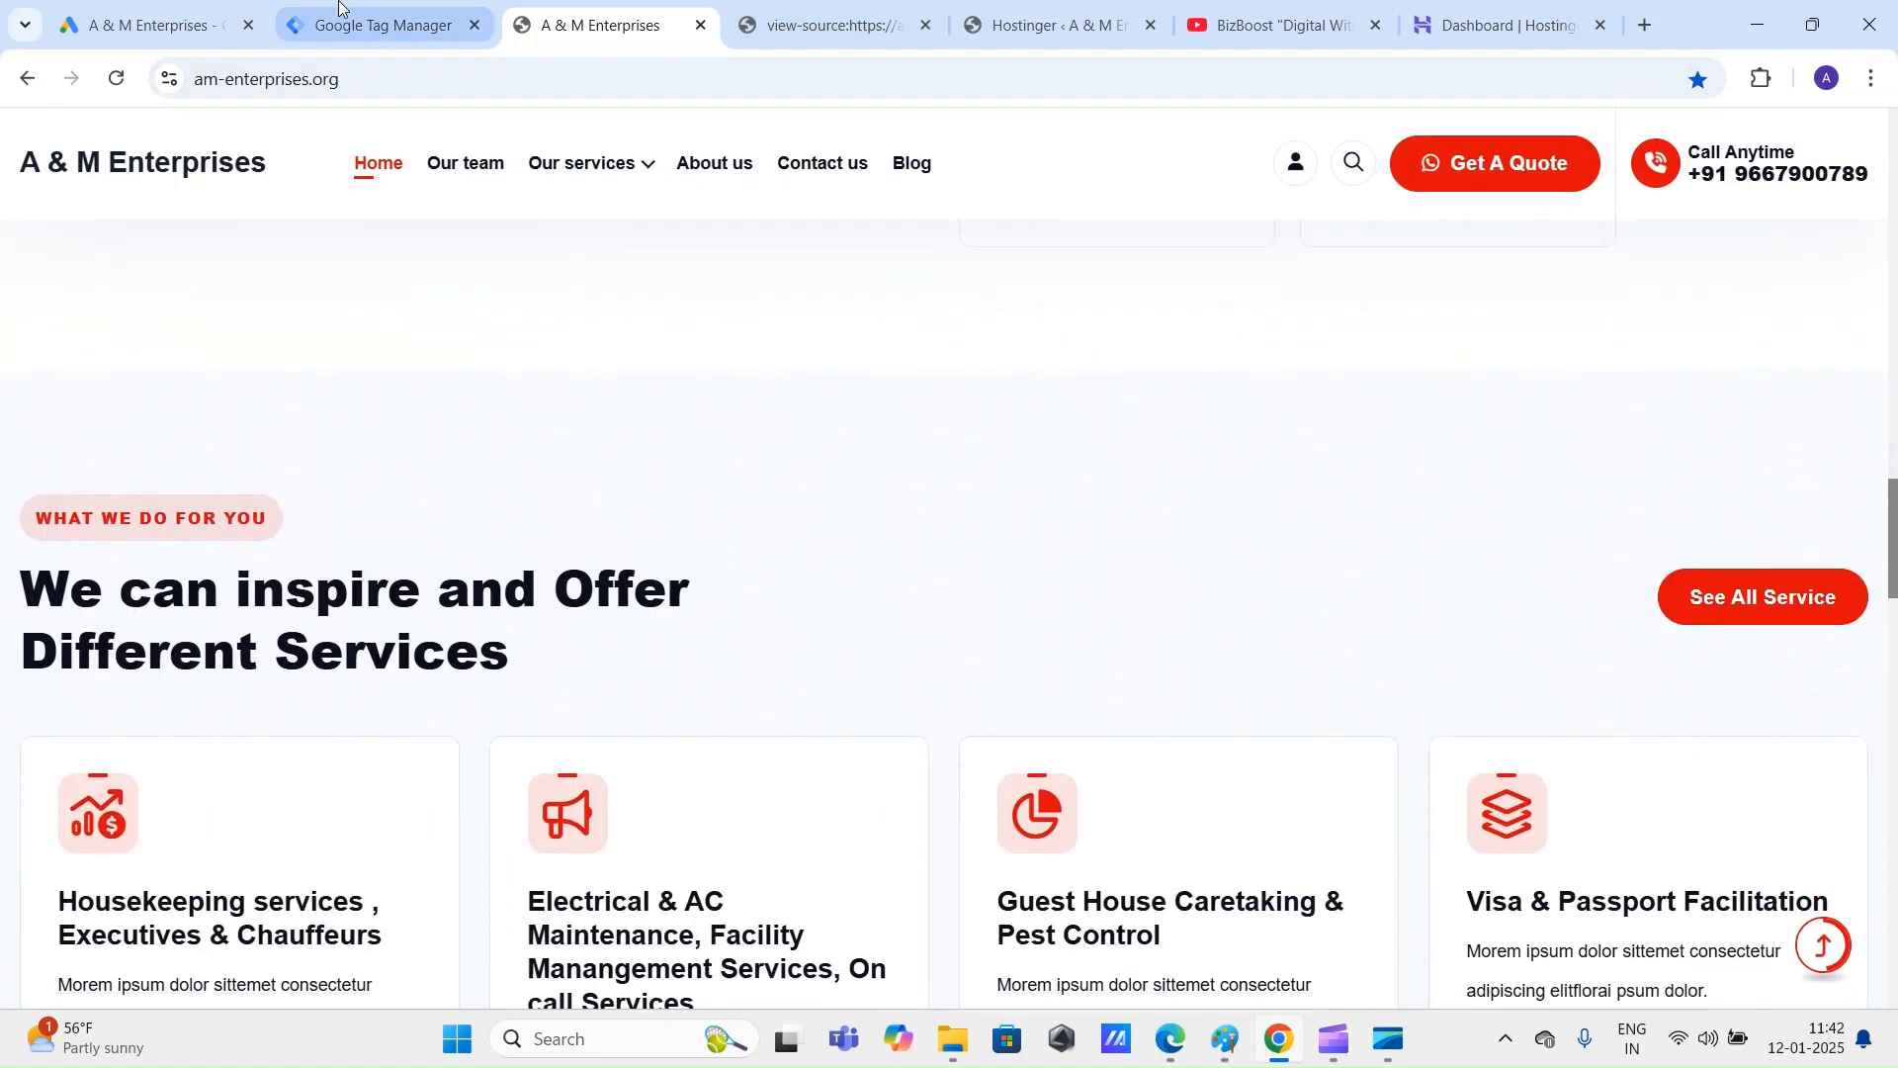
key(ctrl+shift+Tab)
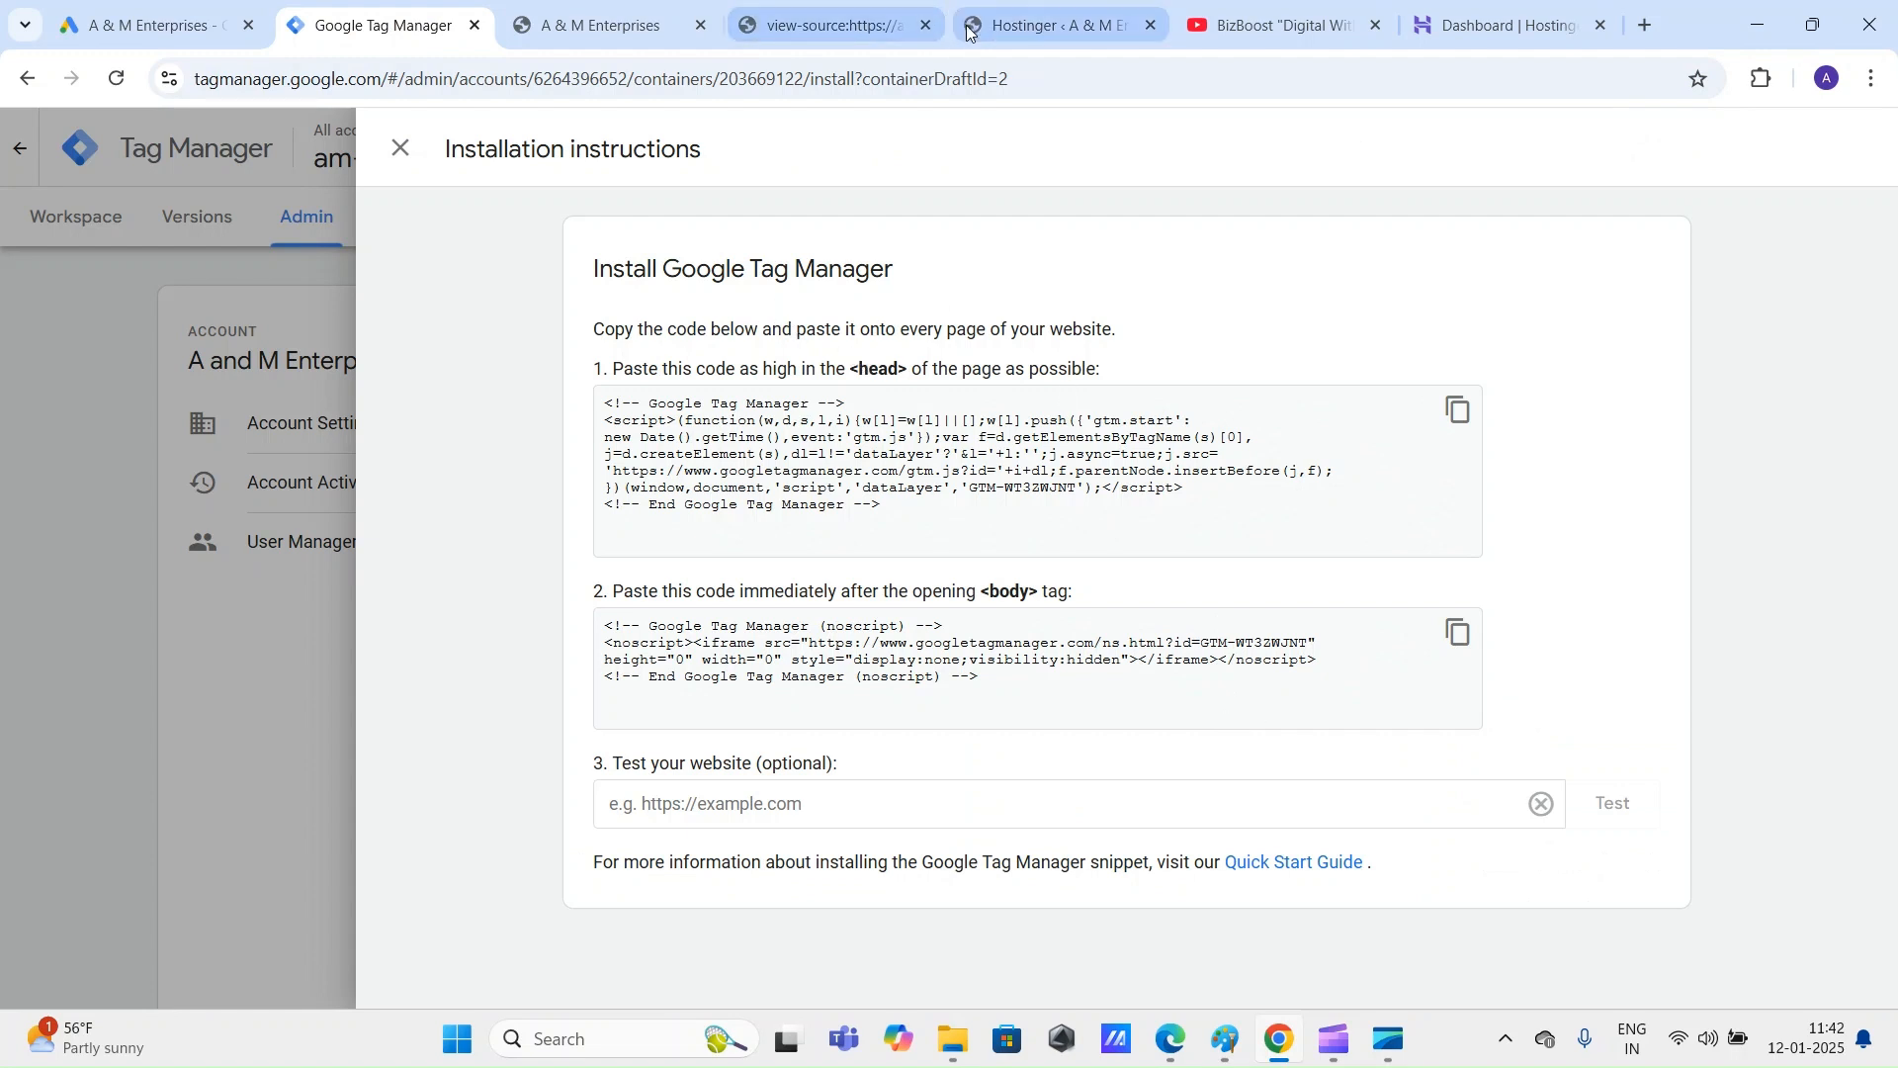
Step: Look over the site's WordPress admin start page and the live home page from the services section up to the header
click(1083, 8)
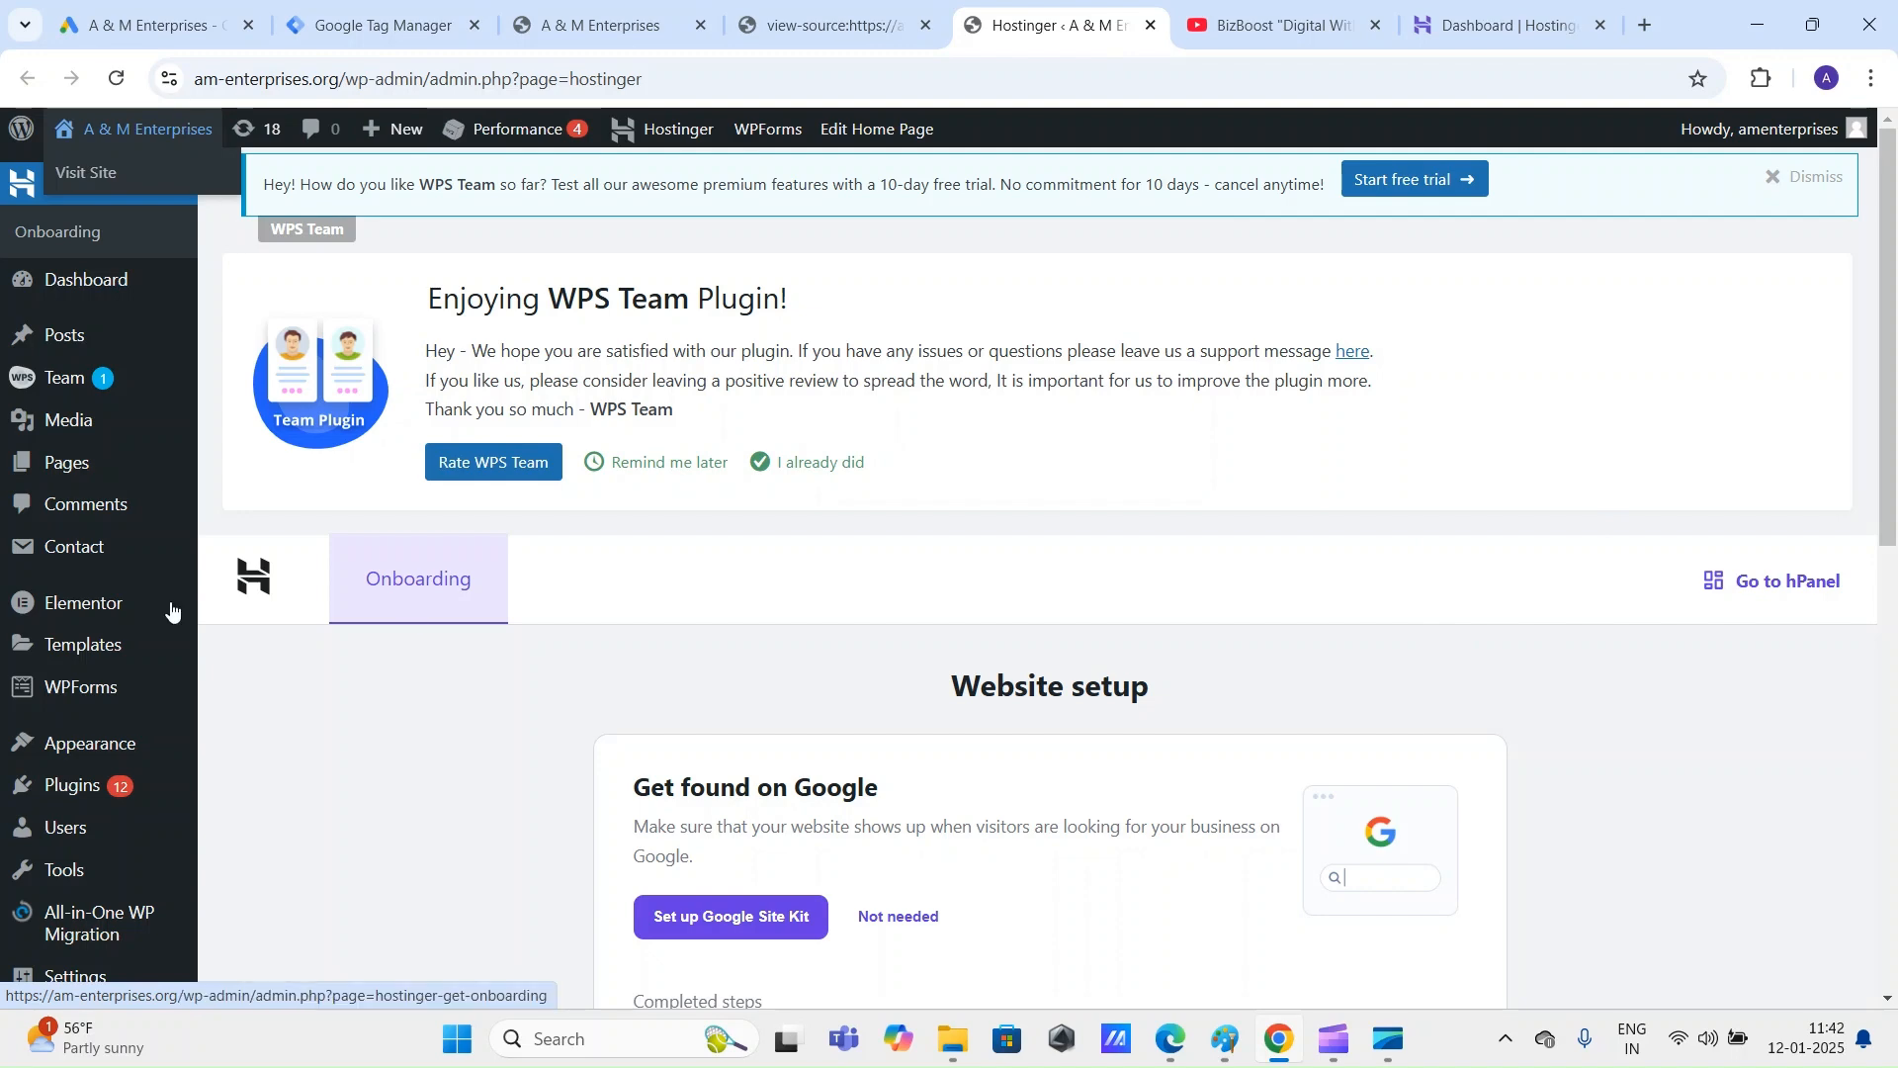
scroll(92, 502, down, 10)
scroll(118, 554, up, 10)
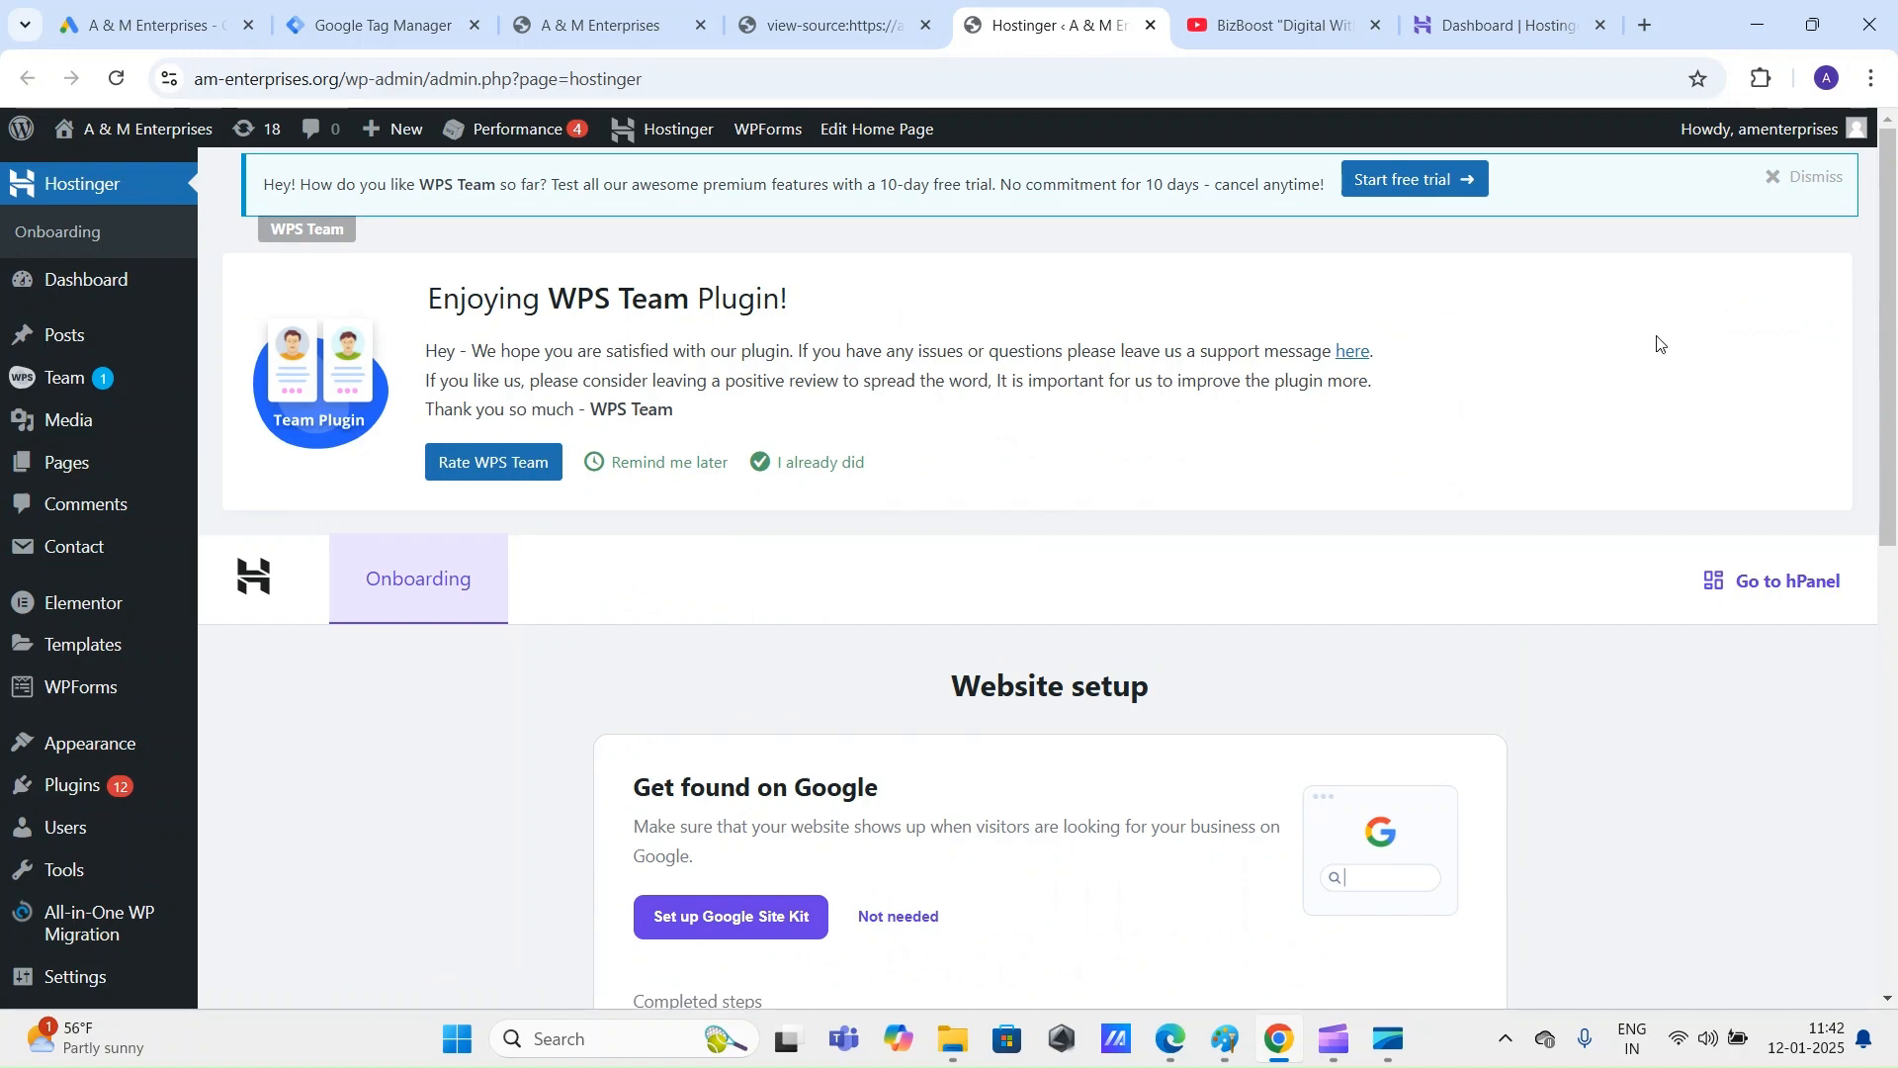
drag(1890, 301, 1890, 247)
click(603, 25)
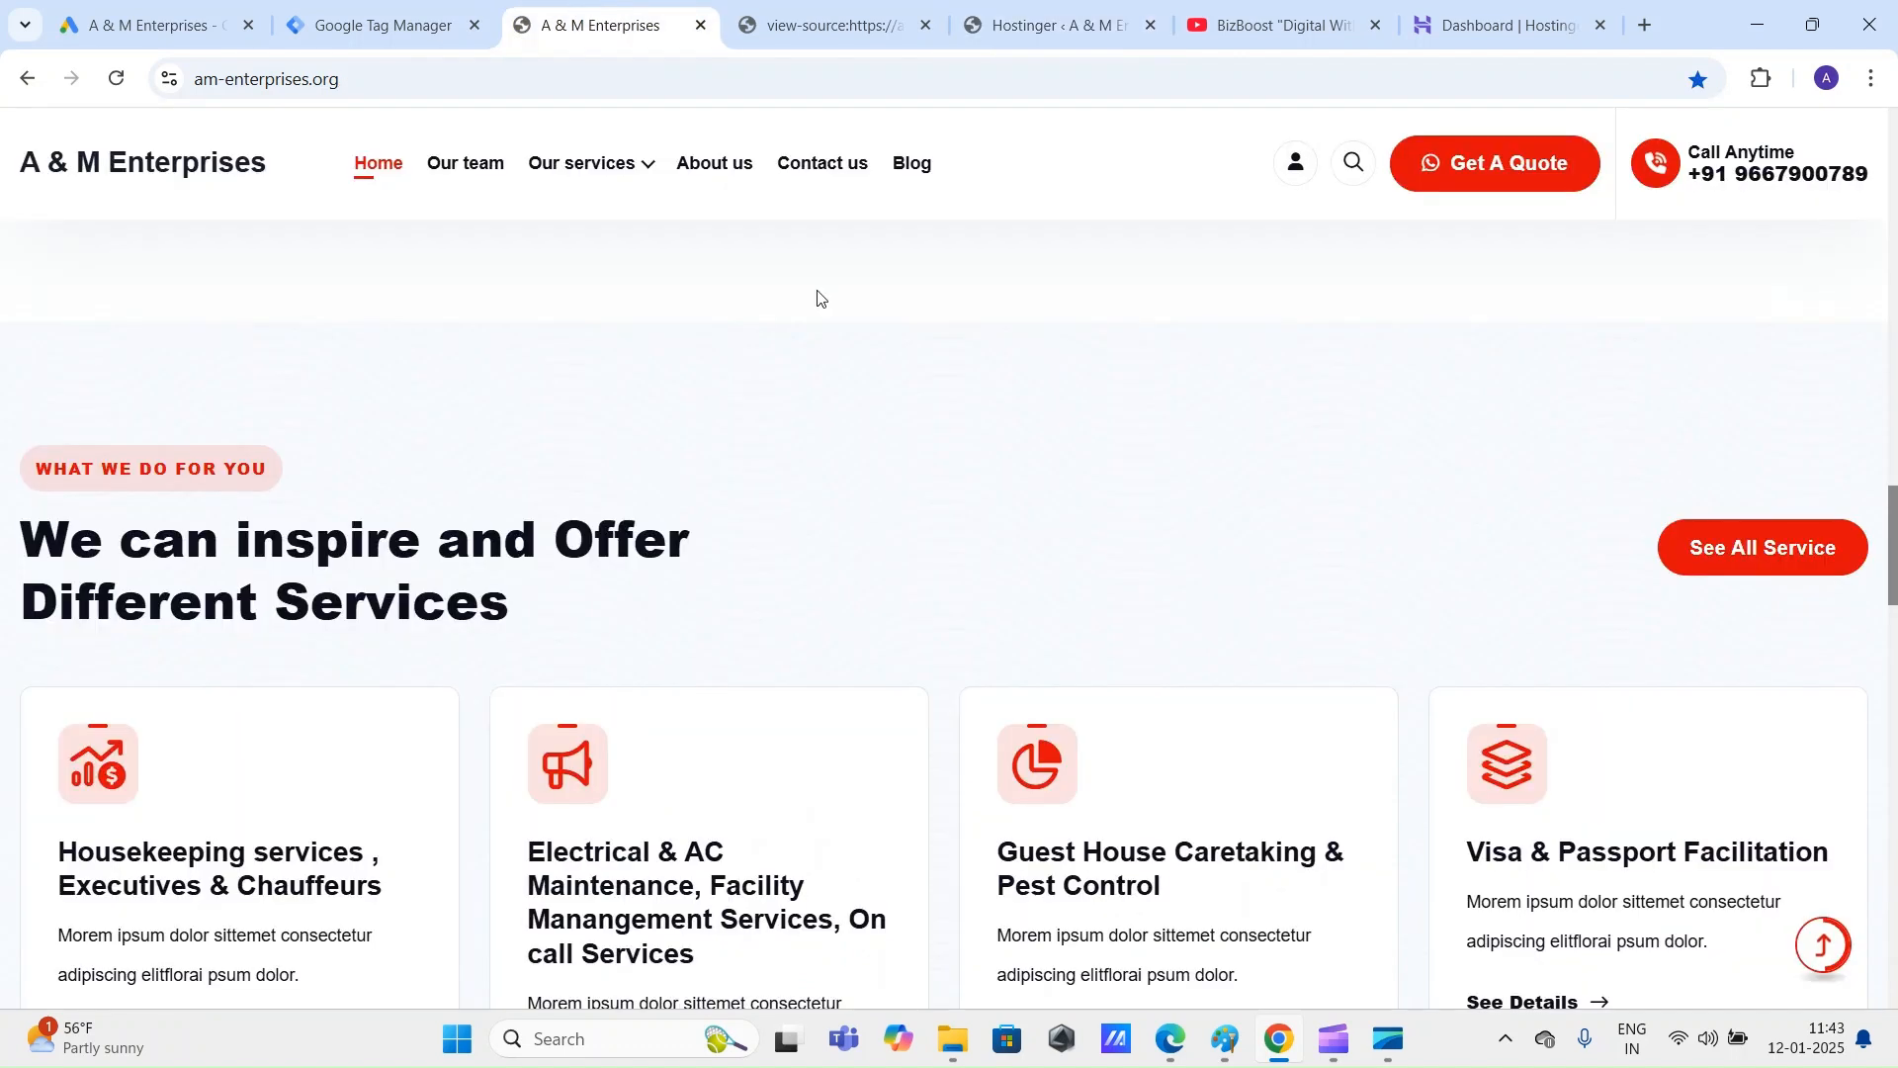
scroll(817, 296, up, 5)
scroll(809, 356, up, 10)
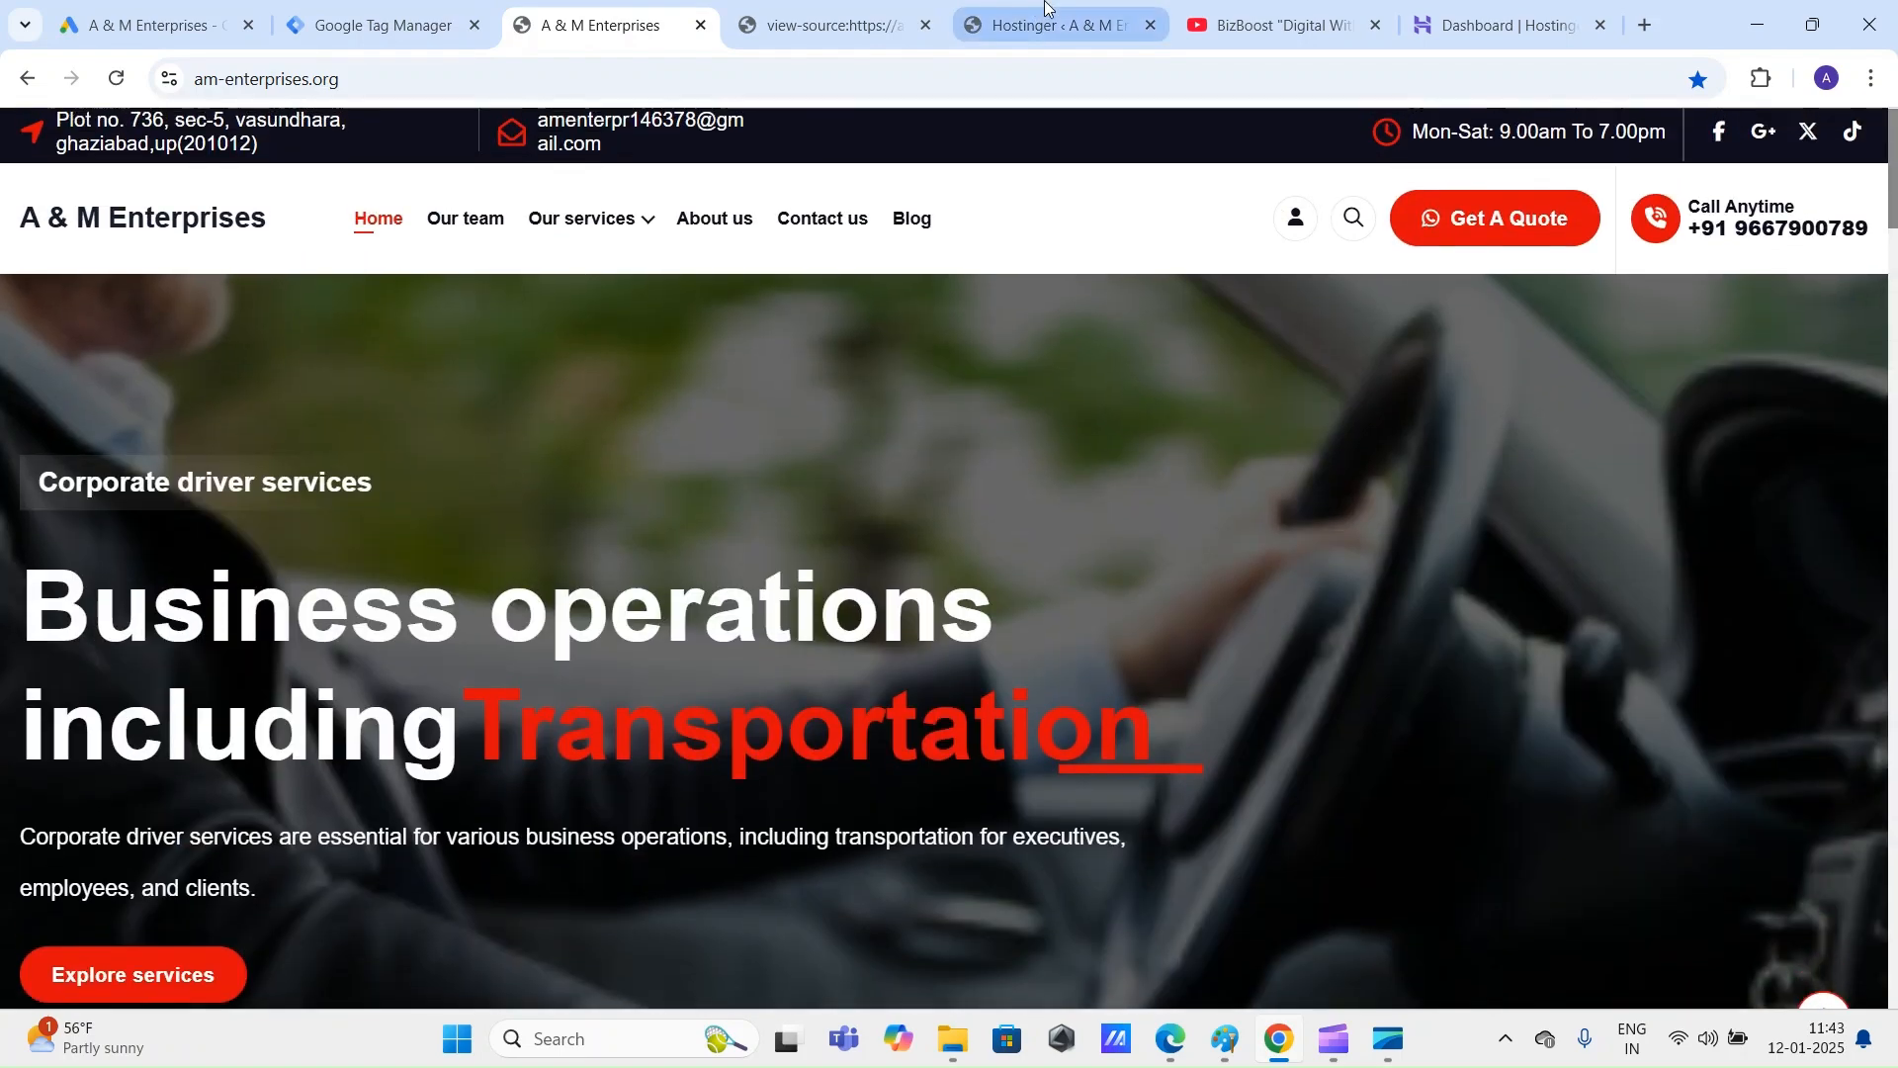
click(1053, 24)
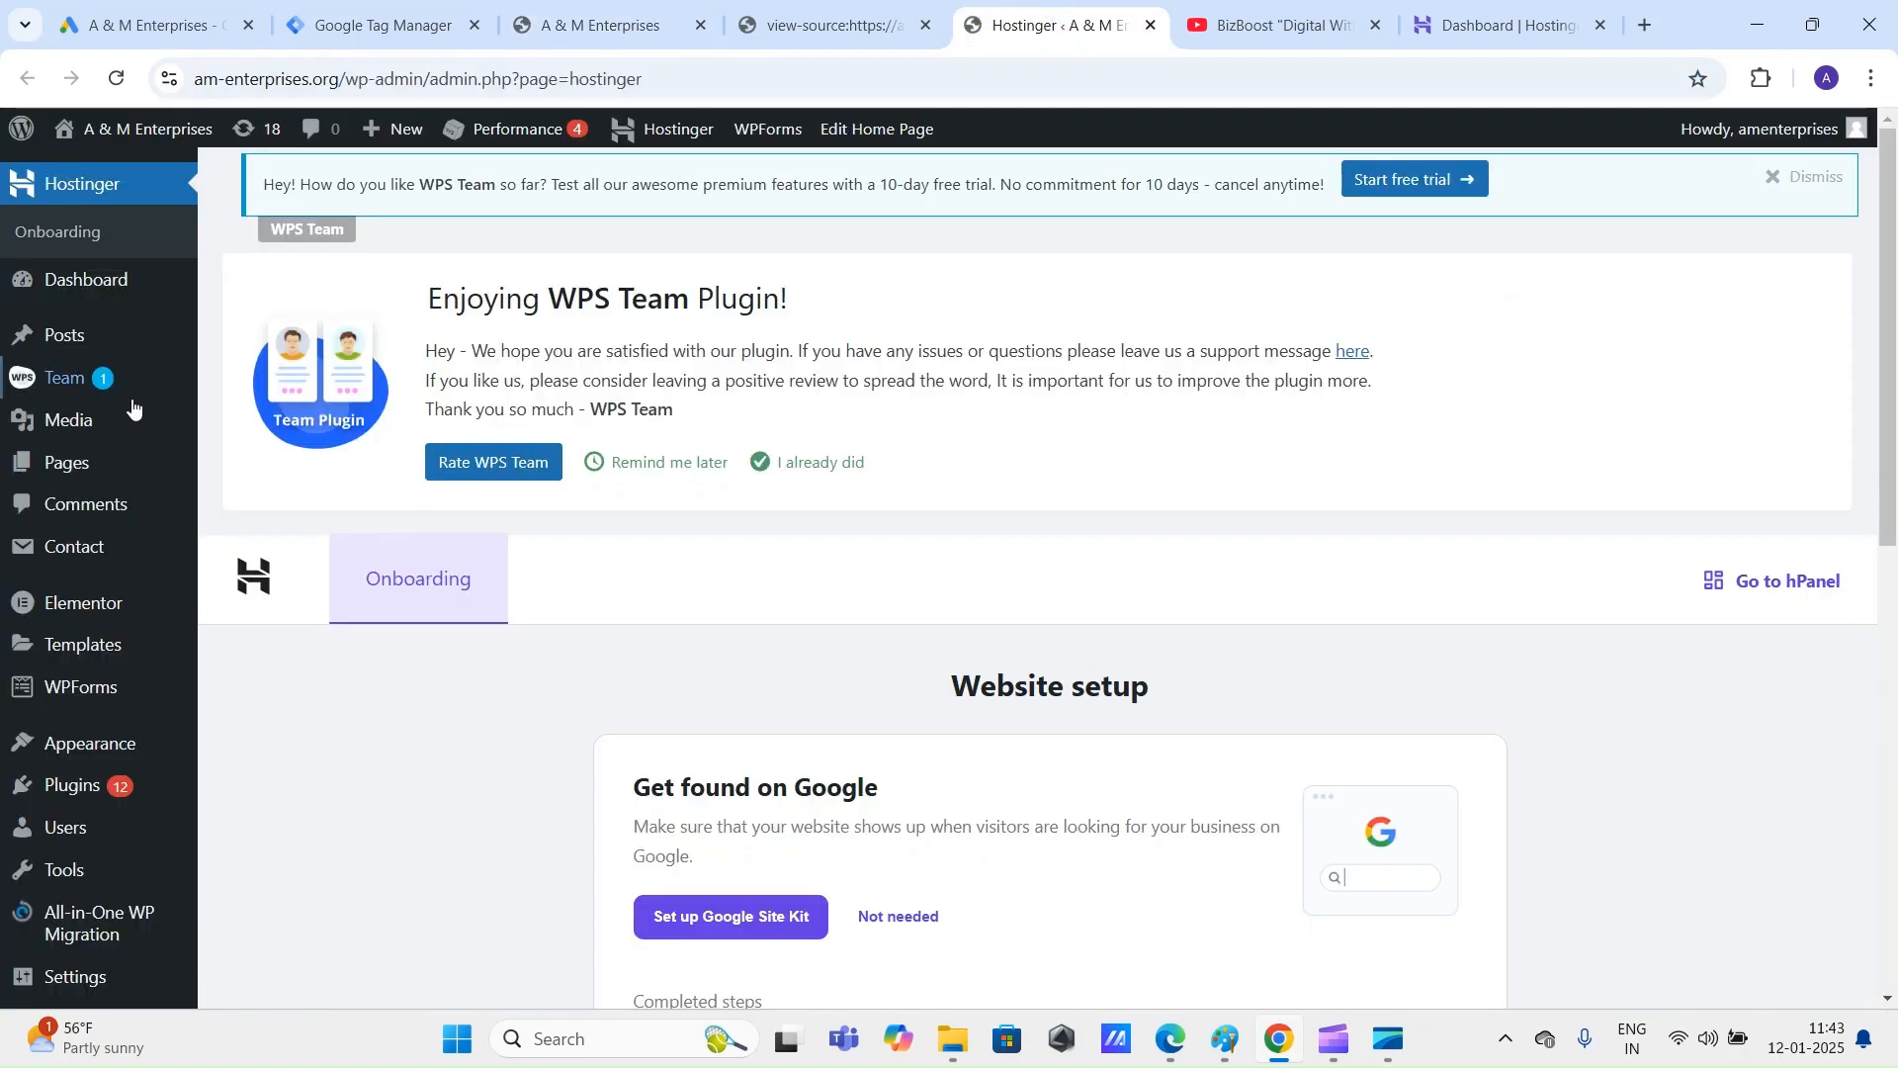
Step: Open the site's installed plugins list and look through its first entries
click(86, 794)
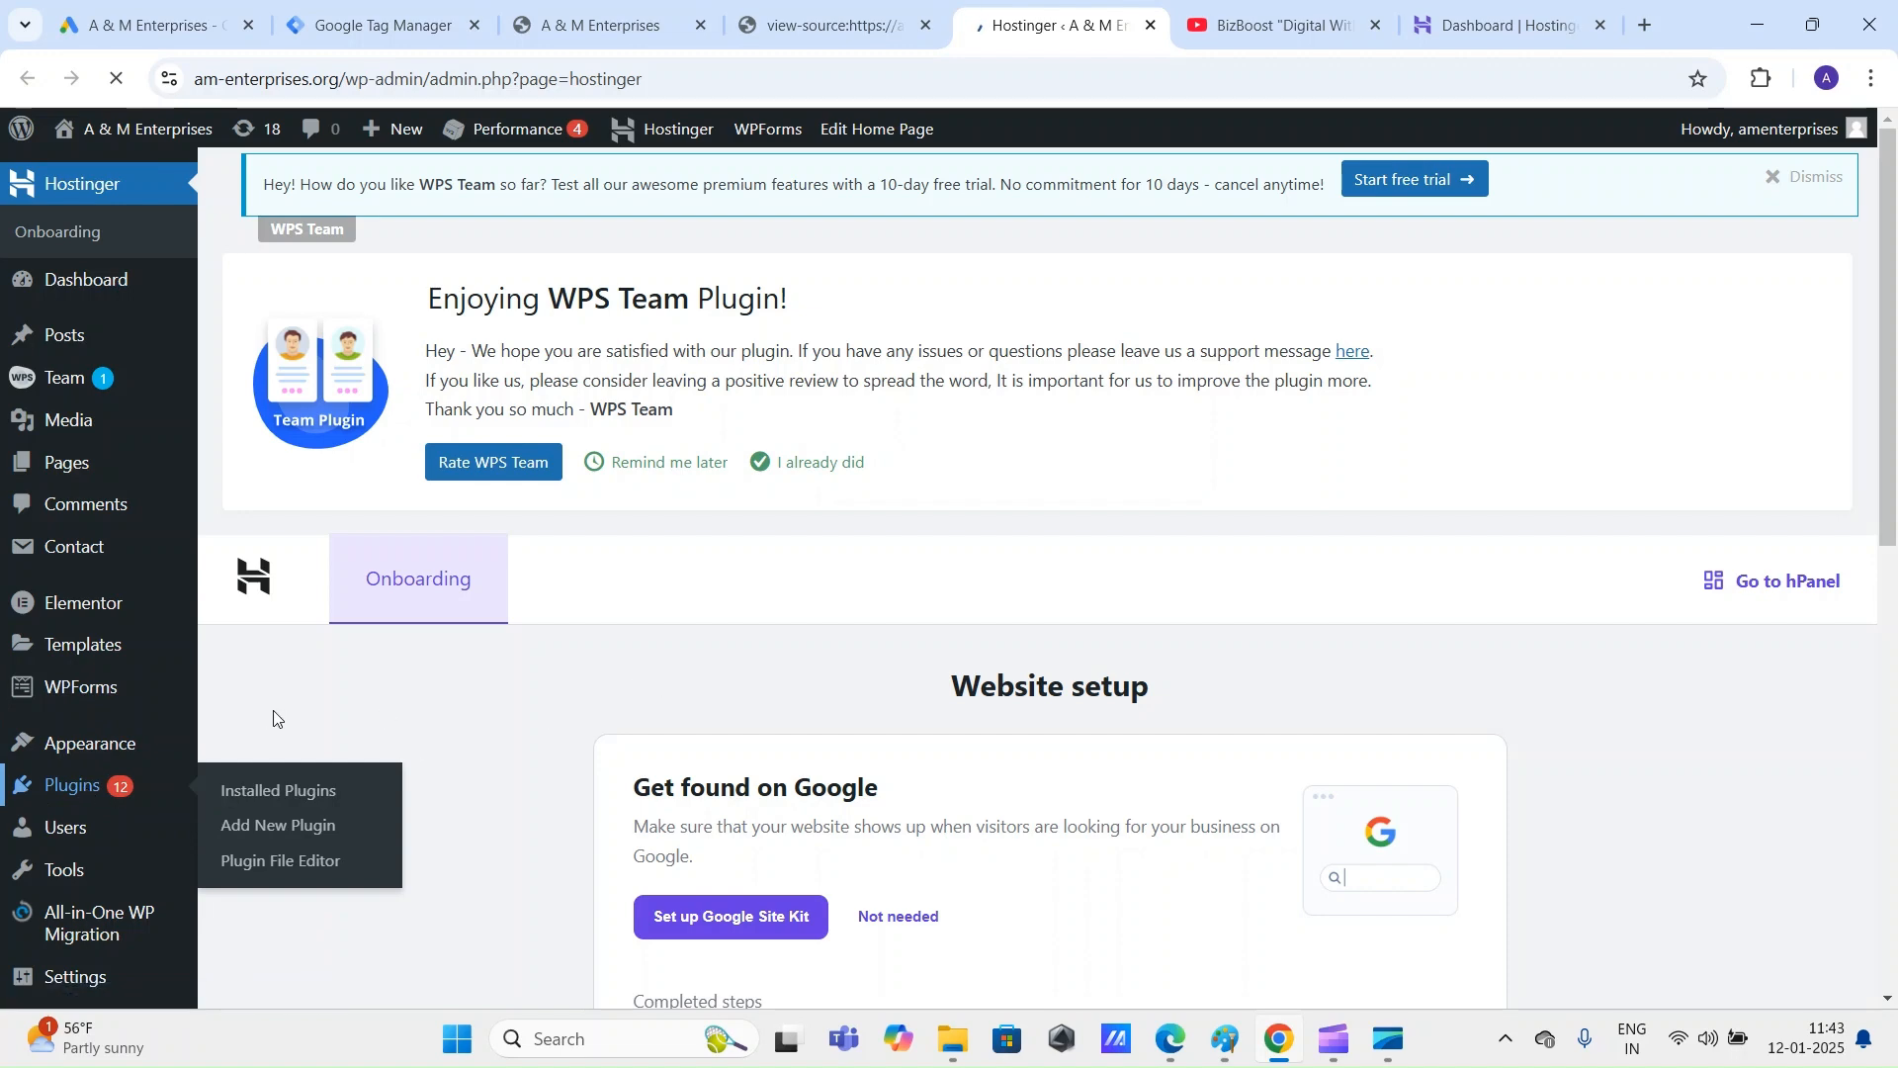
scroll(1246, 485, down, 6)
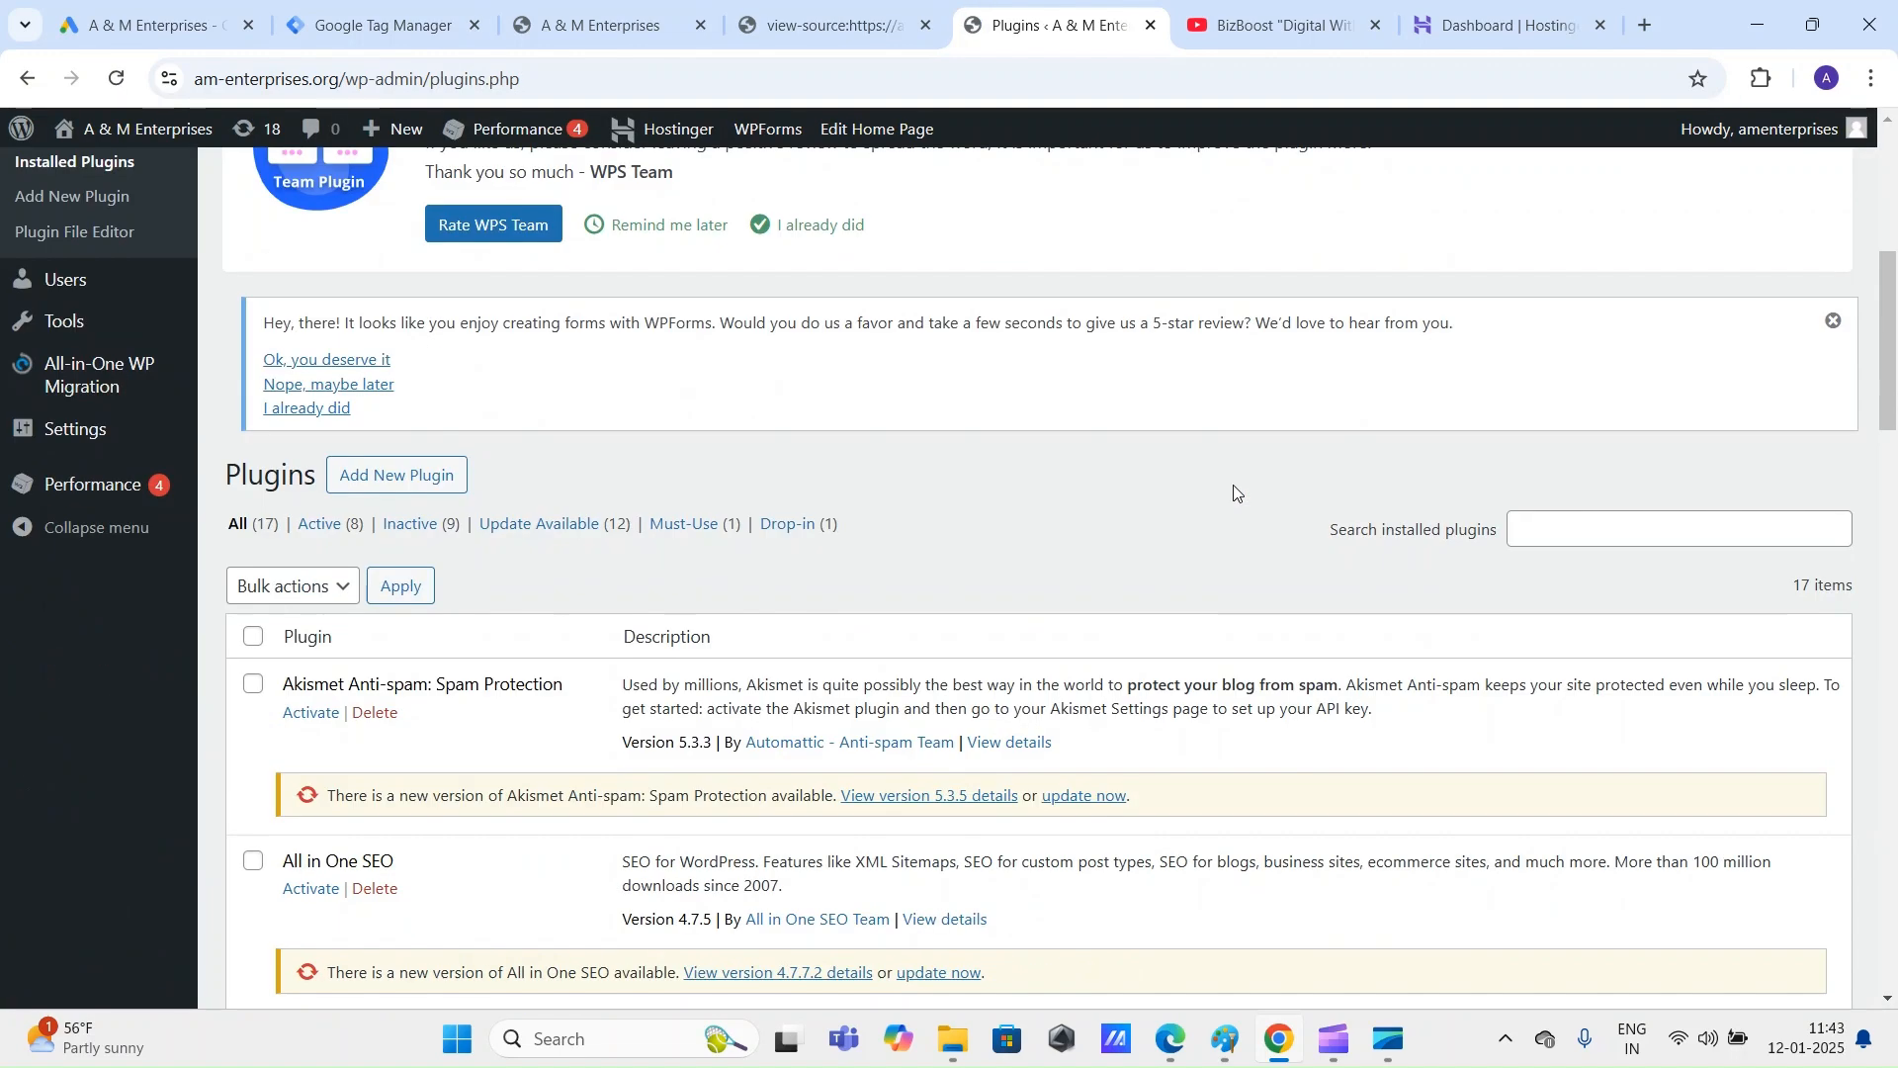
scroll(1214, 501, down, 1)
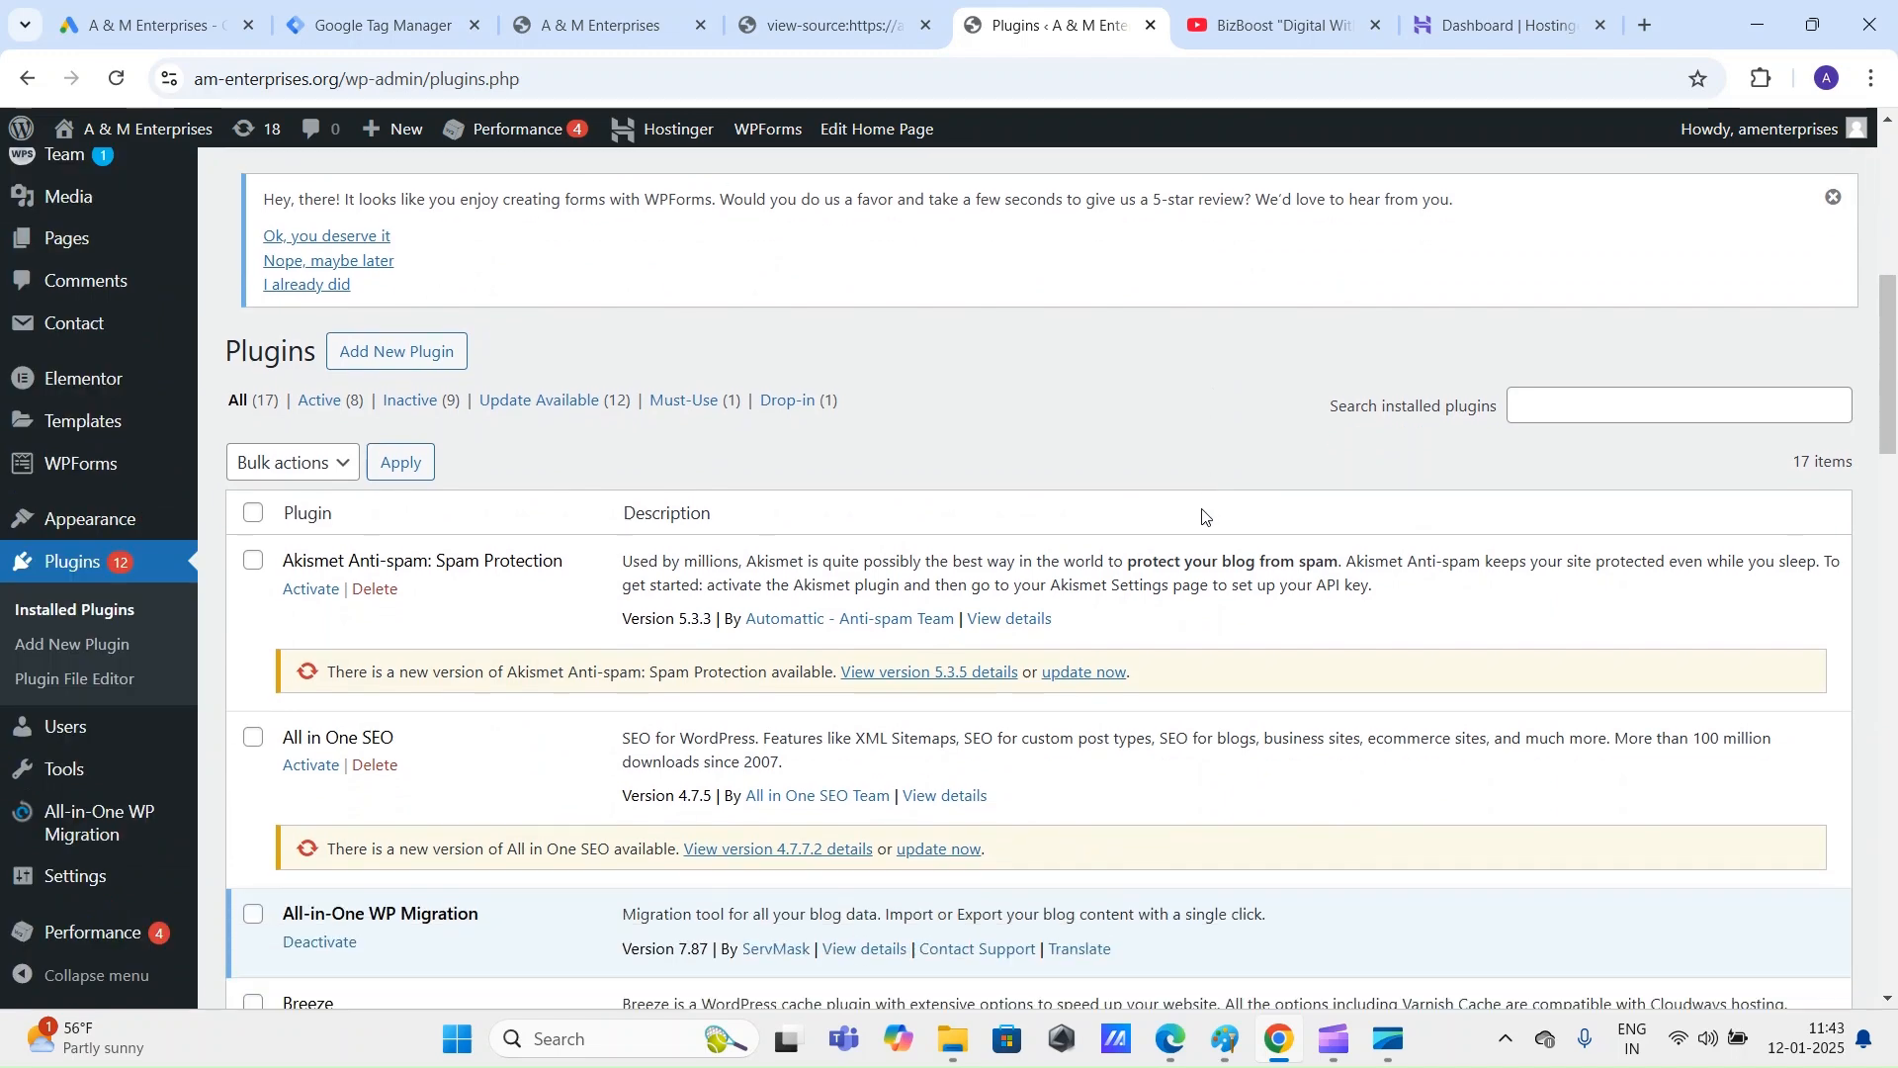
scroll(1203, 515, up, 6)
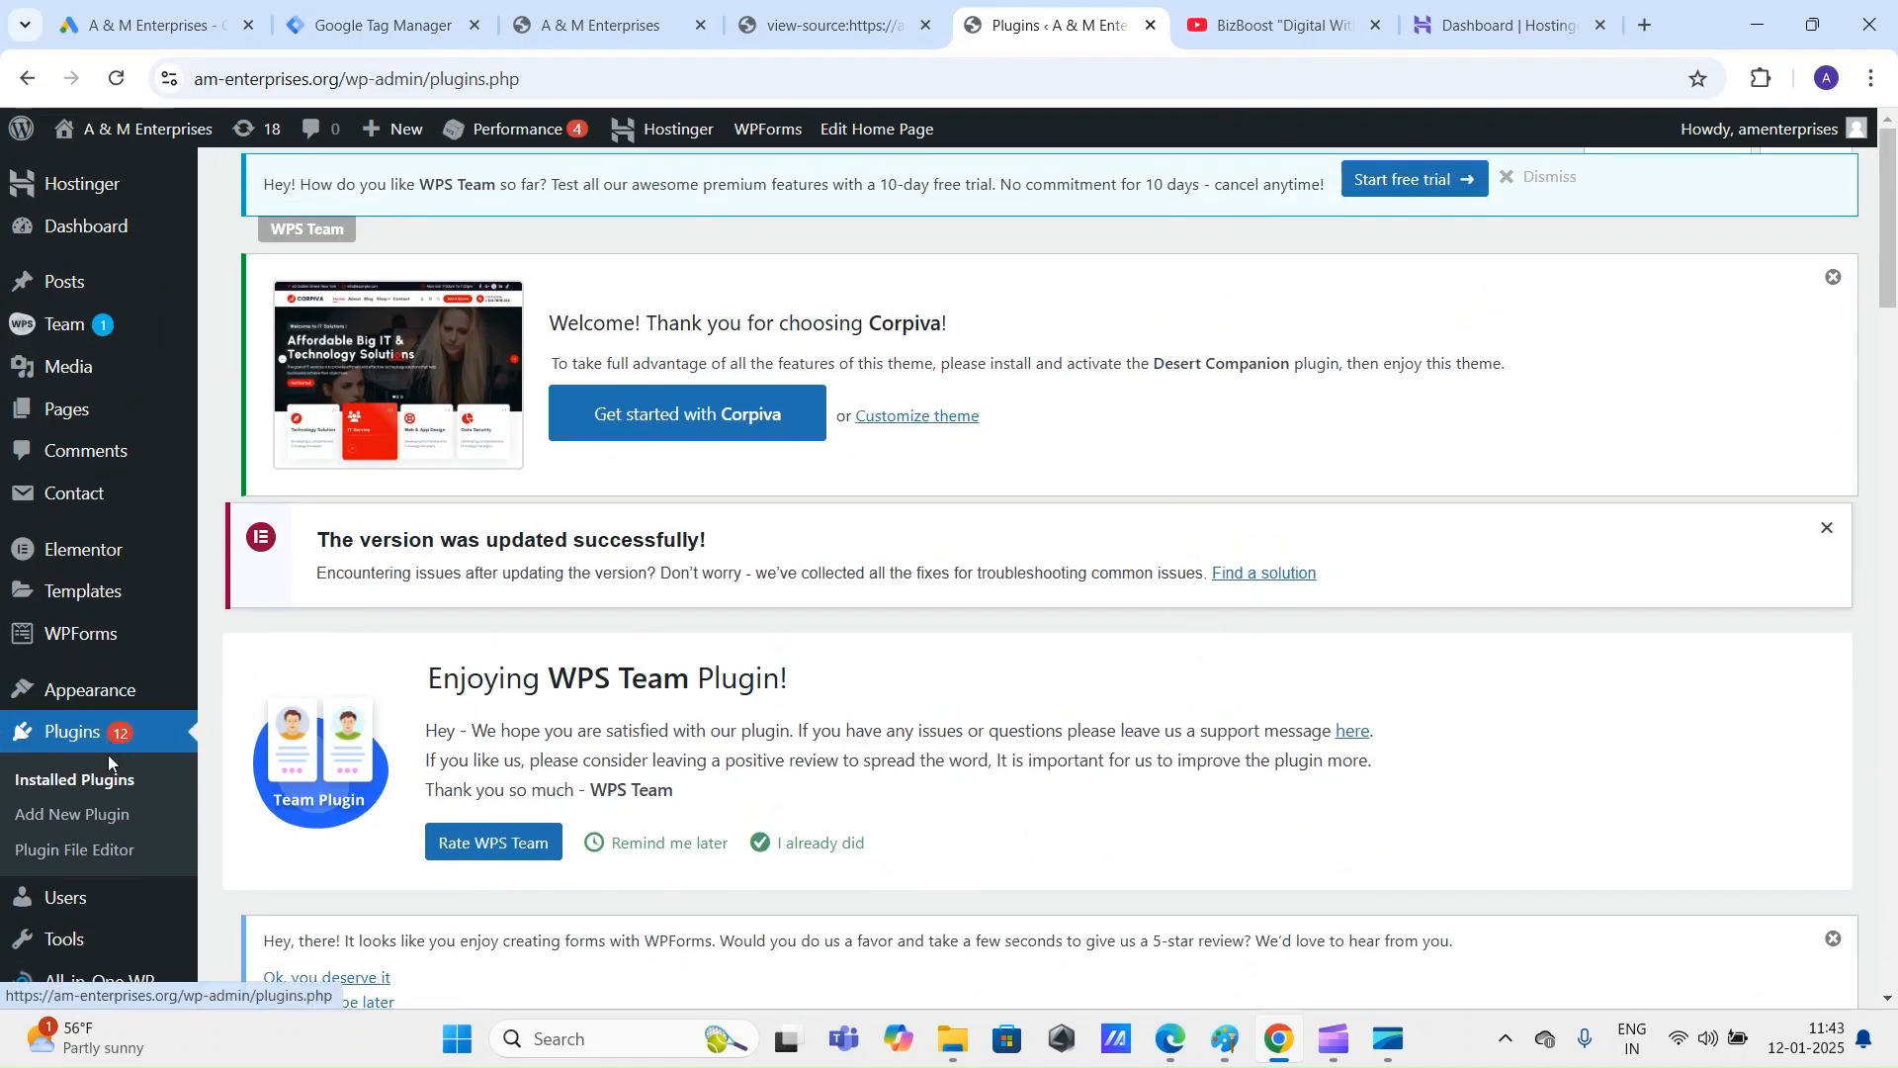
Step: Search the WordPress plugin directory for "google tag manager" among the new plugins that can be added
click(89, 814)
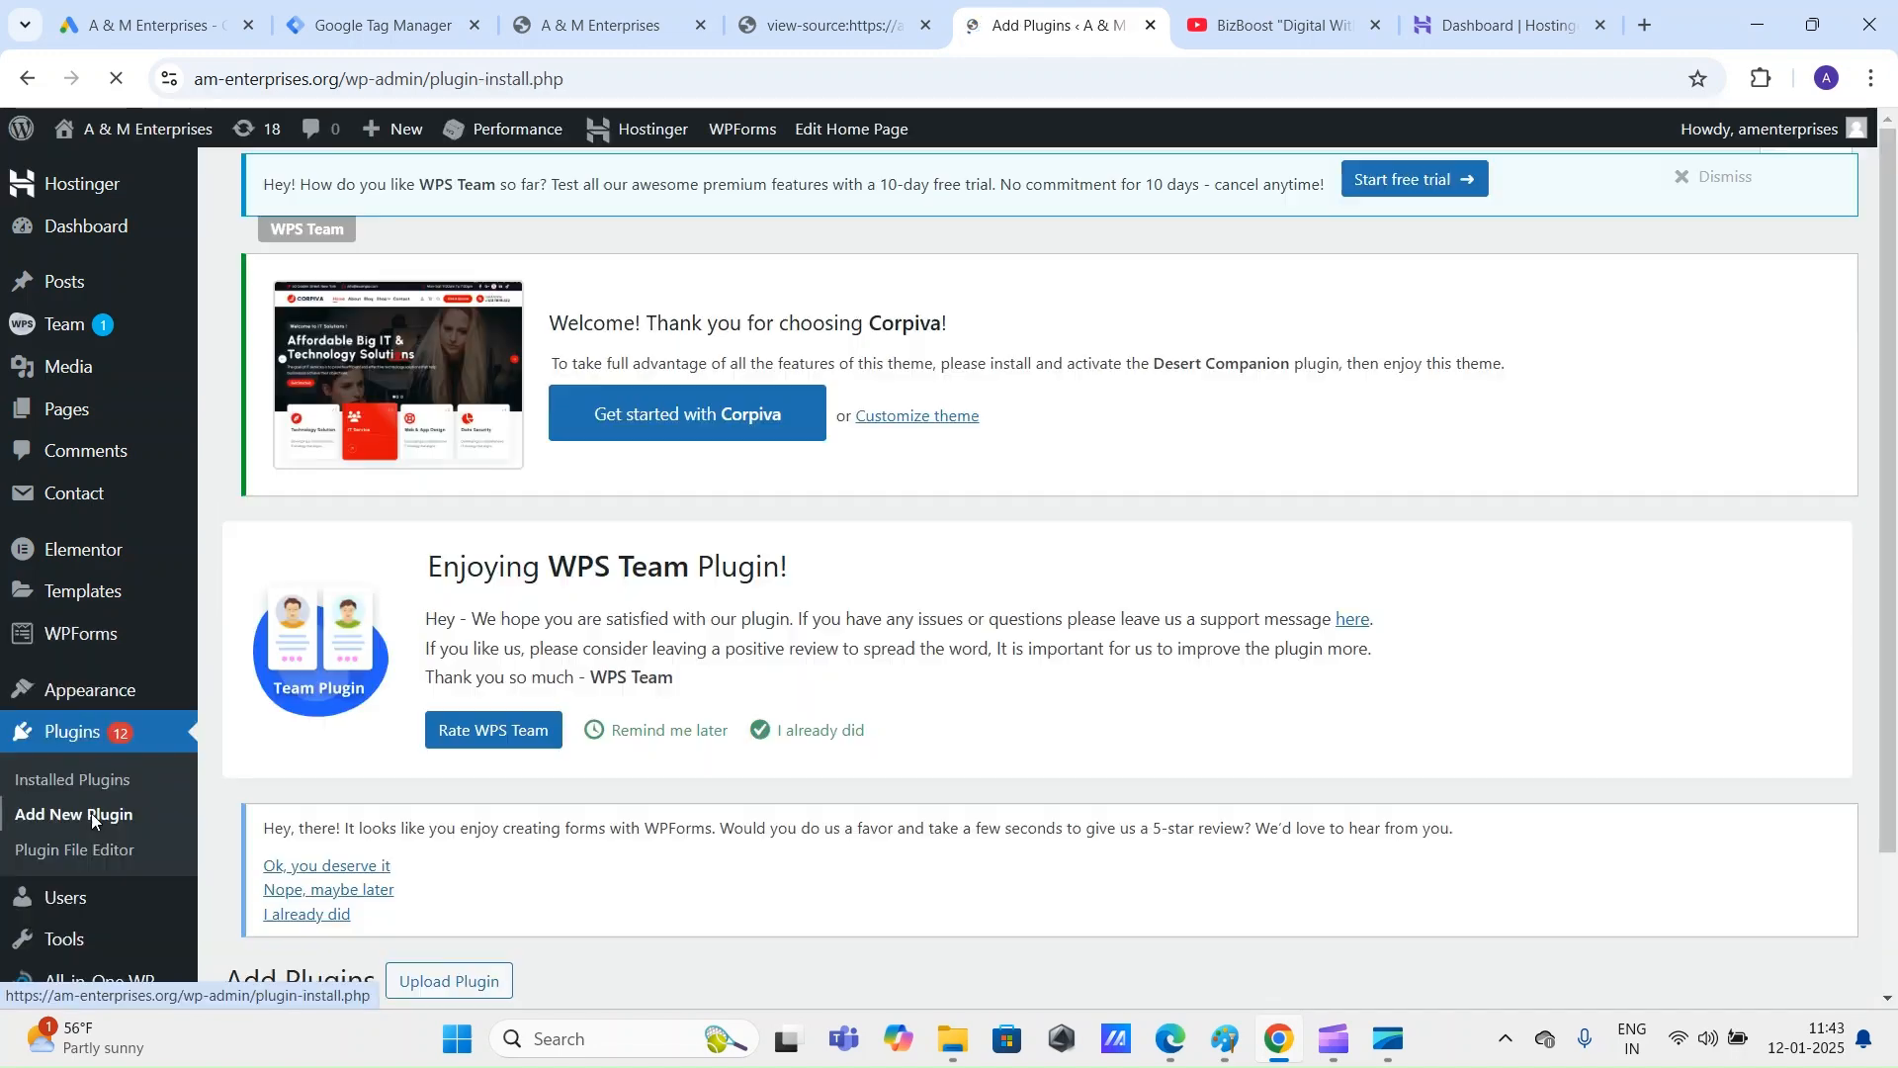
scroll(1422, 342, down, 6)
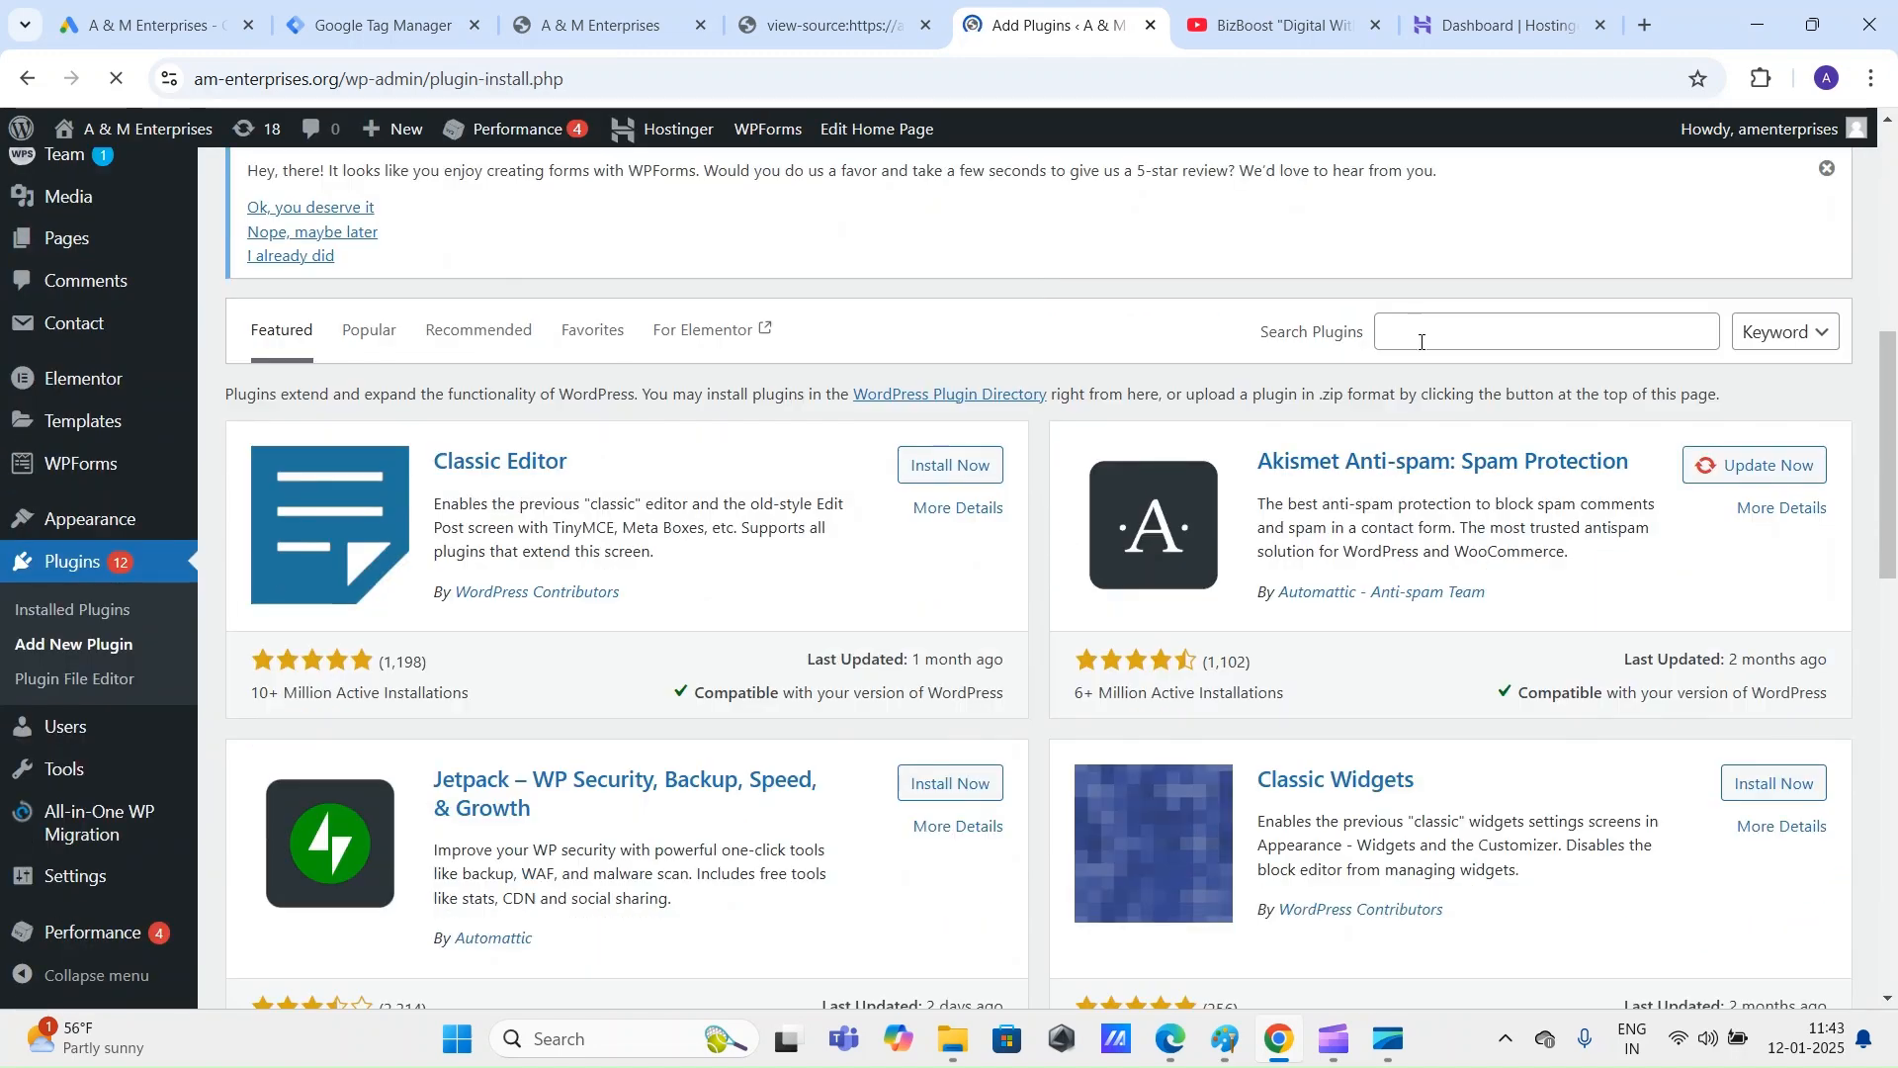
click(1422, 342)
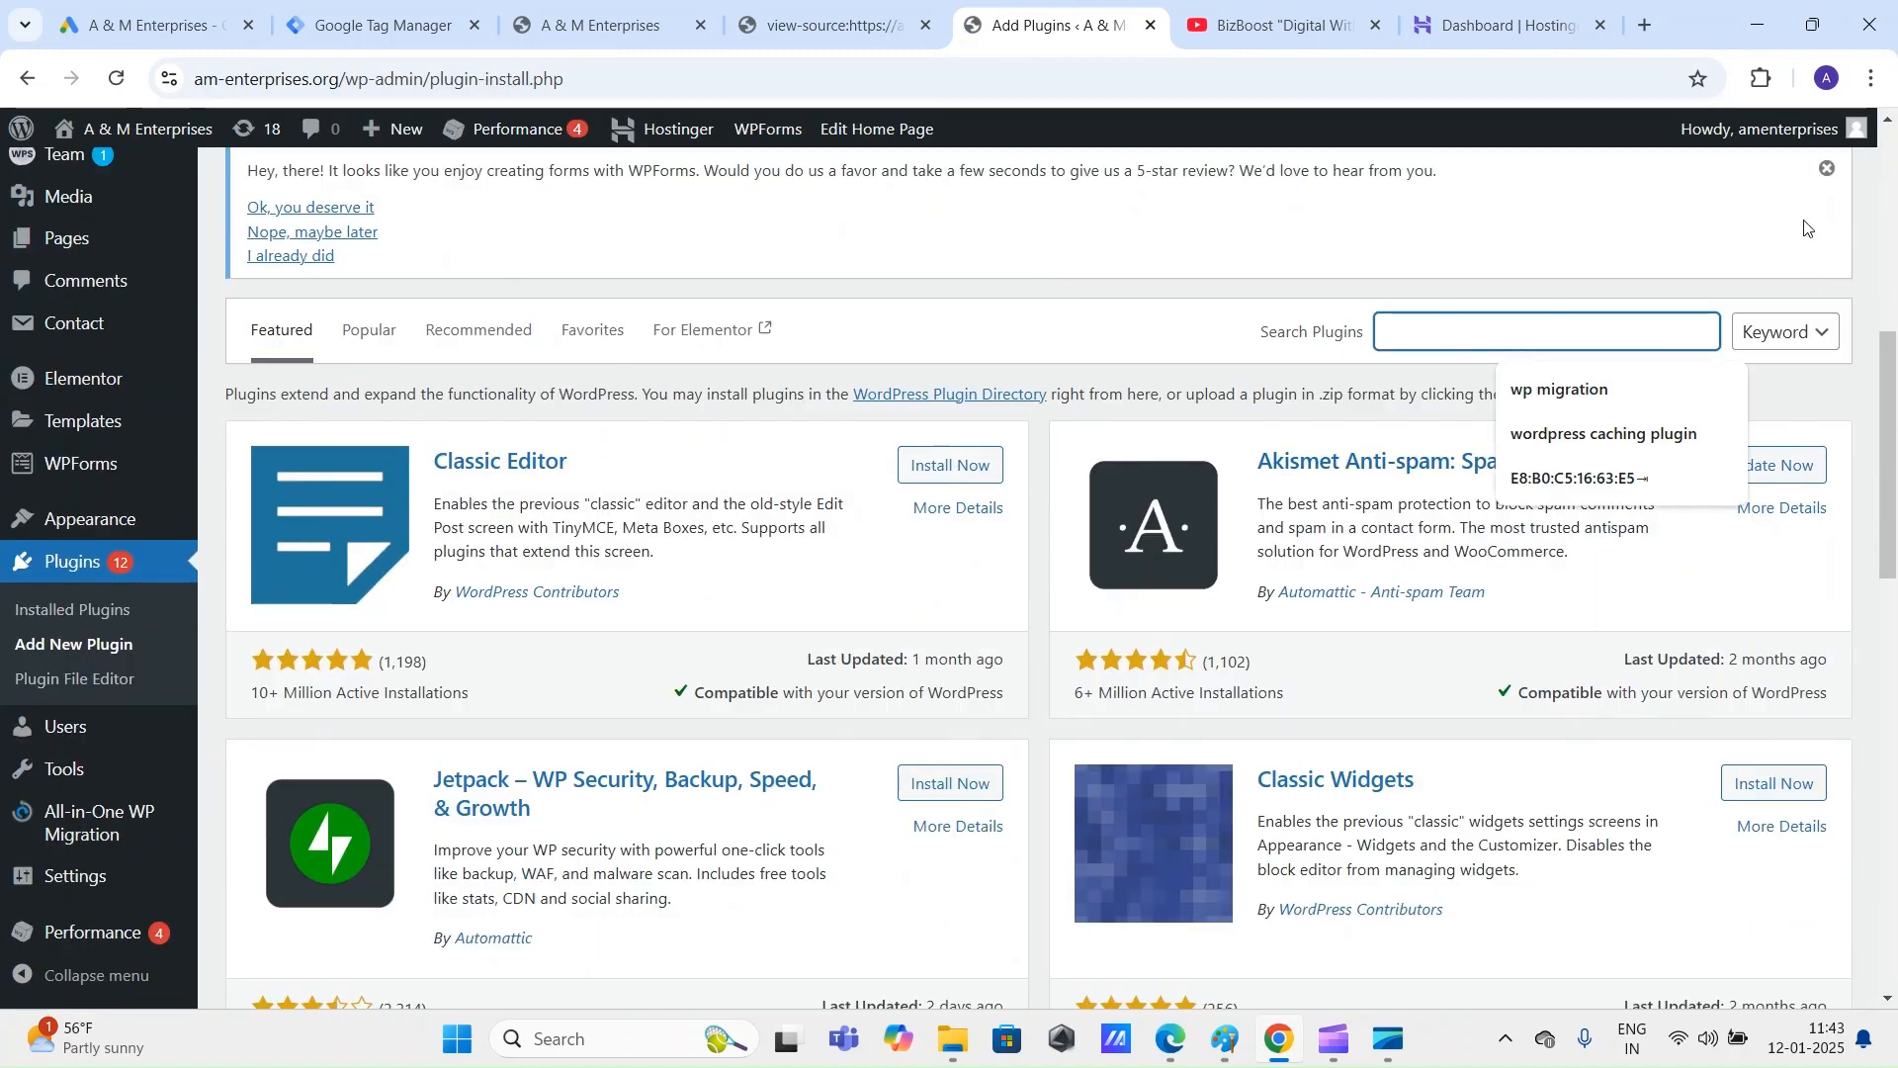
text(g)
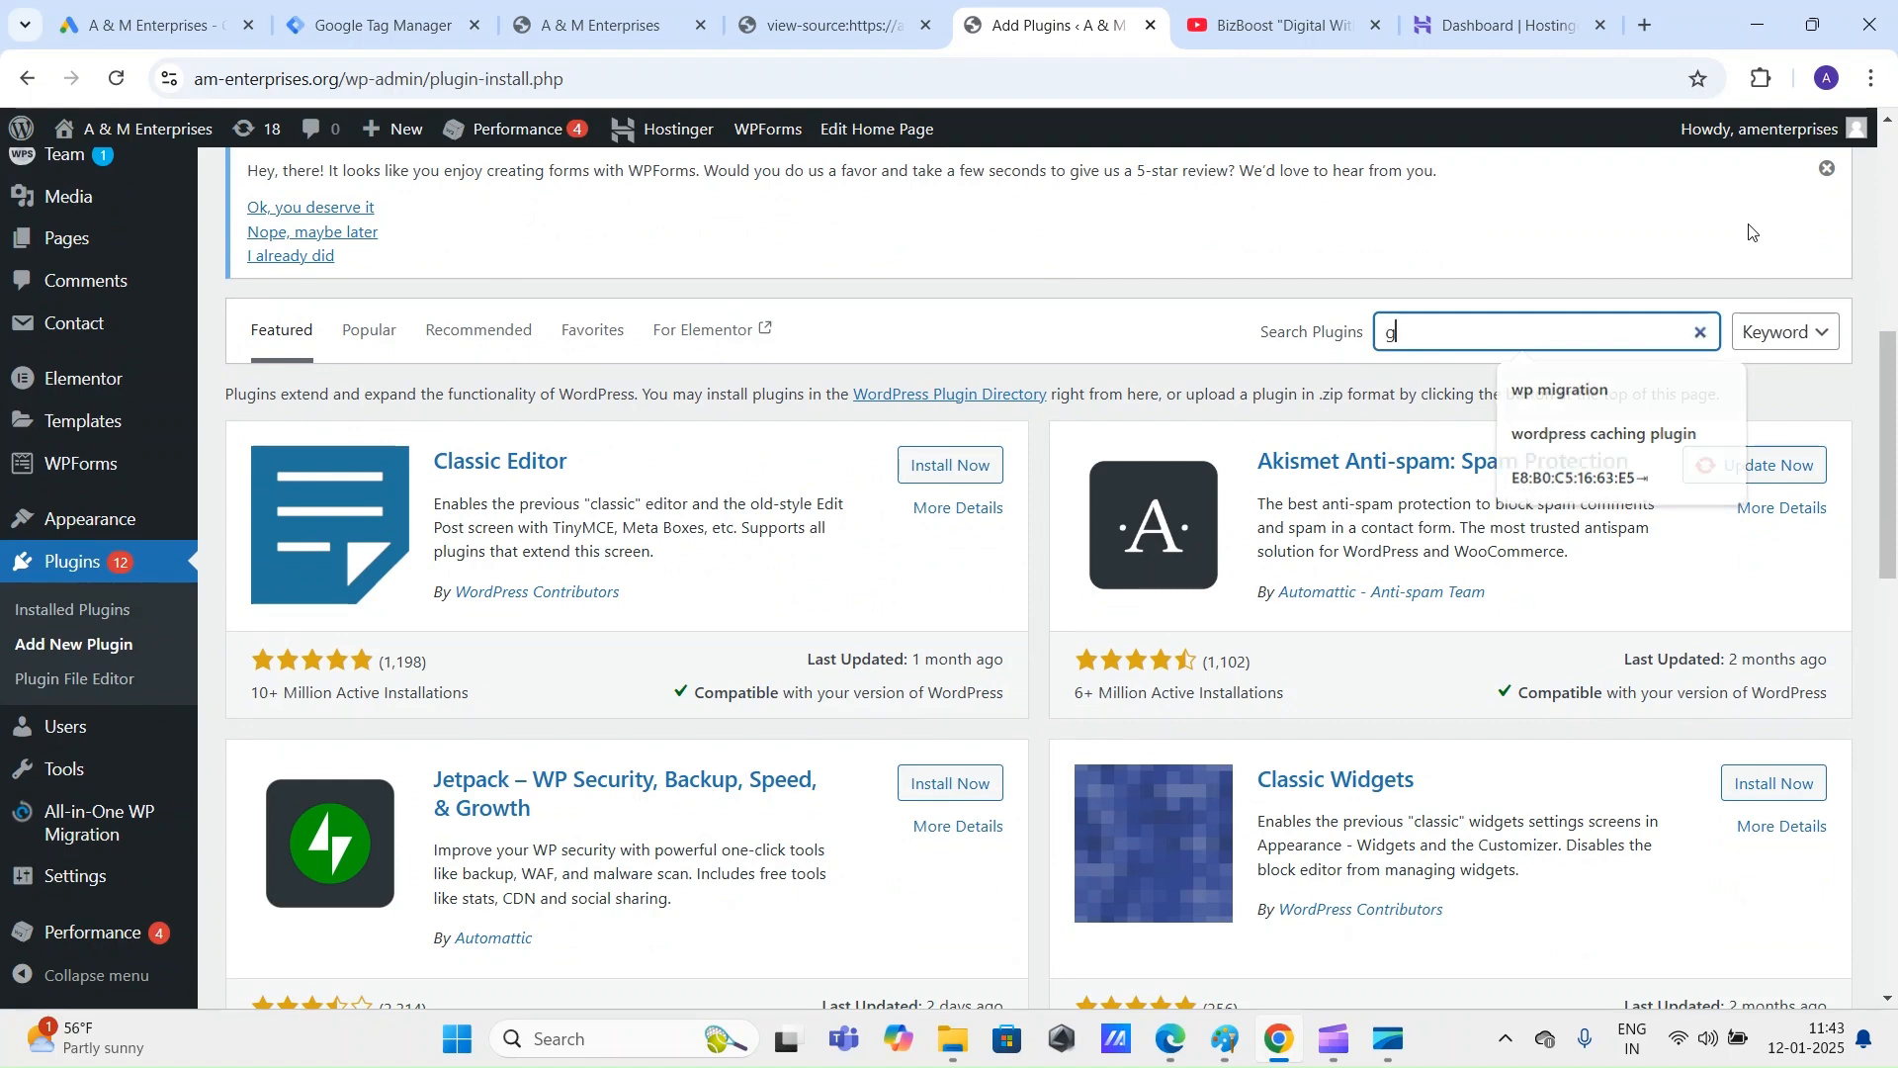
text(oogle t)
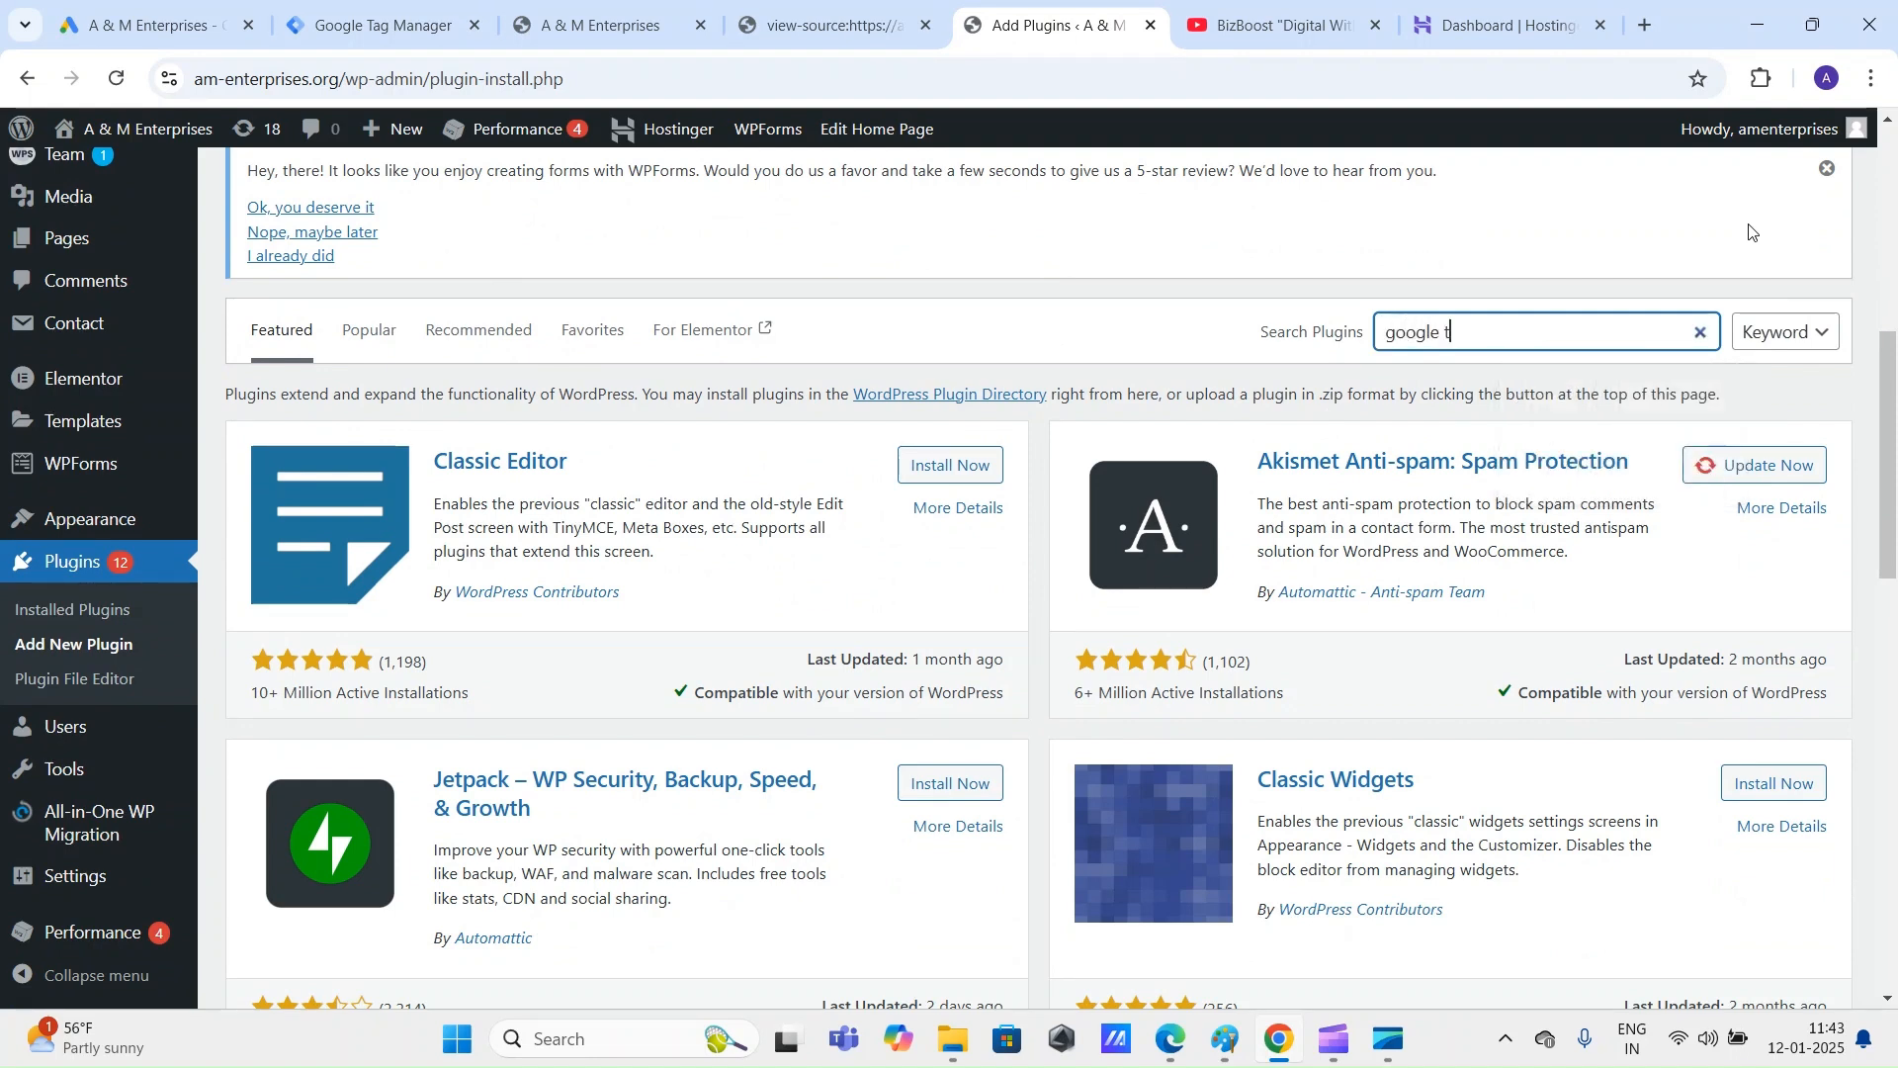
text(ag manager)
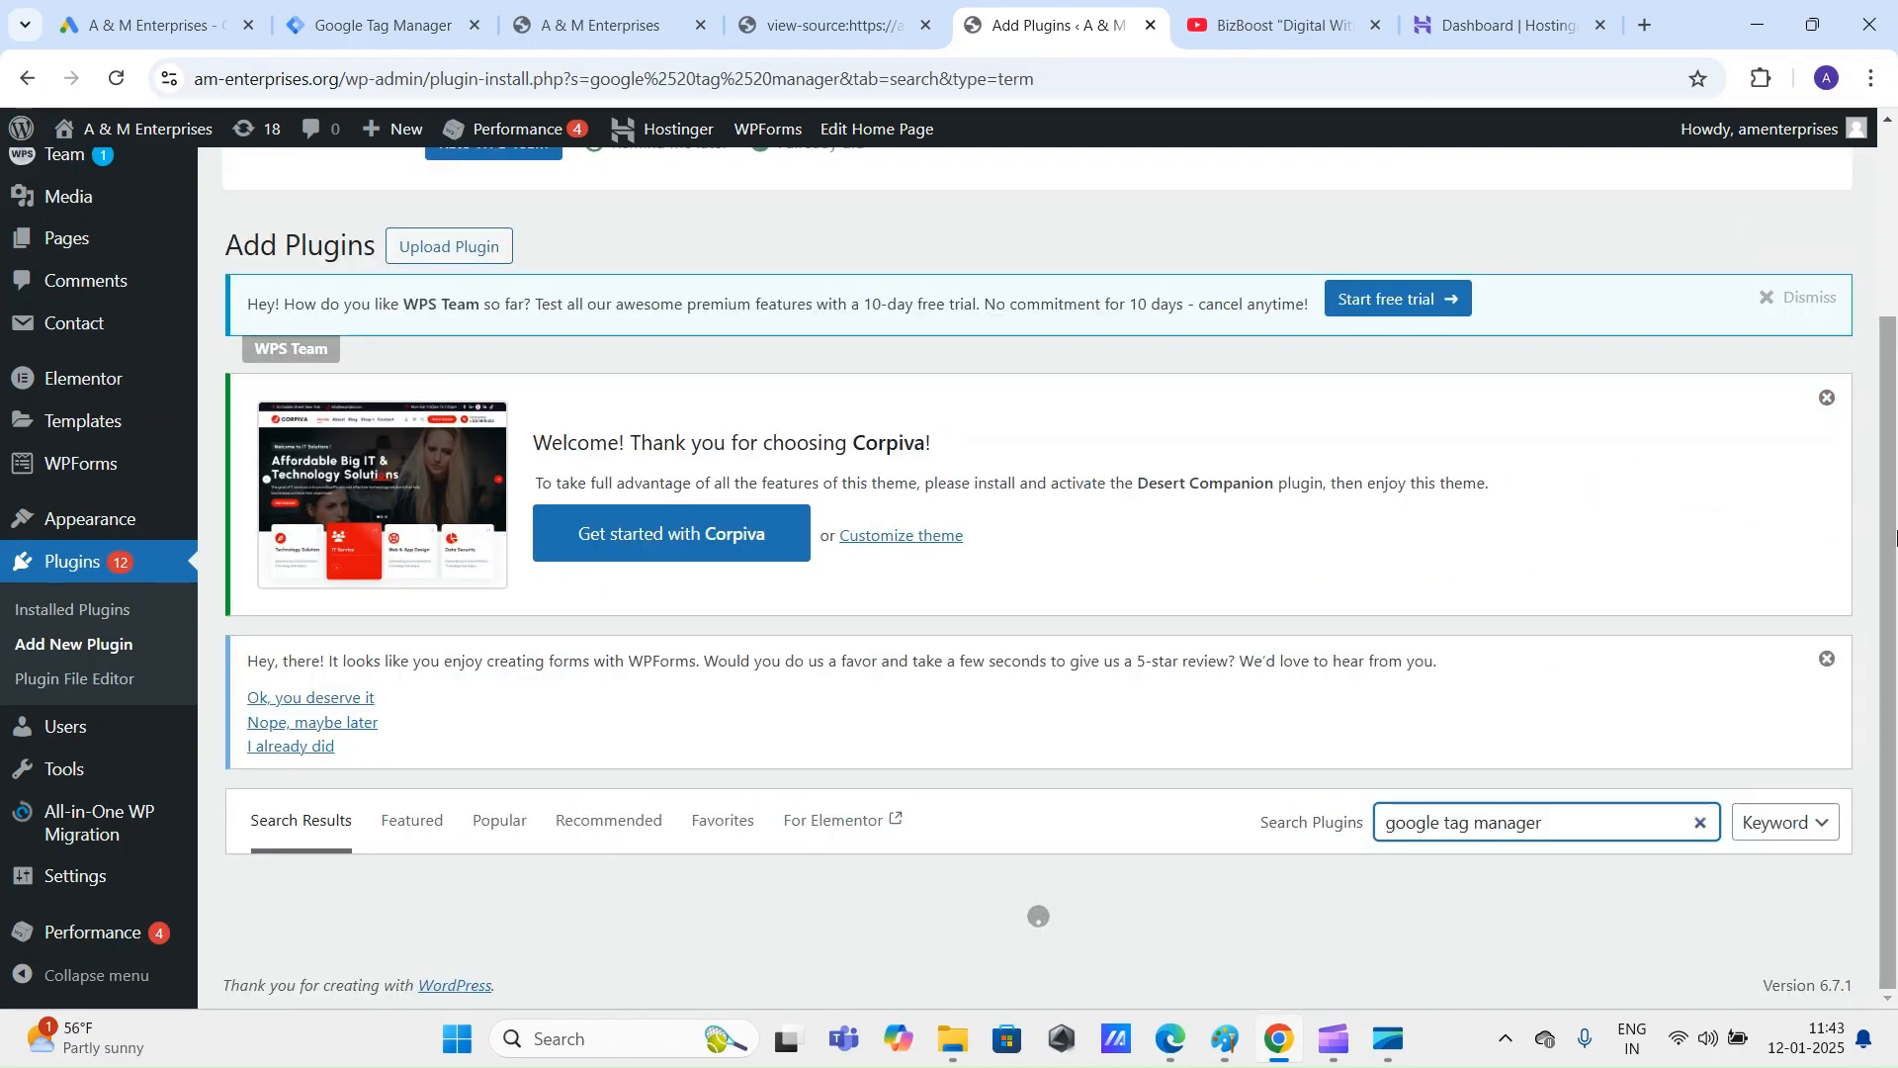
scroll(1896, 537, down, 5)
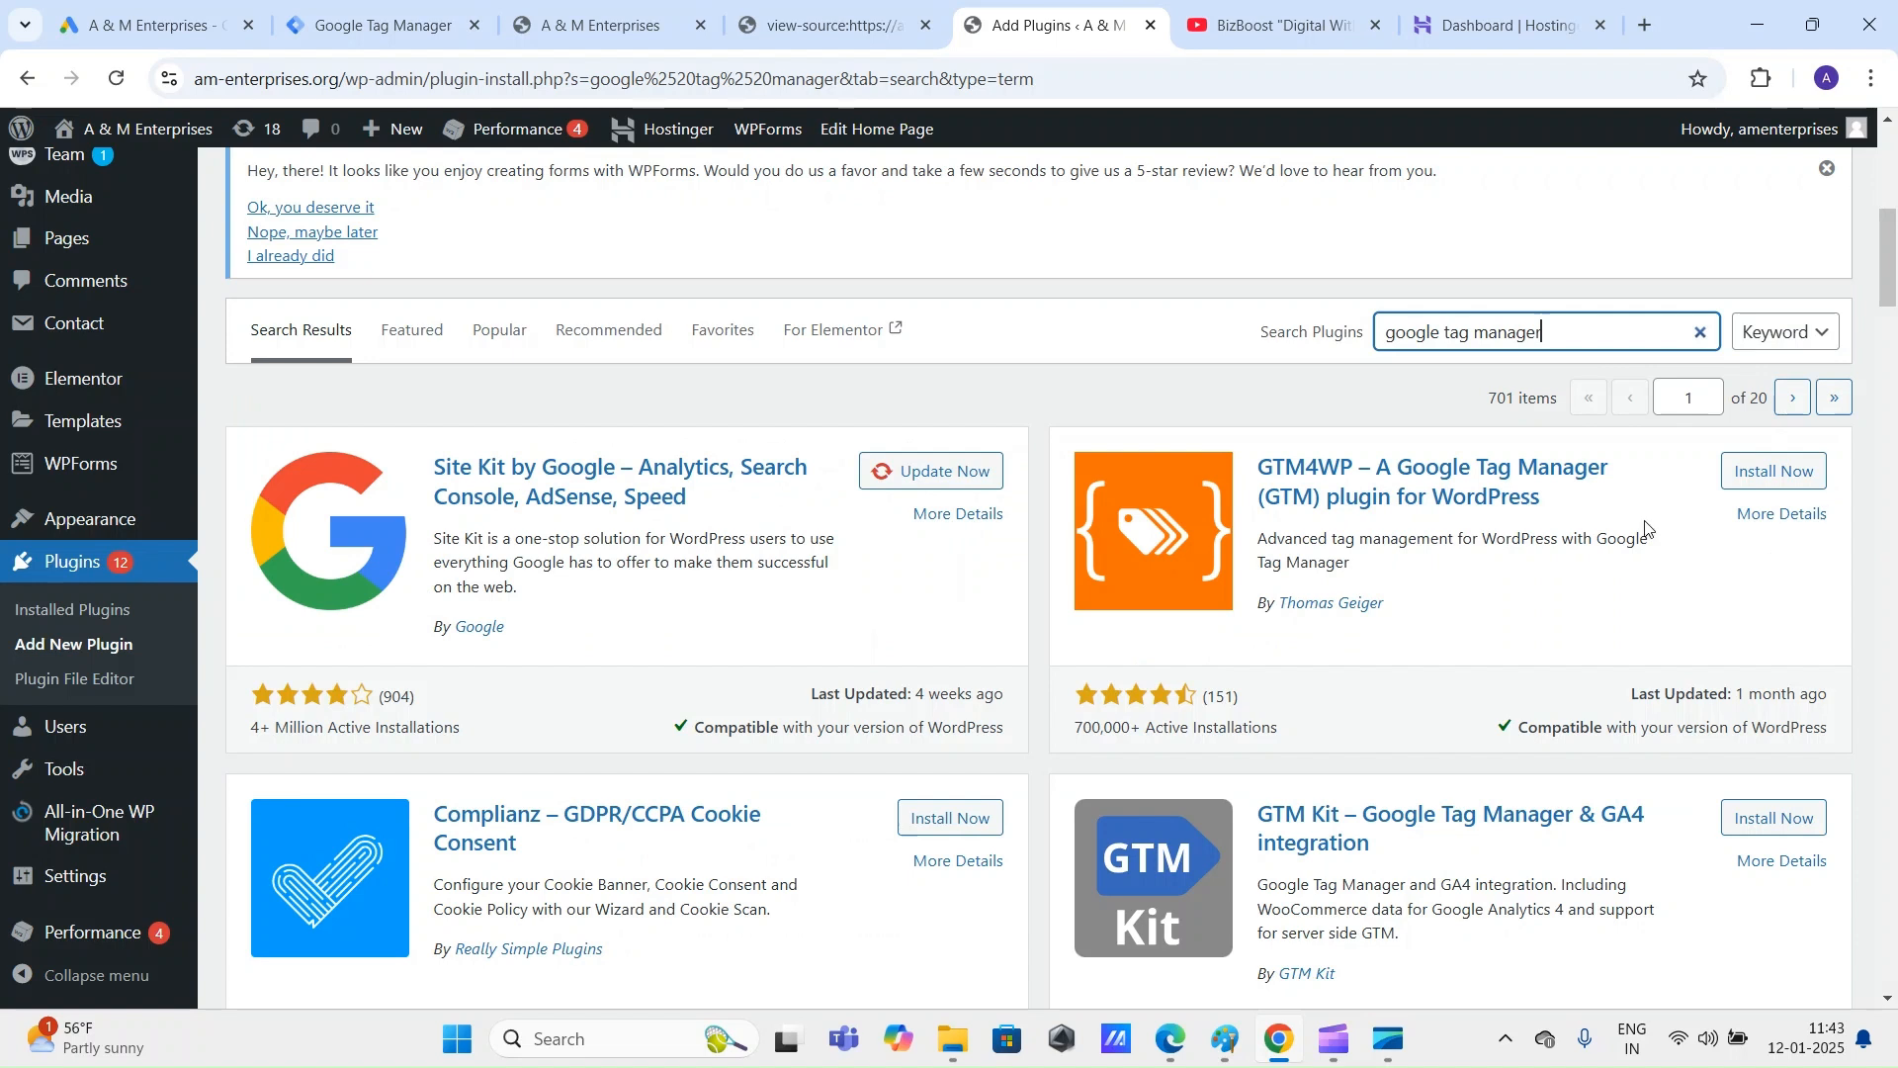
Step: Install and activate the "GTM4WP – A Google Tag Manager (GTM) plugin for WordPress" plugin
drag(1635, 327, 1385, 326)
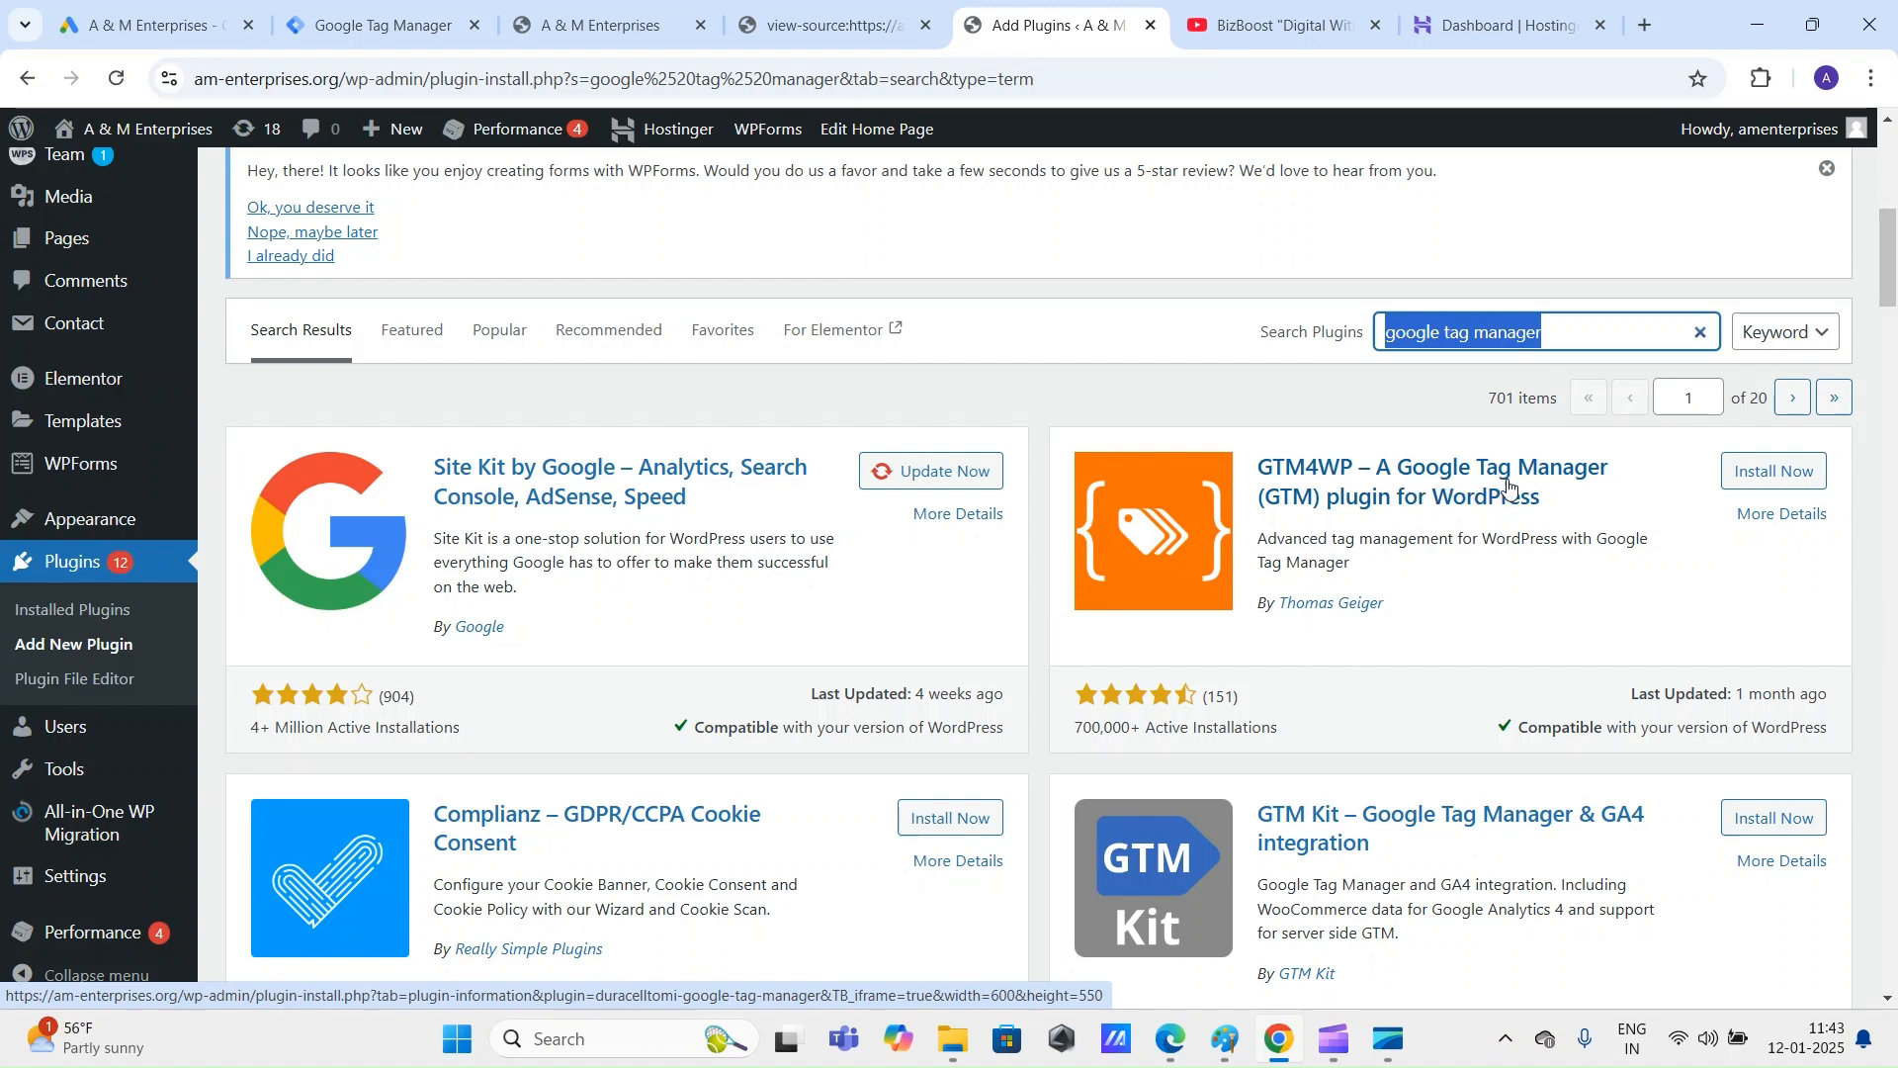
click(1774, 471)
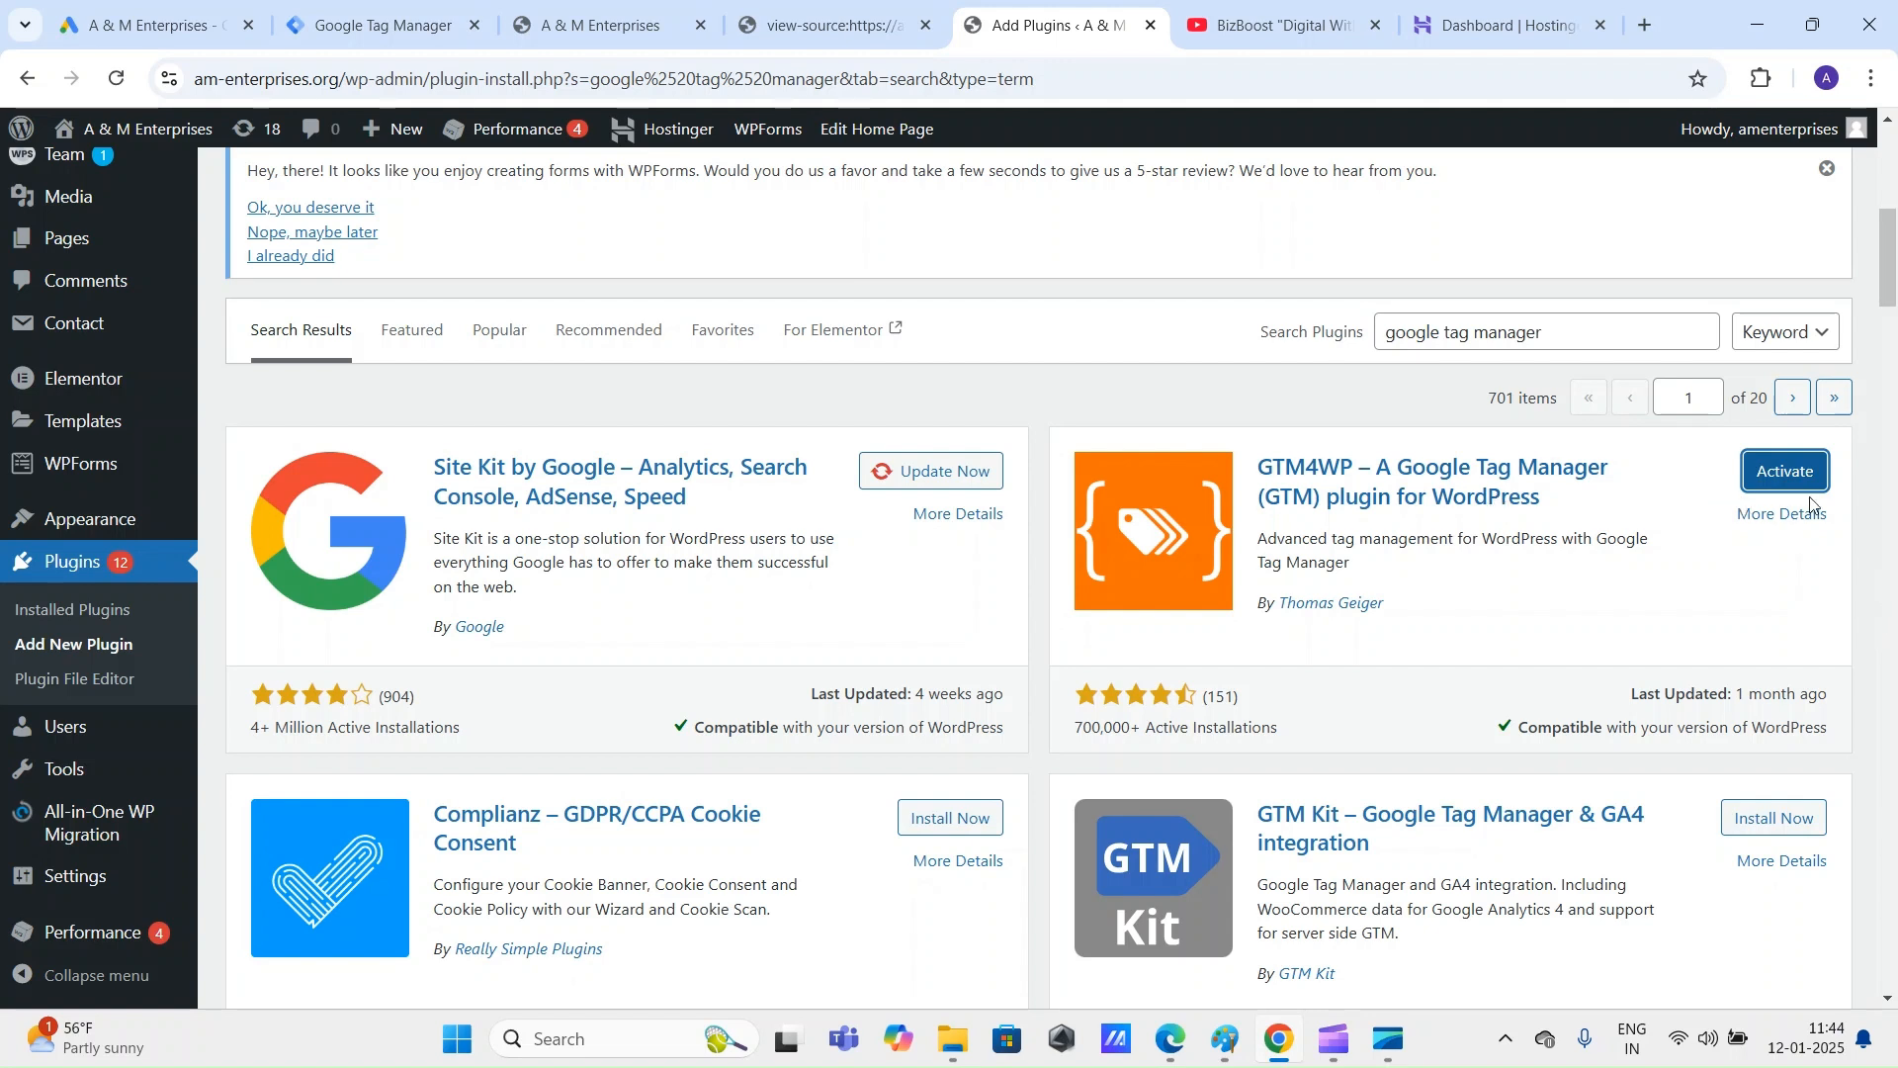
click(1799, 474)
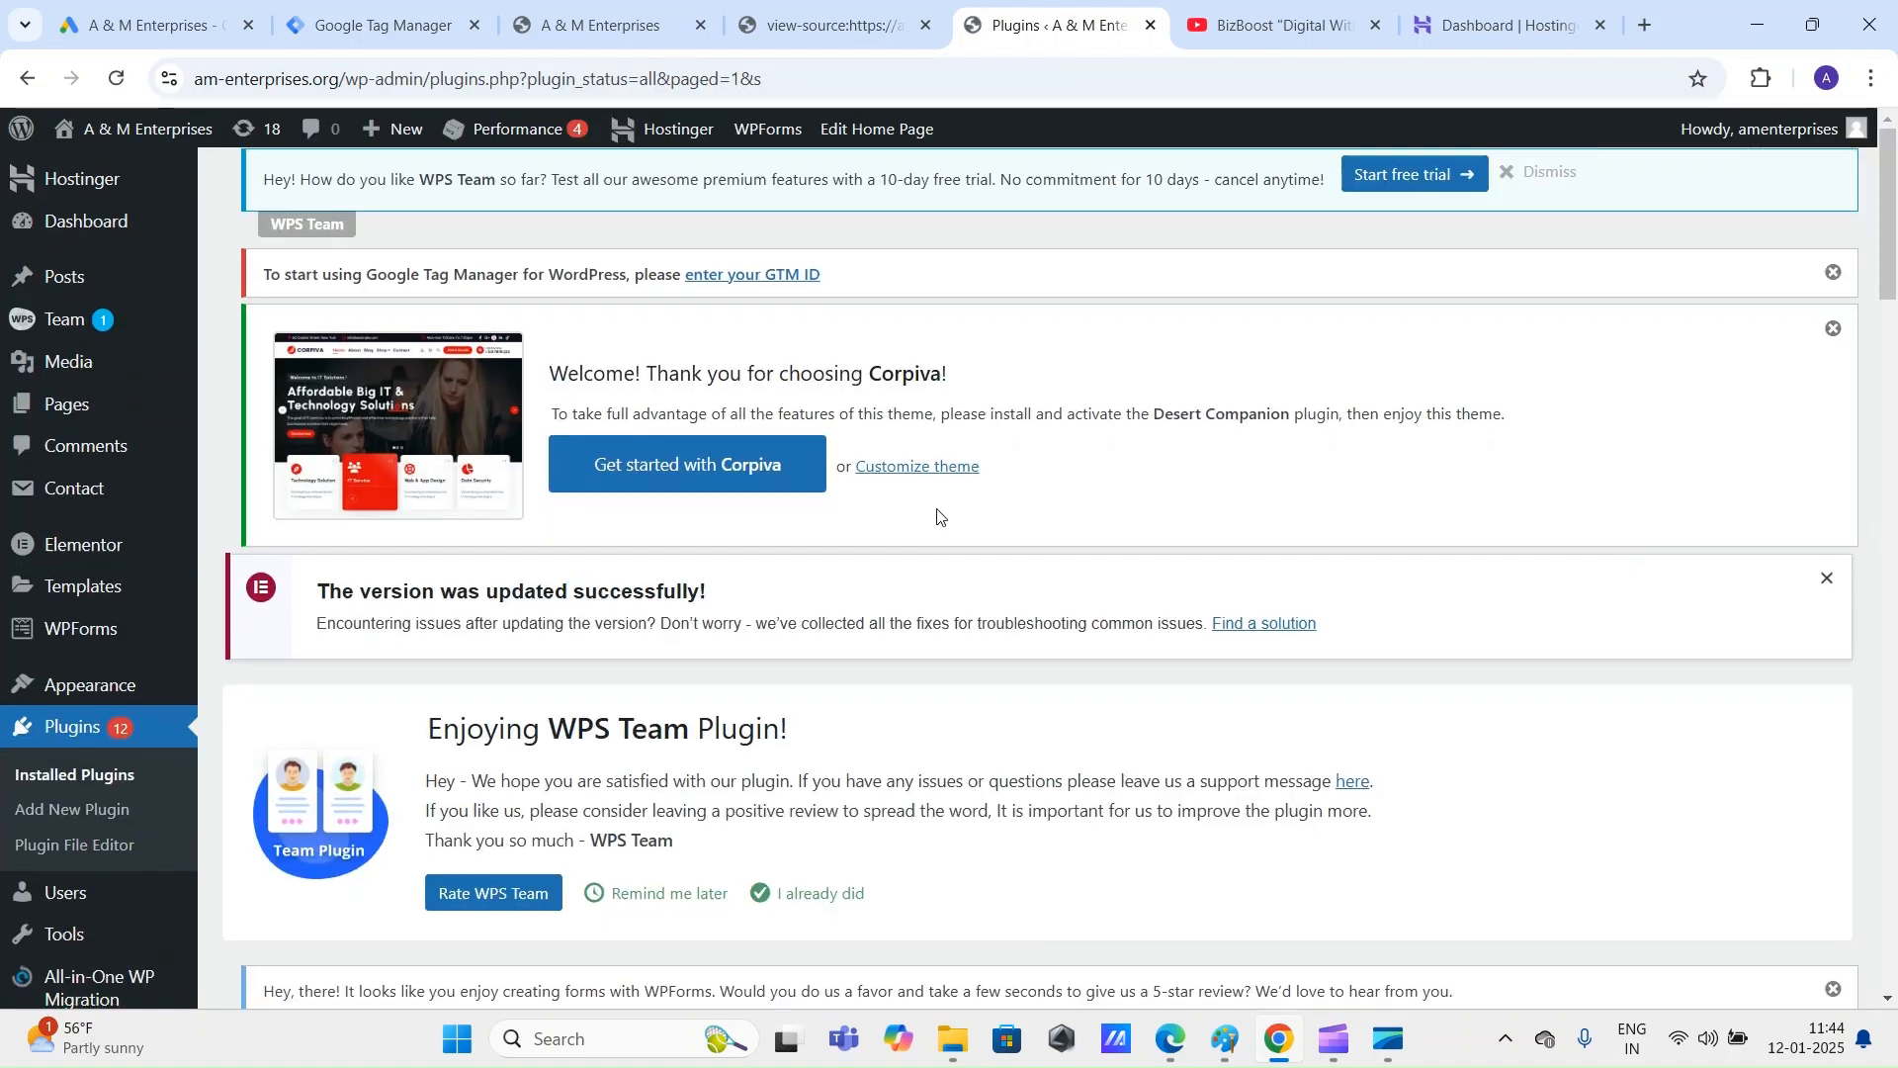
Step: Find the GTM4WP plugin among the installed plugins and open its settings
scroll(938, 515, down, 15)
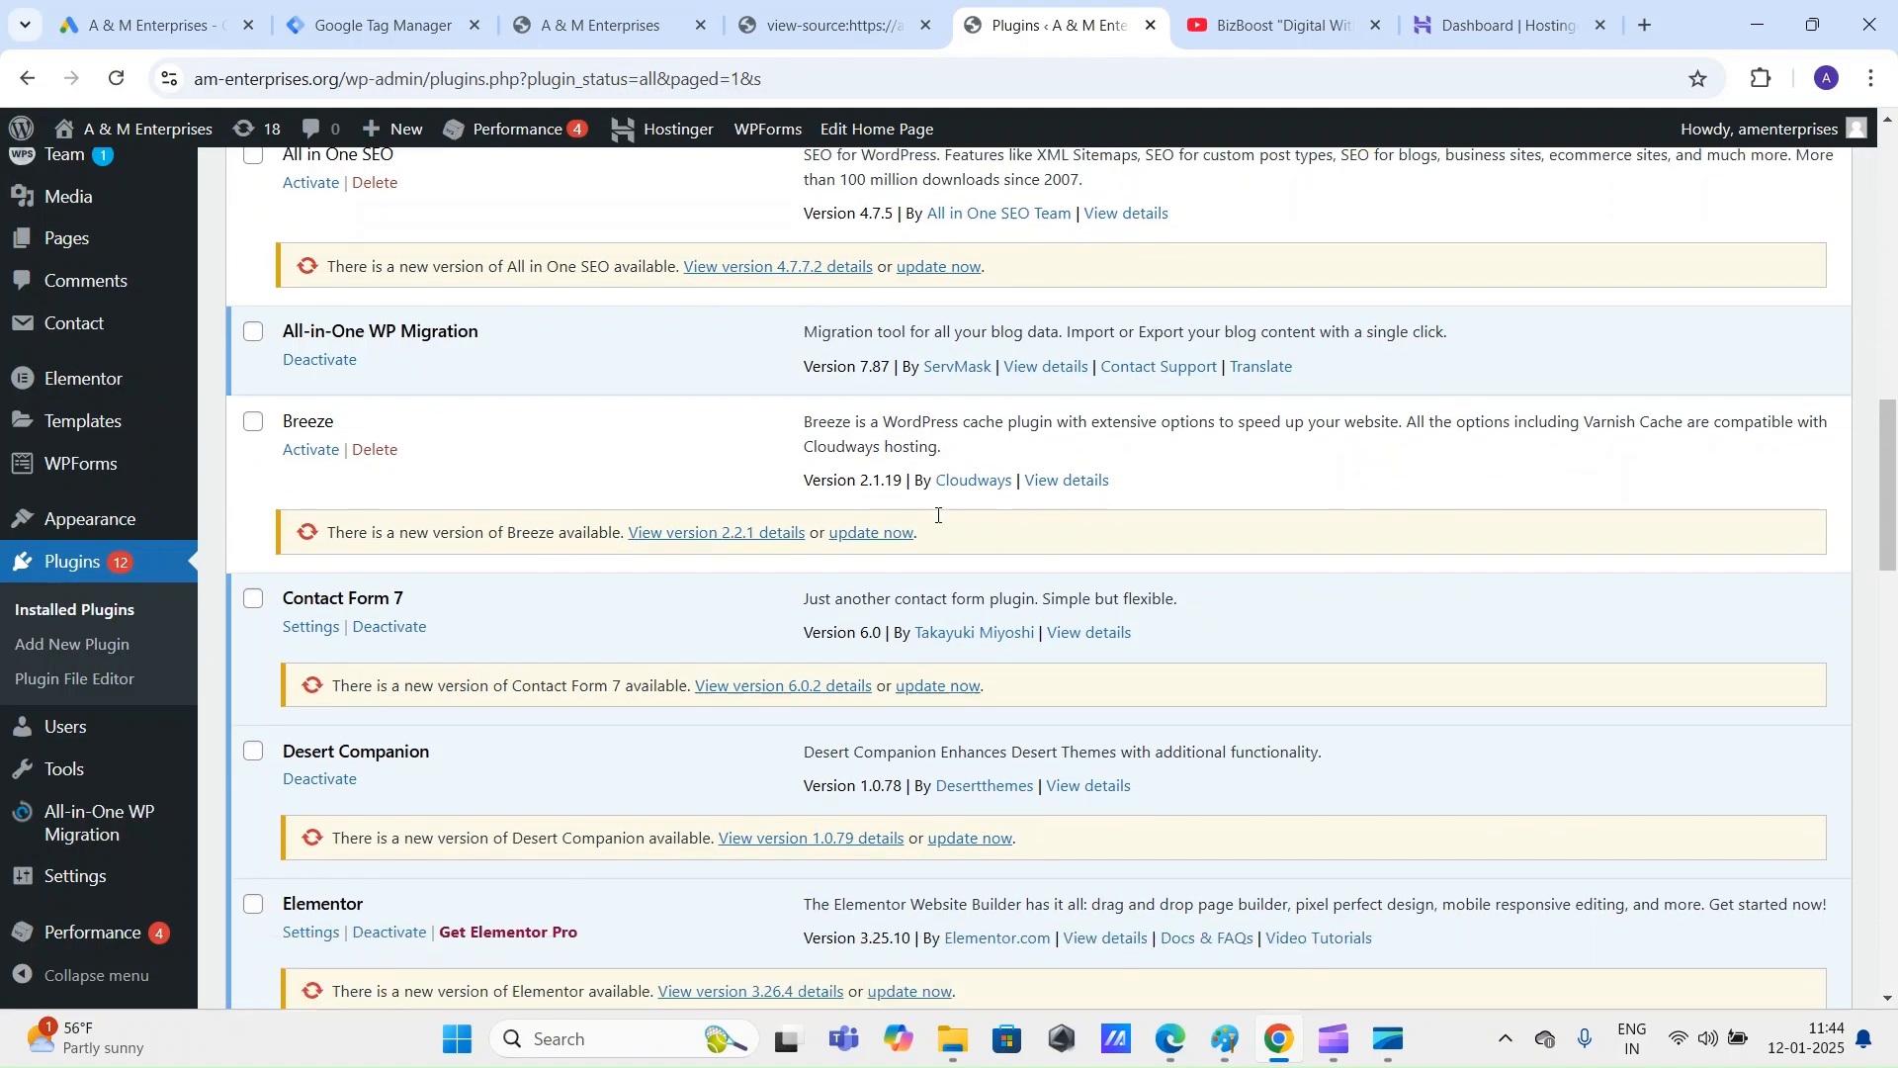
scroll(938, 522, down, 10)
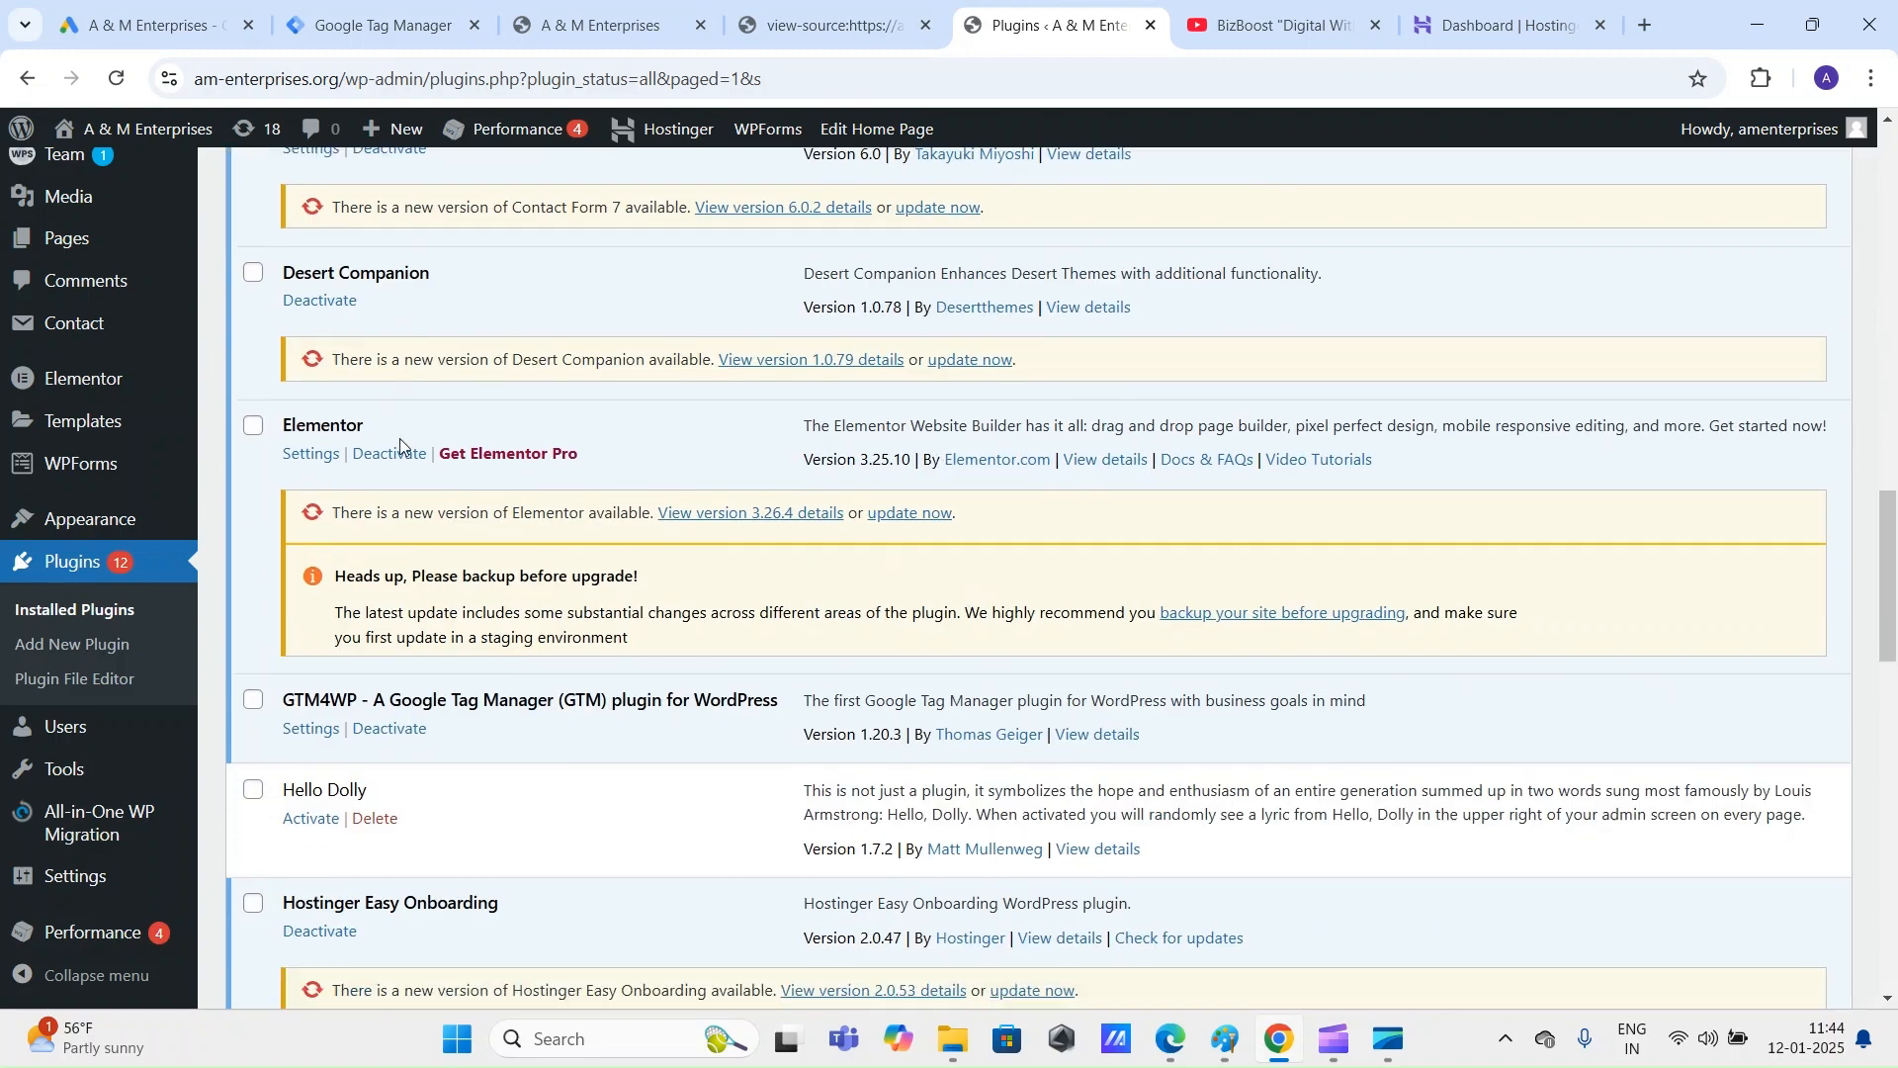
scroll(468, 453, up, 10)
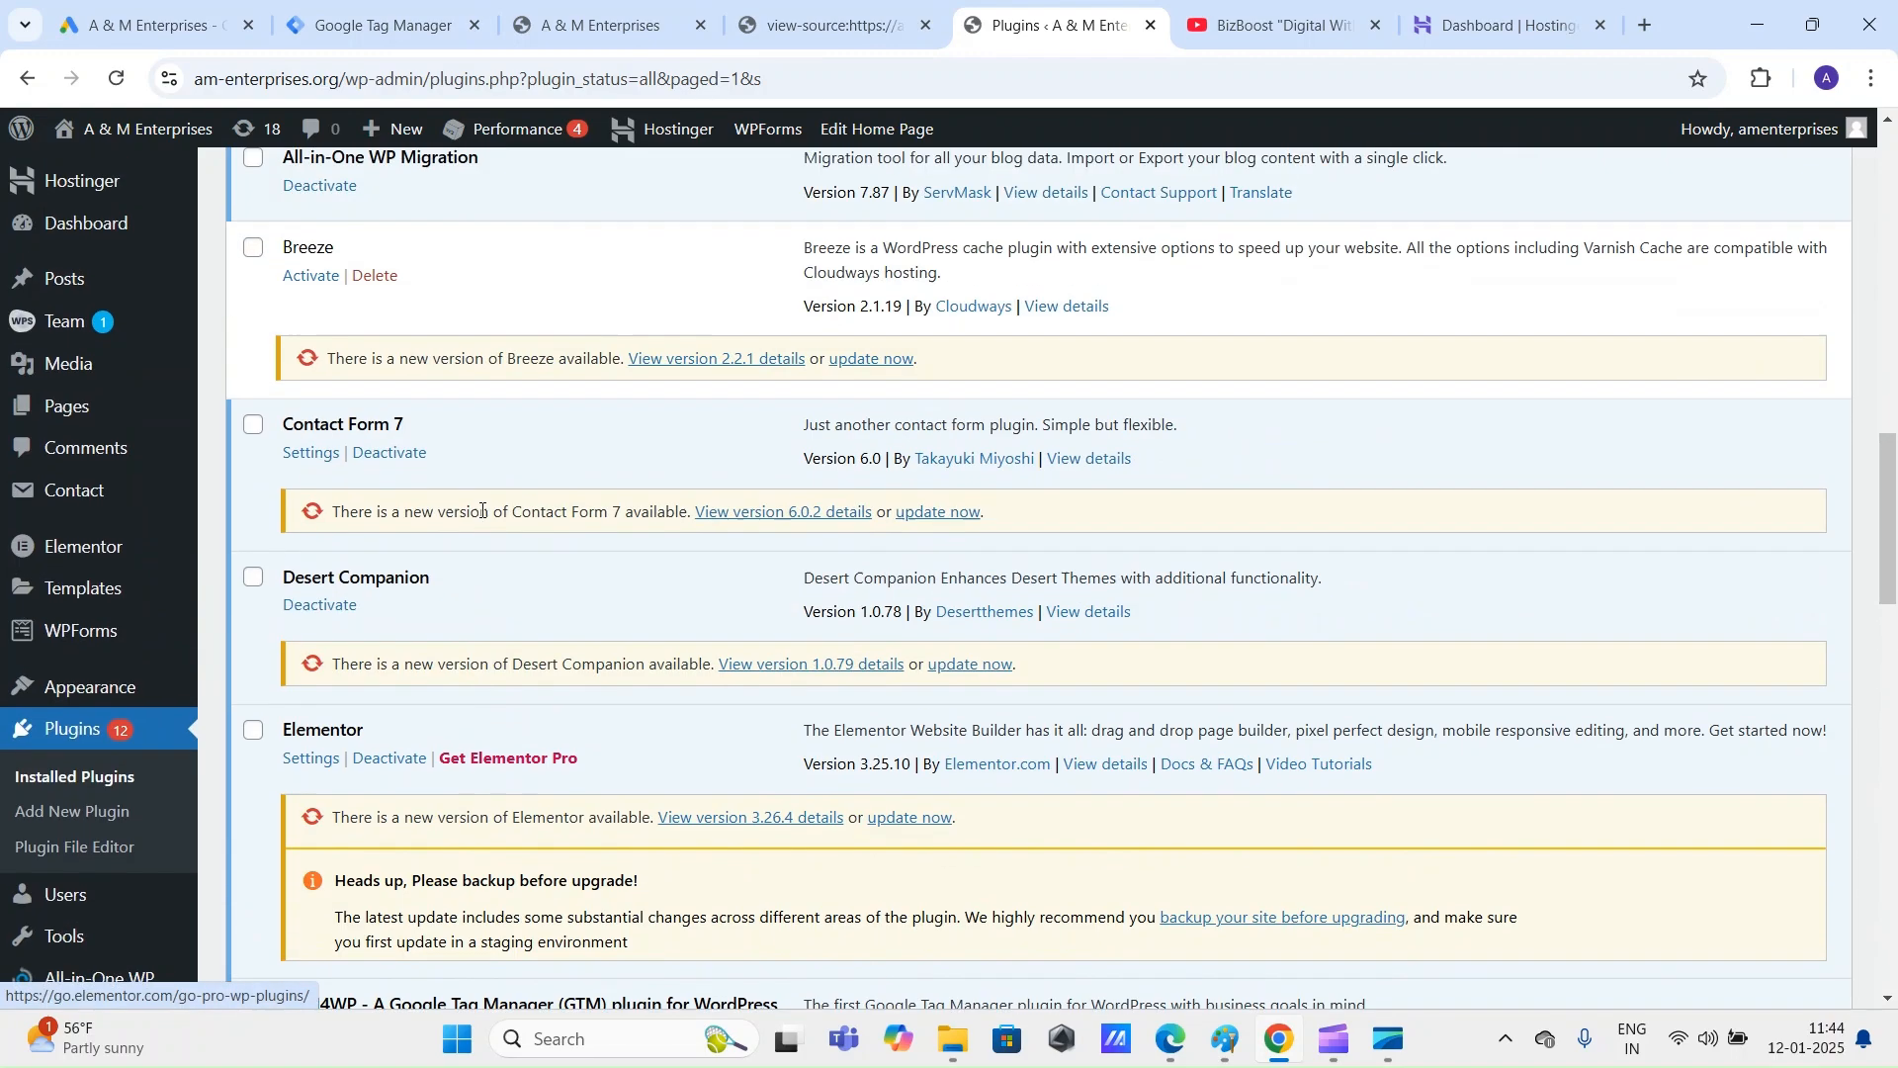
scroll(334, 554, down, 5)
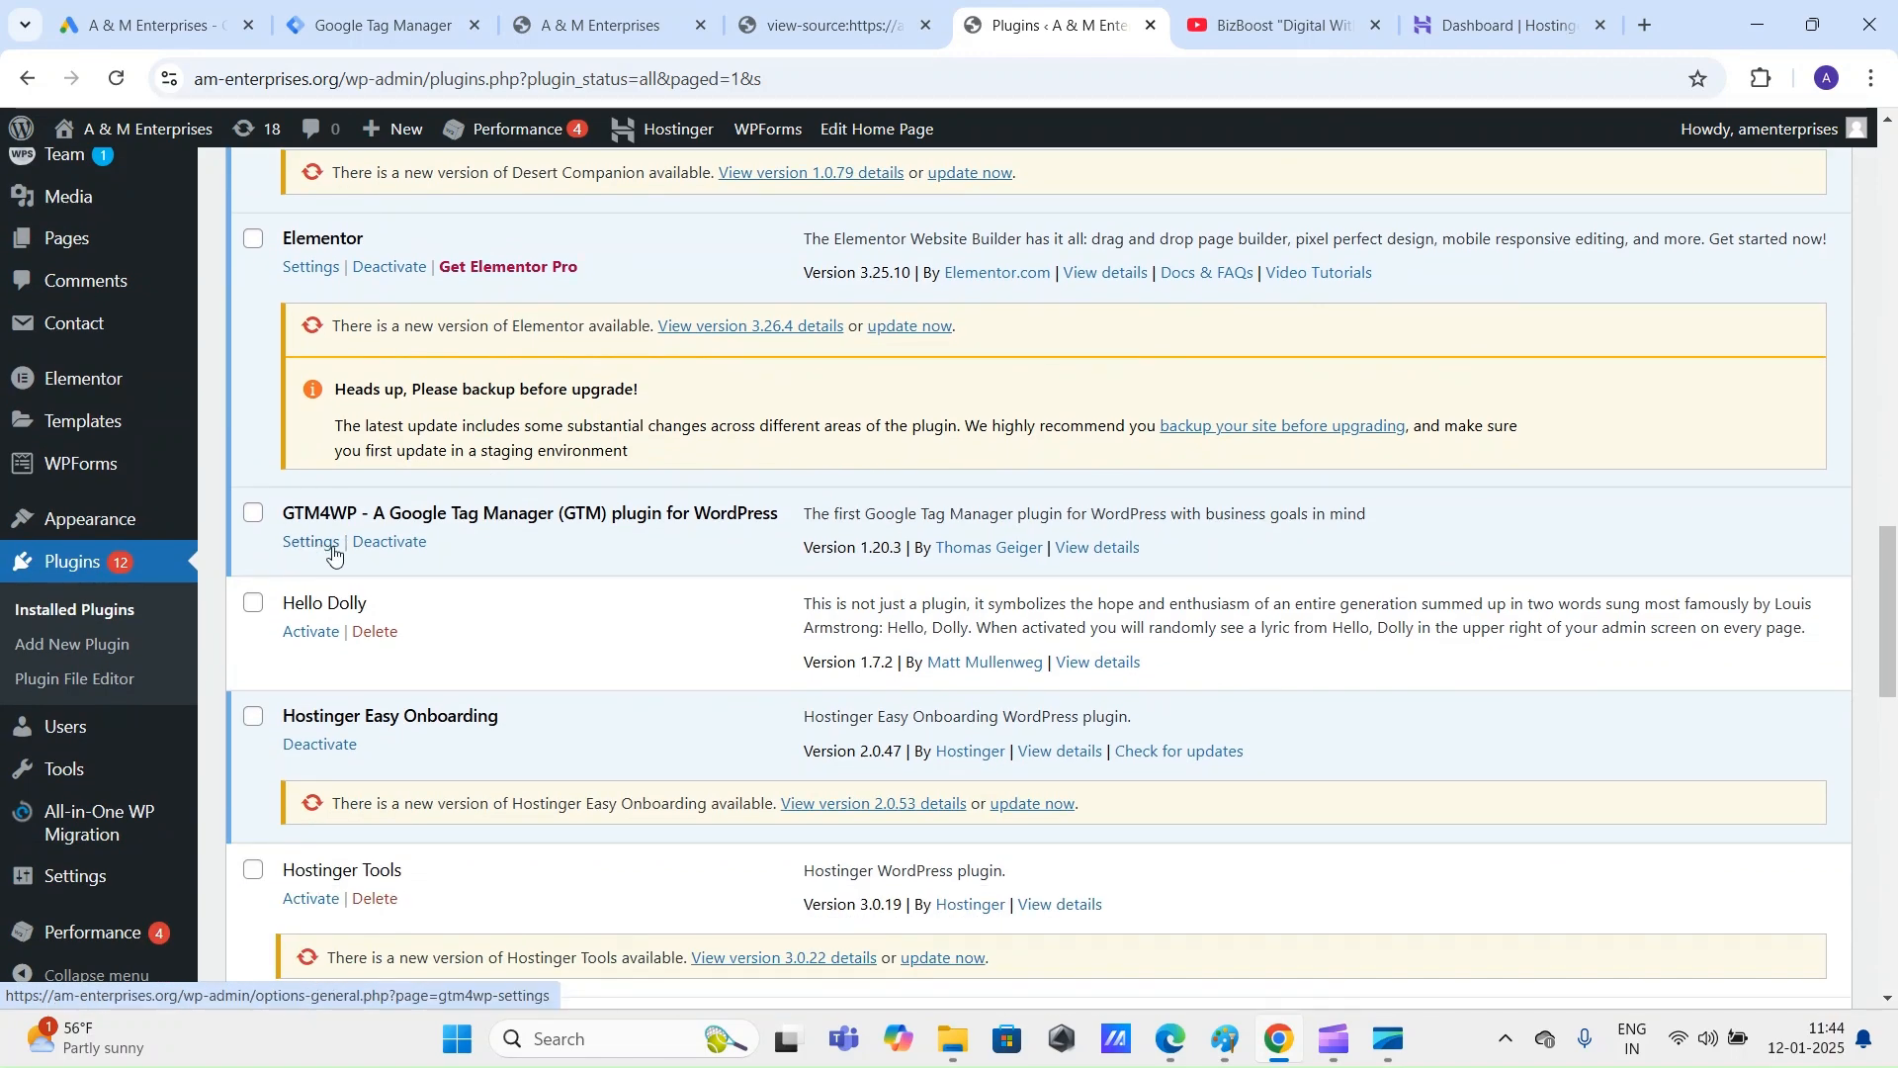
click(310, 543)
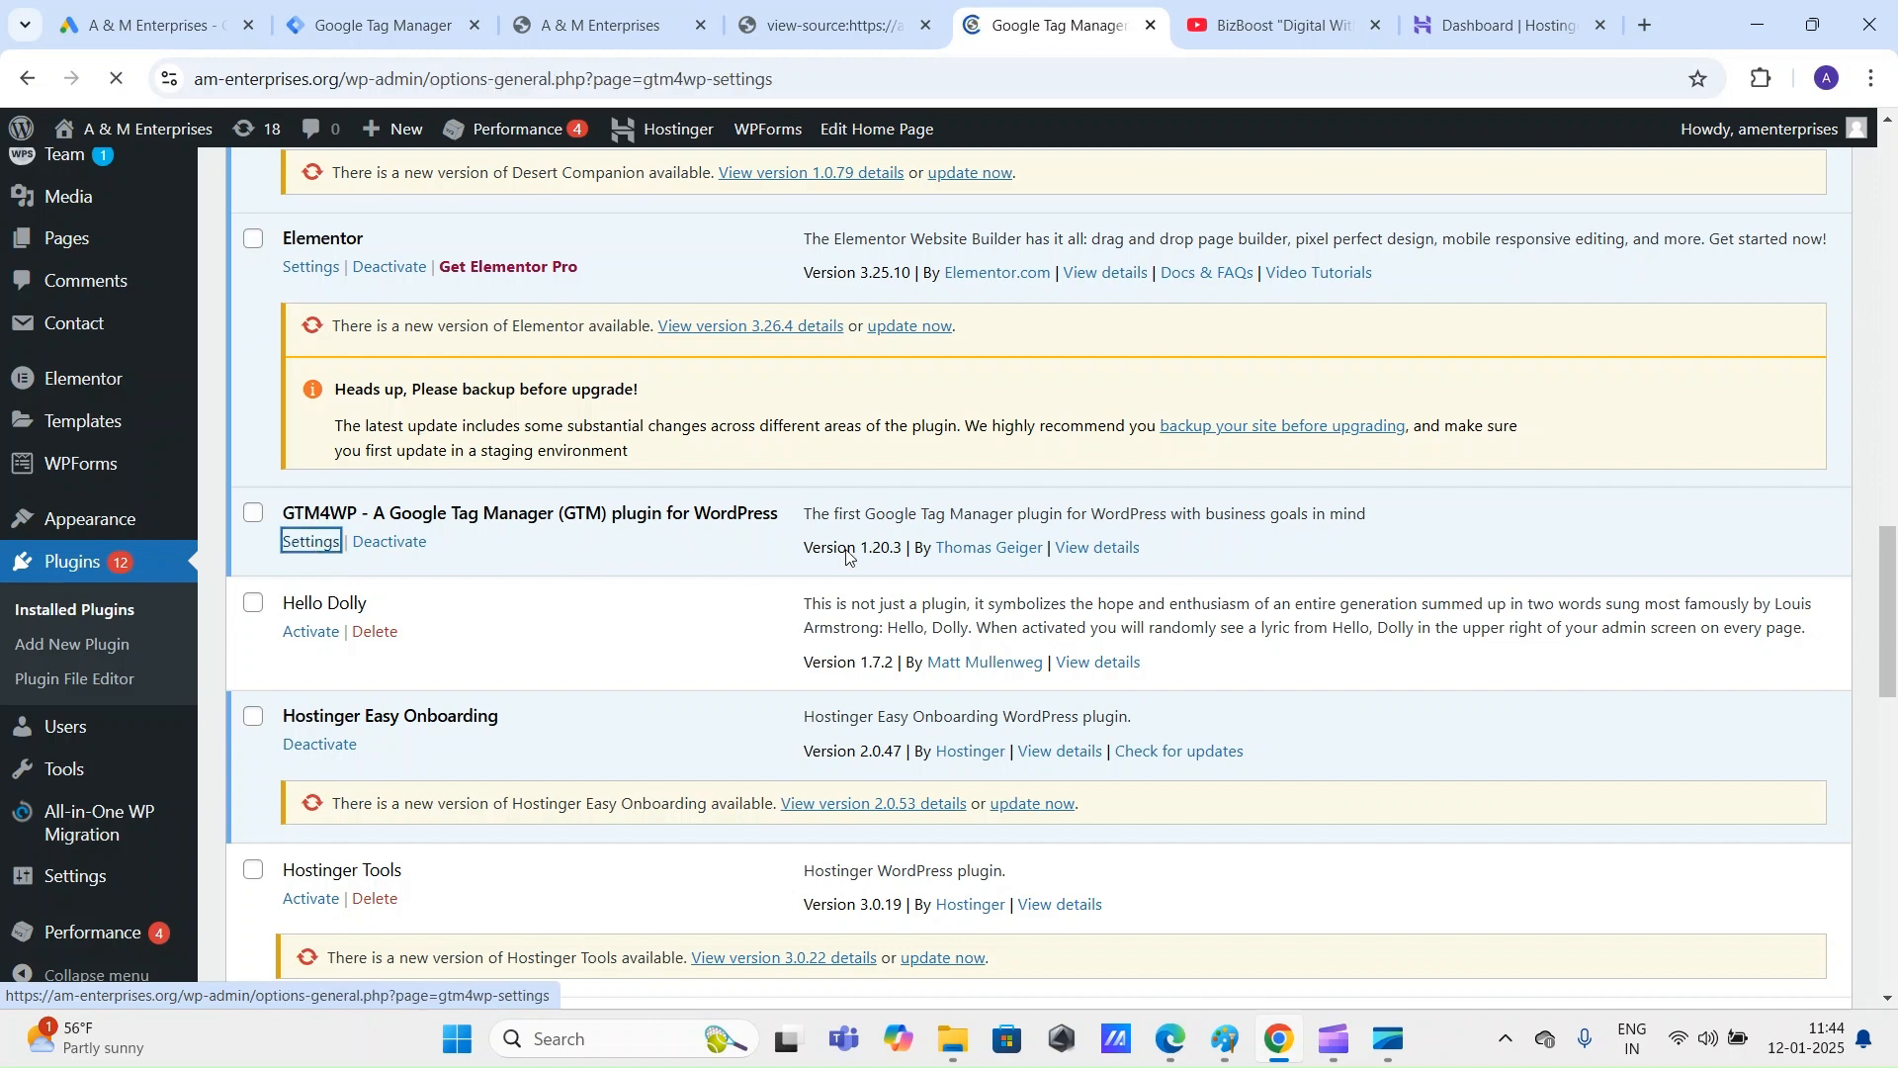
Step: Copy the container ID from the Tag Manager head snippet and enter GTM-WT3ZWJNT as the plugin's Google Tag Manager ID
scroll(847, 549, down, 1)
scroll(847, 550, down, 6)
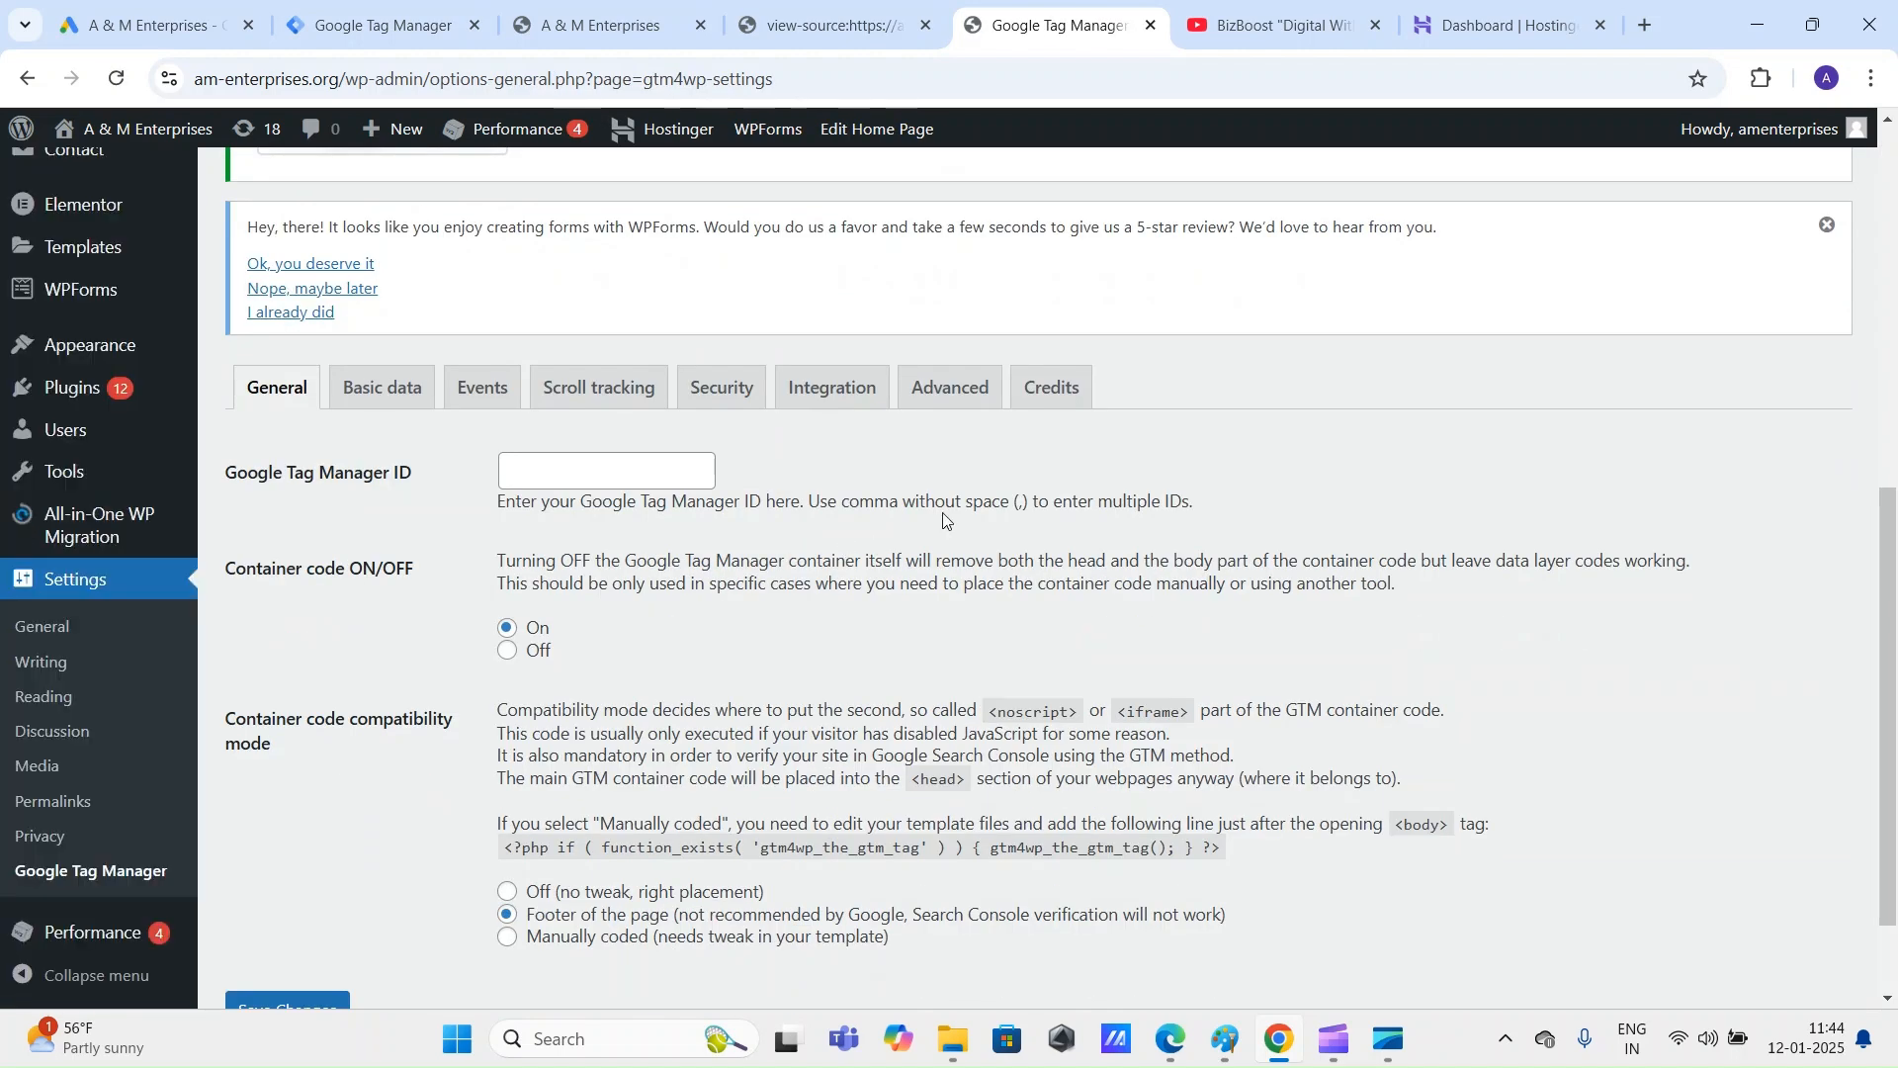
scroll(625, 471, up, 3)
scroll(573, 415, down, 4)
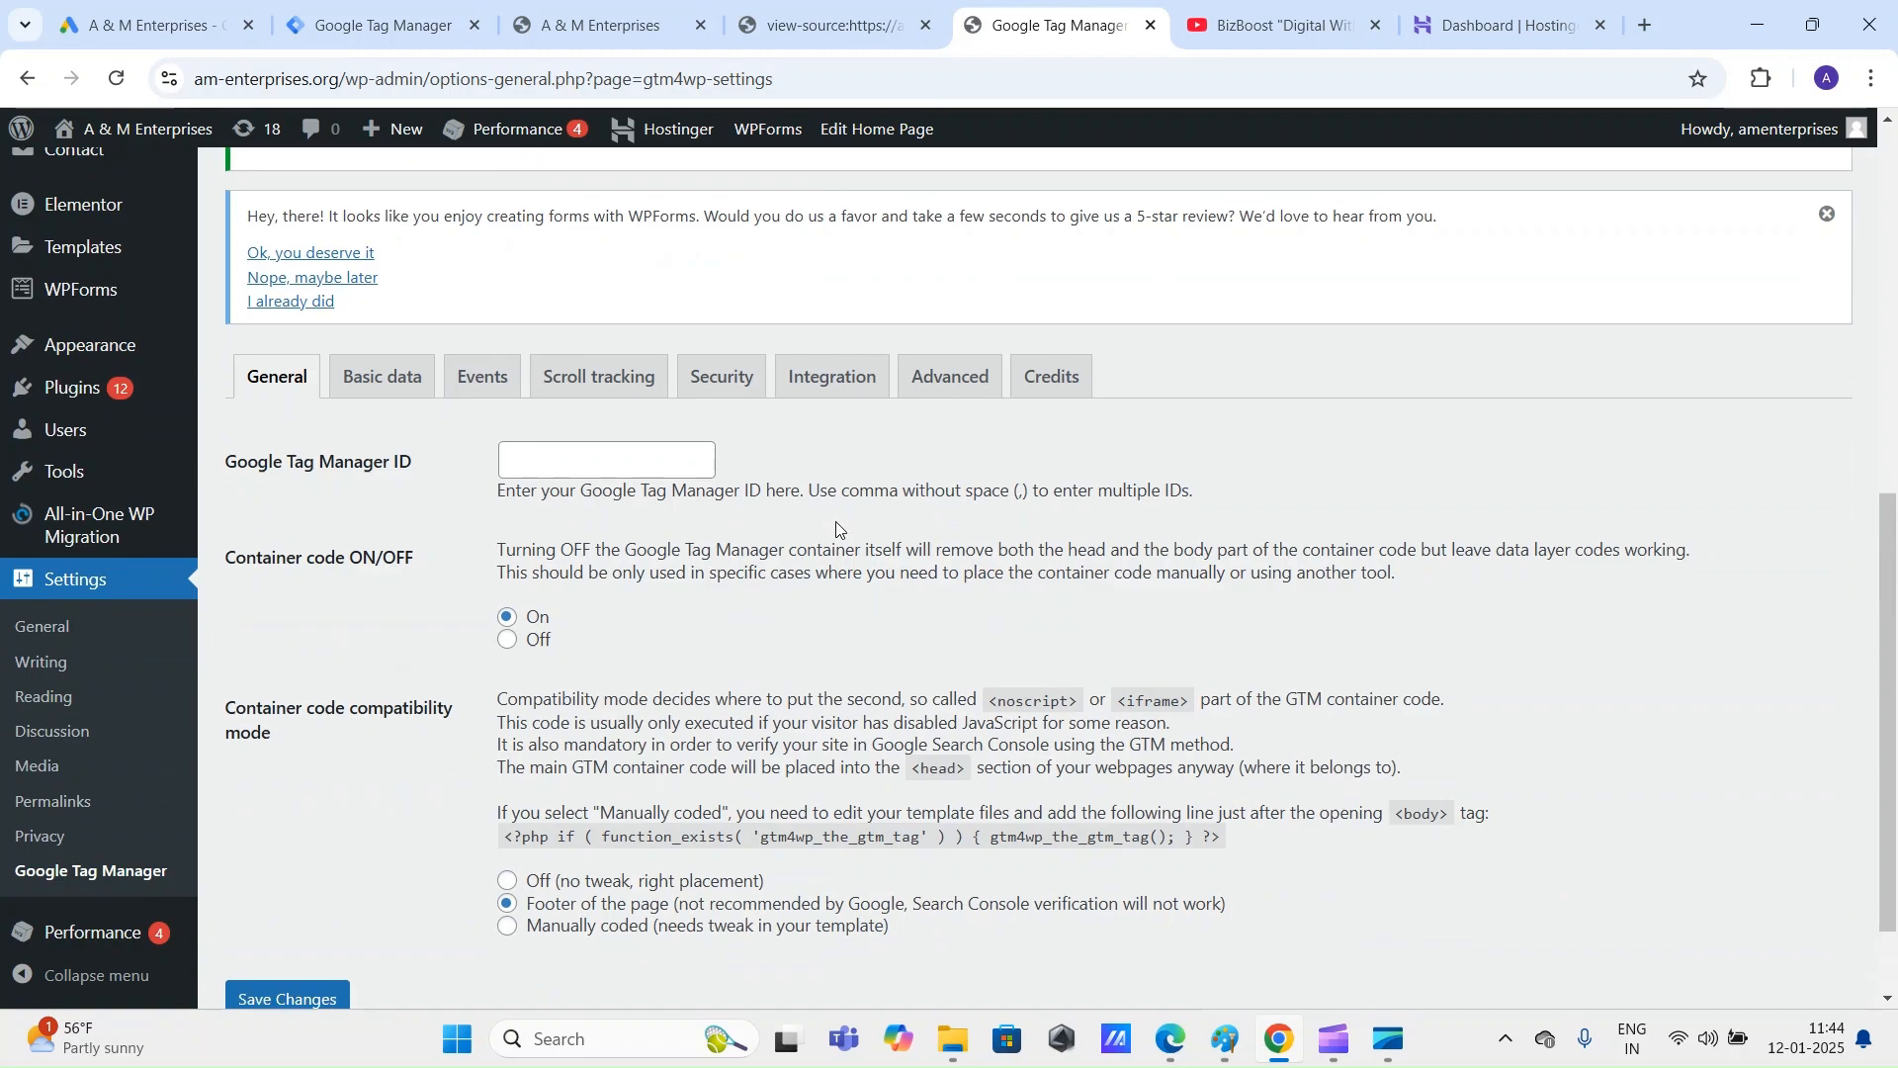
click(670, 346)
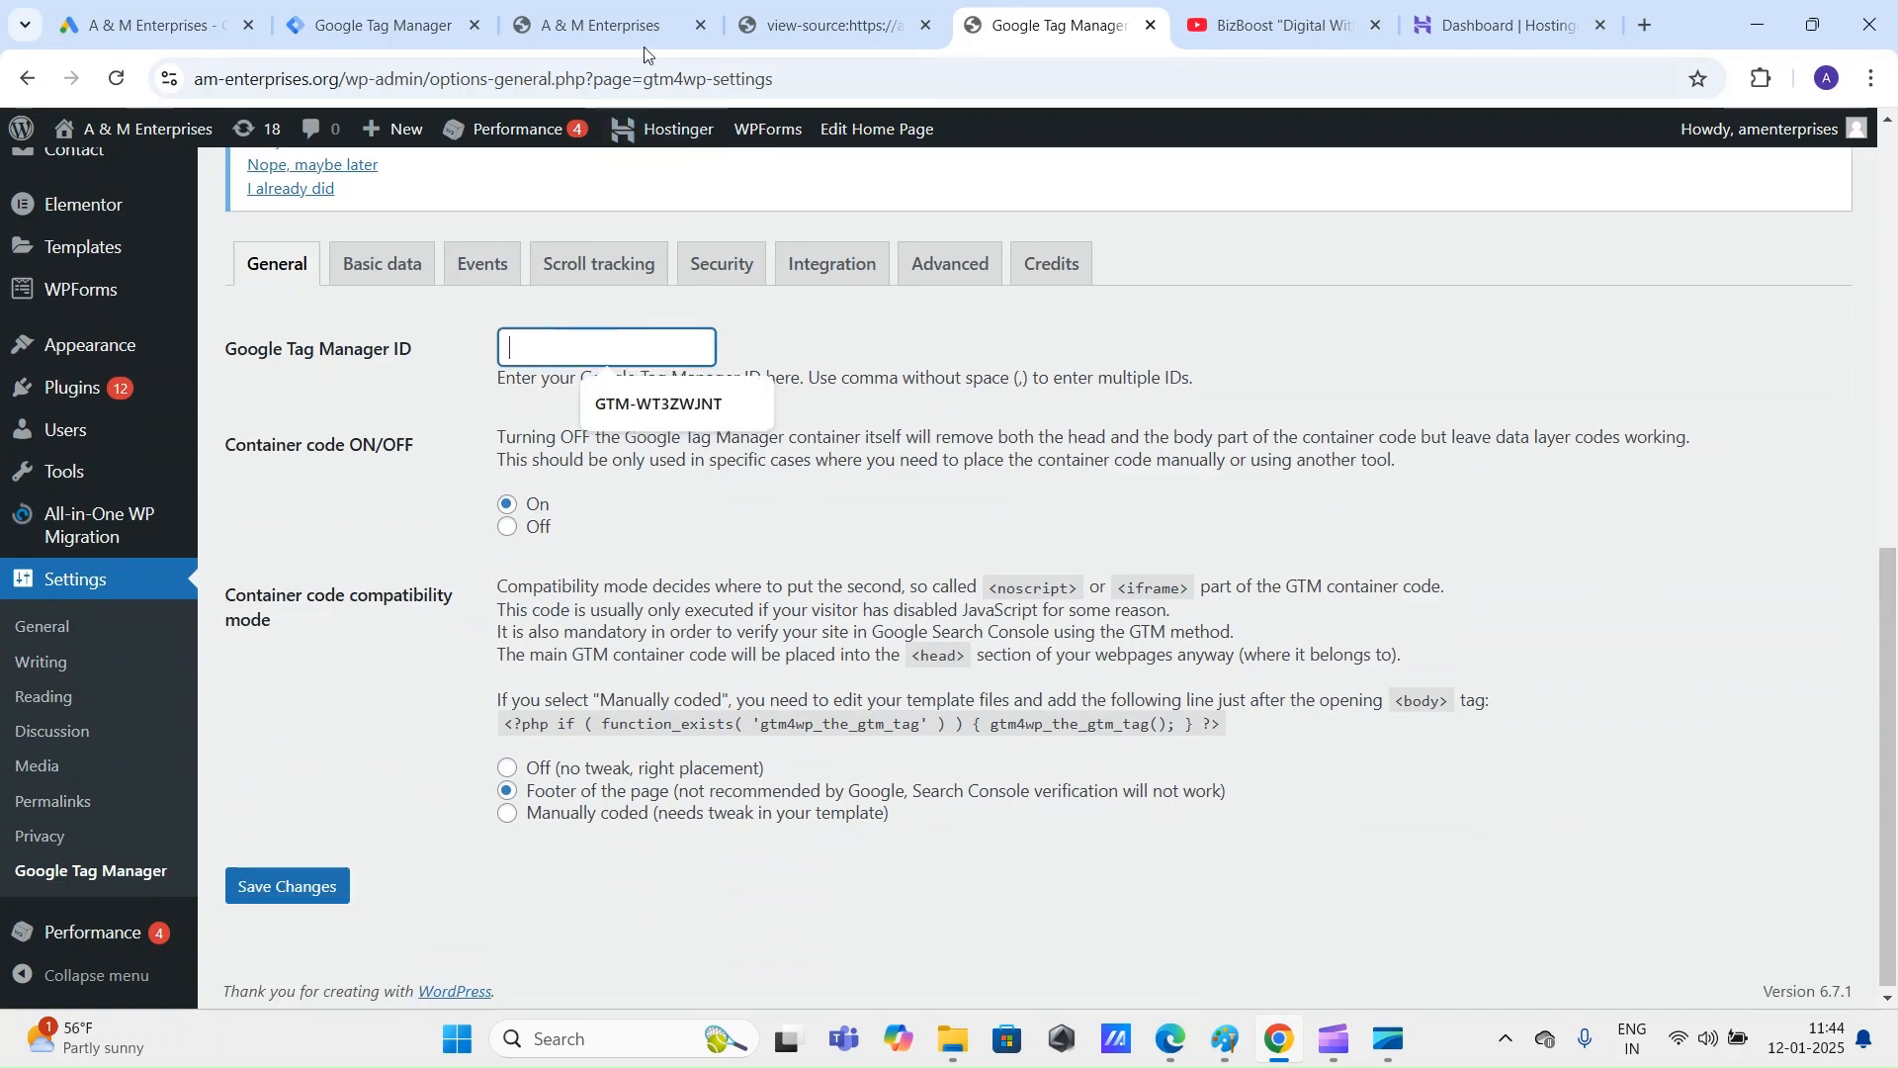
click(425, 24)
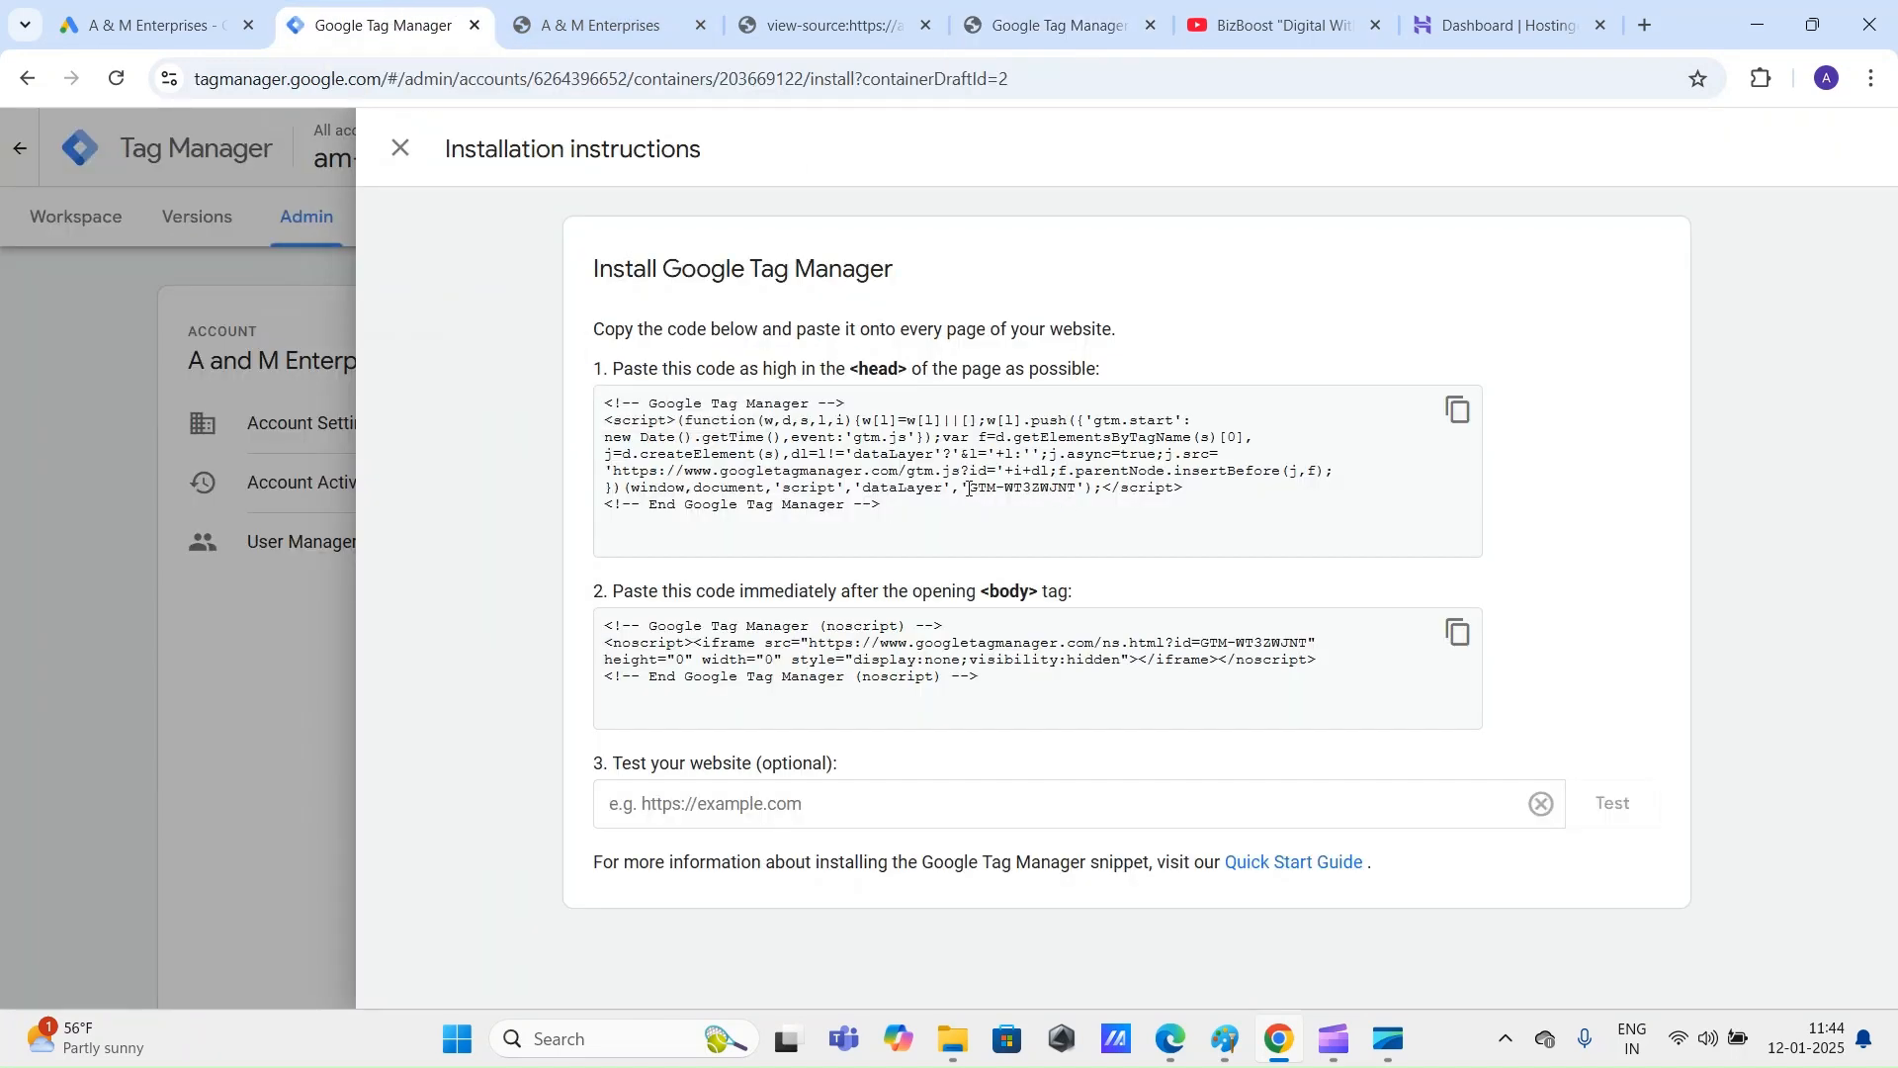
drag(969, 488, 1071, 485)
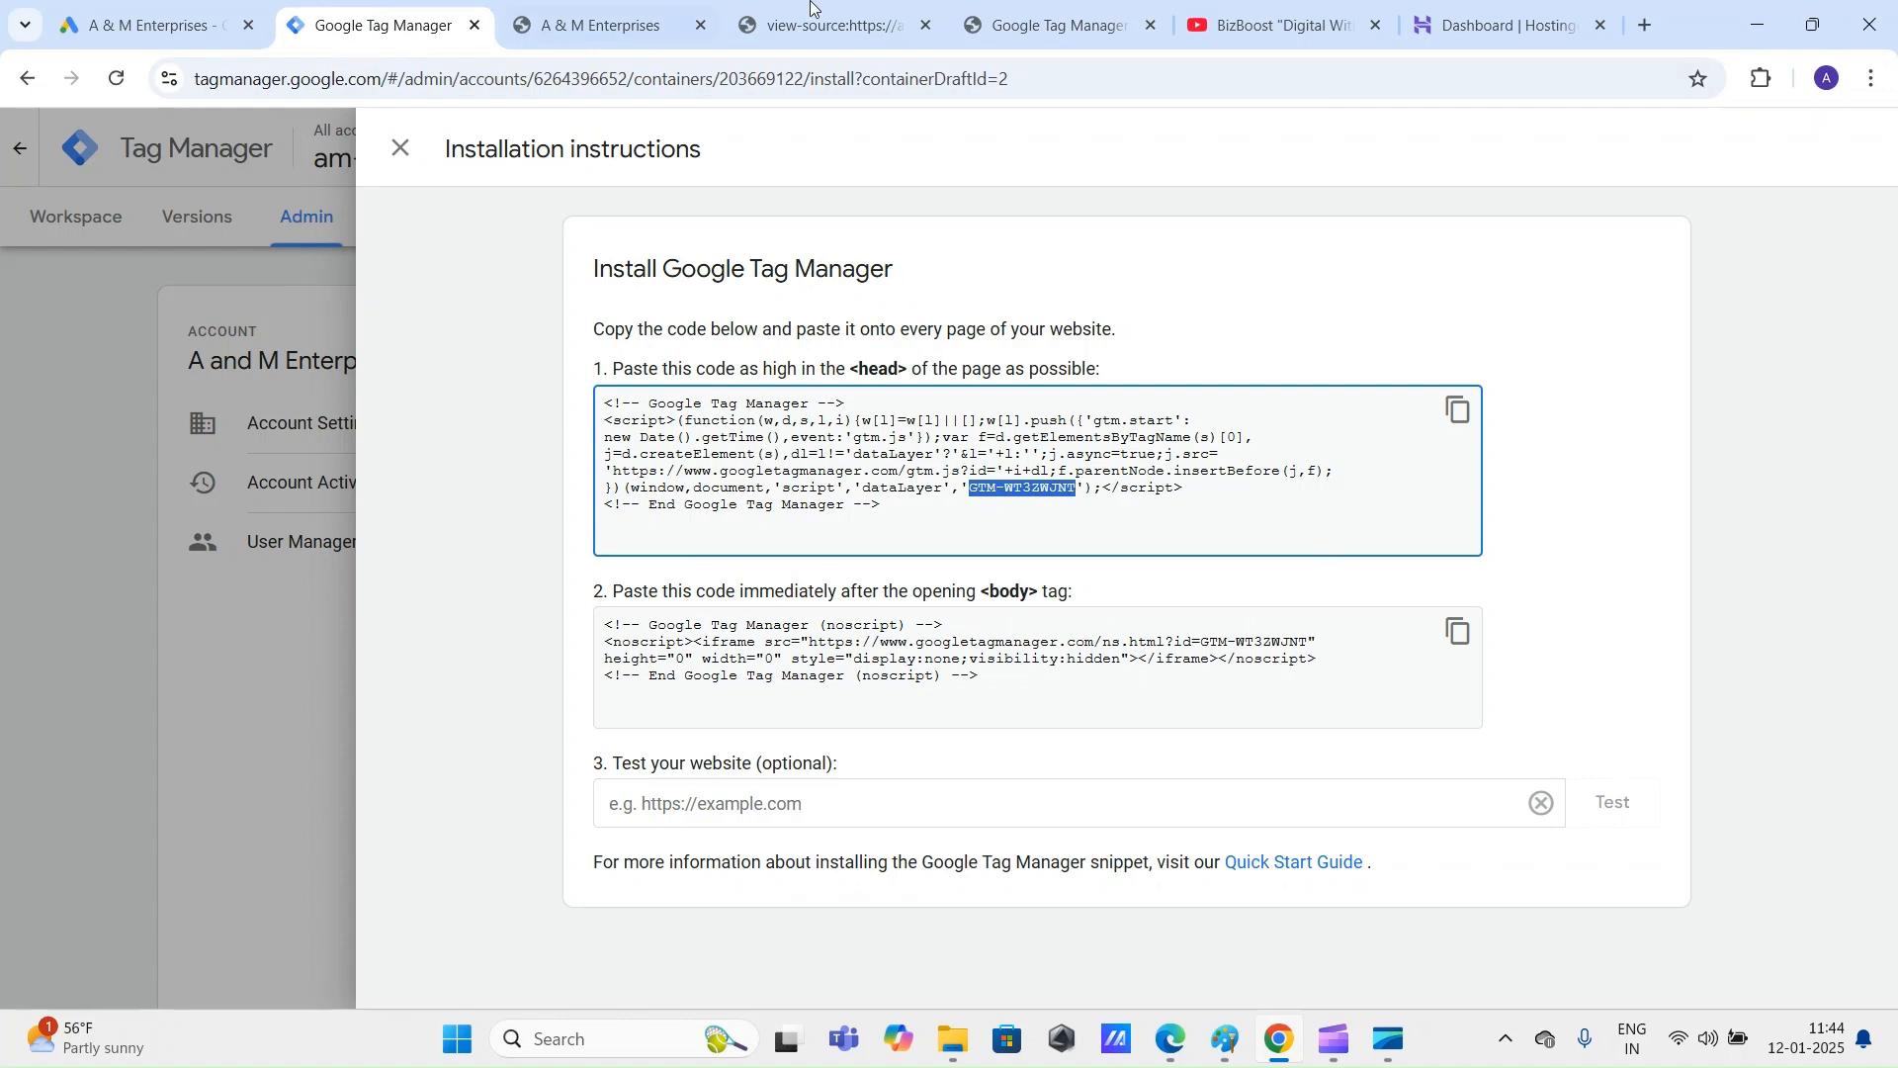
click(1043, 7)
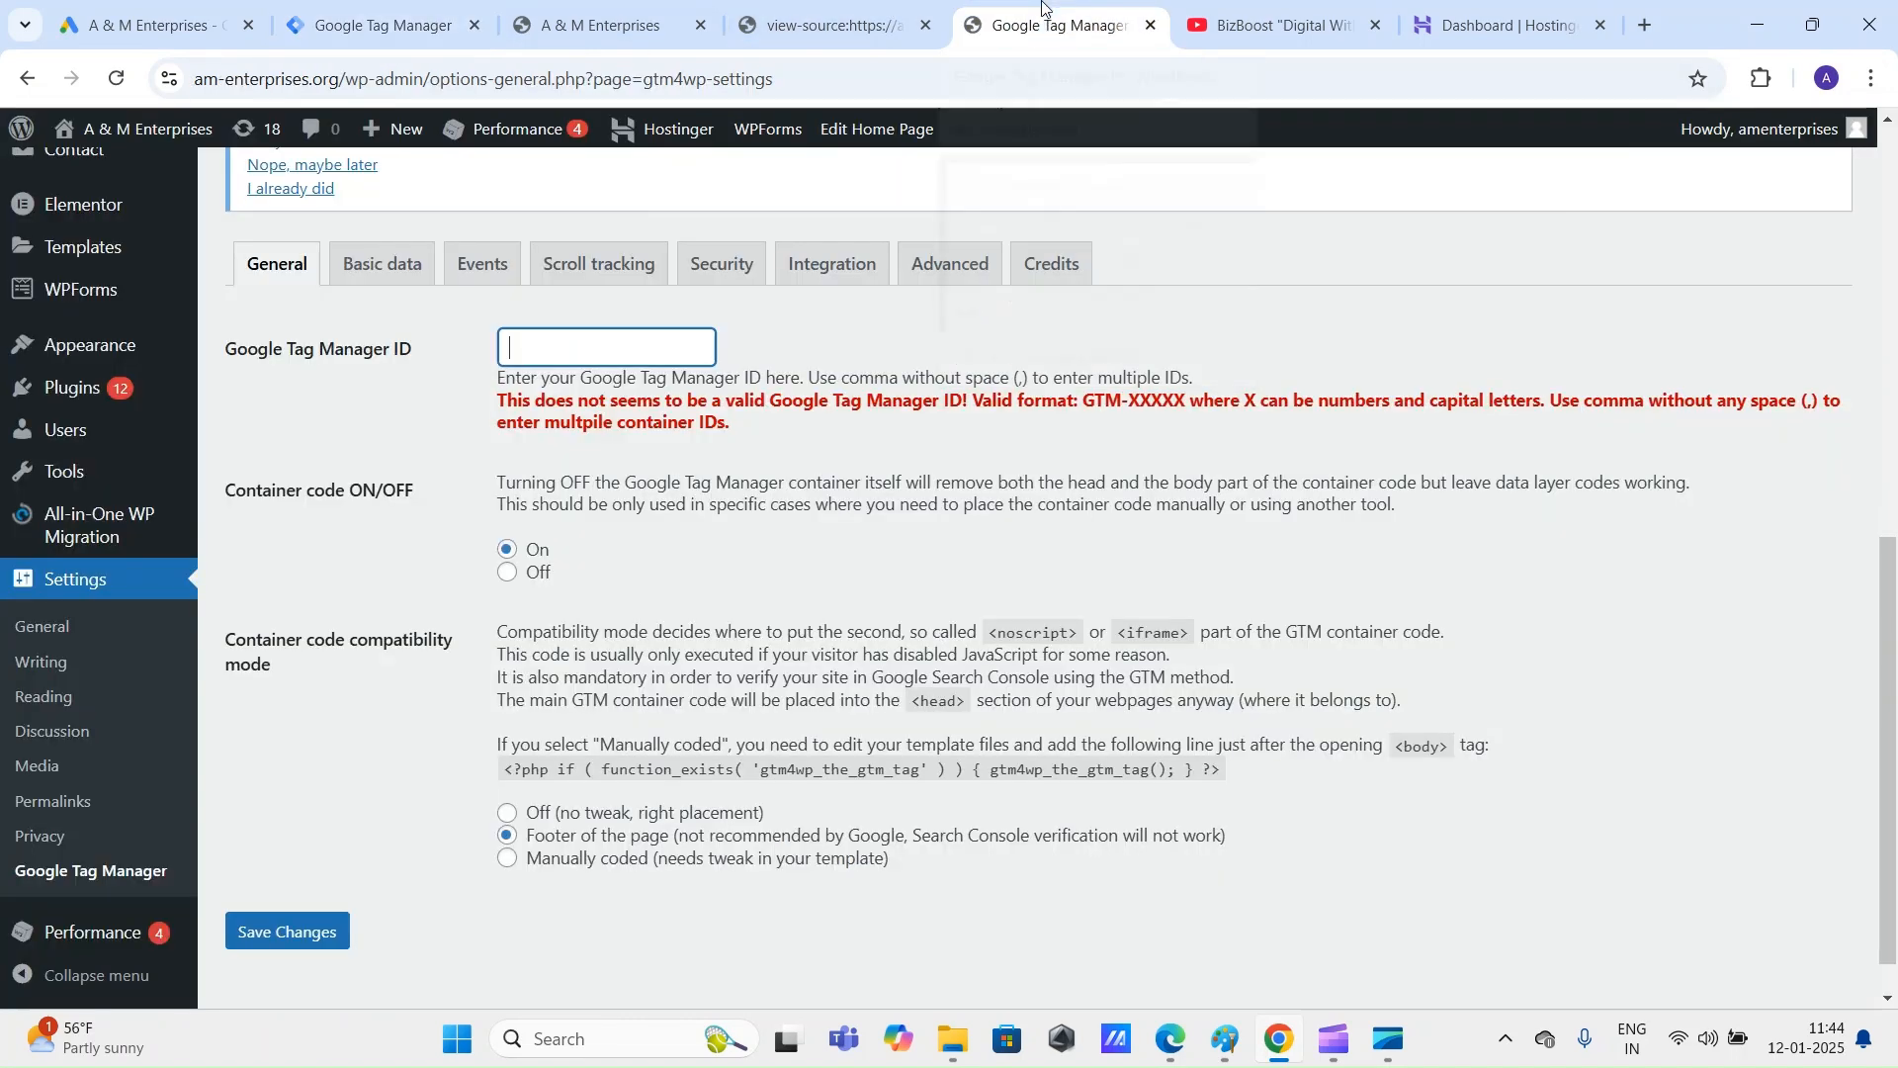
text(GTM-WT3ZWJNT)
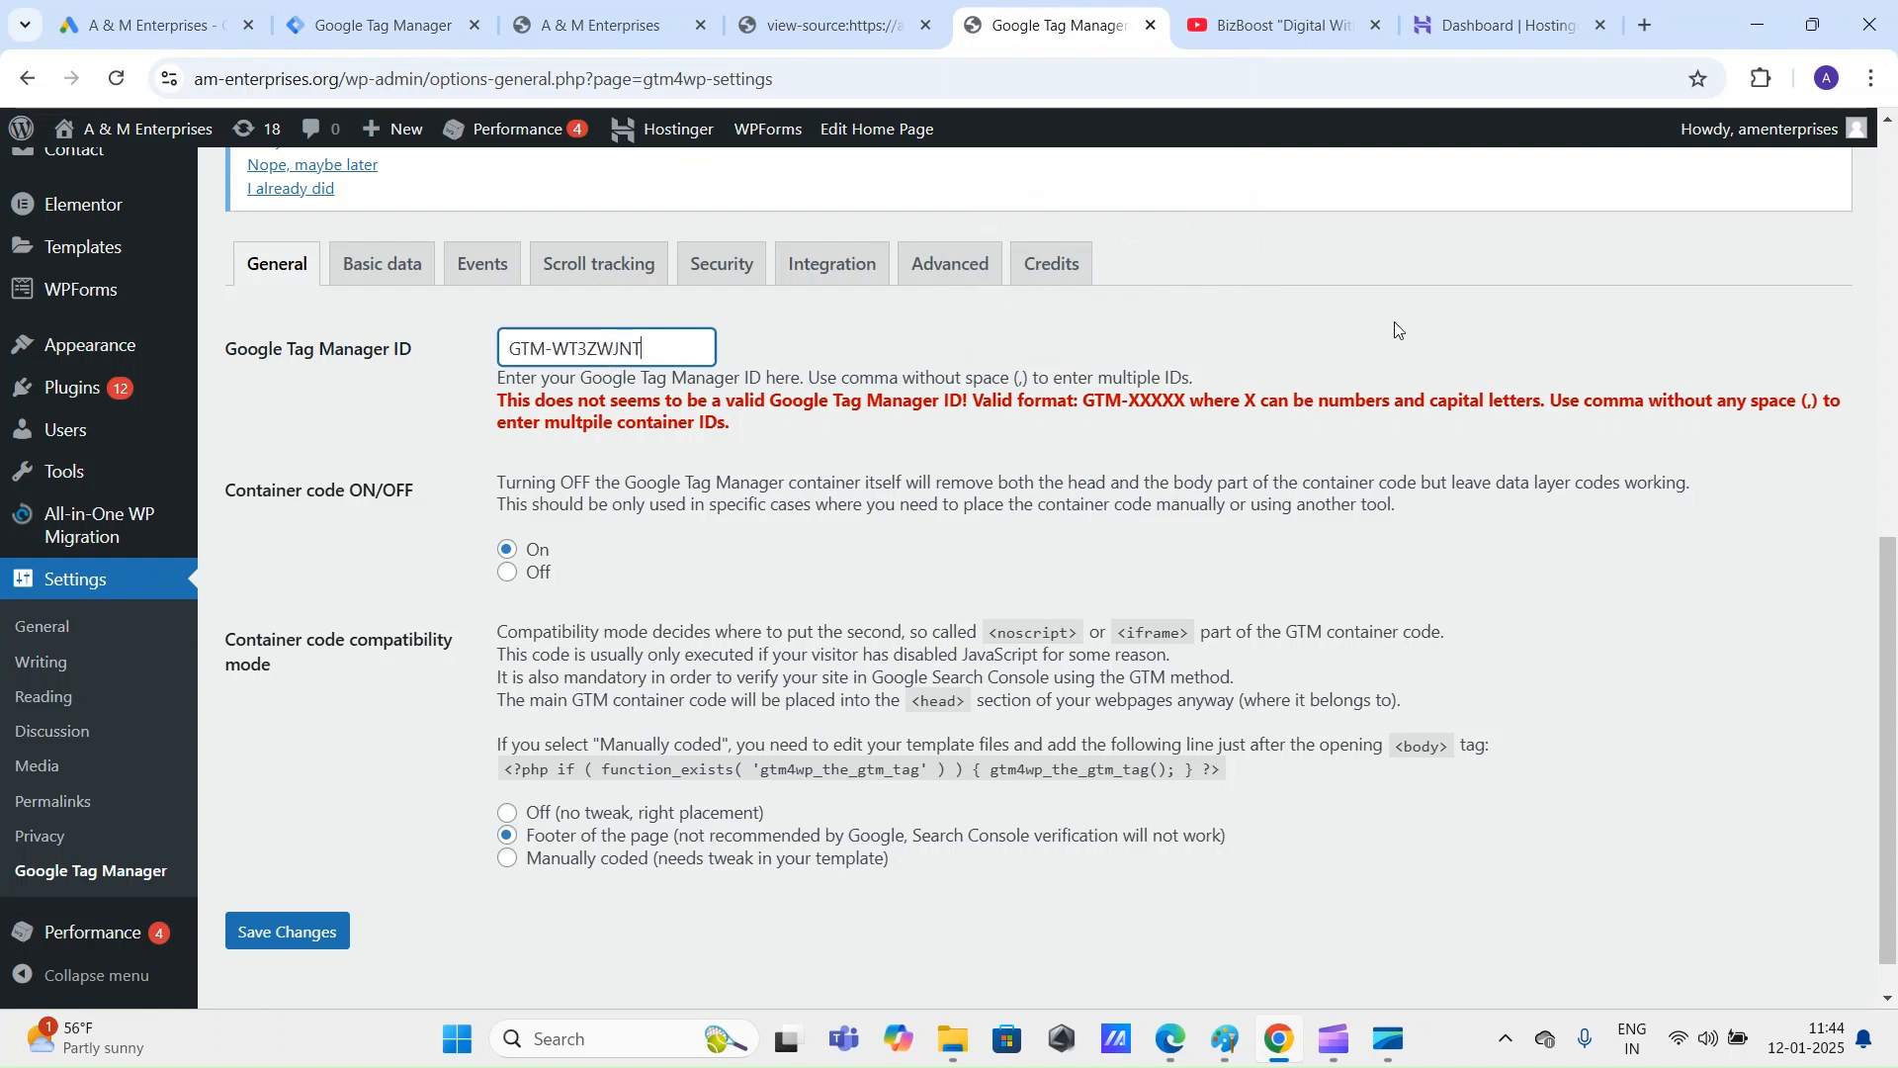
click(1578, 295)
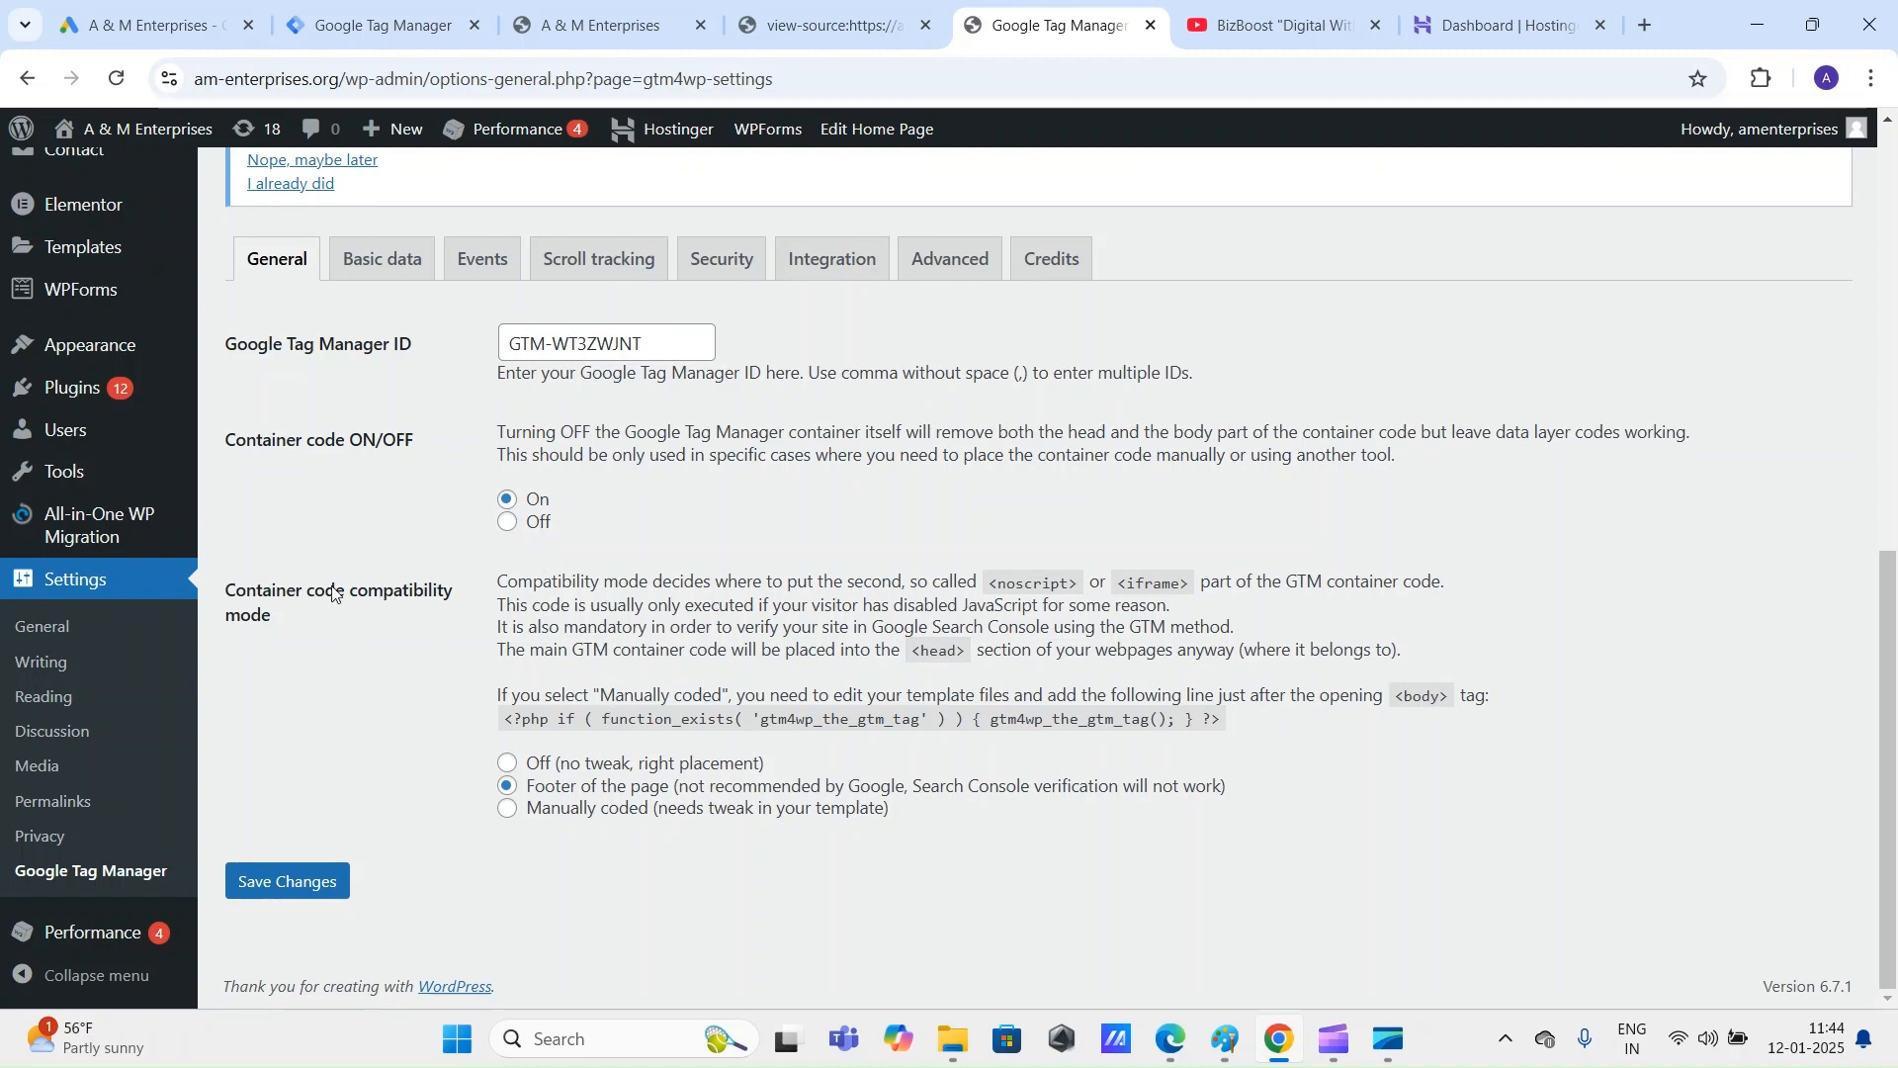
Step: Review the container code compatibility mode options in the plugin's general settings
drag(219, 593, 330, 621)
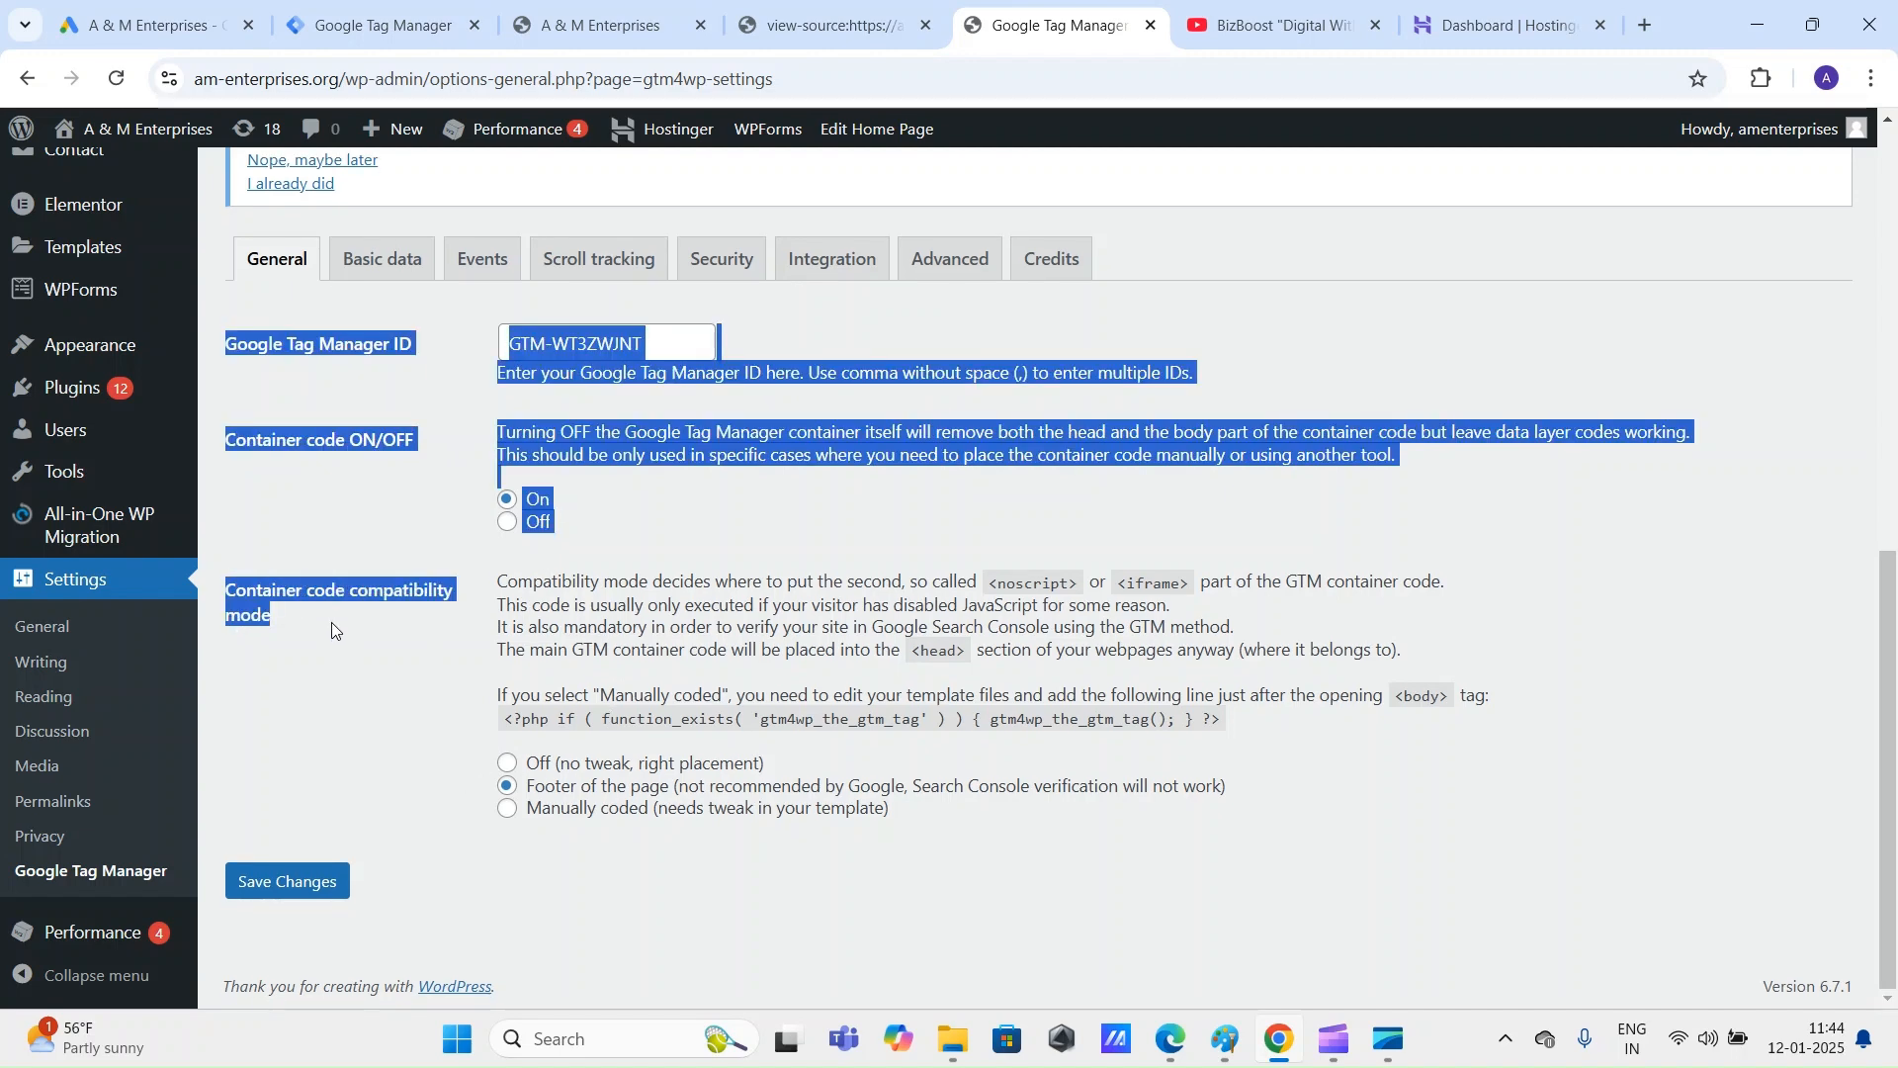
click(330, 621)
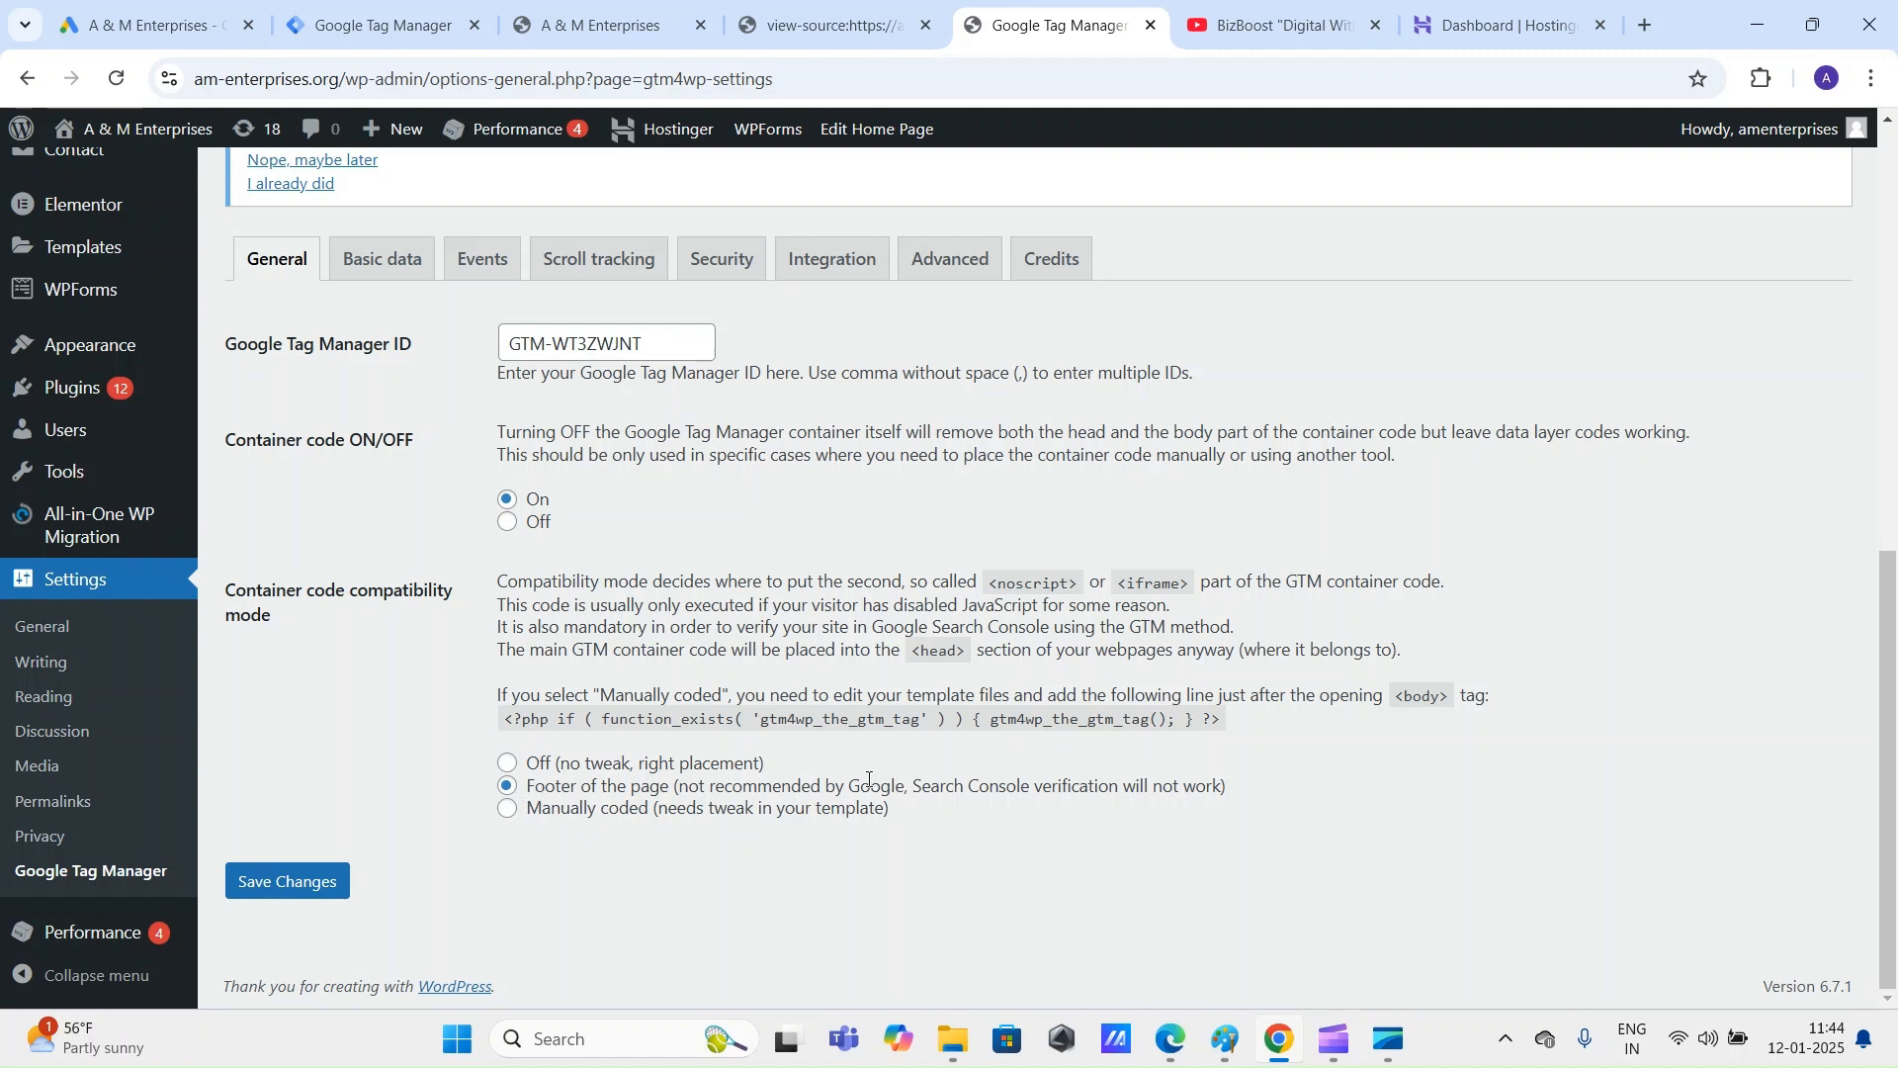
scroll(868, 779, up, 5)
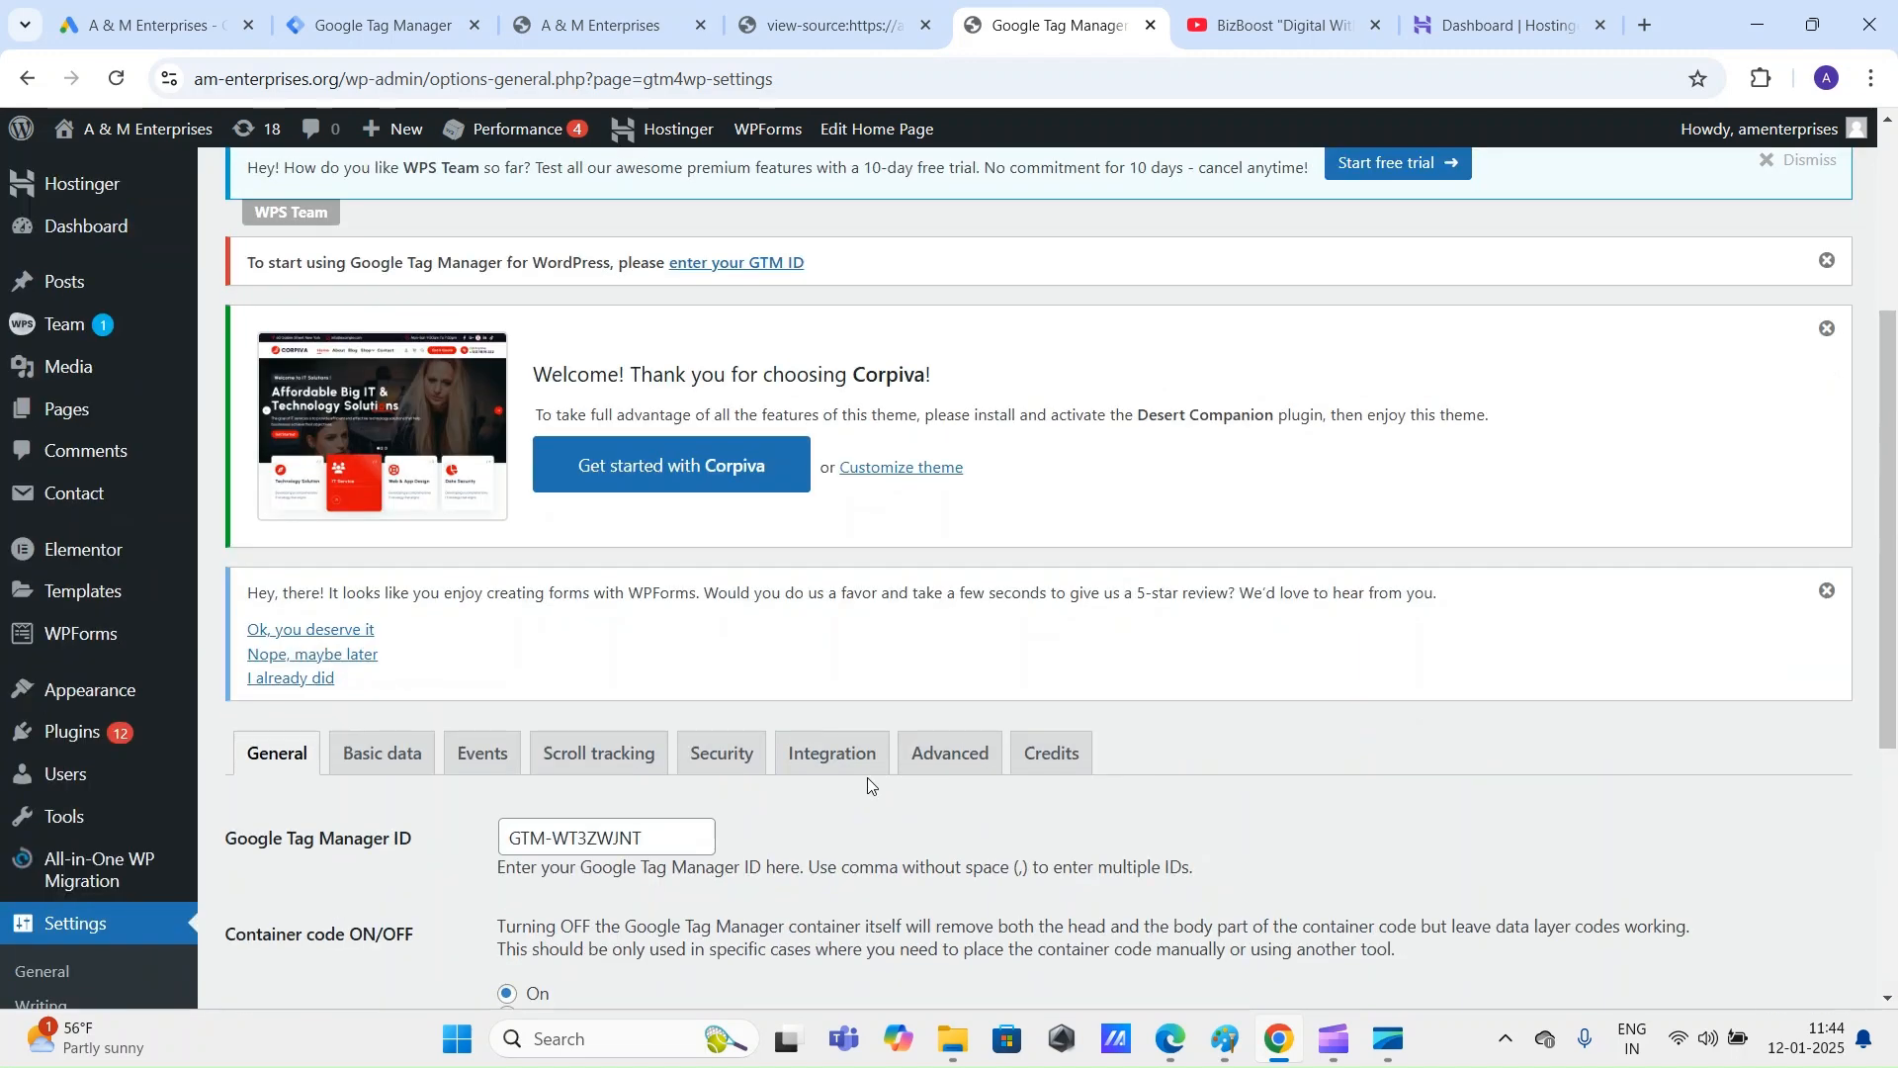
Step: Enable the form fill, new user registration and user logged in events in the GTM4WP plugin's event settings
scroll(868, 779, down, 5)
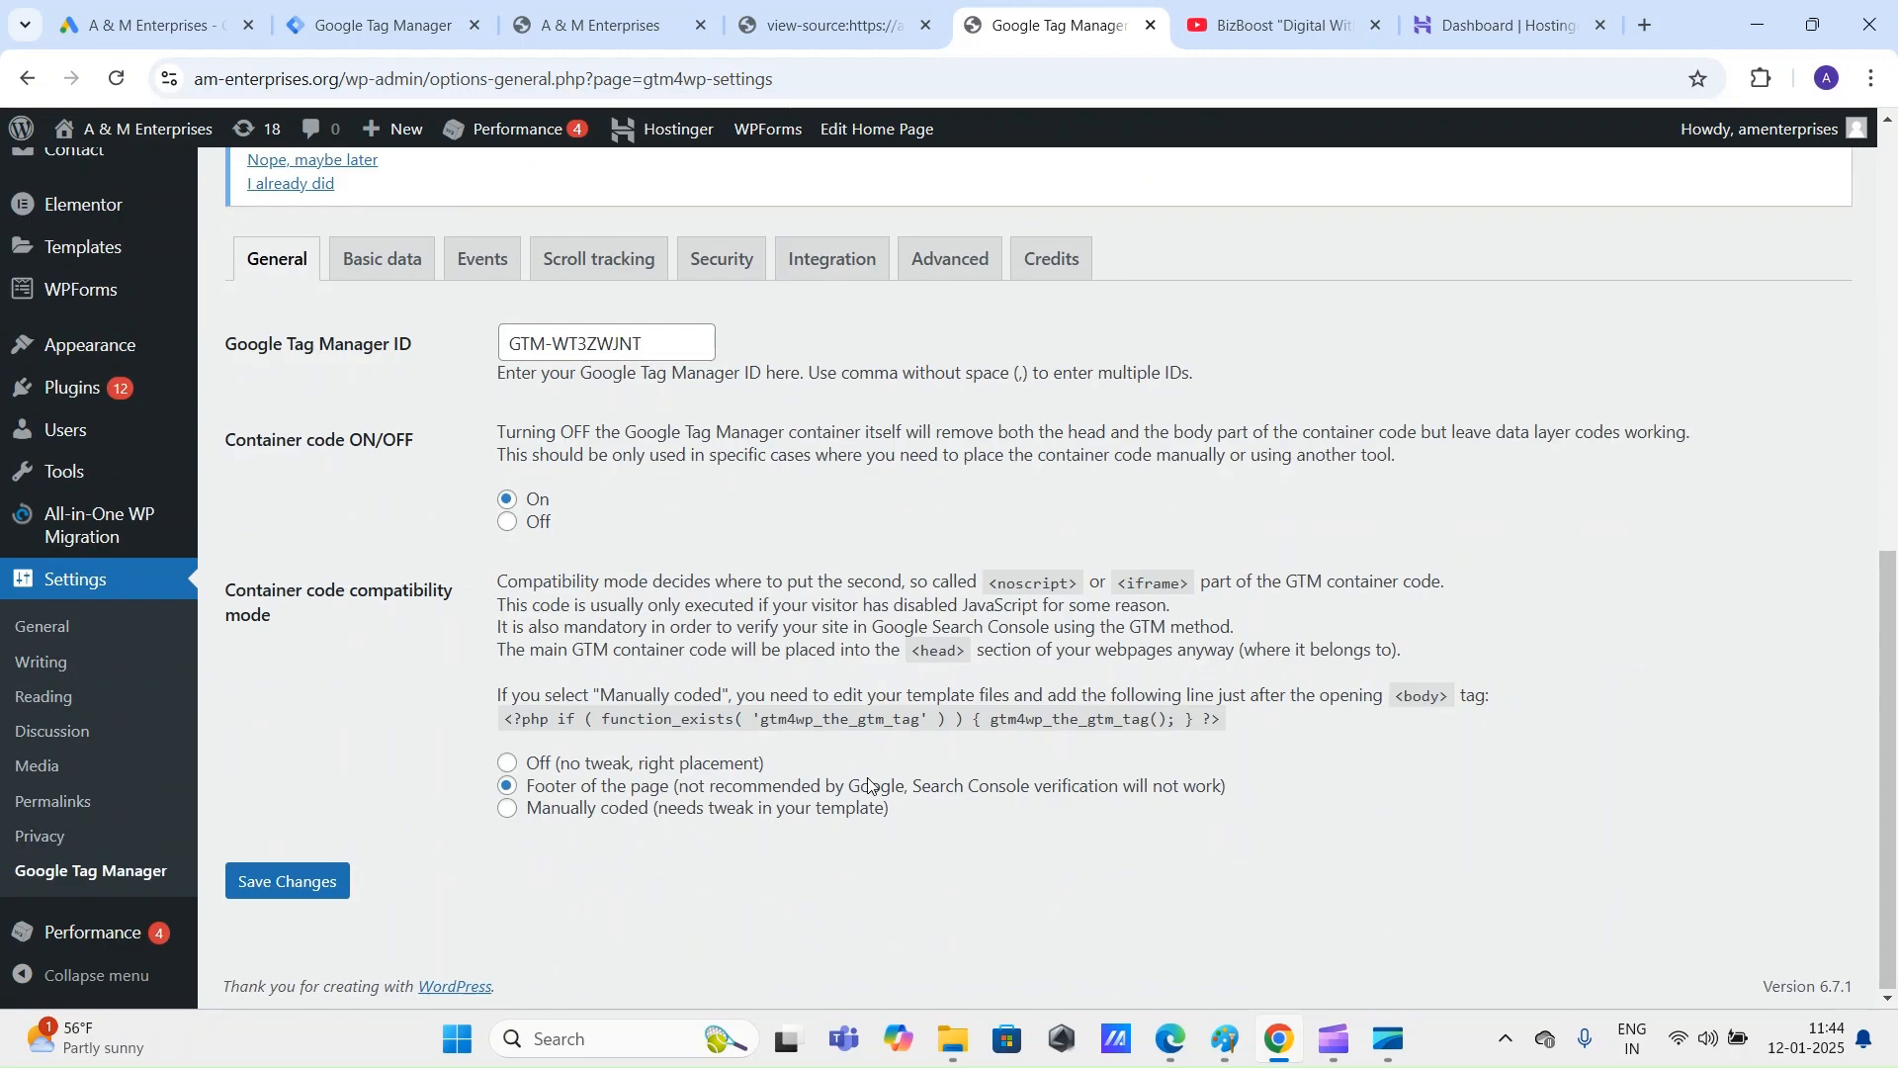
click(397, 269)
click(488, 269)
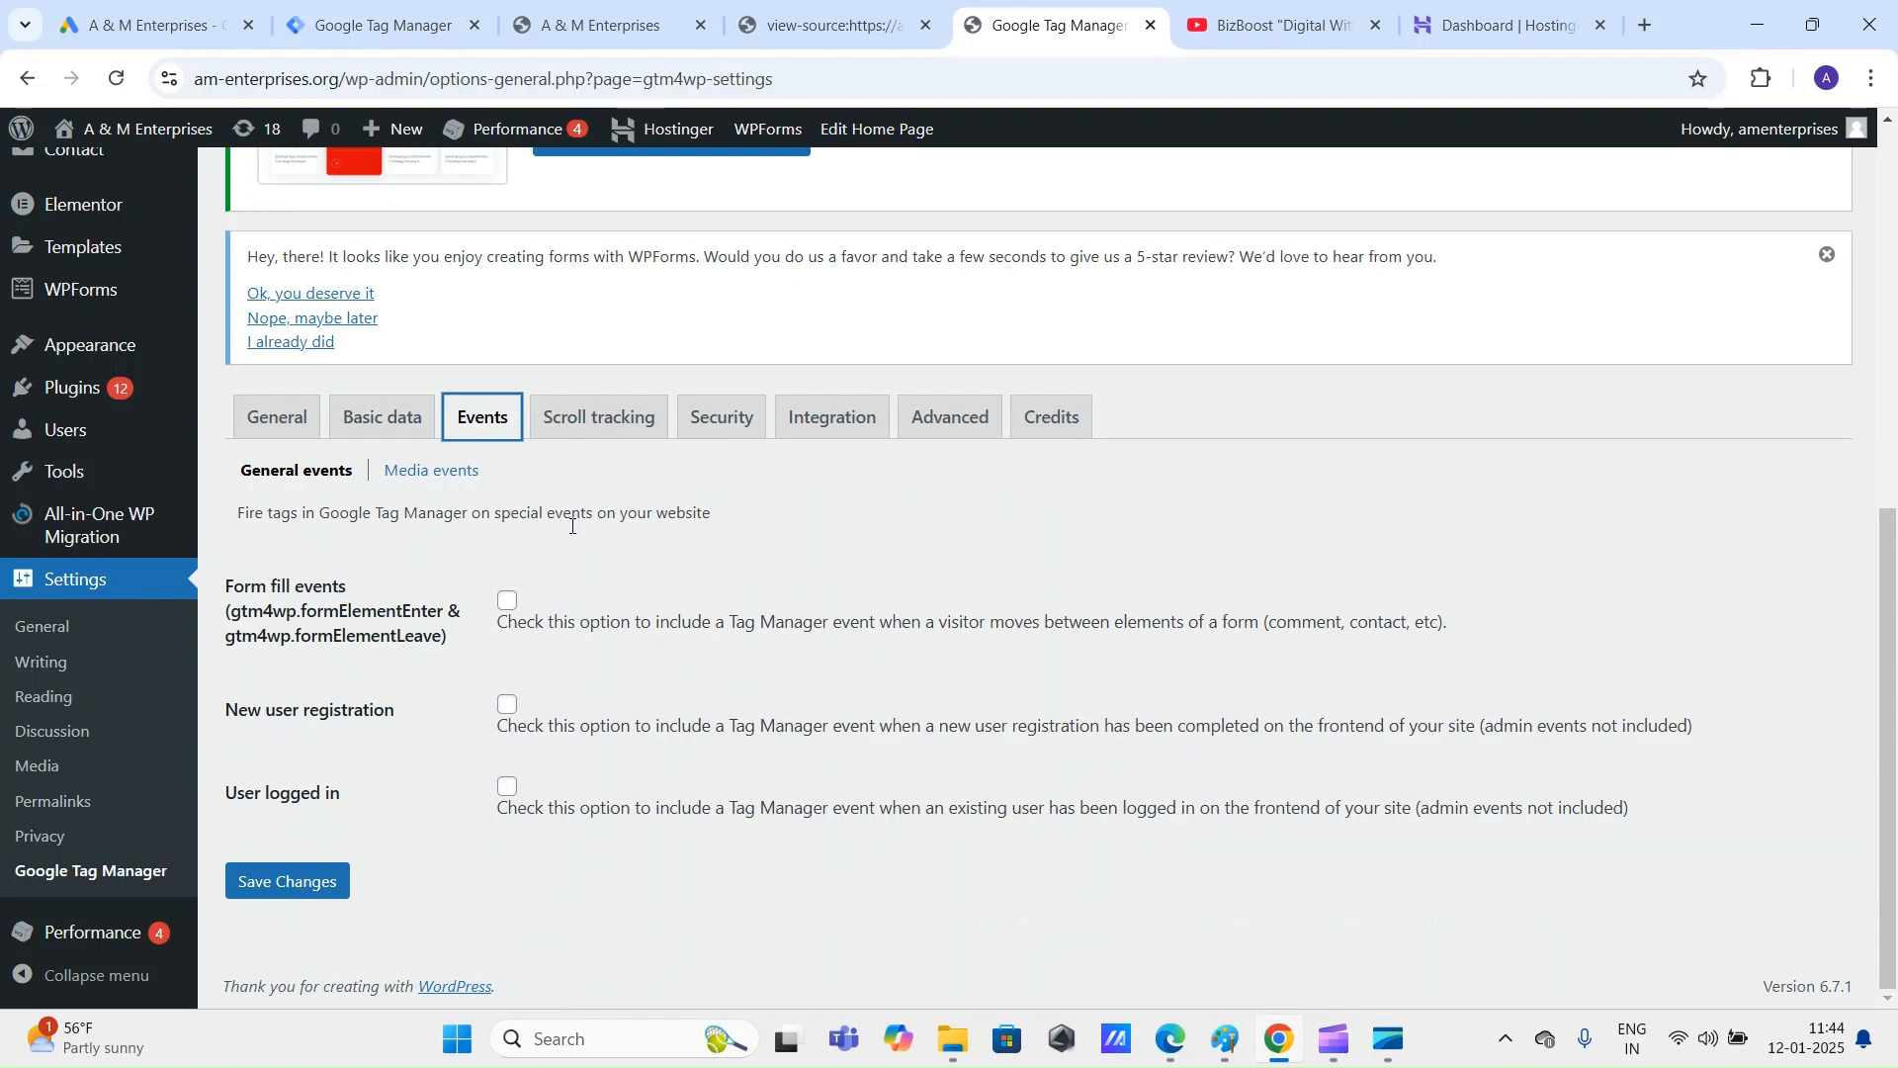
click(507, 600)
click(507, 704)
click(506, 783)
Step: Enable the scroll tracker script and its debug mode in the plugin's scroll tracking settings
click(611, 437)
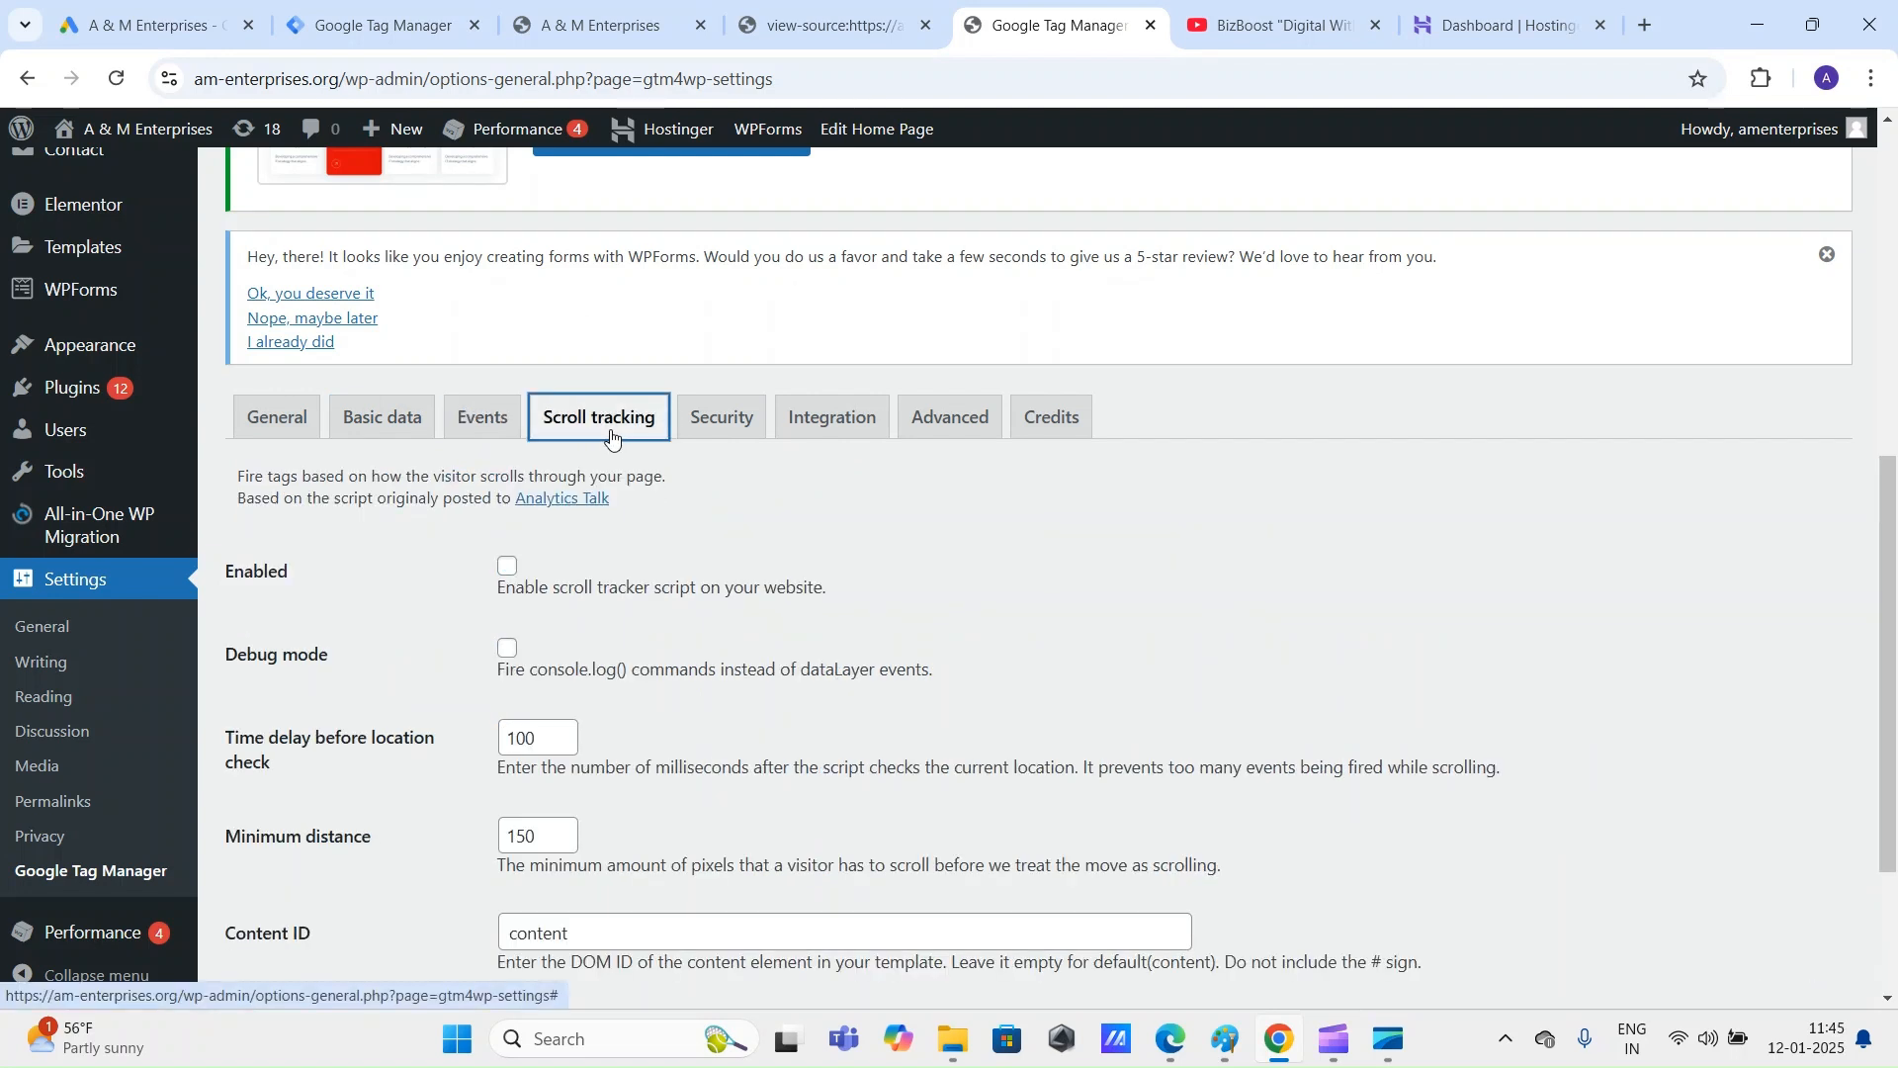
scroll(620, 482, down, 3)
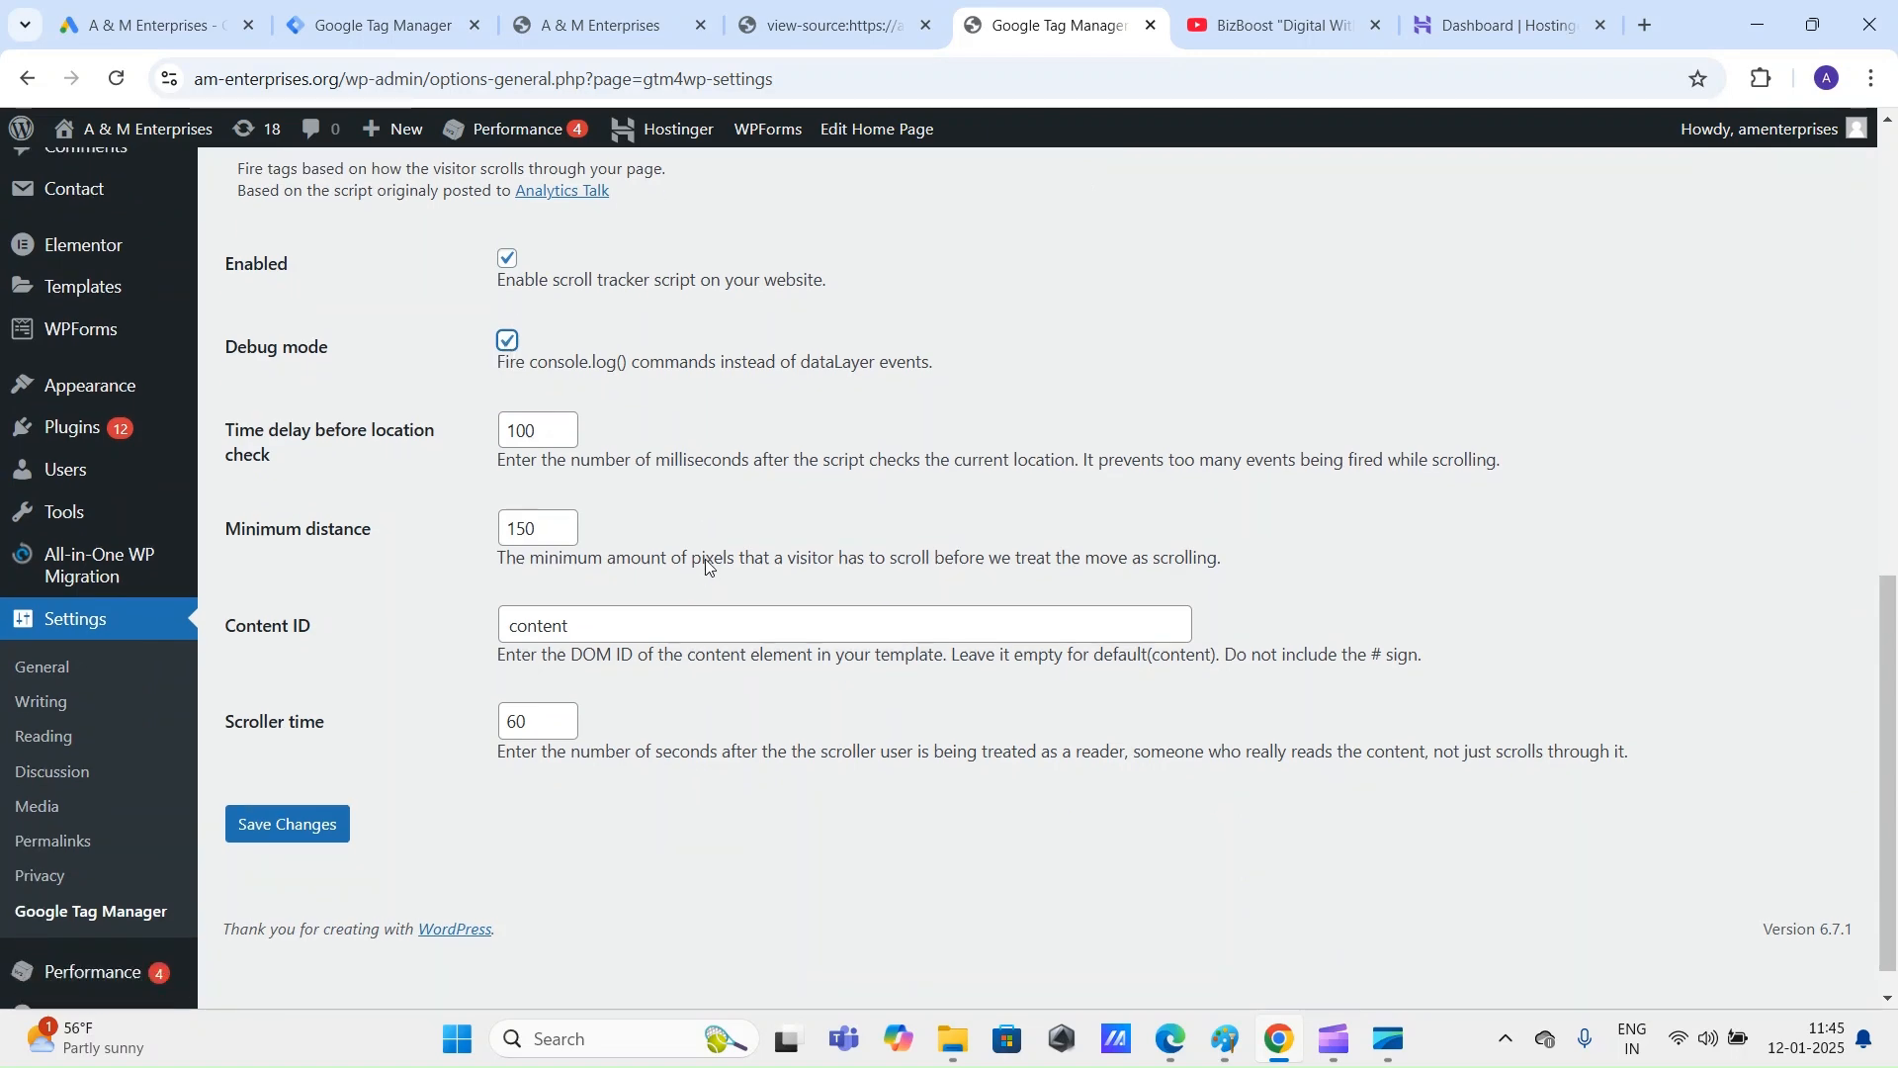
scroll(703, 559, up, 7)
scroll(994, 803, down, 3)
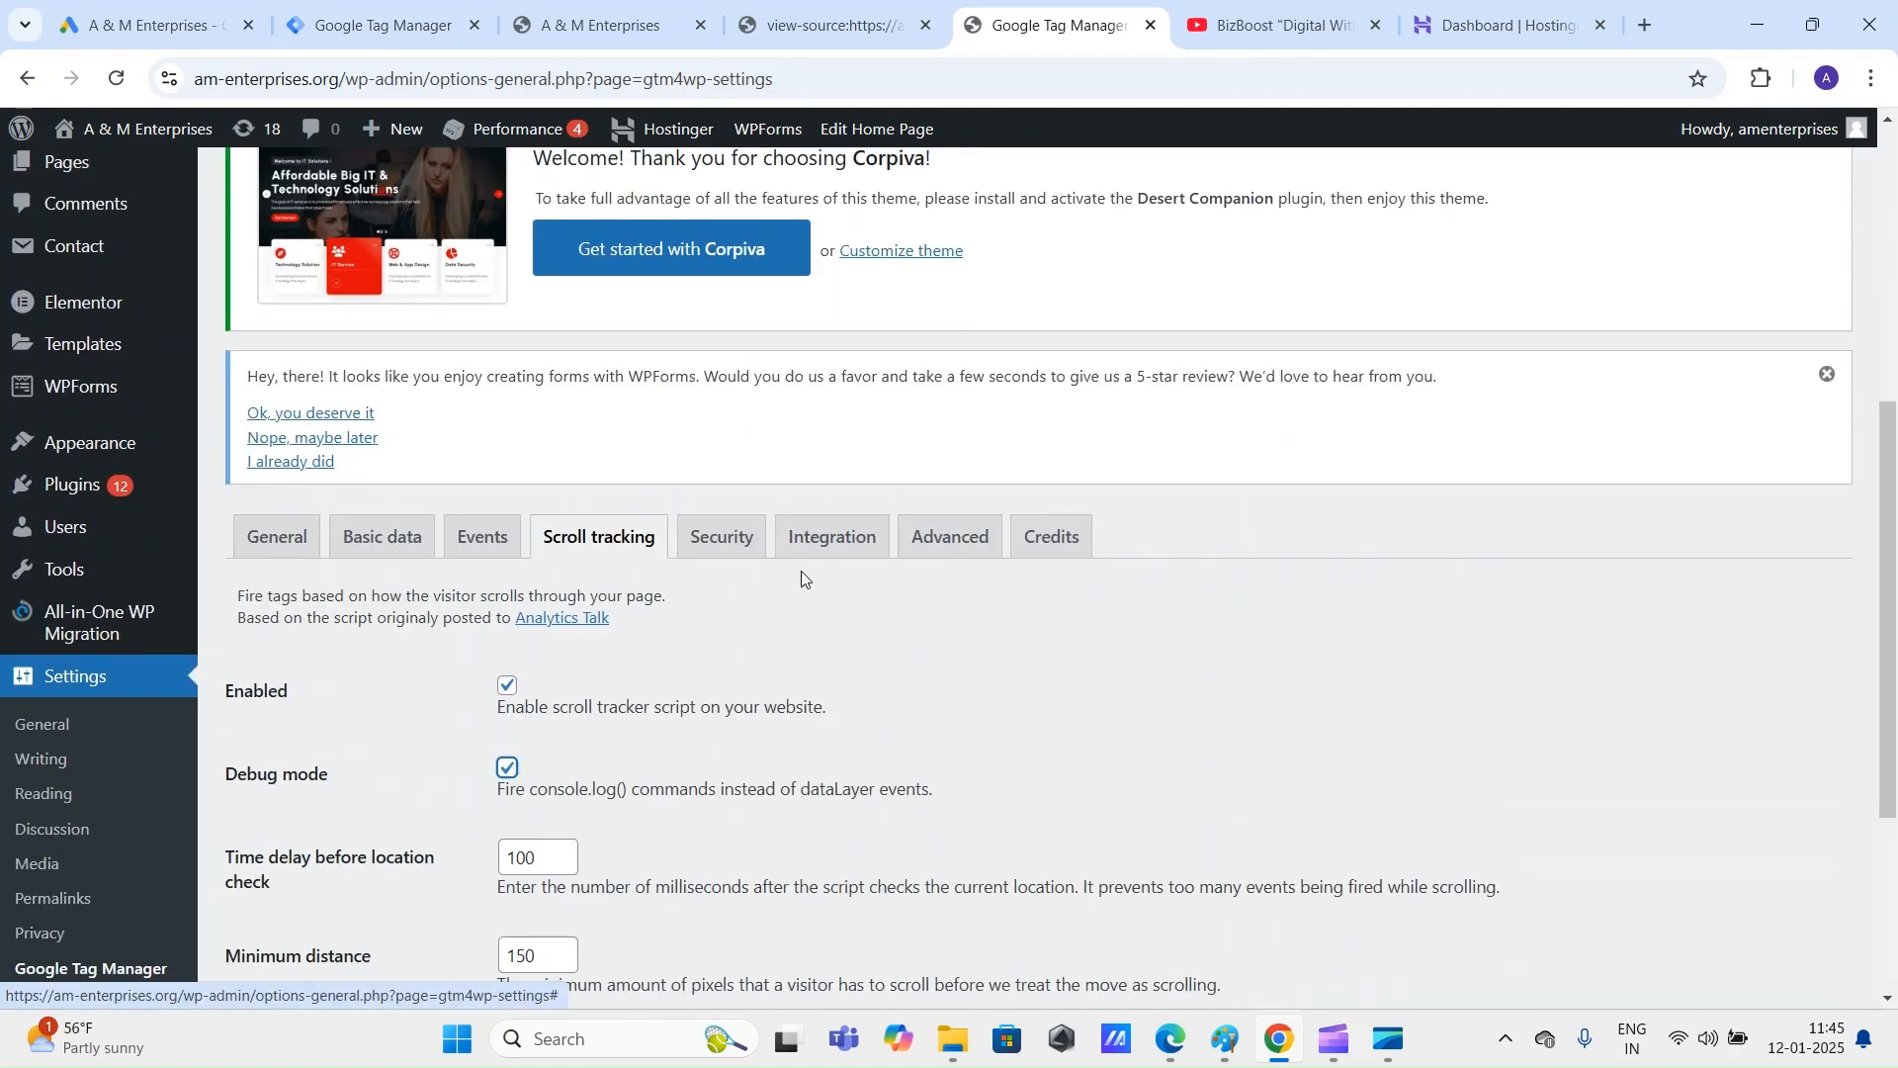
Step: Look through the plugin's security, integration, advanced and credits sections, and return to the general settings
click(729, 538)
scroll(1039, 542, down, 3)
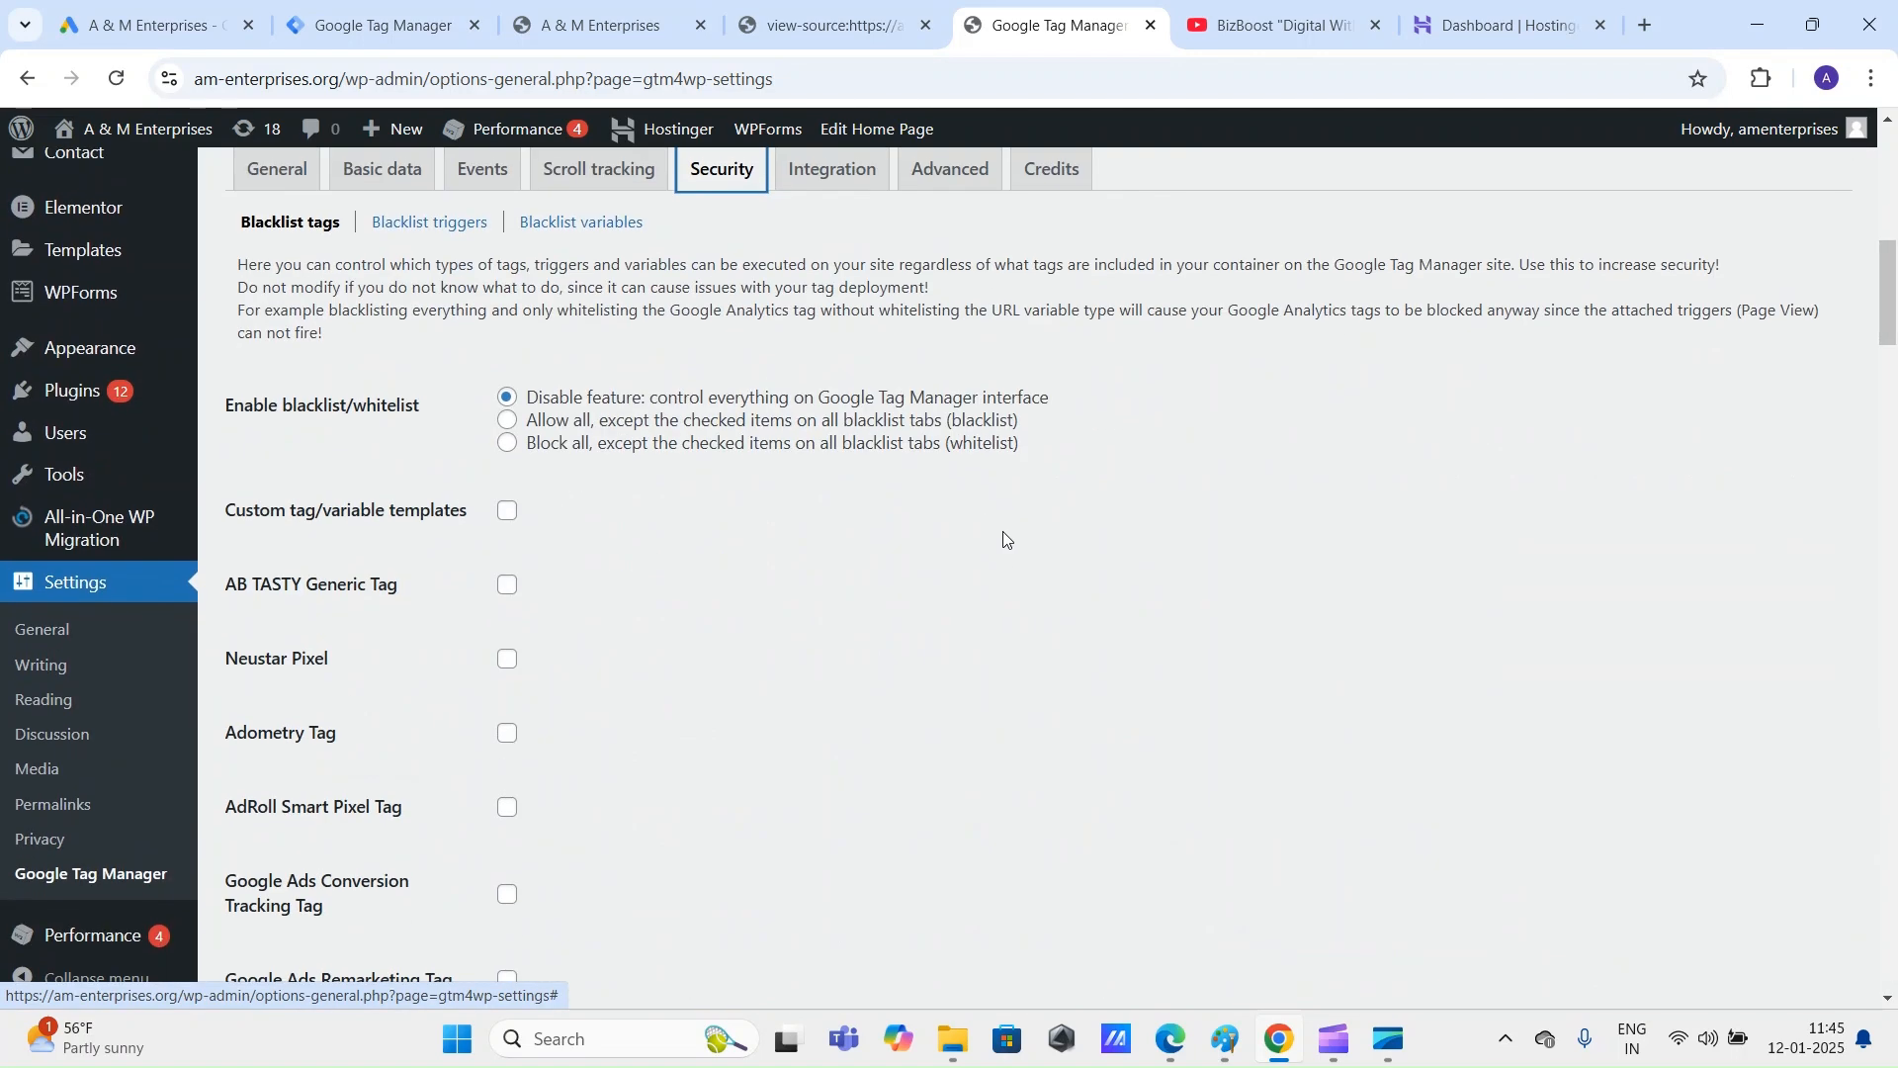
scroll(1001, 534, up, 1)
click(833, 413)
click(982, 415)
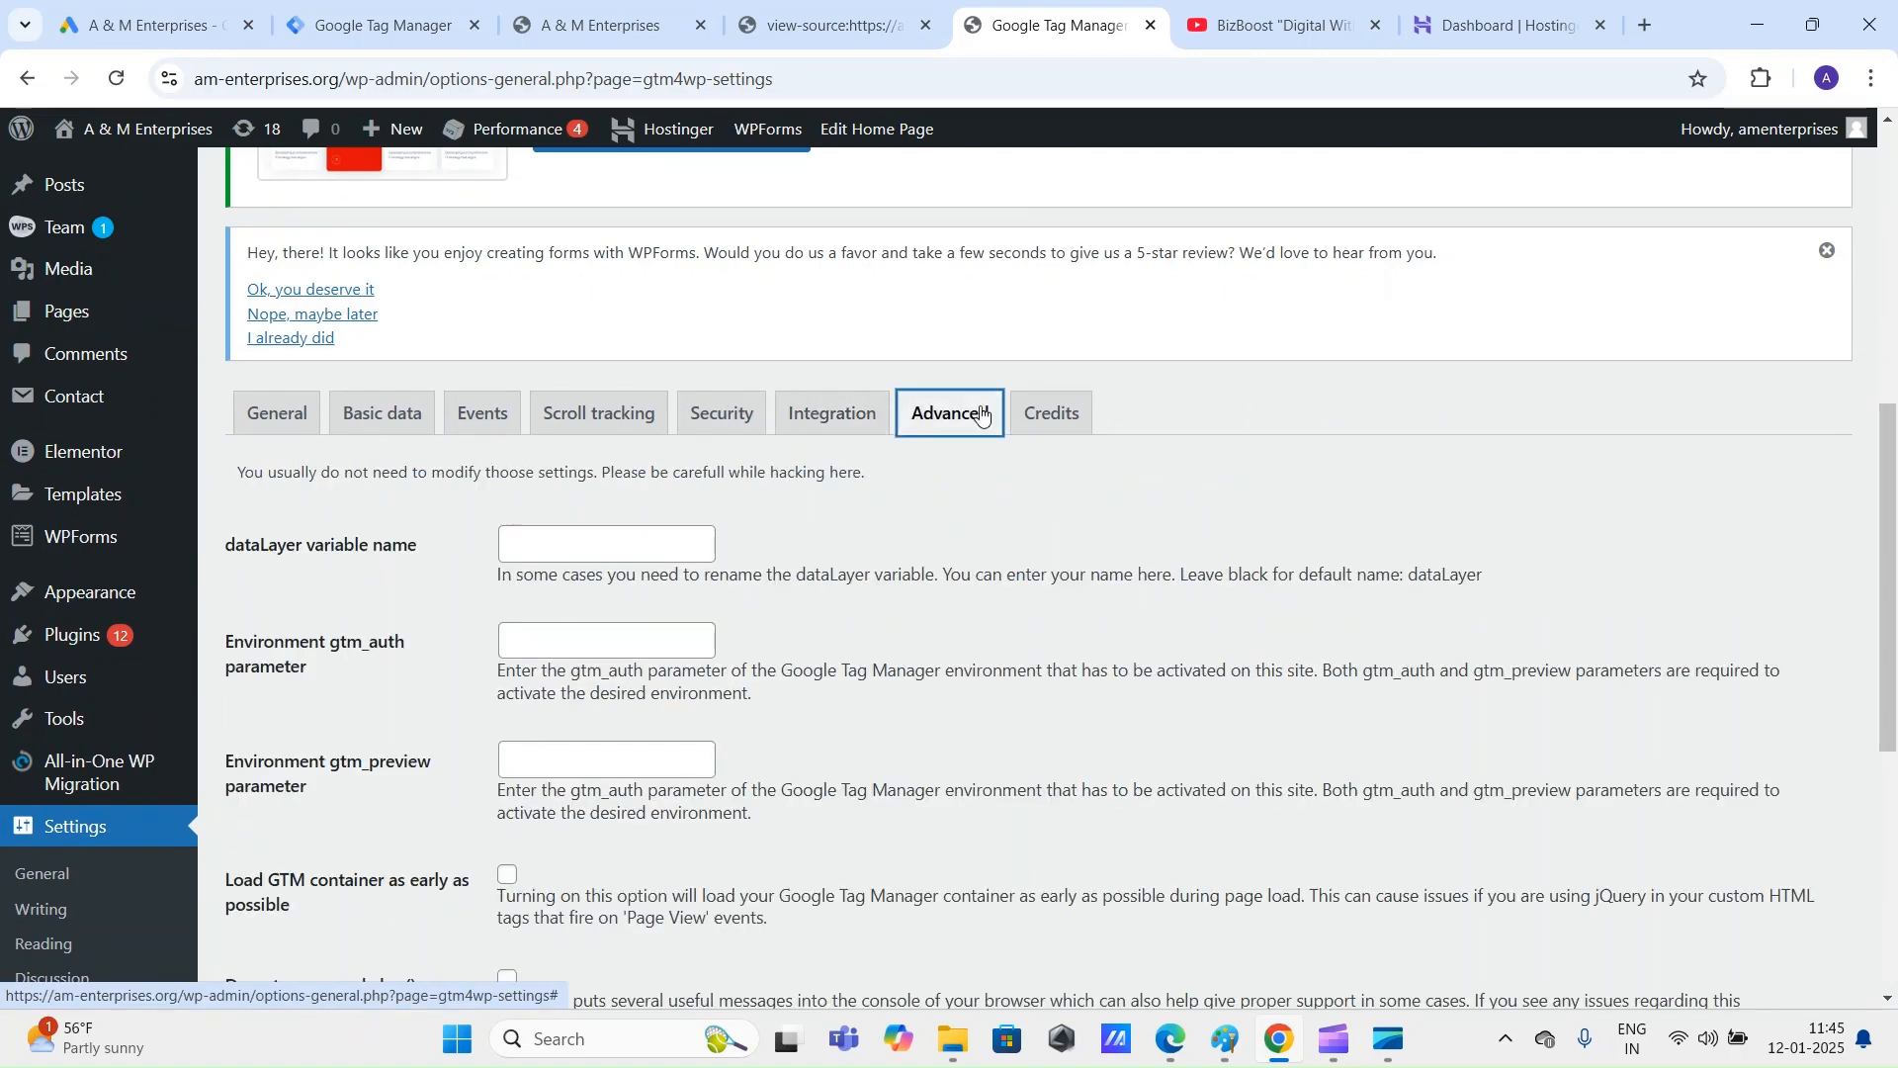
click(1051, 413)
click(287, 415)
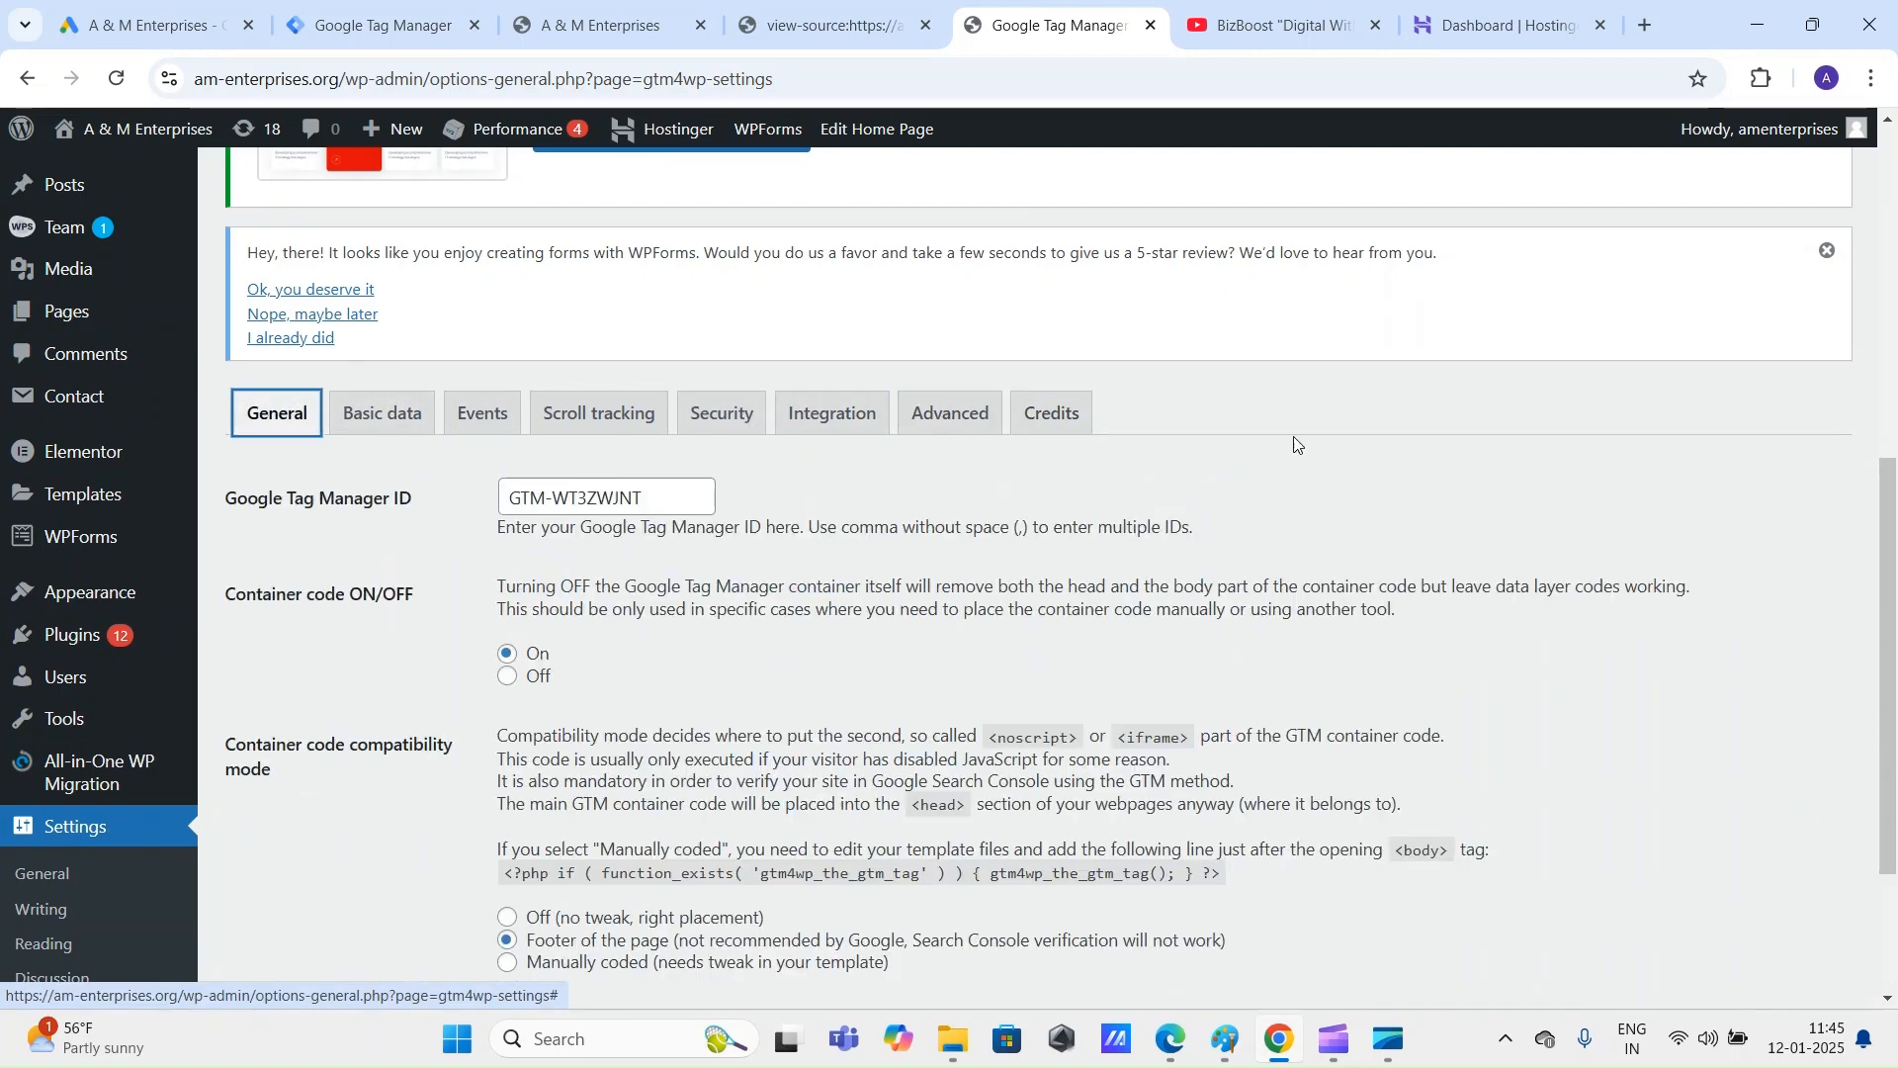
Step: Review the Google Tag Manager ID and the footer placement option in the plugin's general settings
scroll(1060, 435, down, 2)
drag(689, 346, 463, 346)
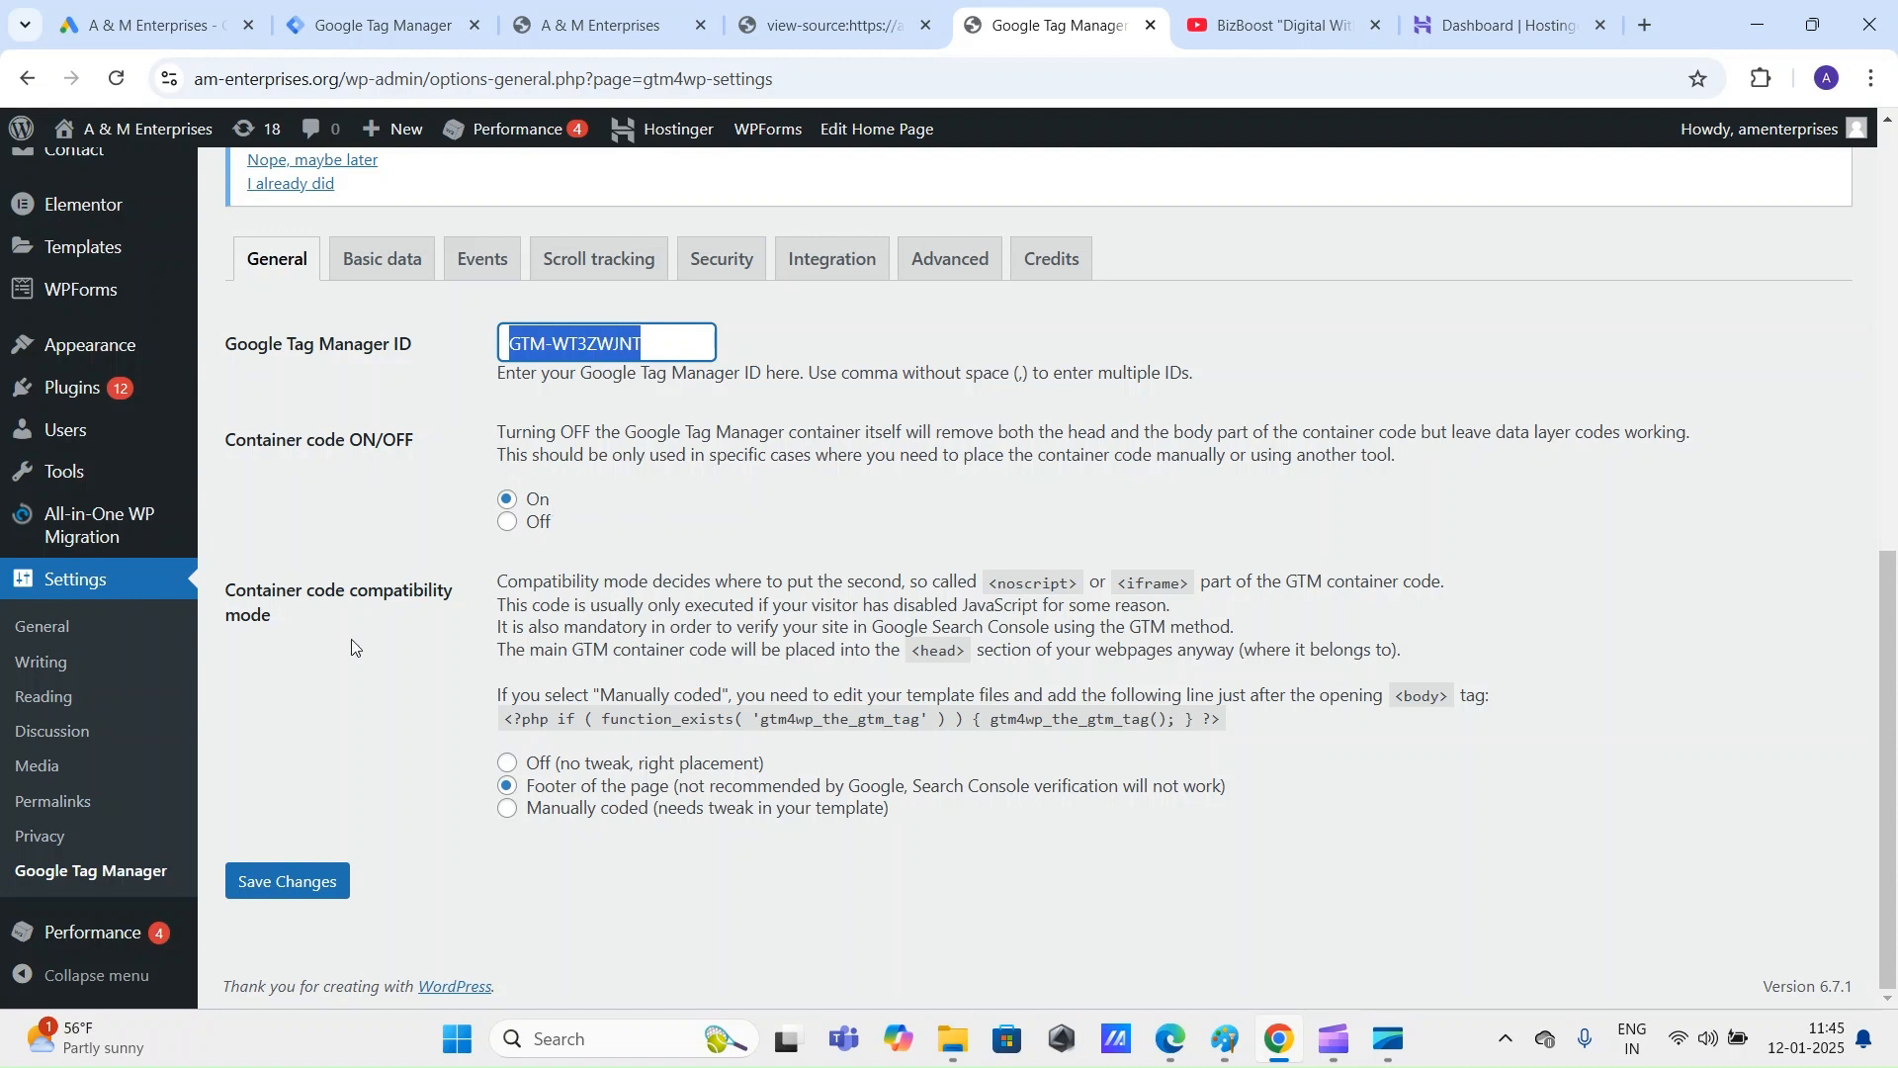
click(304, 702)
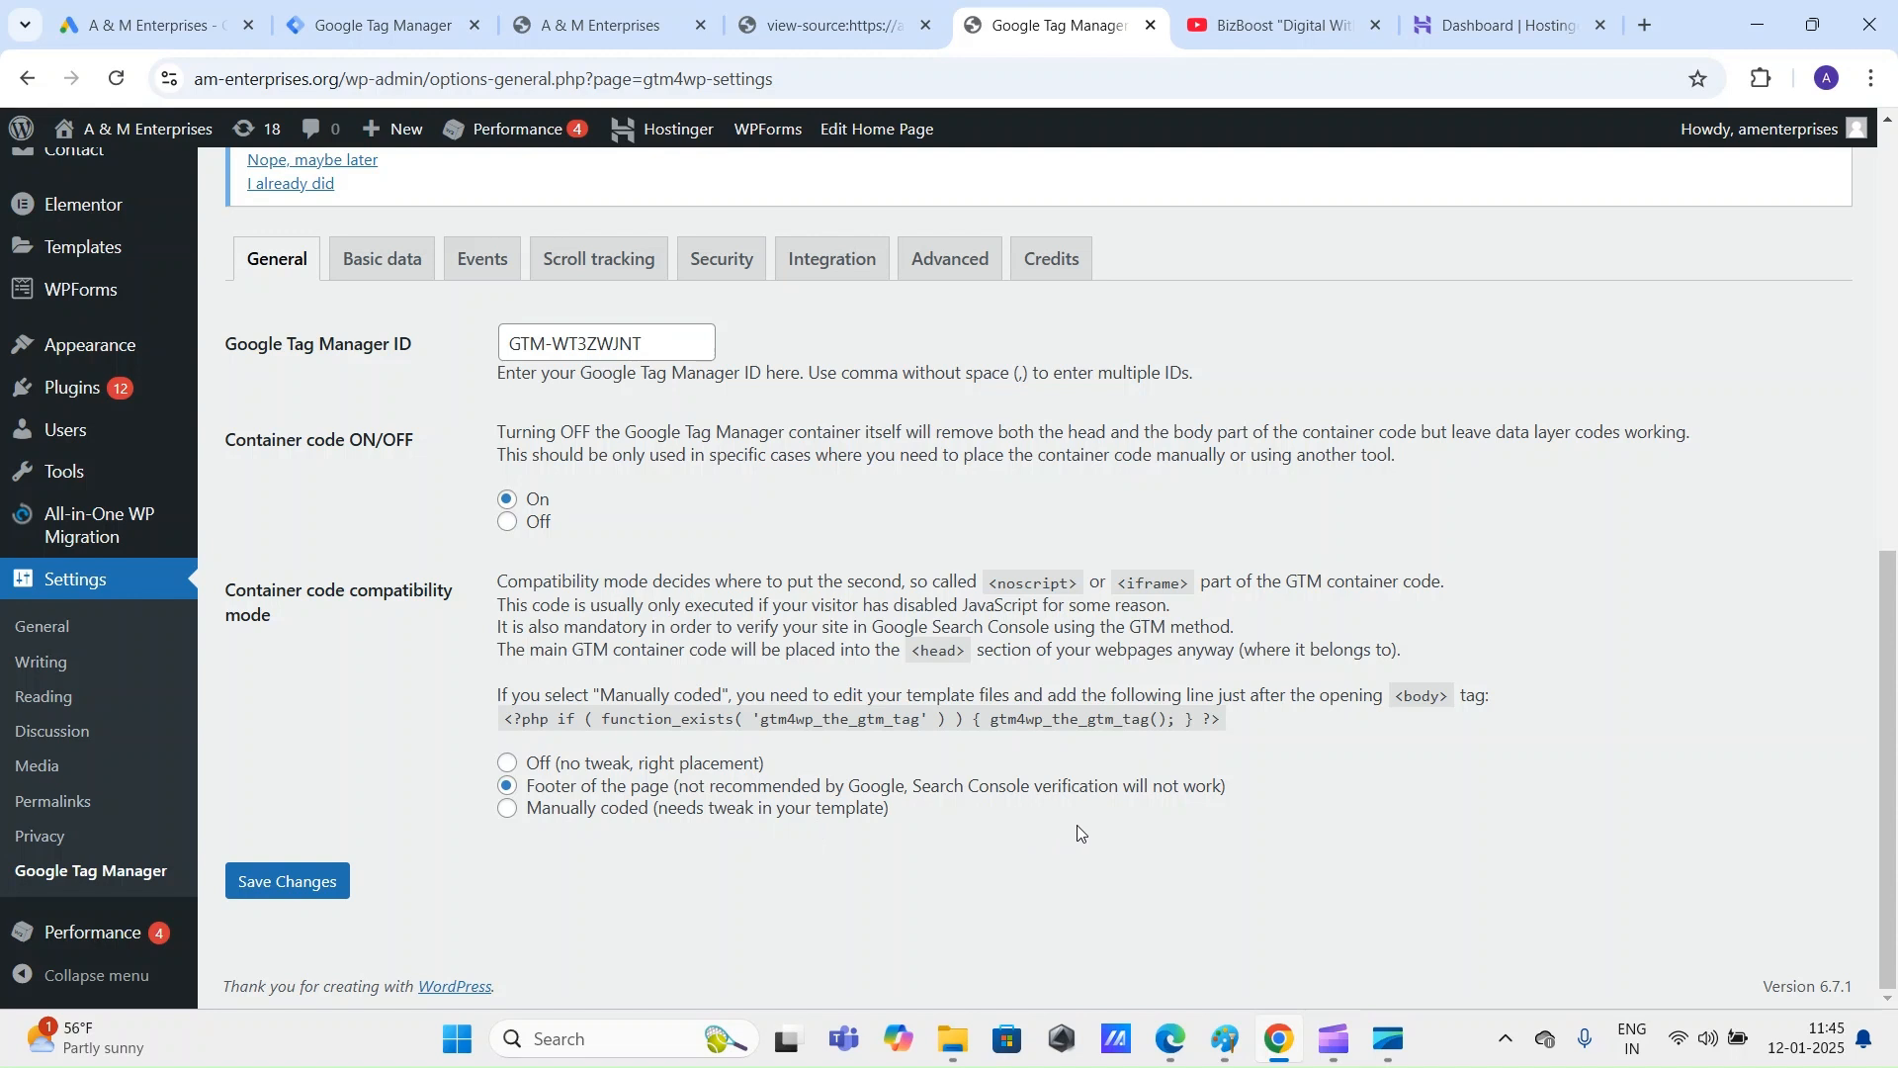
drag(824, 784, 1313, 821)
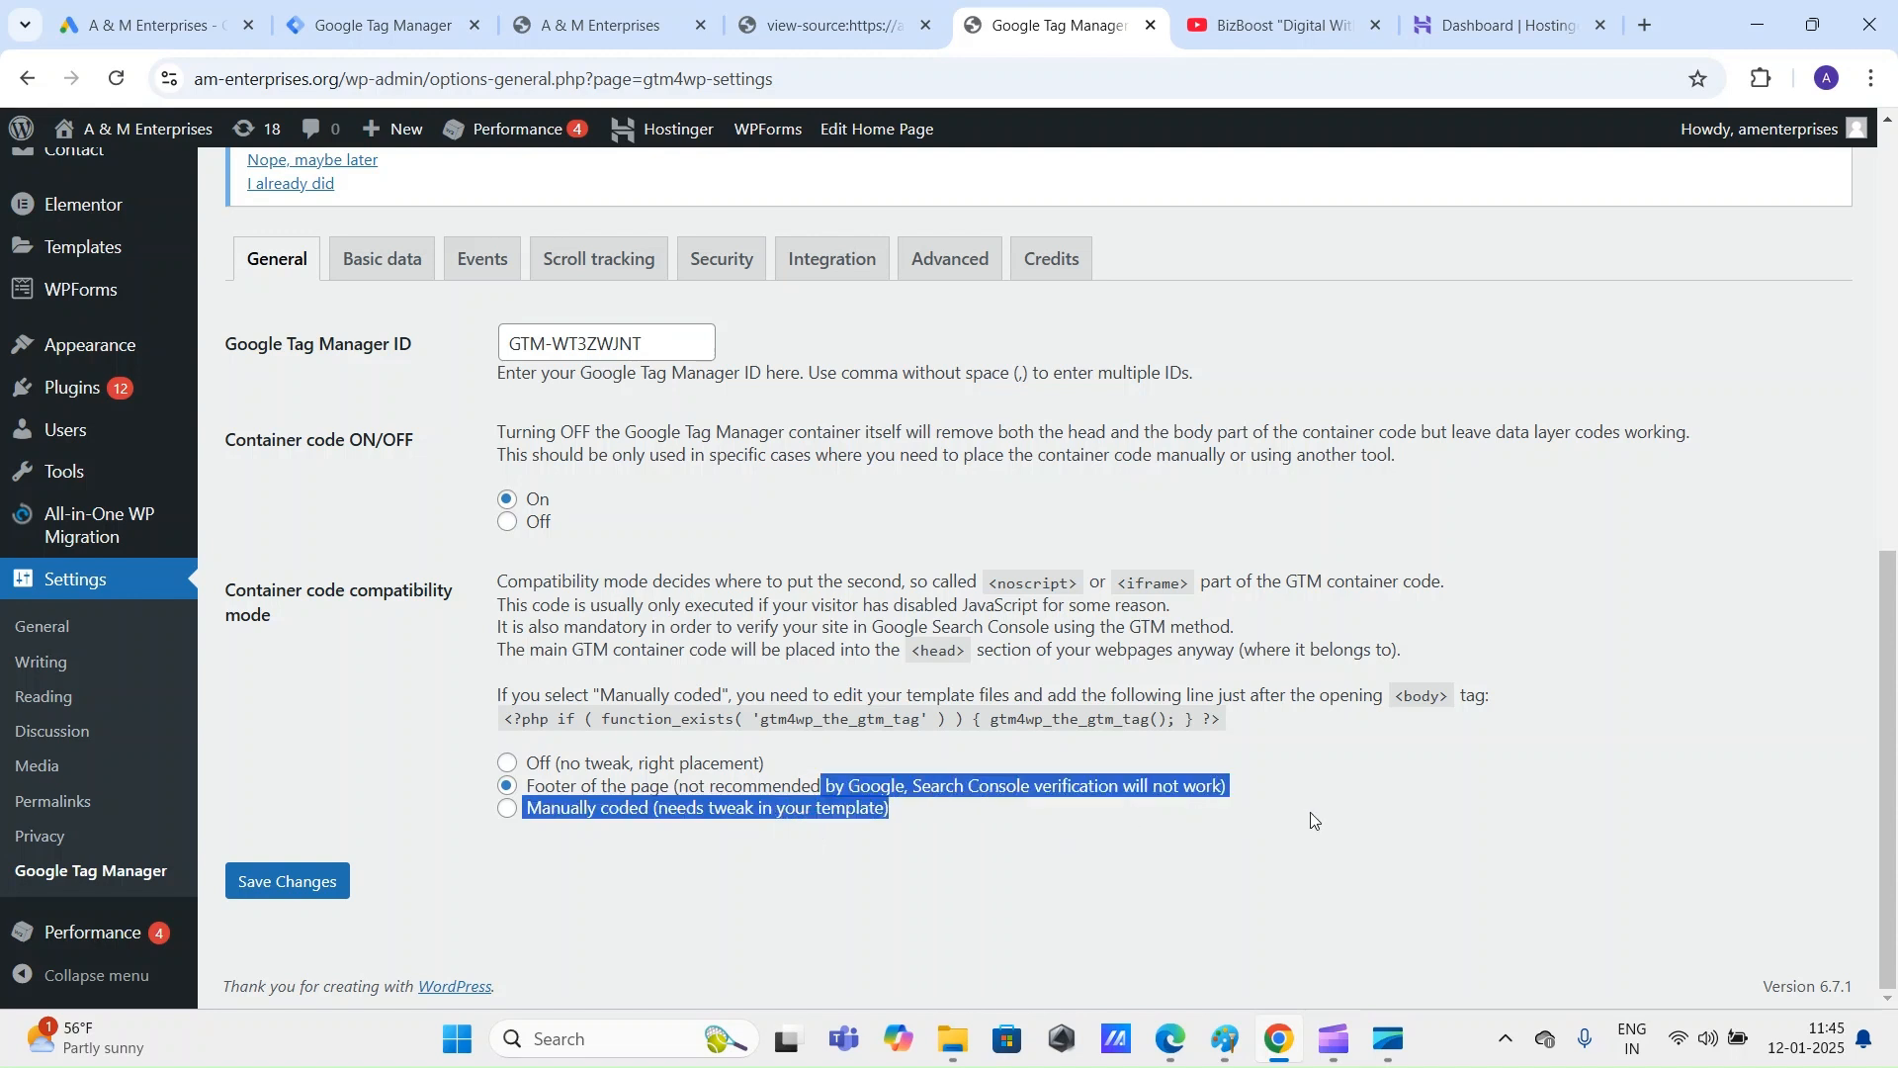
click(1558, 783)
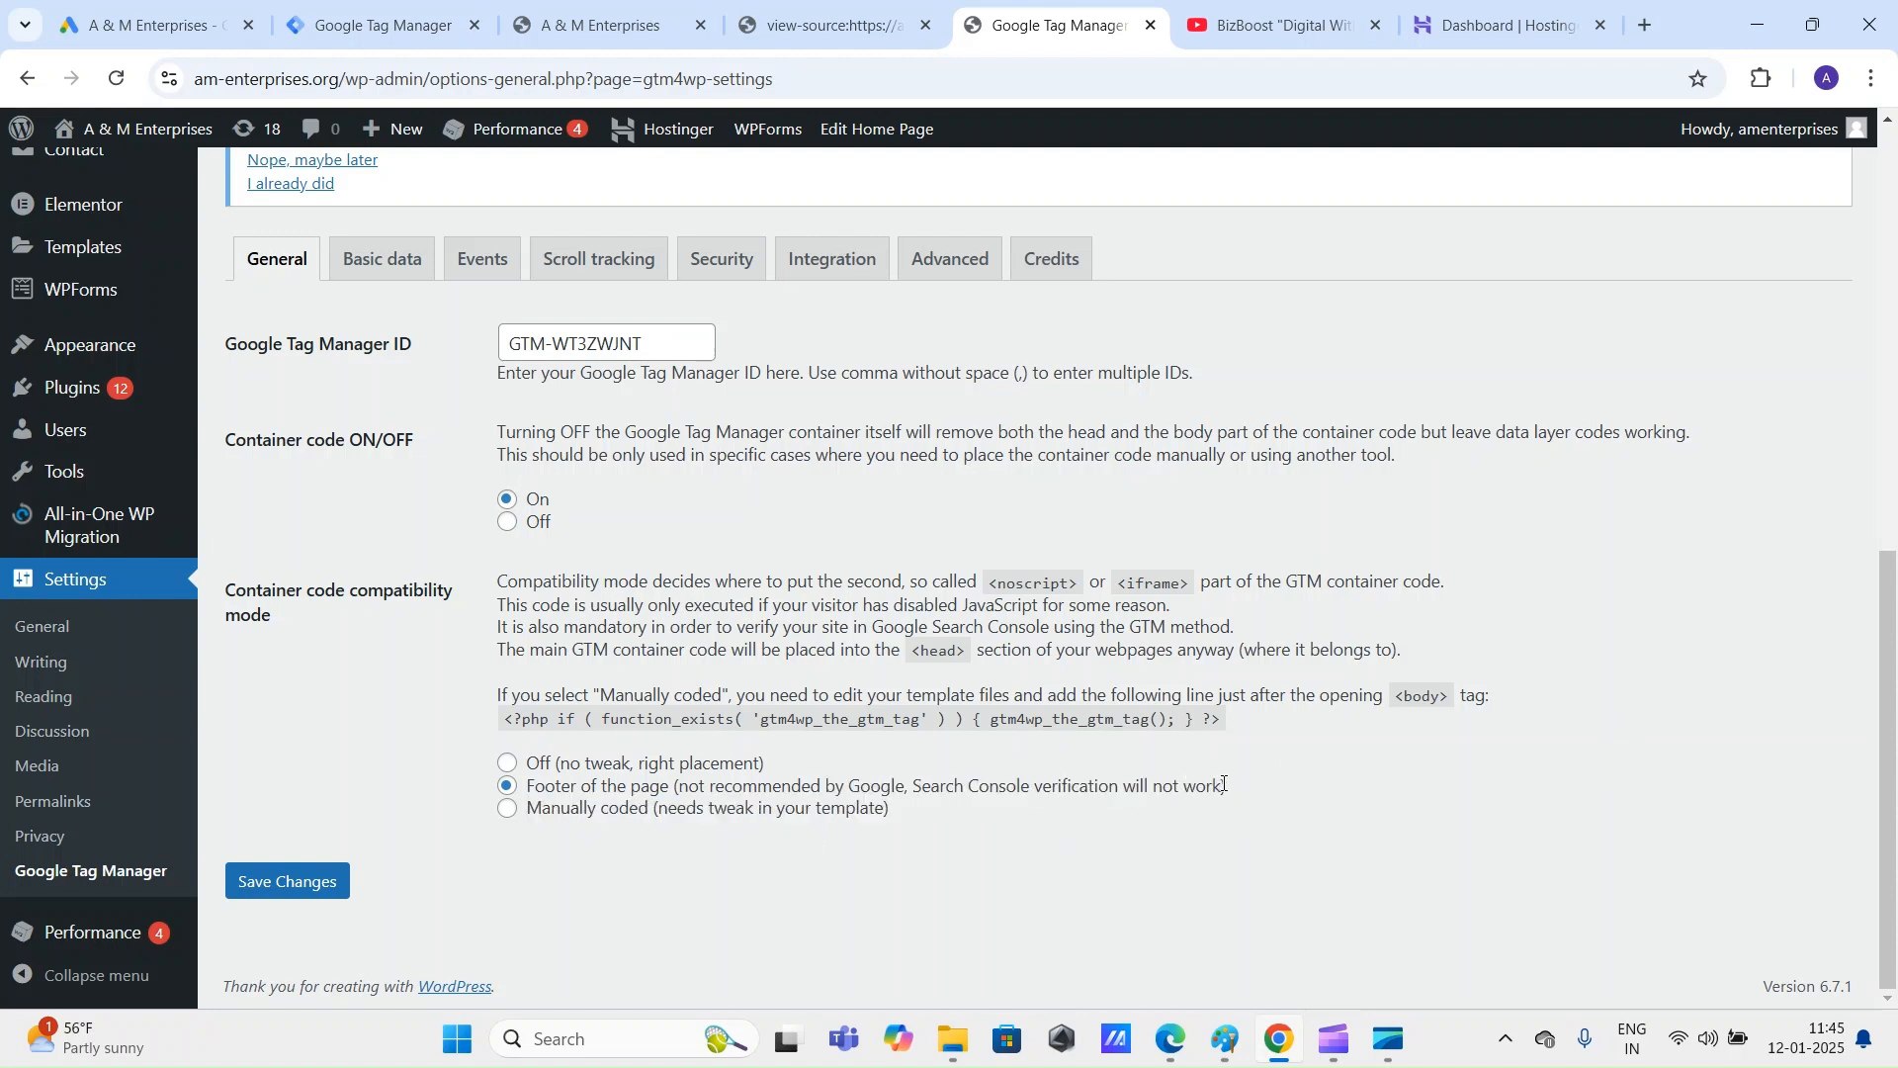
scroll(447, 692, up, 3)
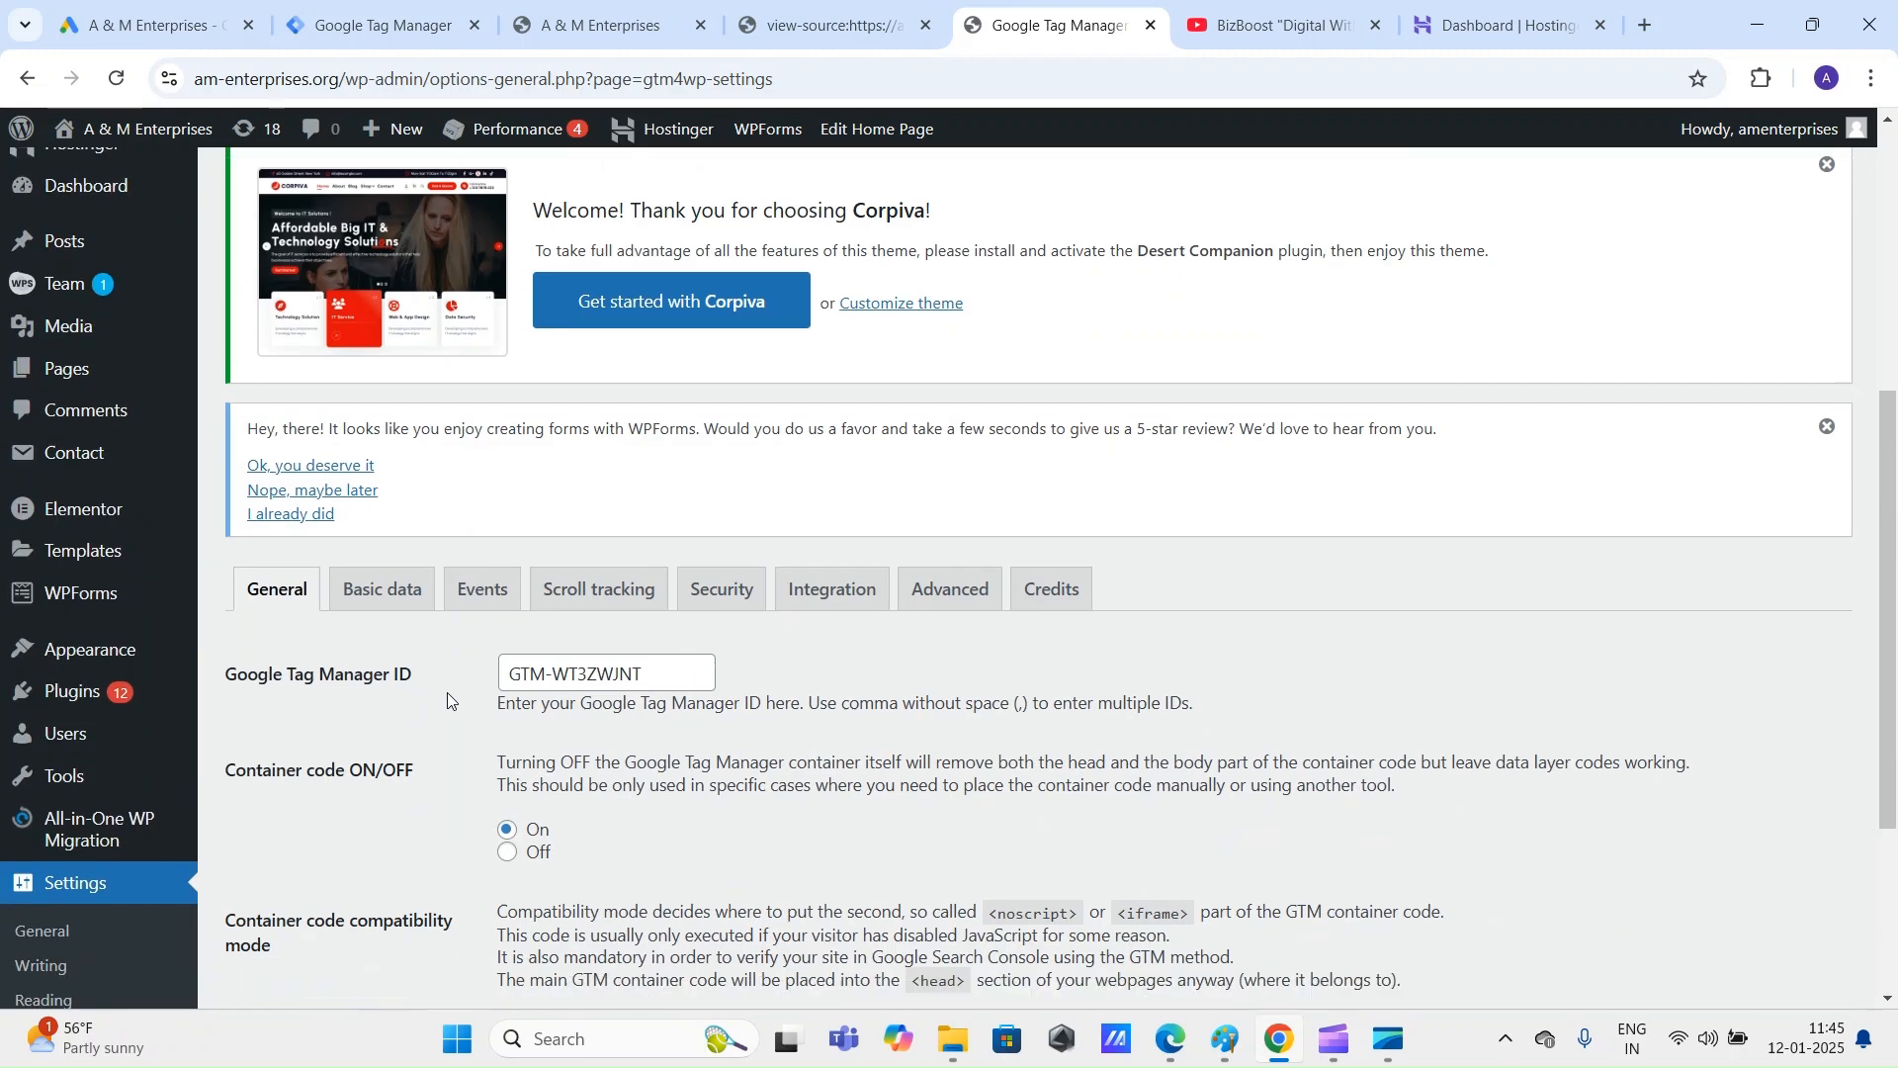
scroll(446, 692, down, 2)
scroll(420, 737, down, 1)
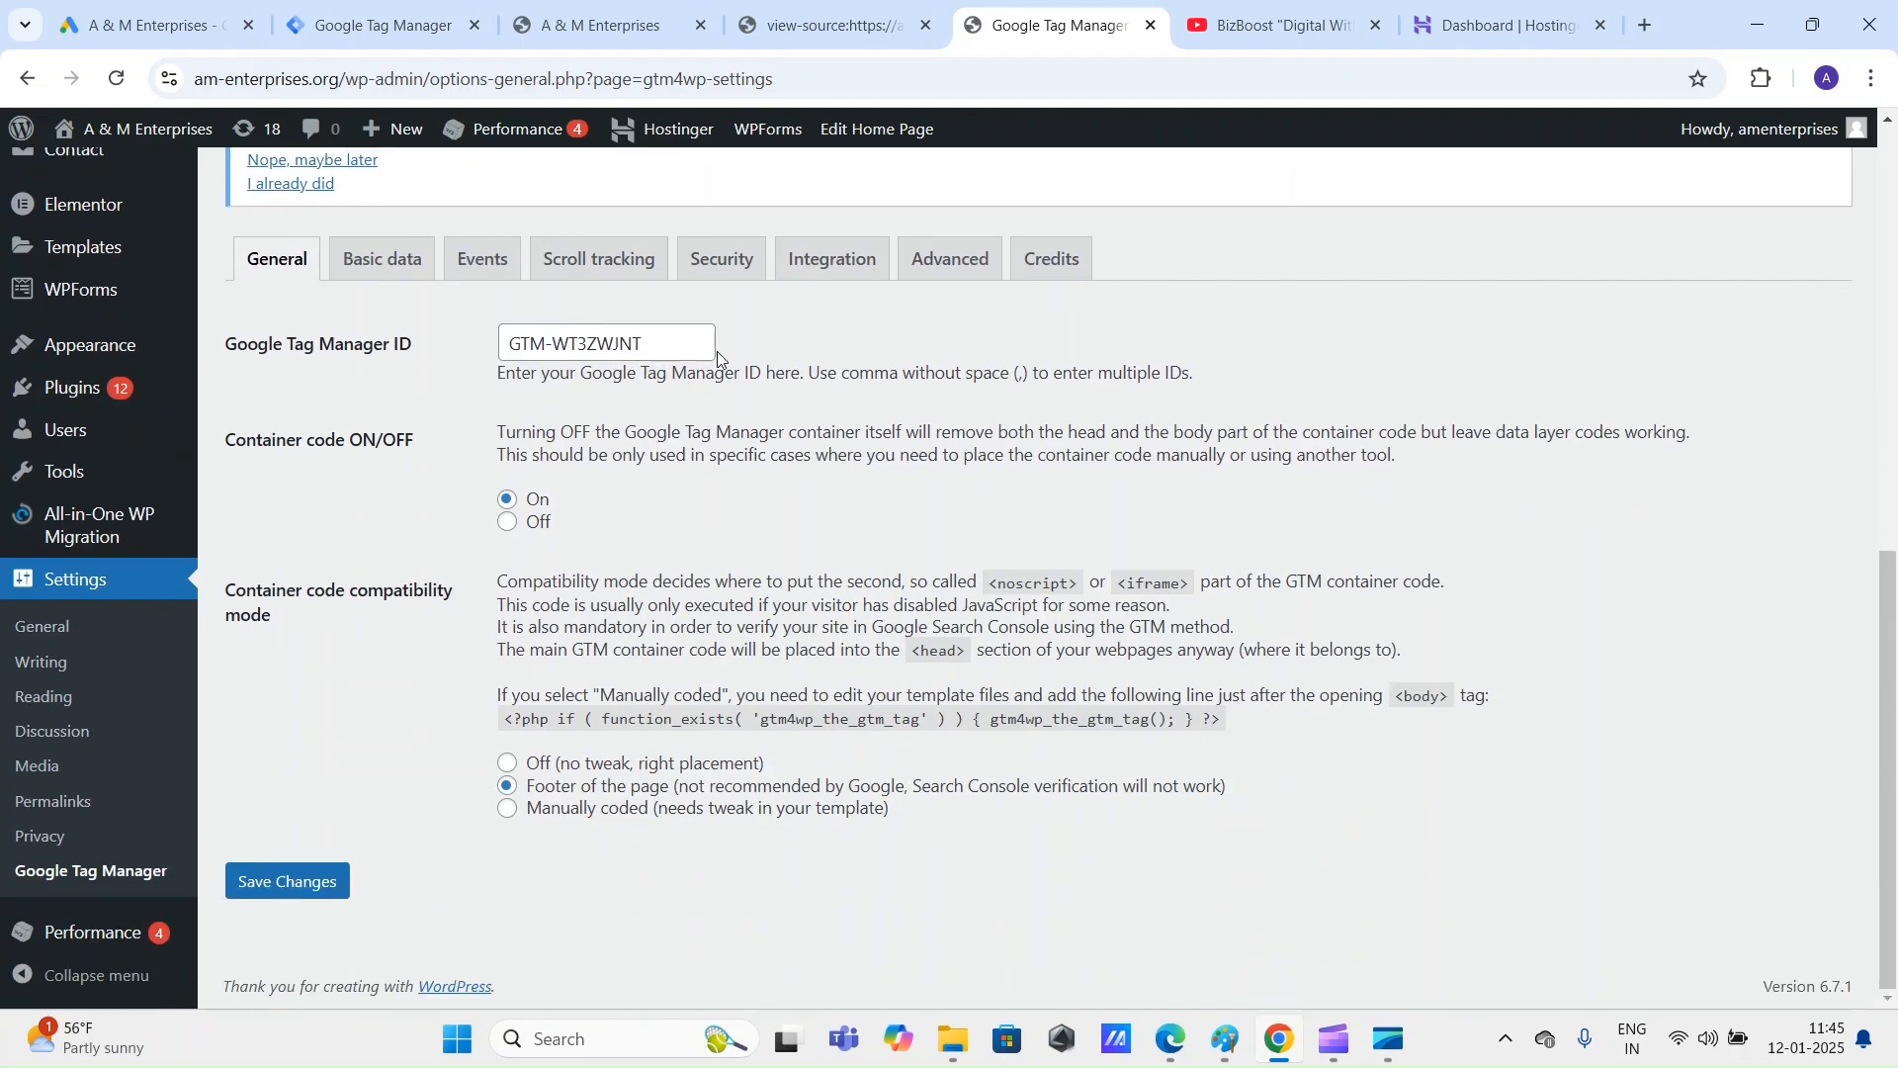
Step: Save the plugin settings with GTM-WT3ZWJNT as the Google Tag Manager ID
drag(690, 334, 447, 343)
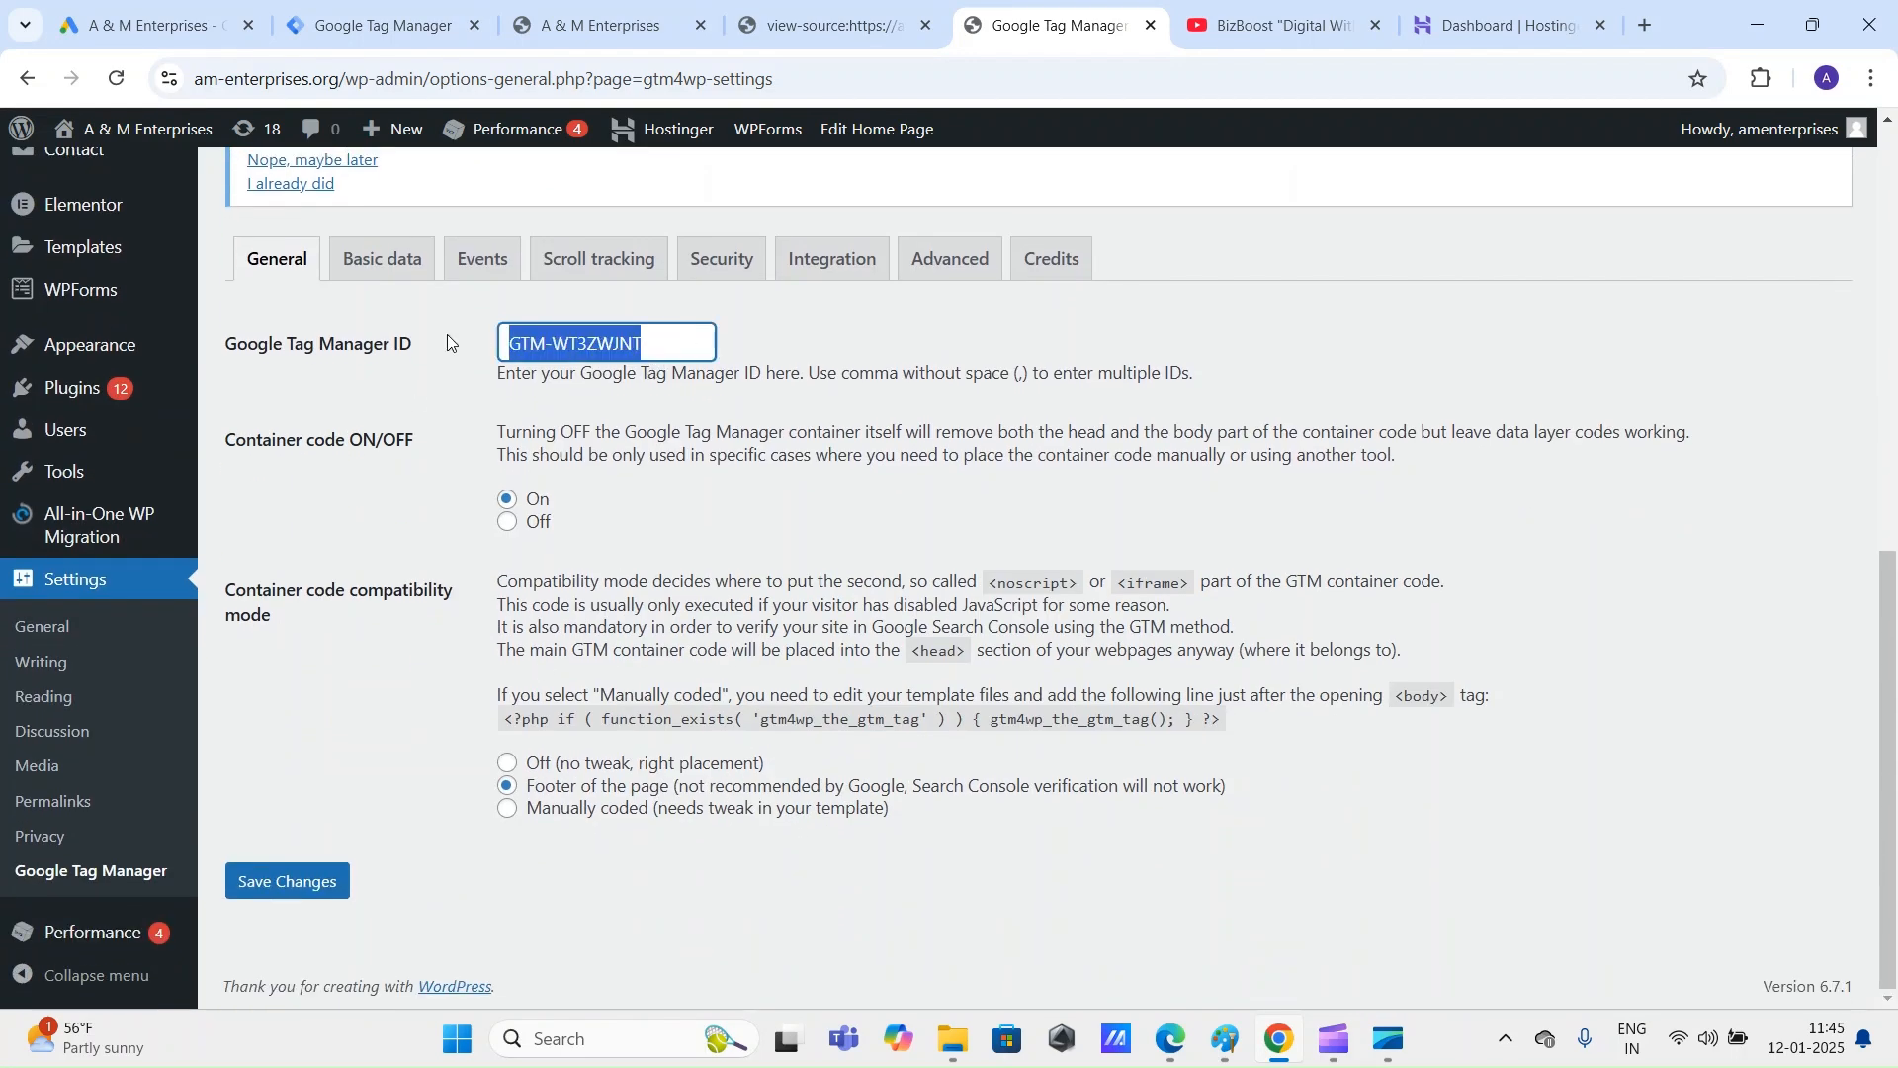
click(292, 880)
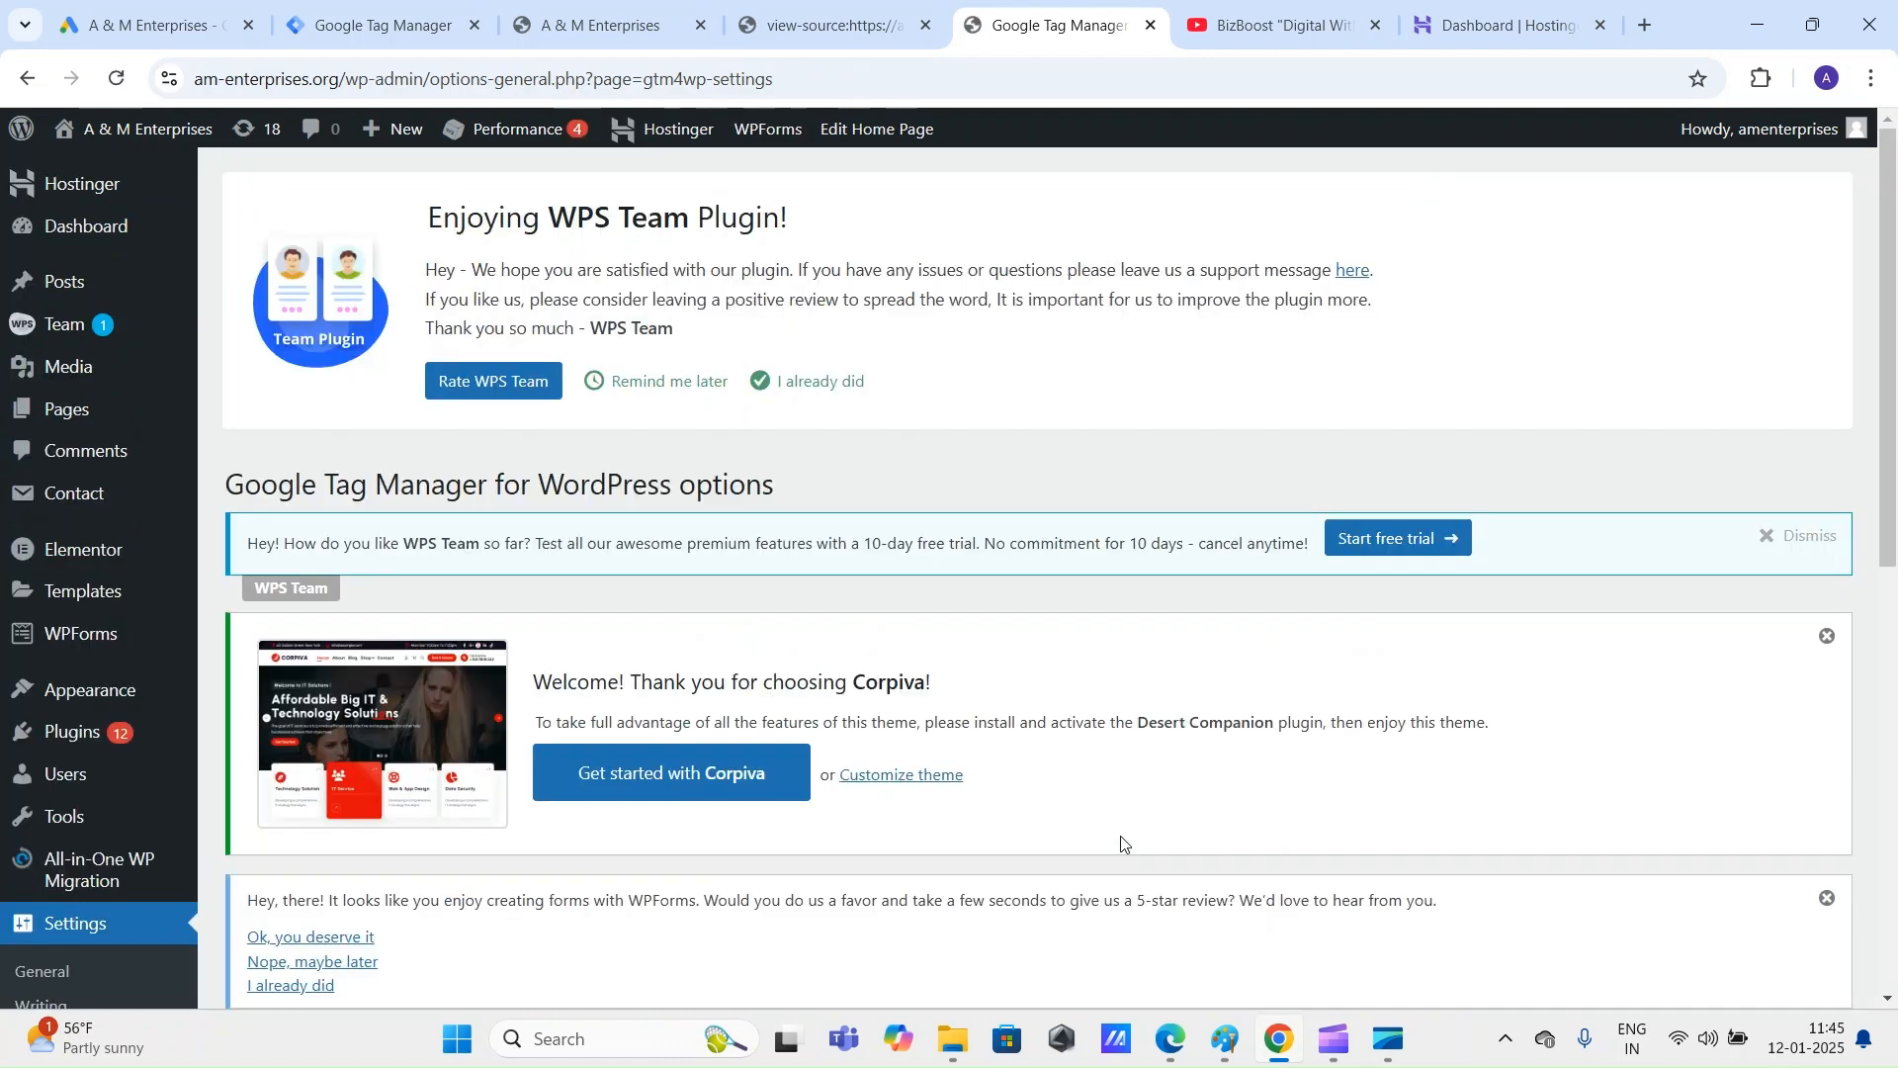
scroll(1121, 843, down, 7)
scroll(1123, 842, up, 7)
Step: Close the installation instructions in Tag Manager and view the am-enterprises.org home page
click(381, 25)
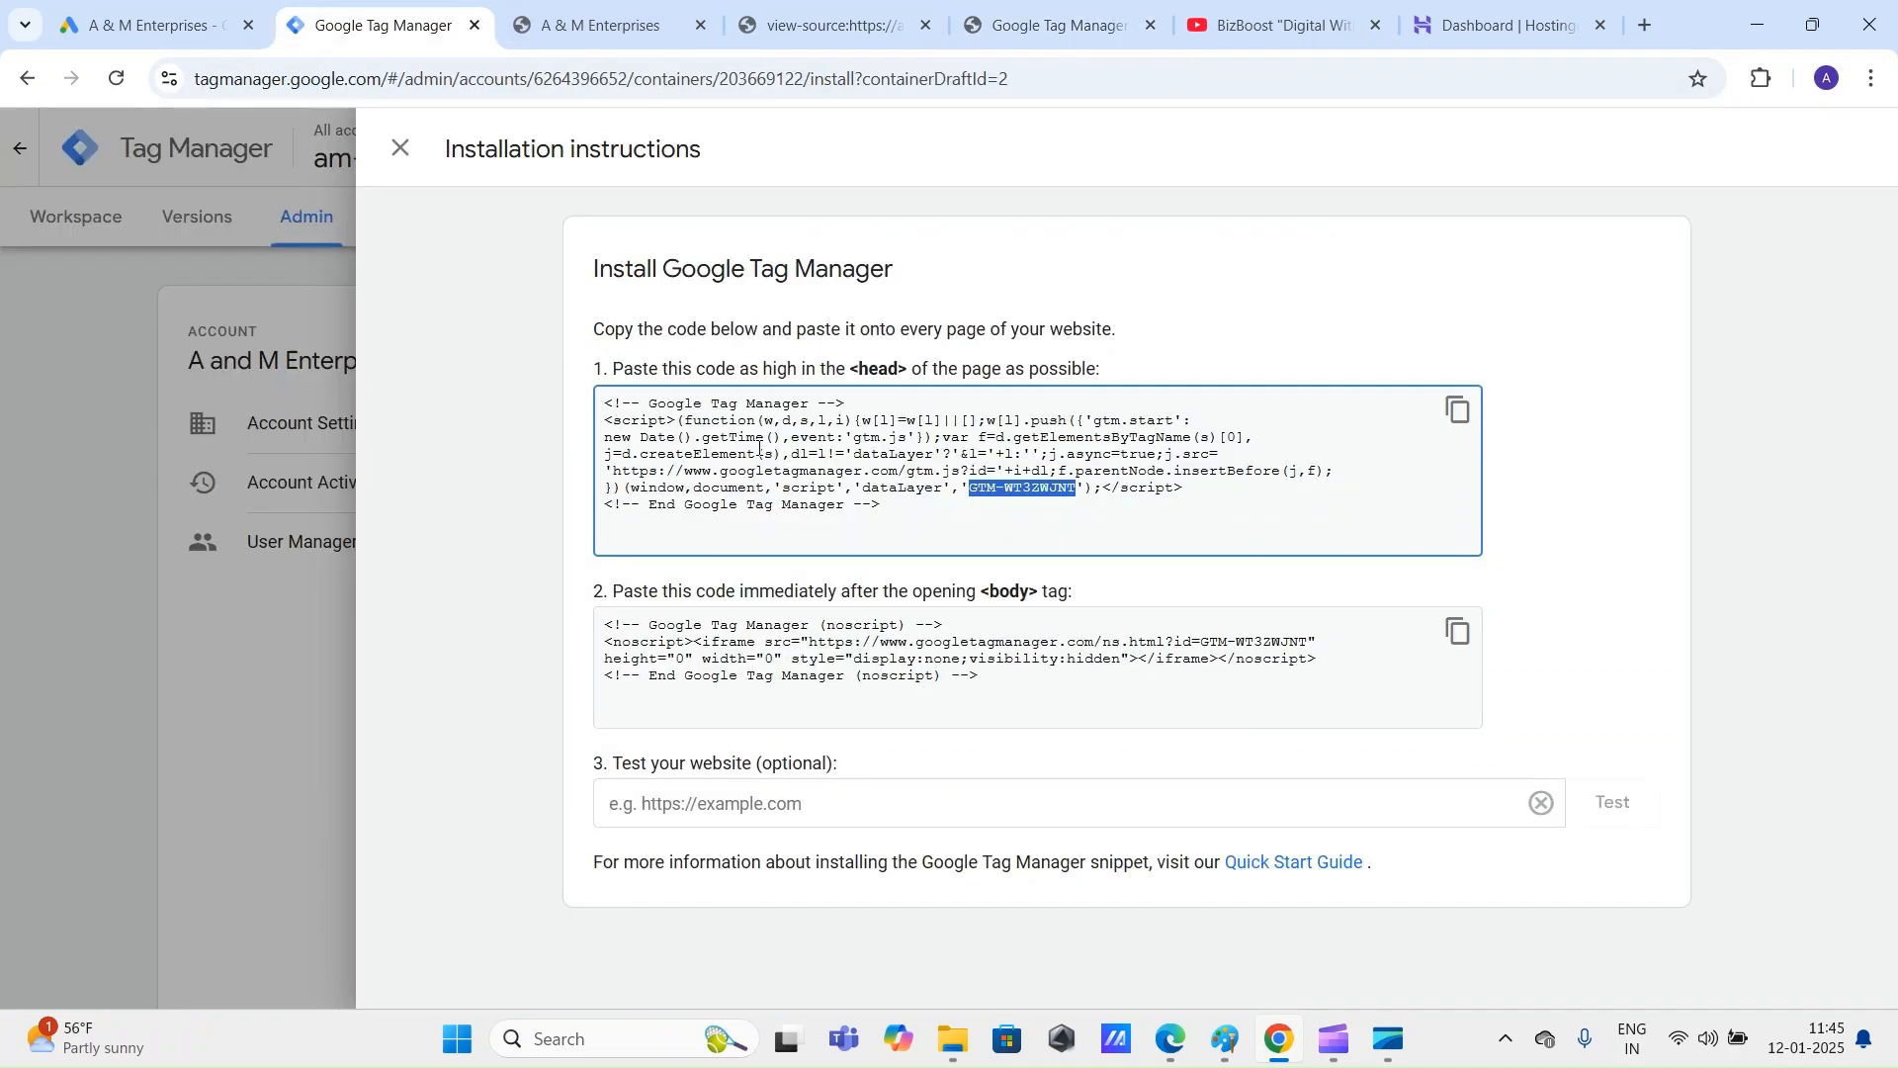
click(422, 147)
click(603, 25)
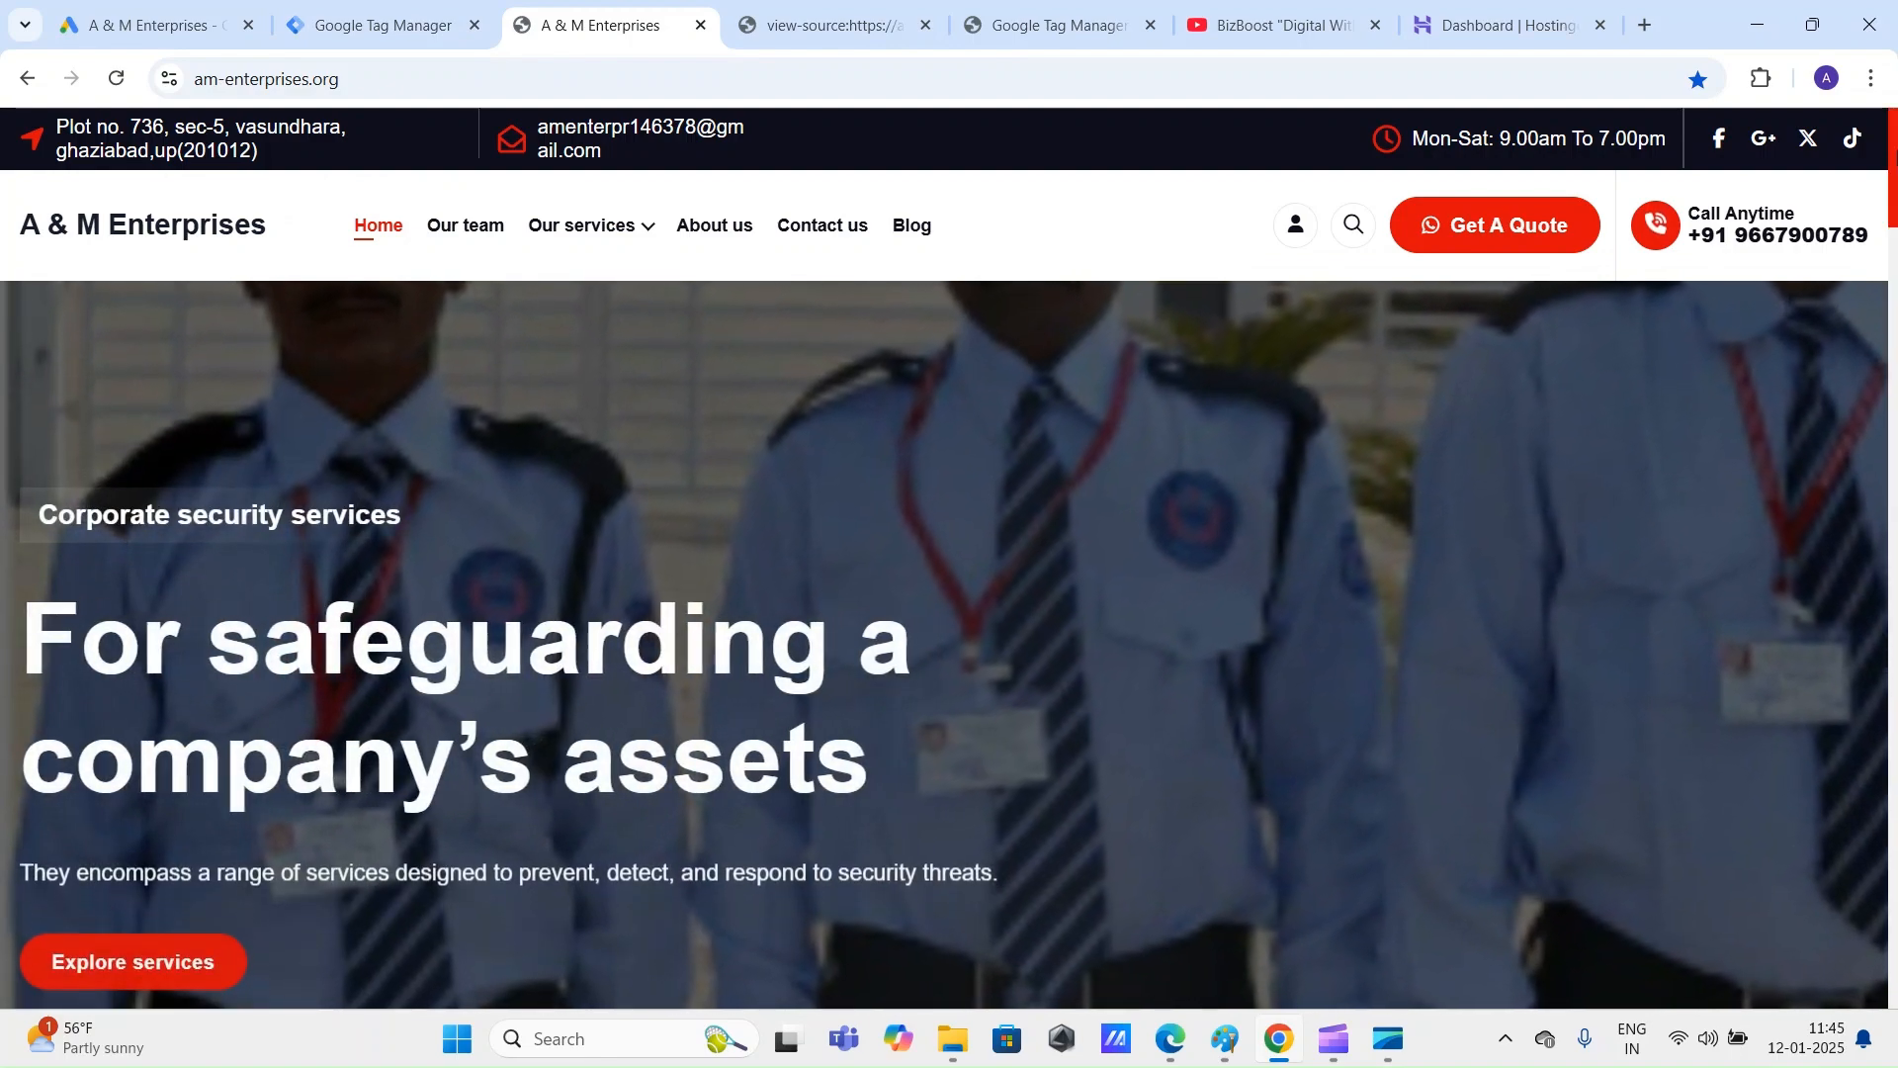
mouse_move(1896, 156)
mouse_down()
mouse_move(1896, 1055)
mouse_move(1897, 148)
mouse_up()
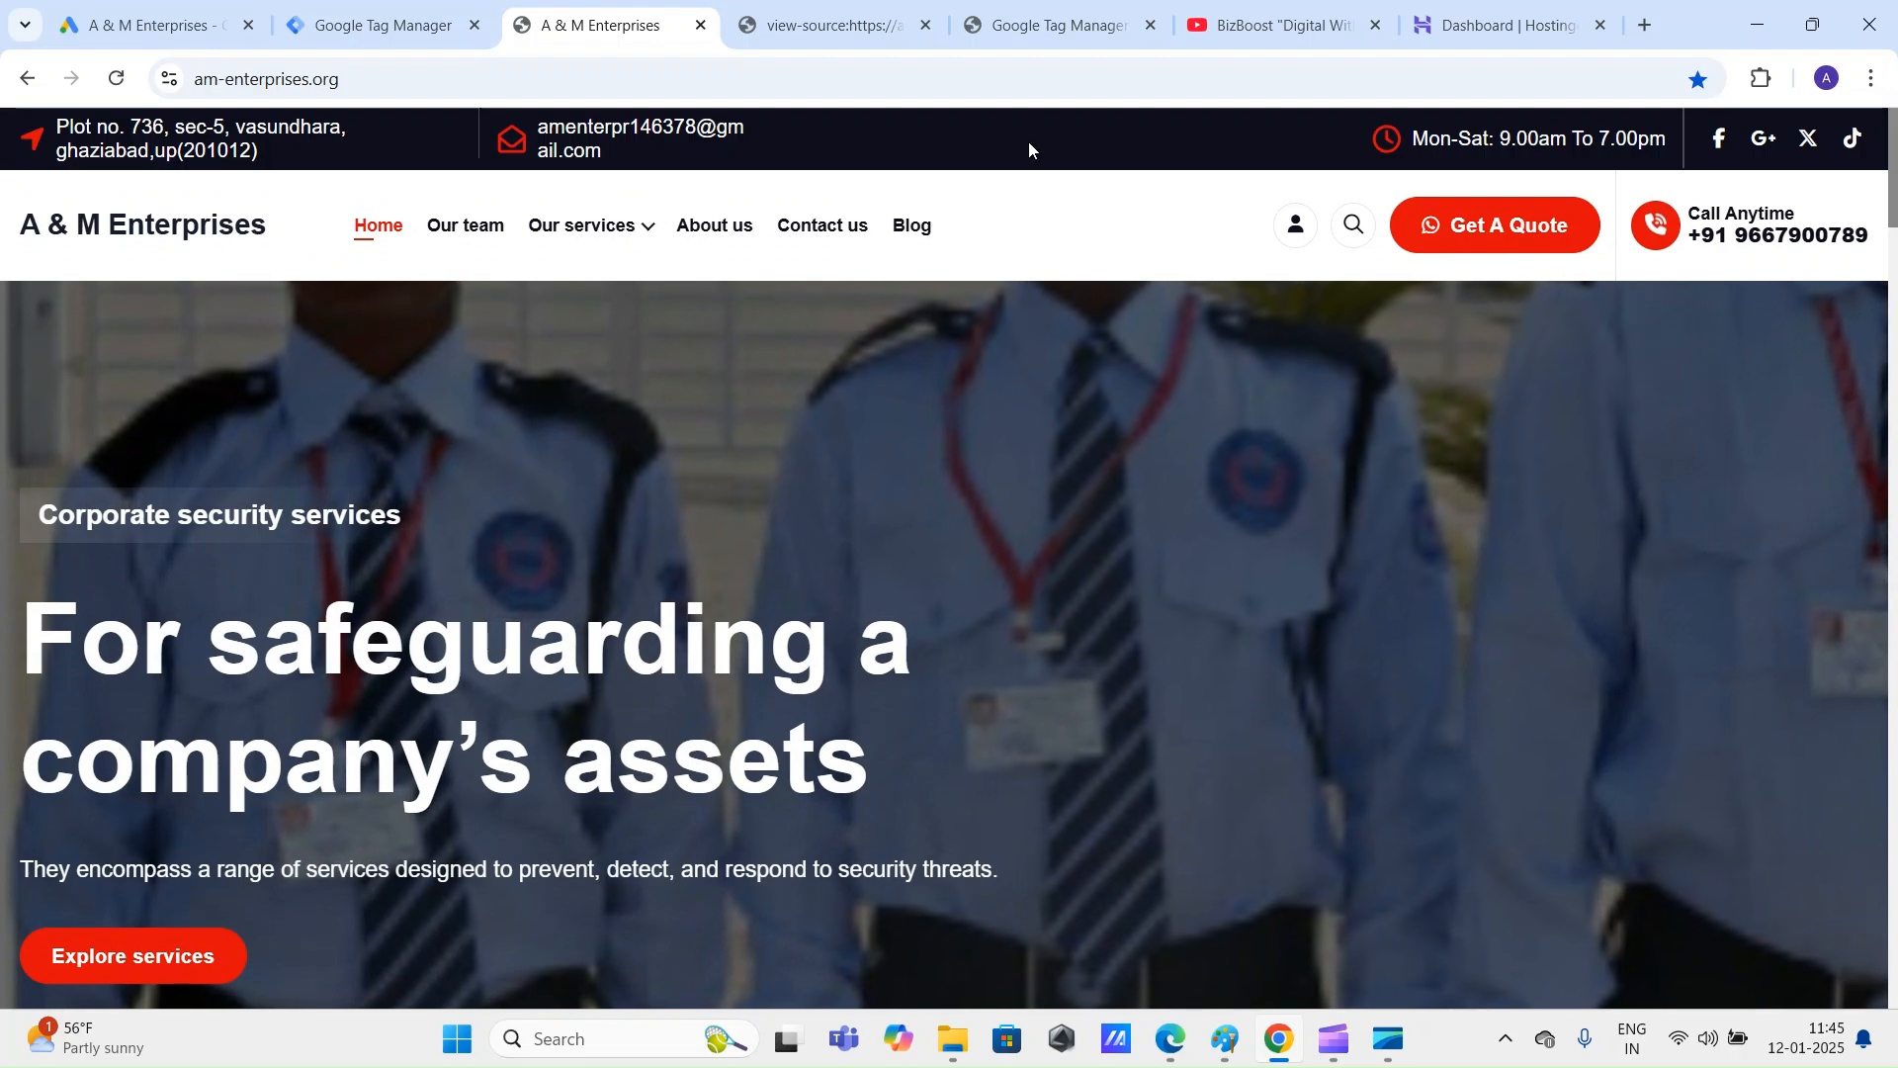
Step: Reopen the container's installation instructions in Tag Manager, copy the head snippet, and examine the head and body code
click(432, 8)
click(1214, 605)
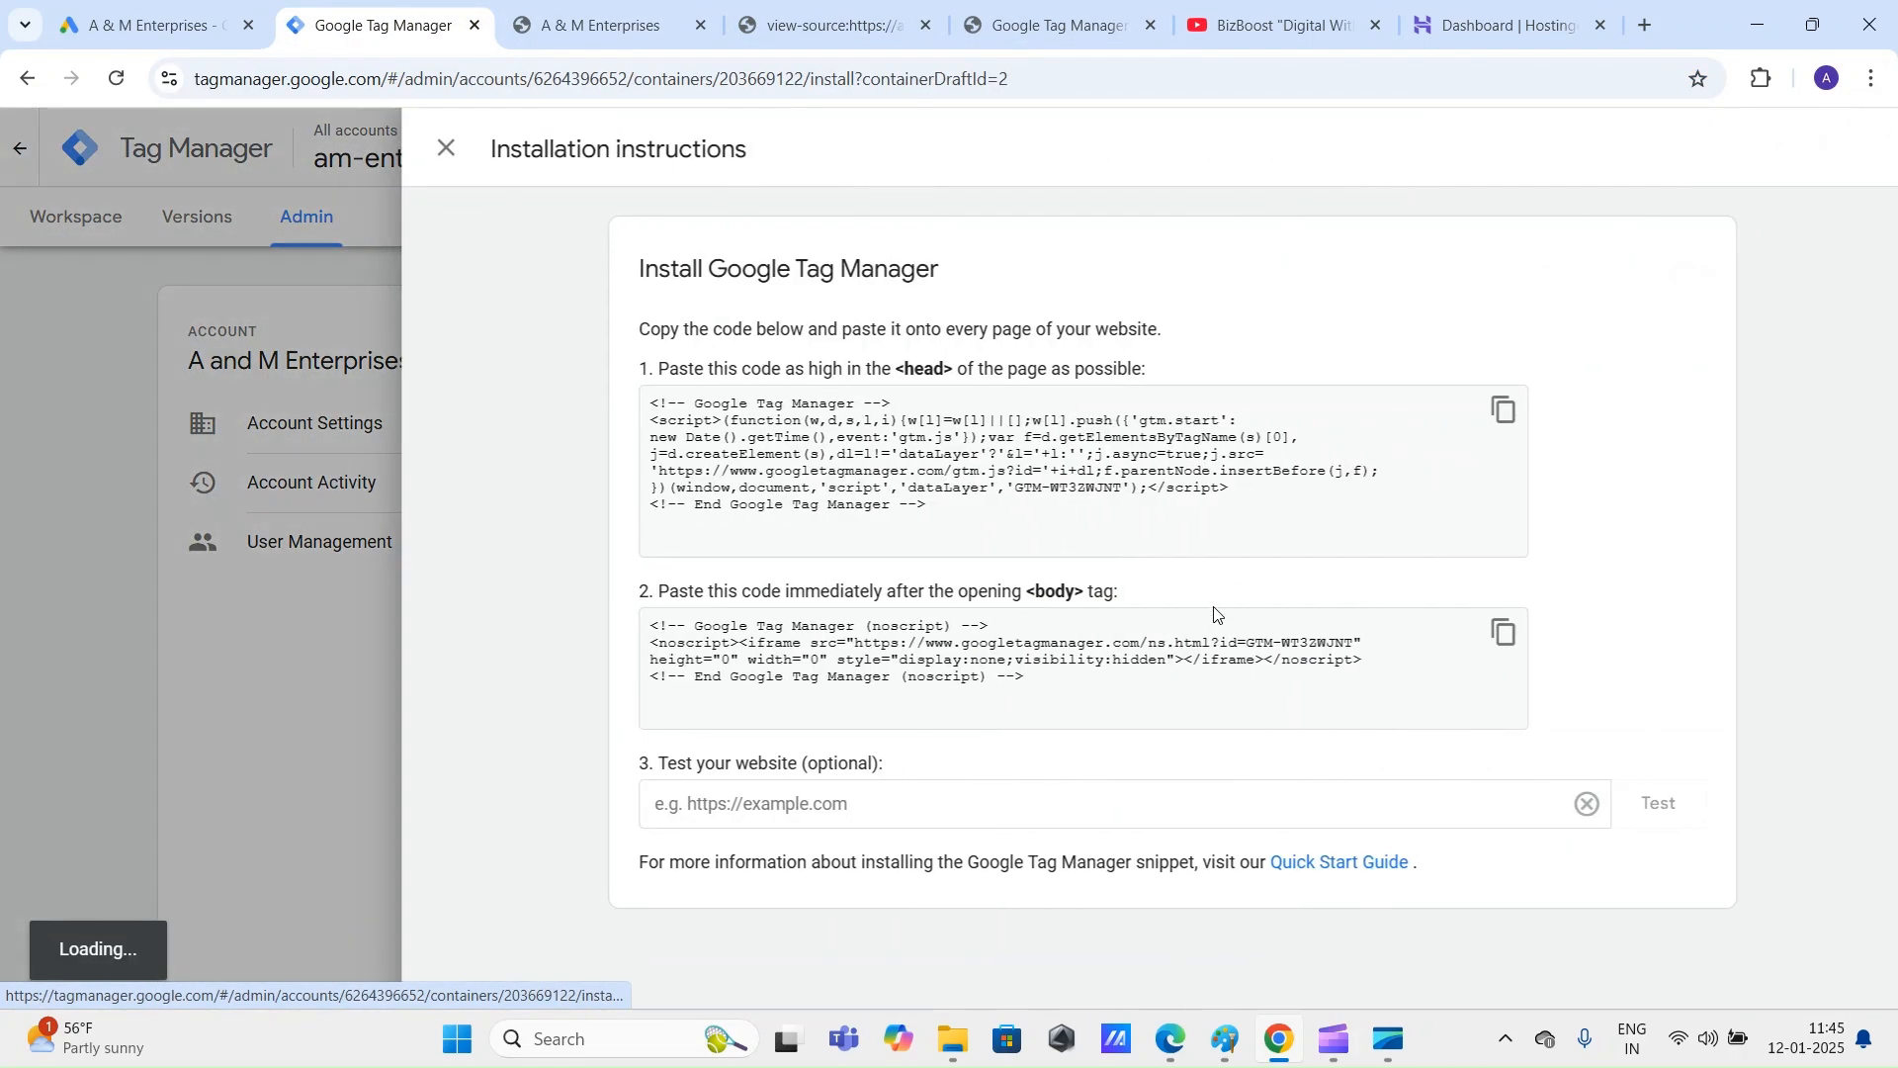
click(1457, 411)
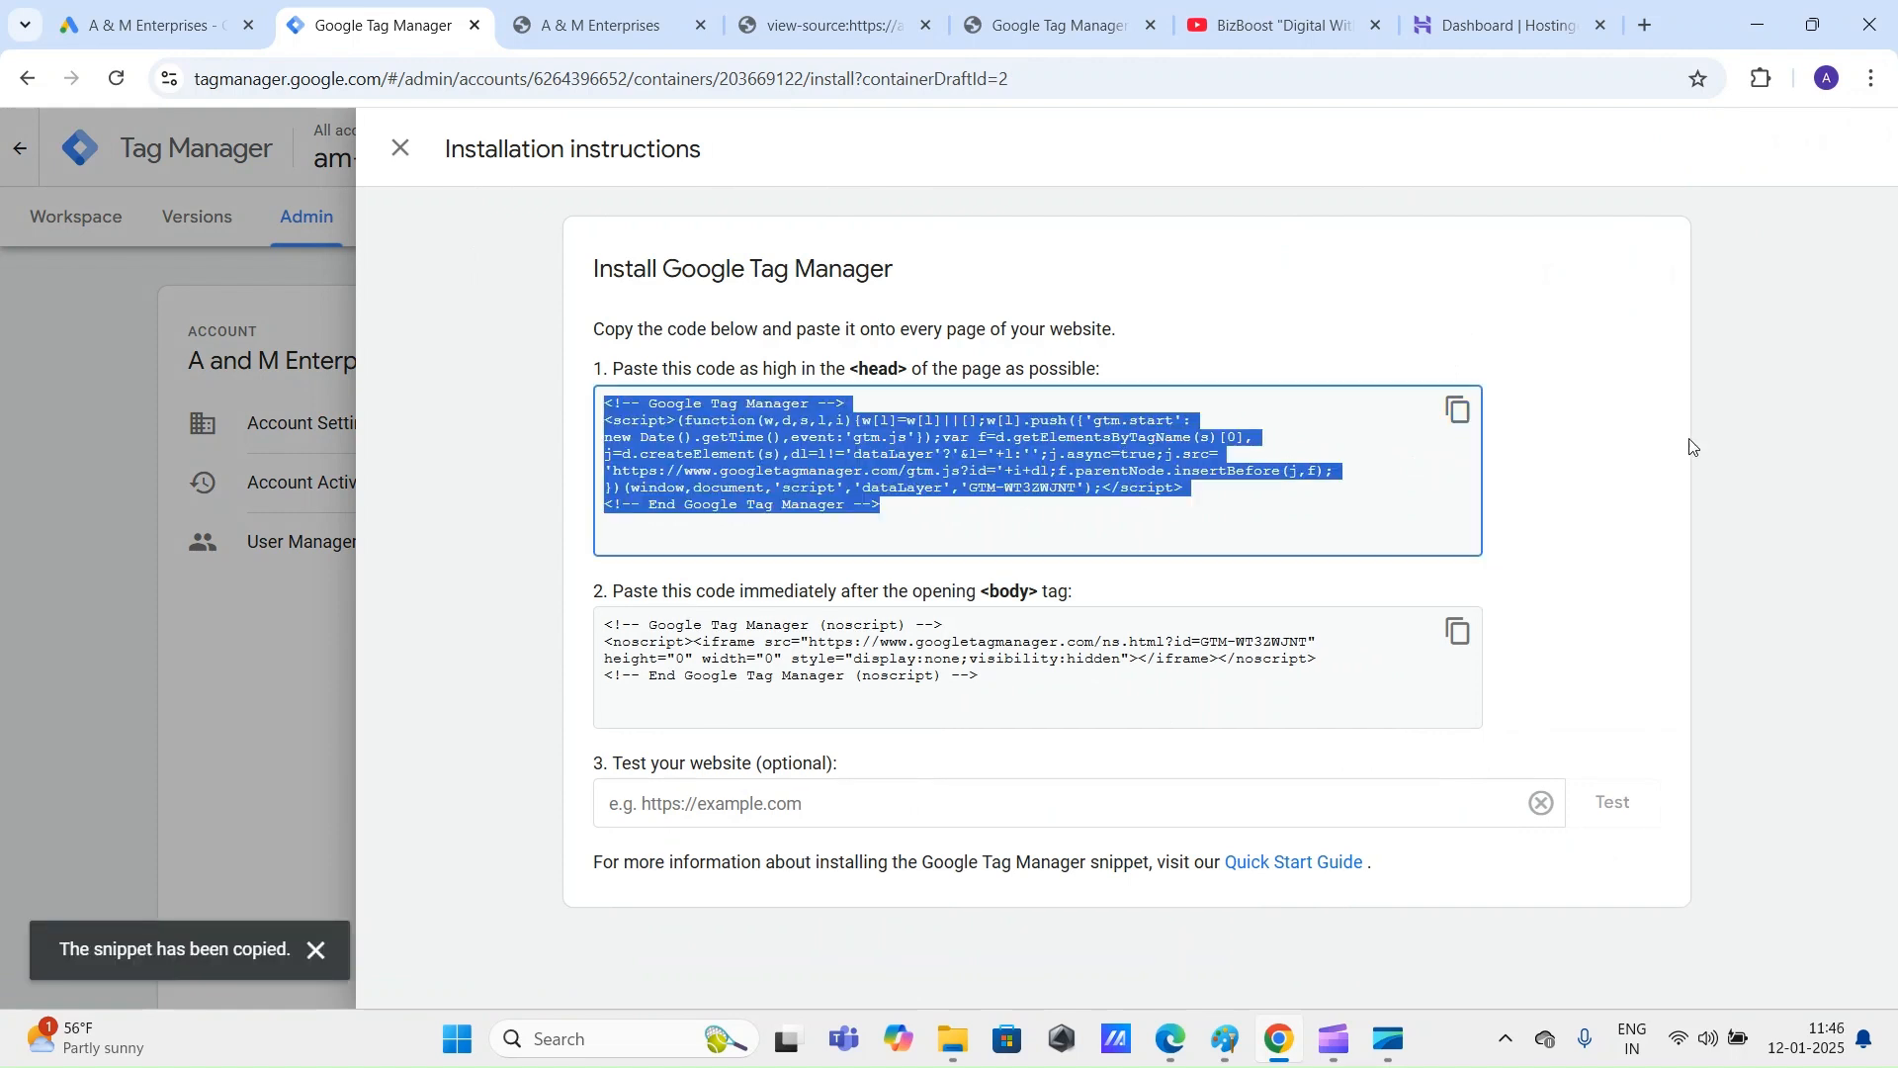
click(1715, 462)
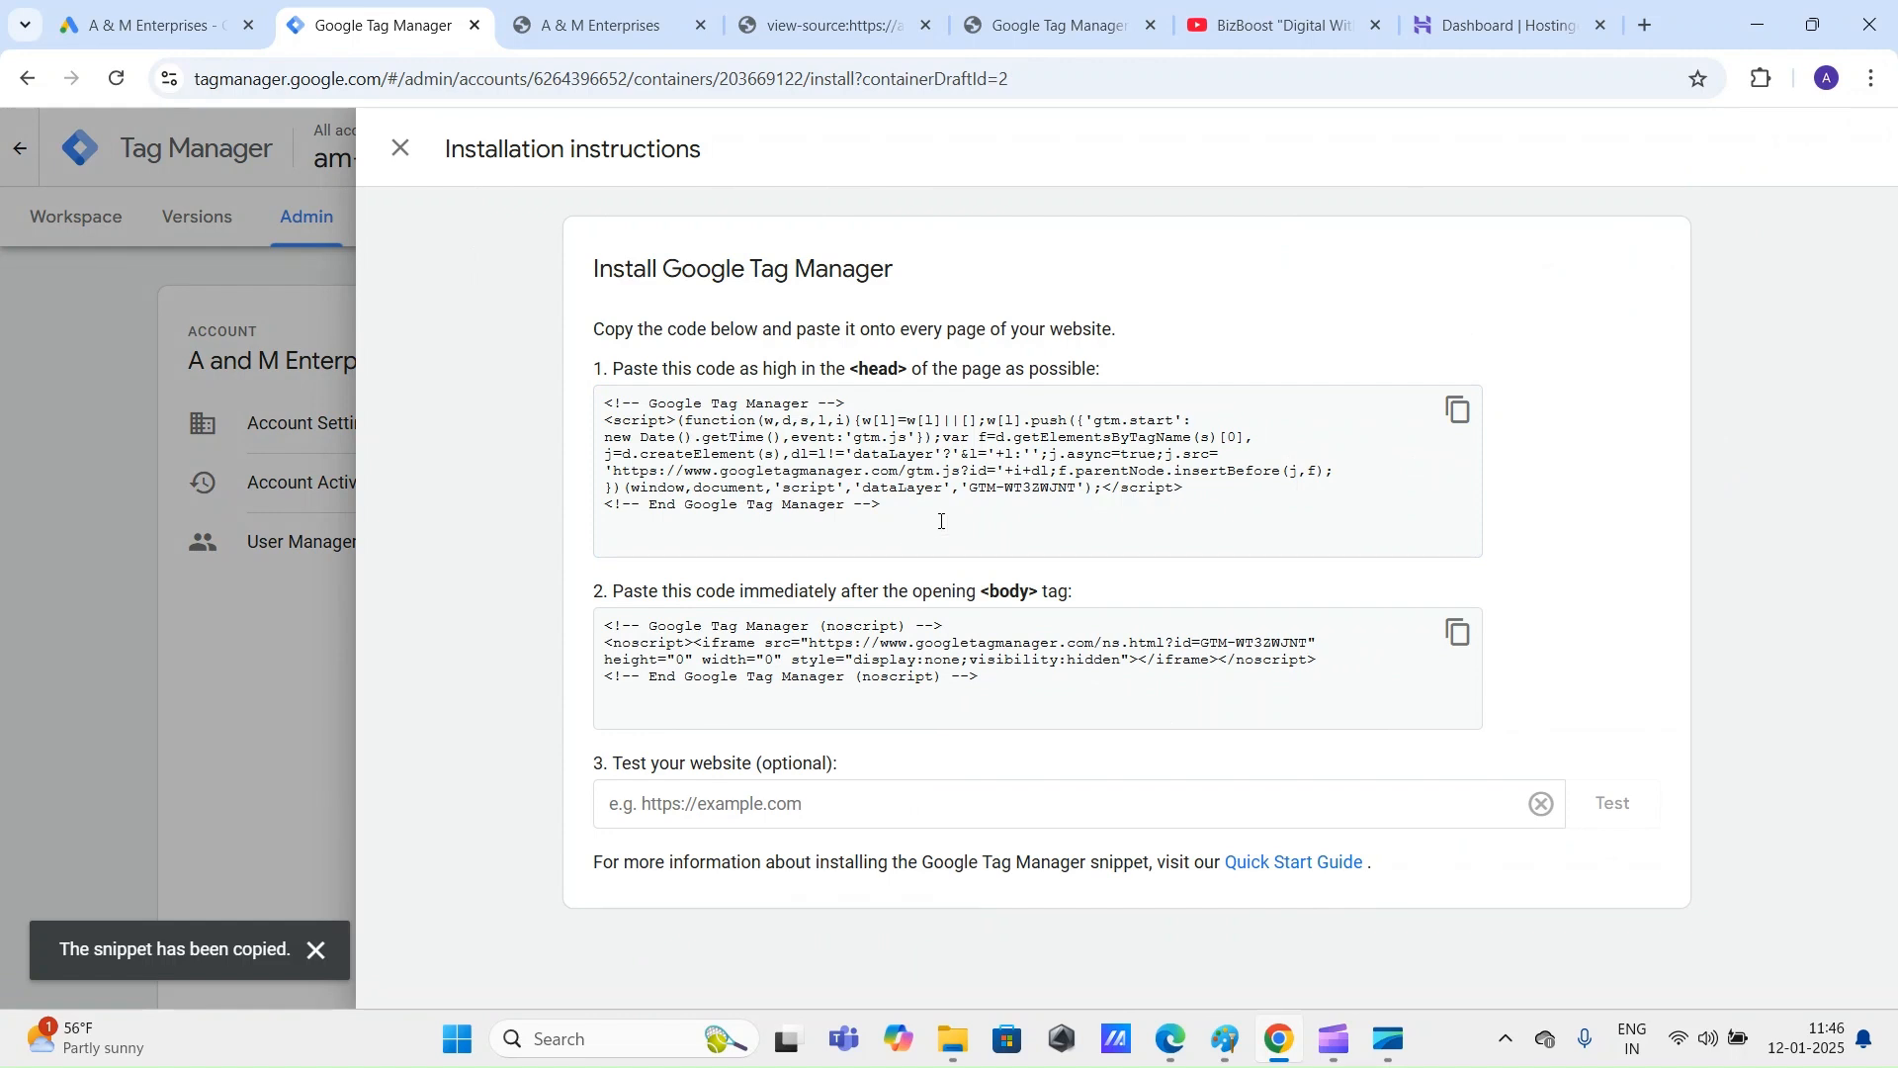
drag(941, 521, 573, 406)
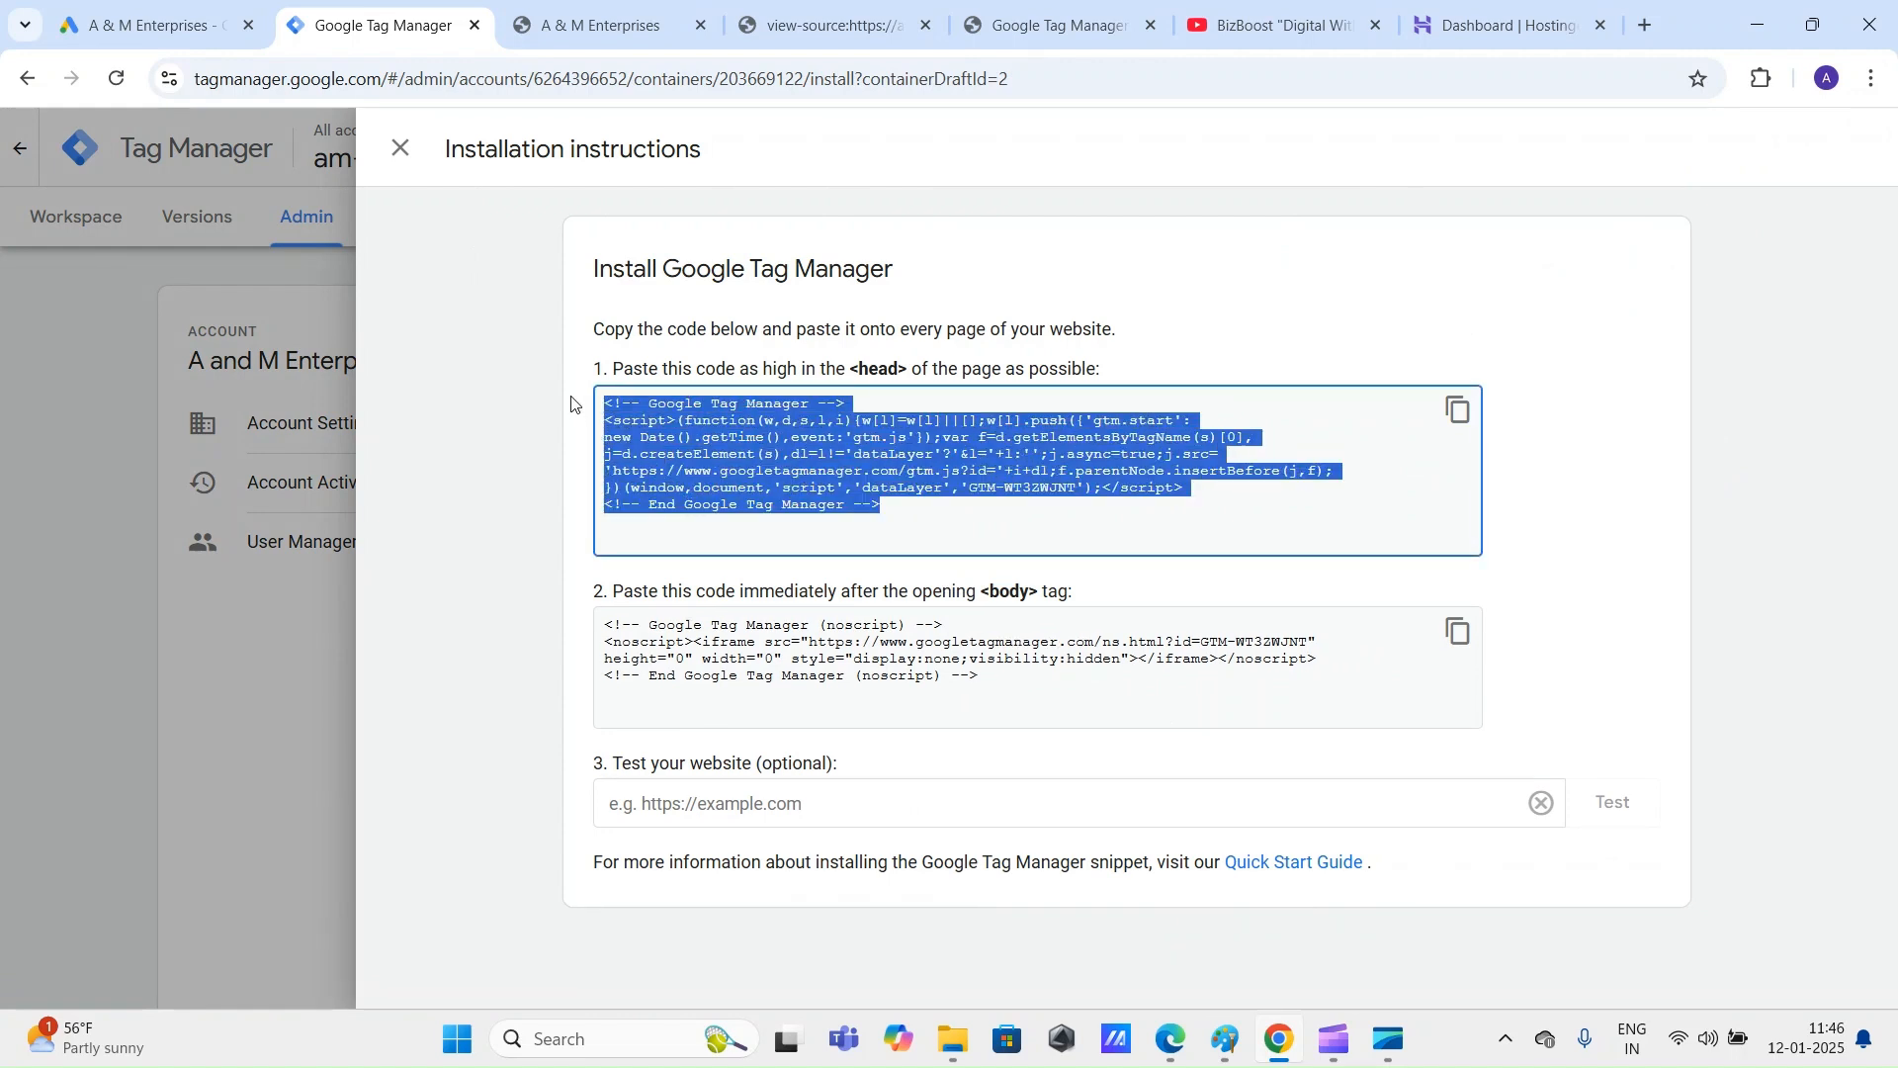
drag(955, 701, 596, 586)
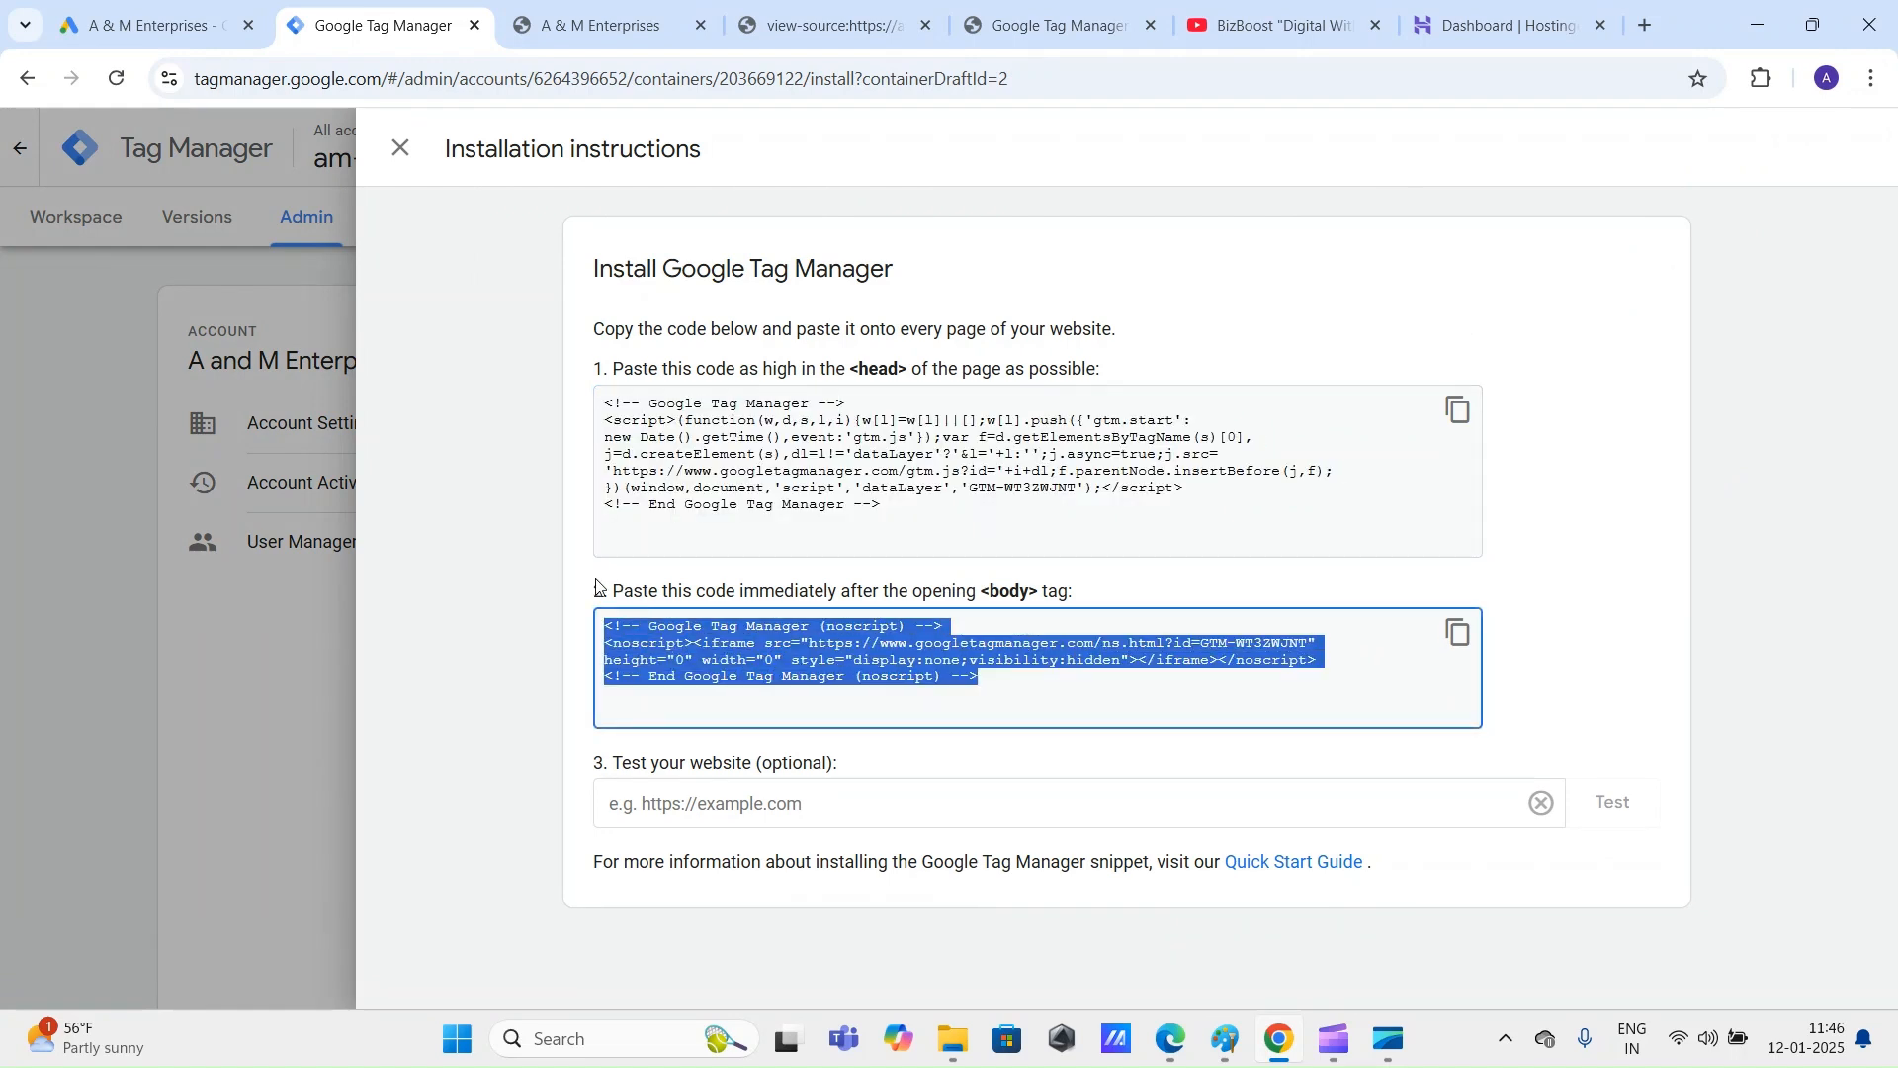
click(1787, 405)
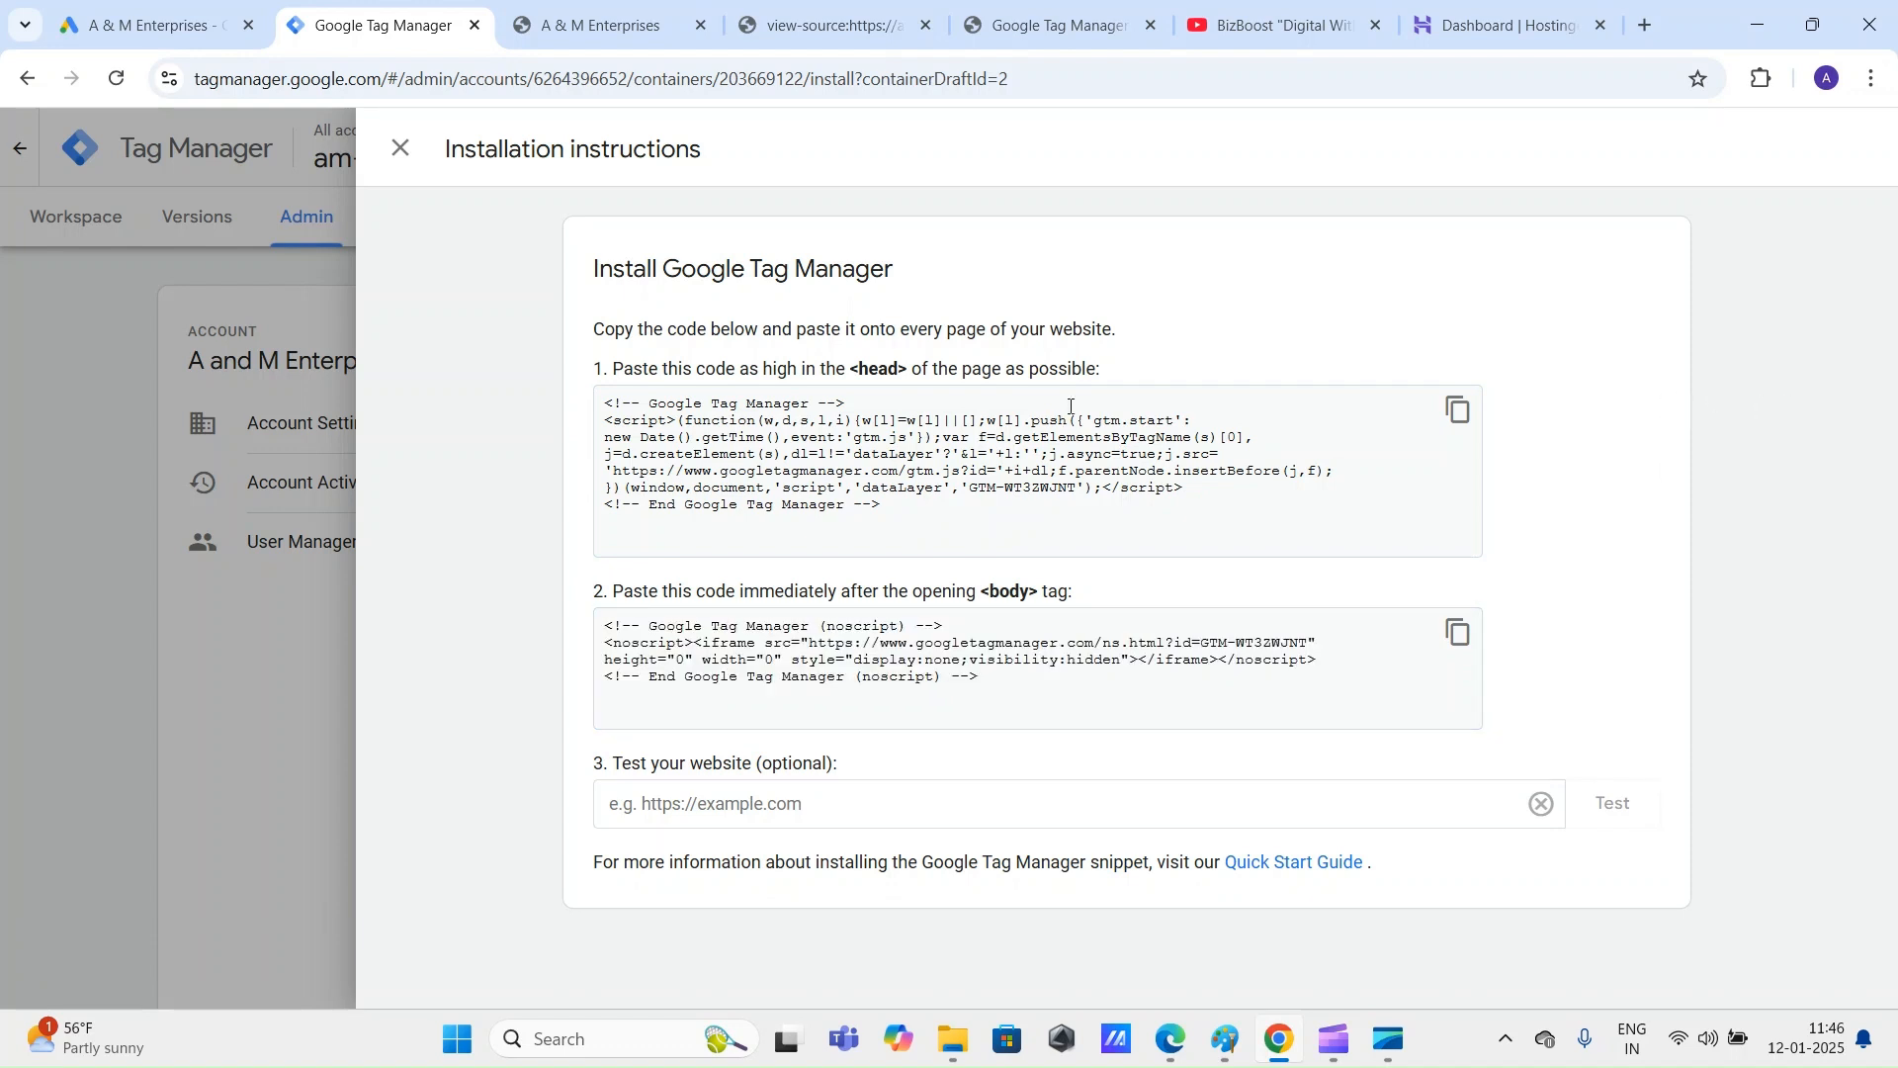
drag(931, 517, 603, 395)
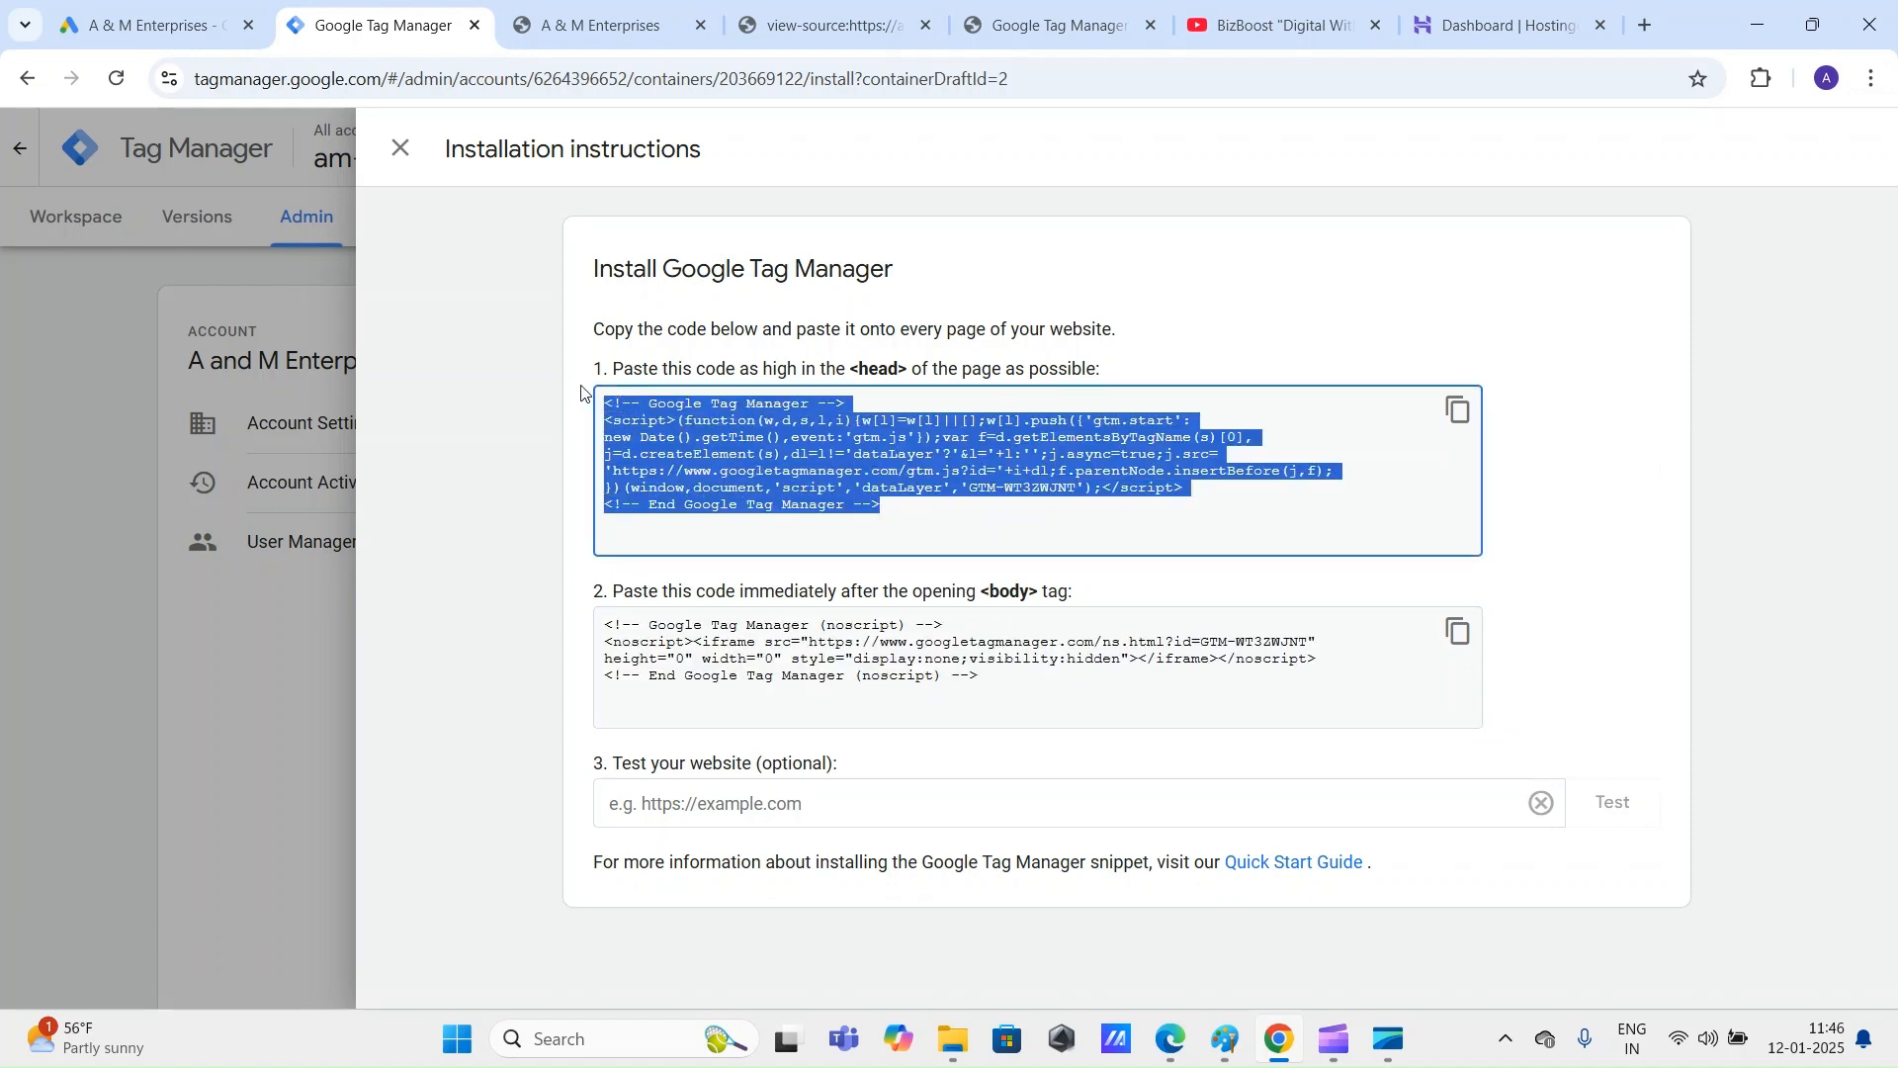
click(1801, 547)
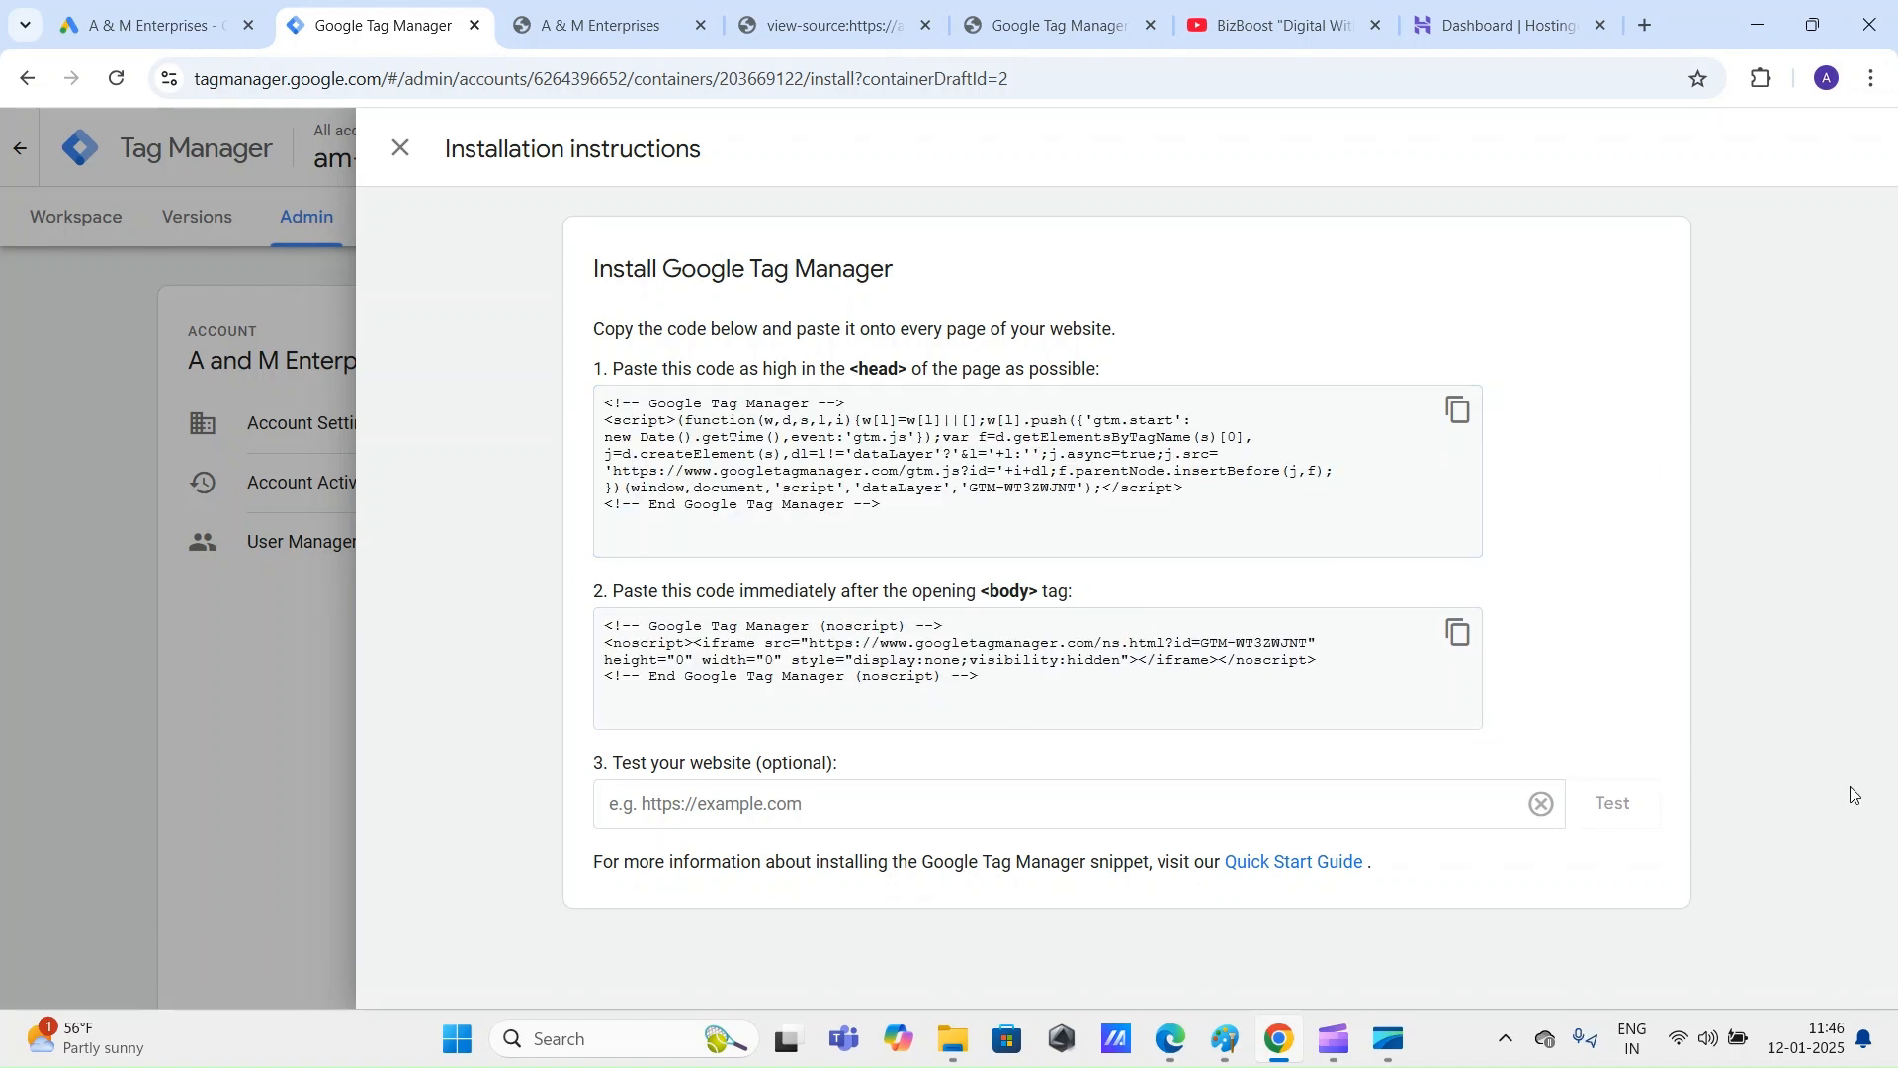
Step: Check the saved general settings of the GTM4WP plugin on the WordPress site
click(1057, 25)
scroll(260, 618, down, 4)
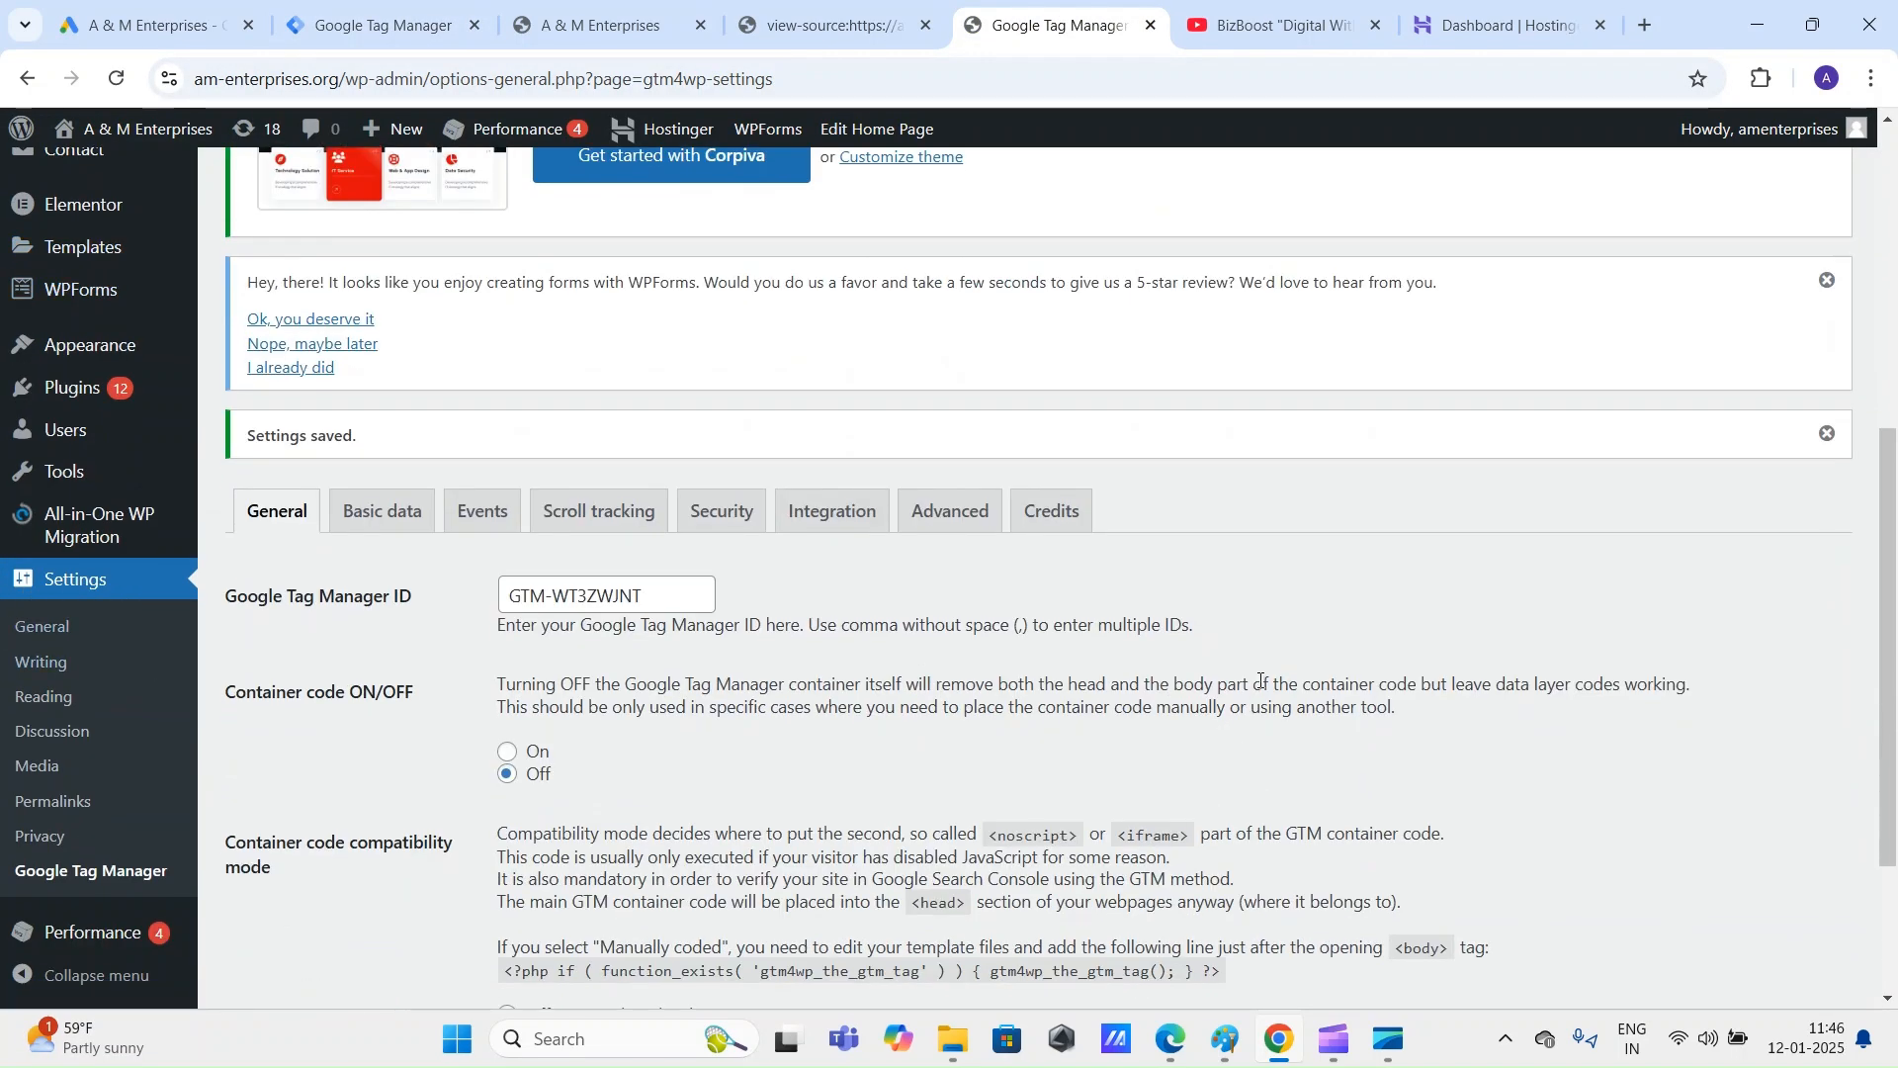
scroll(1270, 681, up, 6)
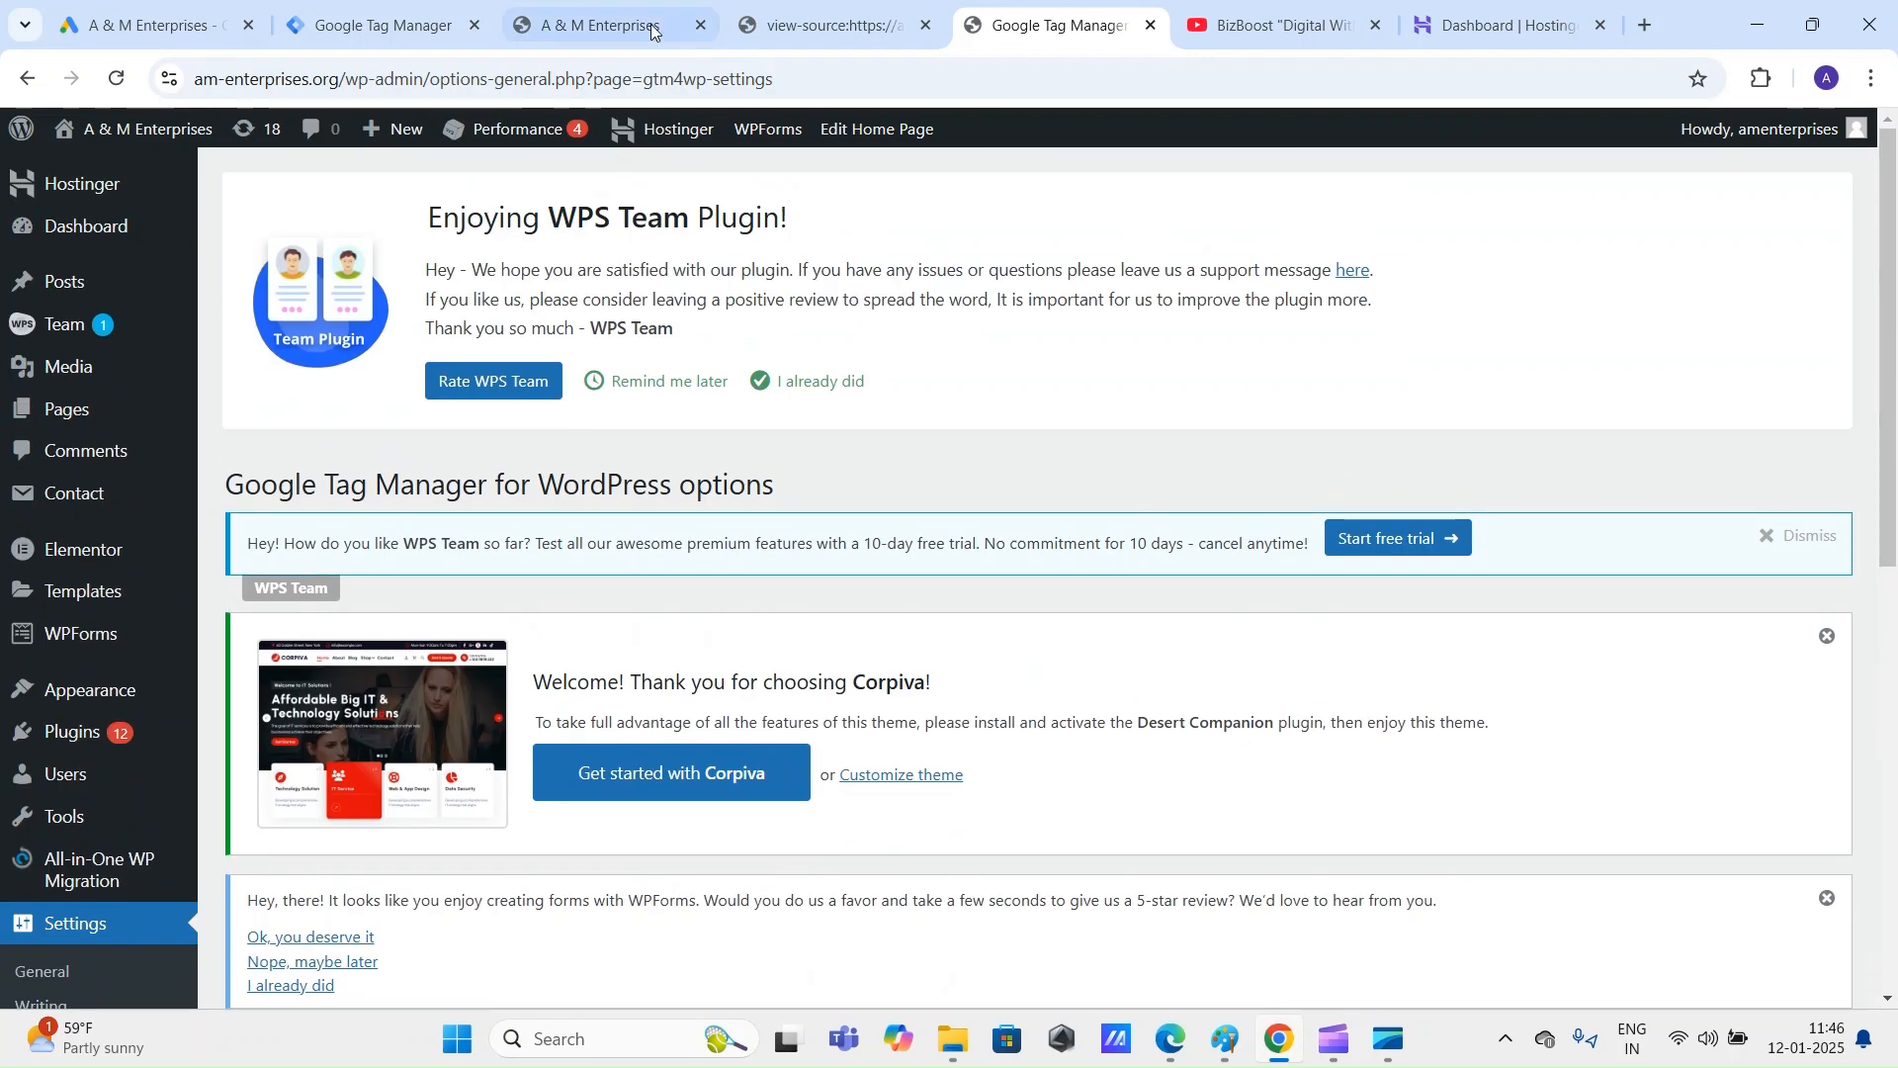
Step: Return to Tag Manager, close the installation instructions and open the tags list of the default workspace
click(415, 8)
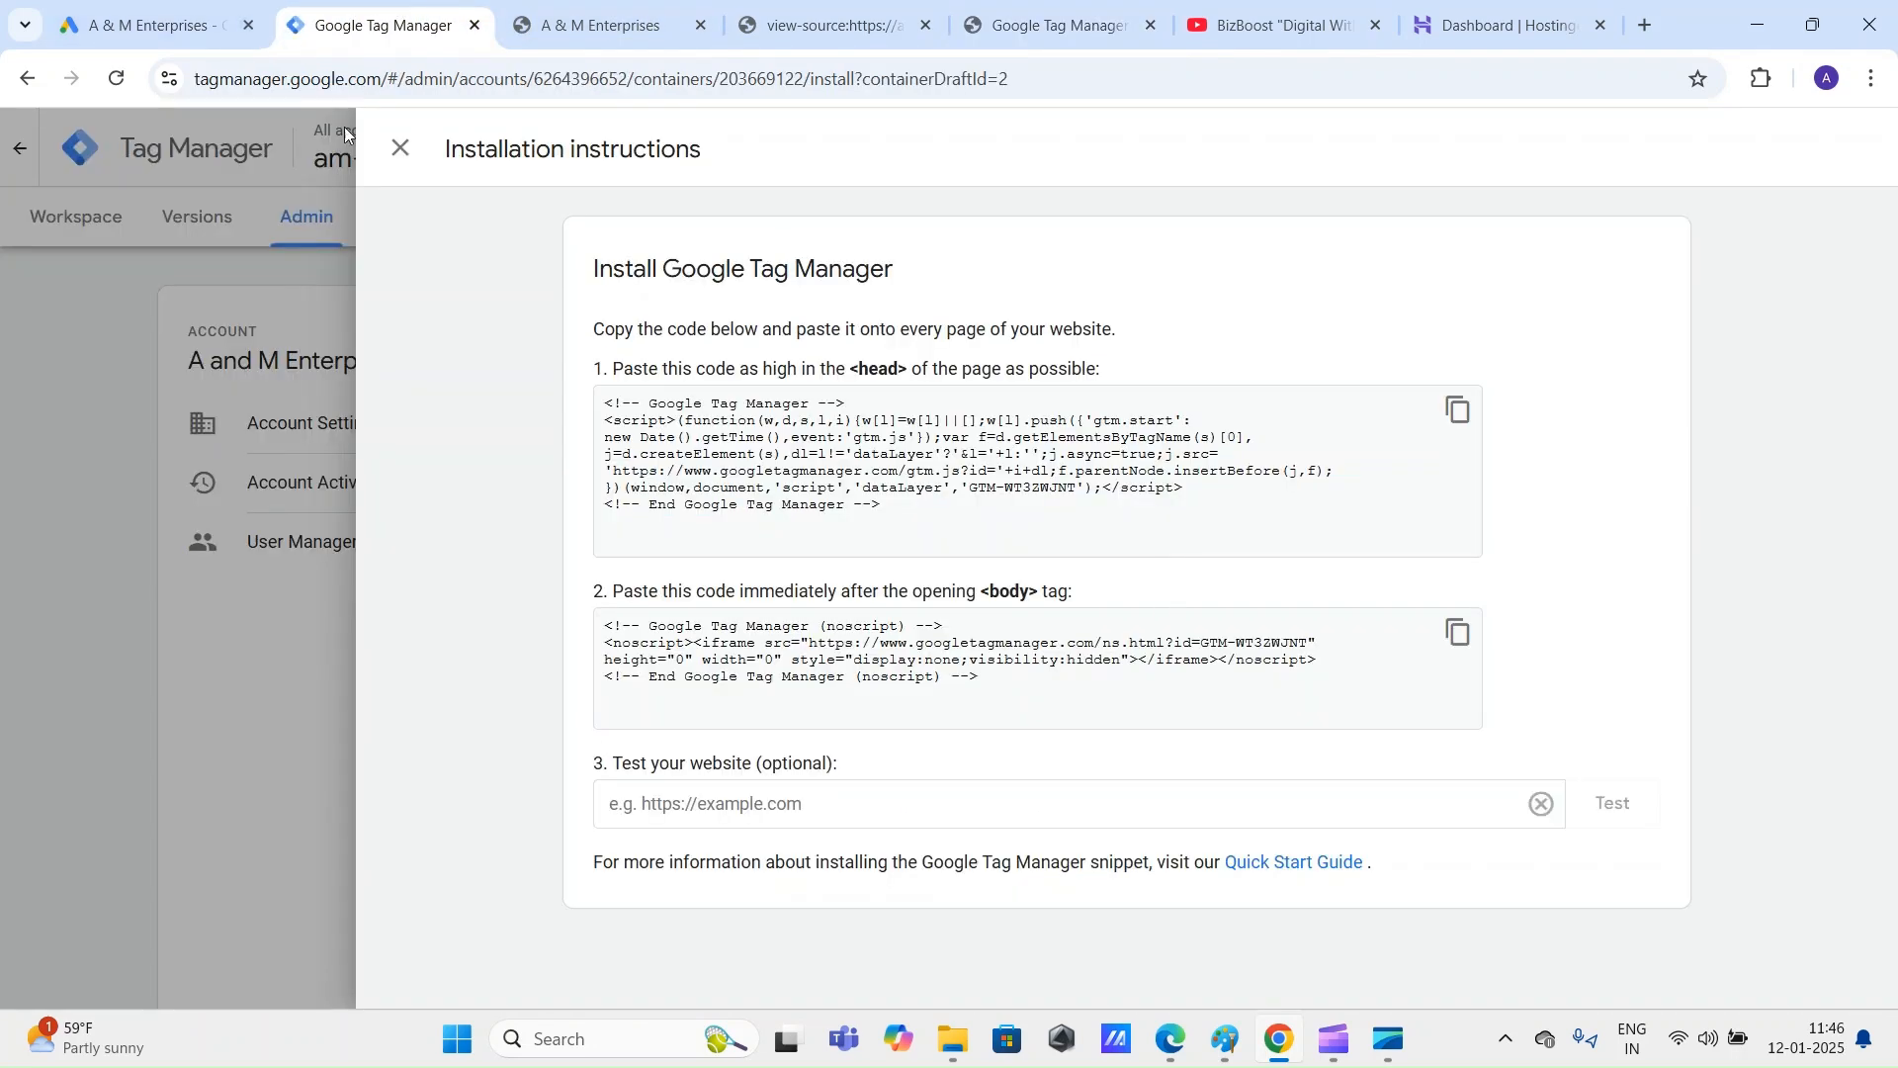
click(400, 148)
click(94, 220)
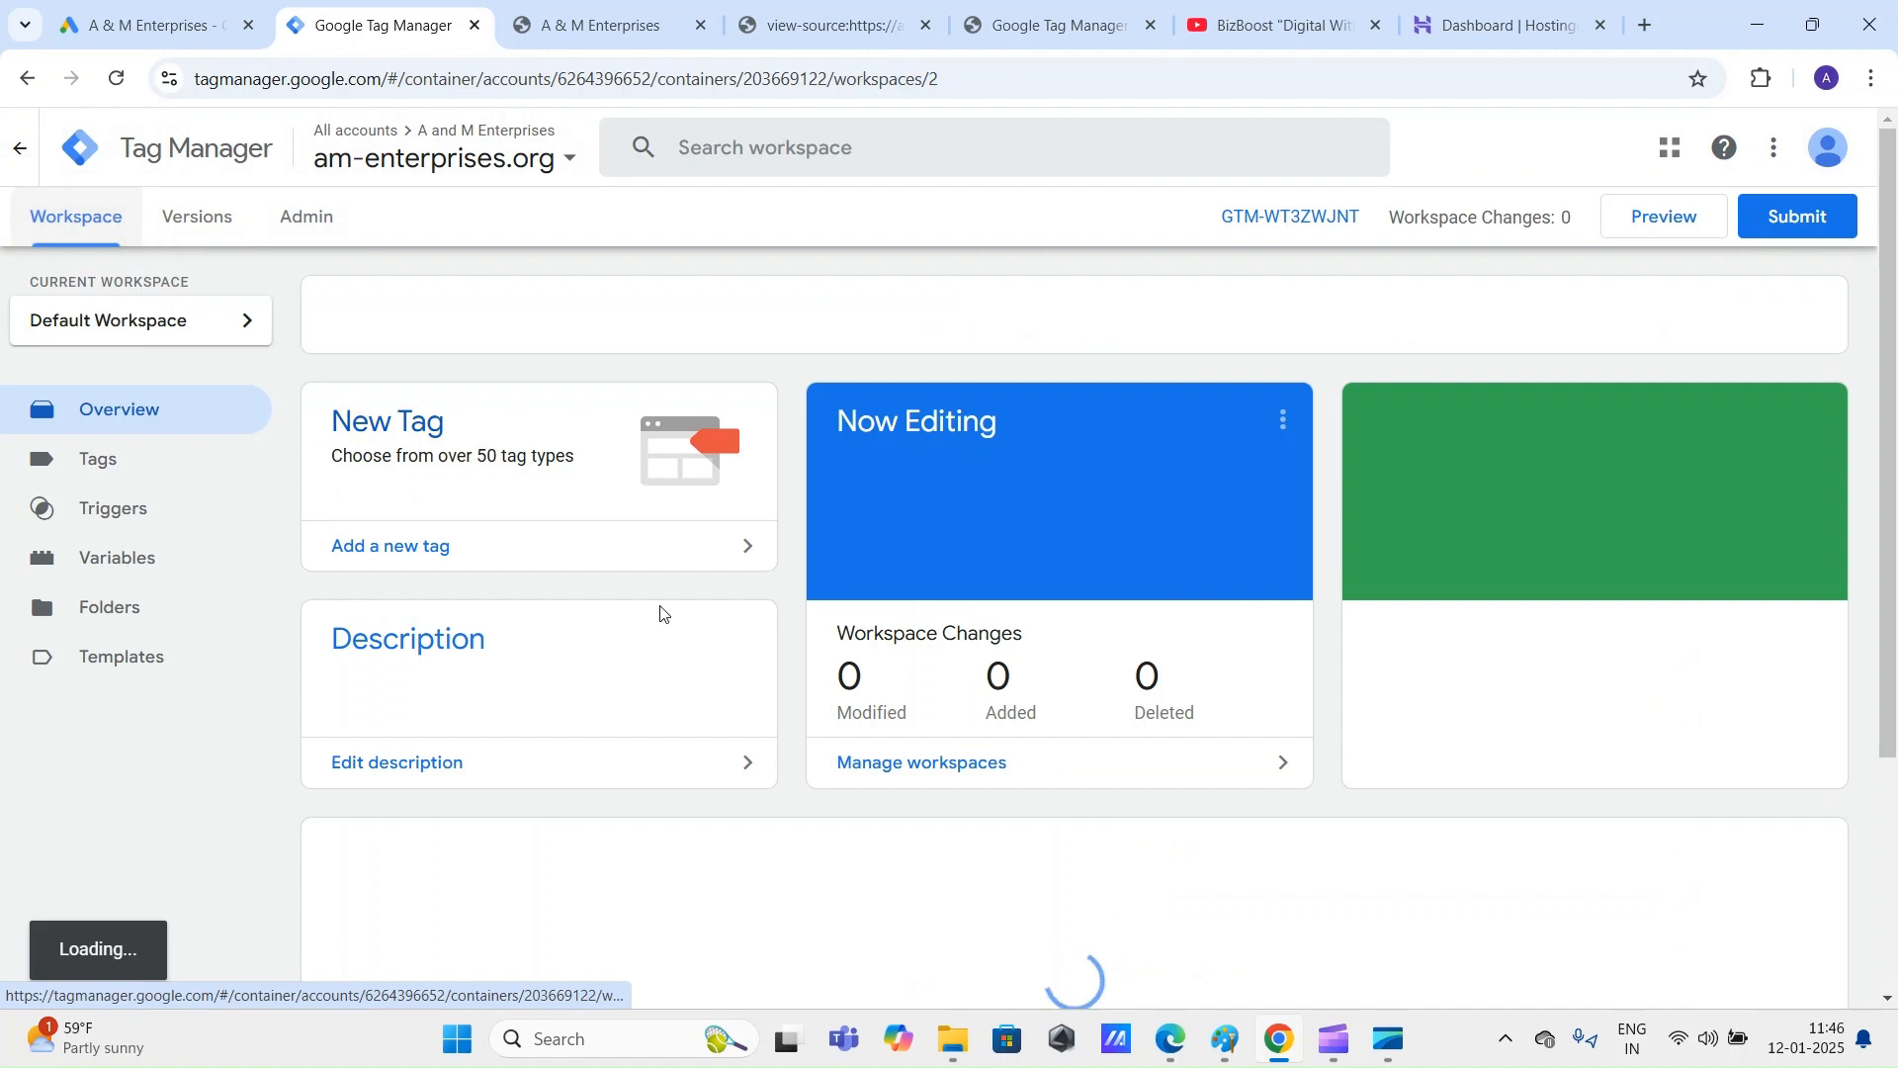
click(109, 471)
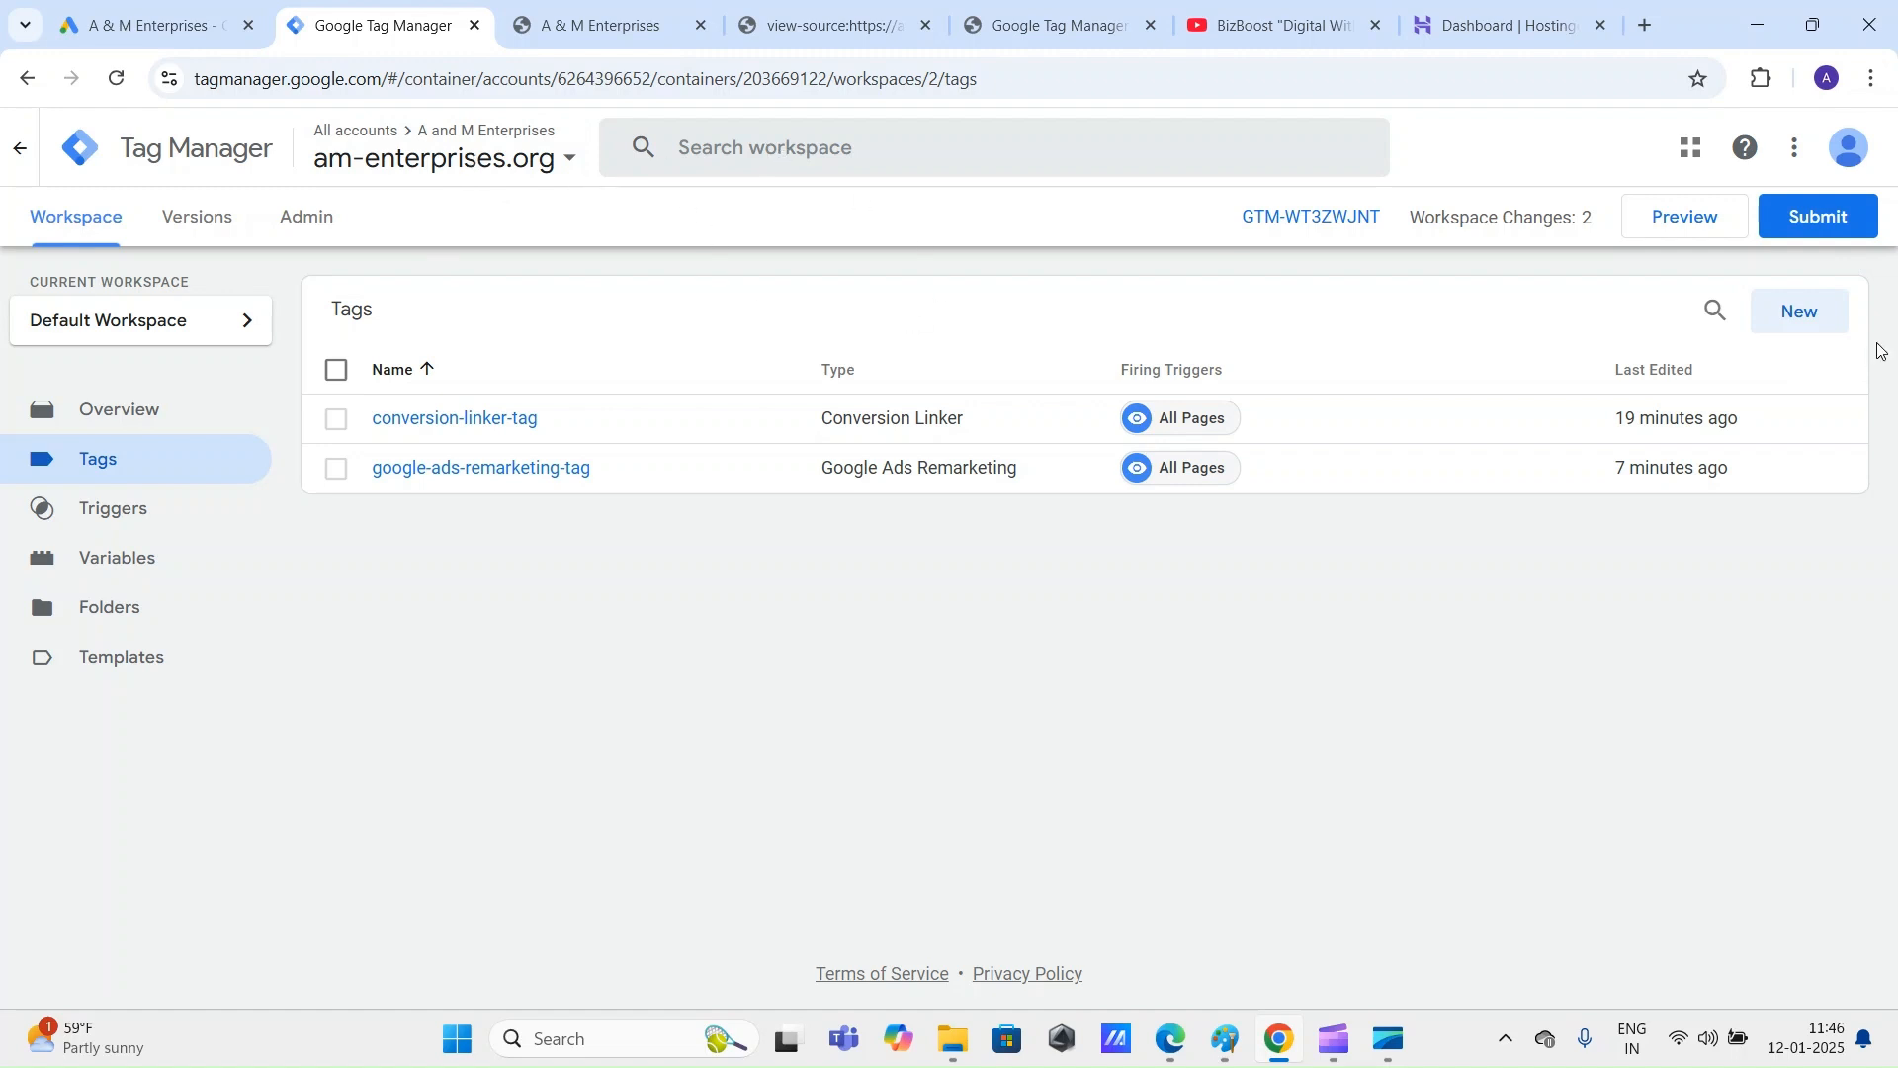
Step: Submit and publish the workspace changes to the Live environment without a version name or description, and return to the workspace
click(1827, 226)
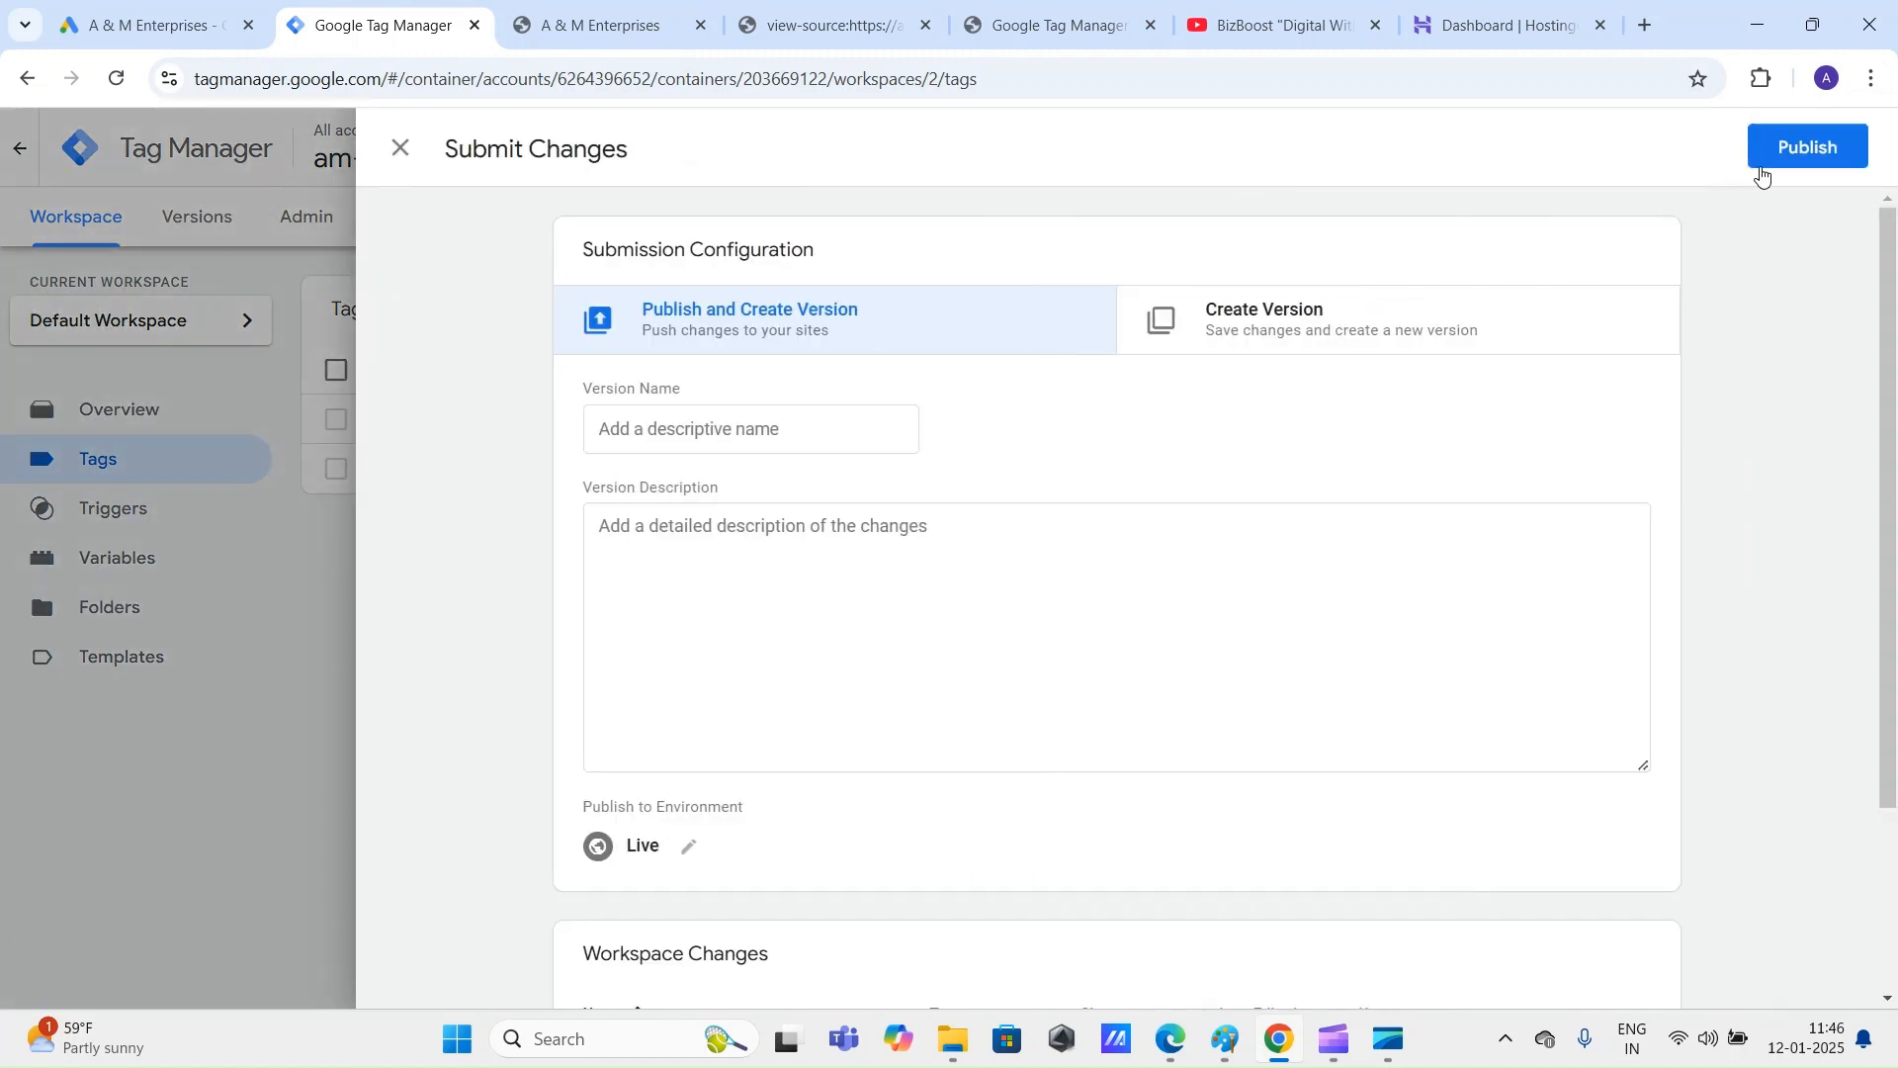
click(1787, 158)
click(1225, 864)
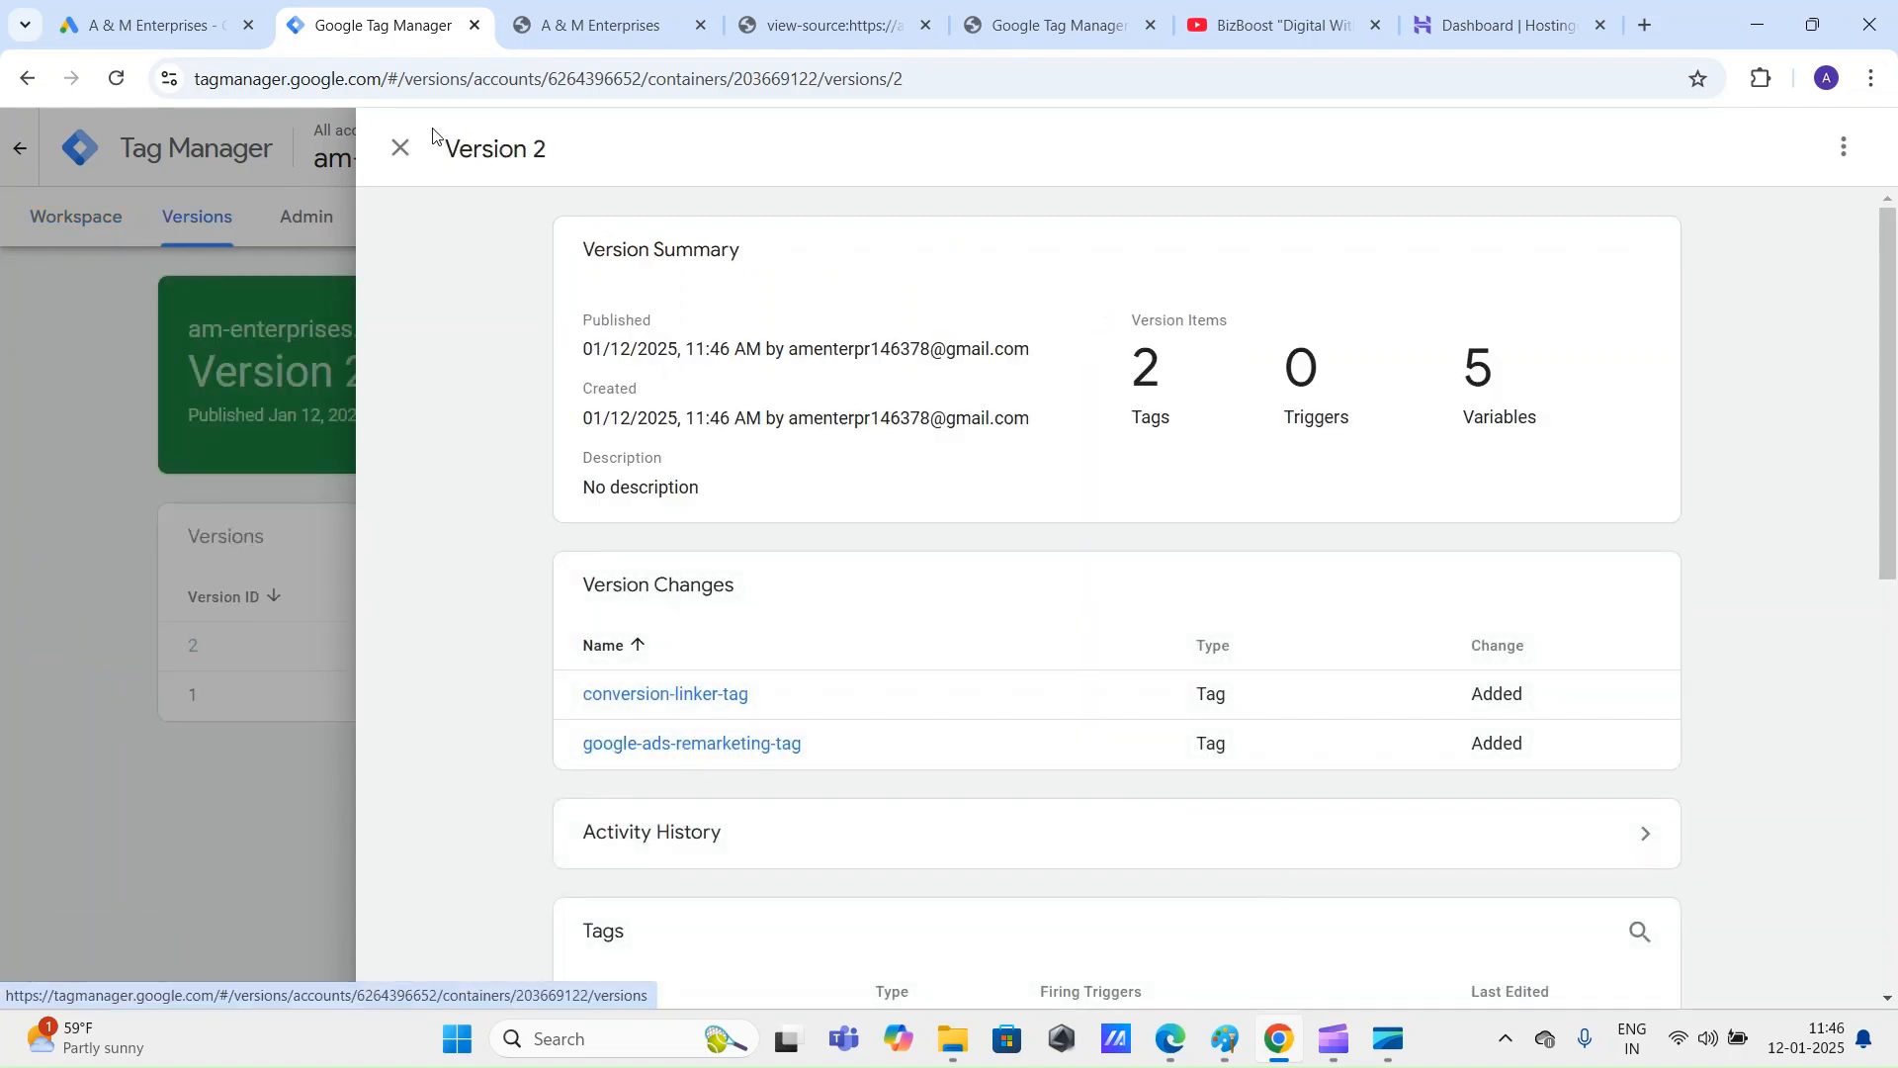
click(400, 148)
click(73, 236)
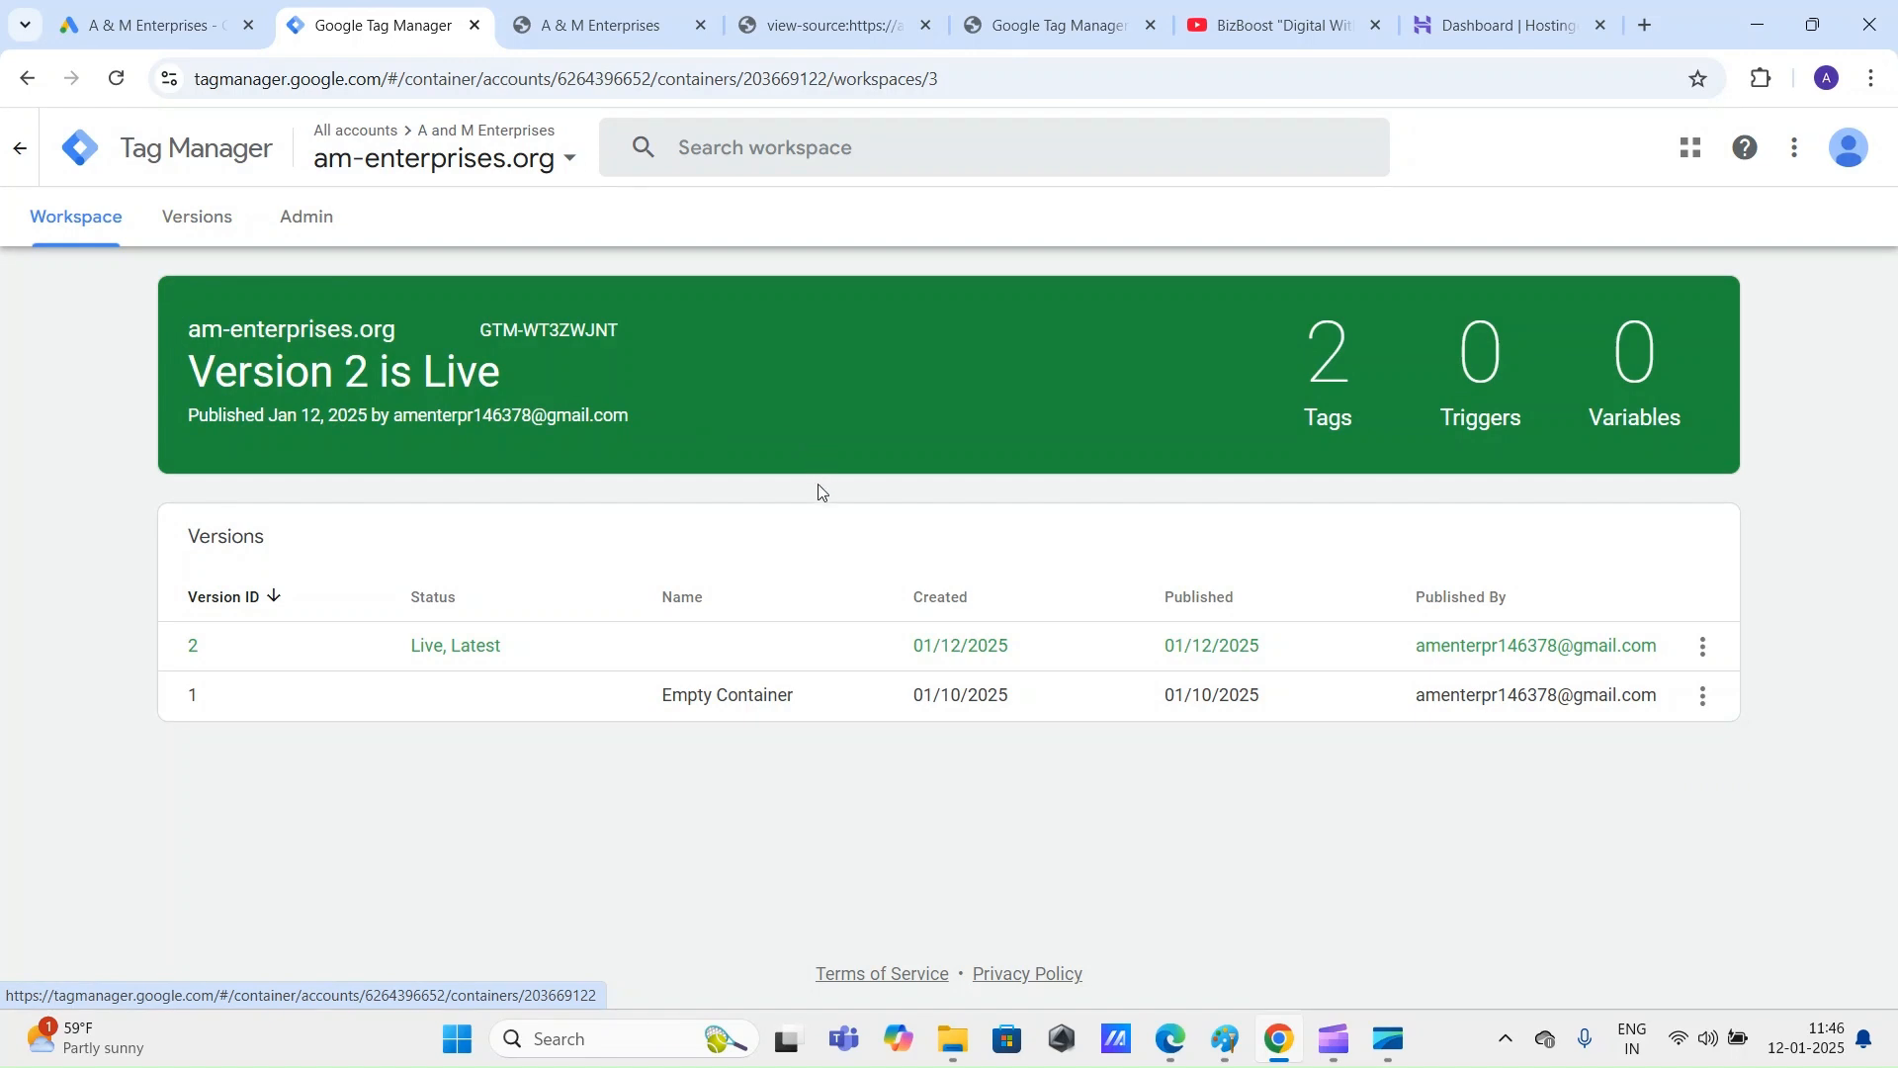
Step: Check the container's published versions, reopen the workspace's tags list and look at the live website
click(196, 216)
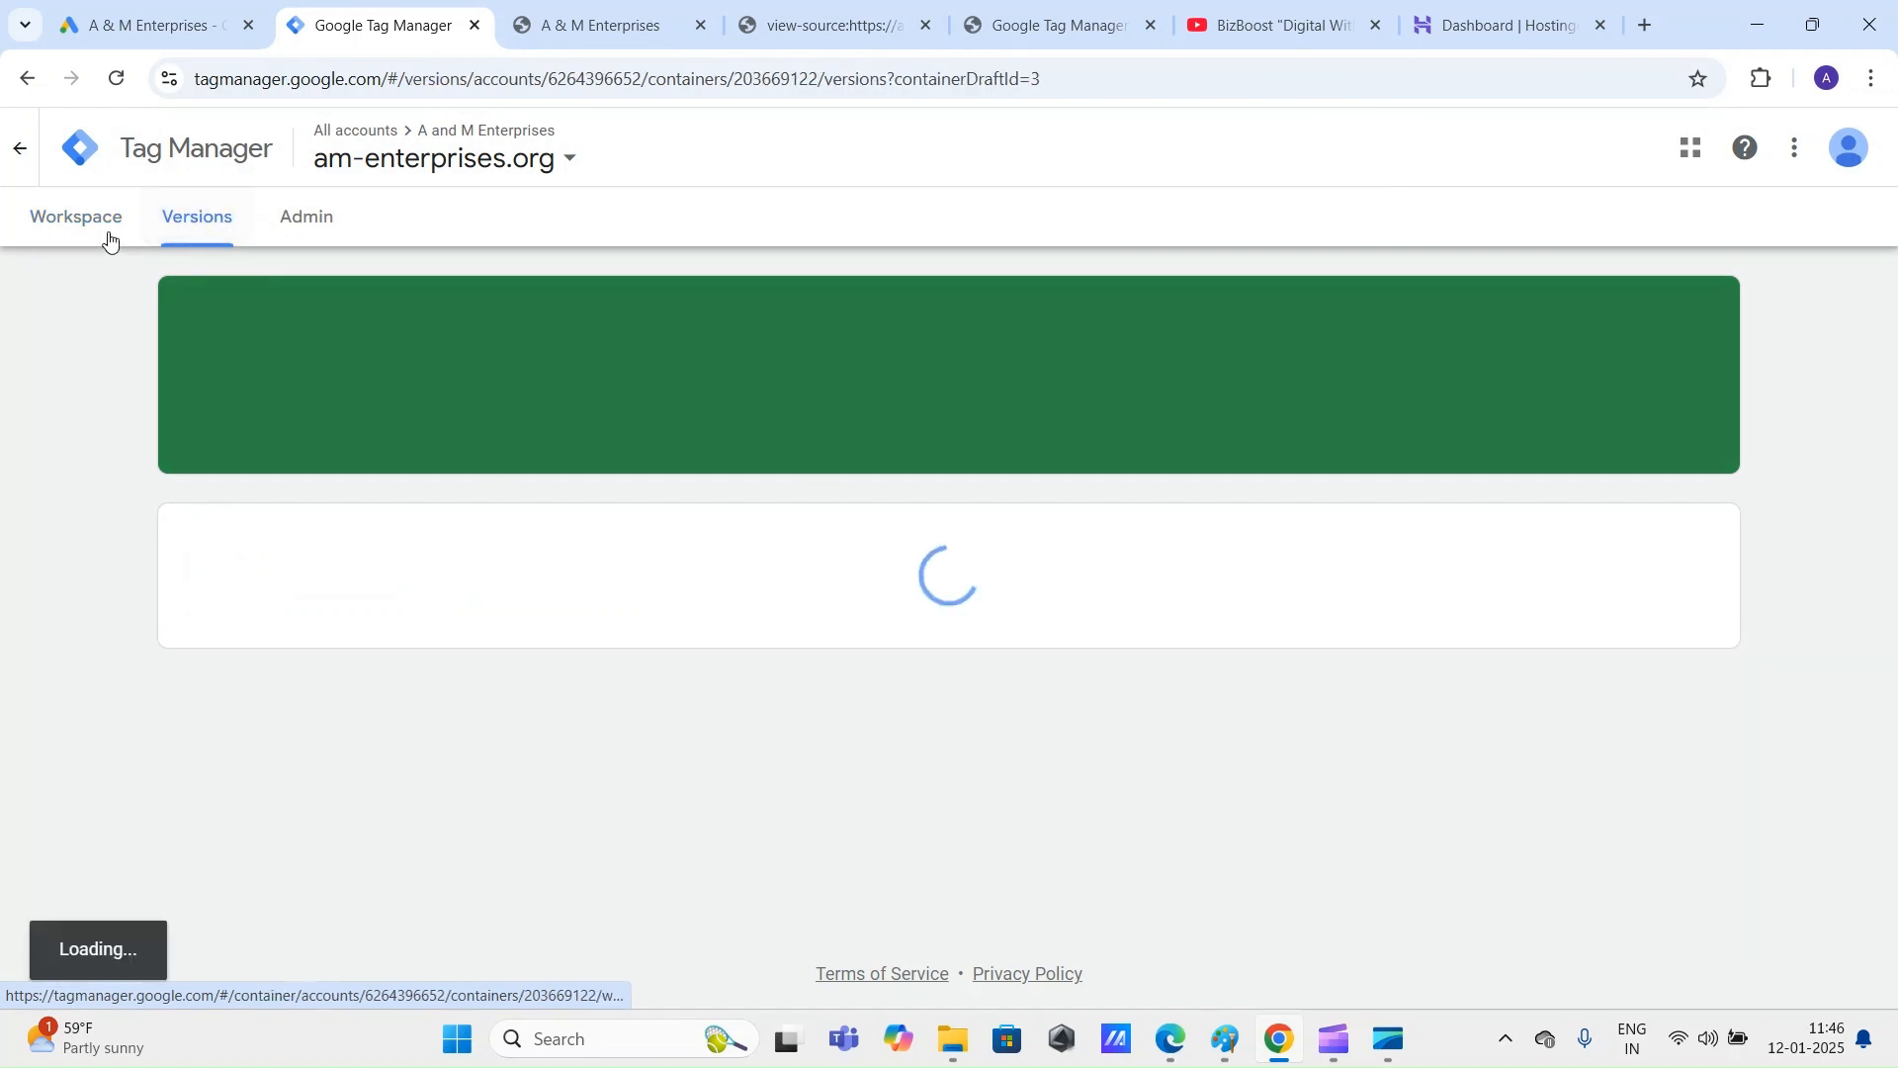
click(106, 230)
click(98, 461)
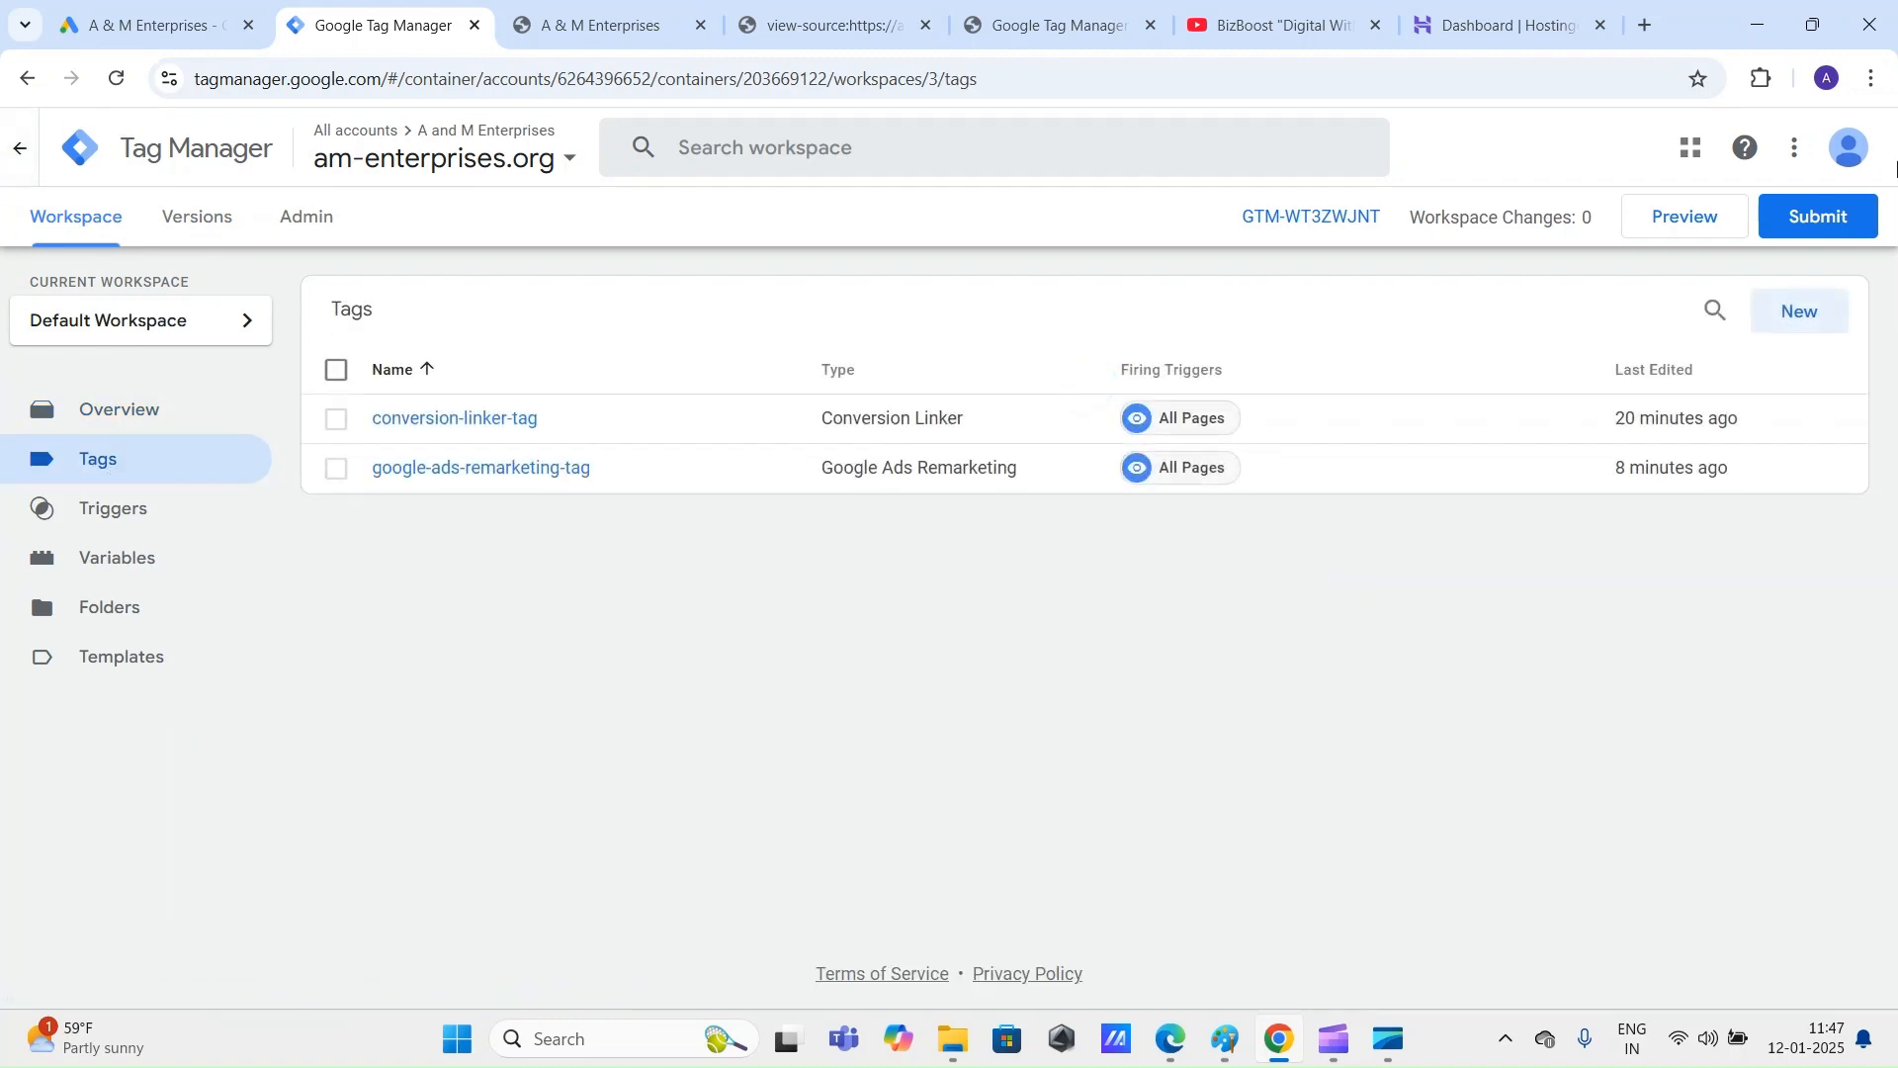
click(593, 25)
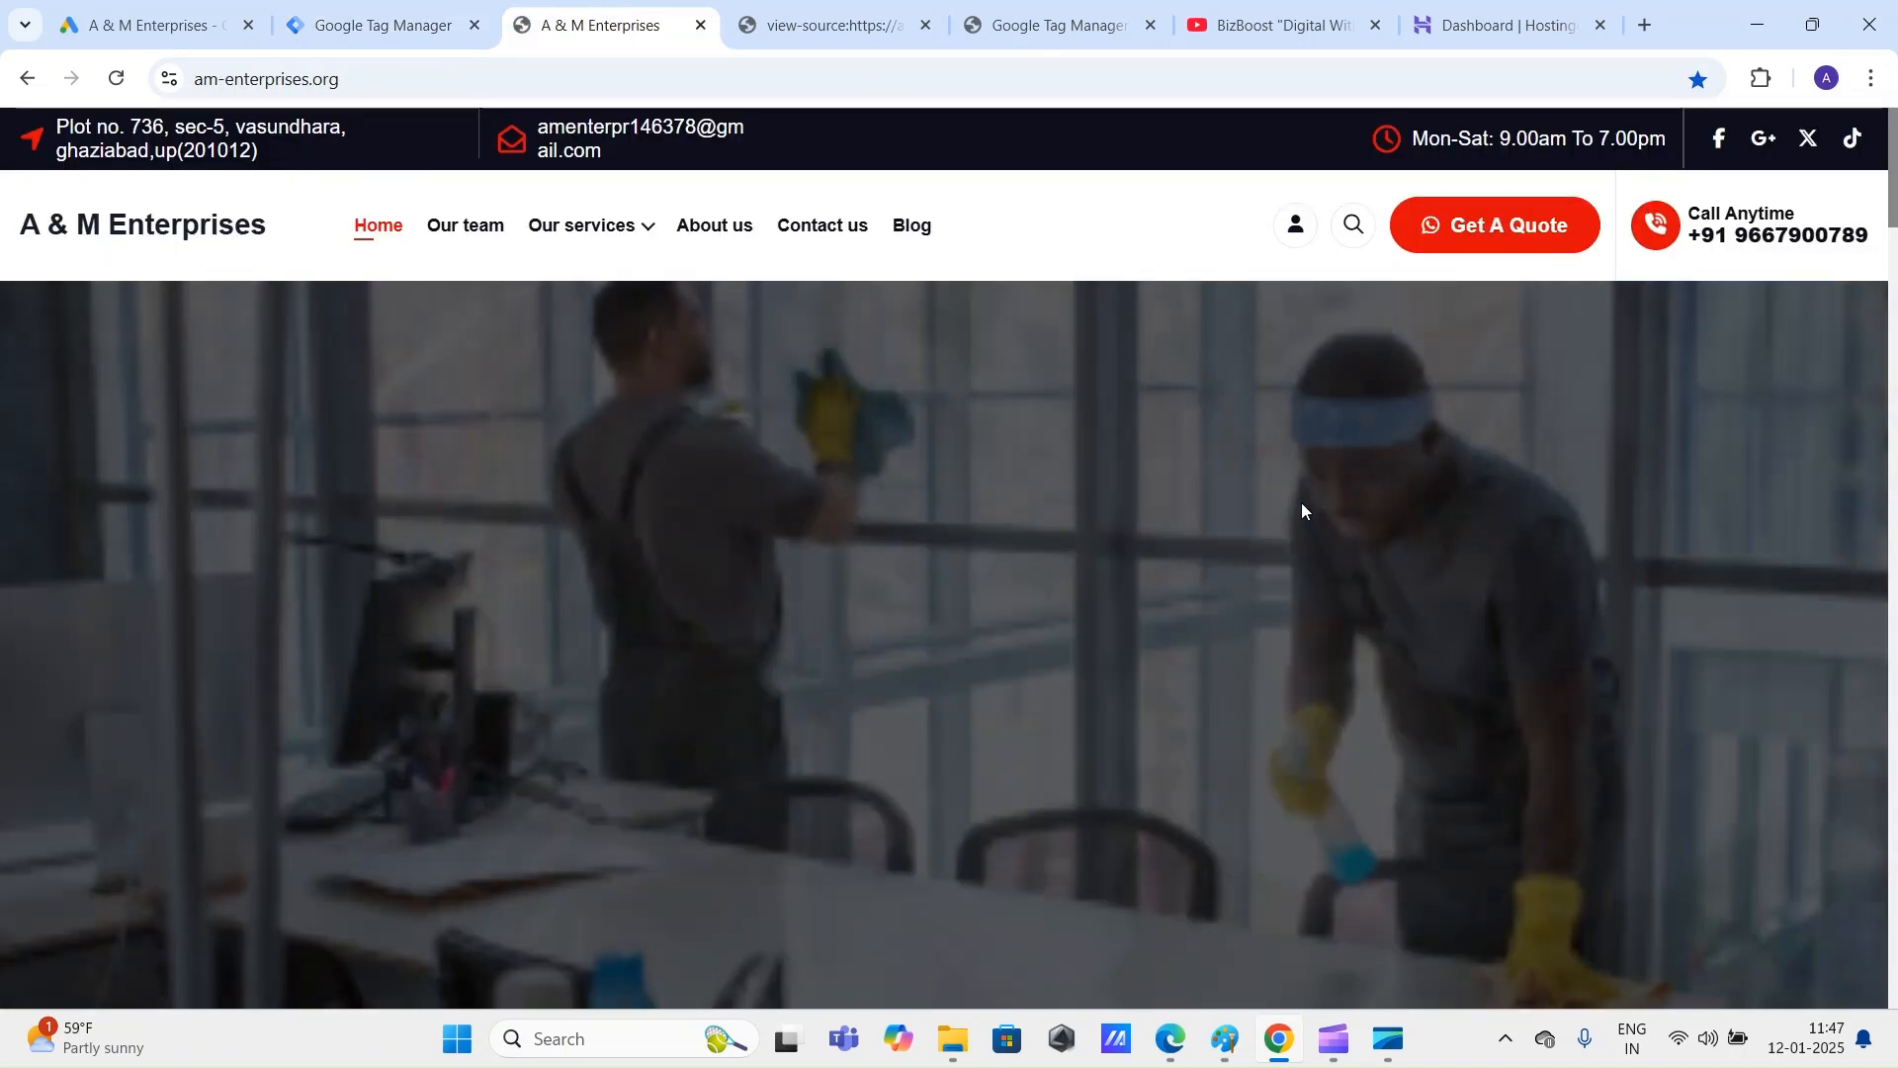
click(386, 20)
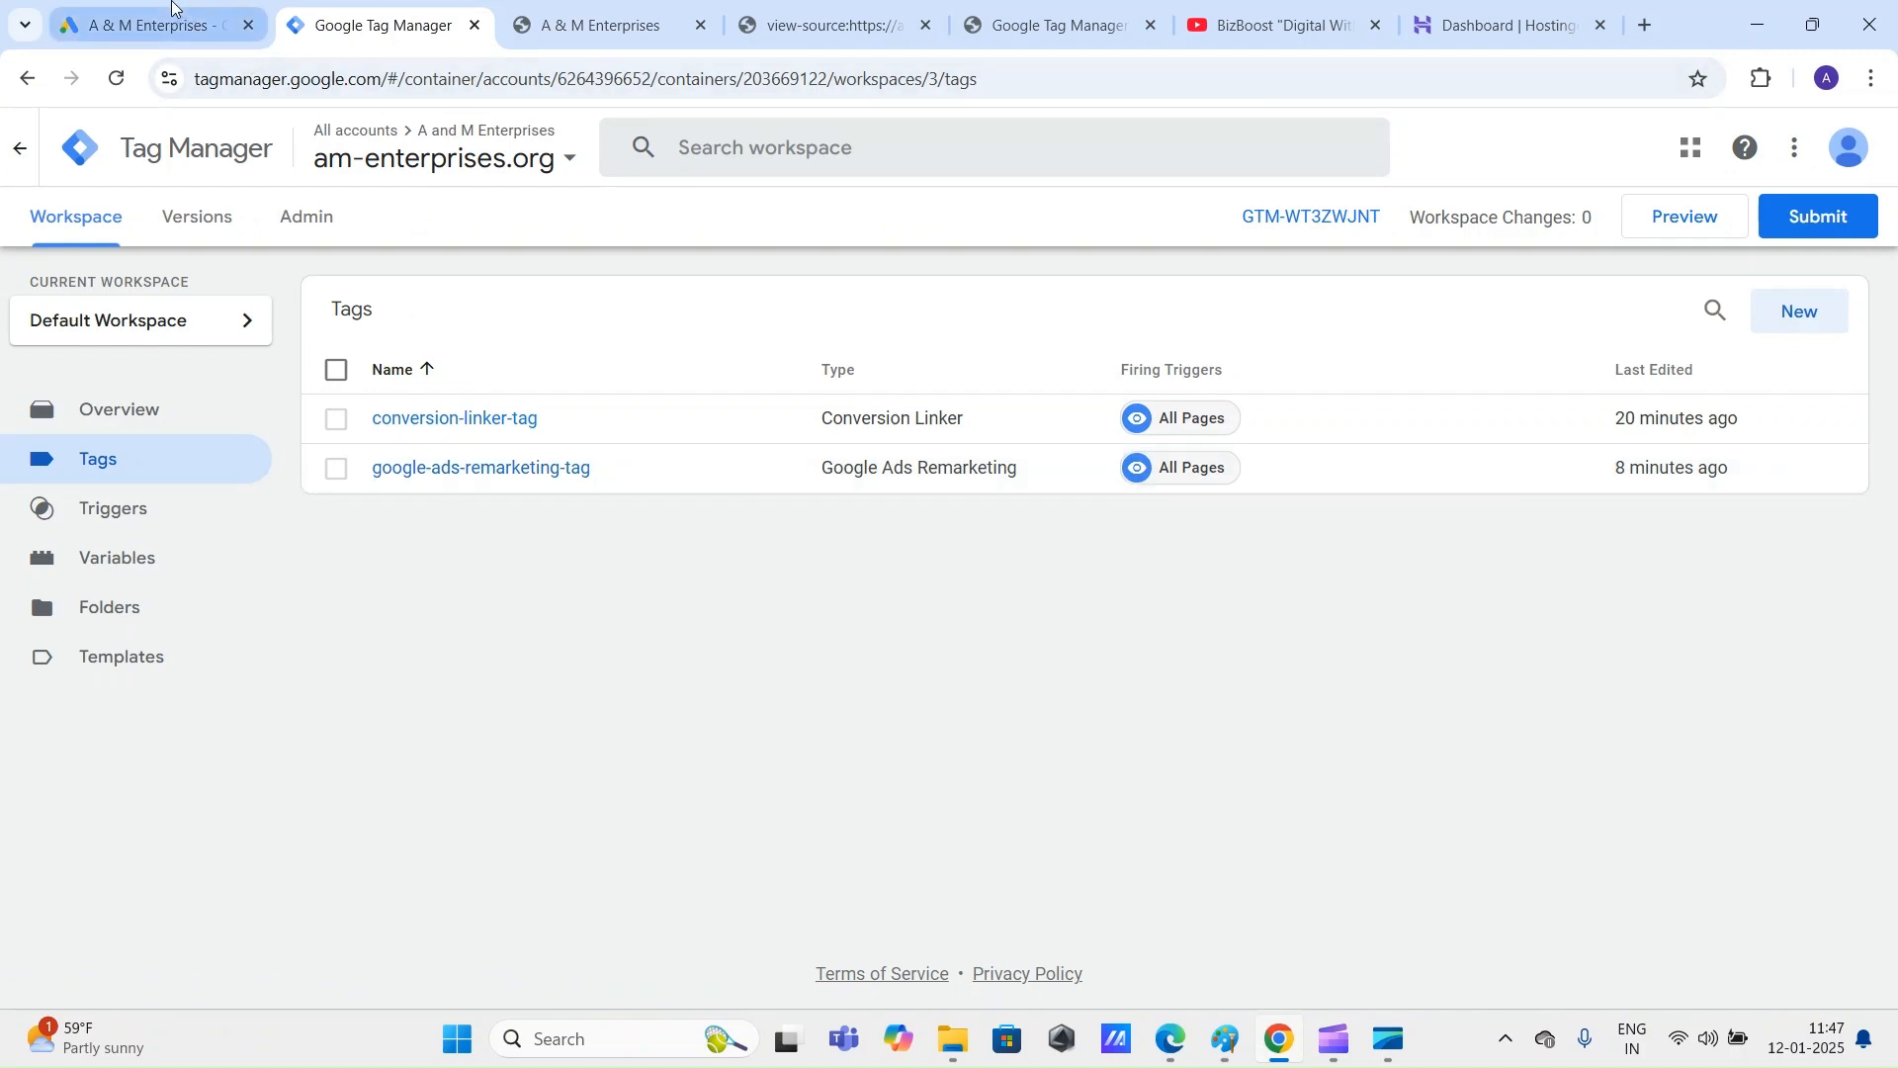
Step: Switch to Google Ads, review the Tag Manager installation instructions and finish the Google Ads tag audience source setup
click(213, 28)
click(1744, 571)
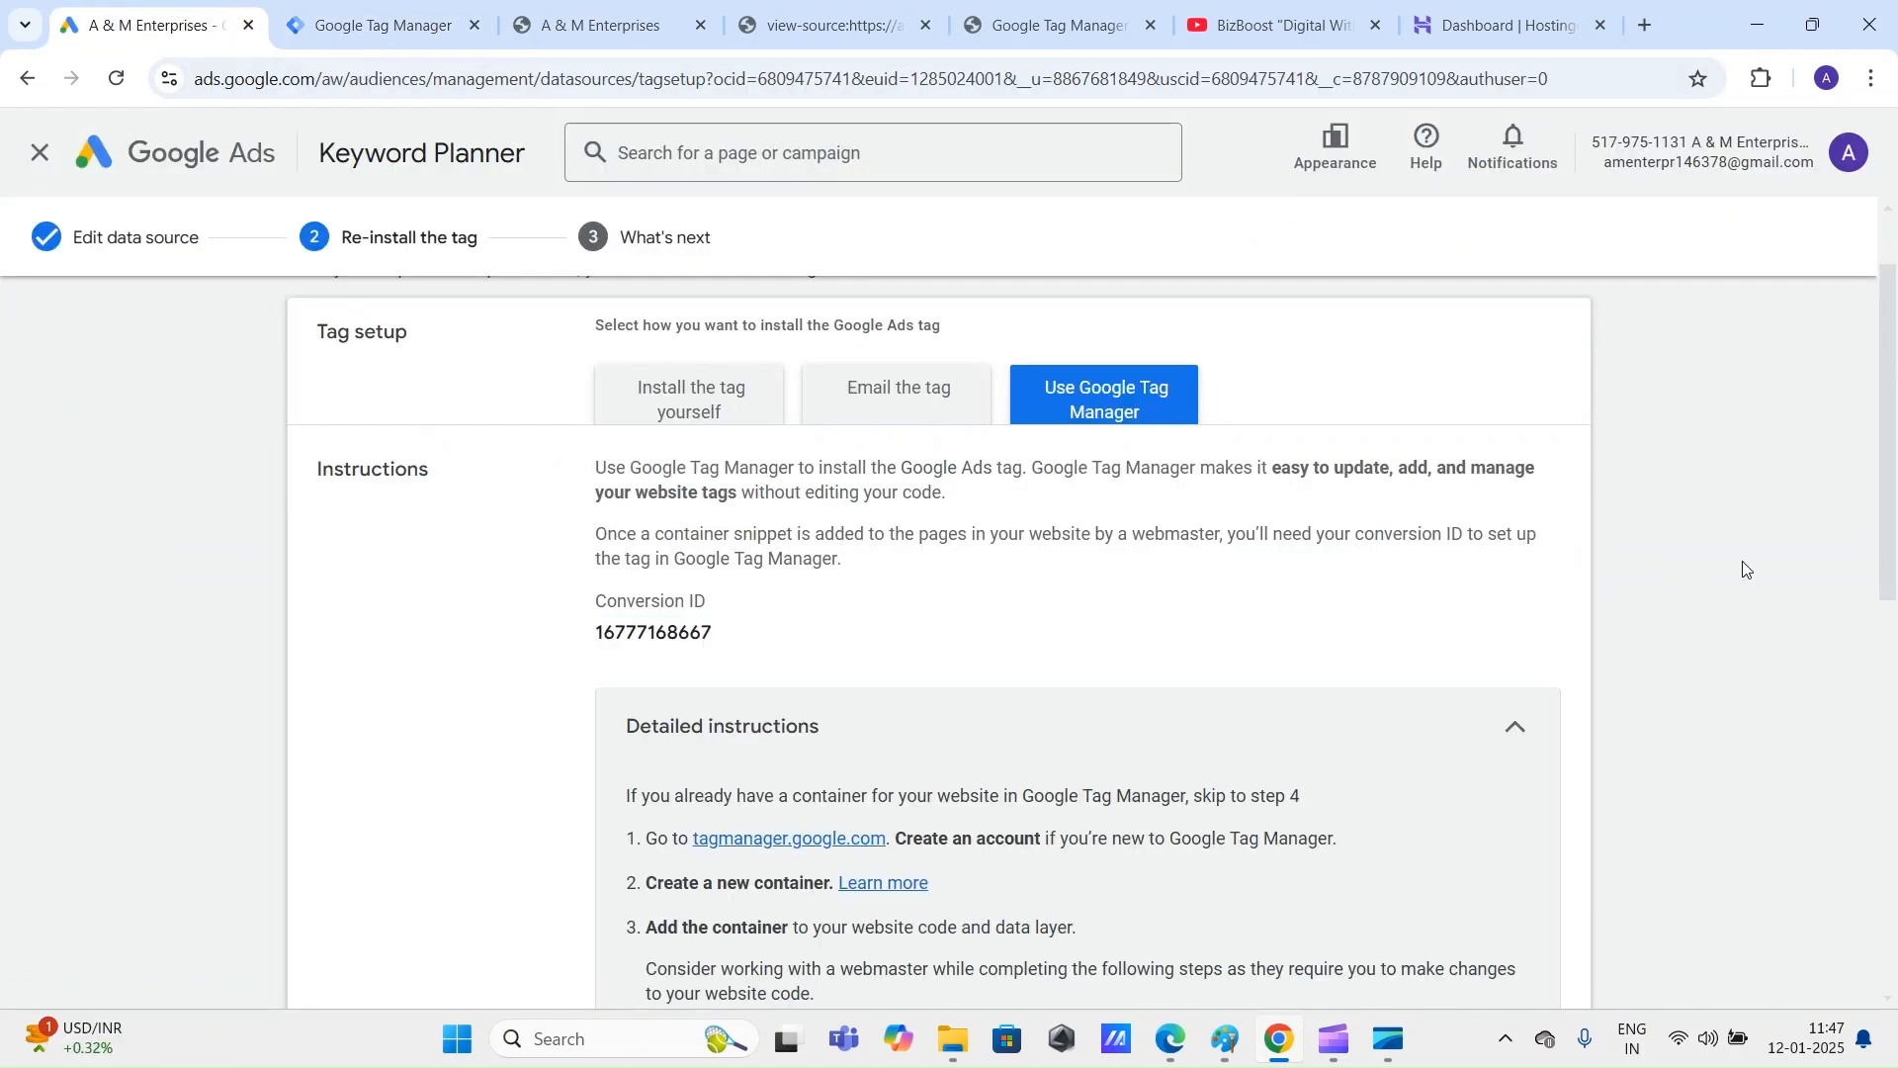
scroll(1803, 709, down, 10)
scroll(1779, 731, up, 10)
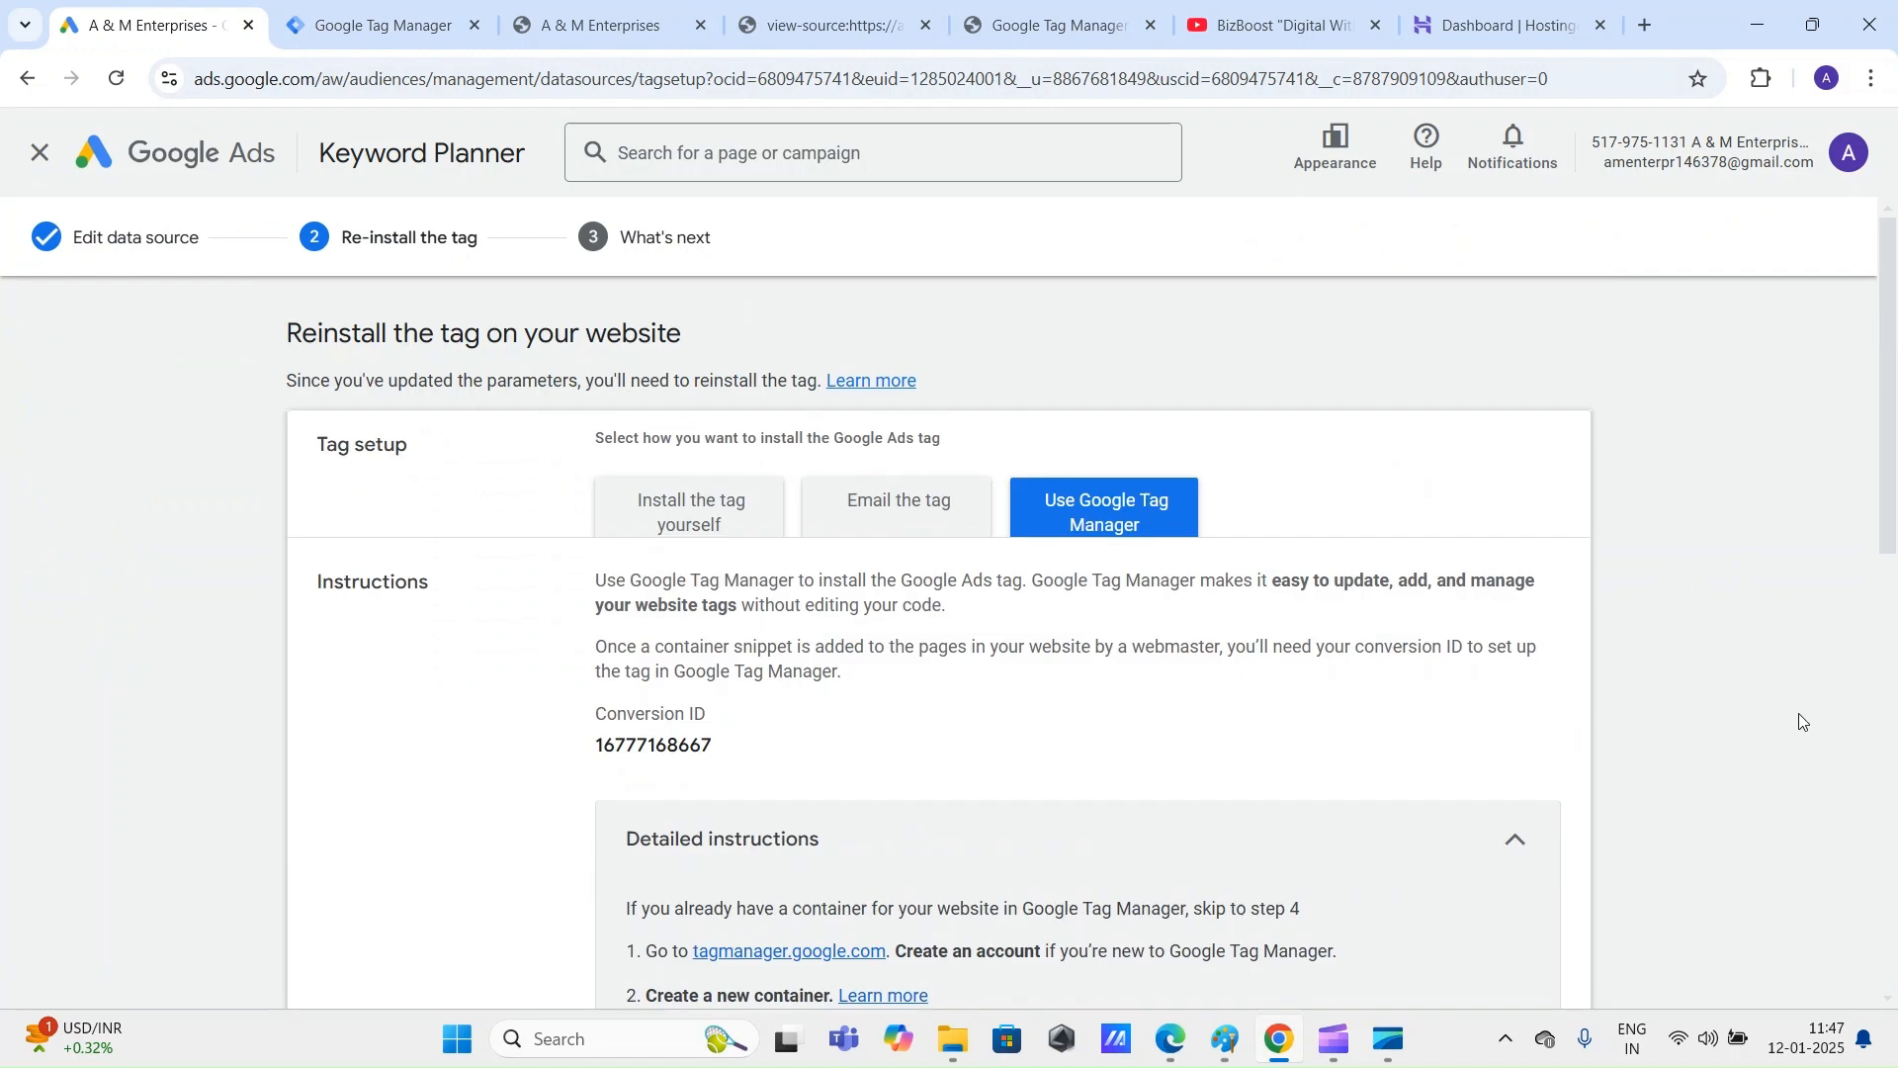
scroll(1740, 739, down, 10)
scroll(463, 860, up, 10)
scroll(917, 581, down, 10)
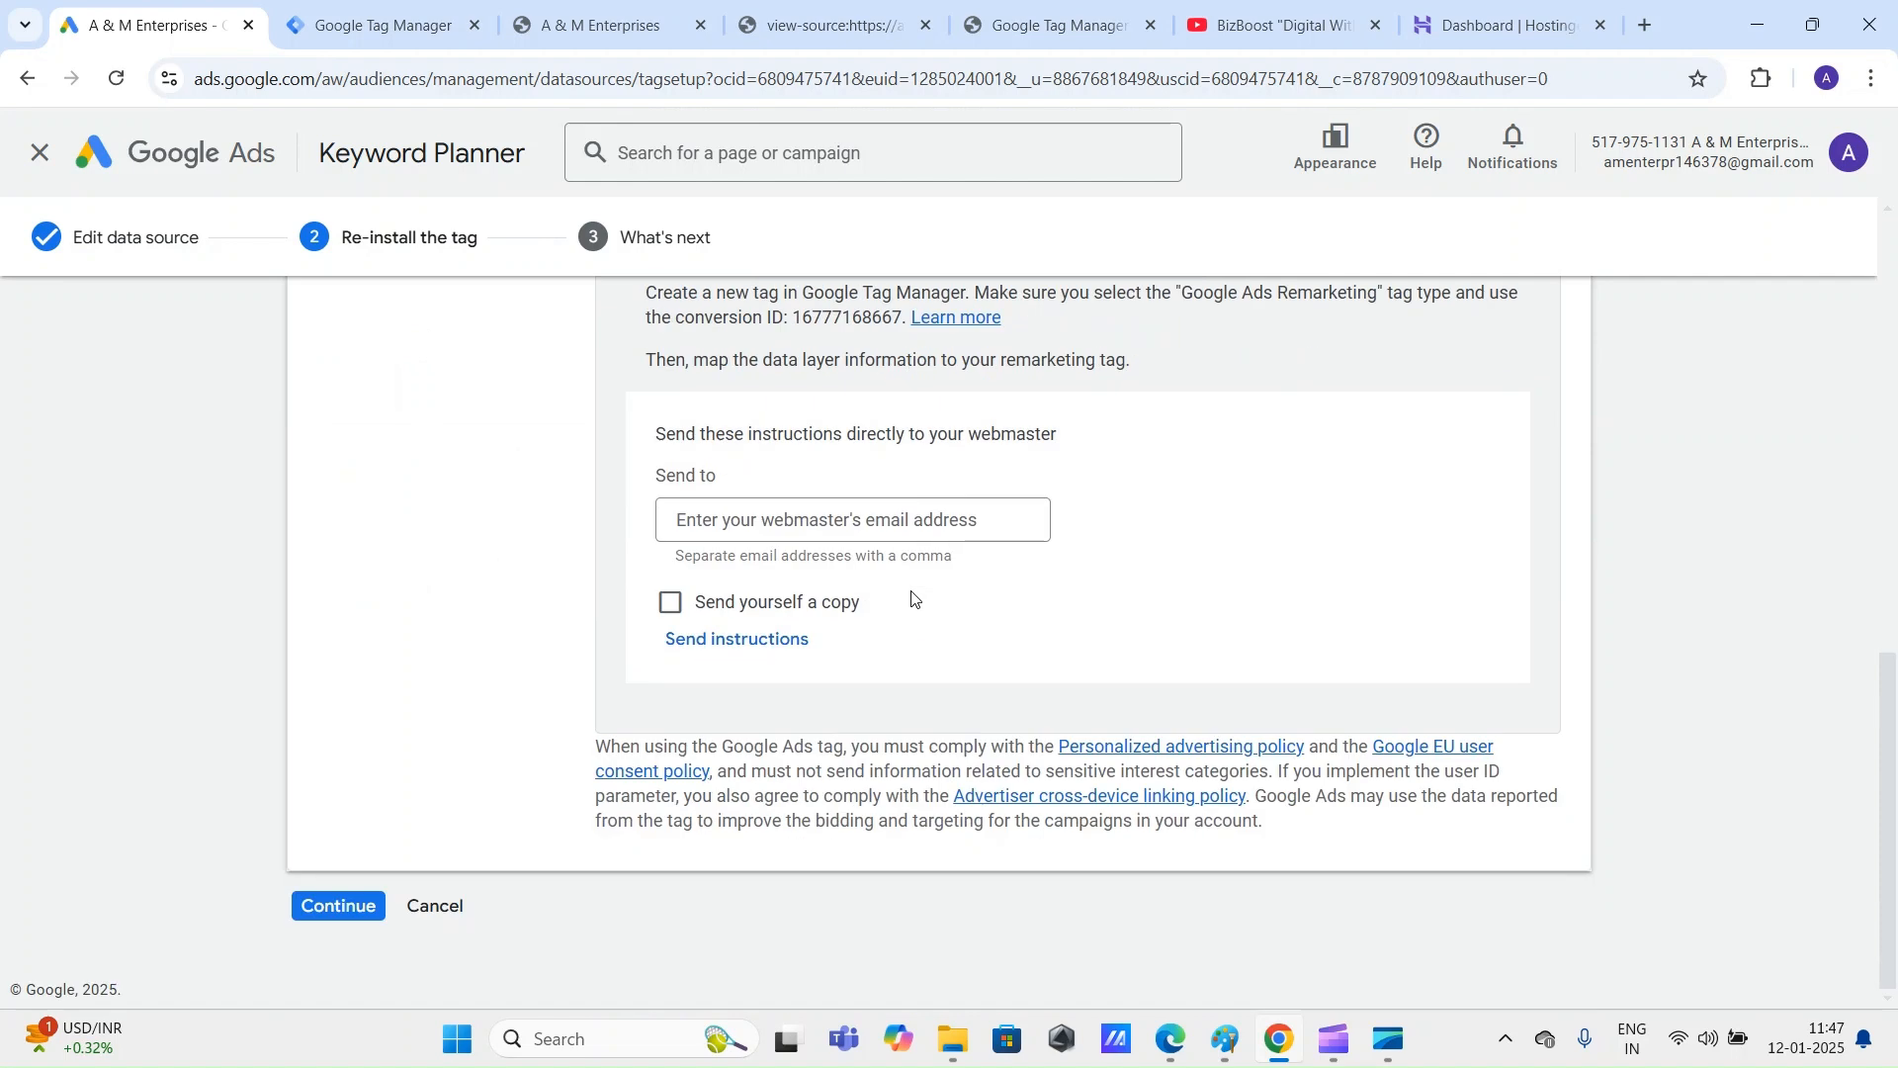
click(335, 905)
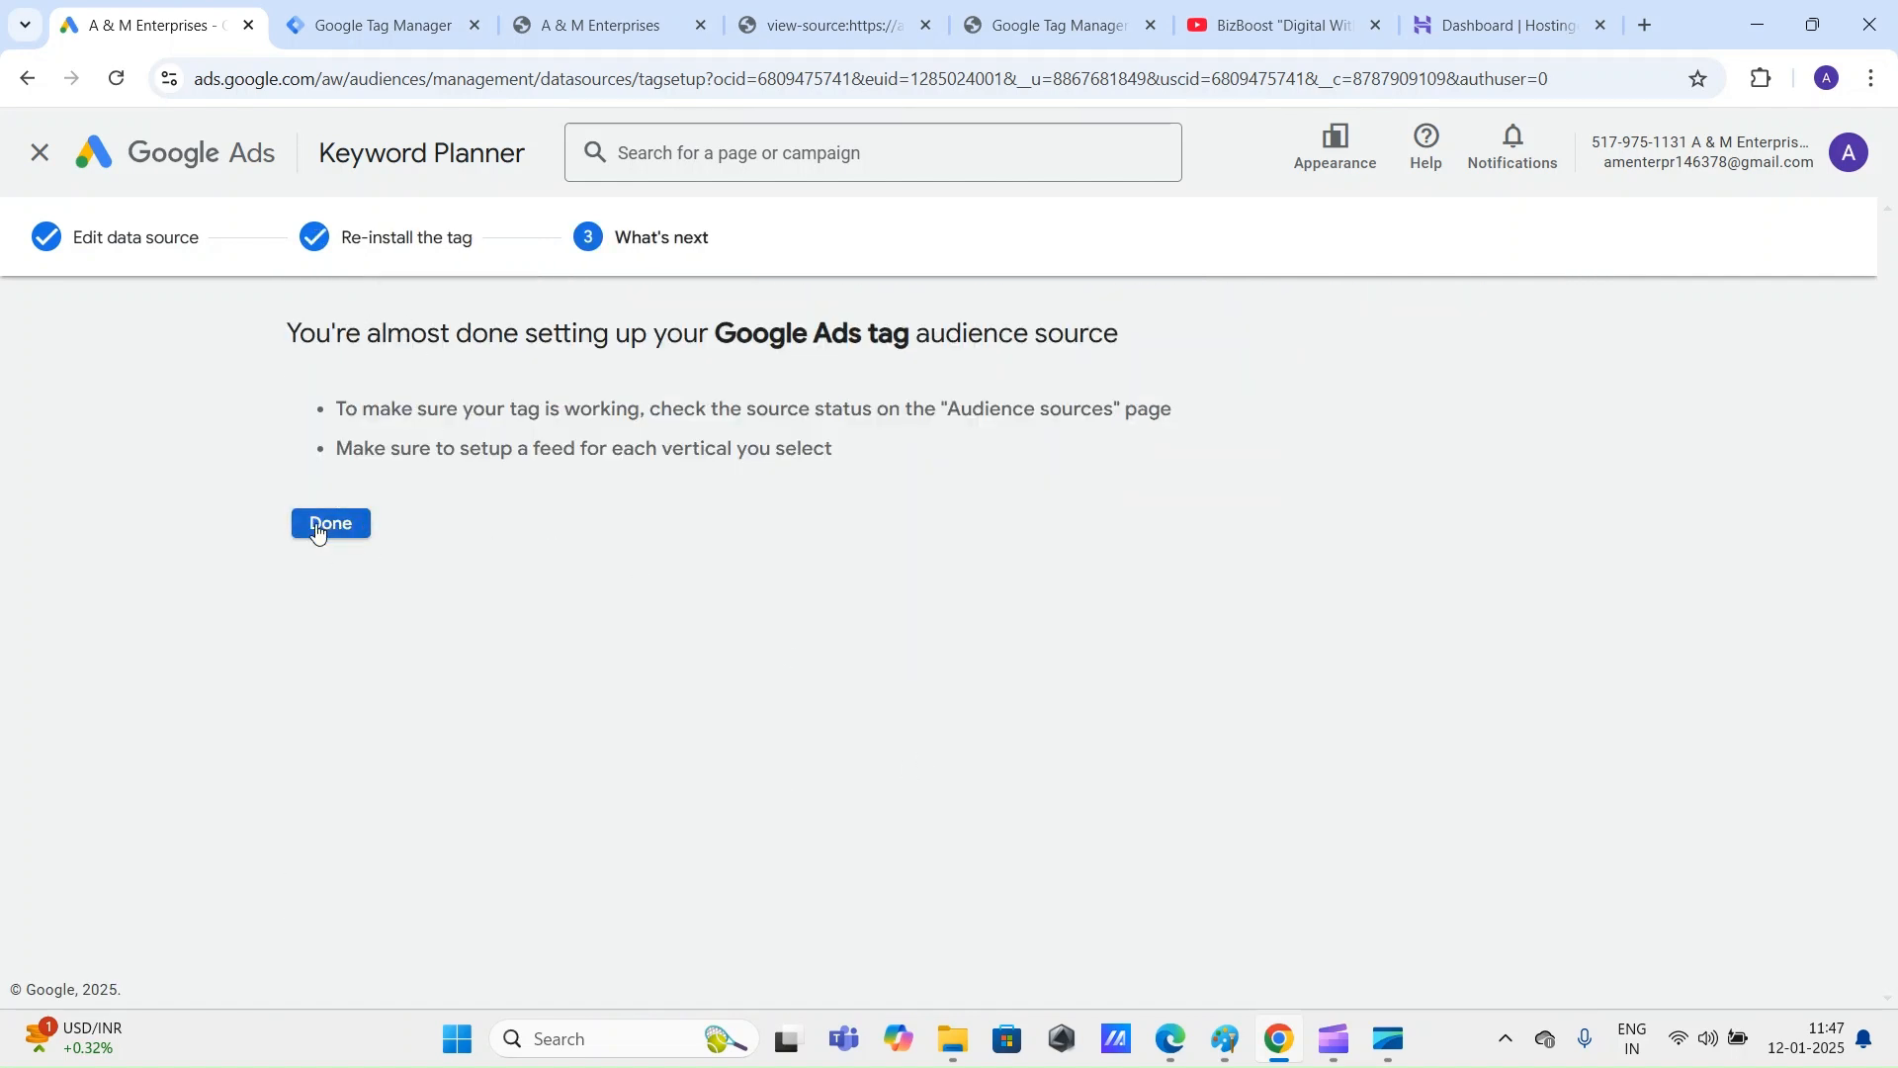
click(316, 533)
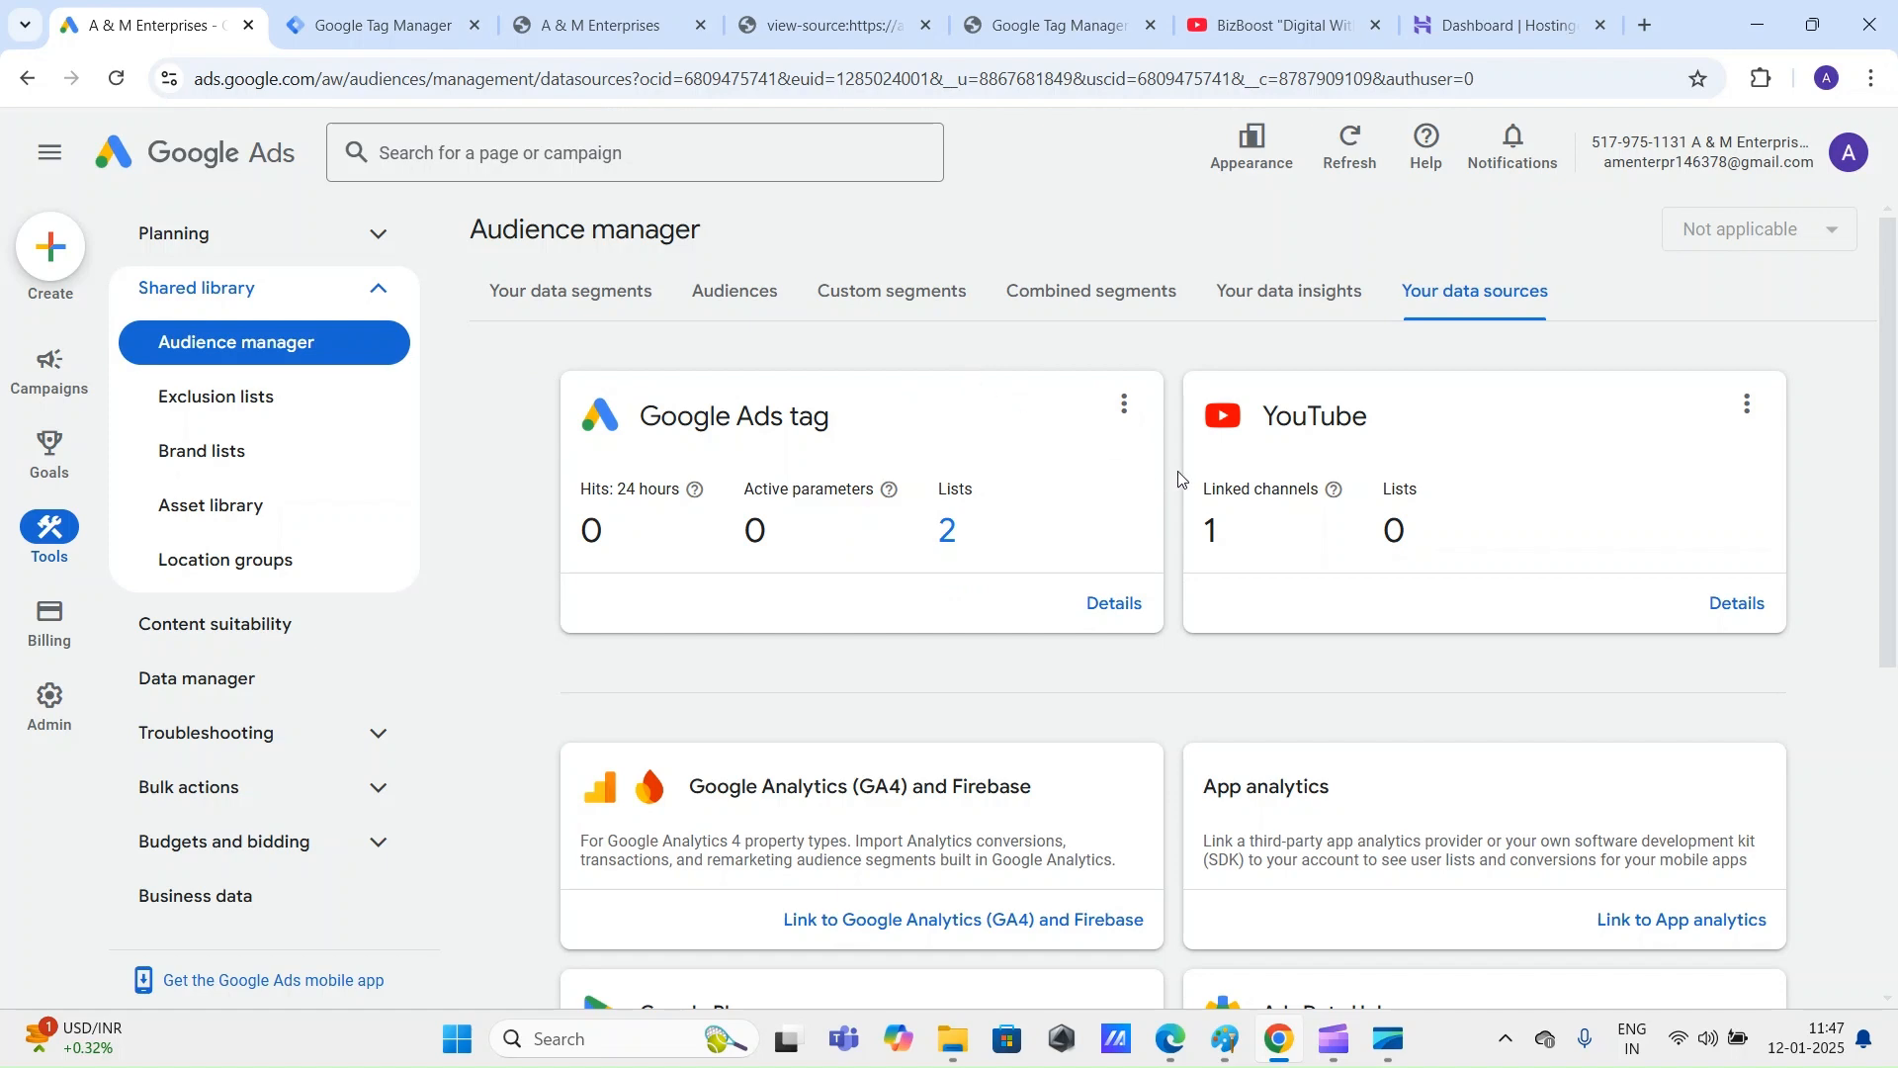
click(376, 25)
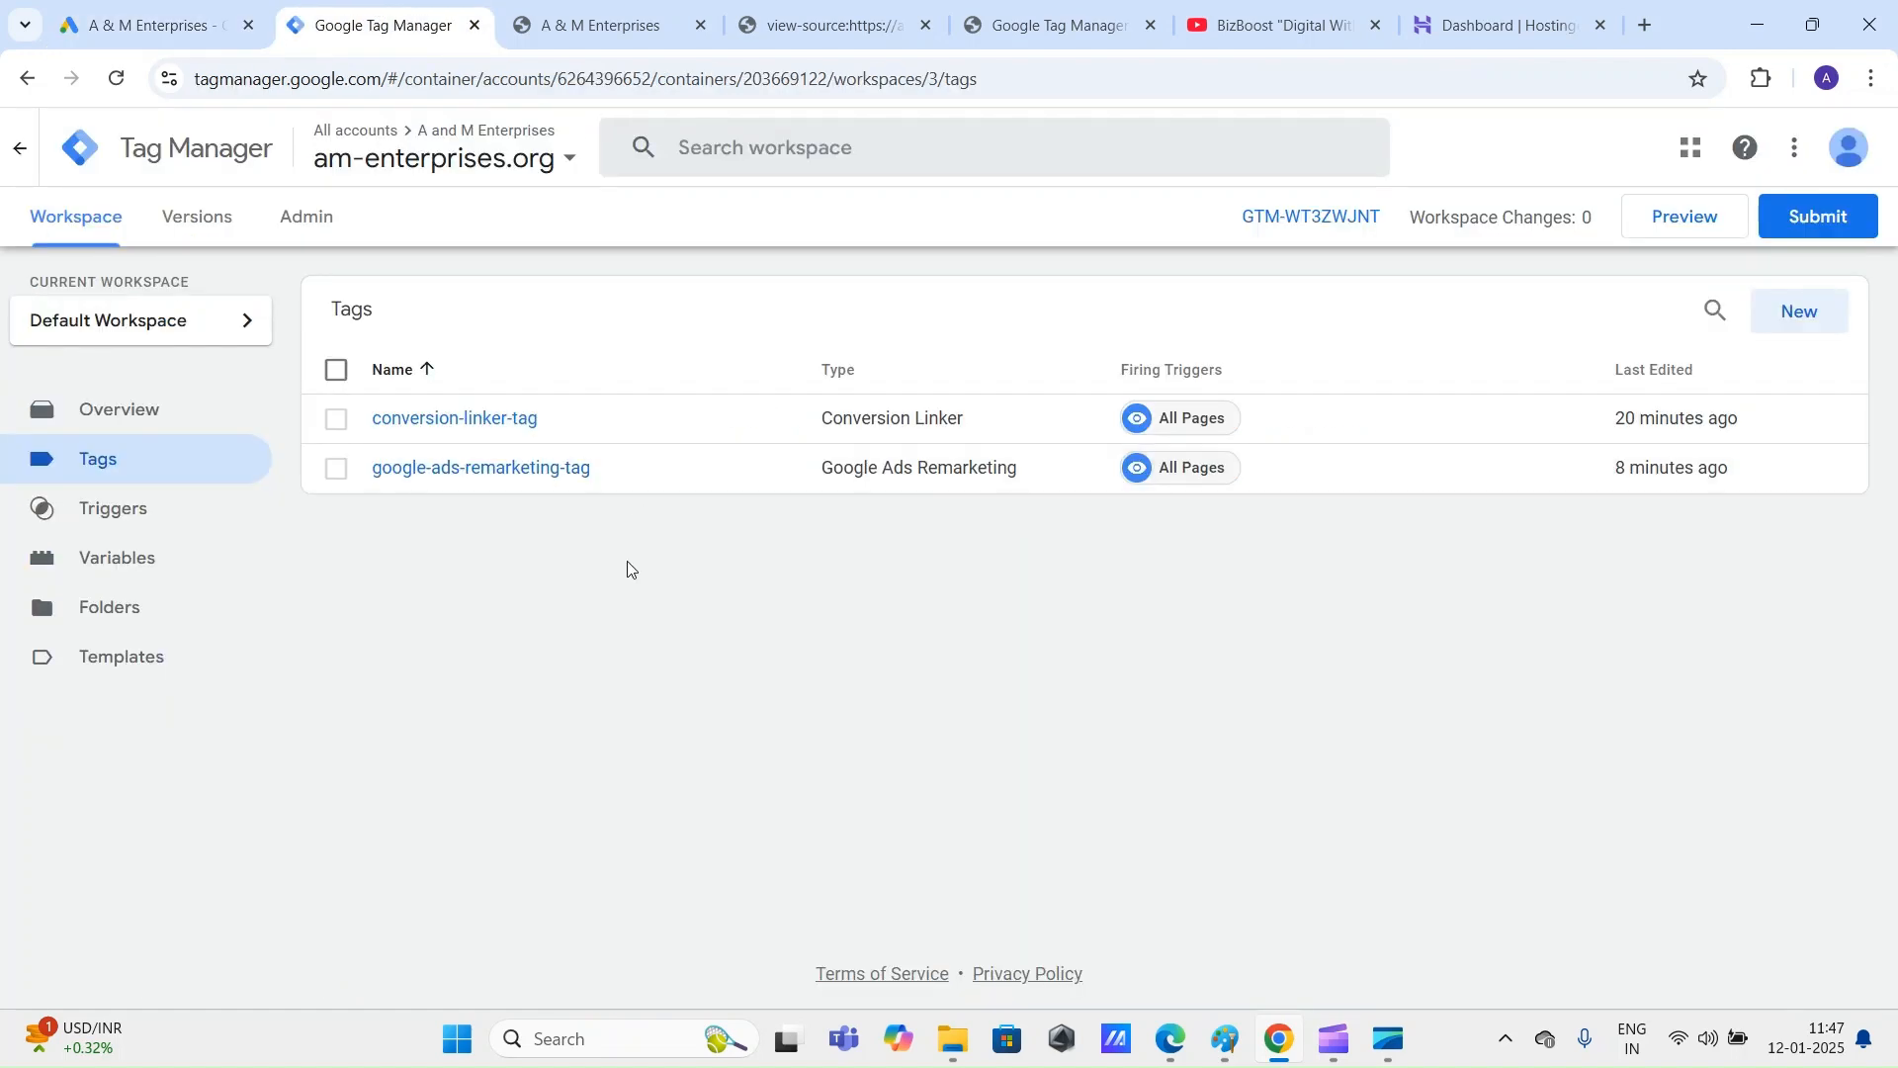
click(99, 7)
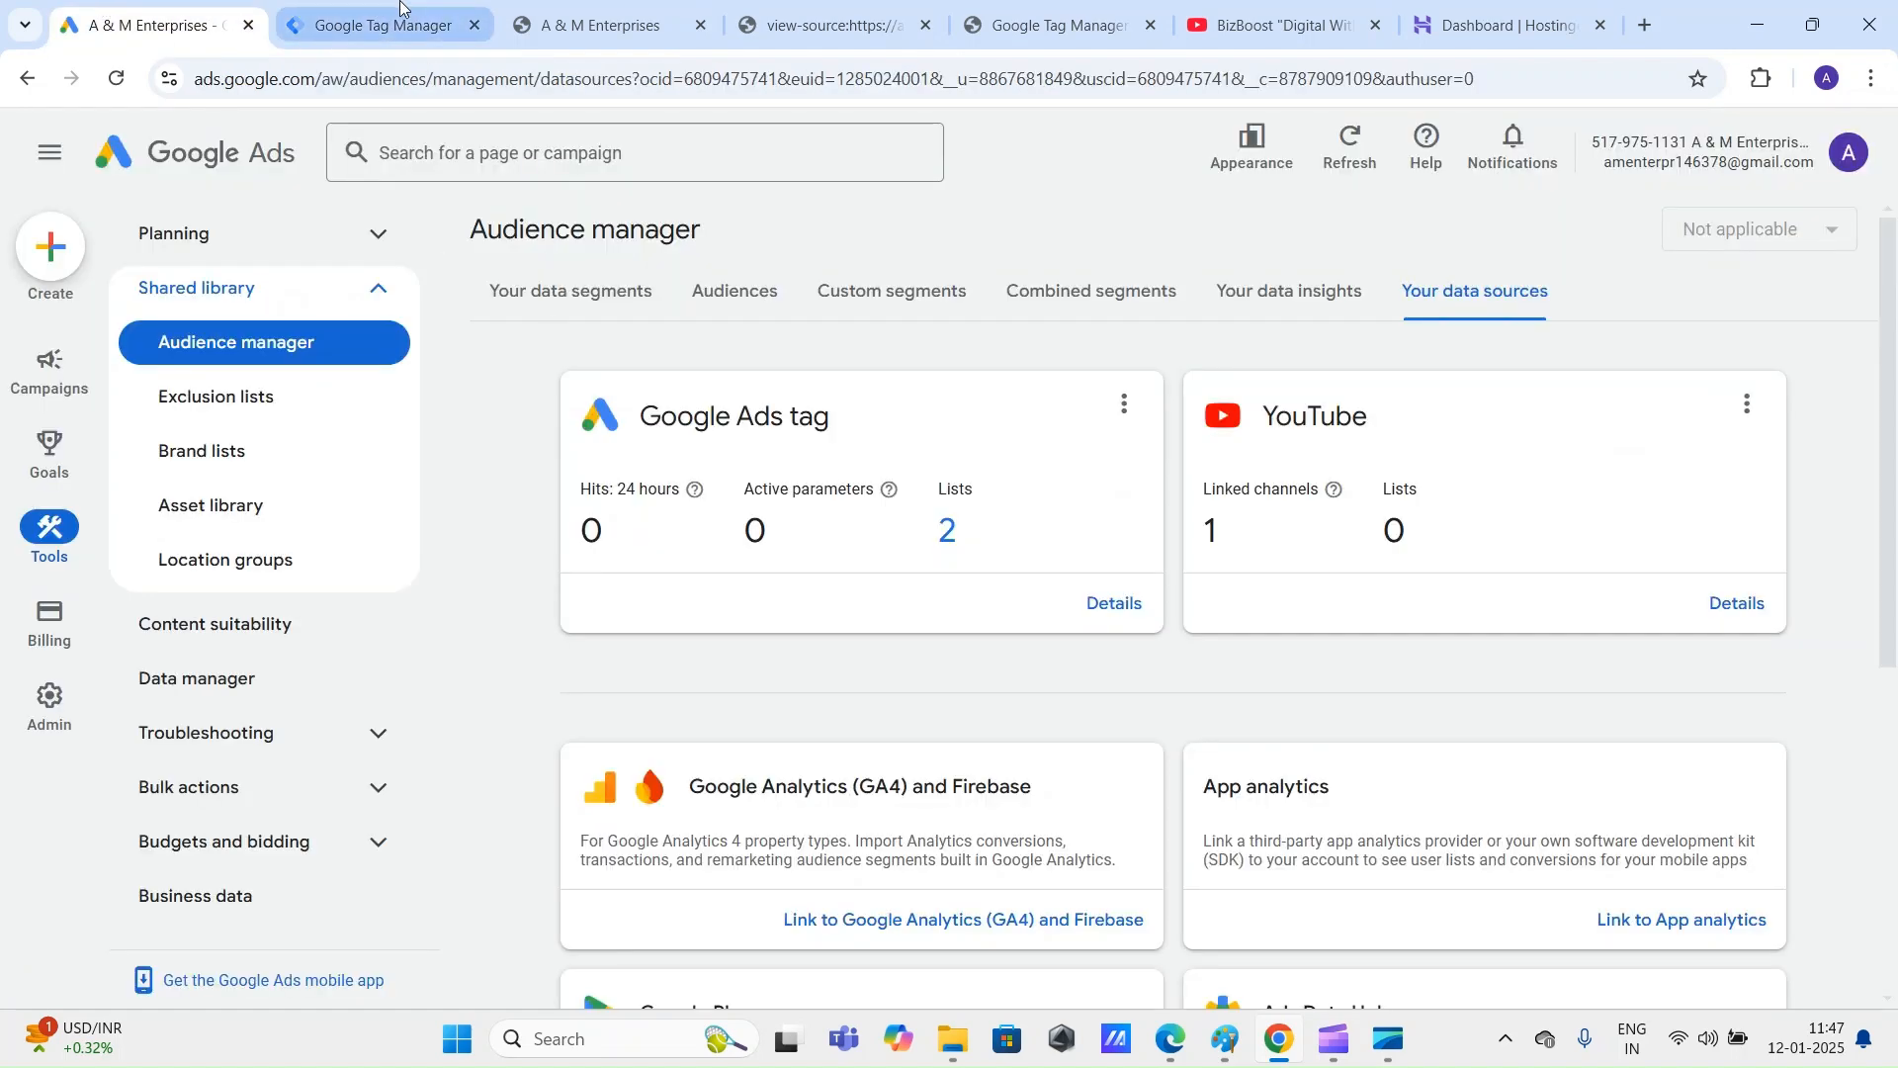
click(375, 25)
click(603, 25)
click(633, 78)
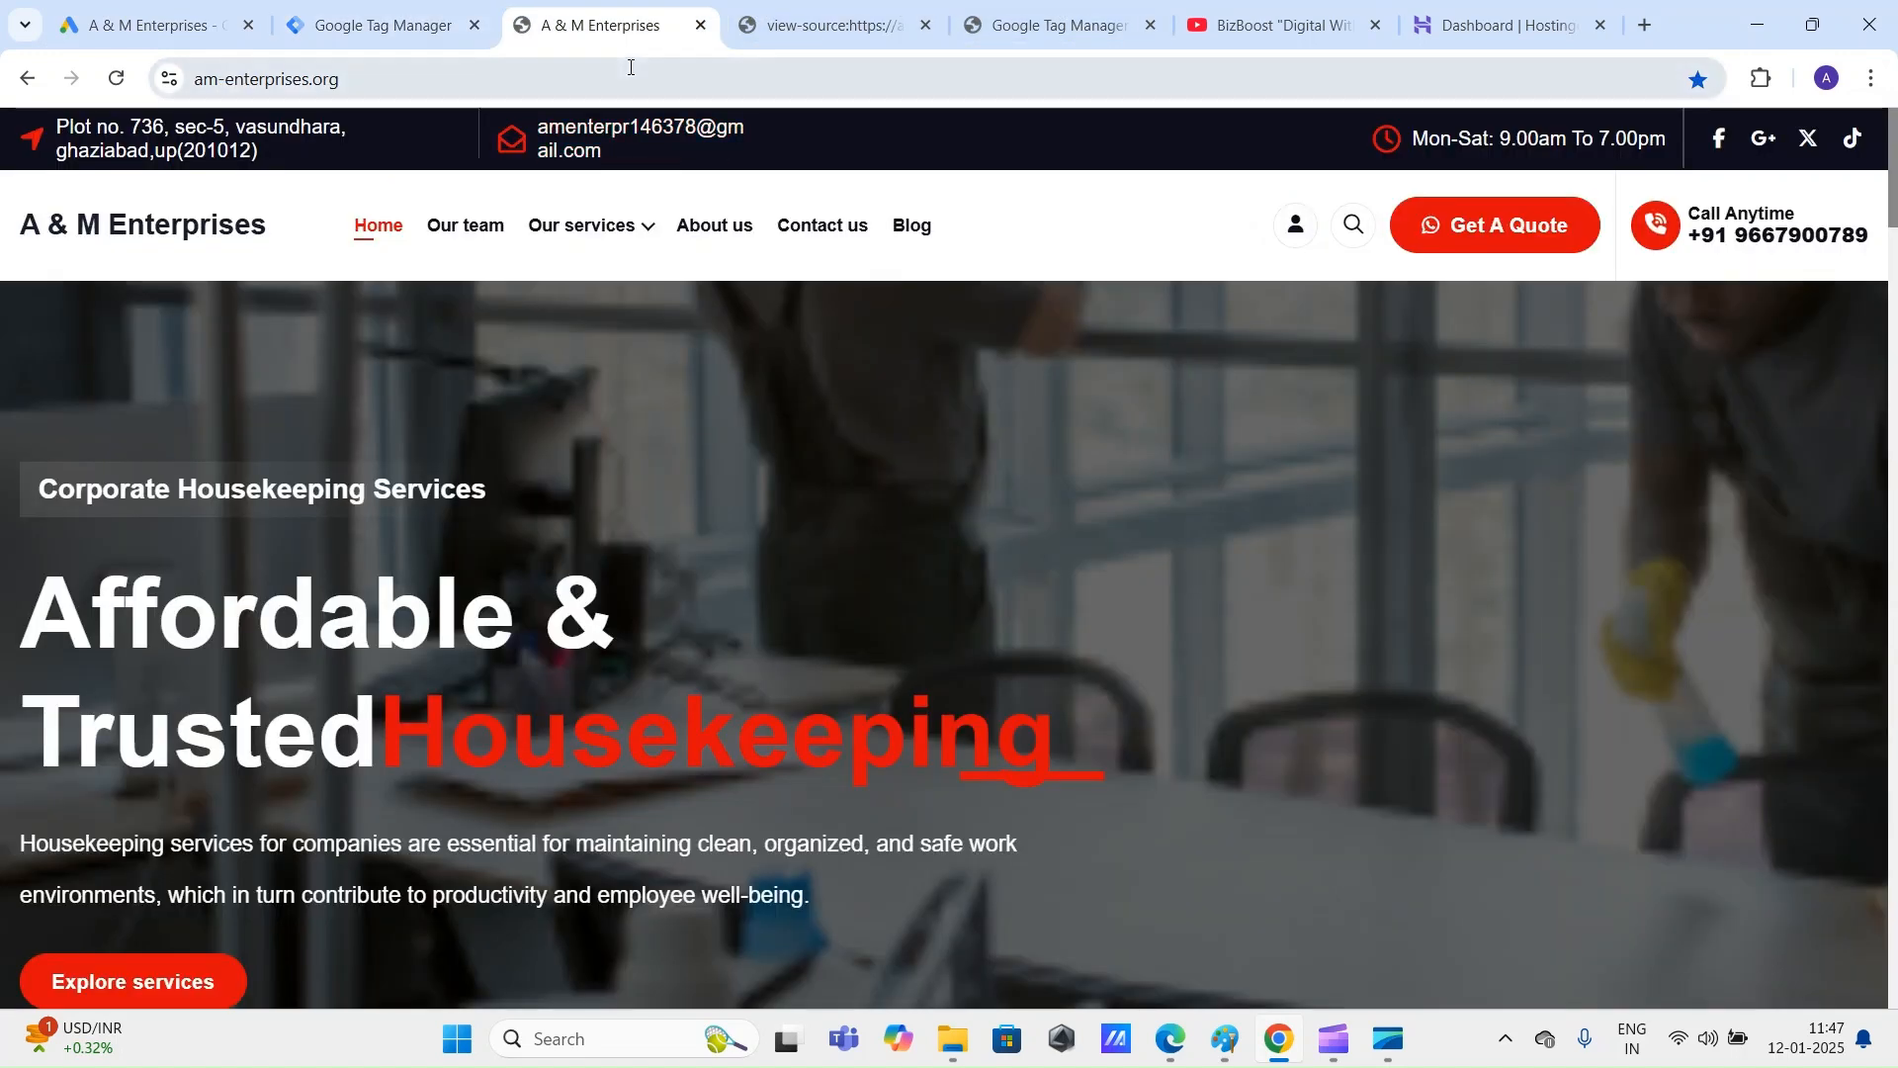
click(403, 8)
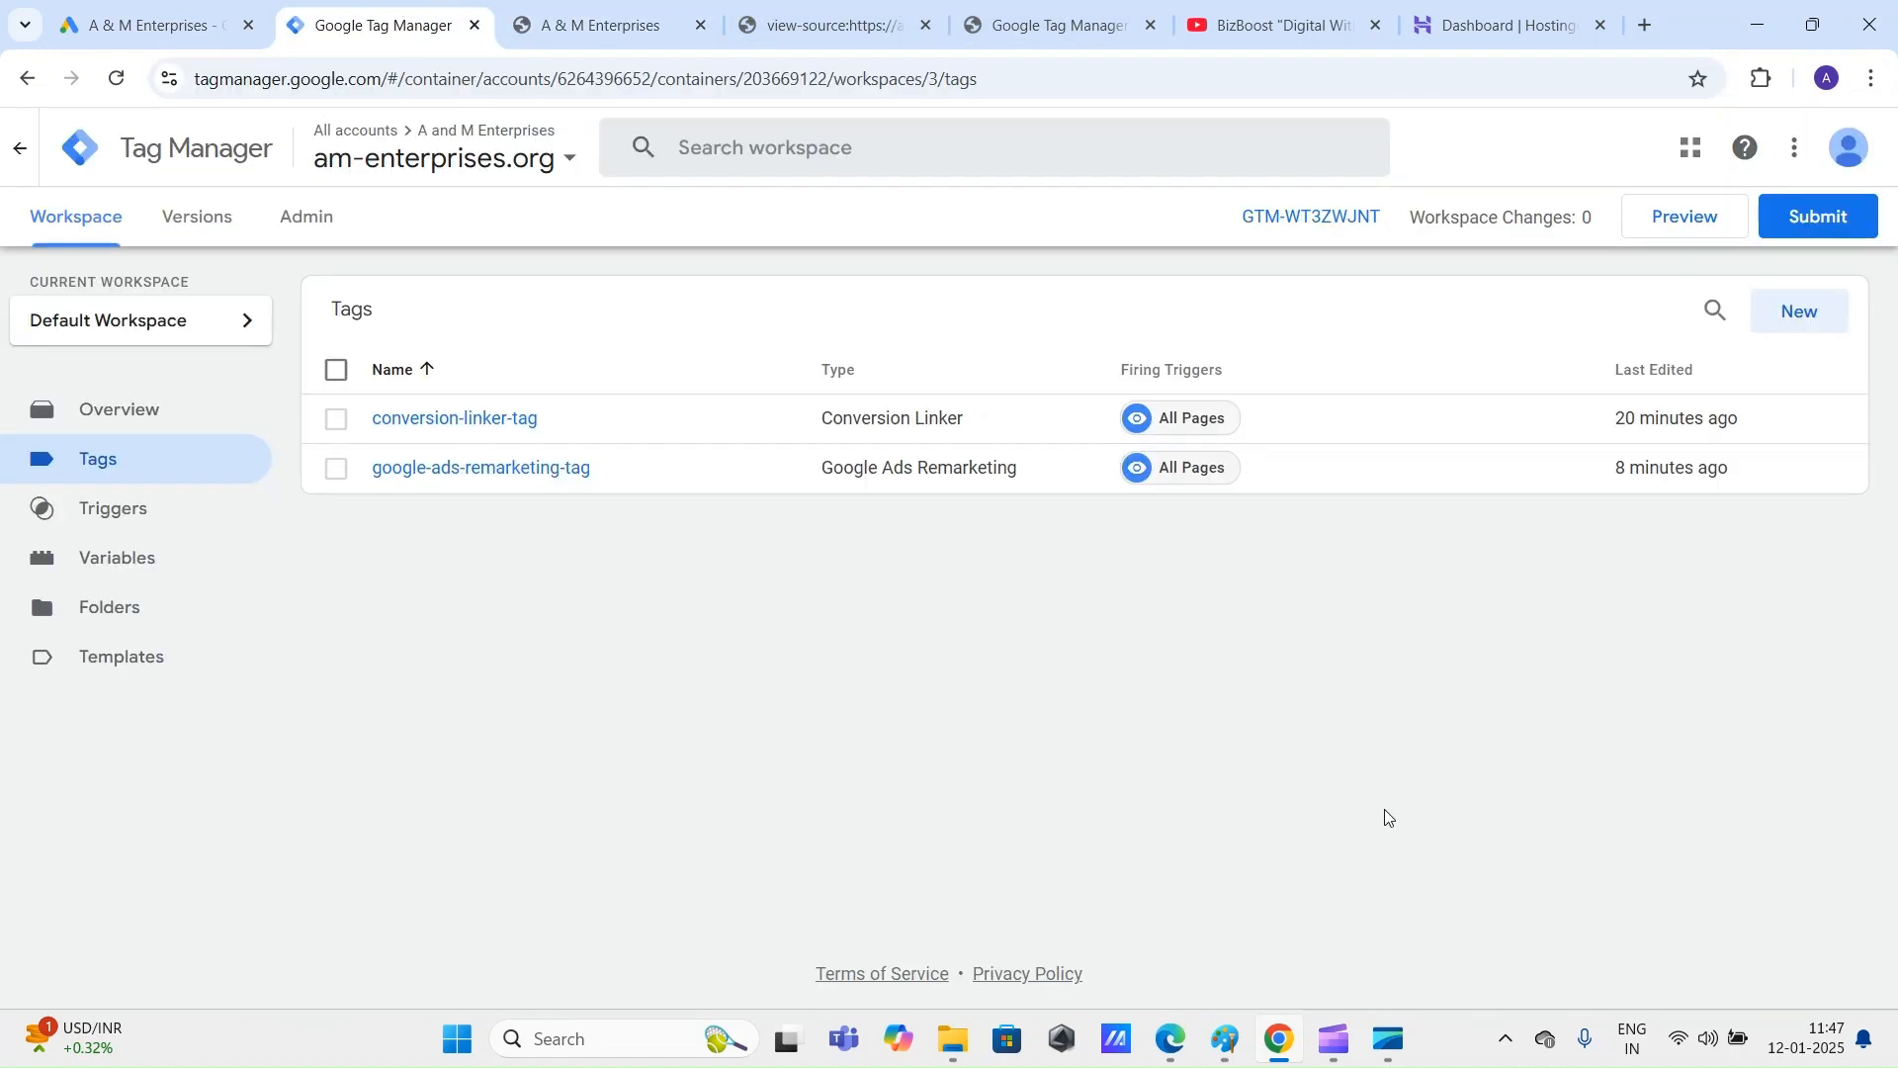
click(1702, 232)
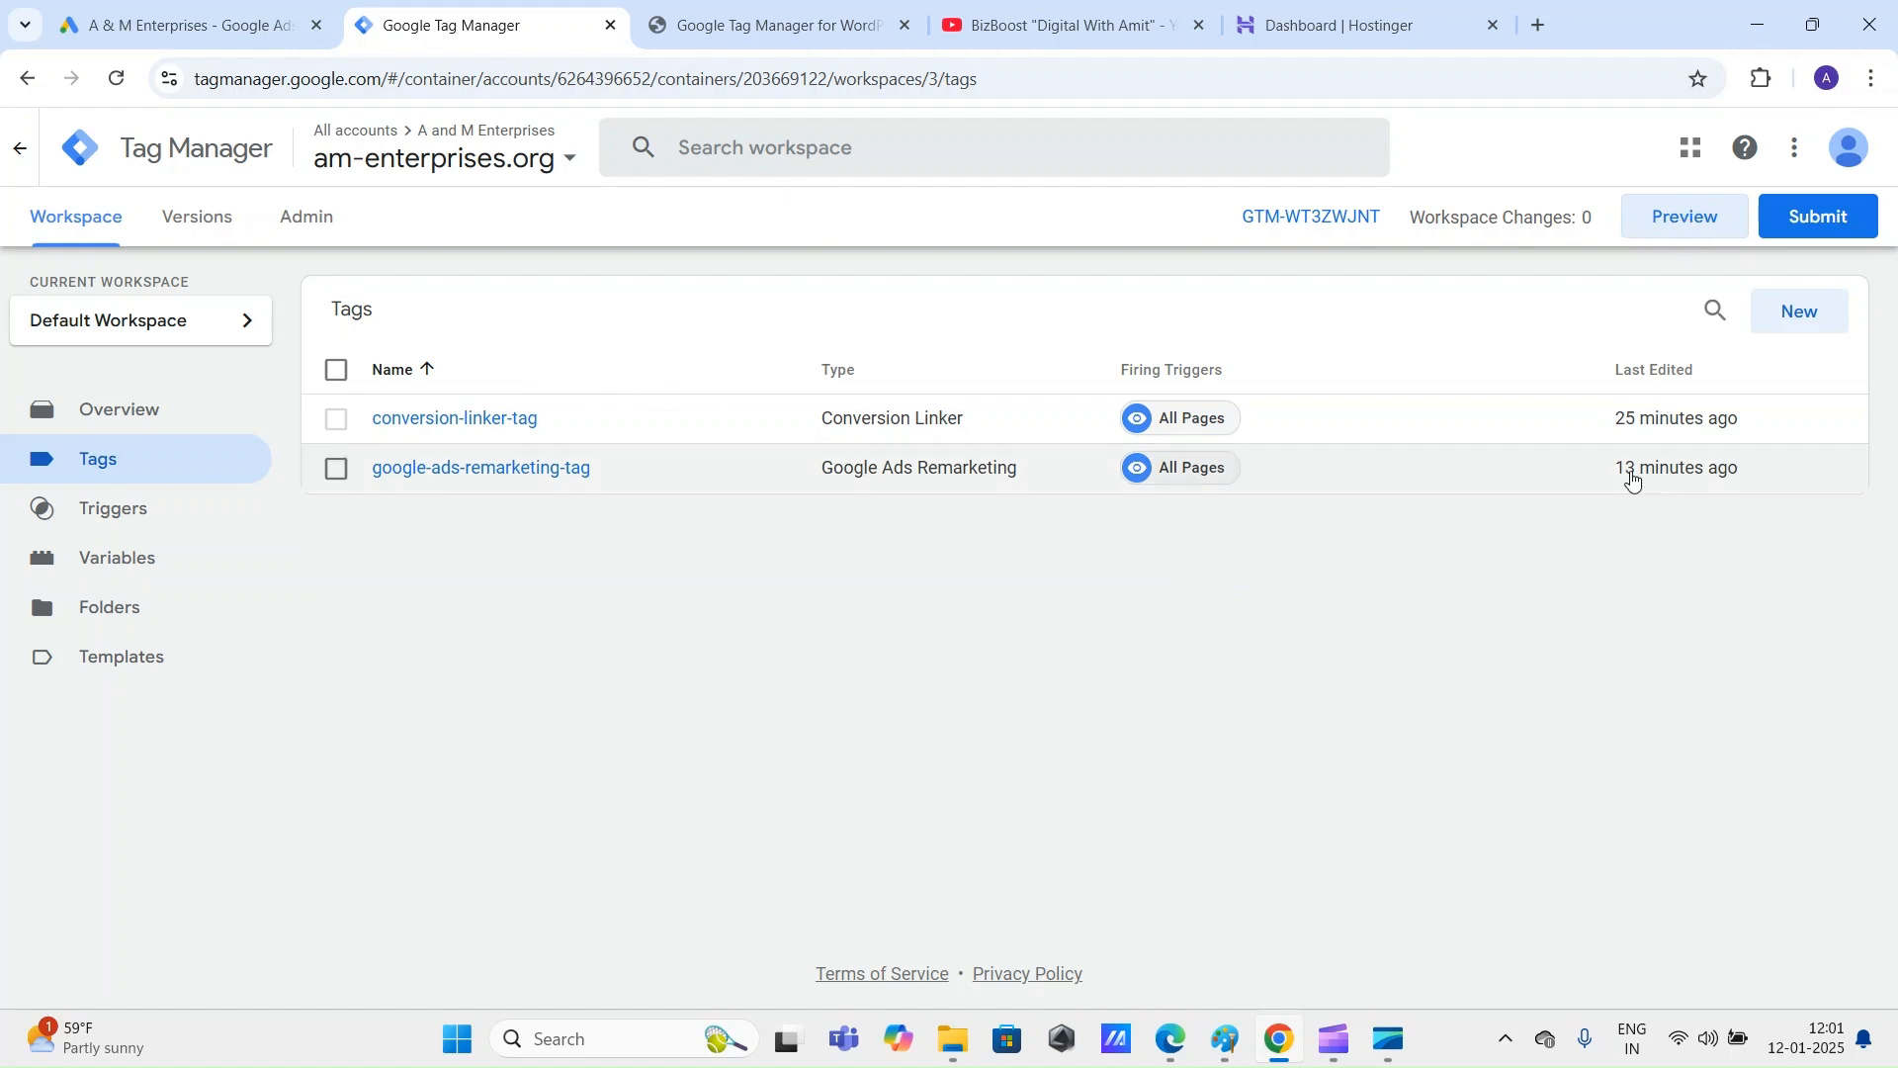
click(1714, 230)
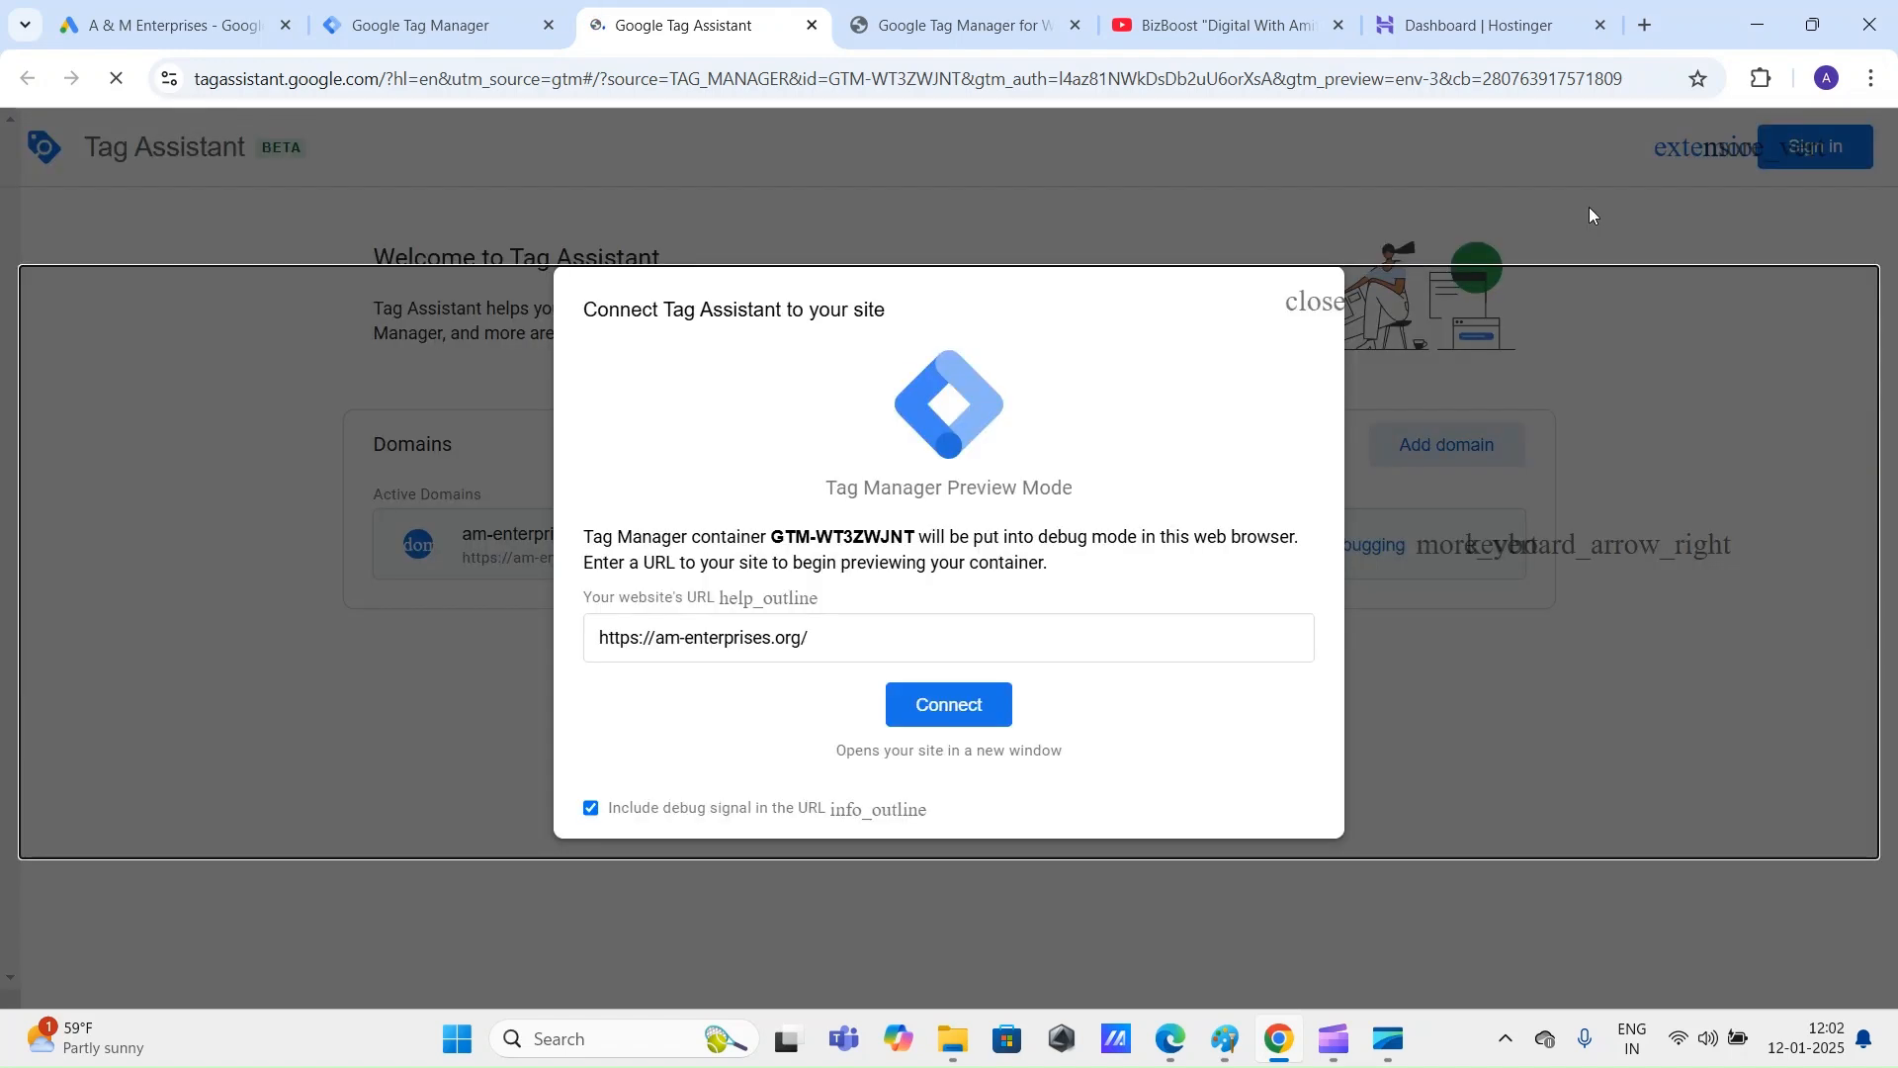
triple_click(904, 638)
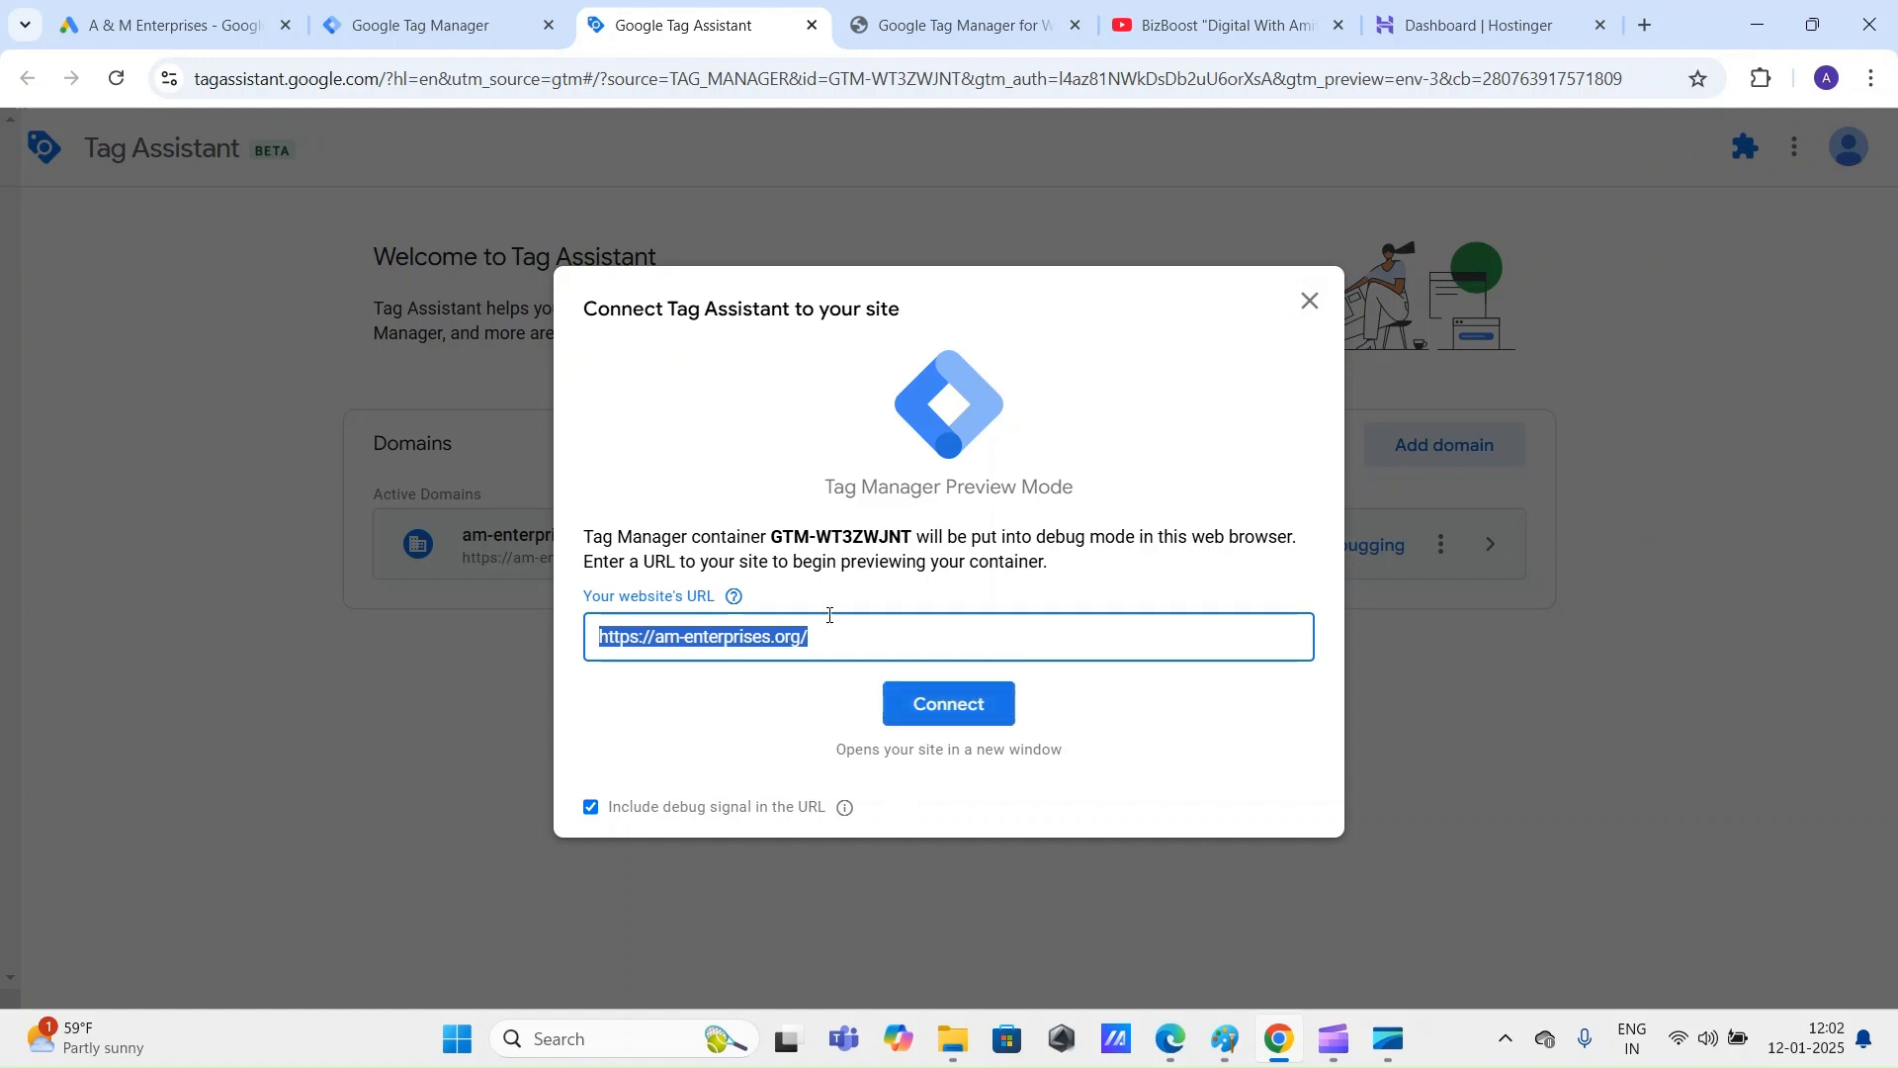
click(966, 704)
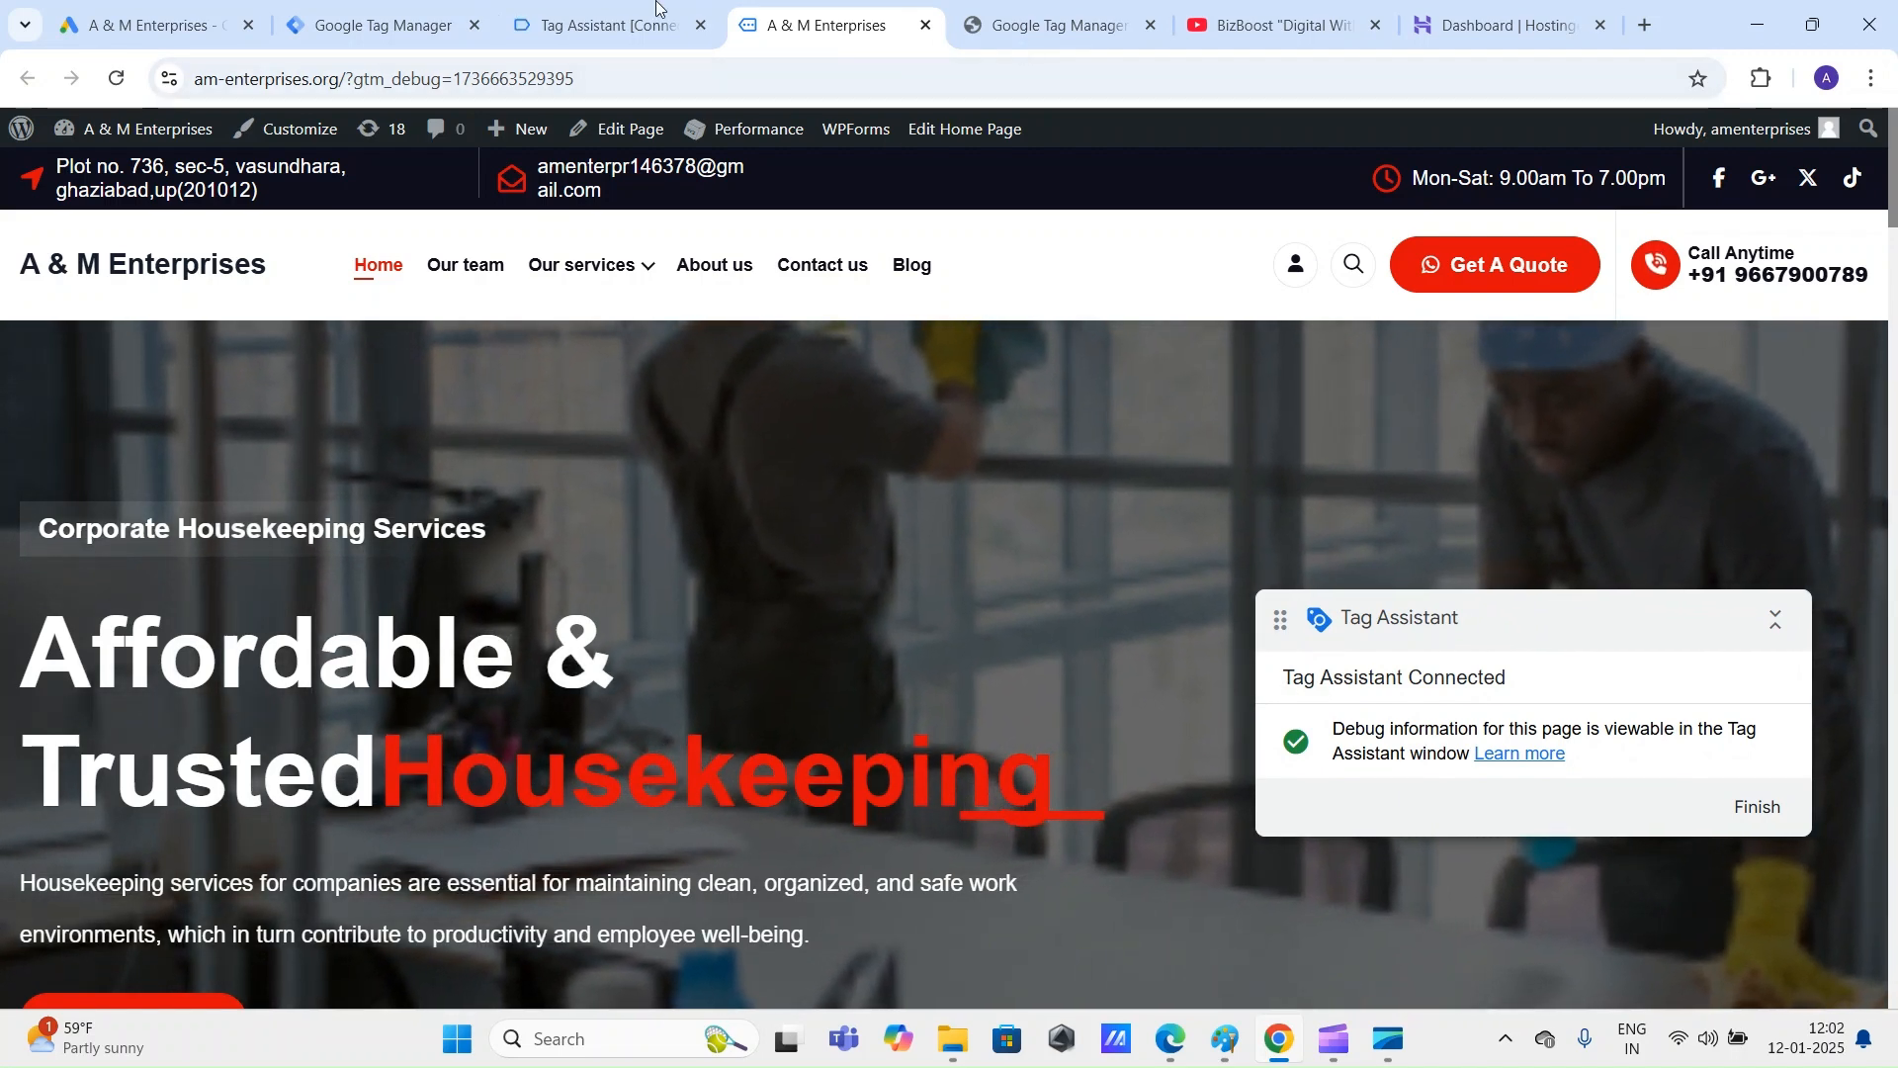
Step: Continue to the debug summary in Tag Assistant and check which tags fired on the site
click(607, 22)
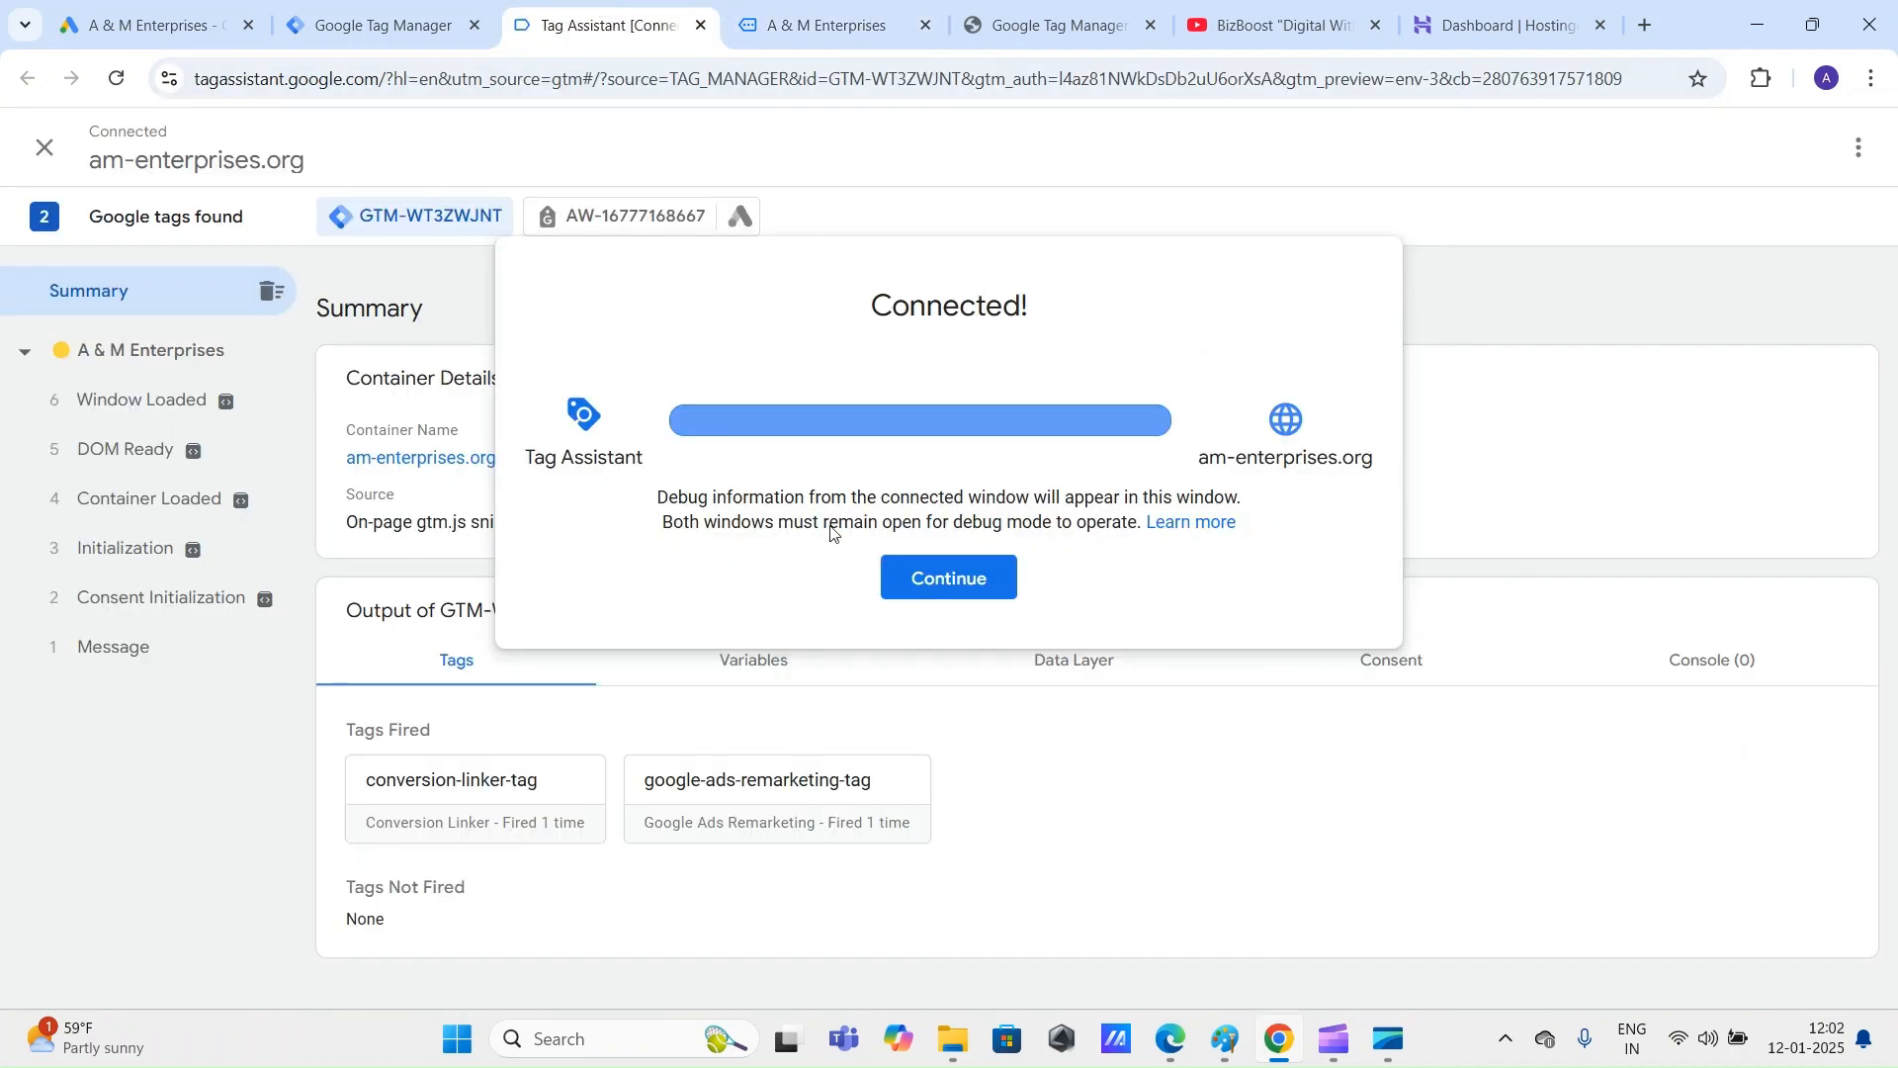
click(970, 585)
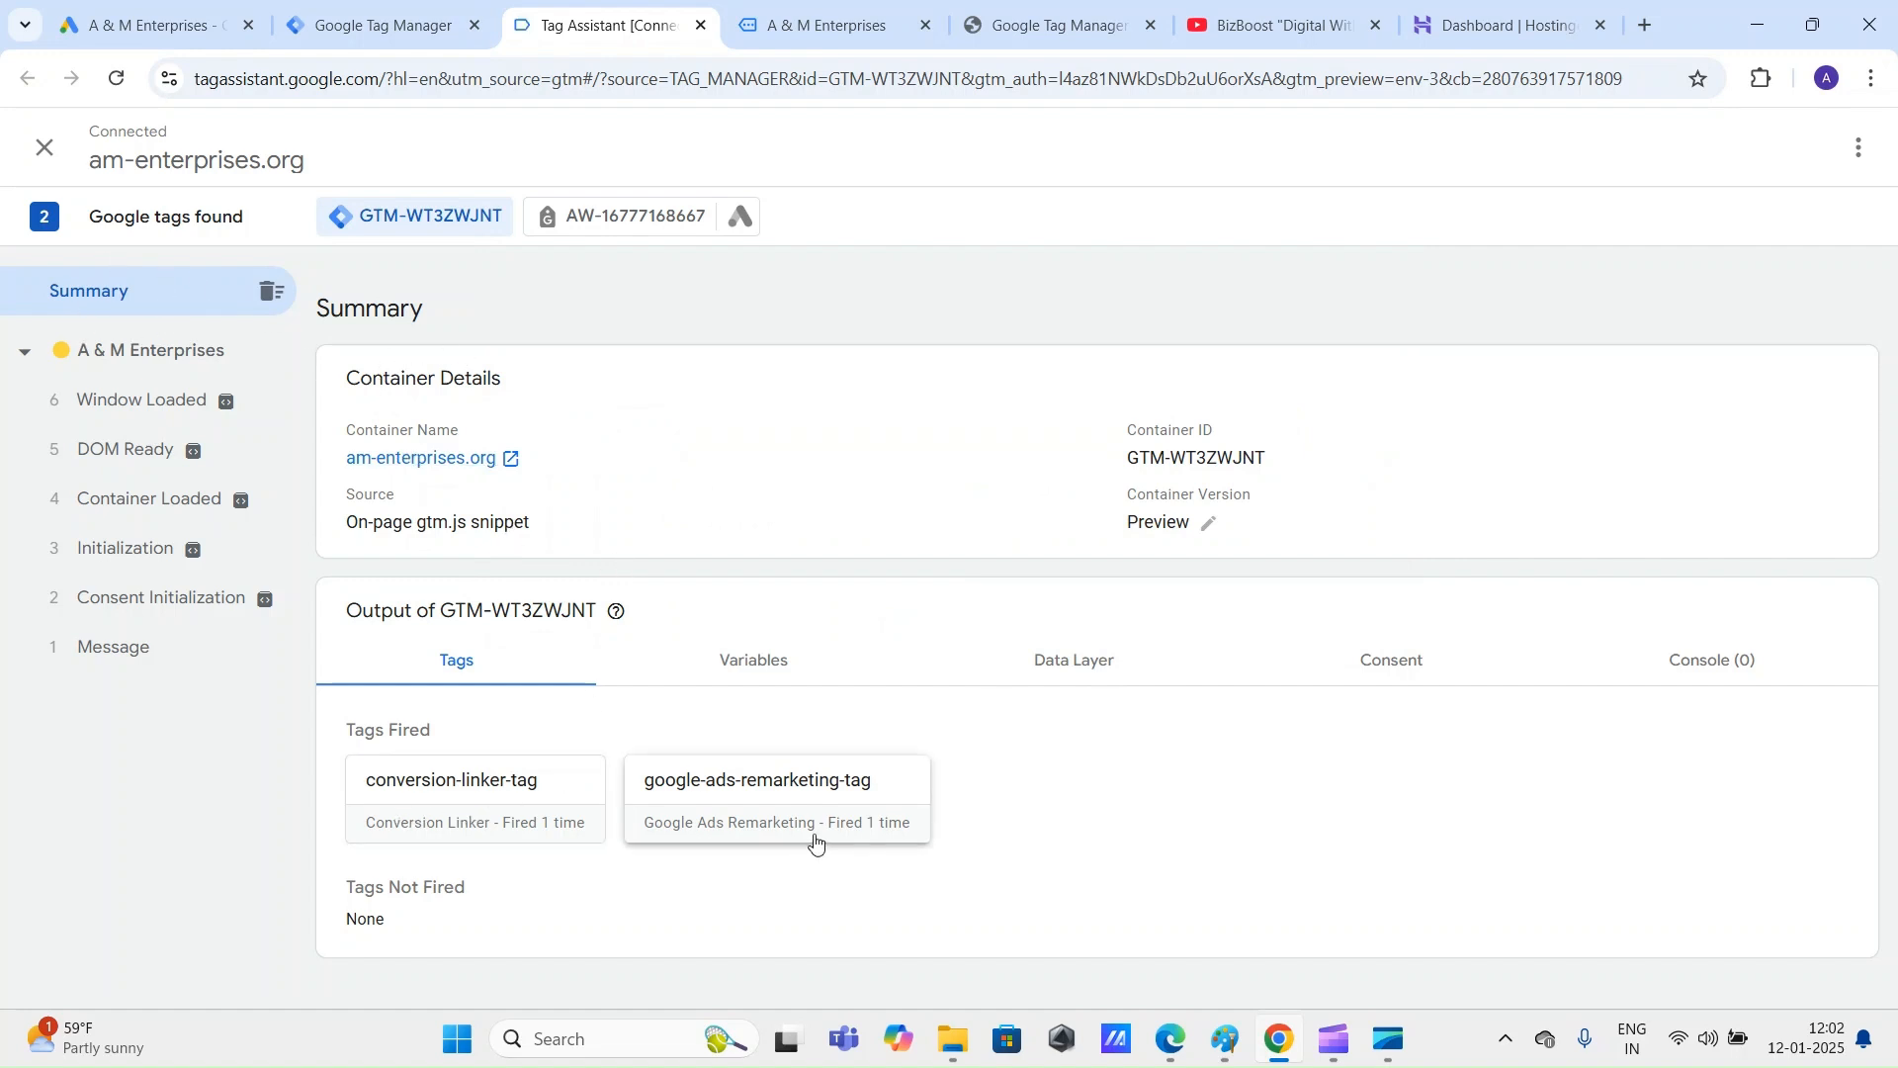
drag(341, 729, 372, 797)
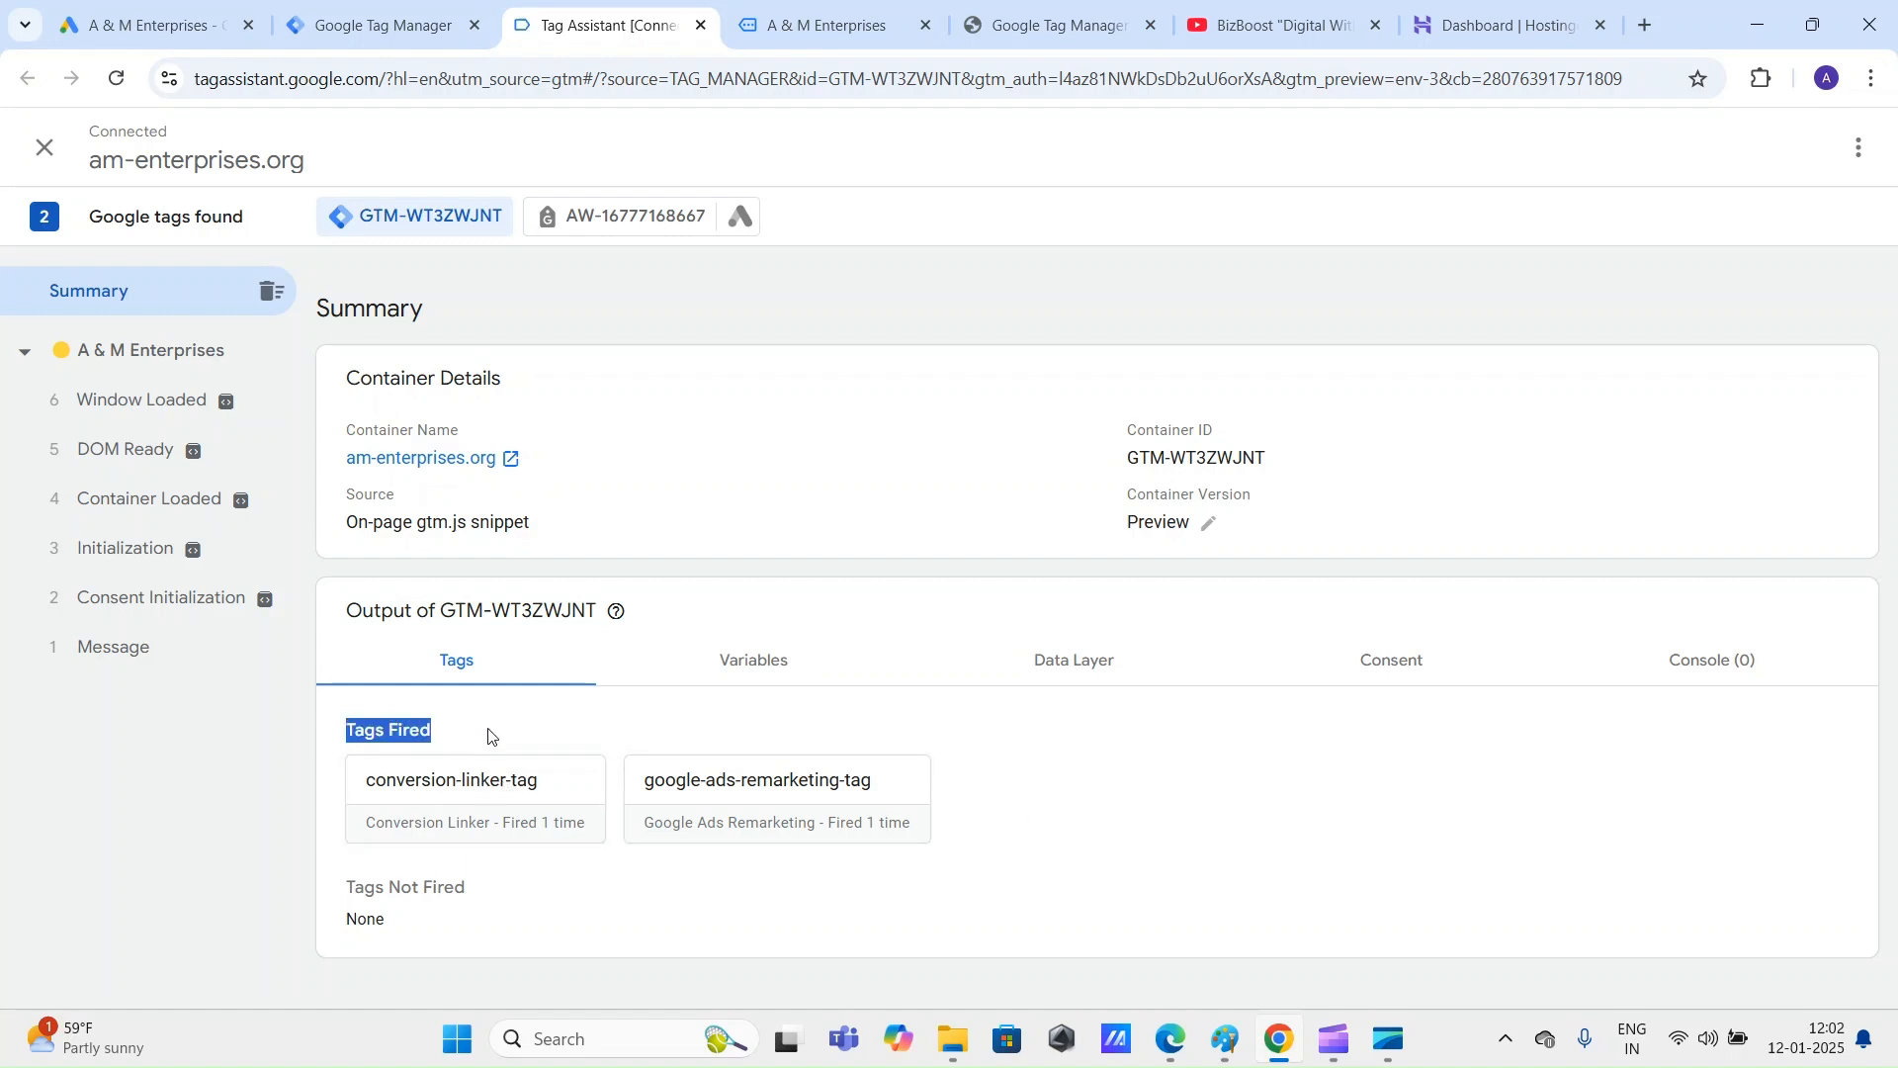
click(1036, 801)
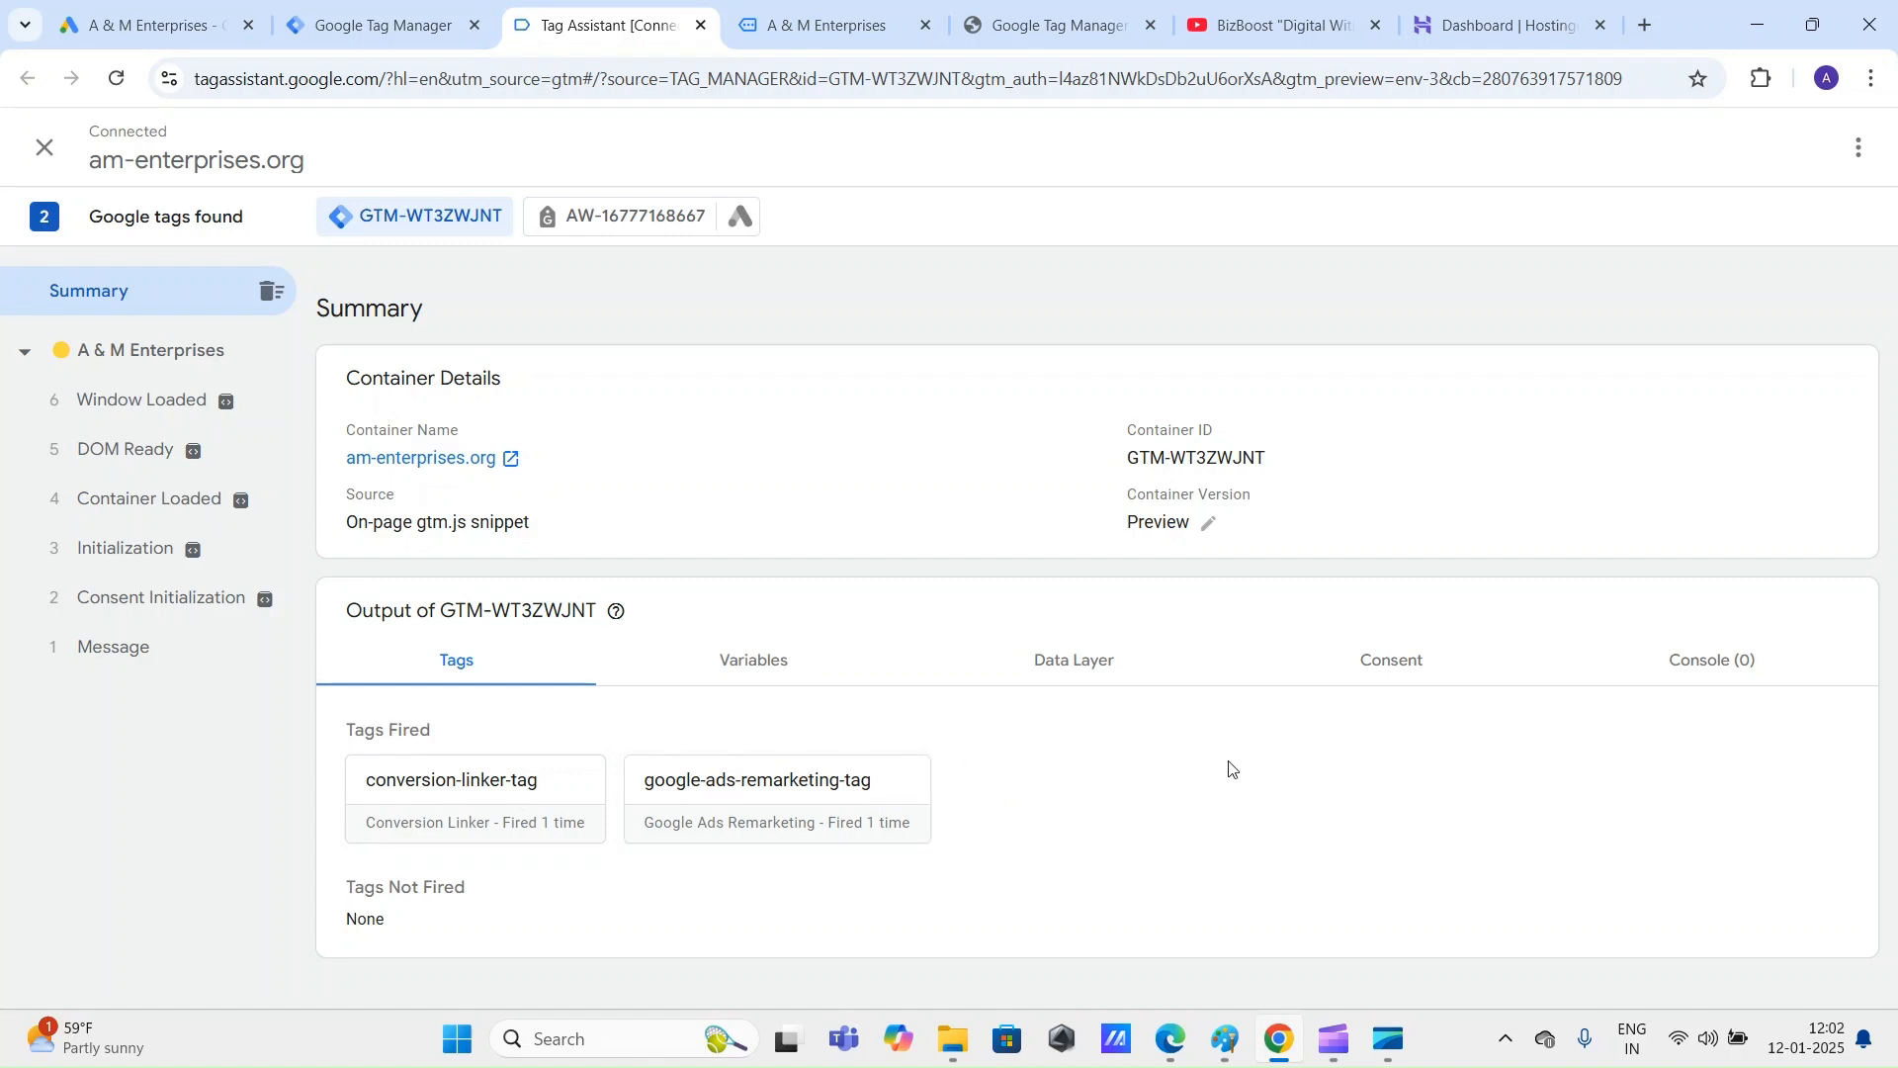
Step: Switch to the connected website page in debug mode and open its page source
click(381, 24)
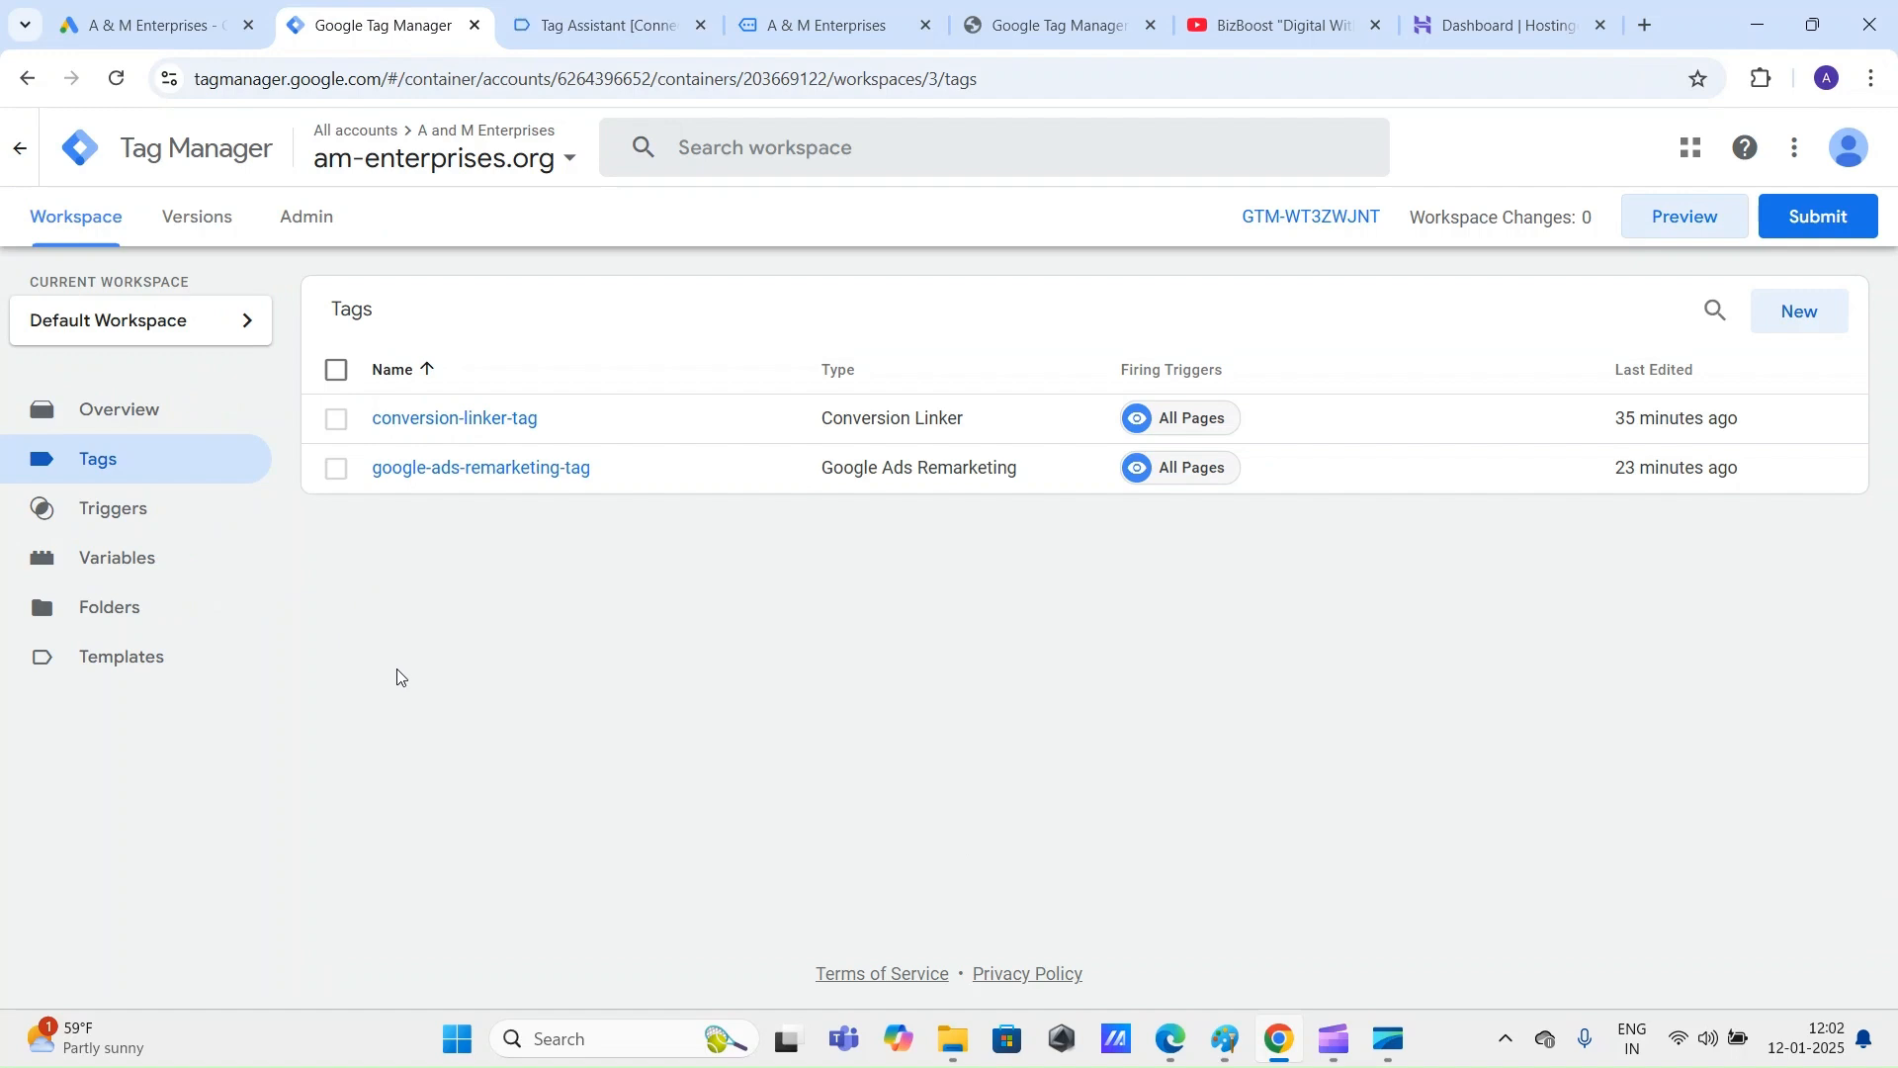
click(602, 7)
click(821, 23)
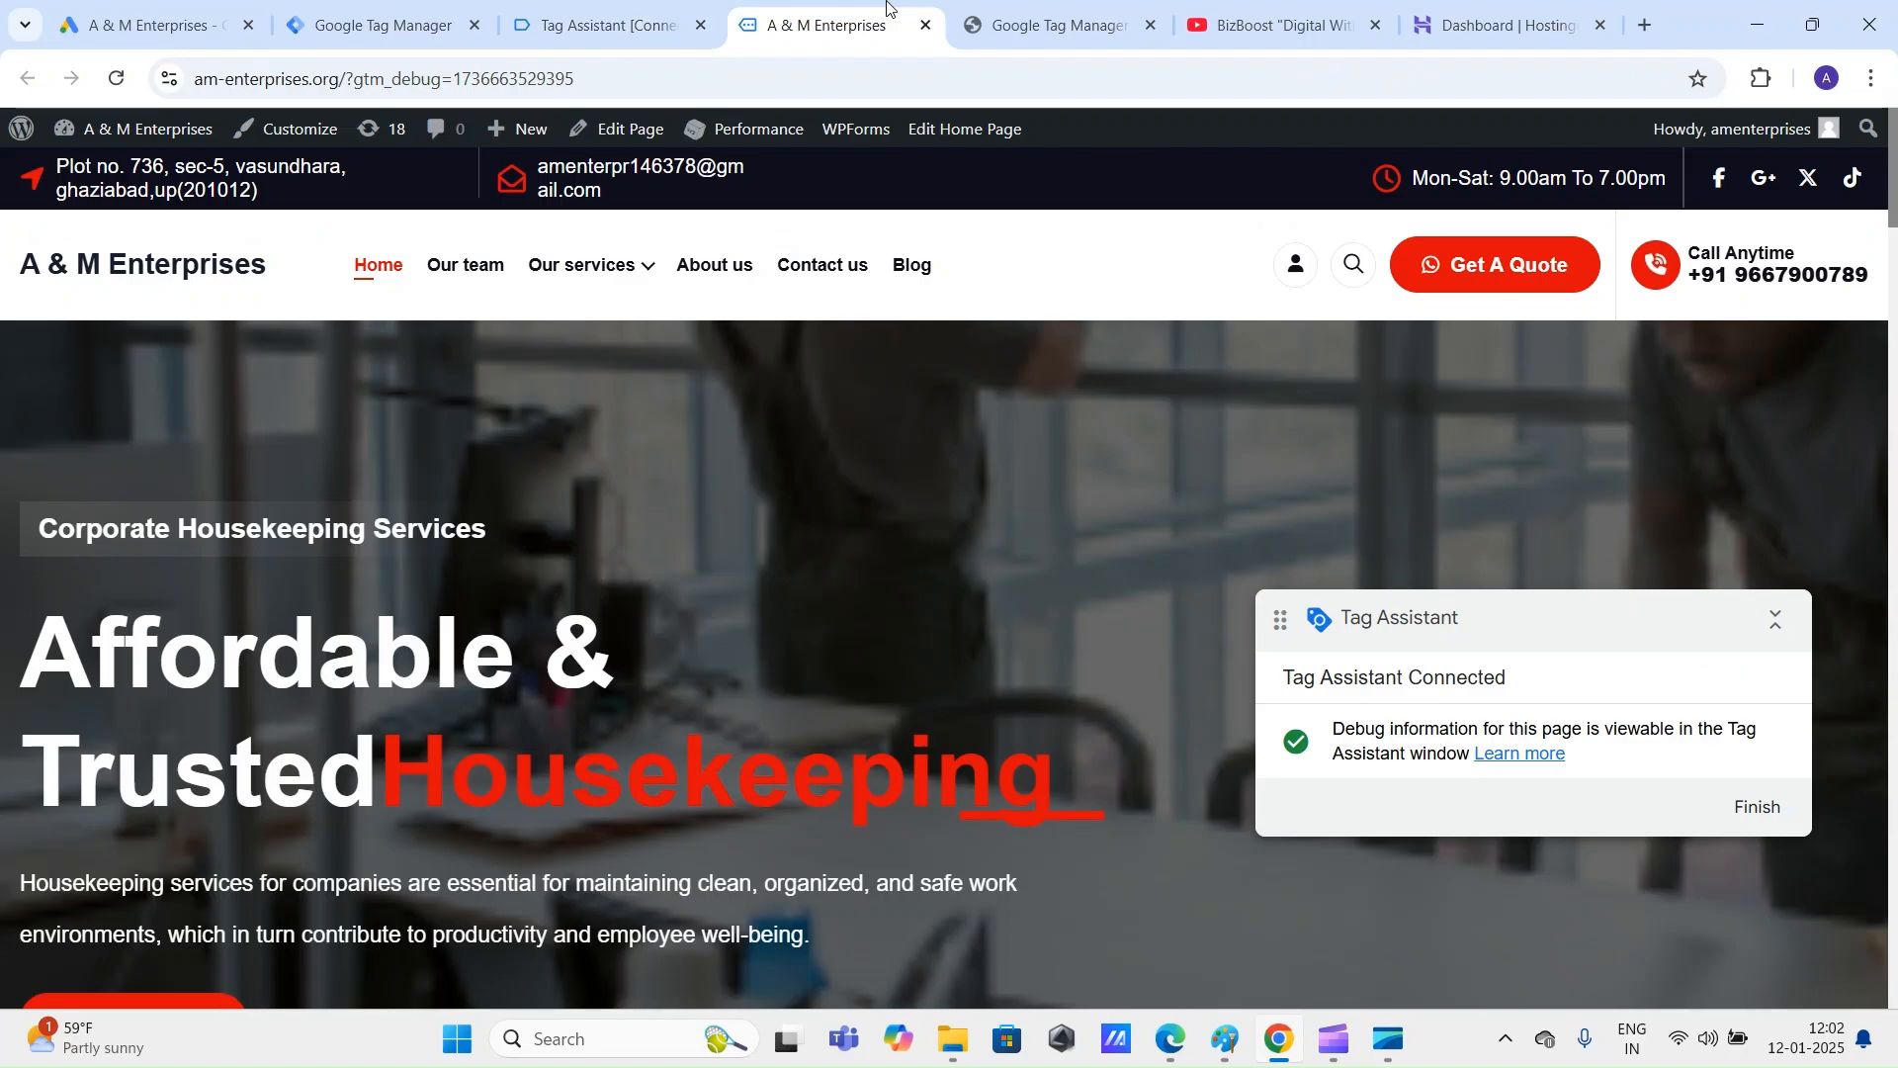
scroll(939, 667, down, 5)
scroll(947, 666, down, 15)
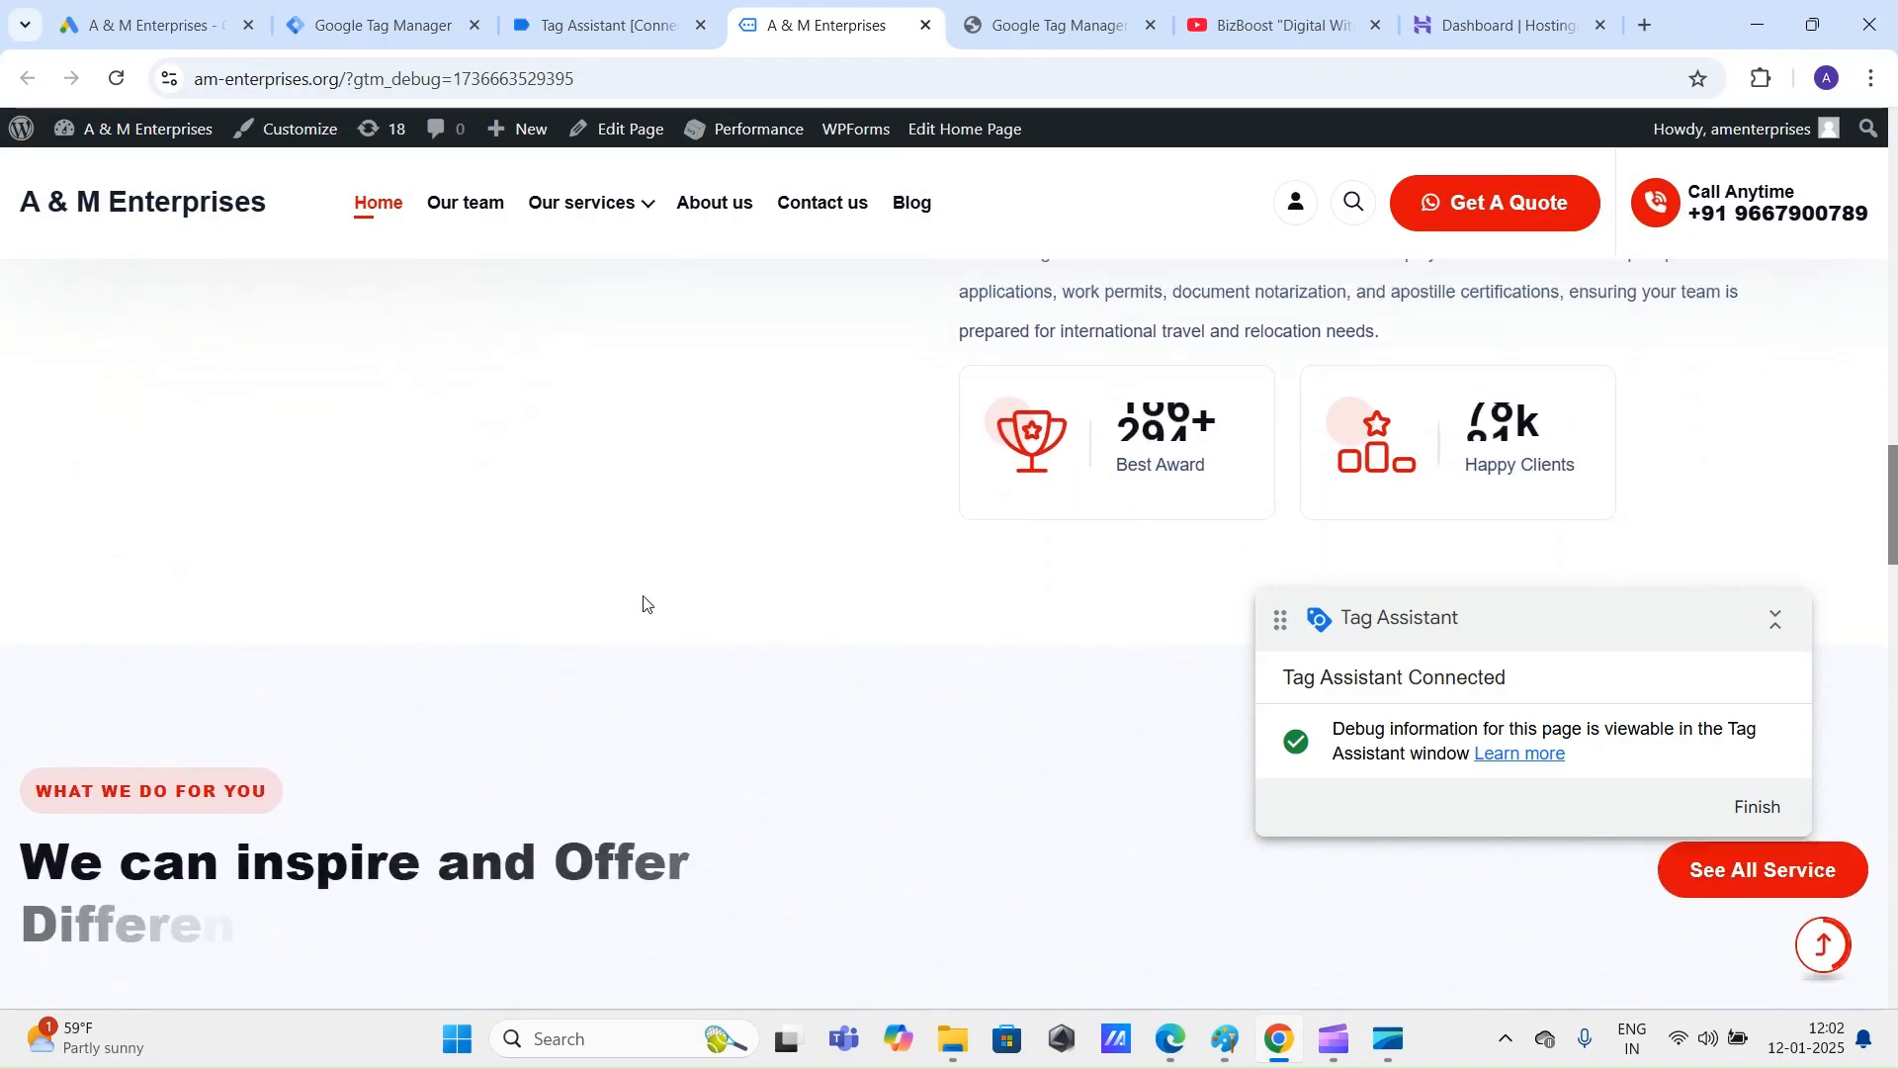
right_click(613, 554)
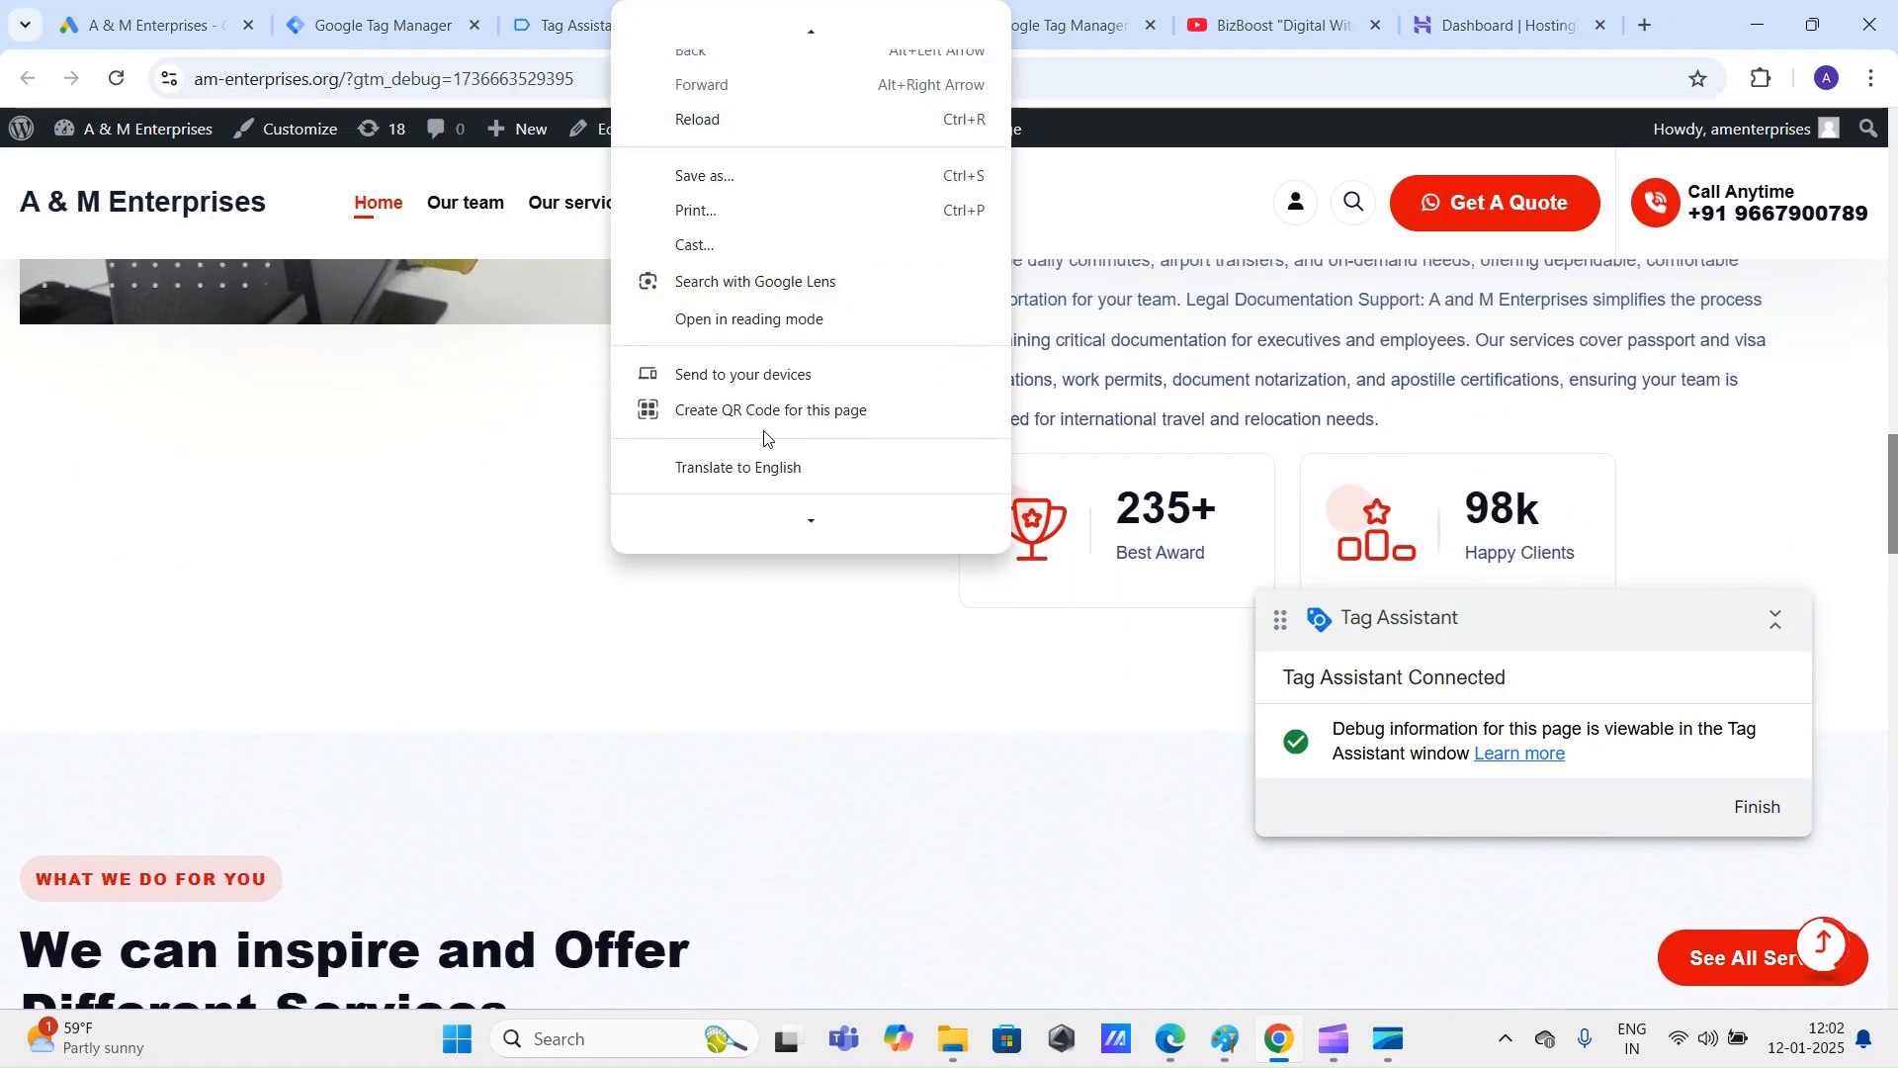
click(729, 492)
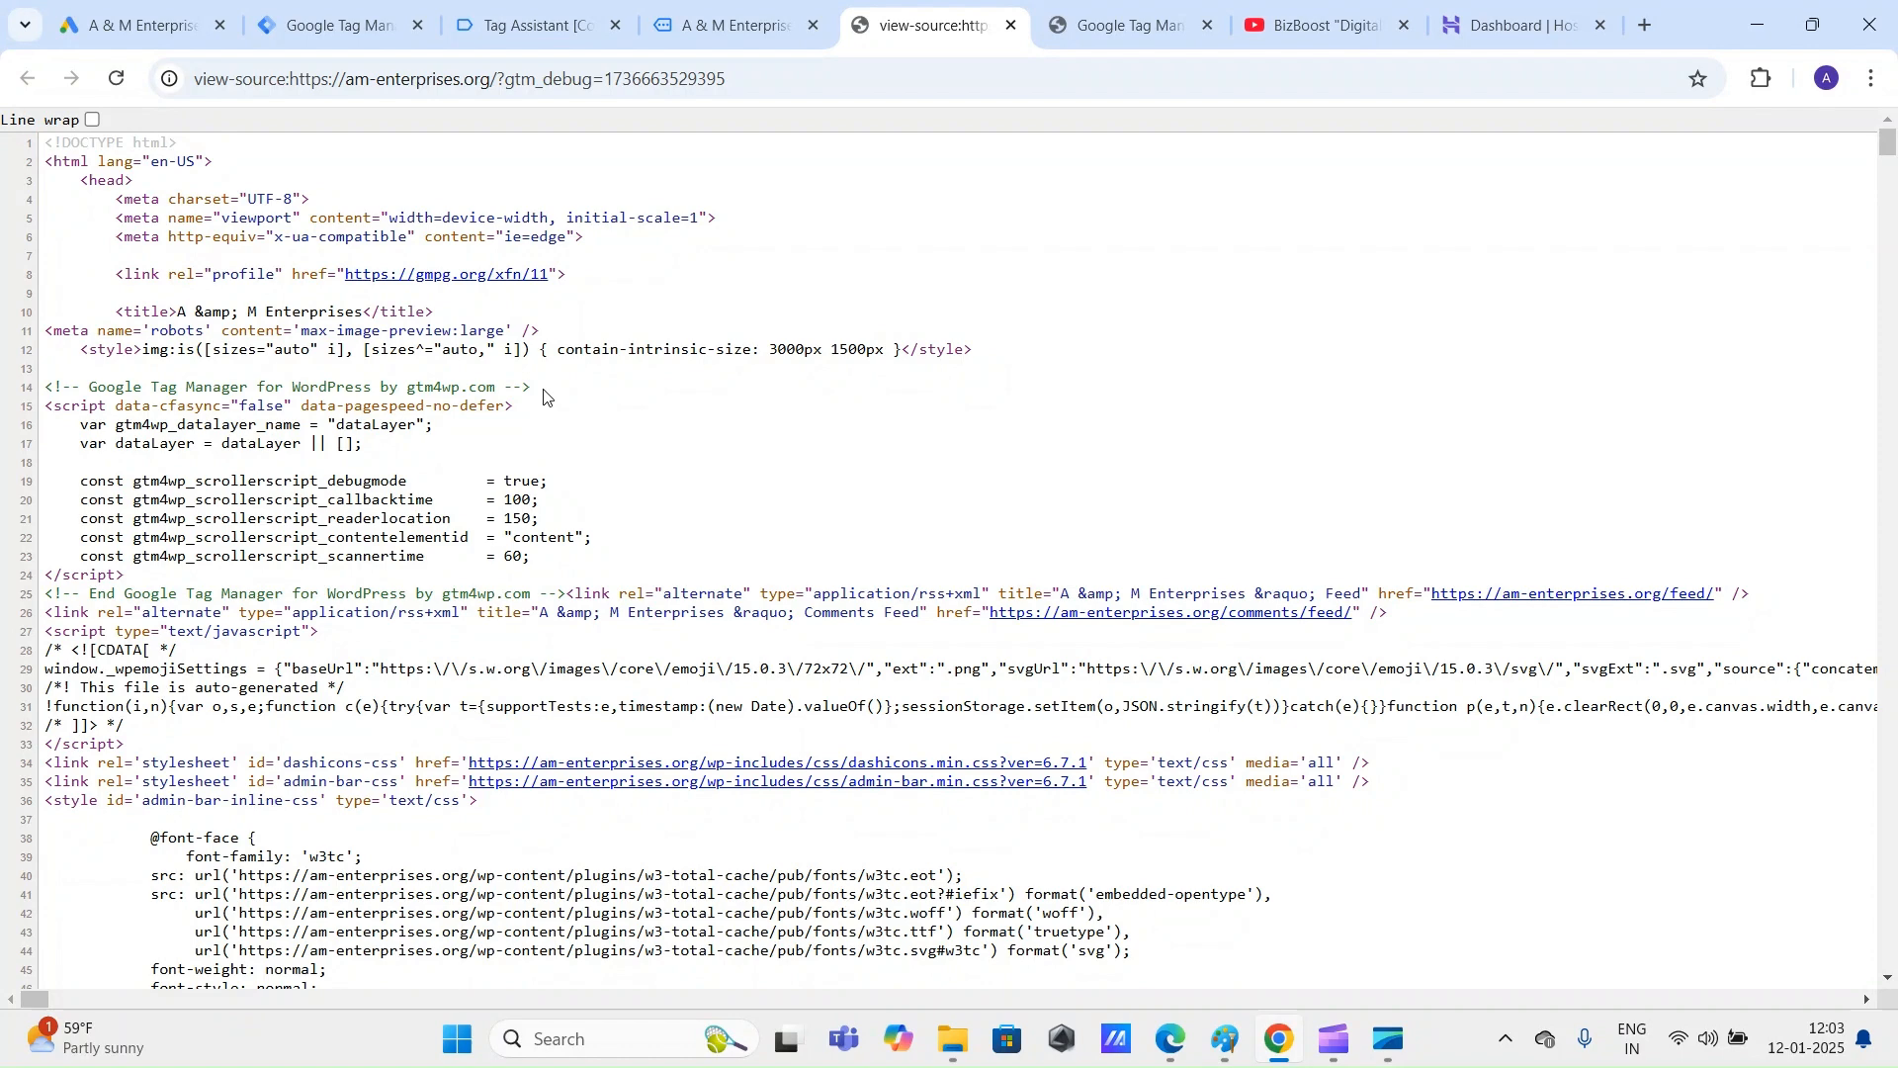
Step: Examine the "Google Tag Manager for WordPress by gtm4wp.com" code block in the page's head section
drag(545, 397, 32, 389)
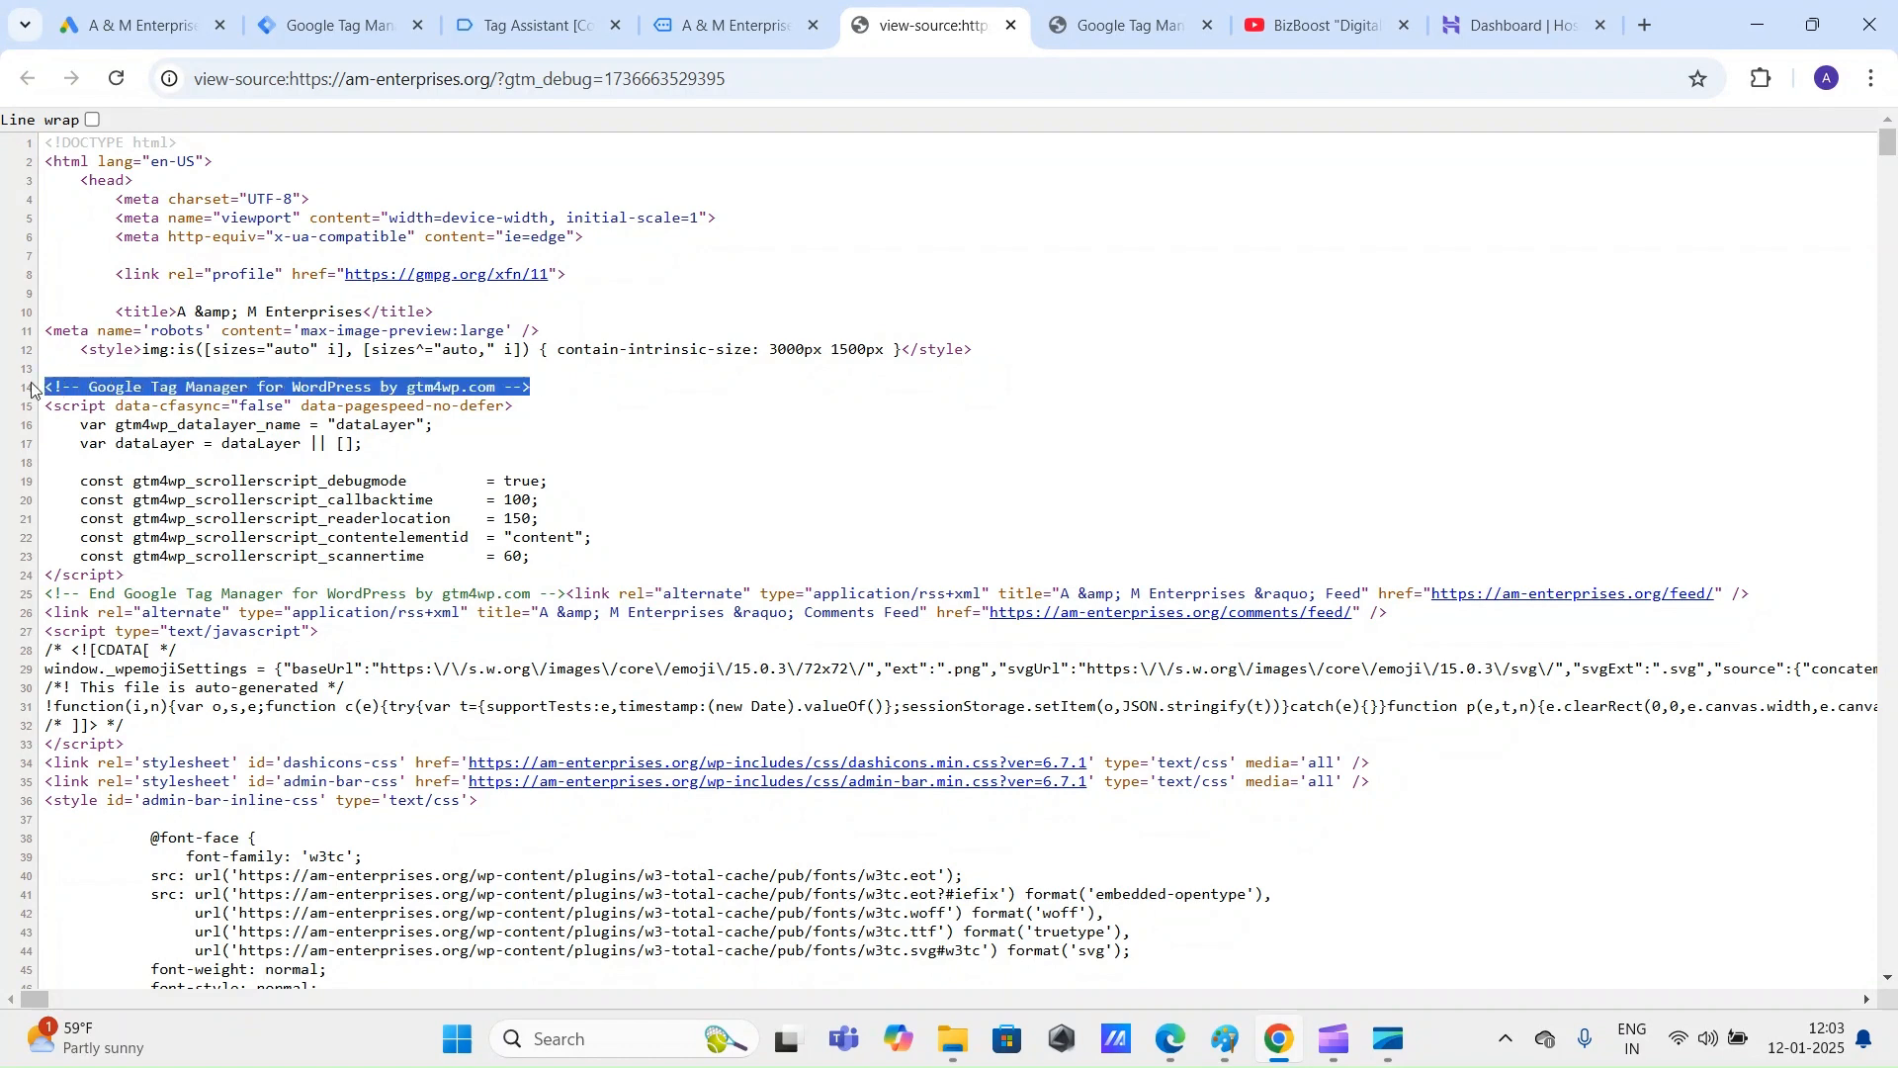
click(596, 388)
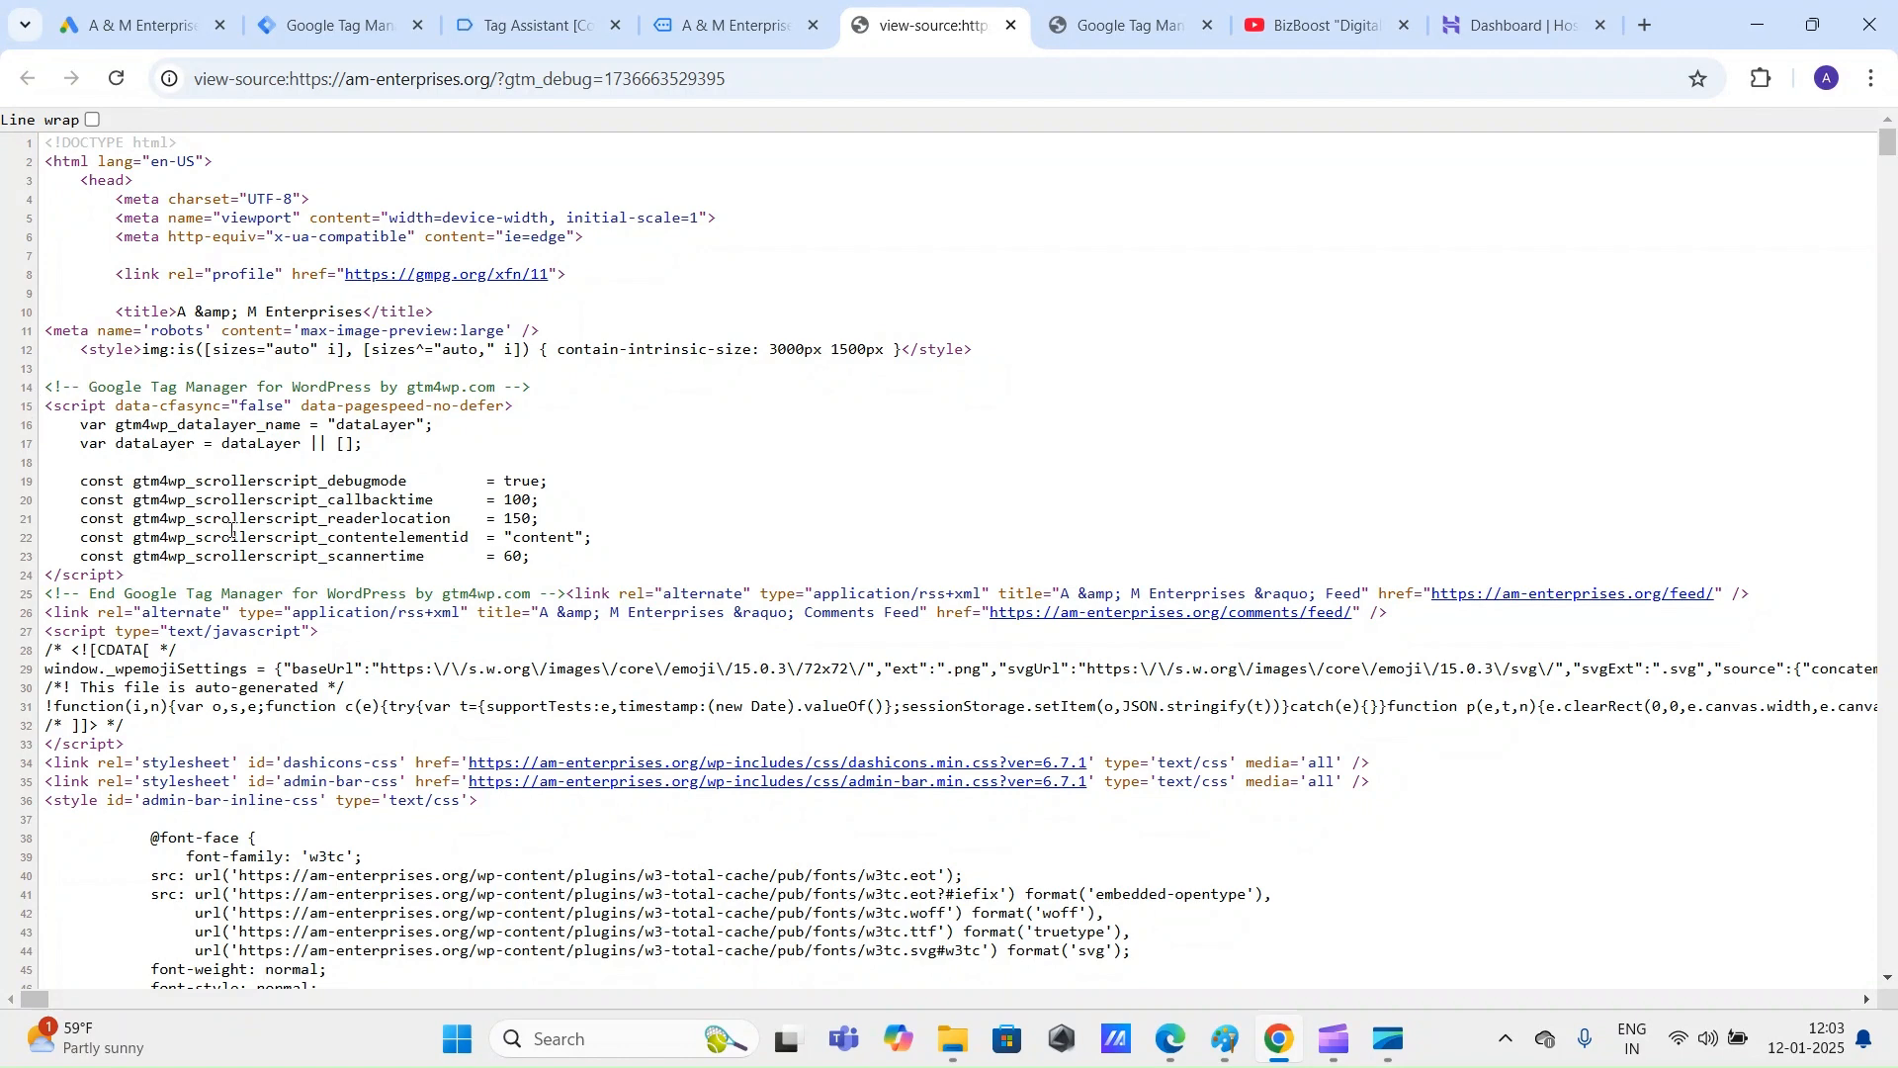
drag(48, 391, 587, 593)
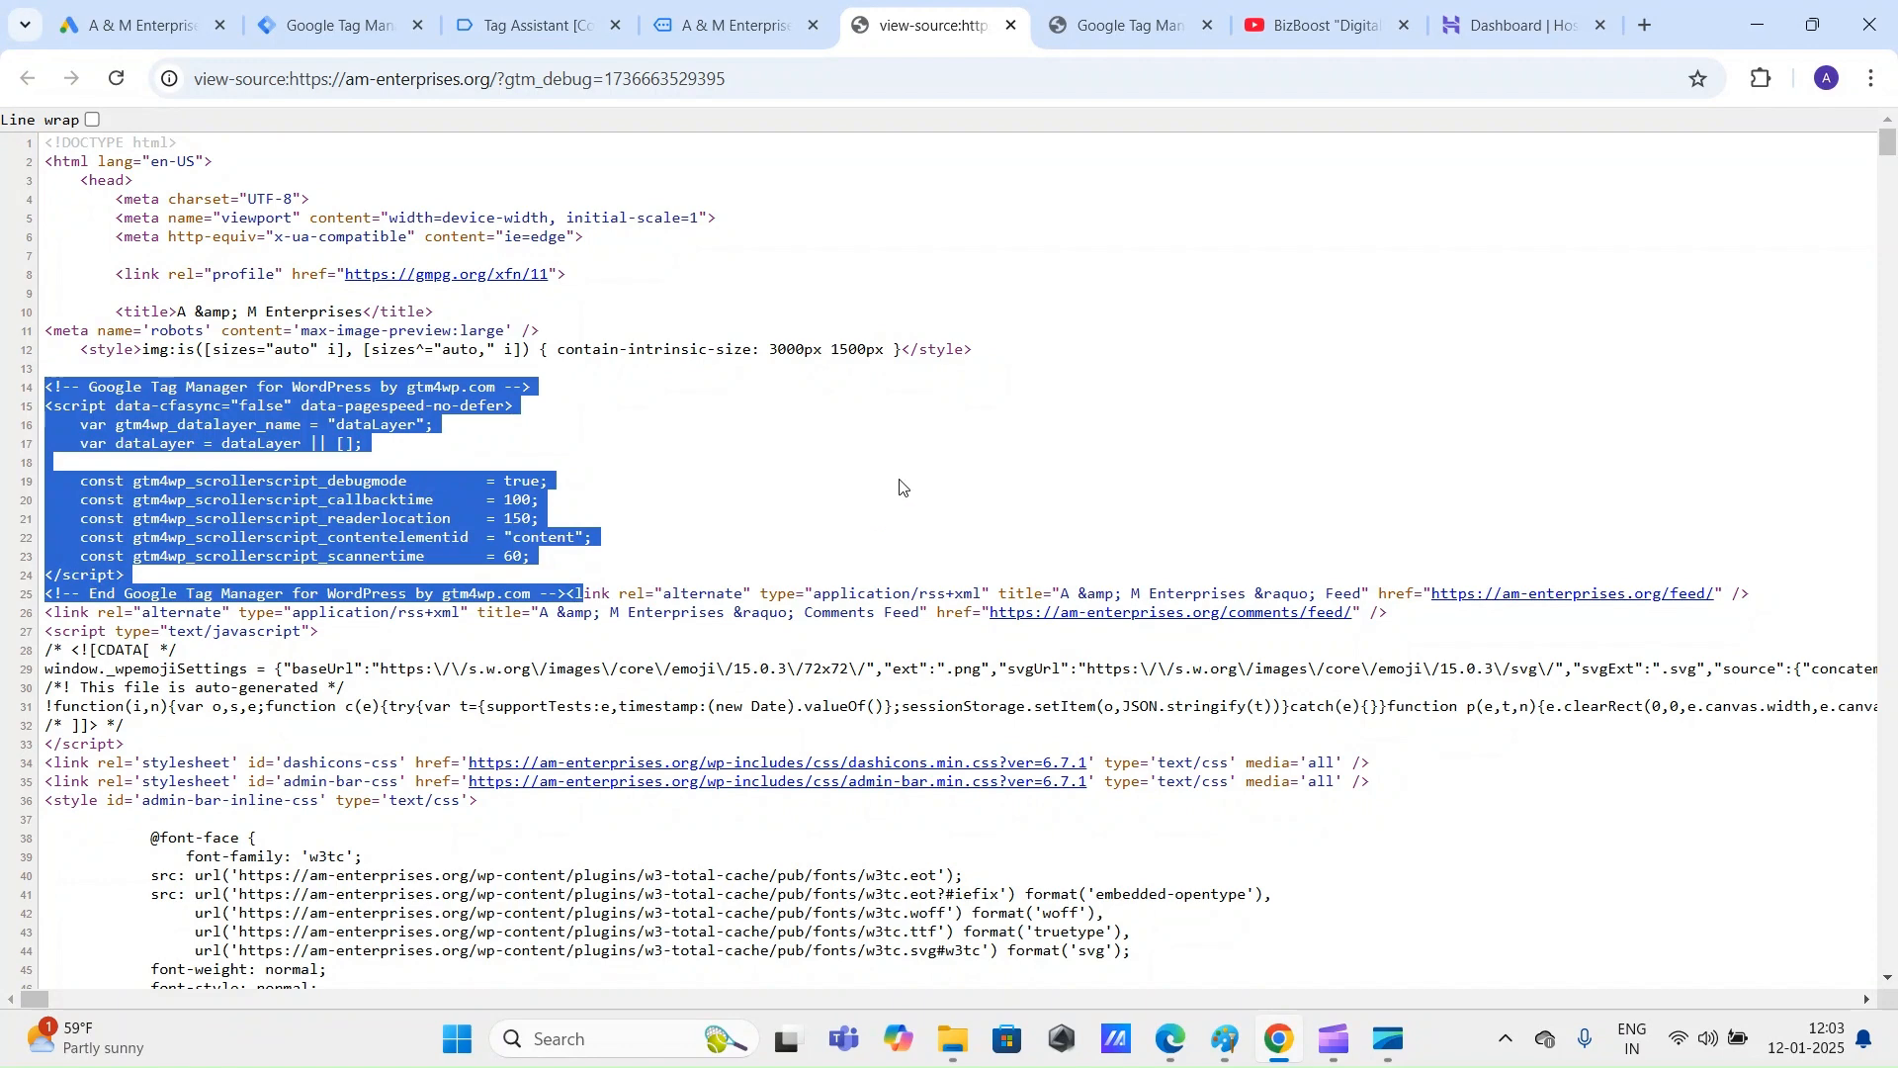
click(689, 434)
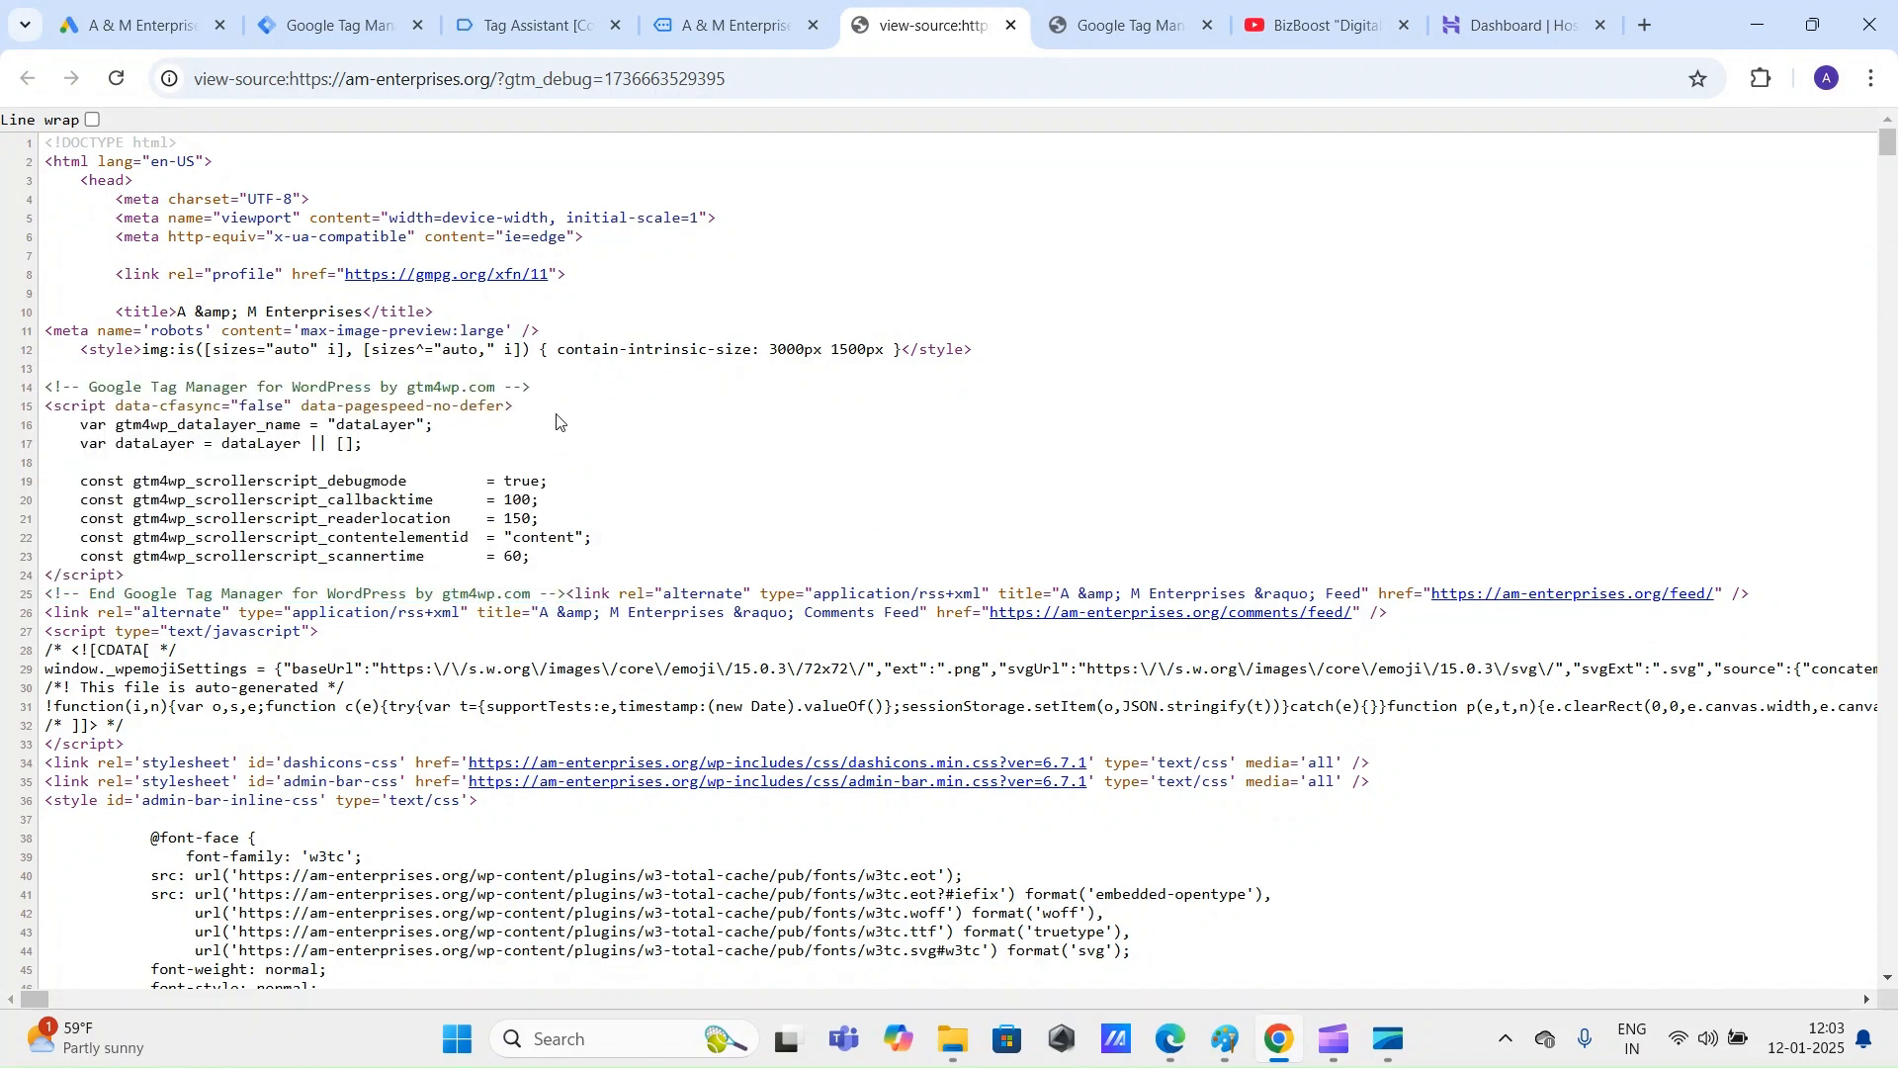
Step: Switch to Google Ads, open the data segments in Audience manager and bring up the types for a new segment
click(375, 12)
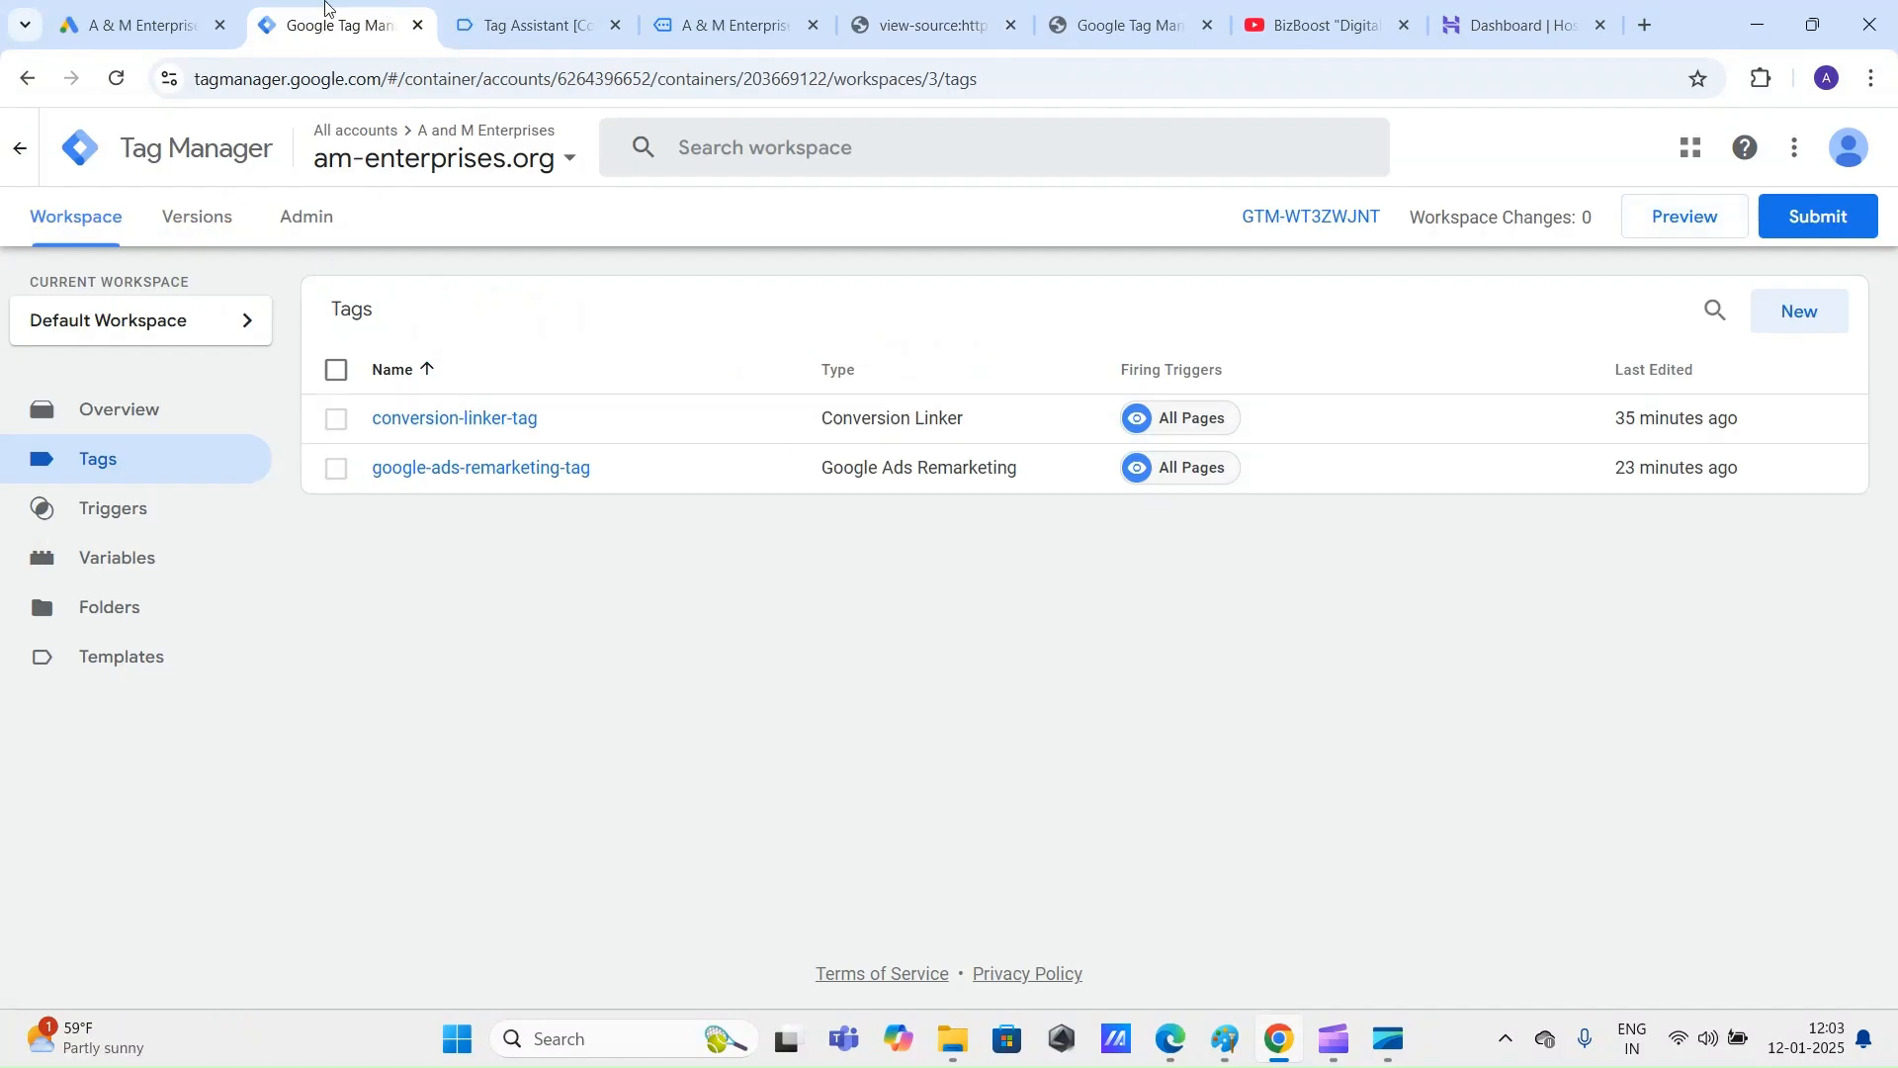
click(138, 24)
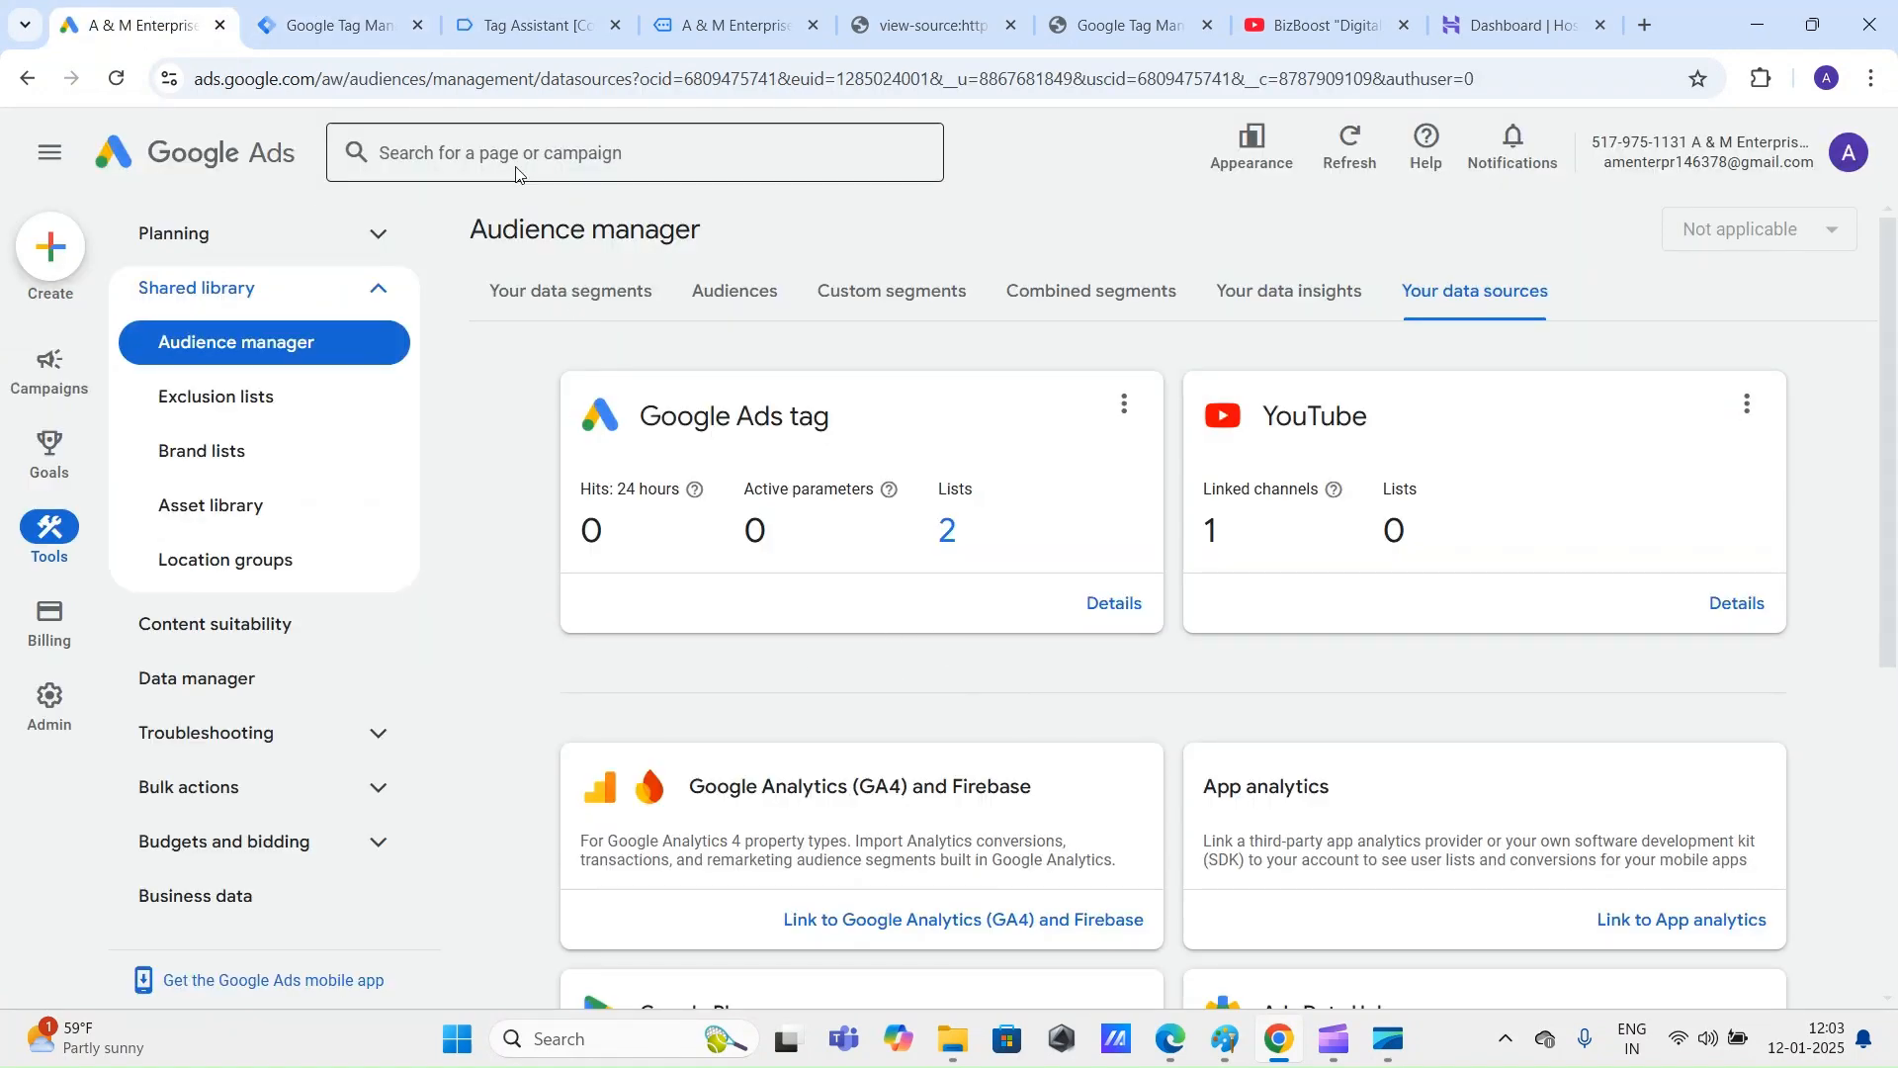
click(336, 25)
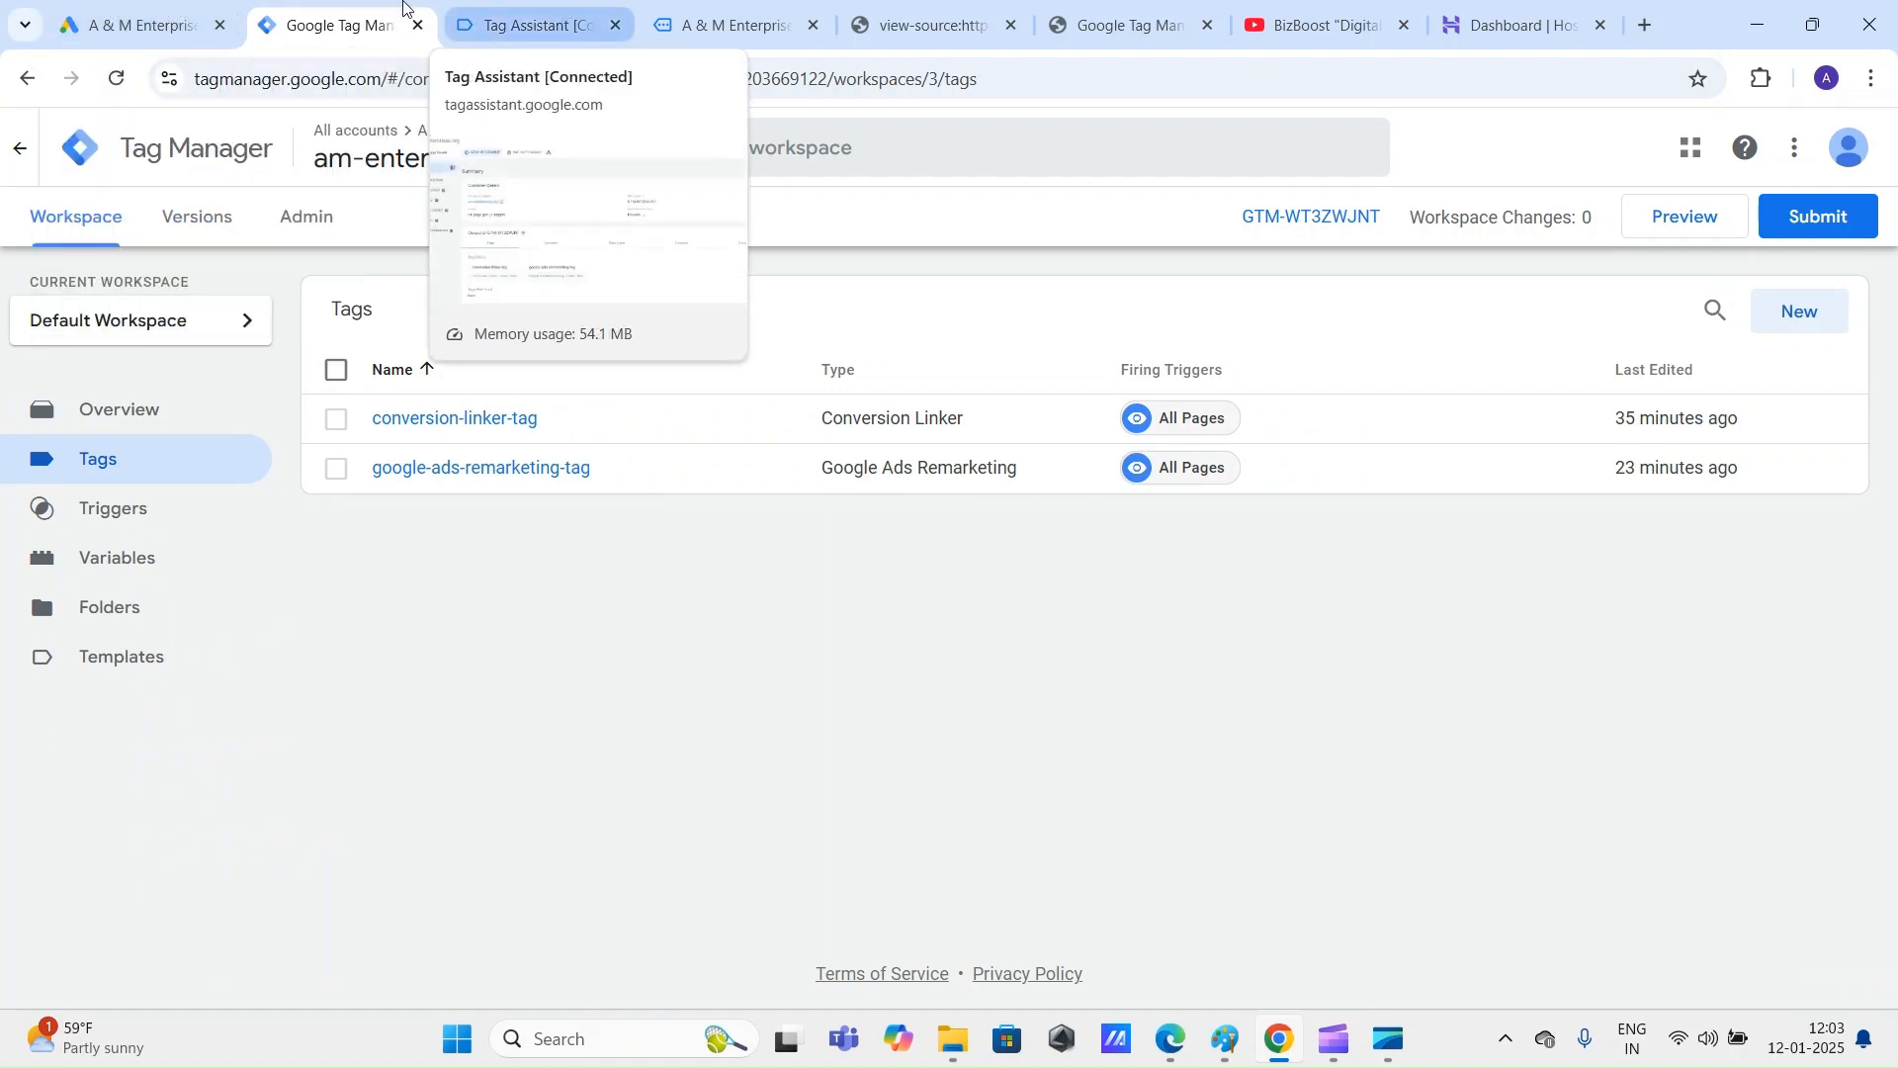
click(139, 25)
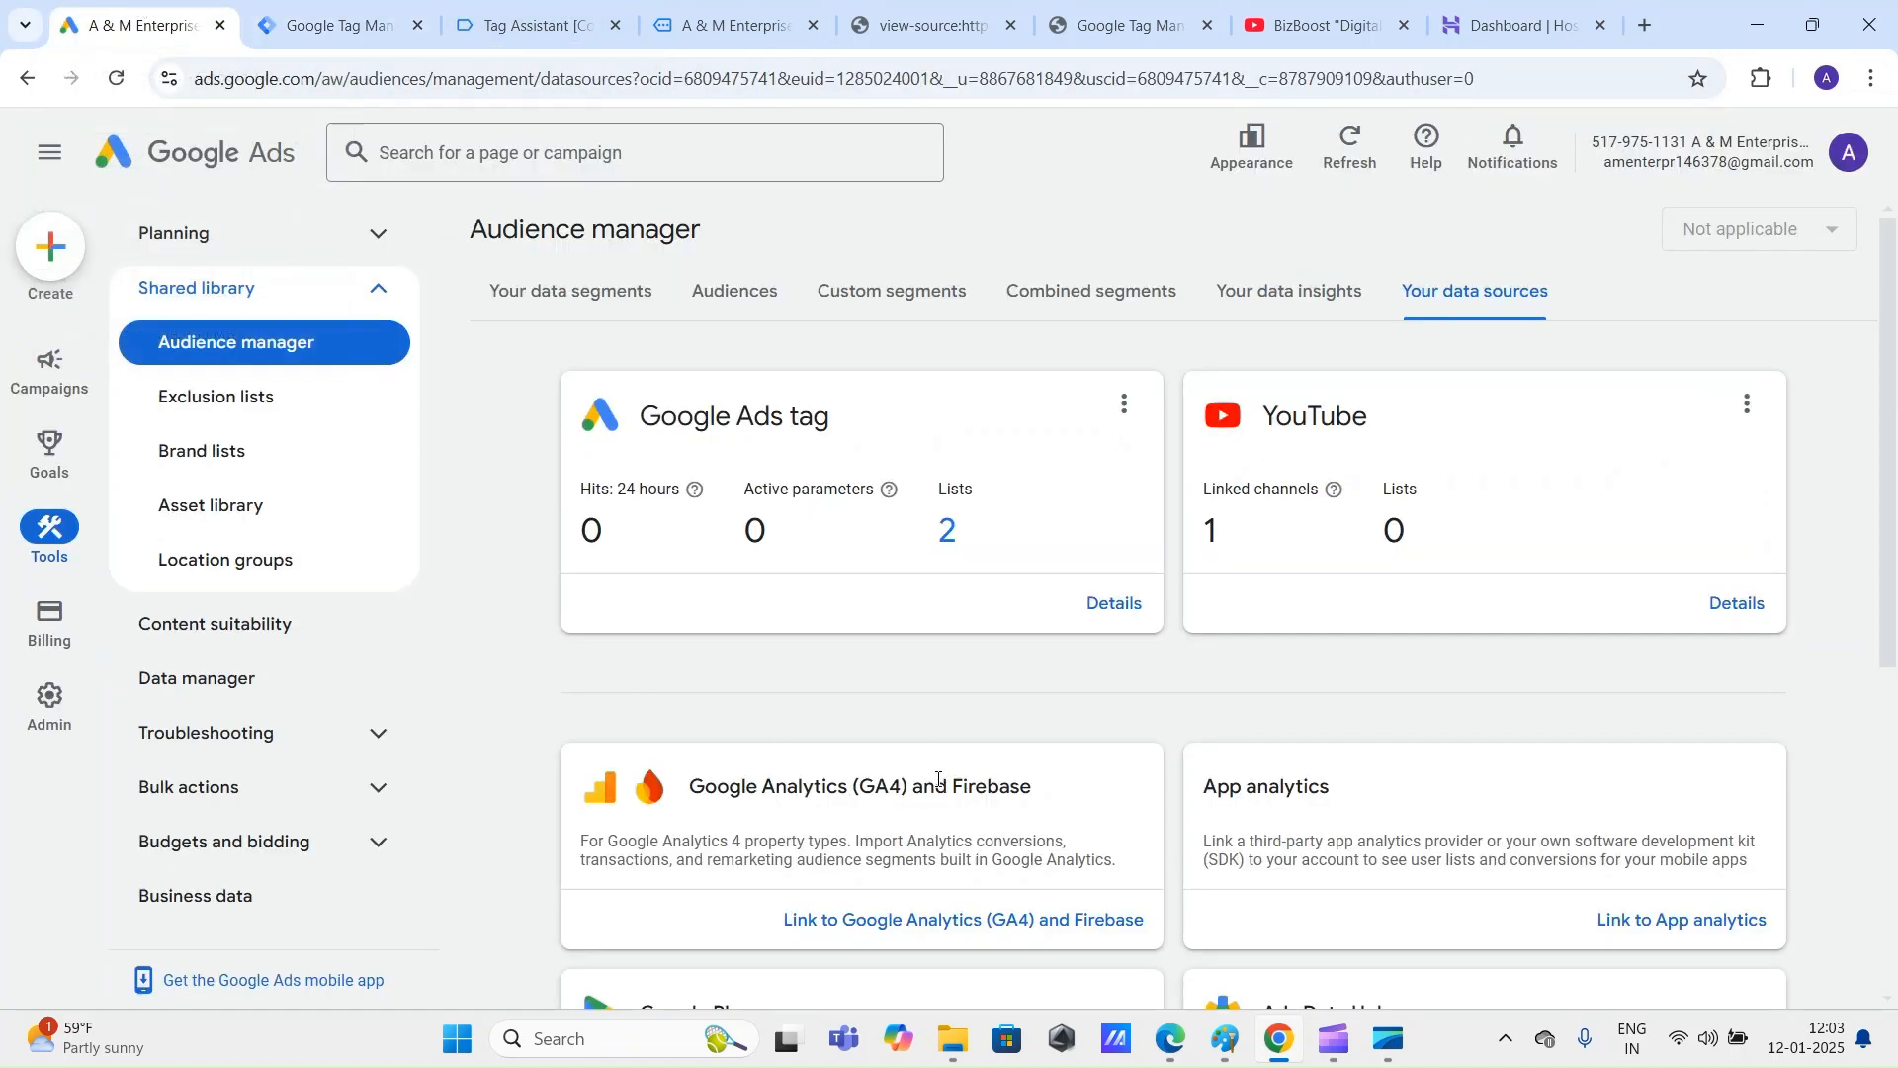
click(569, 297)
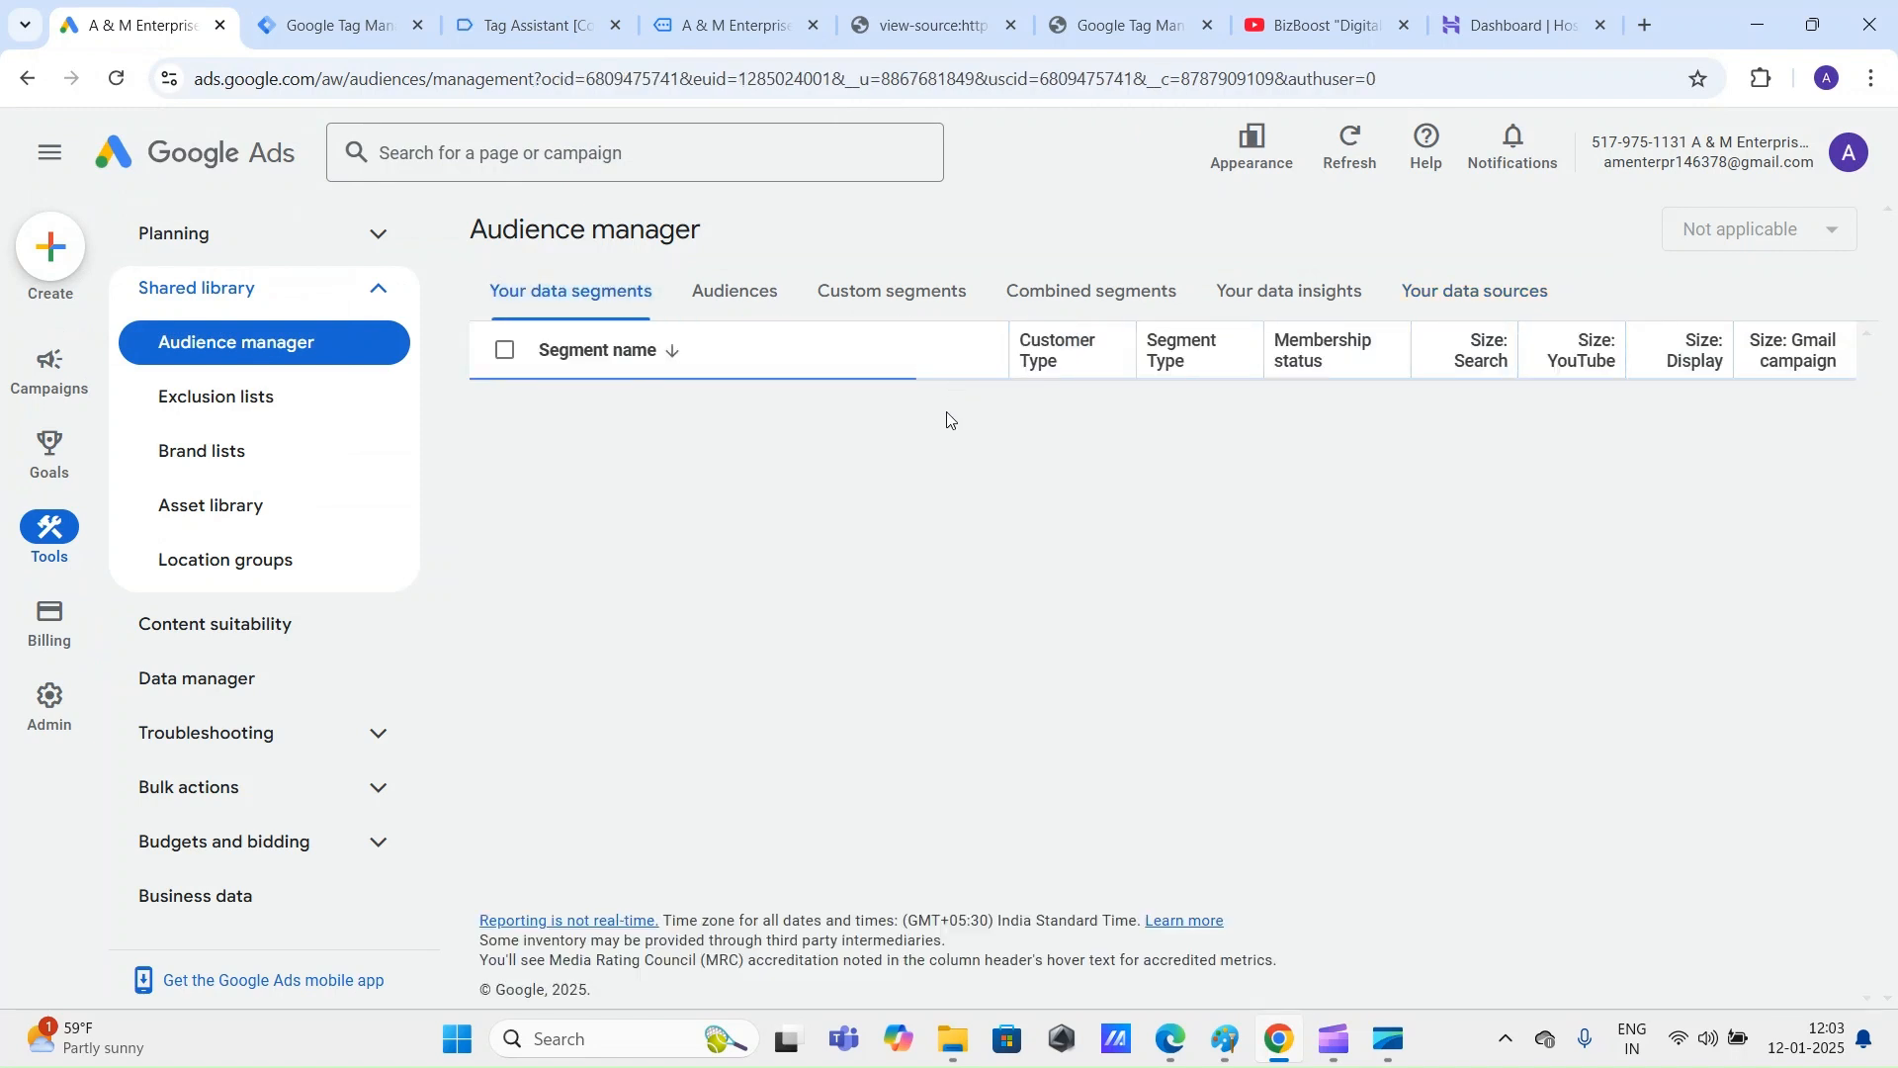
click(500, 357)
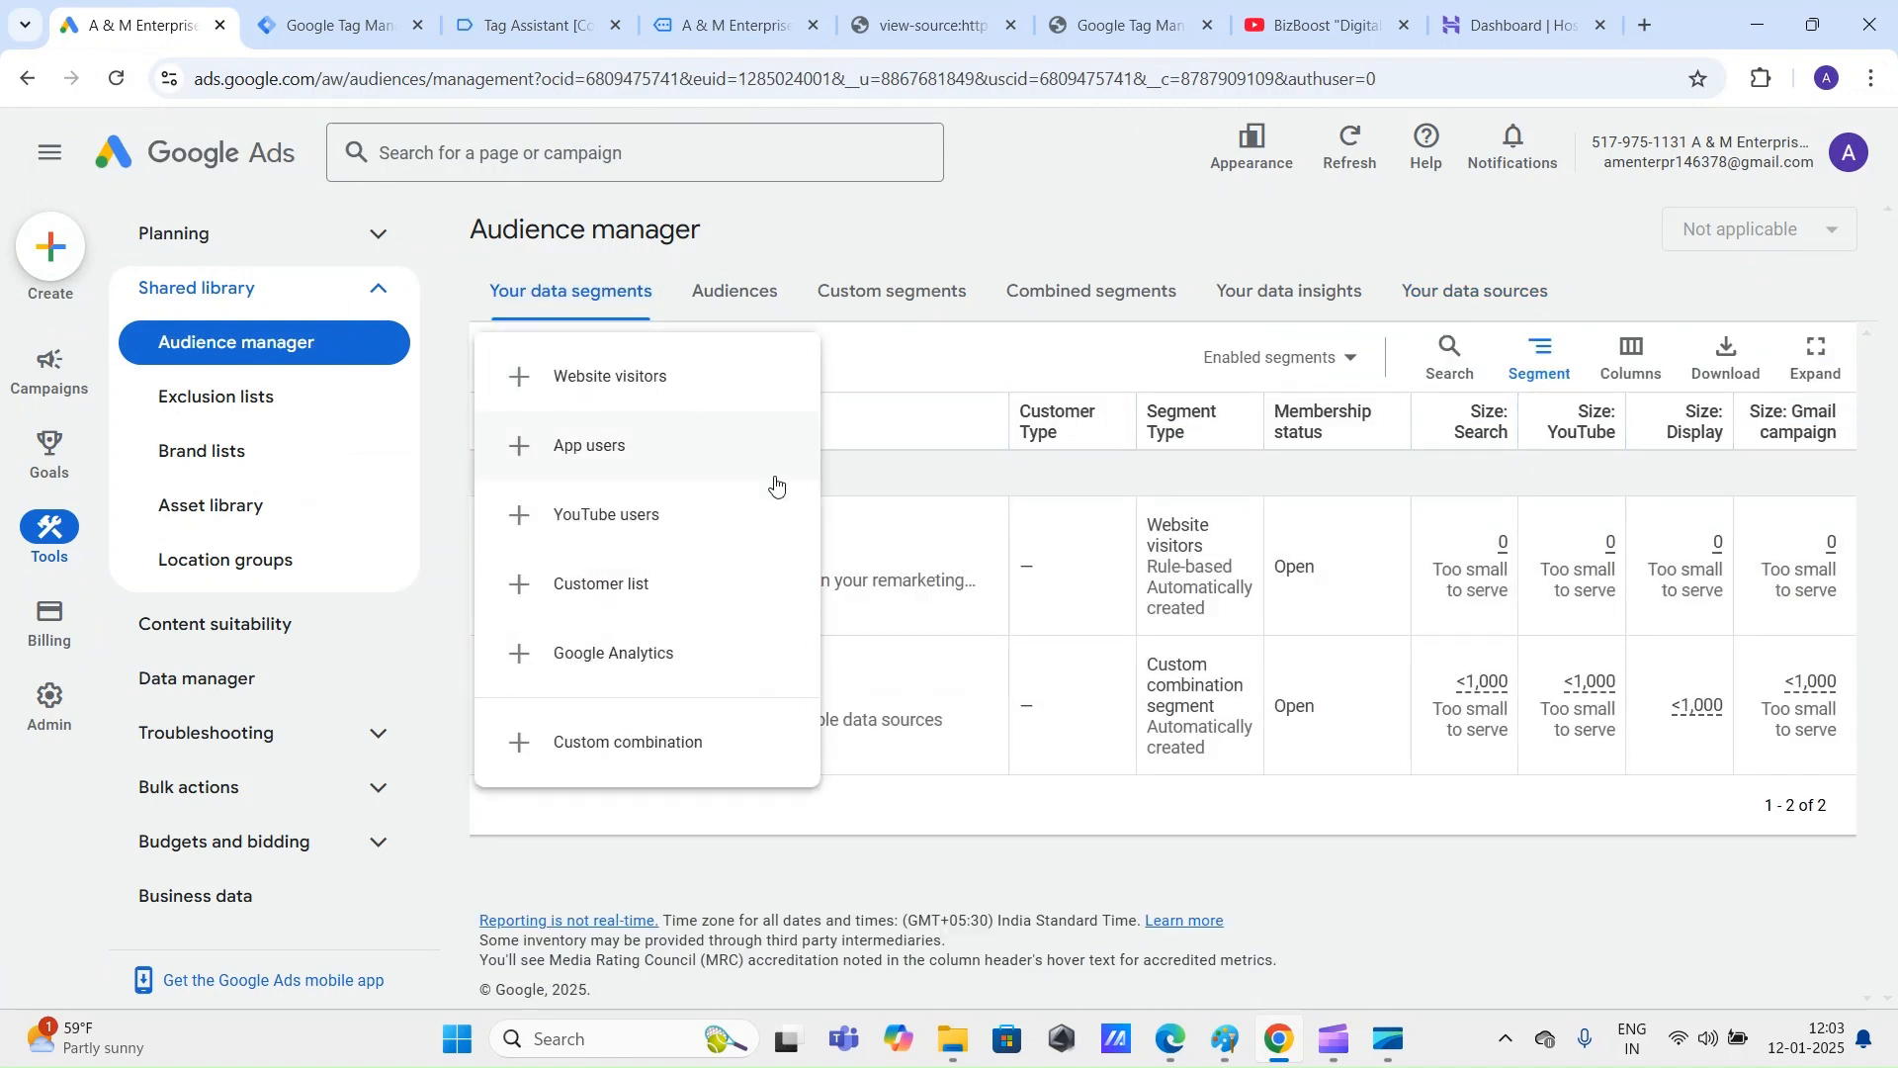